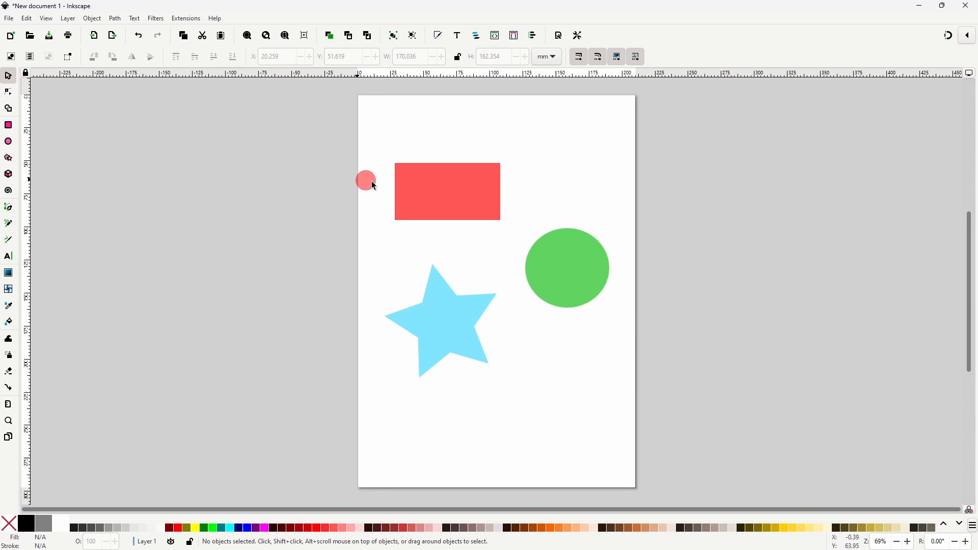
Select the rectangle, star and circle one at a time, box-select the rectangle and star together, and clear the selection.
click(459, 190)
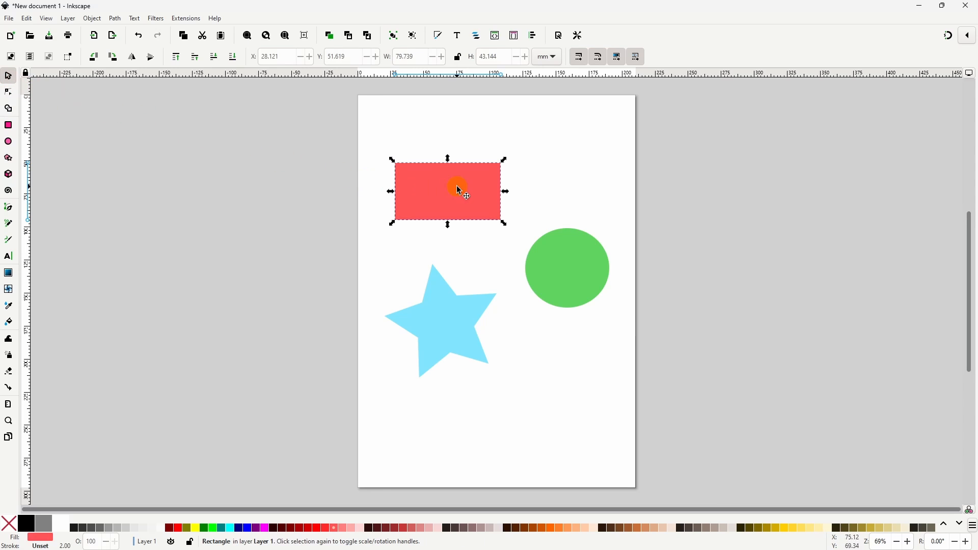
click(443, 312)
click(561, 259)
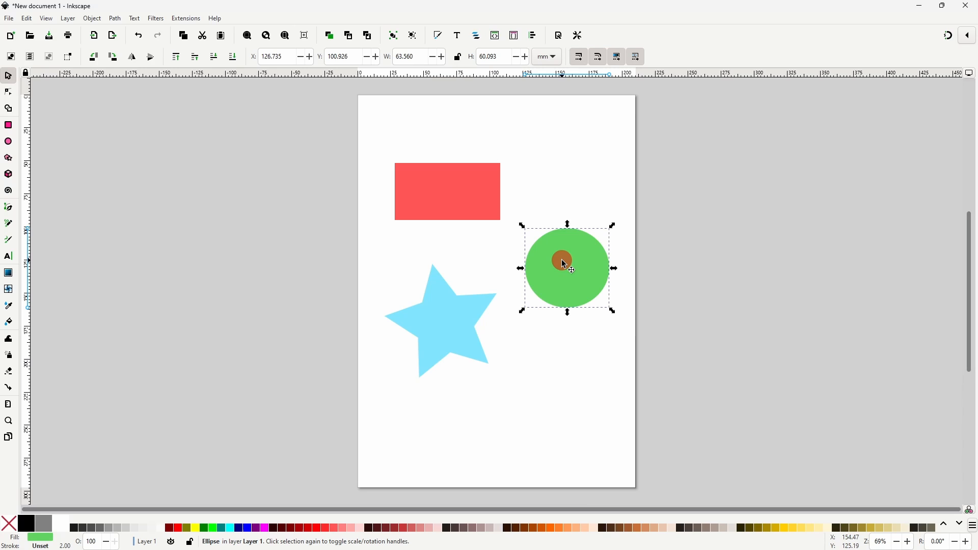
drag(374, 132, 525, 387)
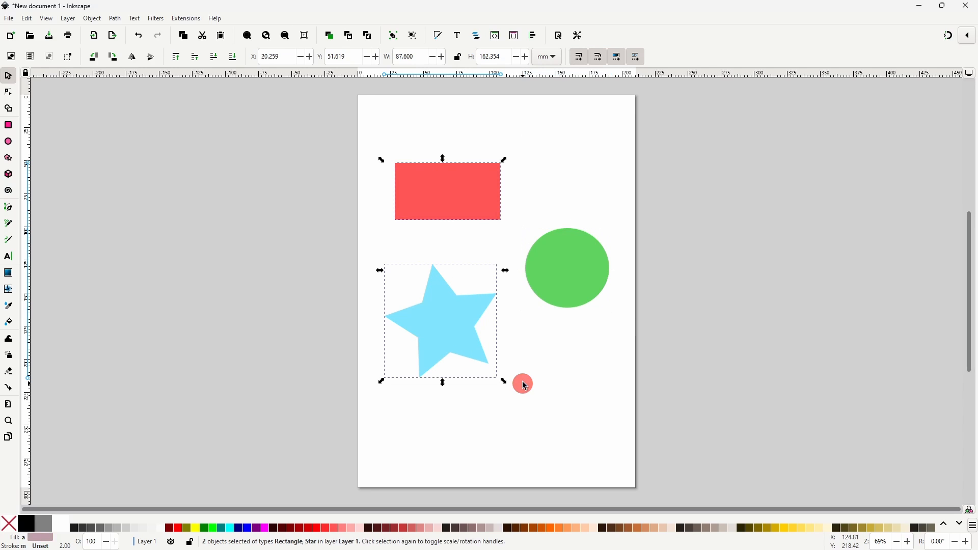
click(413, 122)
Select the rectangle, add the circle and star to the selection, and remove both so only the rectangle stays selected.
click(457, 209)
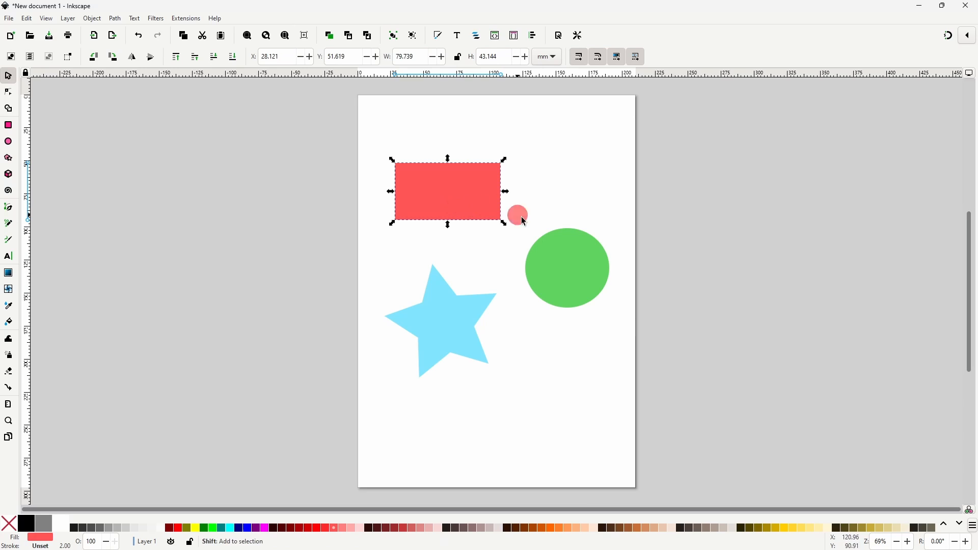
shift+click(557, 258)
shift+click(450, 327)
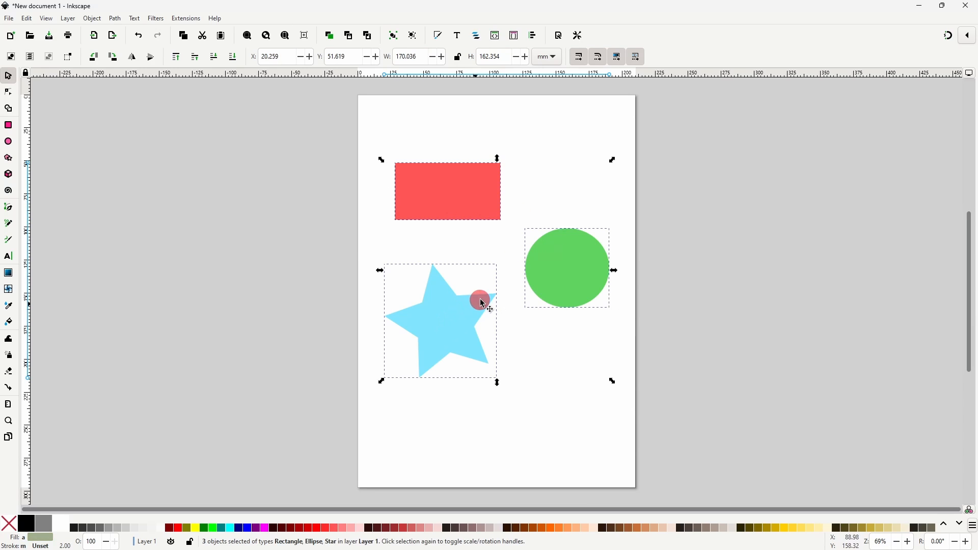
shift+click(573, 275)
shift+click(452, 309)
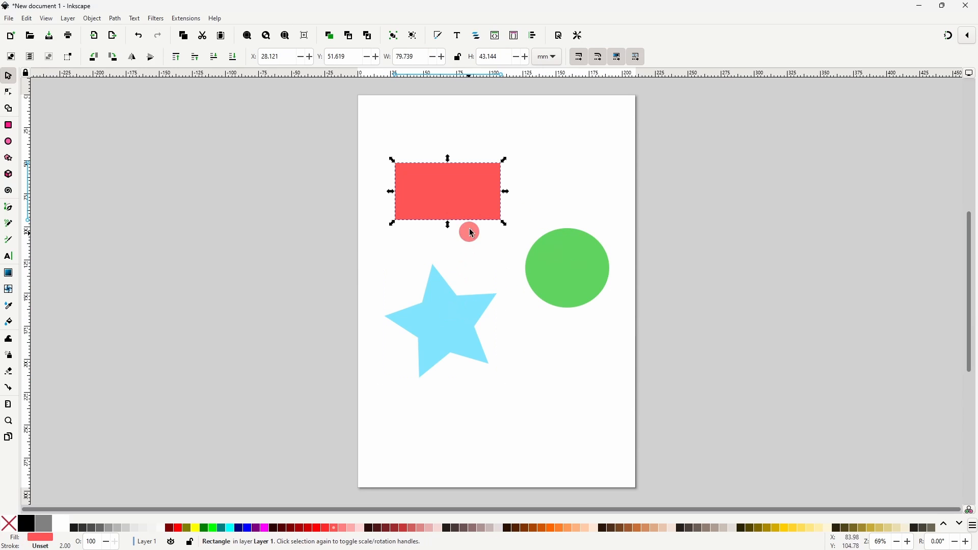
Move the red rectangle to about X 25.4, Y 45.1 mm and enlarge it to about 84.7 × 52.8 mm.
mouse_move(455, 188)
mouse_down()
mouse_move(465, 161)
mouse_move(441, 178)
mouse_move(456, 181)
mouse_up()
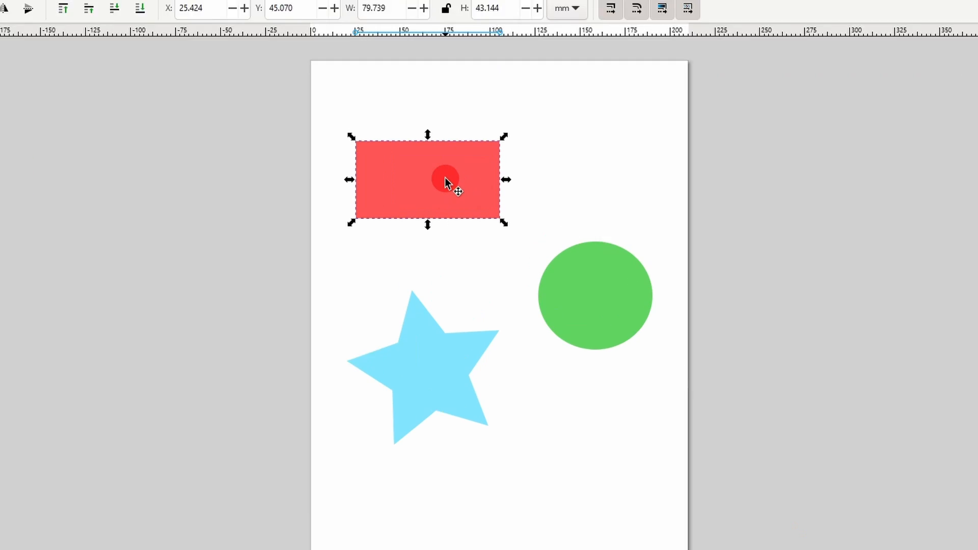
drag(506, 228, 522, 248)
mouse_move(518, 189)
mouse_down()
mouse_move(548, 188)
mouse_move(512, 189)
mouse_up()
Resize the green circle to about 65.9 × 60.9 mm.
click(616, 296)
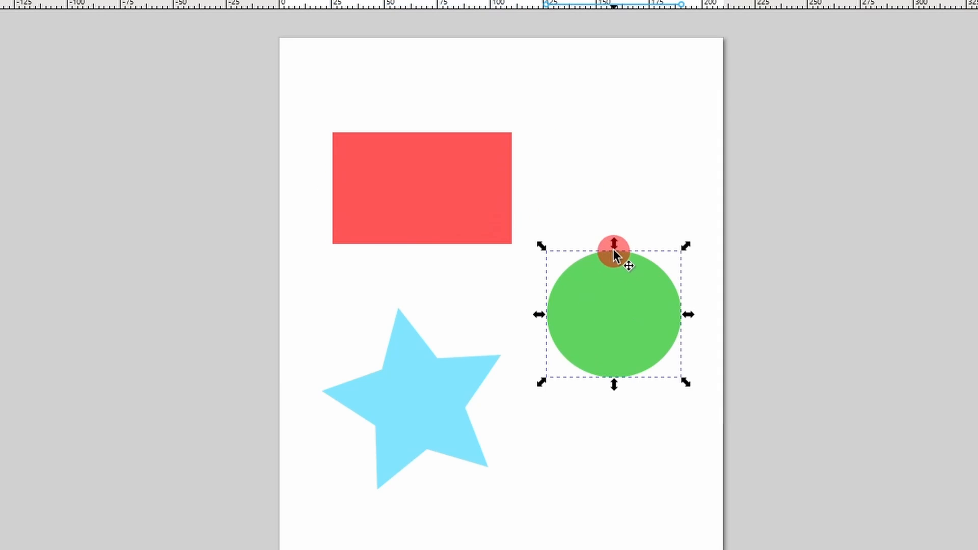
drag(615, 254, 613, 222)
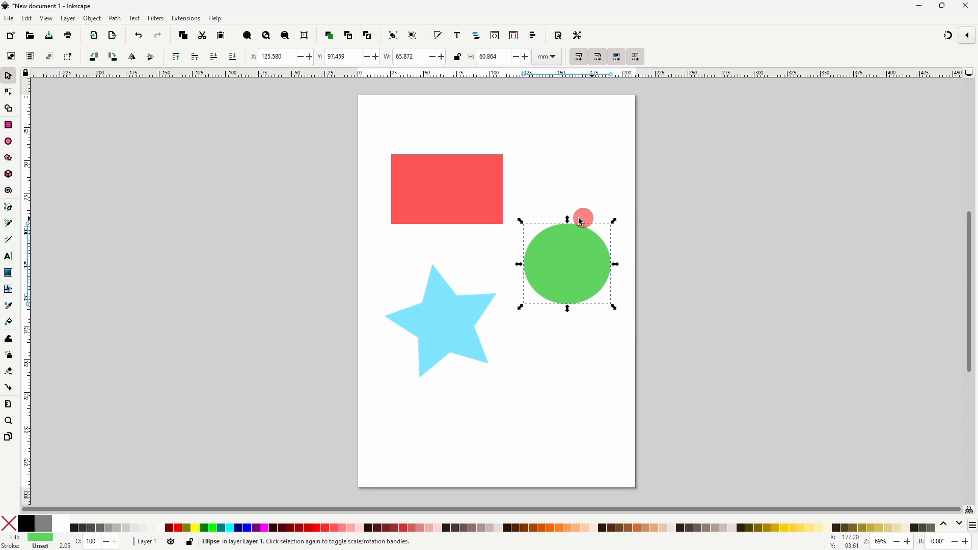
Rotate the blue star so one point faces right, and skew it slightly in both the vertical and horizontal directions.
click(447, 298)
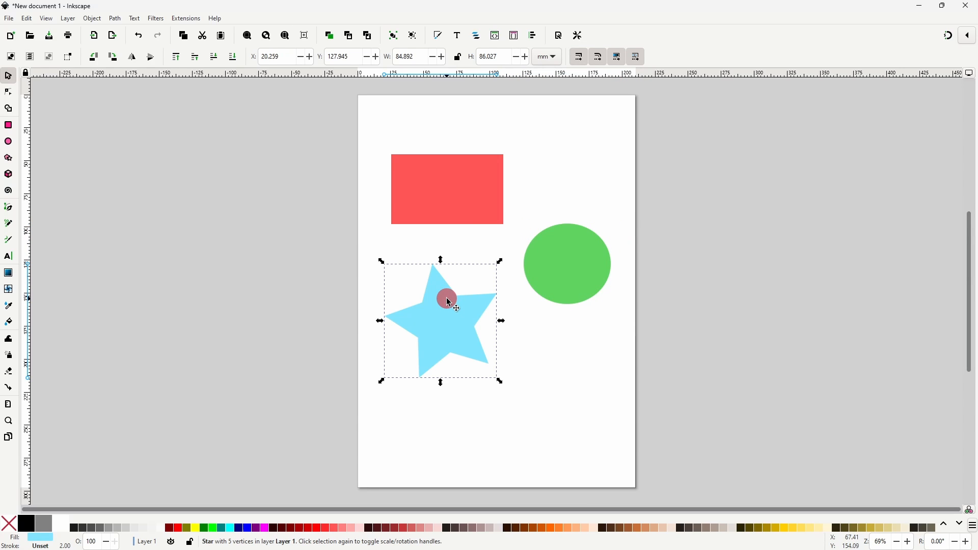
click(447, 305)
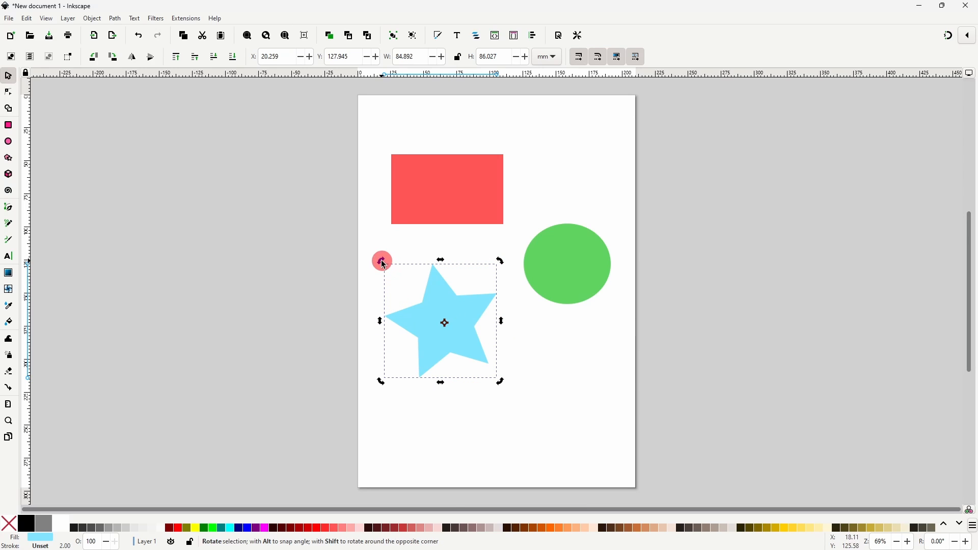
drag(383, 264, 457, 339)
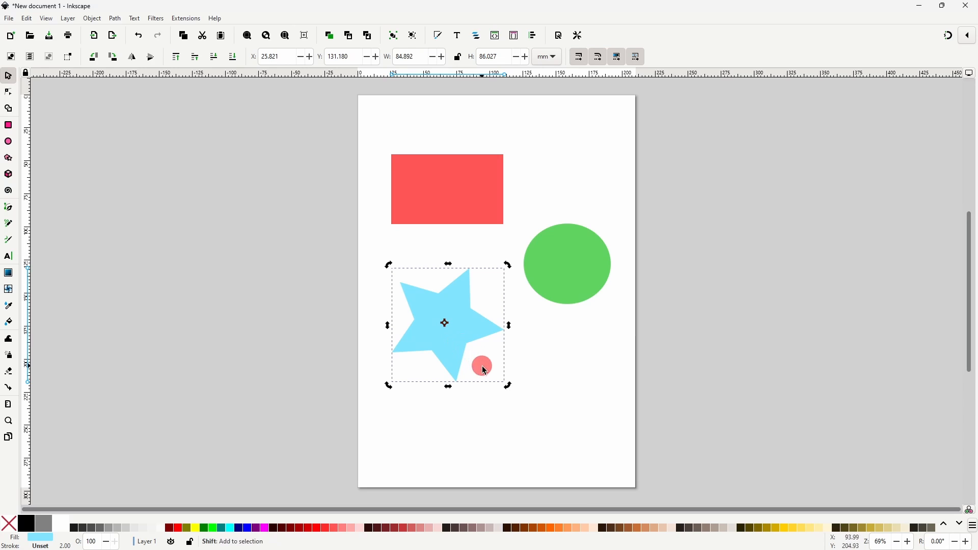
drag(511, 390, 446, 319)
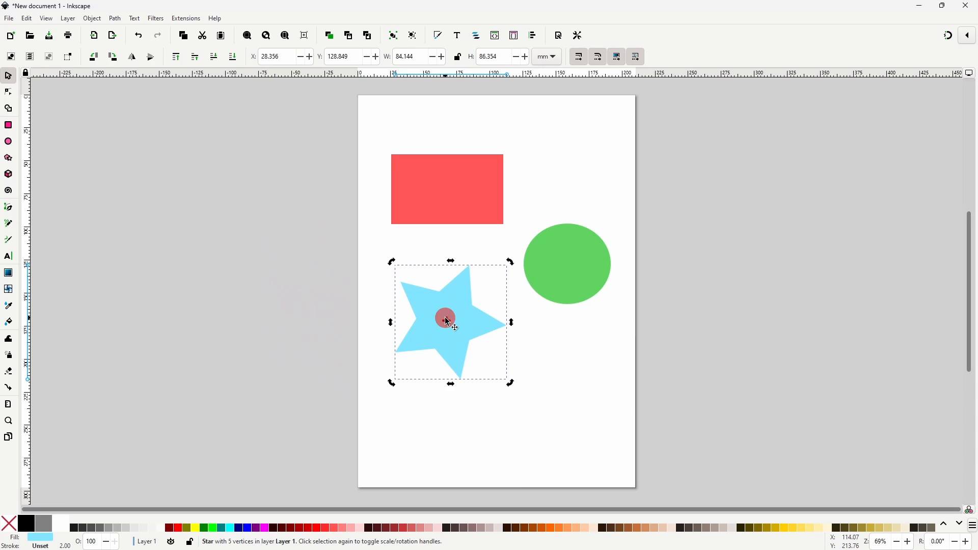
mouse_move(513, 321)
mouse_down()
mouse_move(509, 306)
mouse_move(514, 315)
mouse_up()
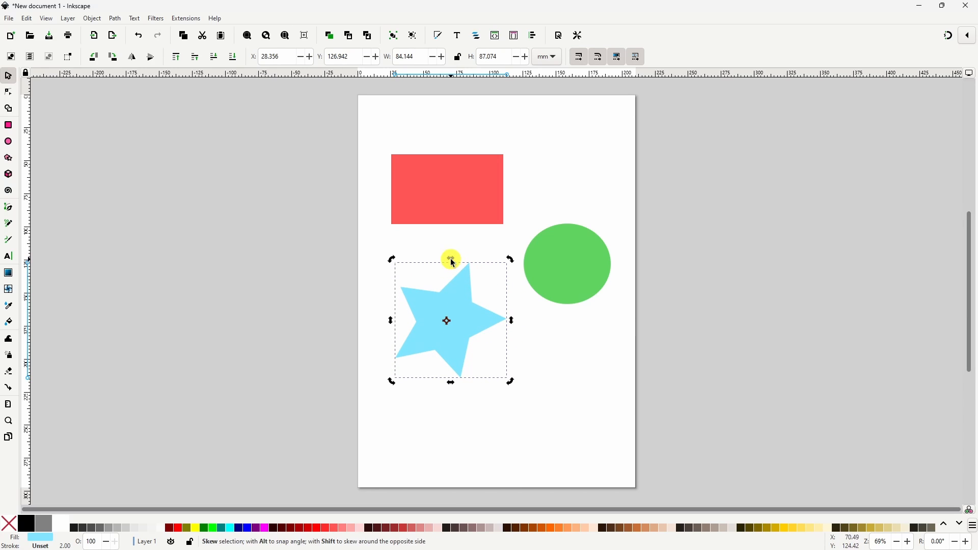
mouse_move(453, 258)
mouse_down()
mouse_move(496, 262)
mouse_move(393, 264)
mouse_move(491, 265)
mouse_move(451, 268)
mouse_move(462, 268)
mouse_up()
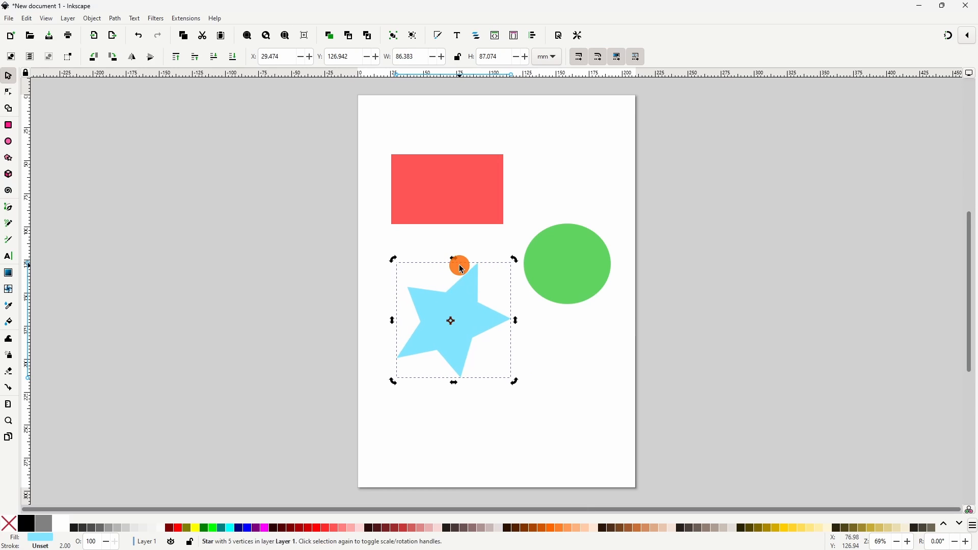
Rotate the red rectangle, including about a rotation centre placed above its upper edge, and skew its right side downward.
click(468, 200)
click(472, 195)
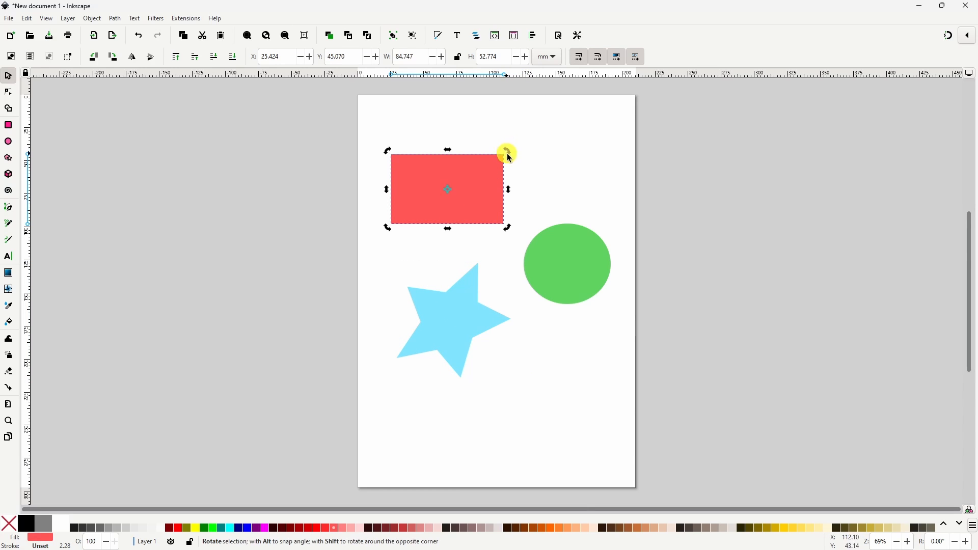
mouse_move(509, 158)
mouse_down()
mouse_move(518, 185)
mouse_move(513, 163)
mouse_up()
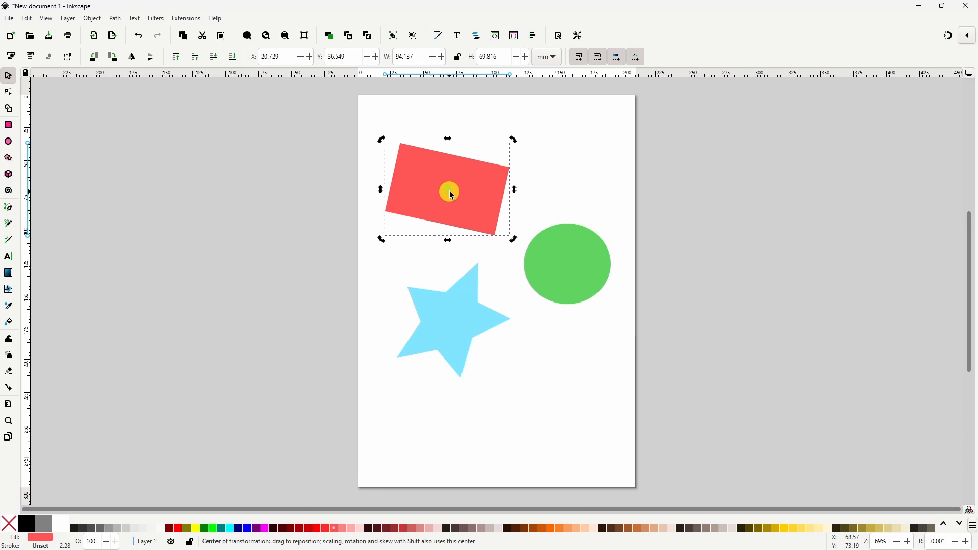
drag(424, 190, 525, 138)
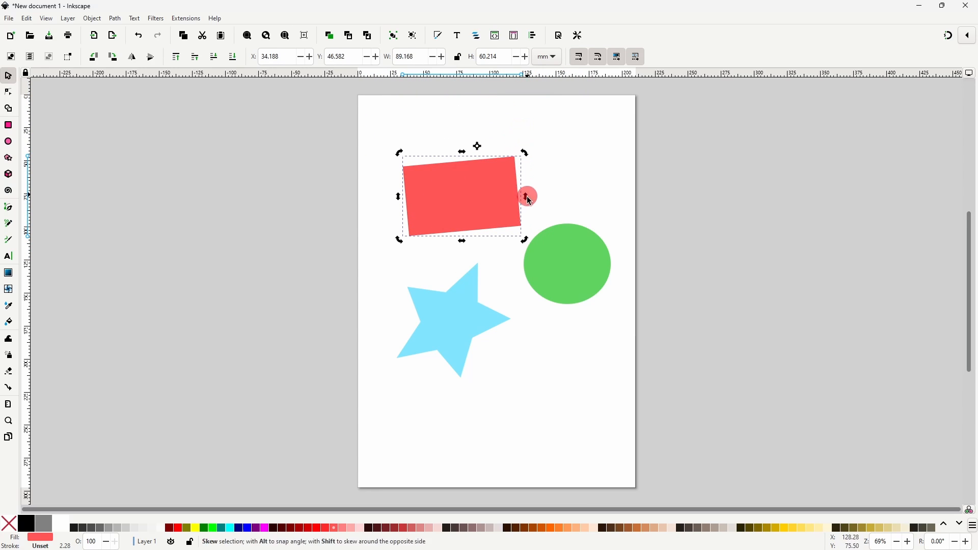
mouse_move(522, 197)
mouse_down()
mouse_move(528, 173)
mouse_move(526, 209)
mouse_up()
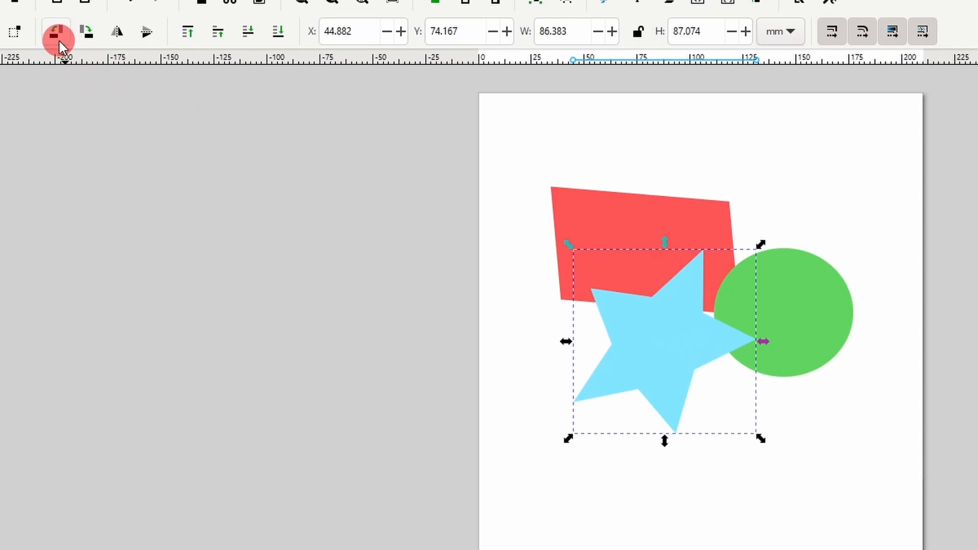
Rotate the star 90° counterclockwise and back 90° clockwise, and flip it both horizontally and vertically.
click(59, 39)
click(86, 32)
click(116, 36)
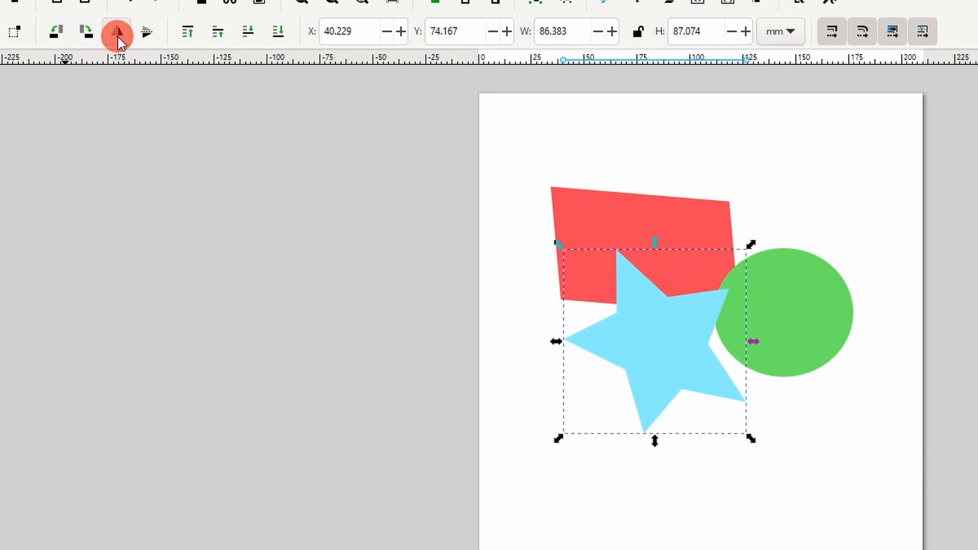
click(146, 34)
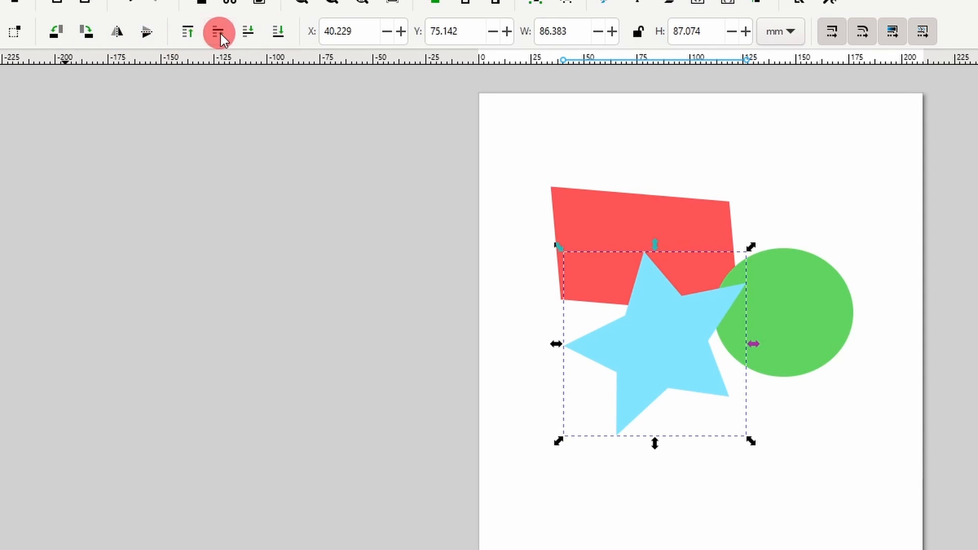
Change the star's stacking order by lowering it behind the other shapes, raising it to the top and sending it to the bottom.
click(248, 33)
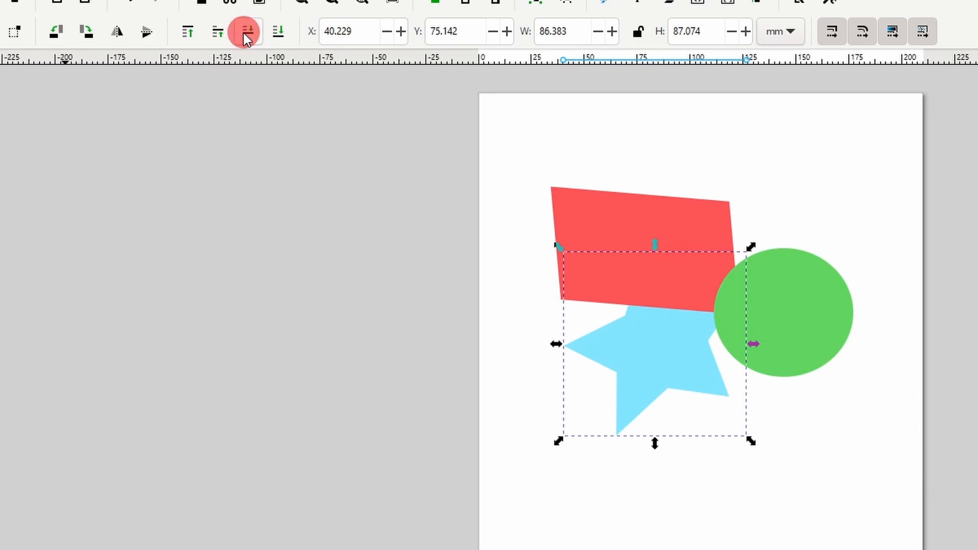
click(188, 30)
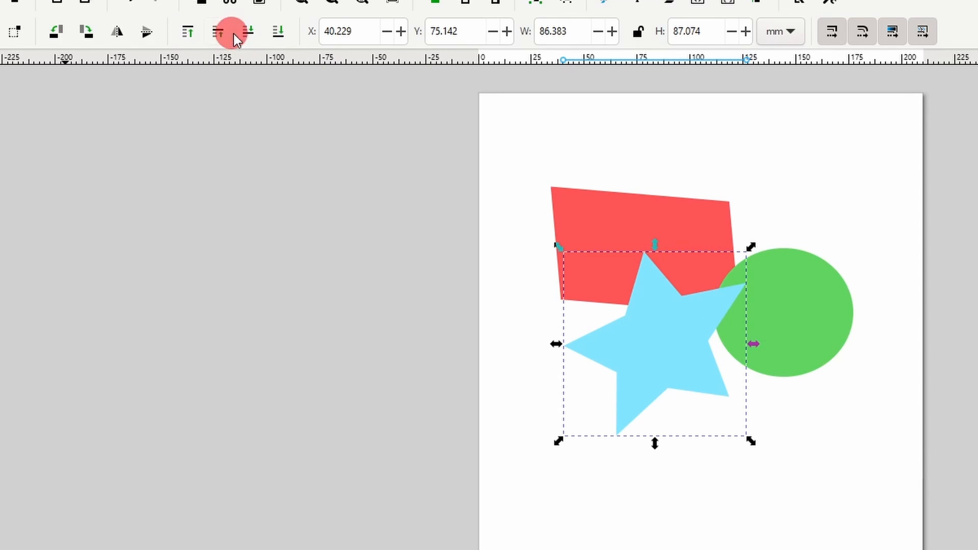
click(279, 32)
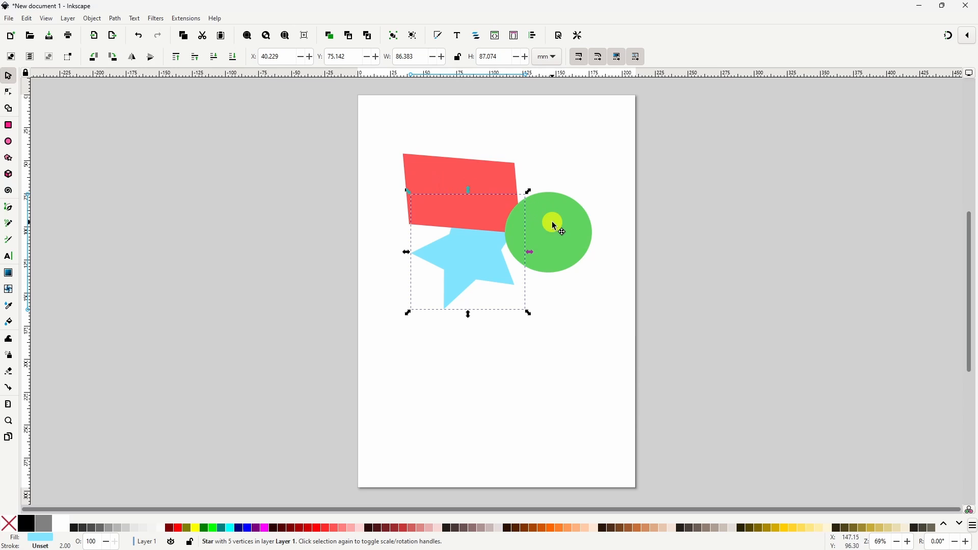
Move the green circle down and to the left across the page, stamping copies of it along the way.
mouse_move(552, 222)
mouse_down()
mouse_move(569, 226)
mouse_move(568, 272)
mouse_move(527, 343)
mouse_move(468, 356)
mouse_move(439, 387)
mouse_move(404, 381)
mouse_move(406, 307)
mouse_up()
key(space)
key(space)
key(space)
key(space)
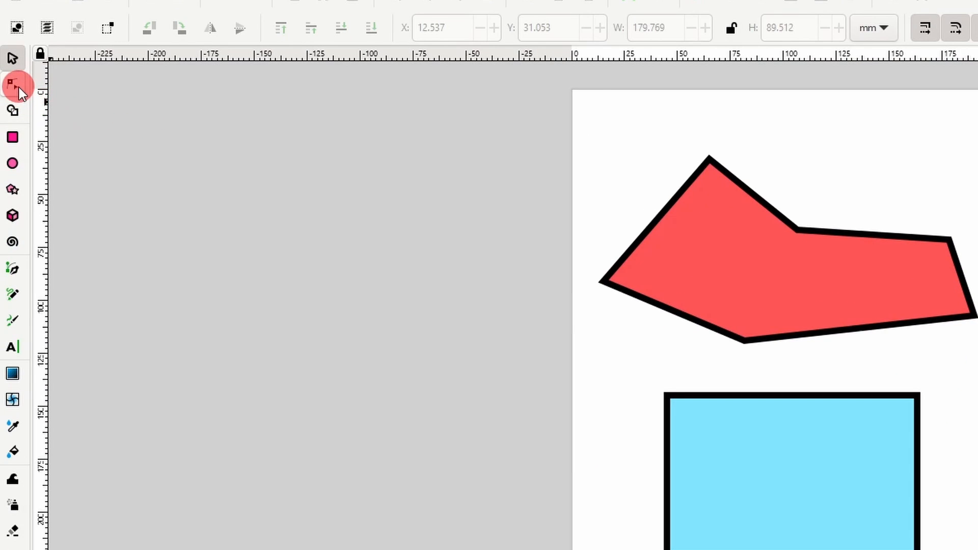
Edit the red shape's nodes, moving its topmost node slightly upward and its rightmost edge up and to the right.
click(19, 87)
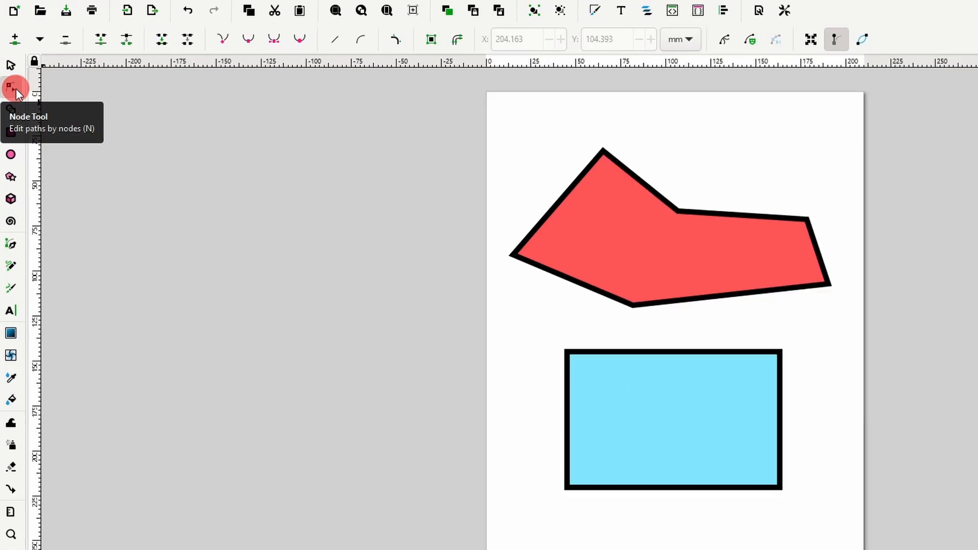
click(319, 182)
click(454, 203)
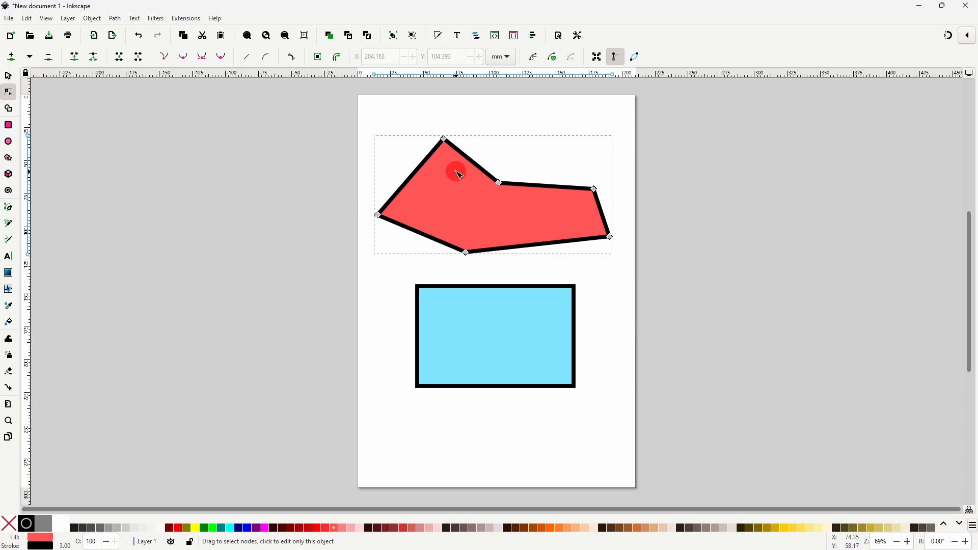
mouse_move(446, 140)
mouse_down()
mouse_move(472, 124)
mouse_move(439, 131)
mouse_move(449, 133)
mouse_up()
mouse_move(609, 219)
mouse_down()
mouse_move(633, 255)
mouse_move(610, 233)
mouse_move(624, 237)
mouse_move(618, 230)
mouse_up()
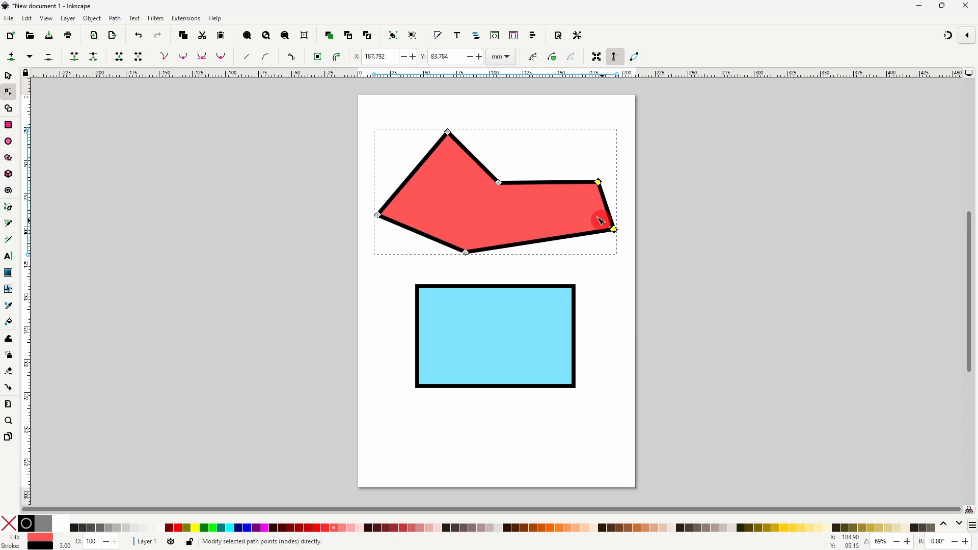
Add nodes midway along the red shape's upper-right edge and its adjacent sloping edge, moving them to about (144.6, 53.2) and (103.8, 37.6) mm.
drag(482, 160, 626, 204)
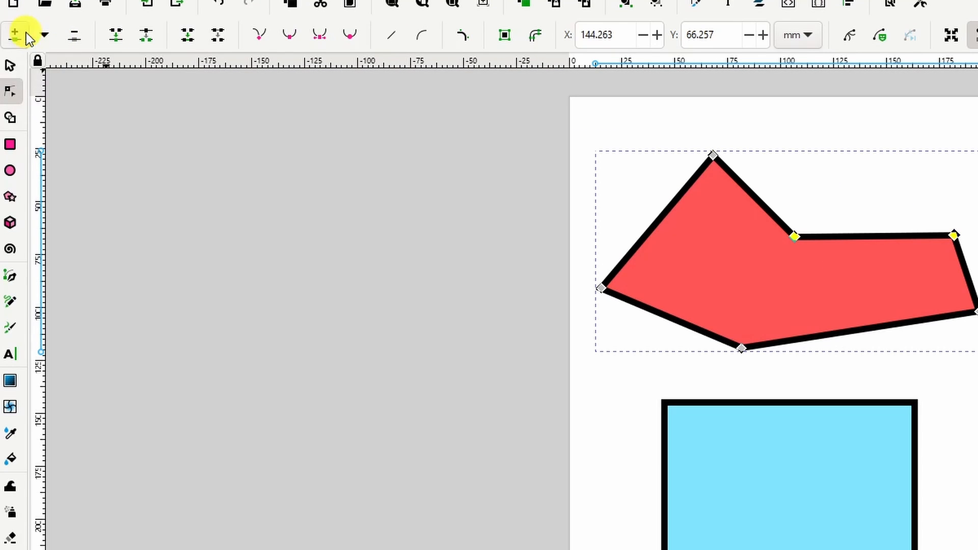
click(11, 57)
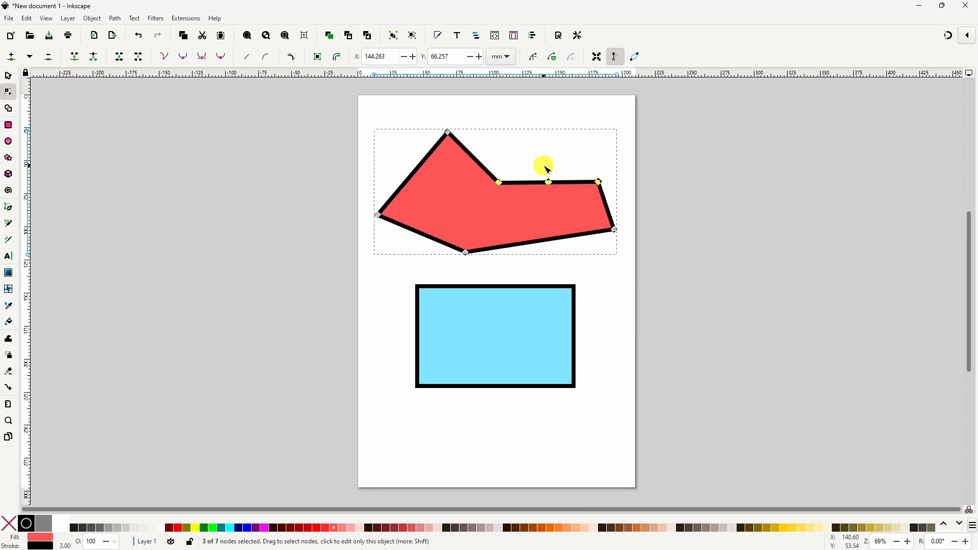
click(550, 183)
drag(550, 182, 550, 166)
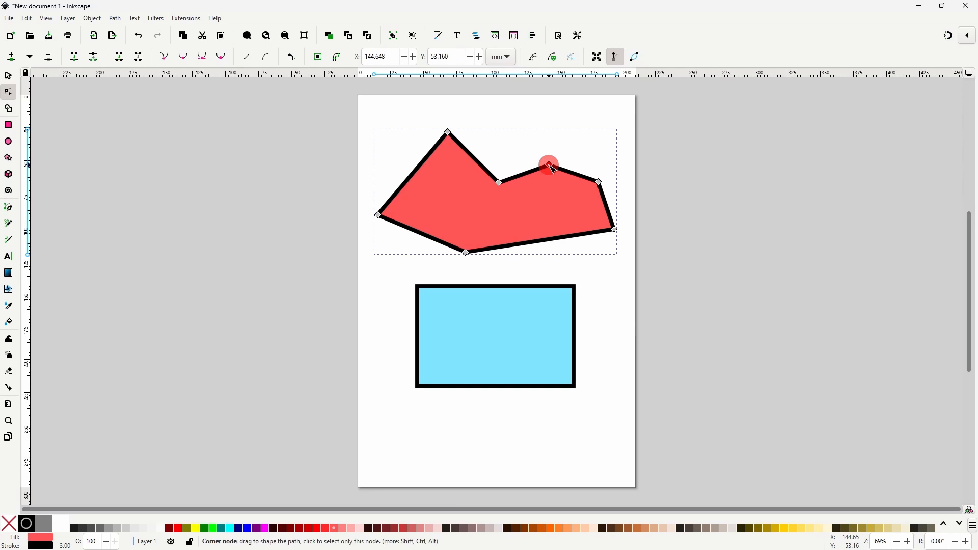
double_click(475, 160)
drag(475, 160, 496, 148)
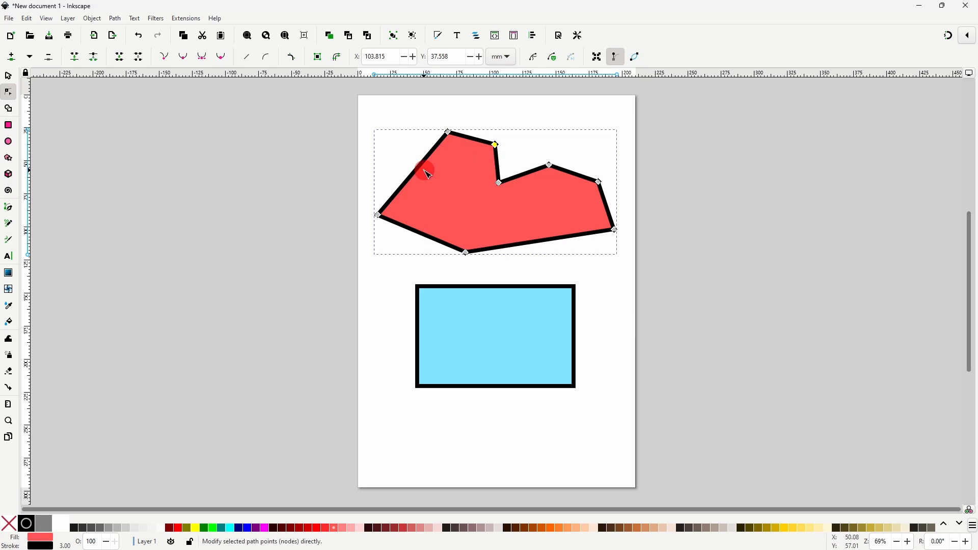
Bend the red shape's upper-left edge outward into a curve and pull a curve handle upward from its leftmost node.
mouse_move(421, 168)
mouse_down()
mouse_move(379, 145)
mouse_move(388, 144)
mouse_up()
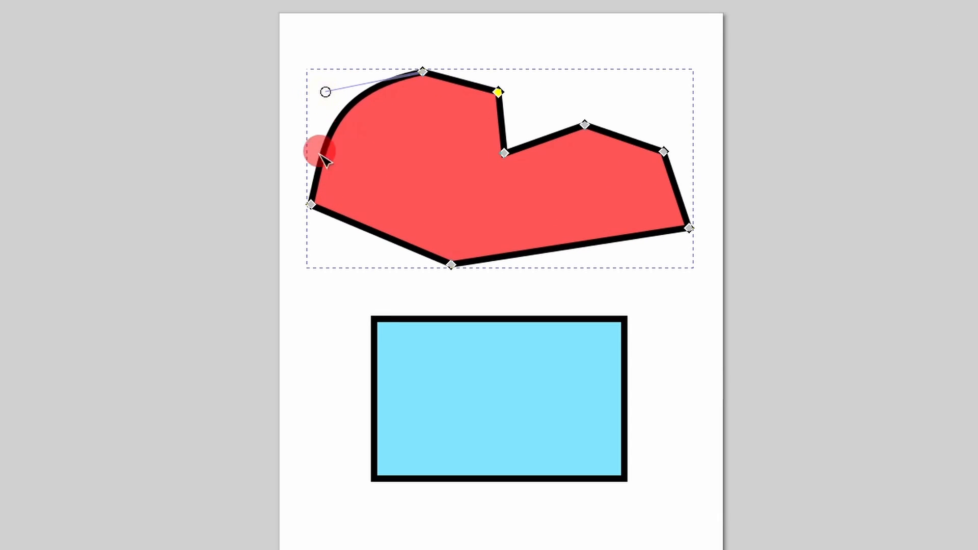
click(317, 203)
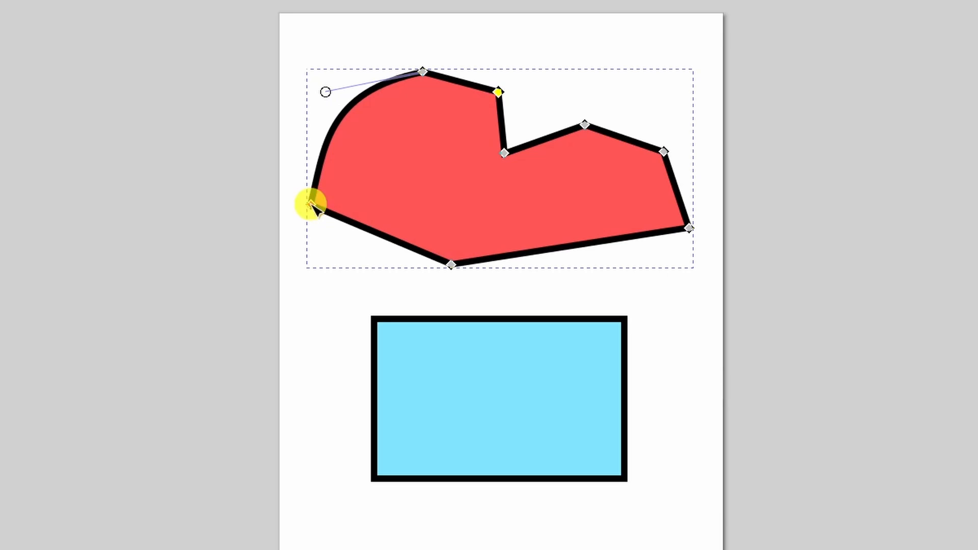
drag(311, 204, 305, 143)
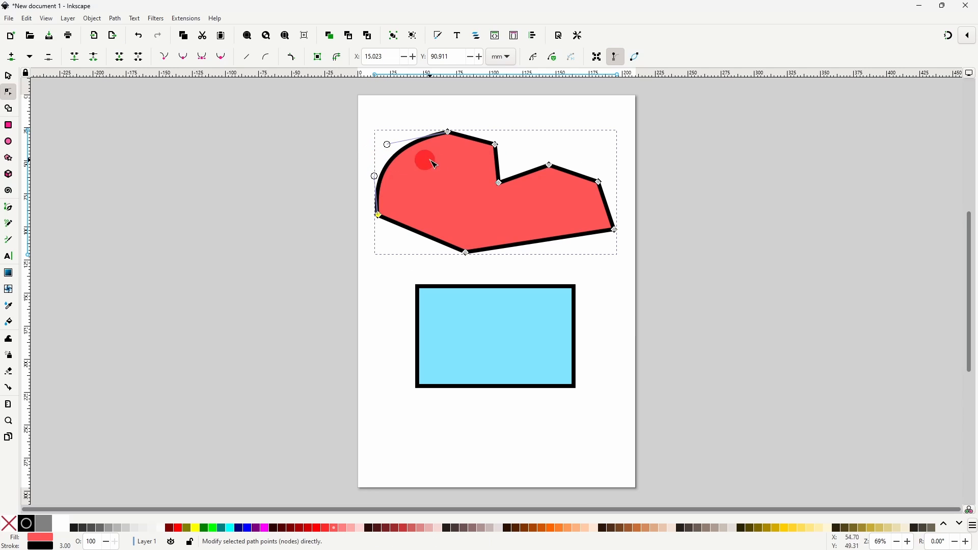
Delete the red shape's node at about (103.8, 37.6) mm and break the path at its leftmost node.
click(497, 145)
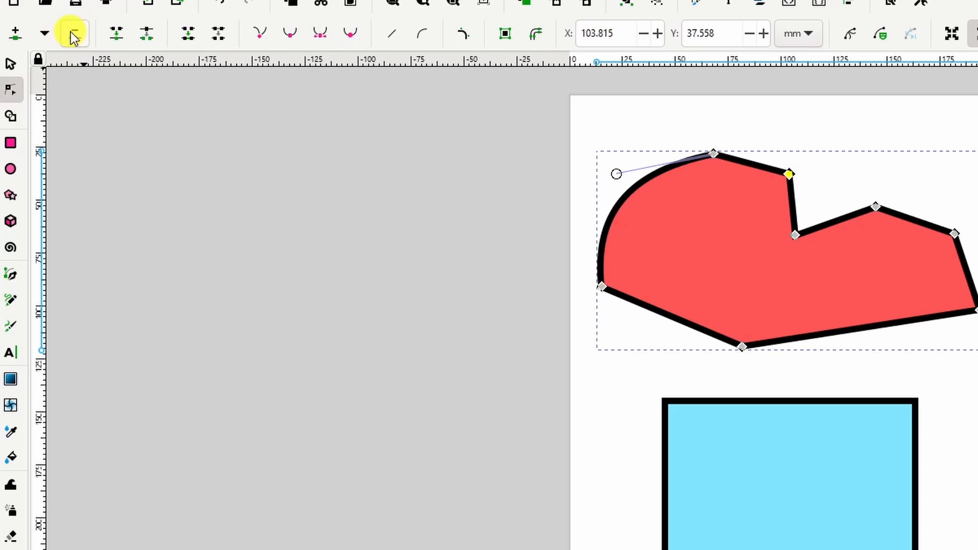
click(74, 35)
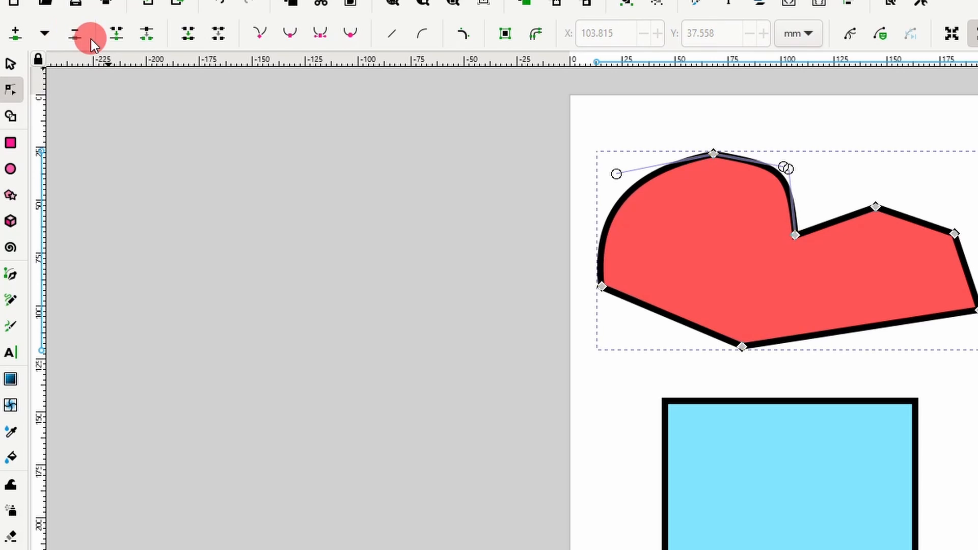
click(601, 287)
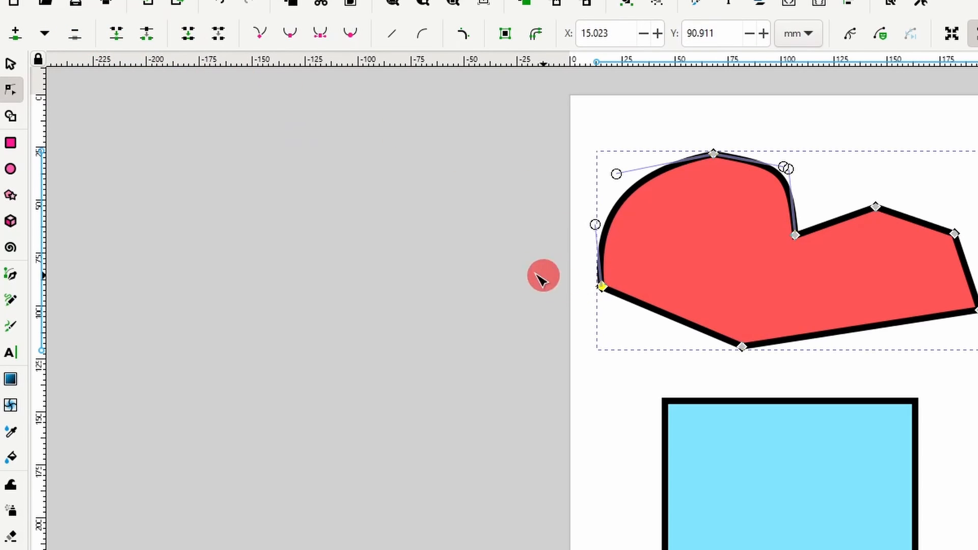
click(143, 35)
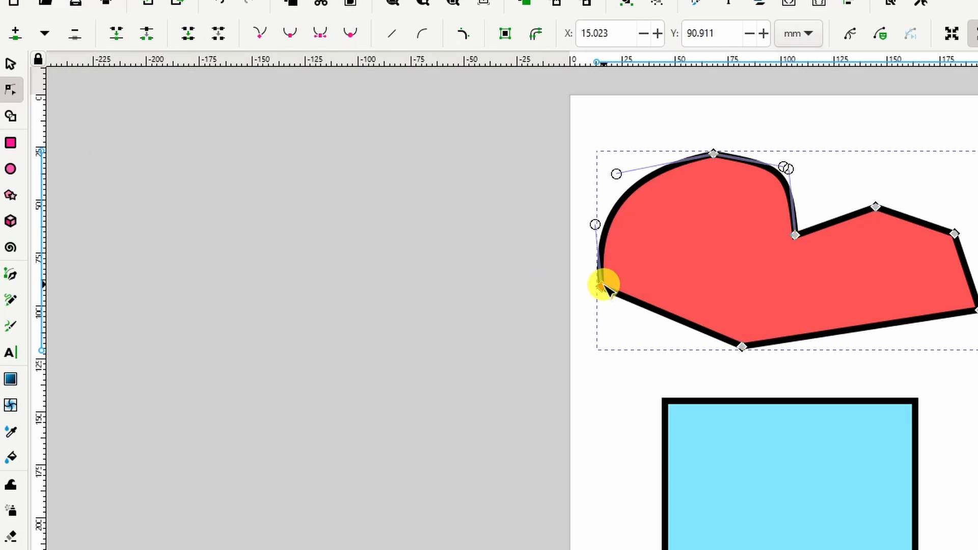
Pull the two broken end nodes apart, join them back into one node, and move that node slightly to the right.
drag(602, 282, 622, 324)
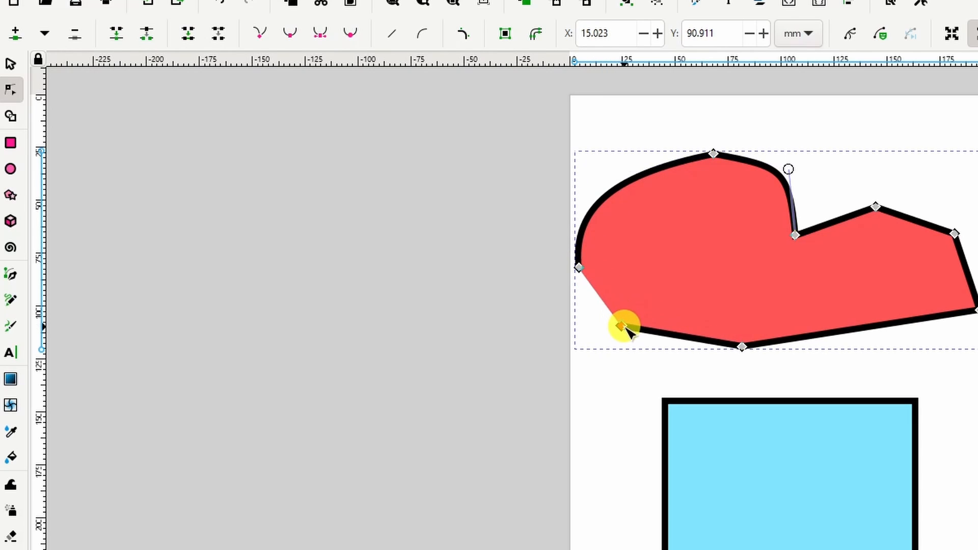
drag(538, 234, 646, 338)
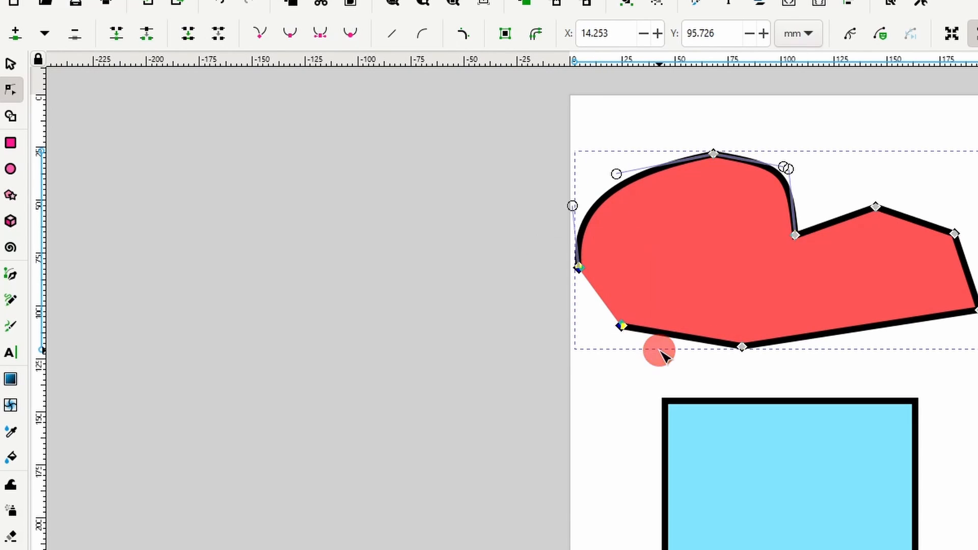
click(118, 35)
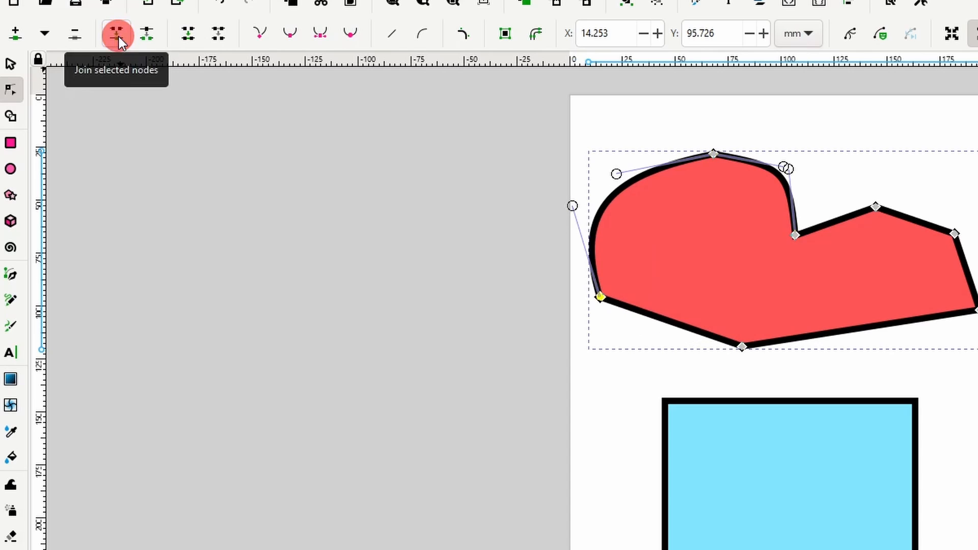
drag(601, 291, 633, 295)
Try the red shape's topmost node as corner, smooth and symmetric, extending its handle outward to the upper left.
click(474, 153)
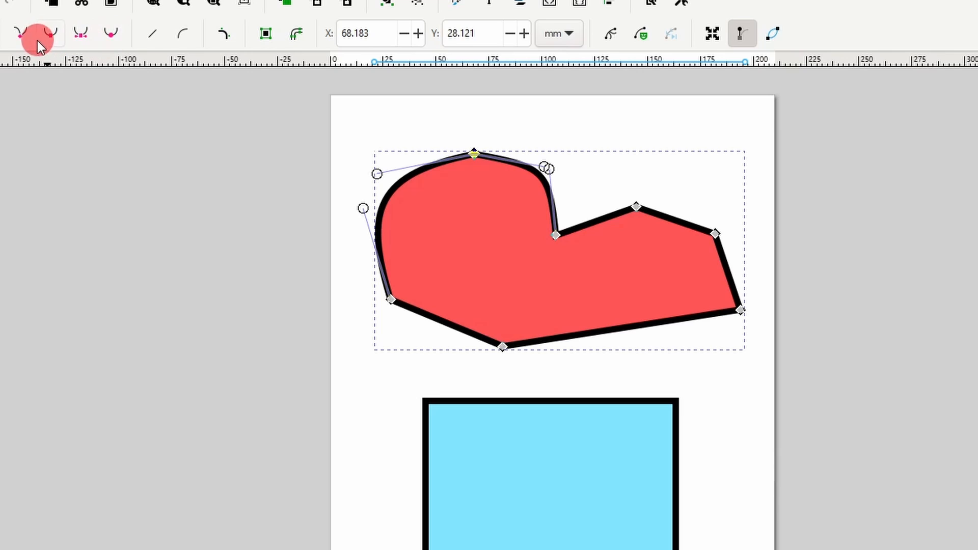
click(20, 34)
click(51, 34)
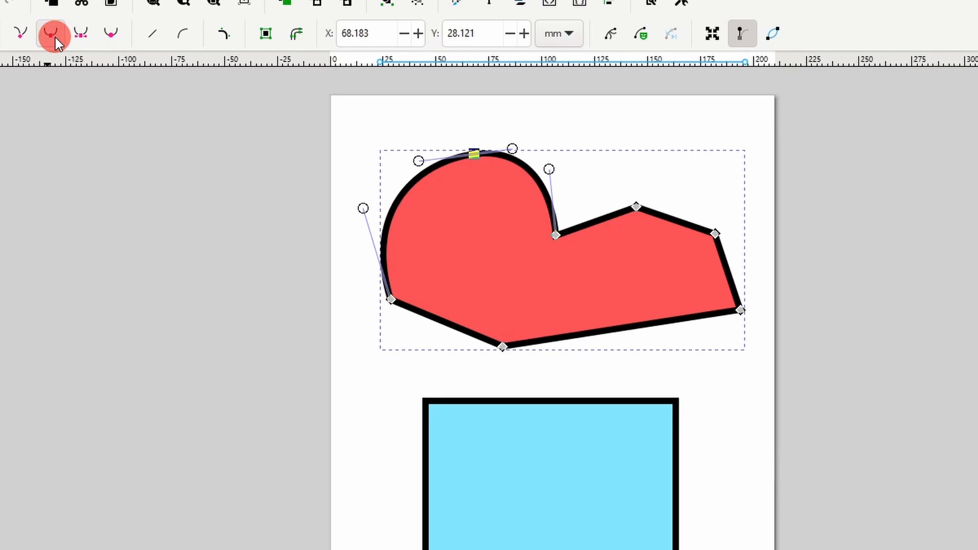
click(81, 33)
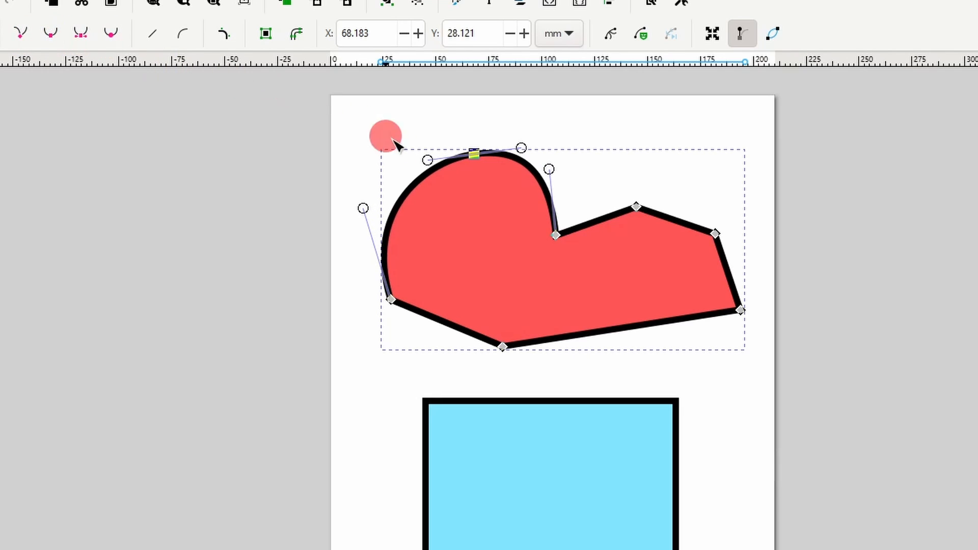
drag(427, 160, 404, 151)
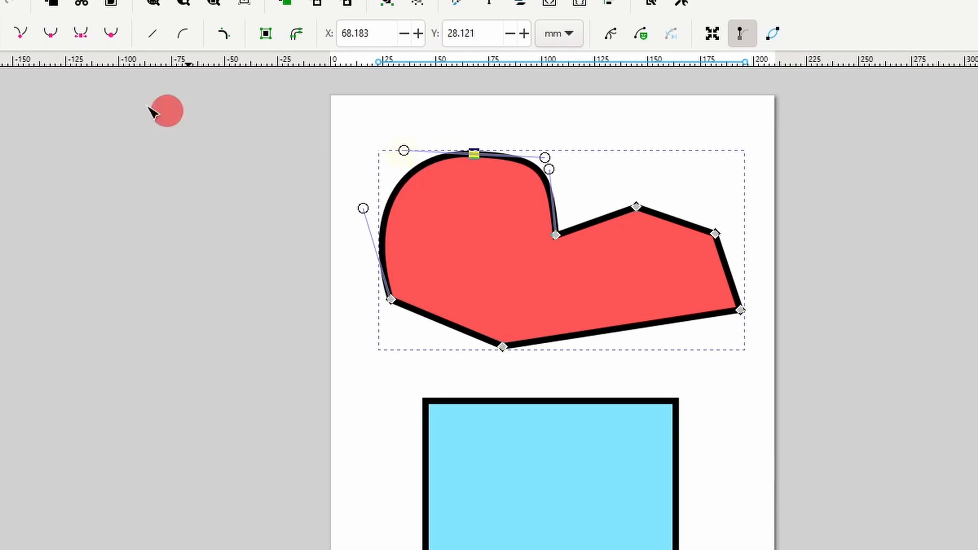
Make the red shape's topmost node auto-smooth and move it to about (70.5, 21.2) mm.
click(111, 34)
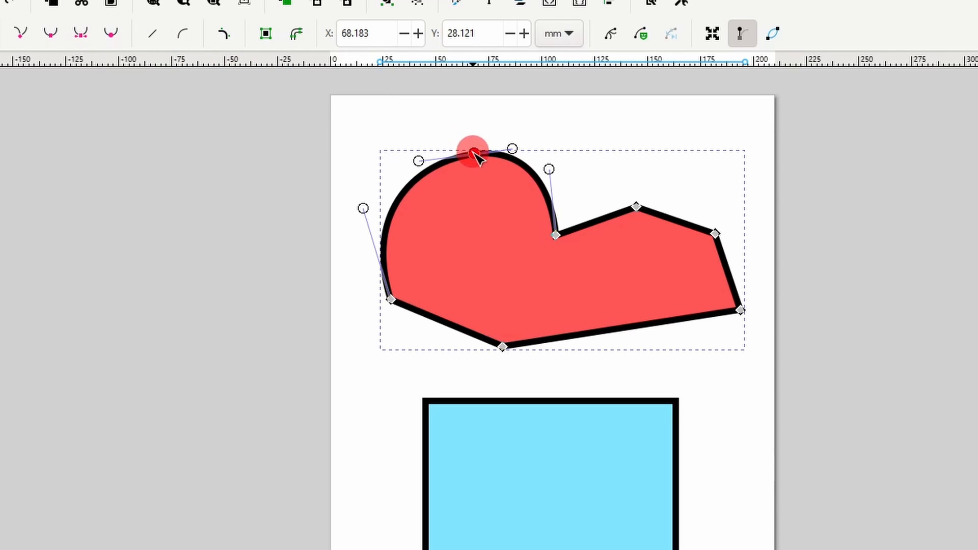
mouse_move(474, 152)
mouse_down()
mouse_move(495, 131)
mouse_move(517, 138)
mouse_move(478, 166)
mouse_move(479, 139)
mouse_up()
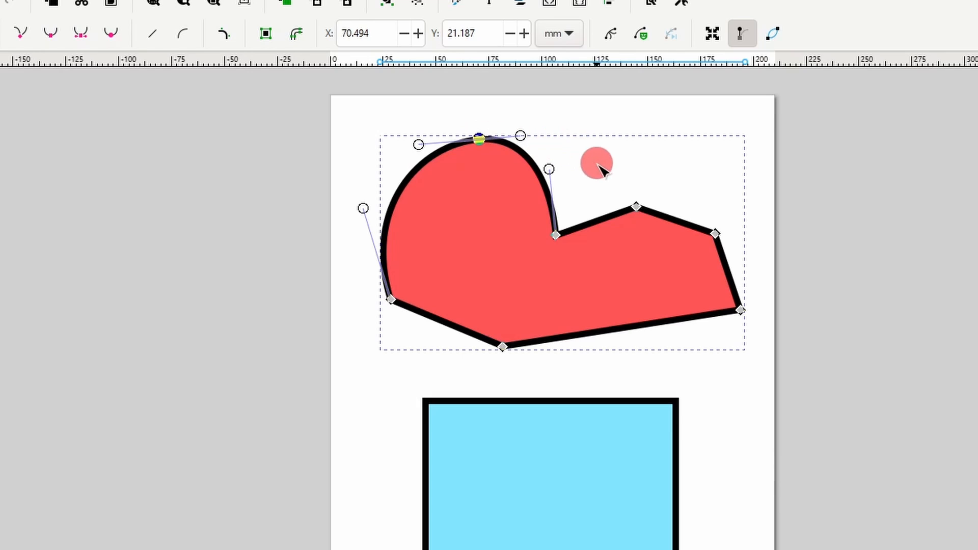
Cycle the type of the red shape's node at about (144.6, 53.2) mm and pull its right-hand handle downward.
ctrl+click(639, 207)
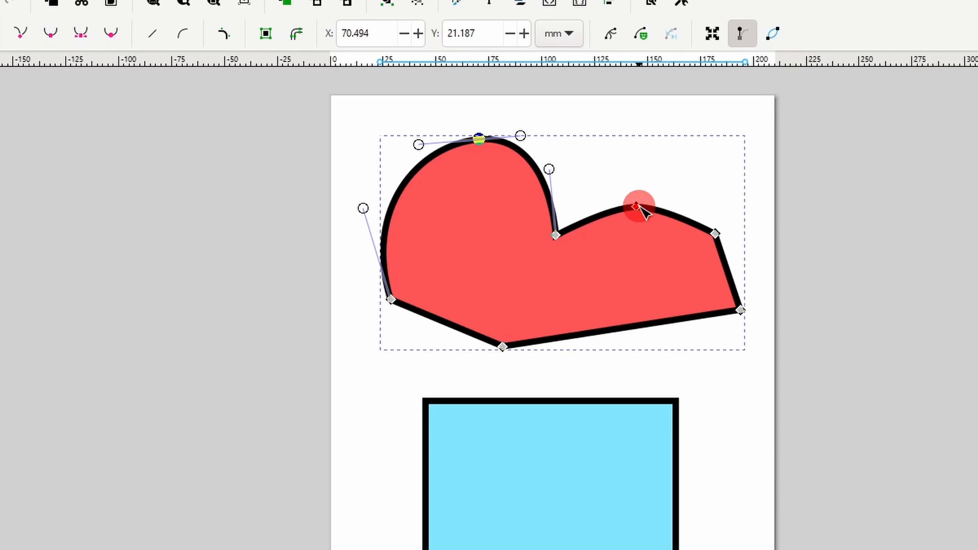
click(639, 207)
drag(662, 204, 666, 227)
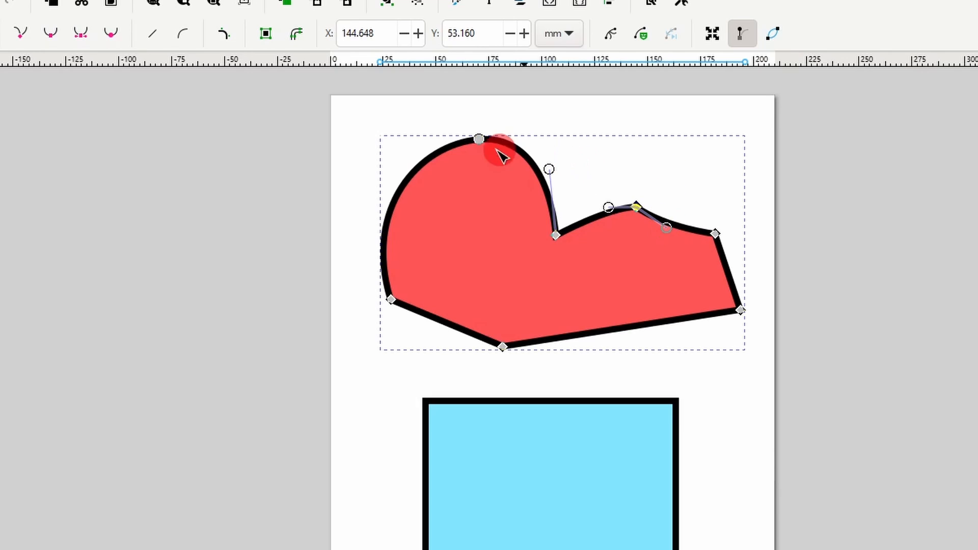
Apply the Corners effect to the red shape and round its inner notch, lower-right, bottom and left corners.
click(228, 38)
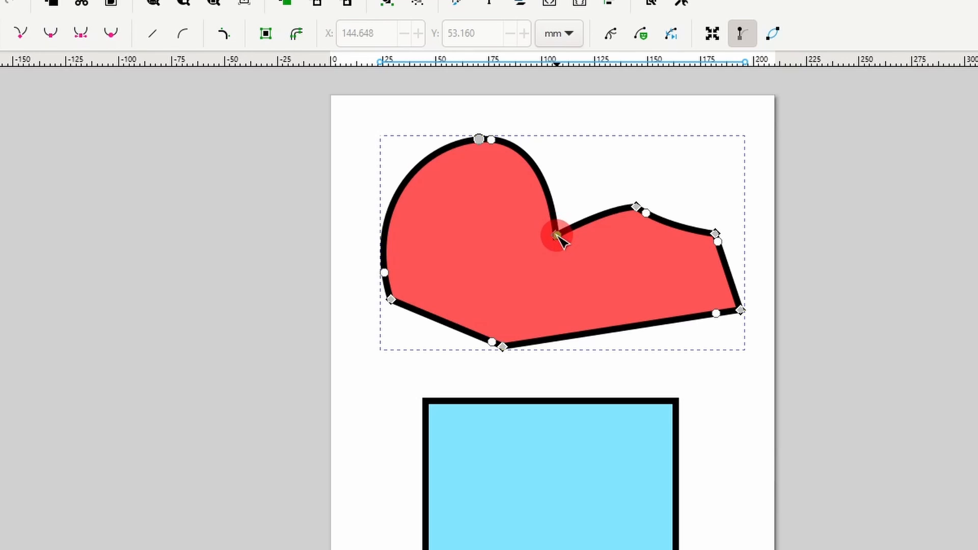
drag(557, 235, 585, 240)
drag(595, 225, 595, 225)
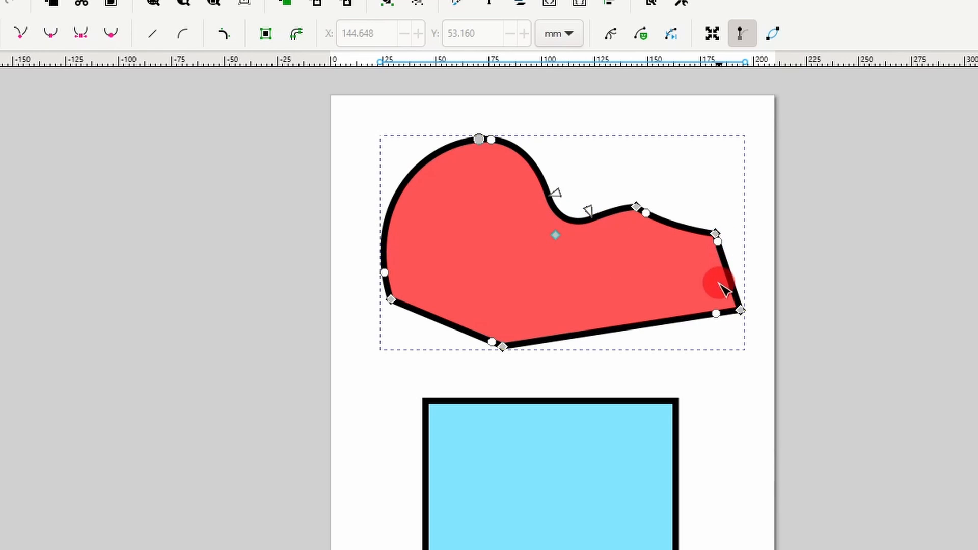
drag(716, 316, 678, 312)
drag(375, 281, 476, 328)
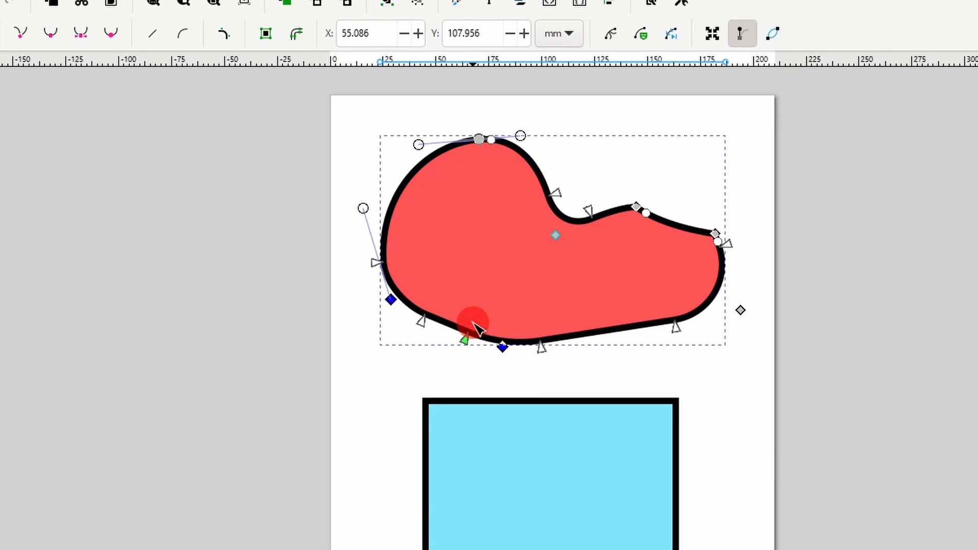
Change the rounding style at the red shape's notch corner and remove the Corners effect.
ctrl+click(556, 193)
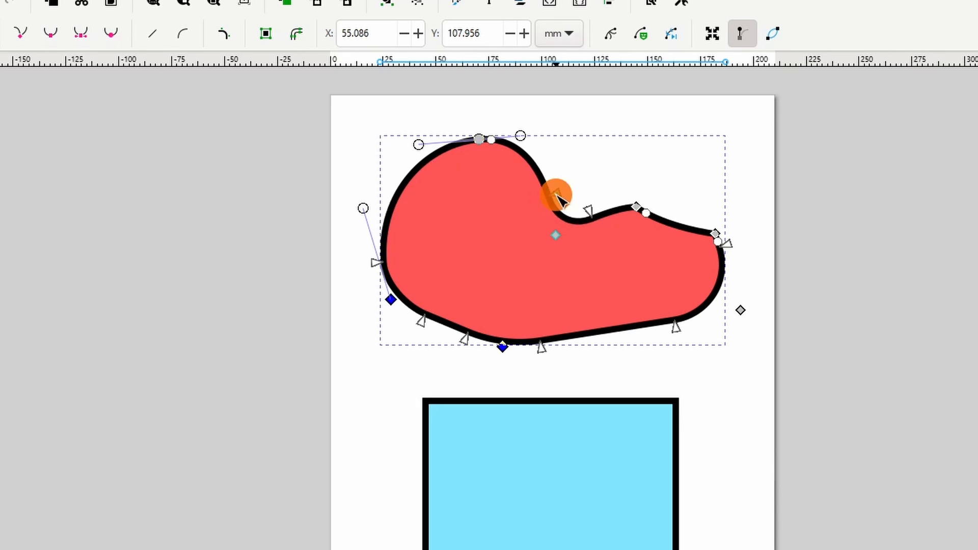
click(226, 34)
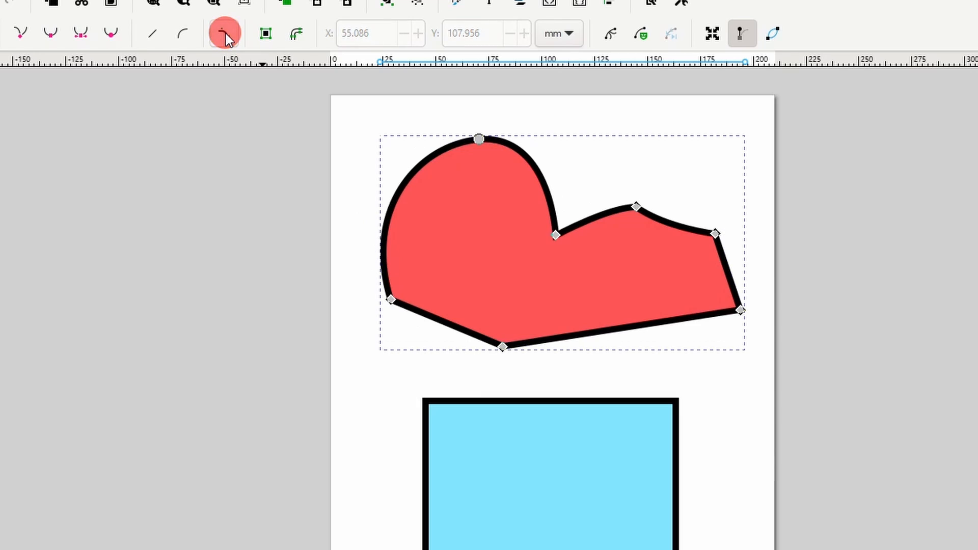
Shift the red shape's three right-hand nodes slightly left and down, and scale and rotate them together with transformation handles.
drag(610, 158, 773, 347)
mouse_move(747, 315)
mouse_down()
mouse_move(702, 323)
mouse_move(734, 319)
mouse_move(738, 327)
mouse_move(734, 319)
mouse_up()
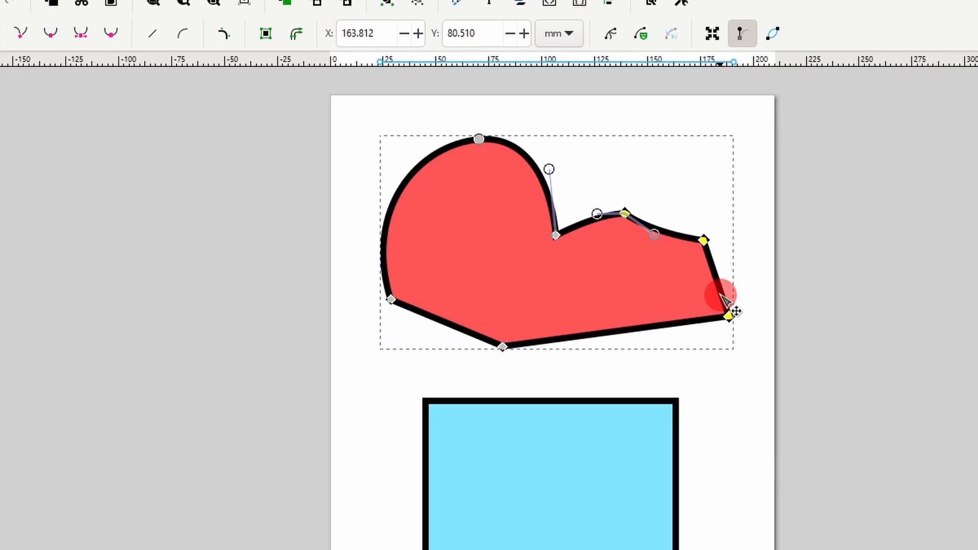
click(712, 33)
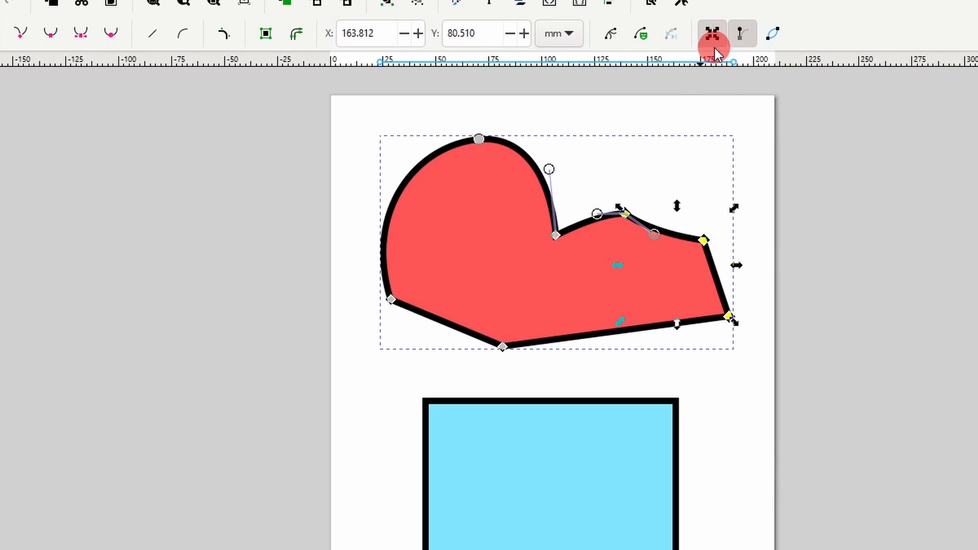
drag(735, 210, 757, 236)
click(715, 228)
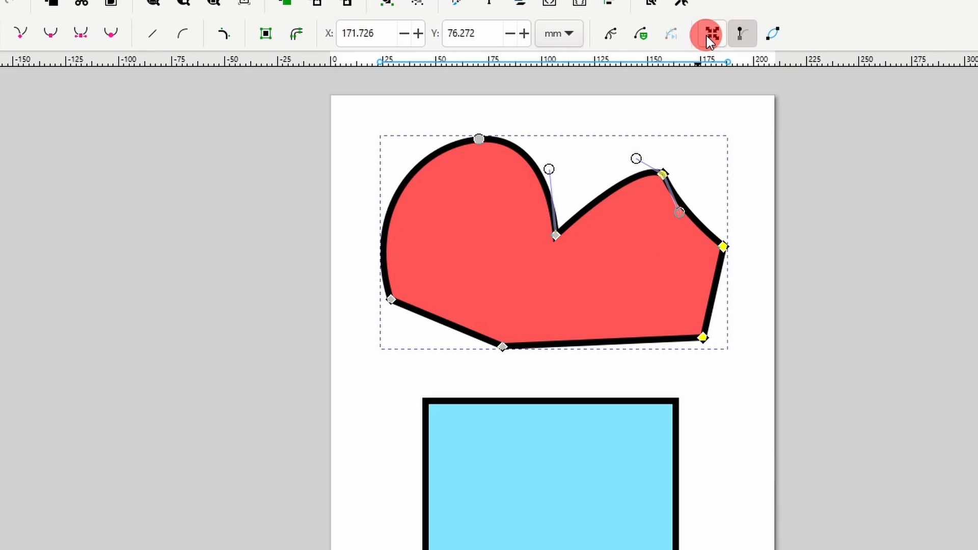
Convert the blue rectangle to a path and lower its upper-left node to about (45.5, 169.1) mm.
click(579, 415)
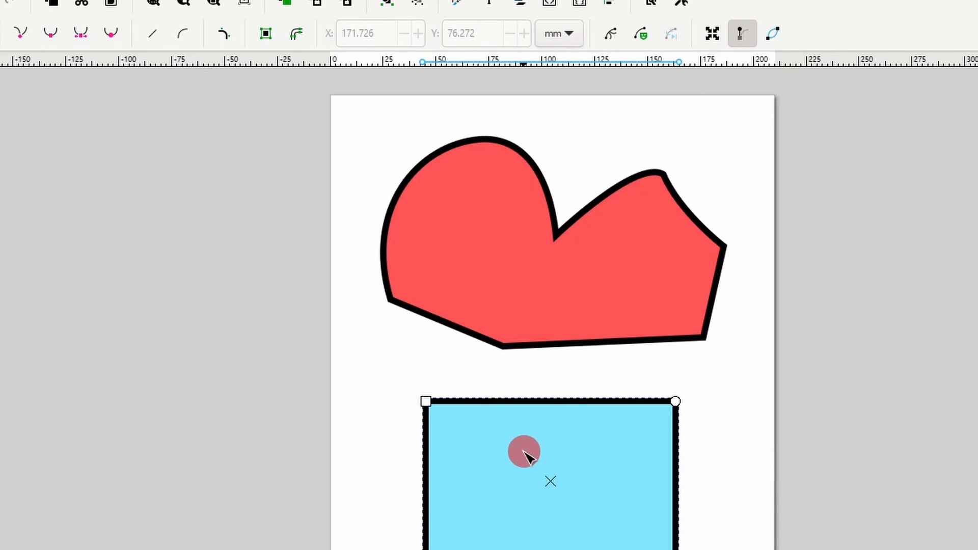
click(267, 38)
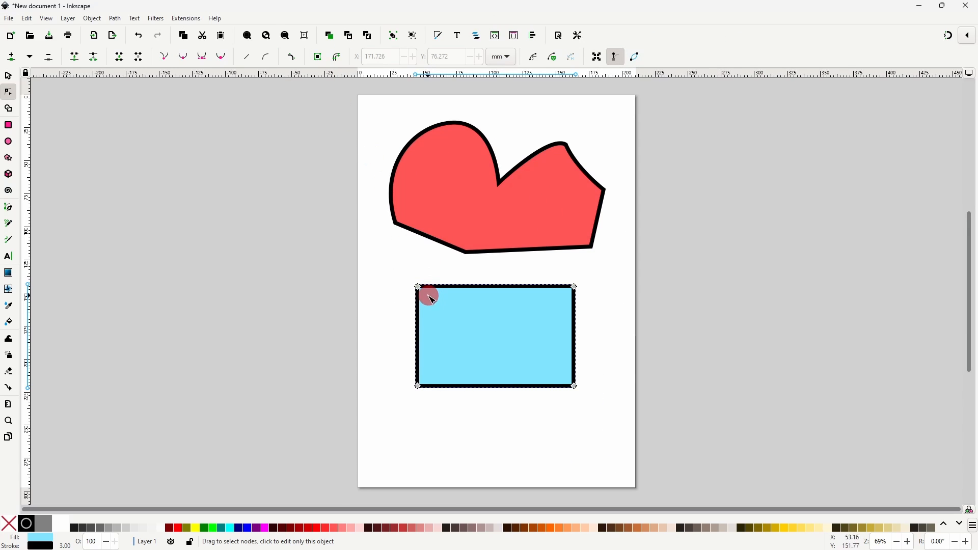
drag(418, 288, 421, 321)
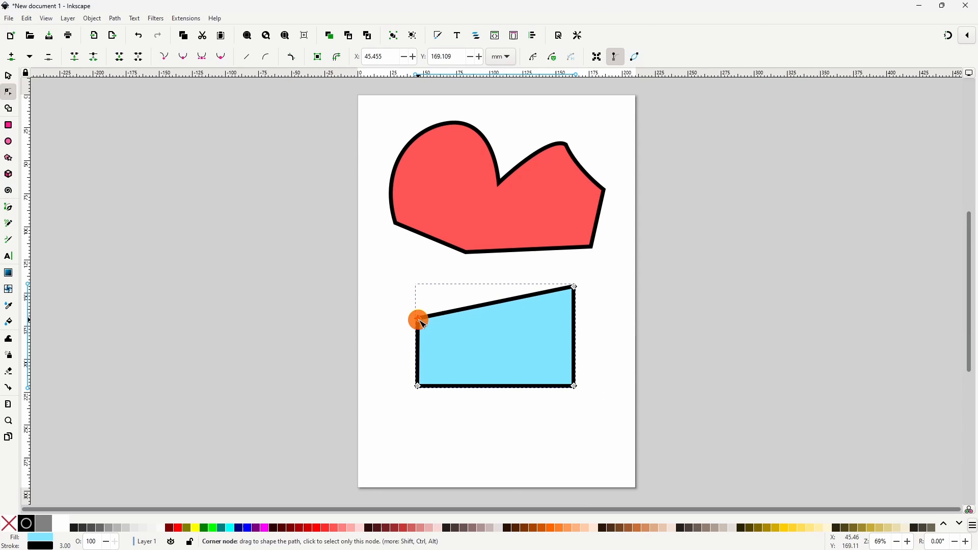
Add a smooth node to the blue shape's upper edge at about (92.9, 139.9) mm, extend its left handle, and bend the bottom edge downward.
double_click(494, 305)
drag(494, 305, 439, 286)
ctrl+click(482, 281)
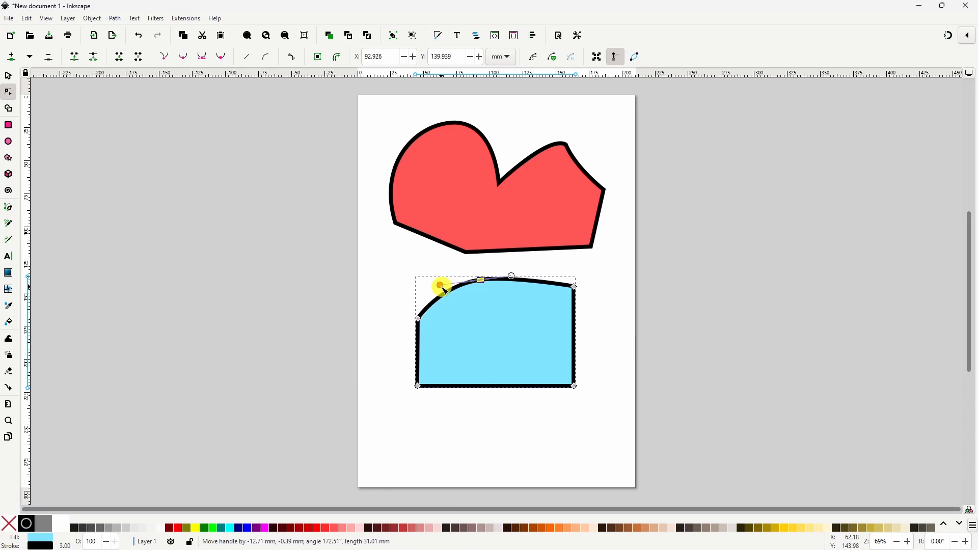
drag(498, 387, 502, 409)
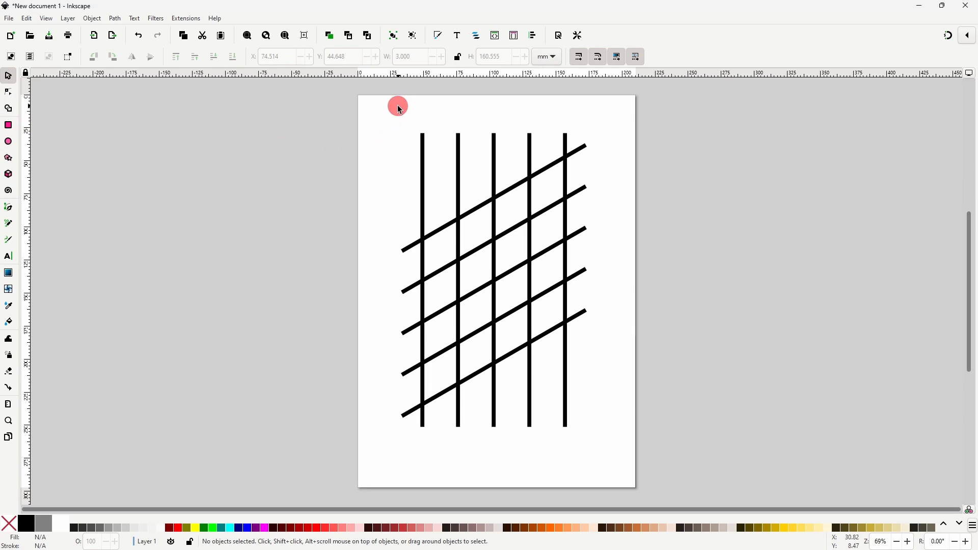
Select all ten crossing lines and, with the Shape Builder tool, keep the first two cells of the uppermost row.
drag(400, 108, 600, 446)
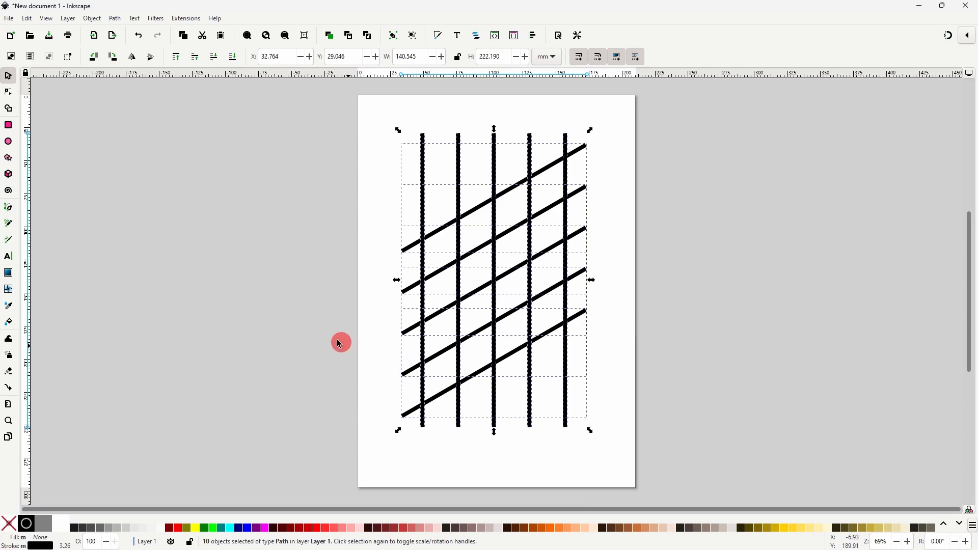
click(16, 117)
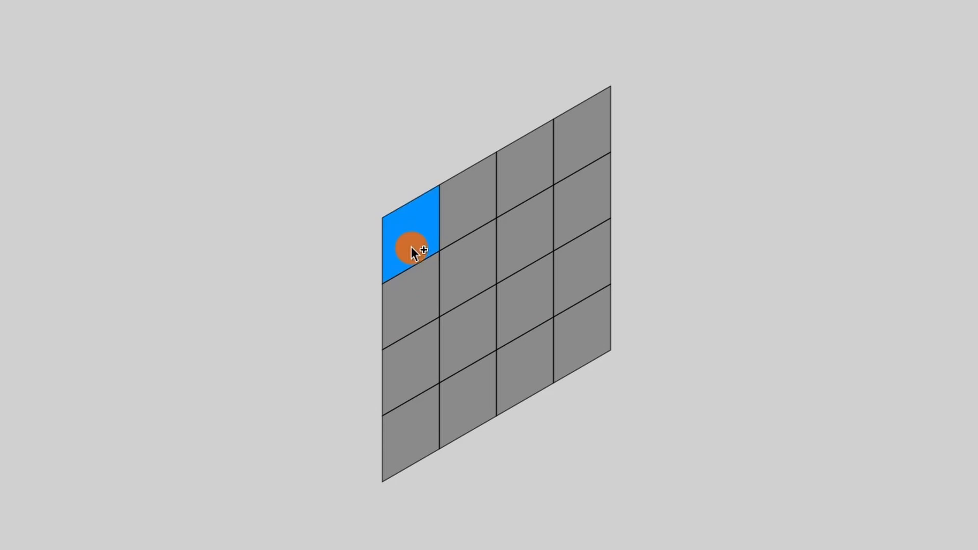
click(412, 232)
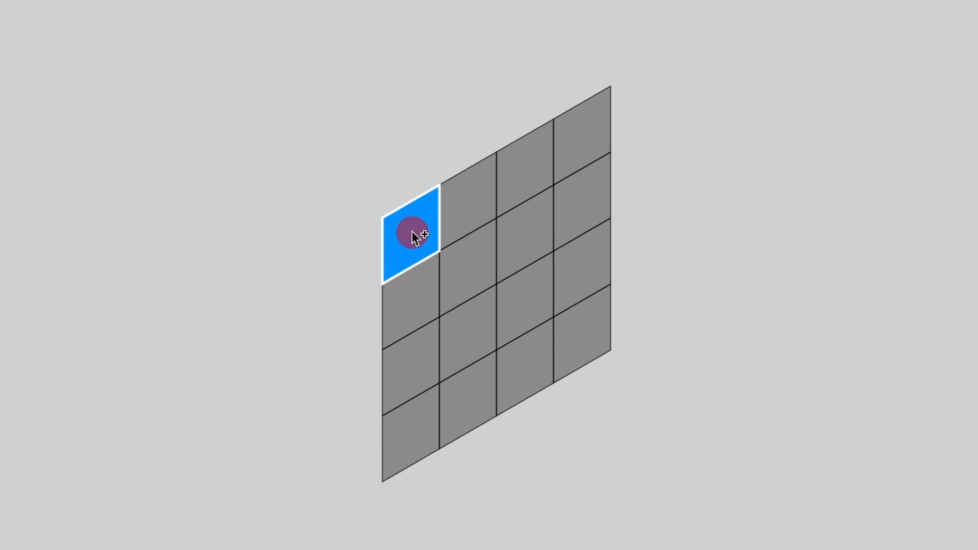
click(458, 216)
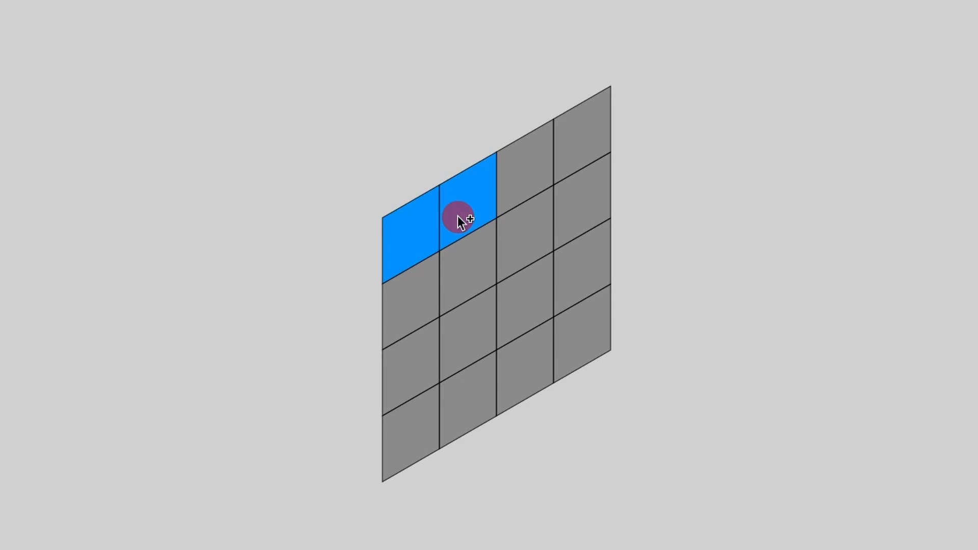
Merge three central cells into an L-shaped piece, and the bottom row with the cells above both its ends into a U-shaped piece.
click(475, 250)
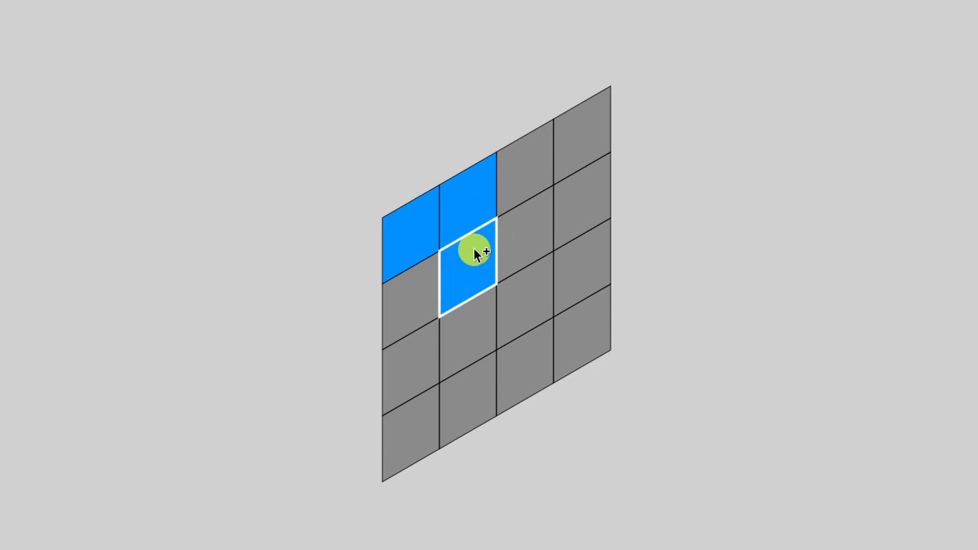
mouse_move(475, 249)
mouse_down()
mouse_move(522, 248)
mouse_move(536, 279)
mouse_up()
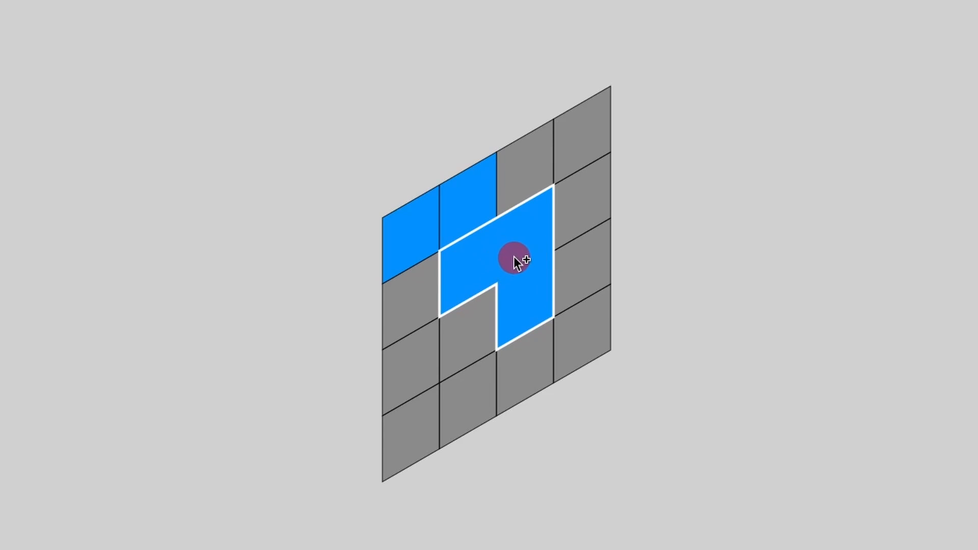
mouse_move(566, 283)
mouse_down()
mouse_move(588, 321)
mouse_move(541, 362)
mouse_move(486, 371)
mouse_move(439, 395)
mouse_move(418, 378)
mouse_up()
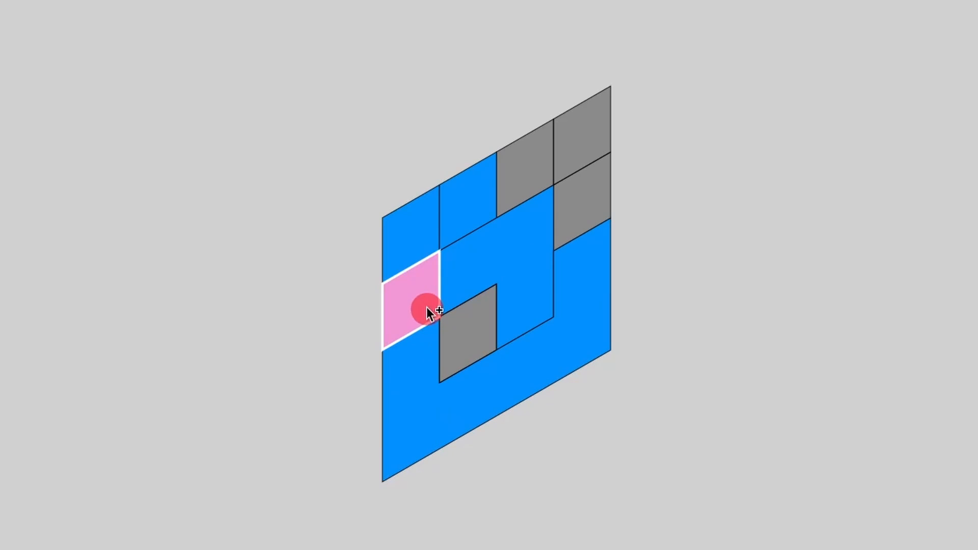
Remove the enclosed central cell and the two uppermost cells of the rightmost column, and apply the Shape Builder result.
alt+click(483, 325)
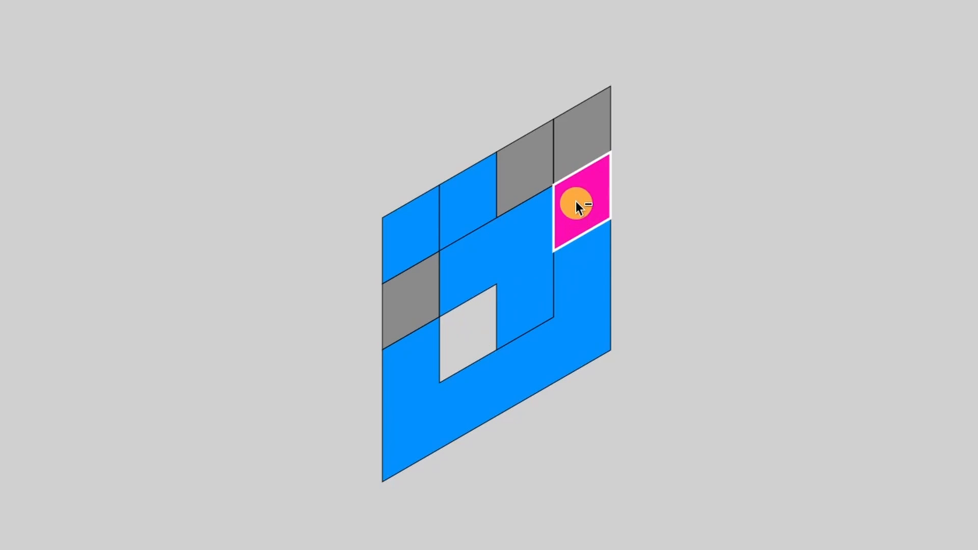
drag(575, 200, 576, 162)
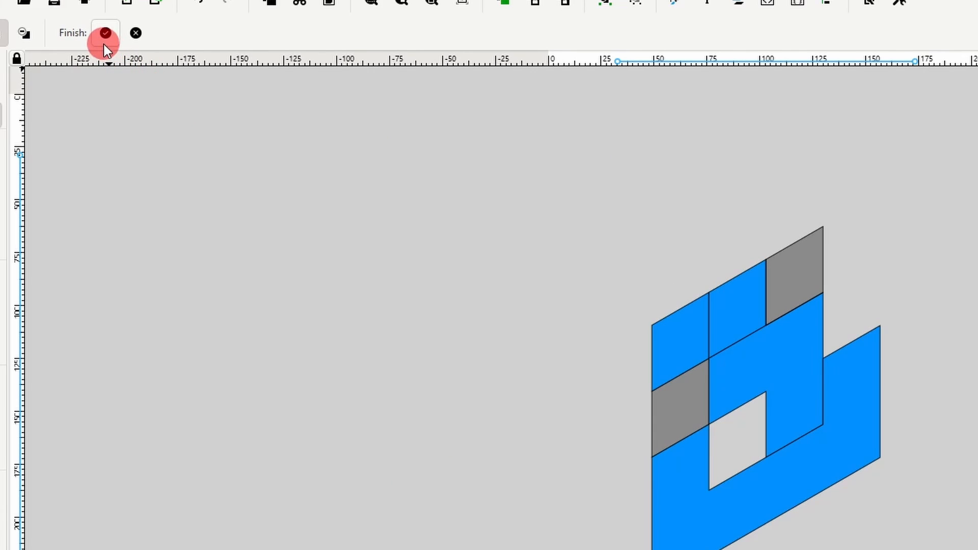
click(106, 33)
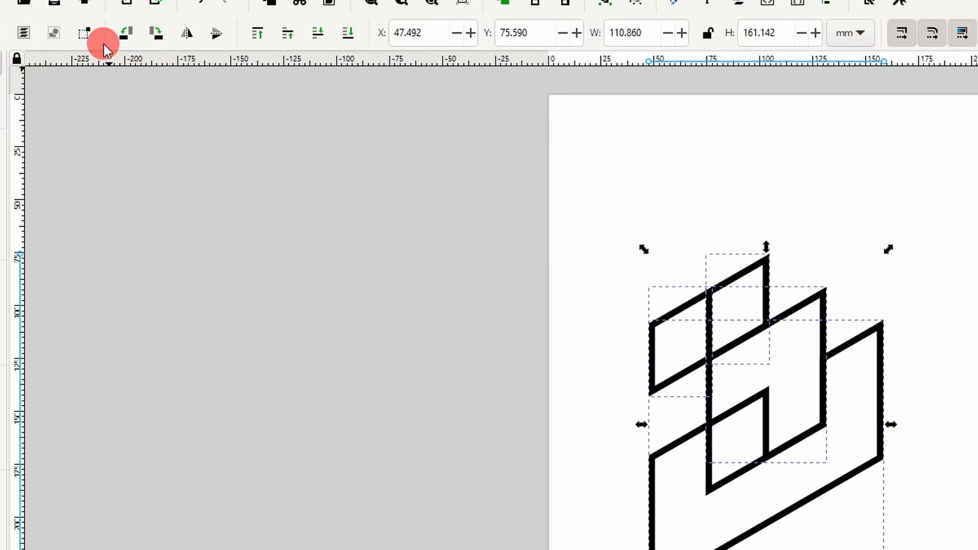
click(691, 199)
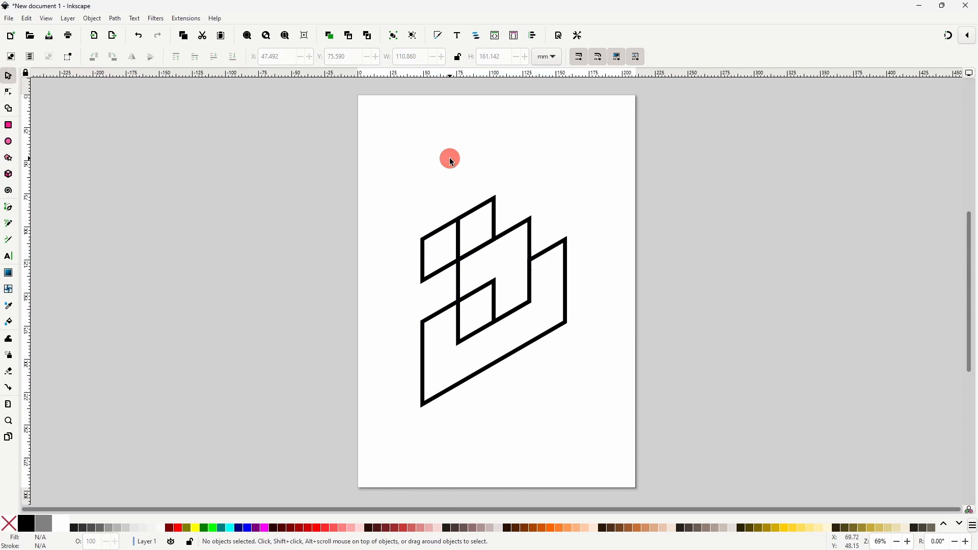
Fill the first small cell light red, the second orange, and give the L-shaped piece its own fill colour.
click(446, 232)
click(343, 528)
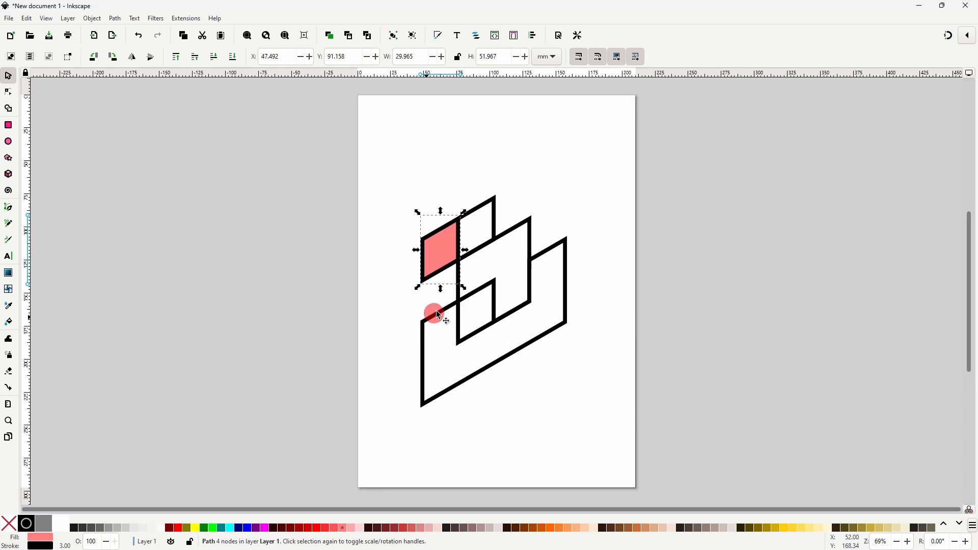
click(497, 229)
click(559, 530)
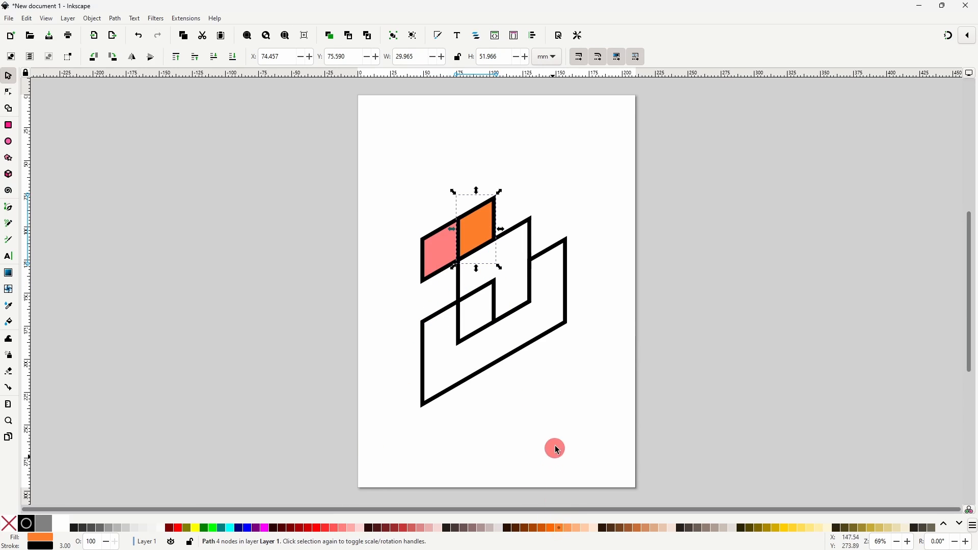
click(531, 250)
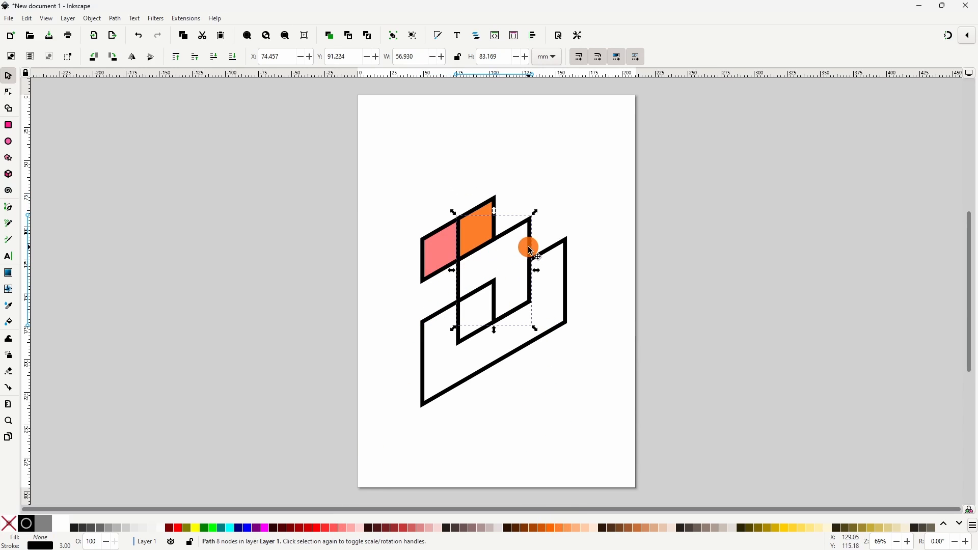
click(634, 533)
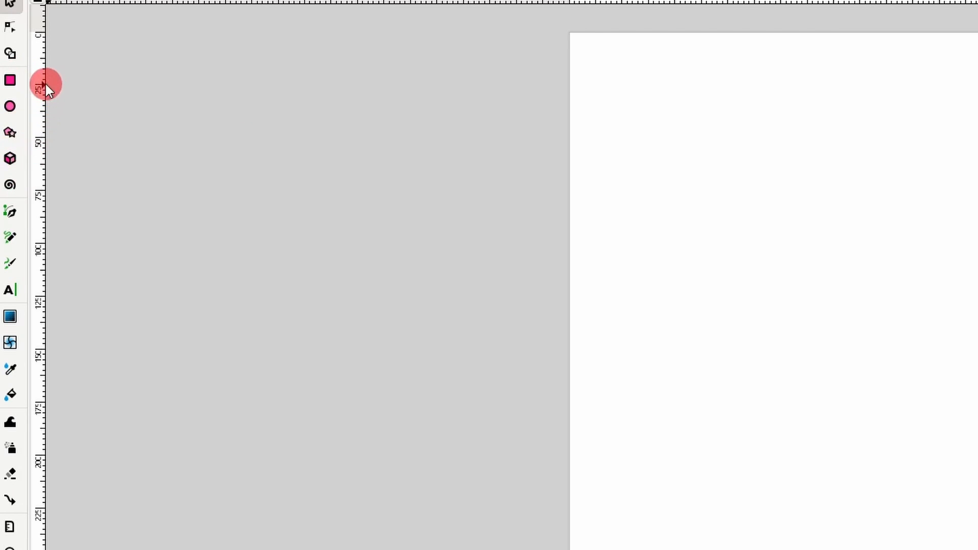
Draw an orange rectangle in the upper half of the page and resize it from two opposite corners to about 131 by 91 mm.
click(9, 80)
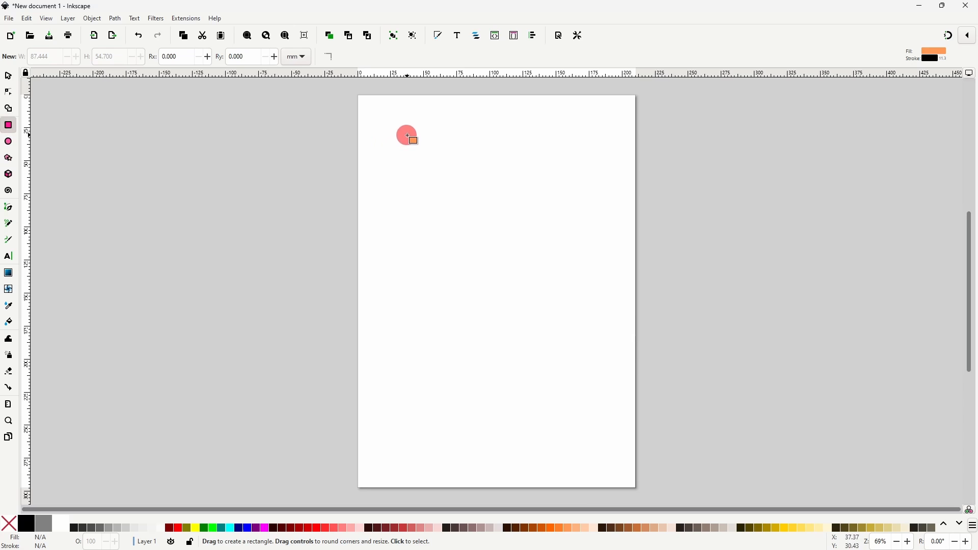
mouse_move(407, 135)
mouse_down()
mouse_move(496, 199)
mouse_move(582, 212)
mouse_up()
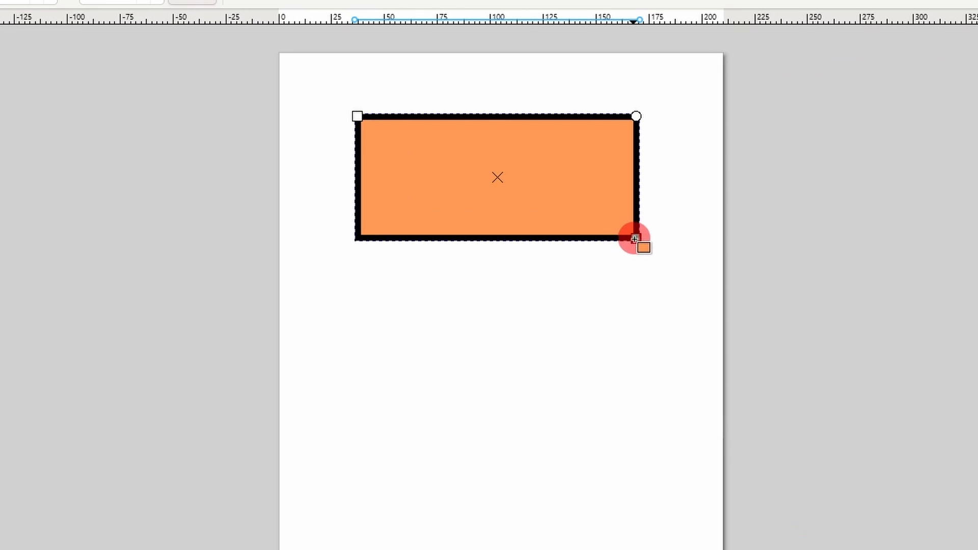
drag(581, 211, 595, 225)
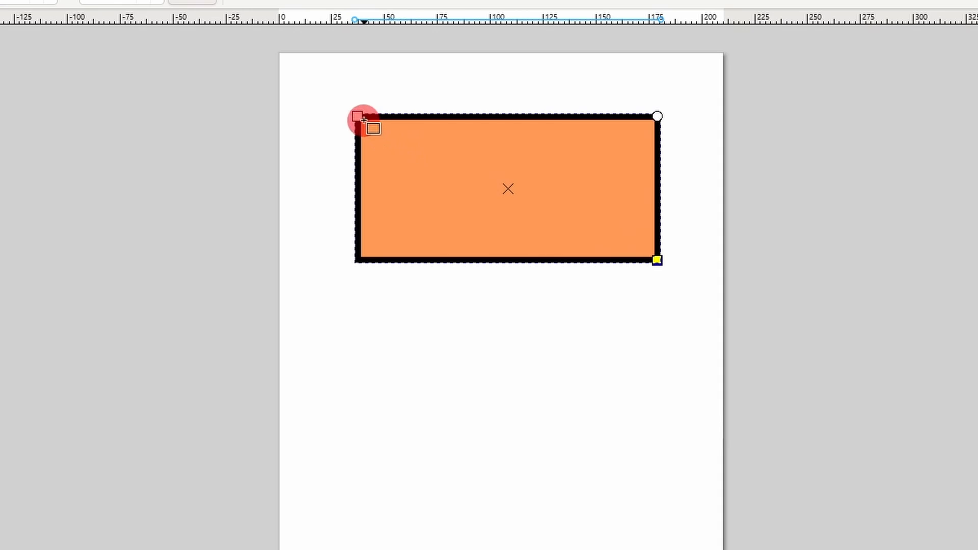
drag(358, 116, 380, 89)
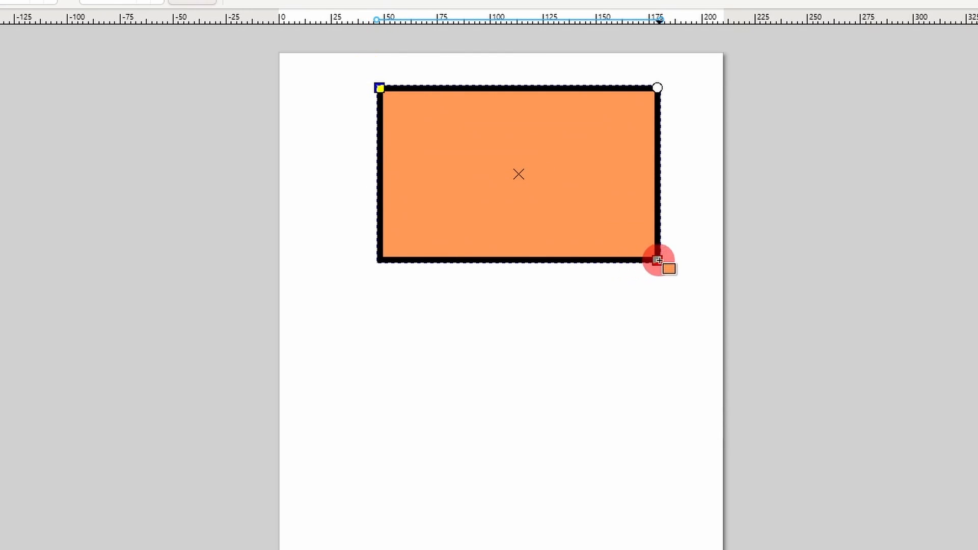
drag(659, 260, 659, 281)
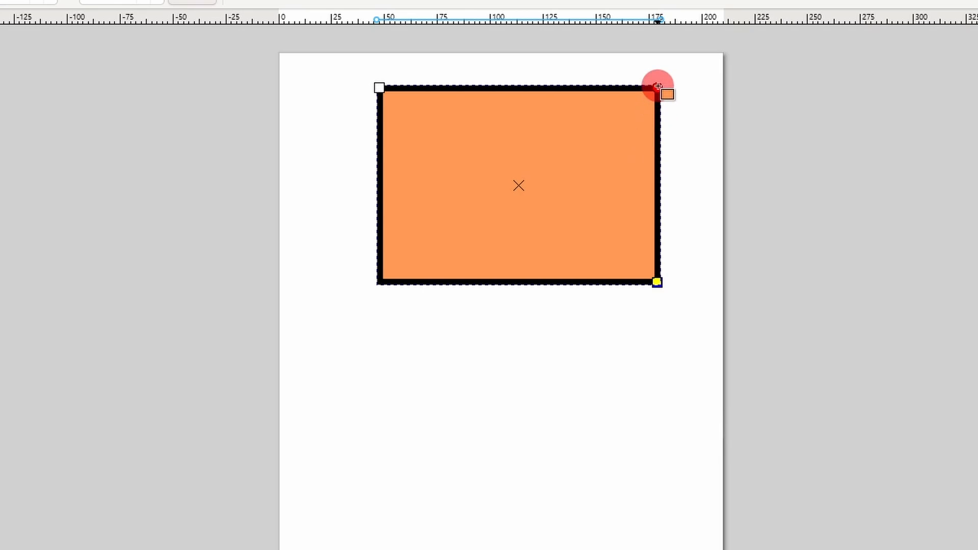
Round the rectangle's corners to a 26.965 mm vertical and about 20 mm horizontal radius, and make them sharp again.
drag(658, 86, 657, 146)
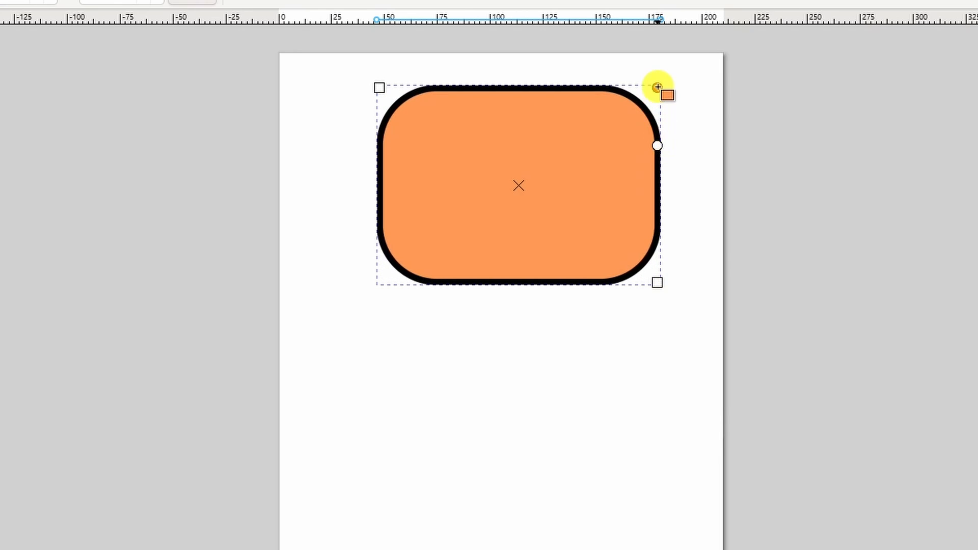
mouse_move(658, 87)
mouse_down()
mouse_move(574, 83)
mouse_move(615, 83)
mouse_up()
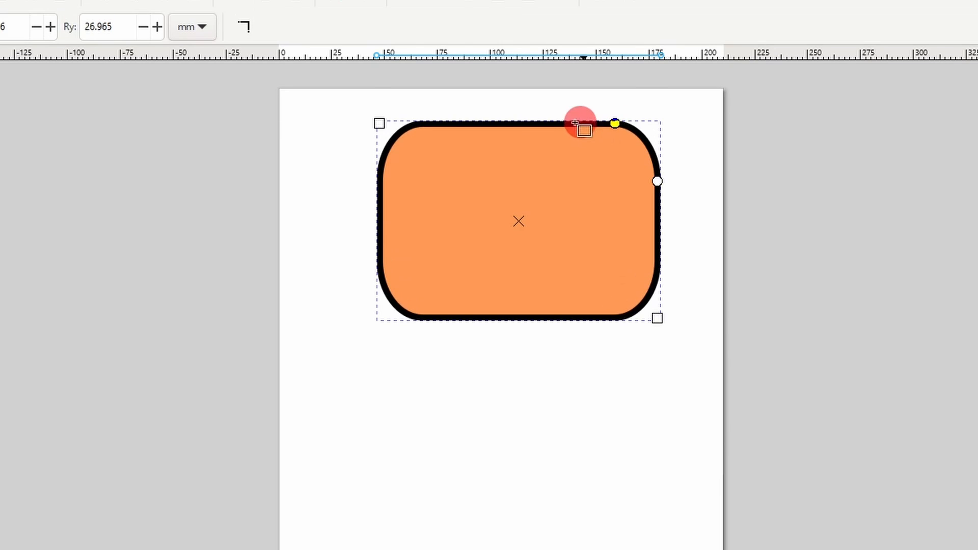
click(250, 33)
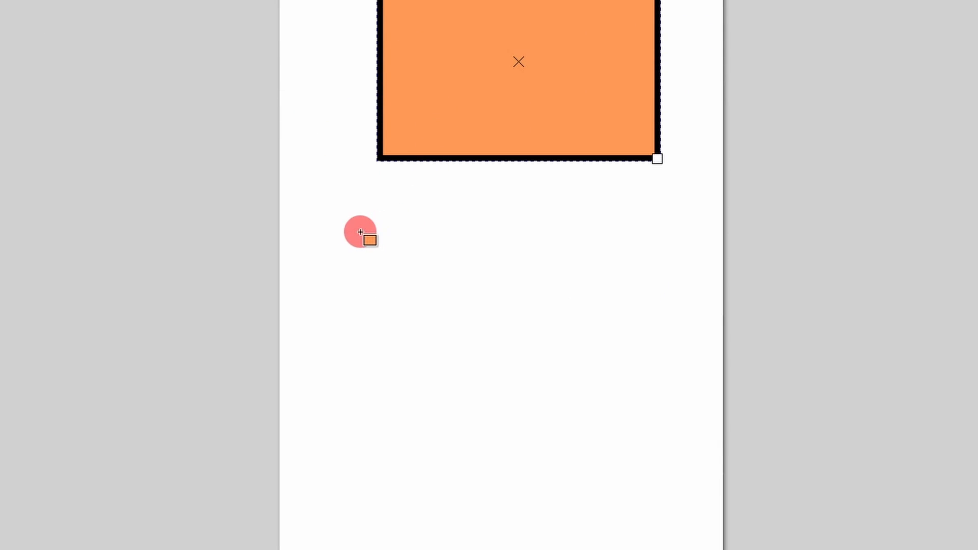
Draw a square about 106 mm wide below the rectangle, delete it, and draw another rectangle in the same area.
drag(355, 232, 580, 455)
key(Delete)
drag(477, 330, 574, 403)
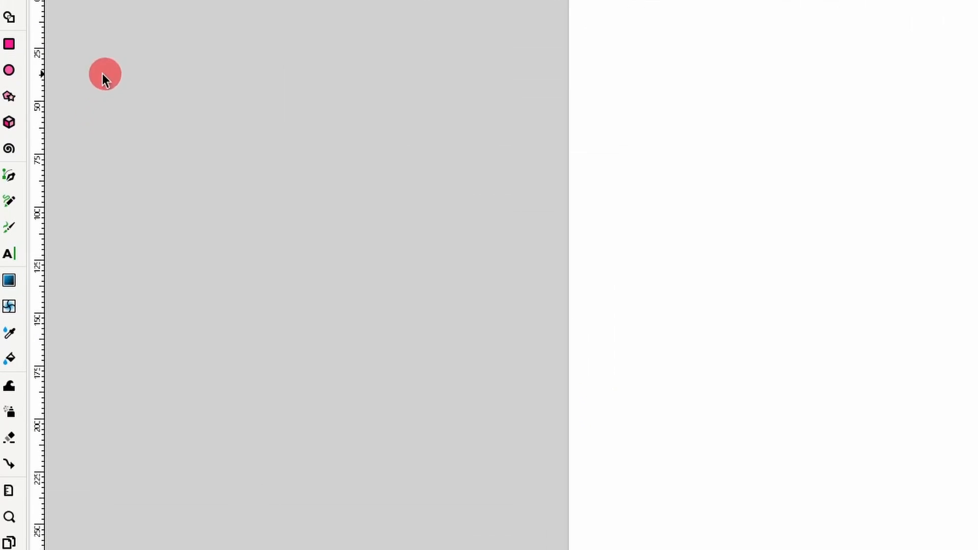
Draw an ellipse in the upper part of the page and enlarge it in both directions to about 149 by 69 mm.
click(9, 71)
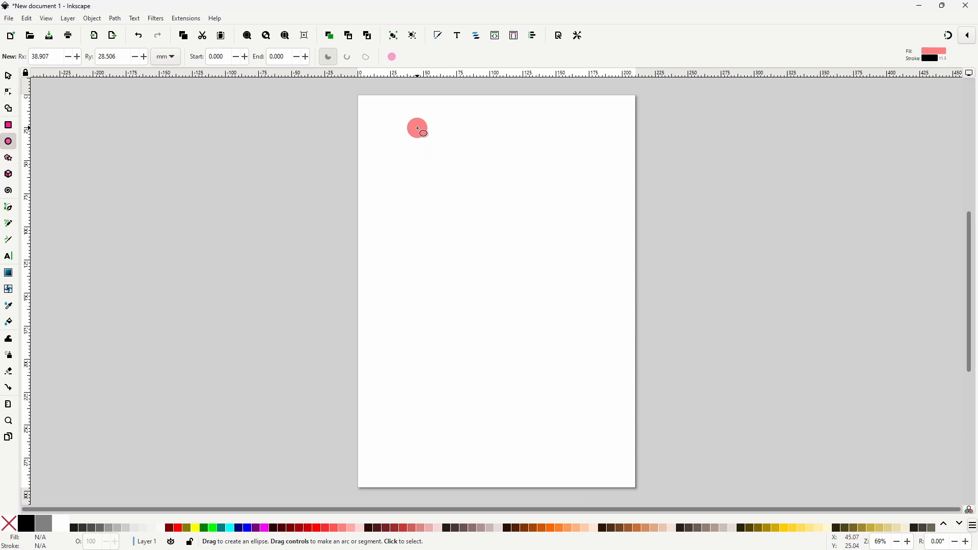
drag(411, 135, 585, 207)
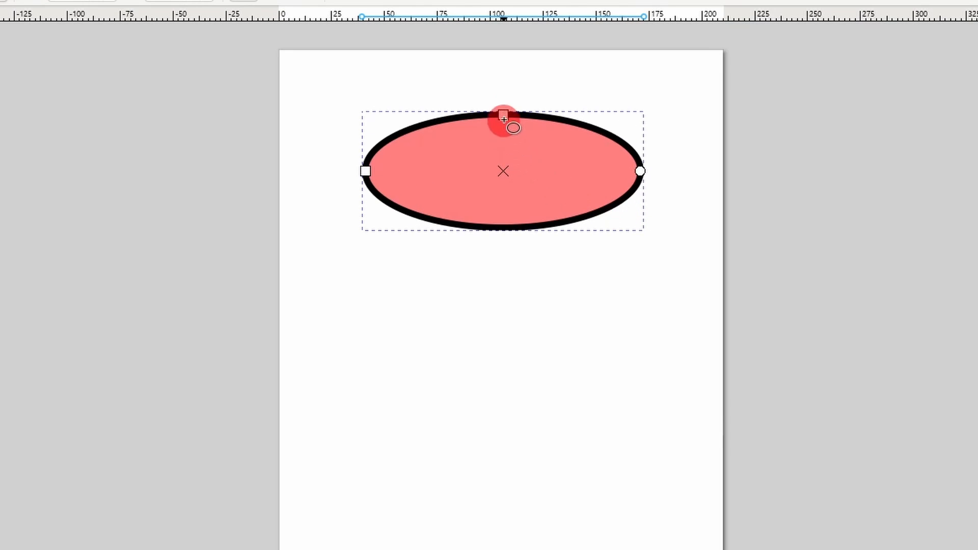
mouse_move(504, 111)
mouse_down()
mouse_move(503, 87)
mouse_move(503, 97)
mouse_up()
mouse_move(365, 171)
mouse_down()
mouse_move(326, 172)
mouse_move(346, 172)
mouse_up()
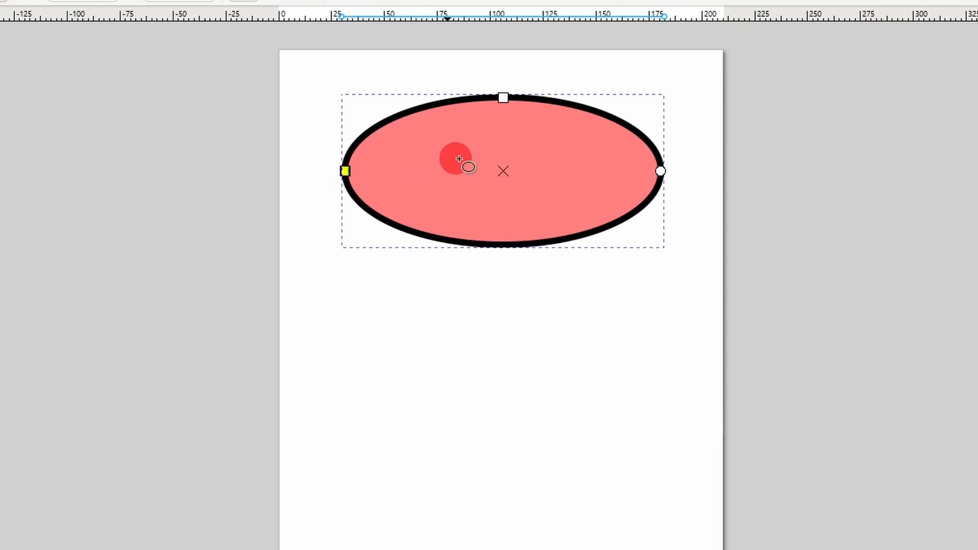
Open the ellipse to an end angle of 286.897 degrees and try it as slice, arc and chord before returning to arc.
drag(660, 175, 526, 140)
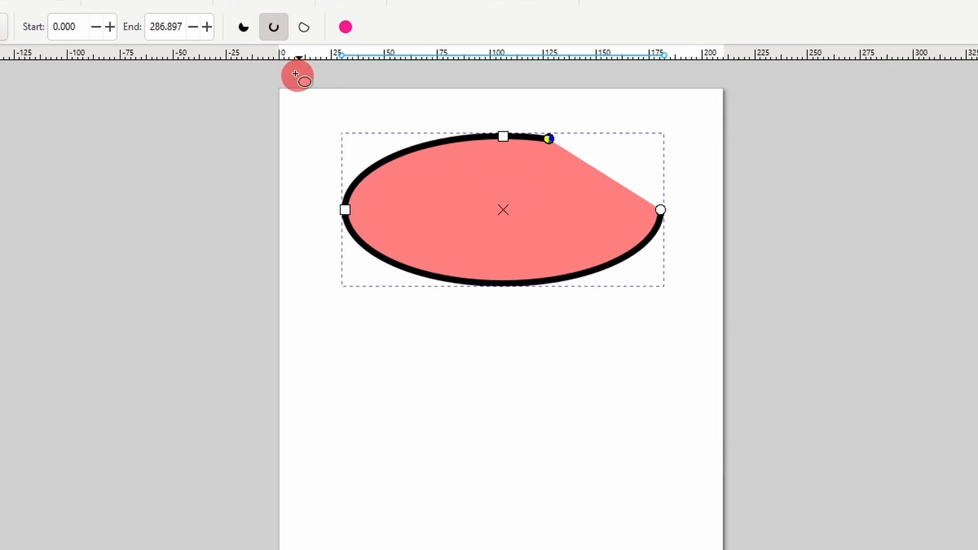
click(240, 32)
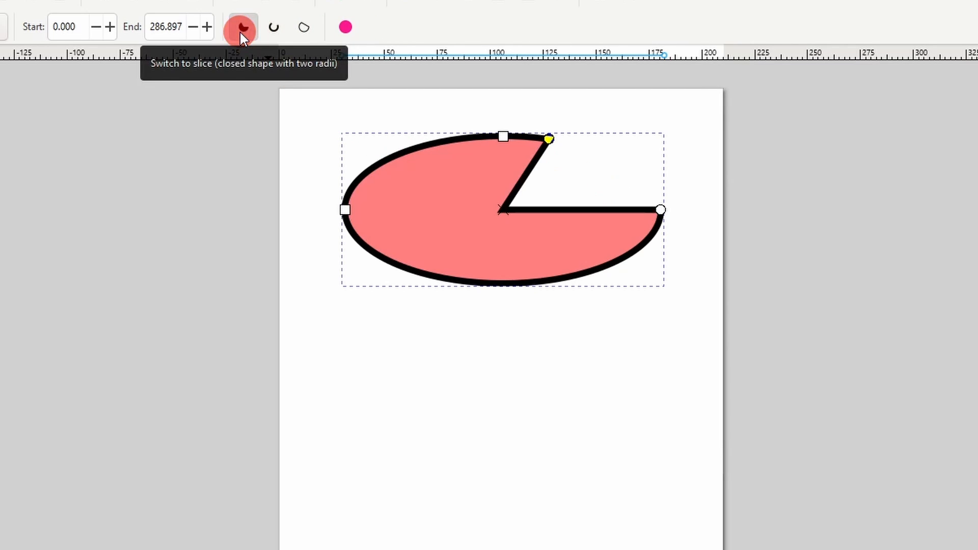
click(278, 35)
click(302, 30)
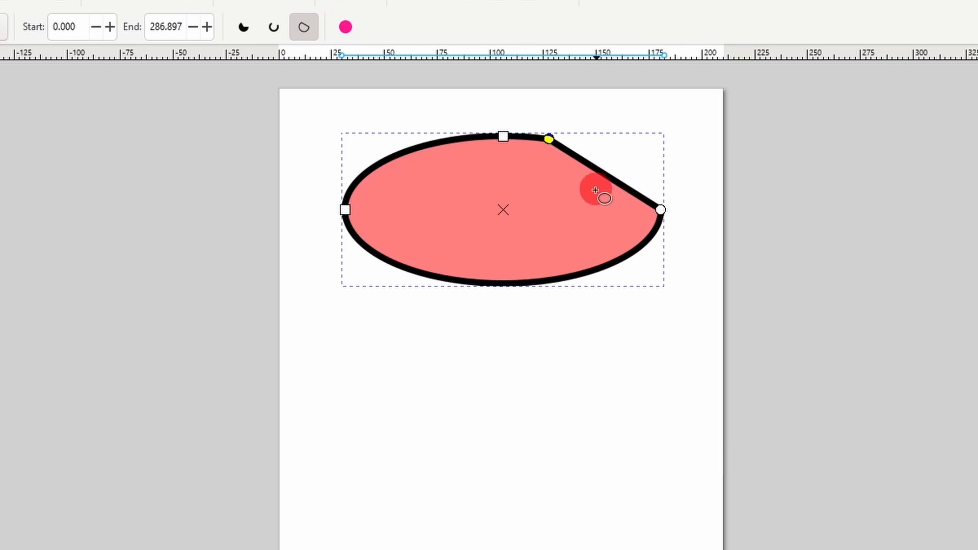
click(272, 28)
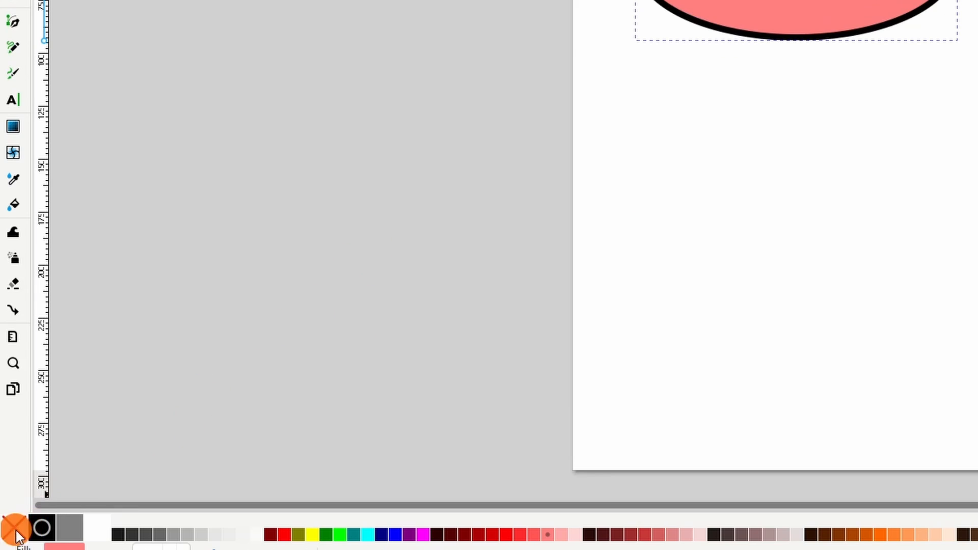
Remove the arc's fill, close it with a chord, and restore it to a whole ellipse.
click(17, 532)
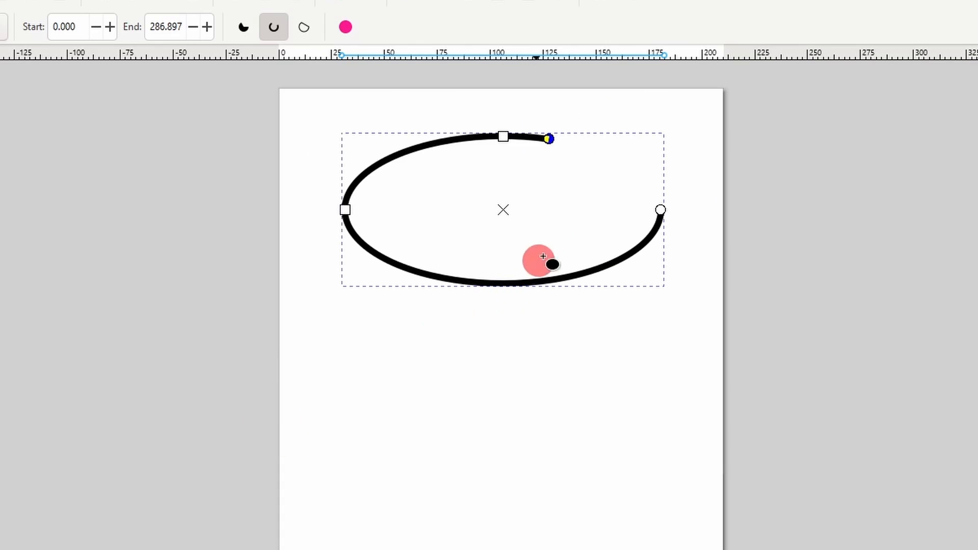
click(303, 30)
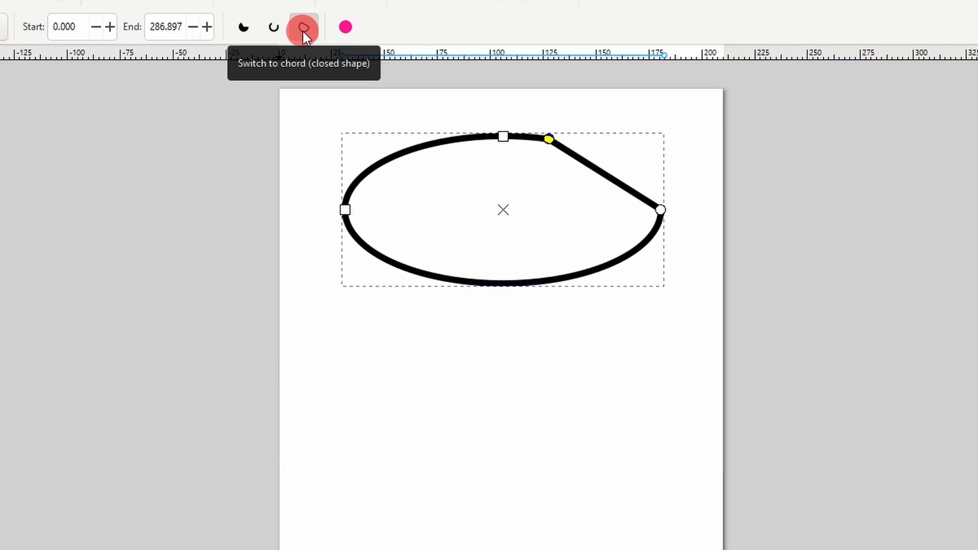
click(335, 31)
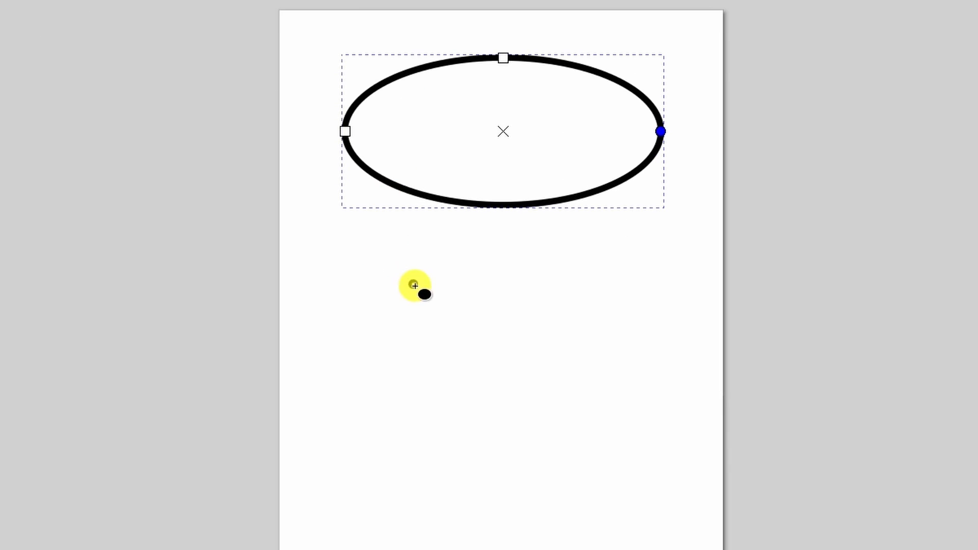
Draw a circle about 75 mm in diameter below the ellipse, undo it, and draw another circle in the same area.
drag(414, 286, 485, 349)
drag(552, 397, 596, 441)
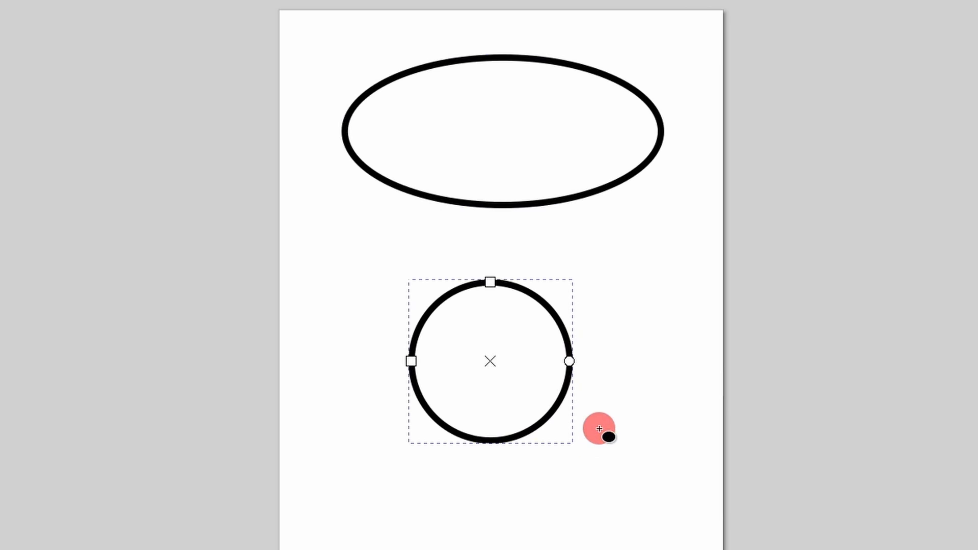
key(ctrl+z)
drag(511, 356, 597, 436)
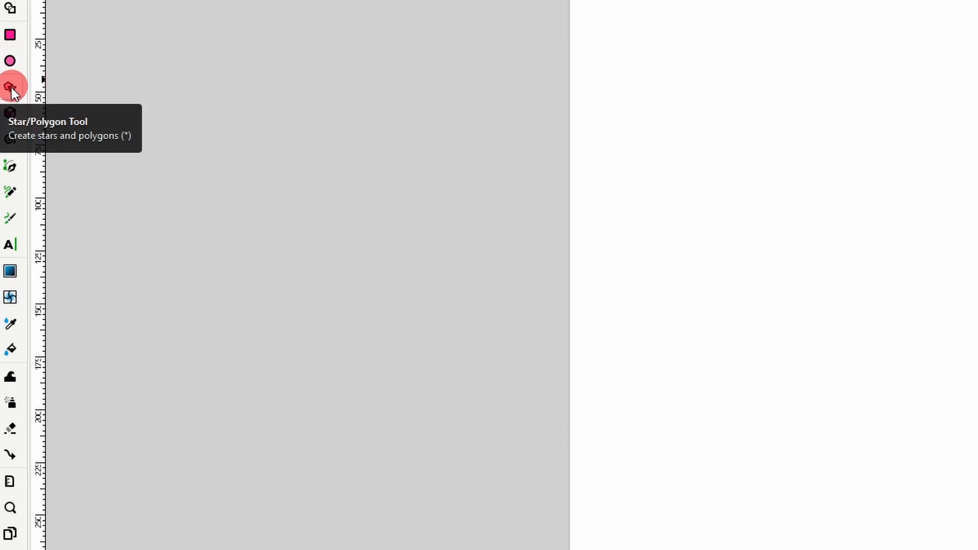
Draw a green five-pointed star about 123 mm wide and move its centre to about (102, 98) mm.
click(10, 86)
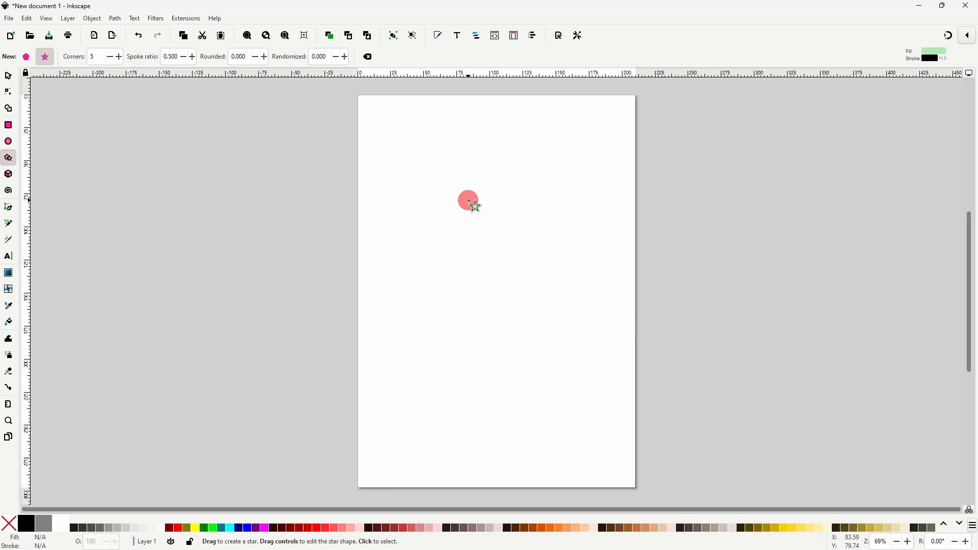
drag(469, 201, 533, 261)
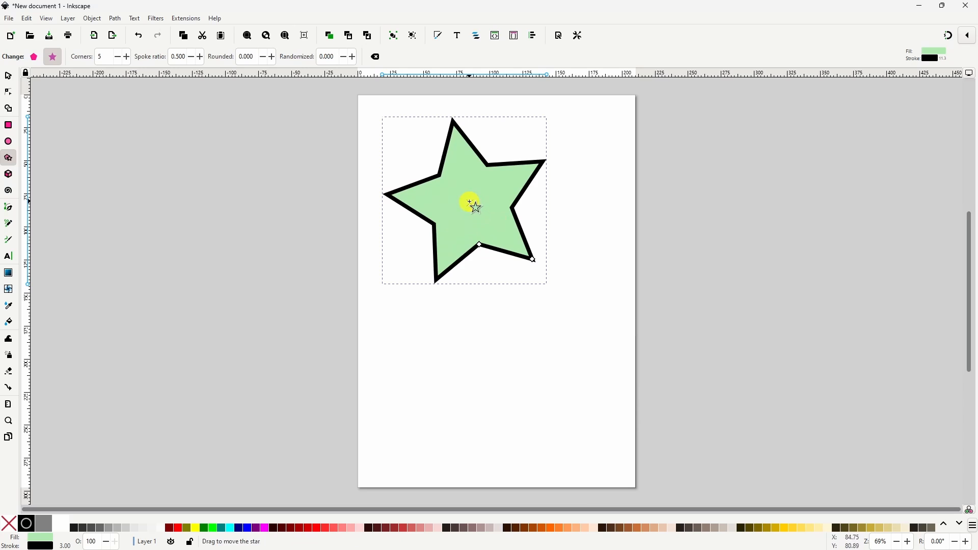
drag(470, 202, 493, 225)
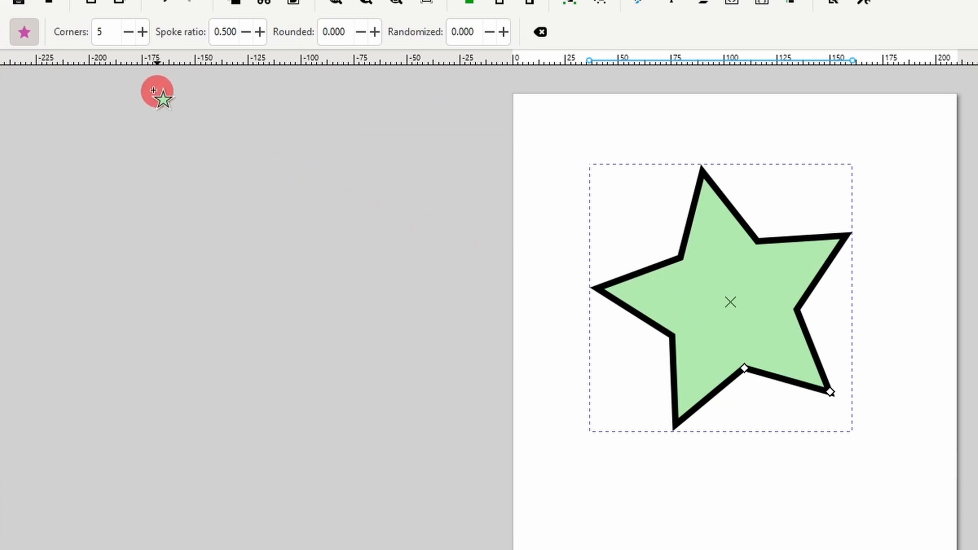
Set the star to 7 corners and lengthen its outer points until it is about 158 mm wide.
click(143, 31)
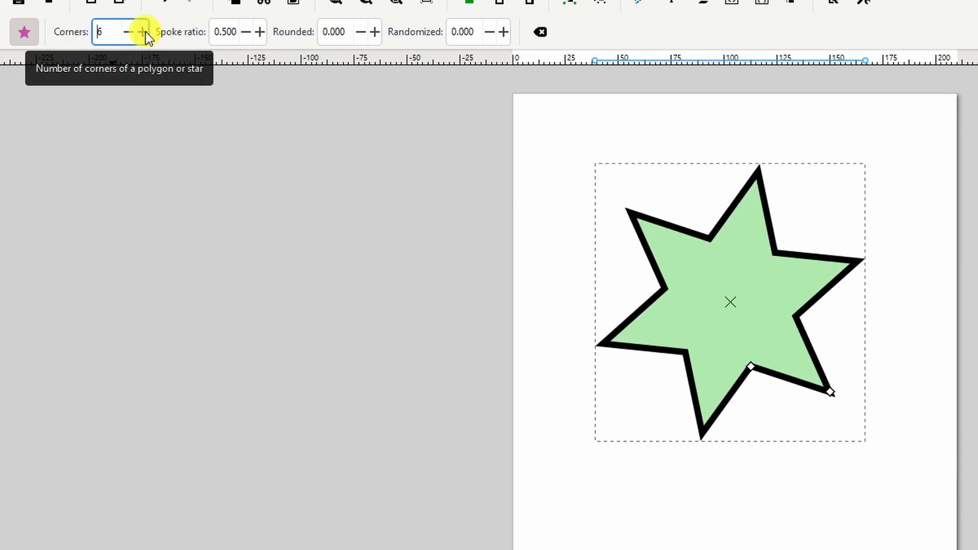
click(145, 32)
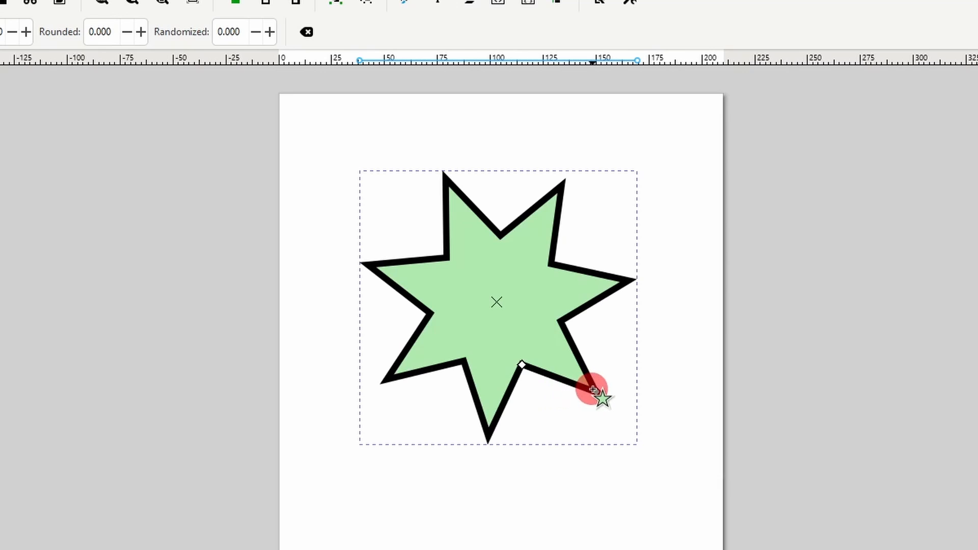
drag(595, 391, 612, 406)
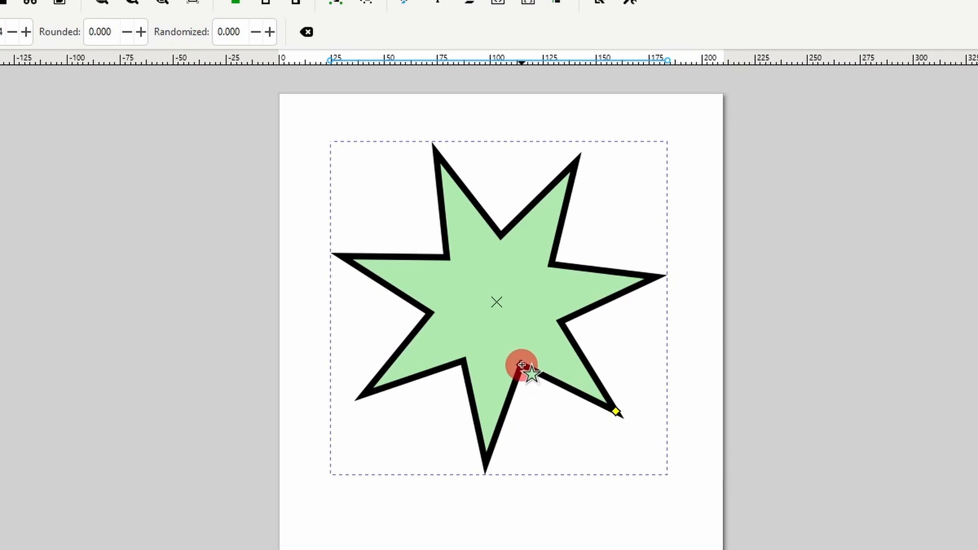
Reshape the star's inner corners with the 0.692 heptagram spoke ratio and round its corners to 0.456.
mouse_move(522, 364)
mouse_down()
mouse_move(513, 350)
mouse_move(526, 341)
mouse_move(538, 350)
mouse_move(515, 342)
mouse_move(537, 356)
mouse_up()
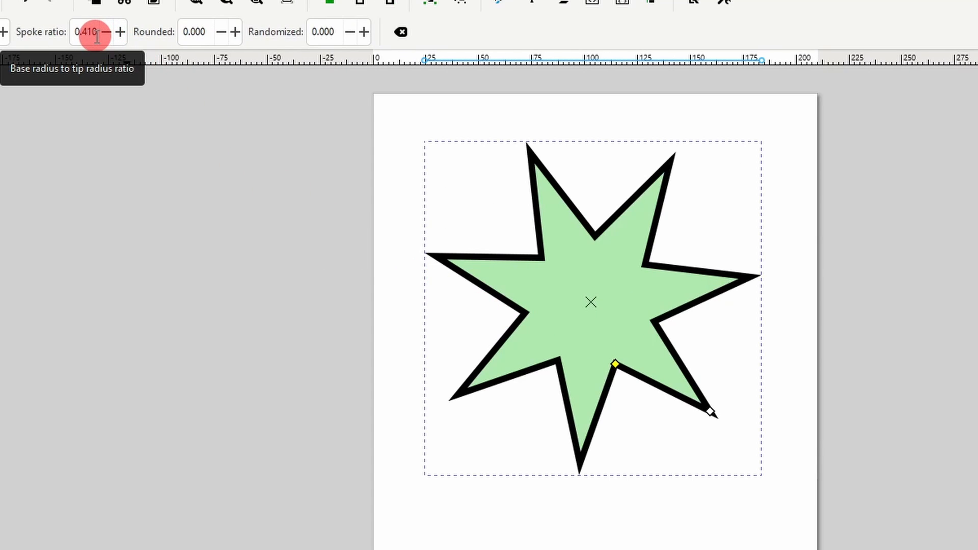
right_click(91, 34)
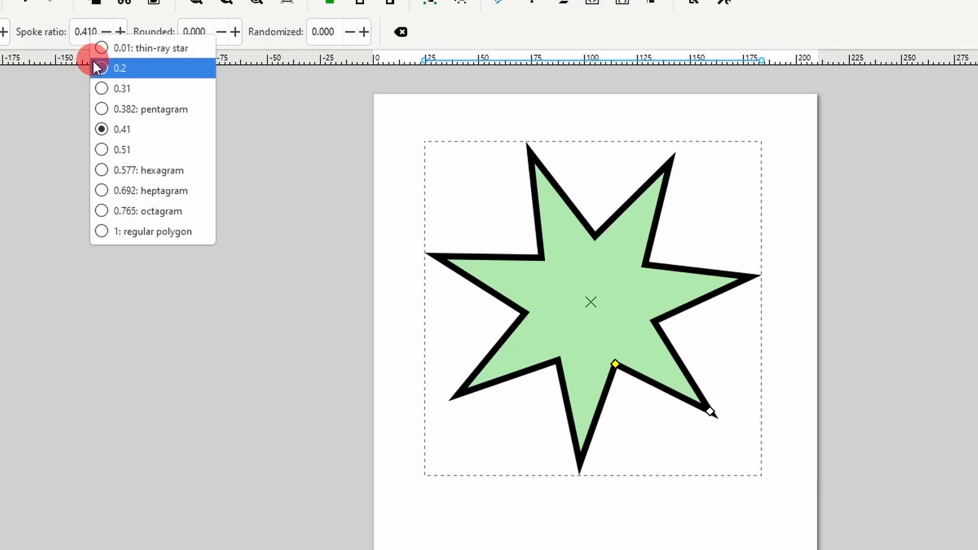
click(117, 198)
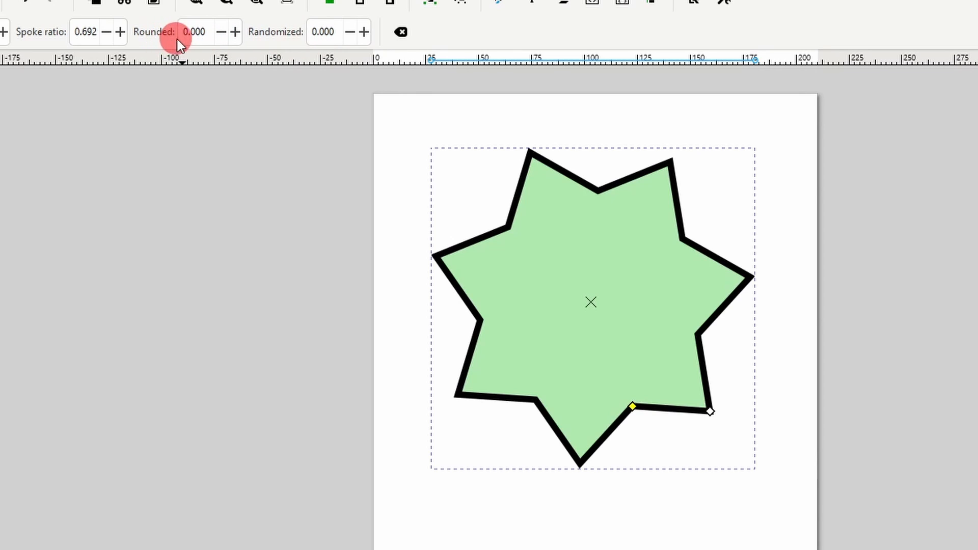
scroll(201, 33, up, 17)
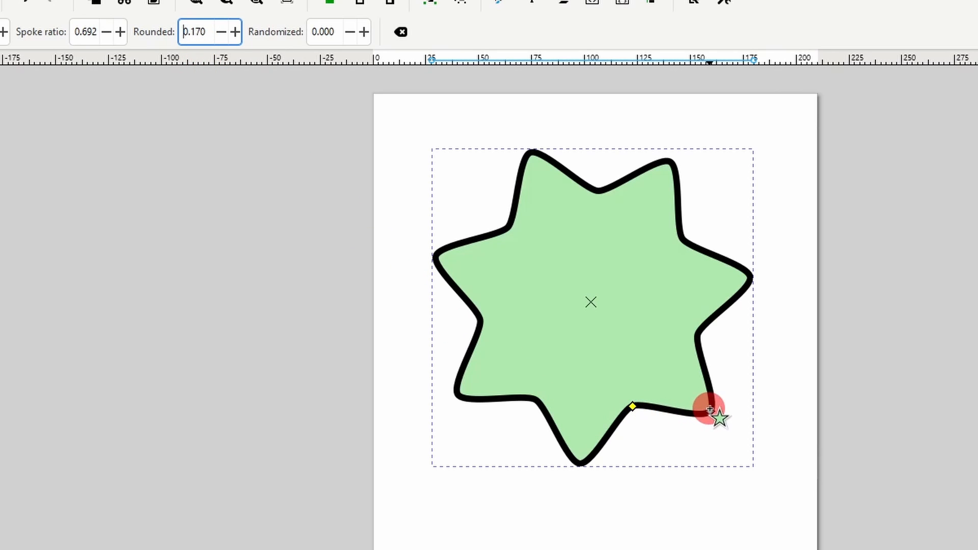
drag(709, 410, 727, 380)
Randomize the rounded star to -0.076 and reset the shape parameters to their defaults.
click(337, 34)
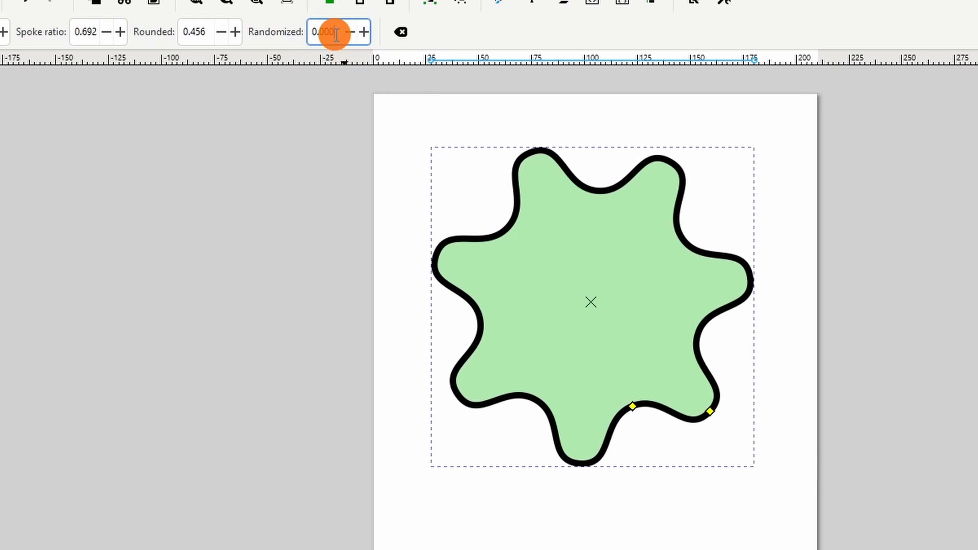
scroll(337, 34, up, 20)
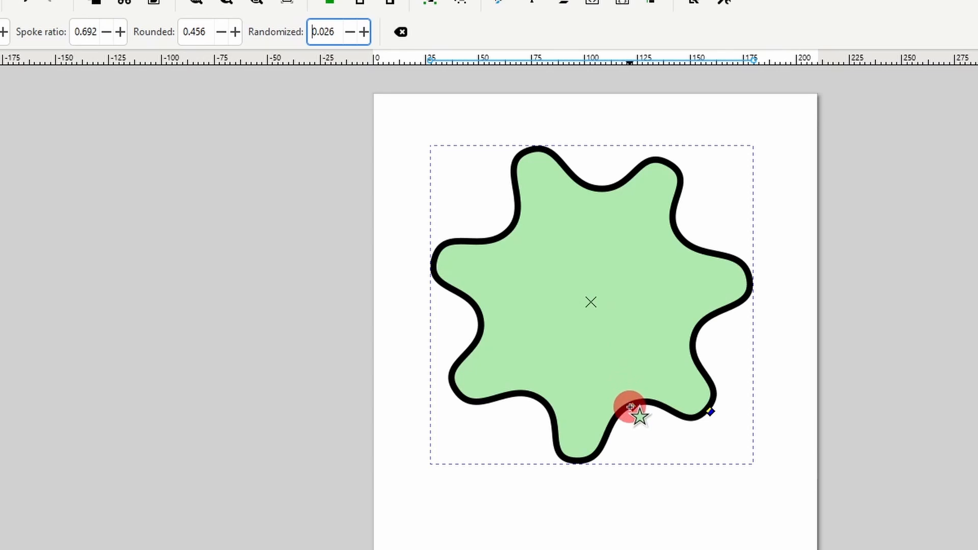
mouse_move(632, 410)
mouse_down()
mouse_move(621, 376)
mouse_move(635, 419)
mouse_move(629, 409)
mouse_up()
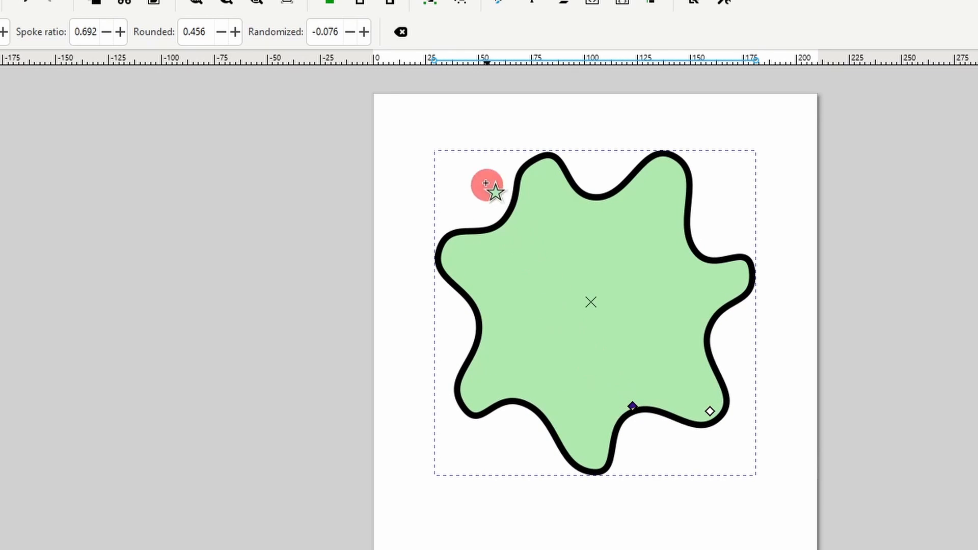
click(405, 35)
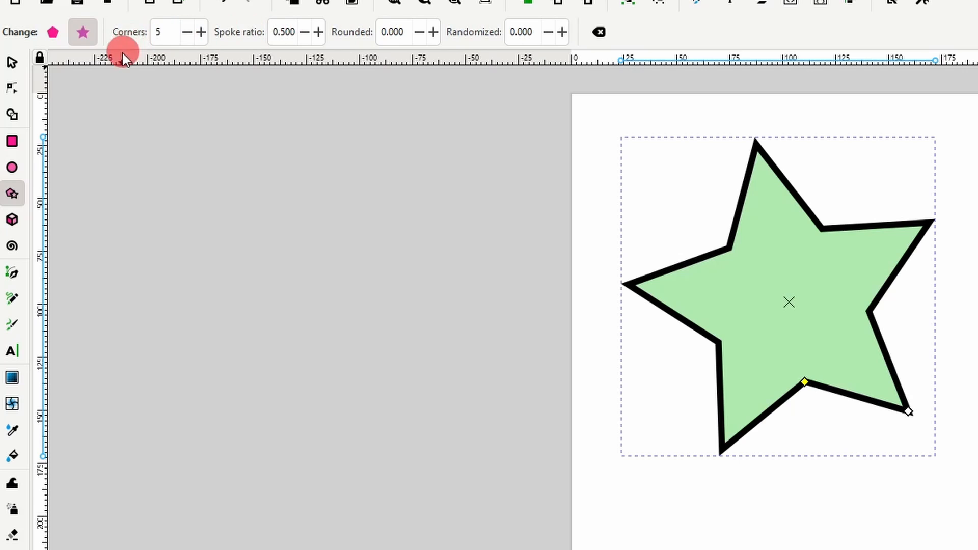
Change the star into a regular polygon and set its number of corners to 6.
click(62, 38)
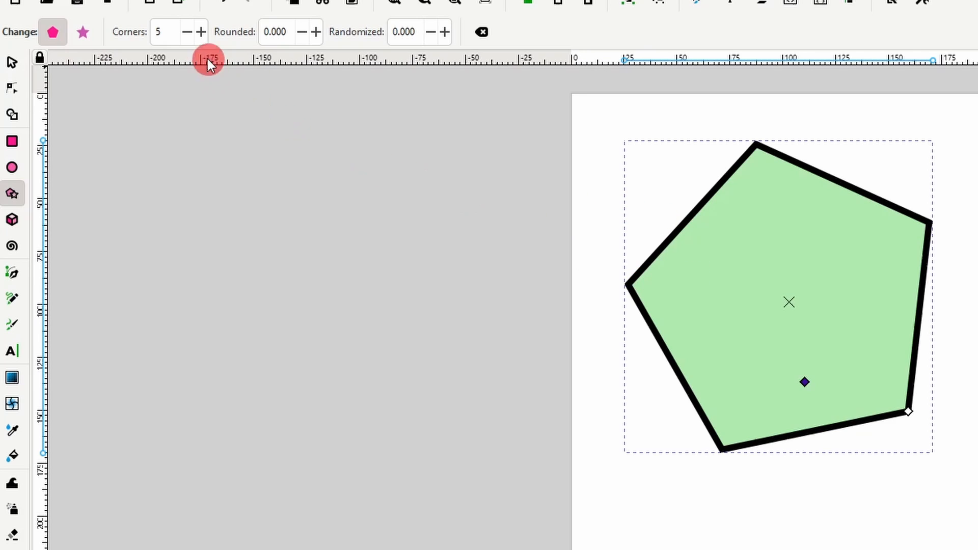
click(184, 34)
click(184, 35)
click(201, 34)
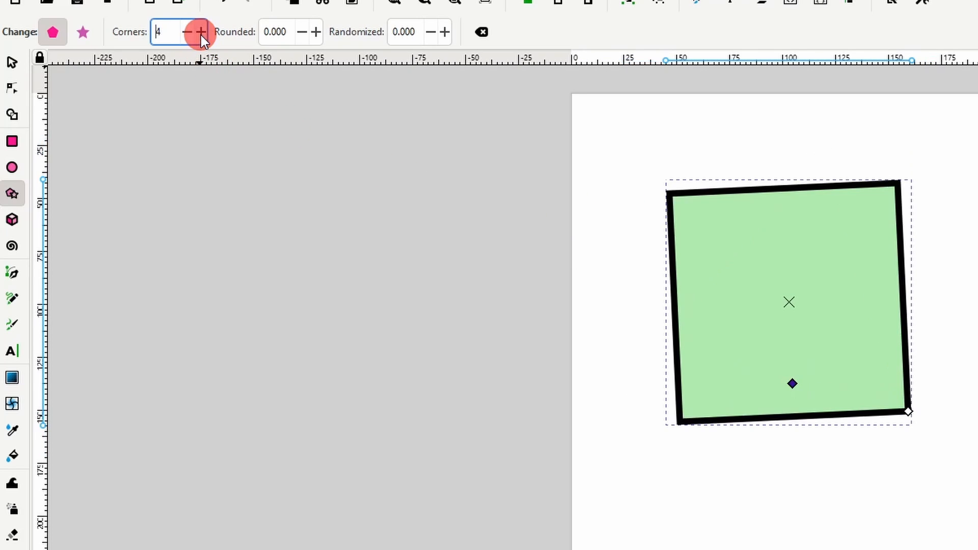
click(201, 35)
click(200, 35)
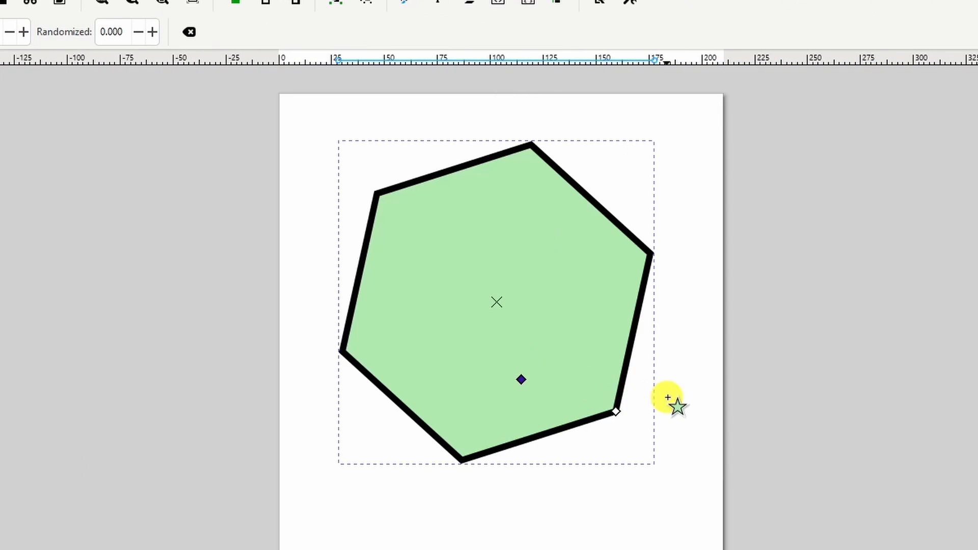
Round the hexagon's corners slightly and randomize its shape to -0.145.
click(961, 398)
click(907, 396)
drag(617, 414, 597, 428)
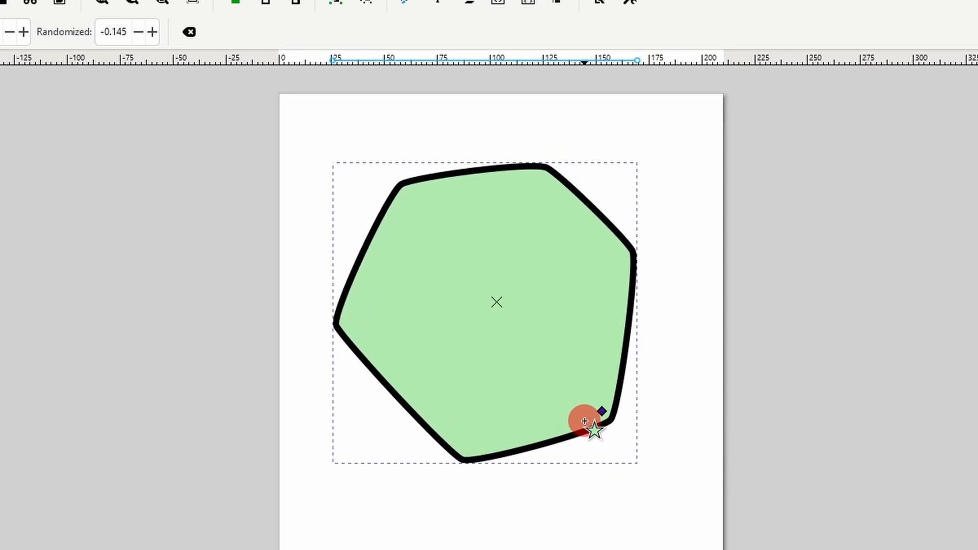
Reset the polygon to the default star settings and delete the shape.
click(197, 41)
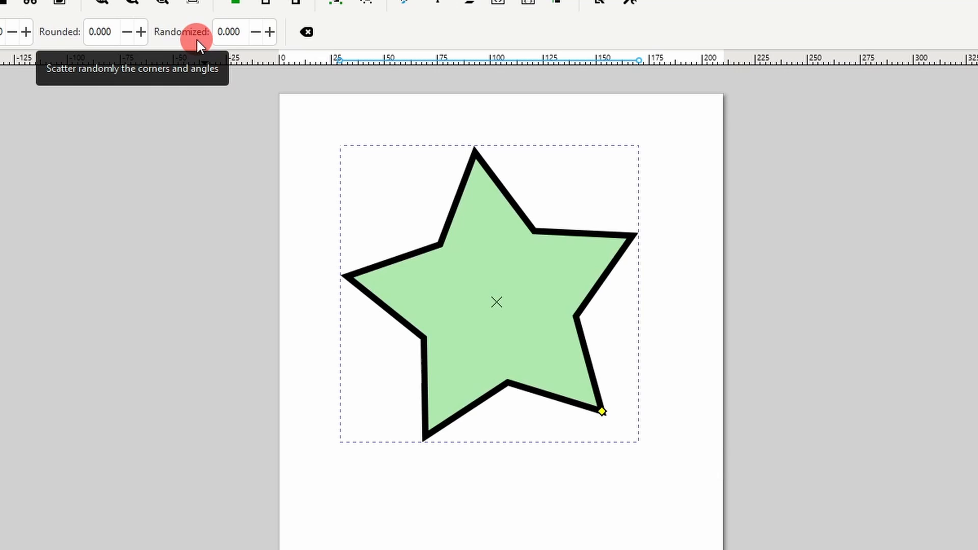
key(Delete)
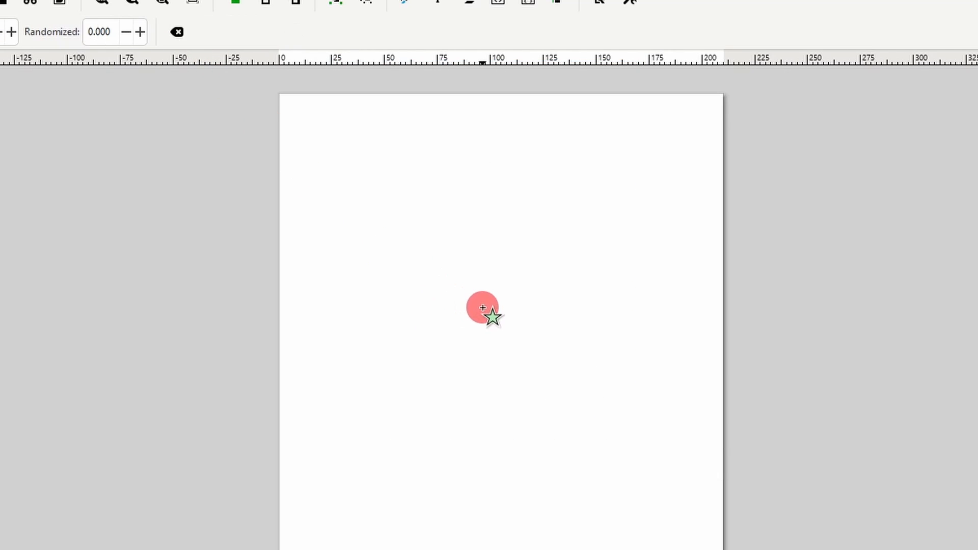
drag(482, 308, 629, 343)
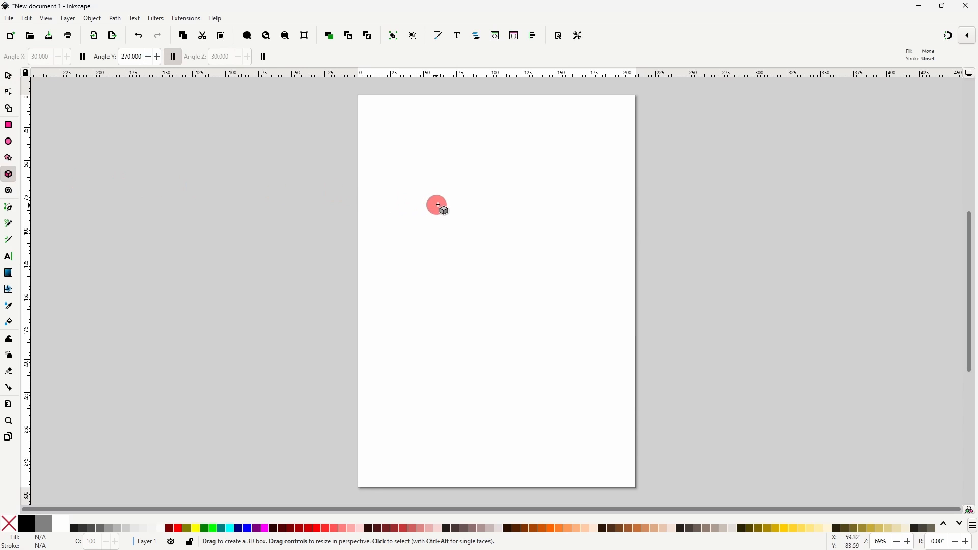
Draw a 3D box about 46 mm wide above the perspective horizon and another about 51 mm wide below it.
drag(466, 193, 500, 218)
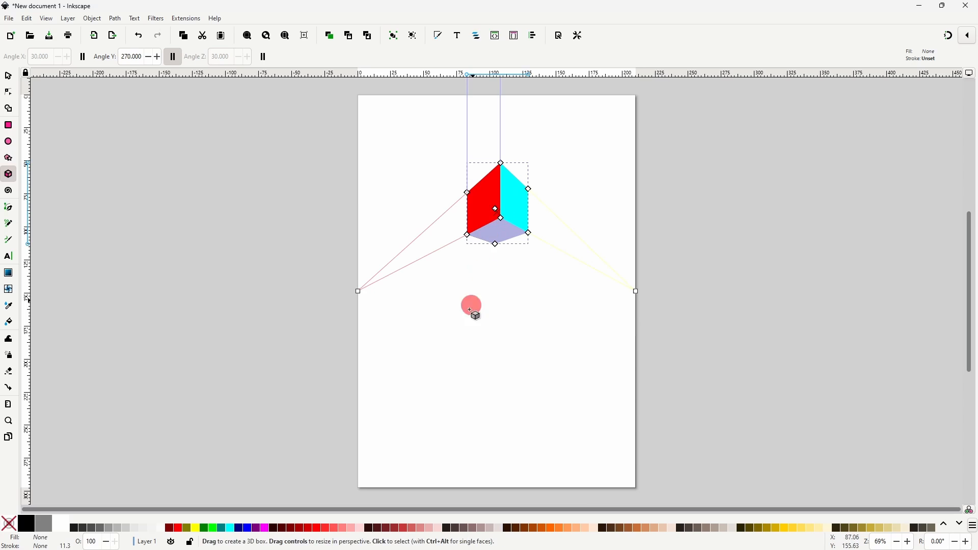
mouse_move(468, 401)
mouse_down()
mouse_move(531, 361)
mouse_move(500, 331)
mouse_move(463, 335)
mouse_move(495, 321)
mouse_up()
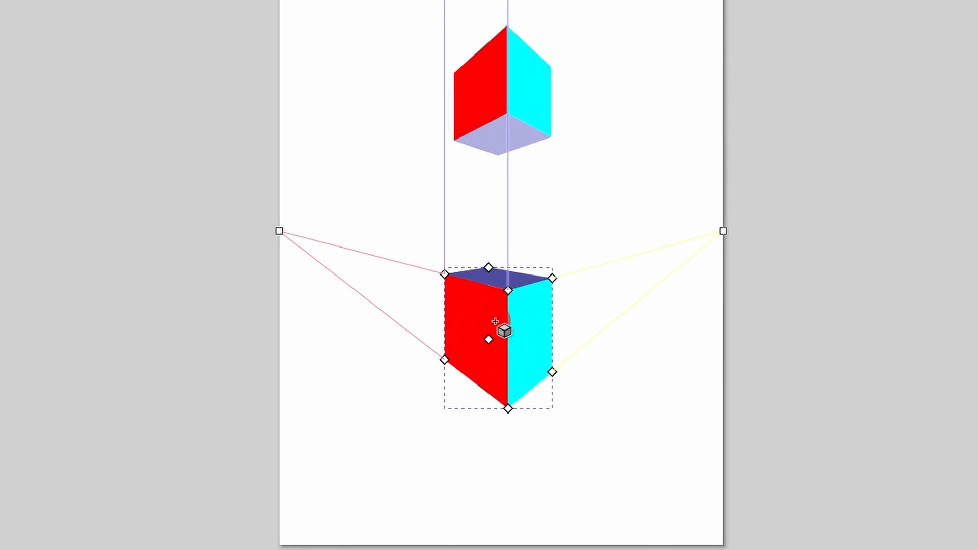
Enlarge the lower 3D box with its corner handles until it is about 96 mm wide.
click(558, 382)
mouse_move(554, 373)
mouse_down()
mouse_move(613, 329)
mouse_move(587, 342)
mouse_up()
click(451, 279)
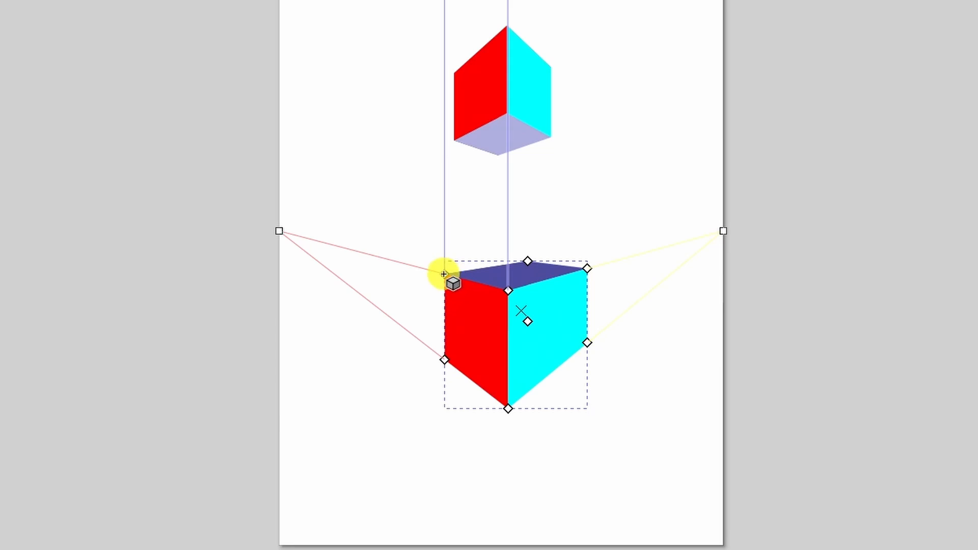
mouse_move(444, 274)
mouse_down()
mouse_move(398, 256)
mouse_move(414, 261)
mouse_up()
click(478, 277)
mouse_move(508, 281)
mouse_down()
mouse_move(509, 243)
mouse_move(510, 267)
mouse_up()
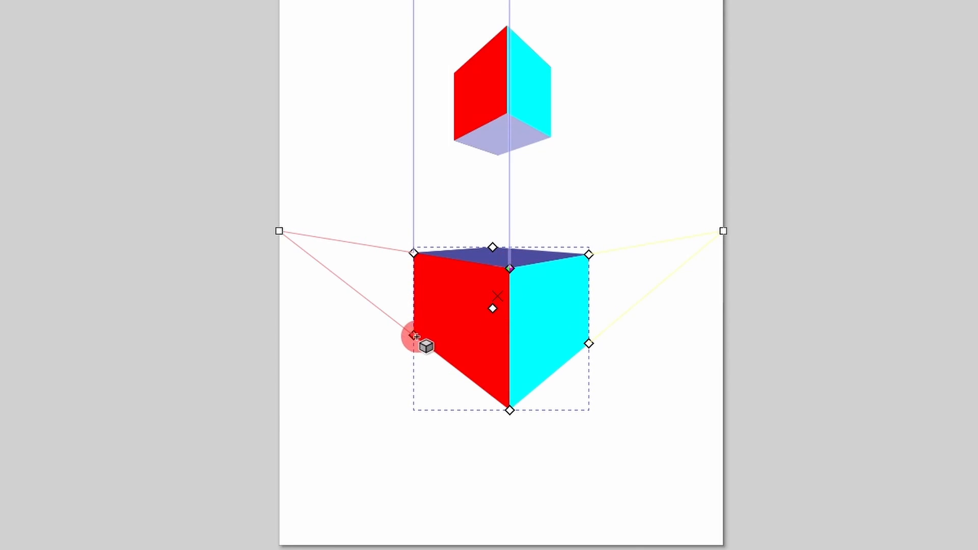
mouse_move(417, 337)
mouse_down()
mouse_move(393, 337)
mouse_move(361, 313)
mouse_move(390, 323)
mouse_move(382, 267)
mouse_move(420, 263)
mouse_move(355, 301)
mouse_move(397, 283)
mouse_move(382, 286)
mouse_up()
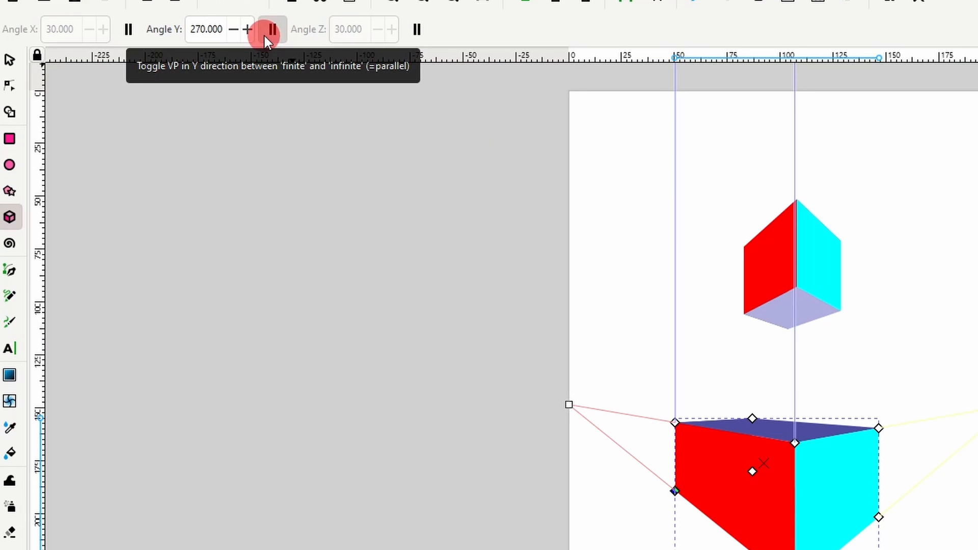
Try a finite Y vanishing point and parallel X lines angled at 208.241, and switch both directions back.
click(265, 36)
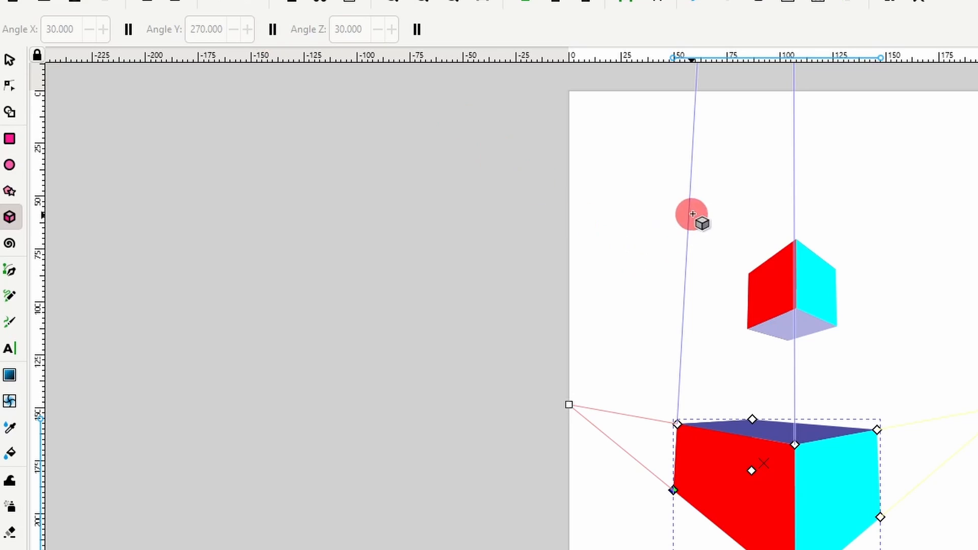
click(132, 30)
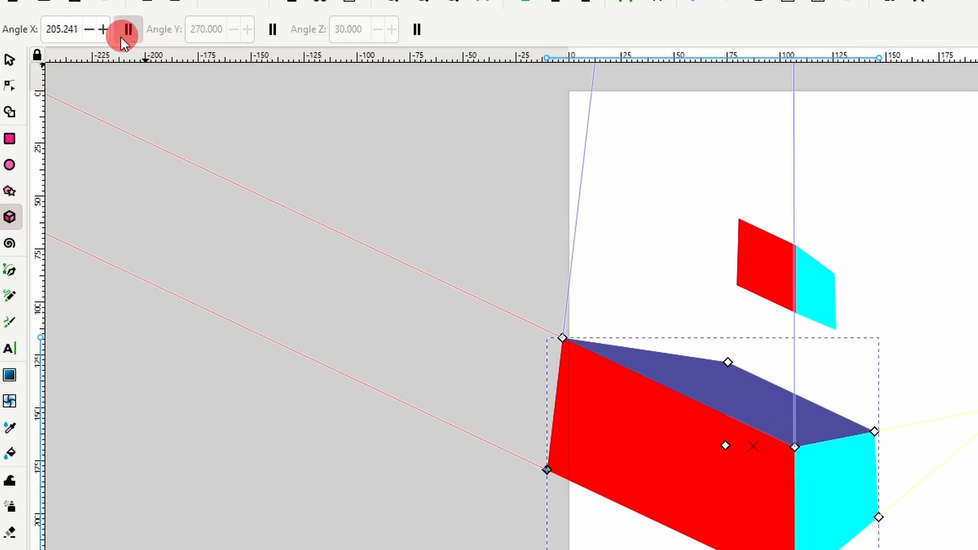
click(67, 22)
scroll(68, 22, down, 10)
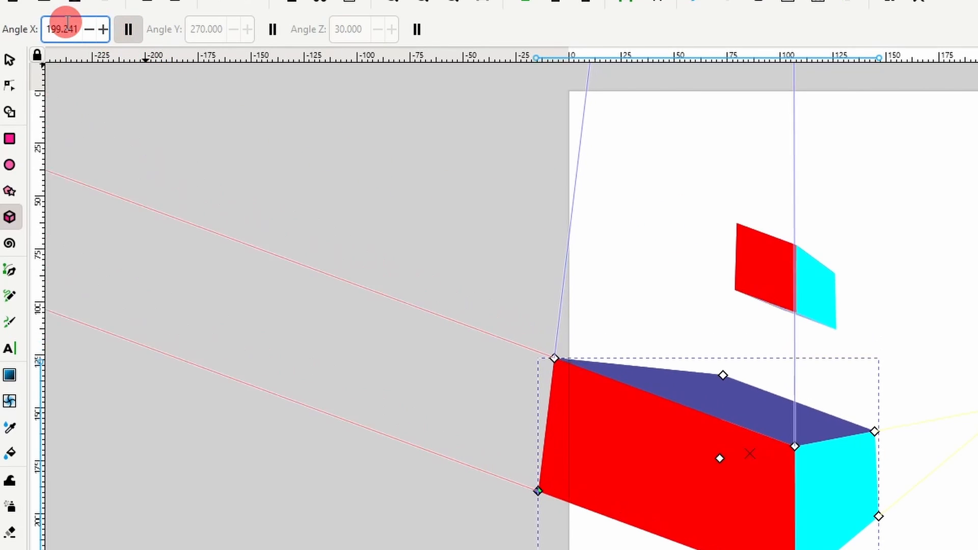
scroll(68, 22, up, 7)
scroll(68, 22, up, 5)
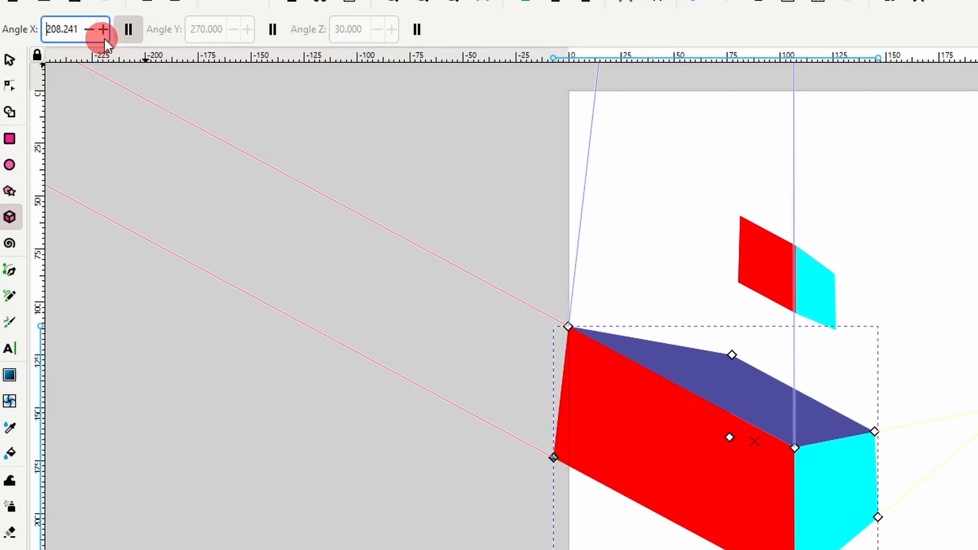
click(132, 41)
click(279, 41)
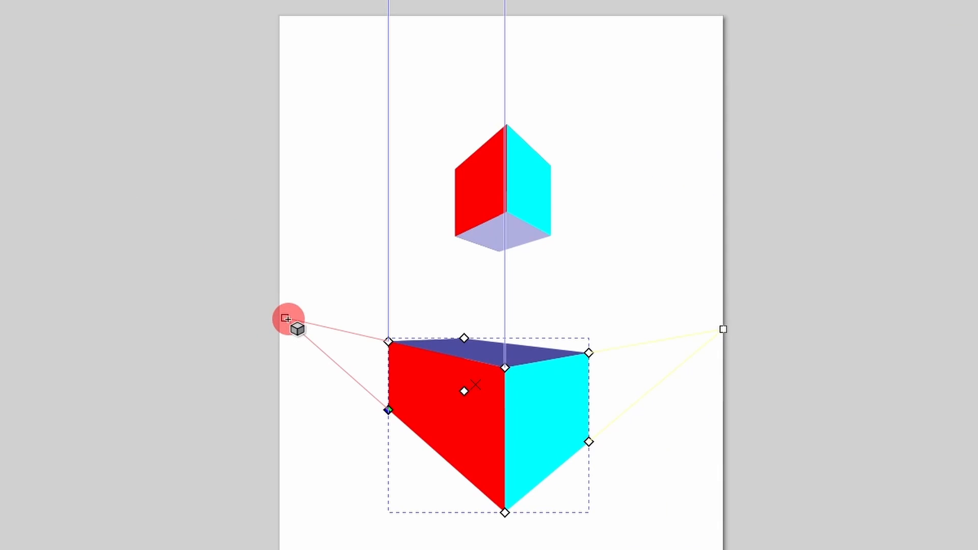
Move the boxes' X vanishing point to about 26 mm across the page and the Z vanishing point to about 190 mm.
mouse_move(284, 319)
mouse_down()
mouse_move(236, 331)
mouse_move(273, 334)
mouse_move(246, 323)
mouse_move(282, 330)
mouse_up()
drag(723, 330, 781, 320)
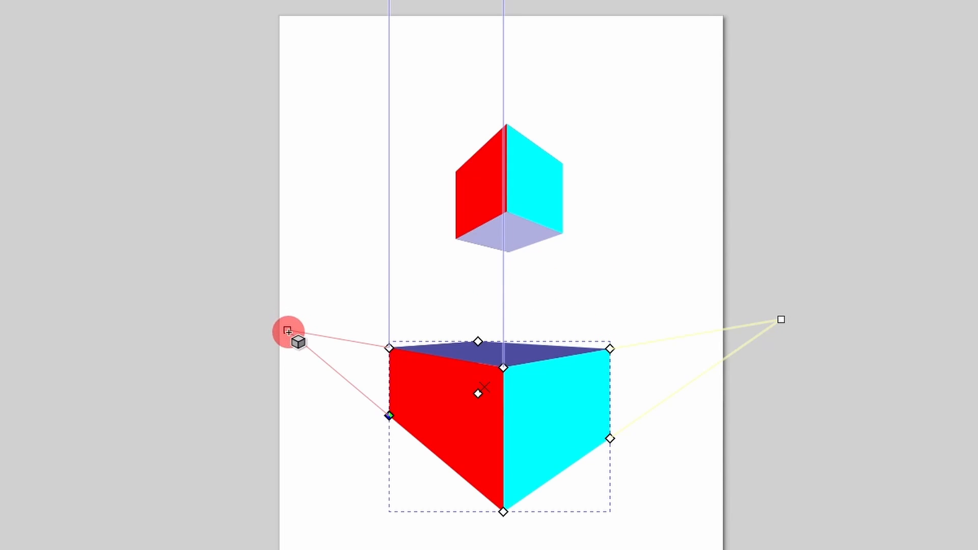
drag(288, 331, 333, 277)
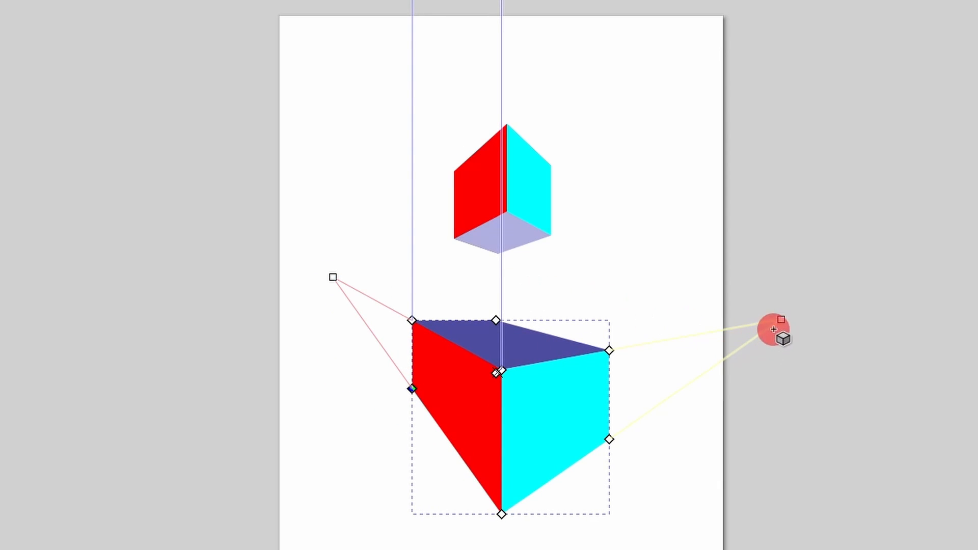
drag(781, 319, 680, 307)
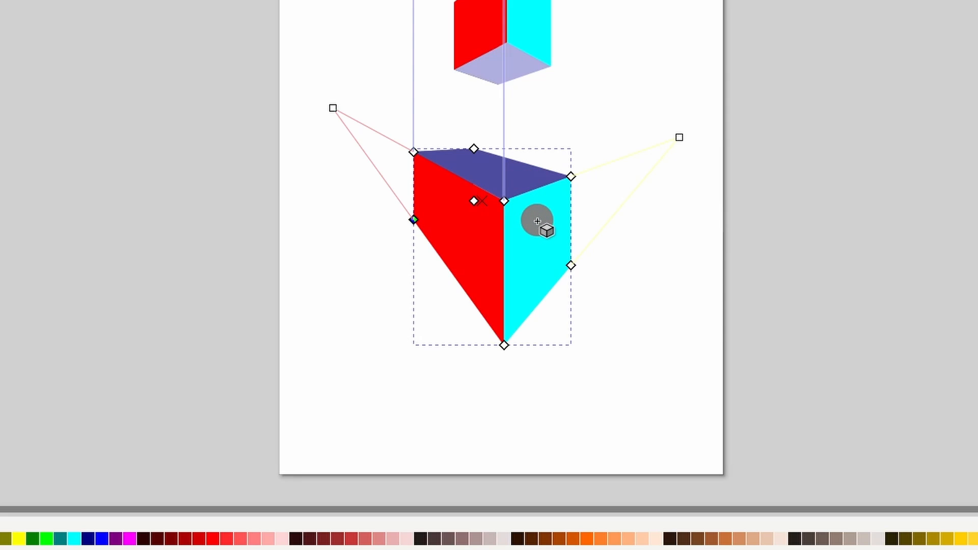
Recolour the lower 3D box's individual faces: right face pink, left face orange and top face yellow.
ctrl+click(538, 222)
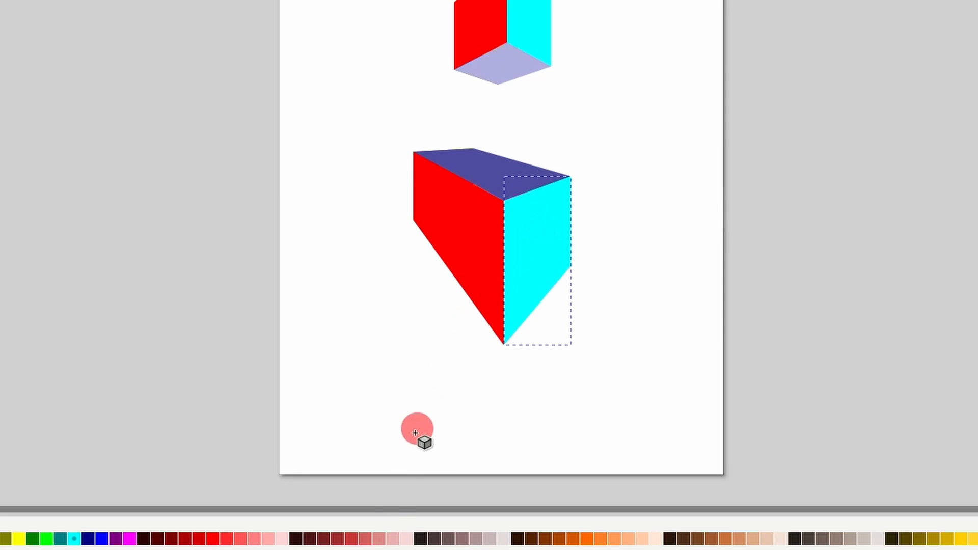
click(378, 540)
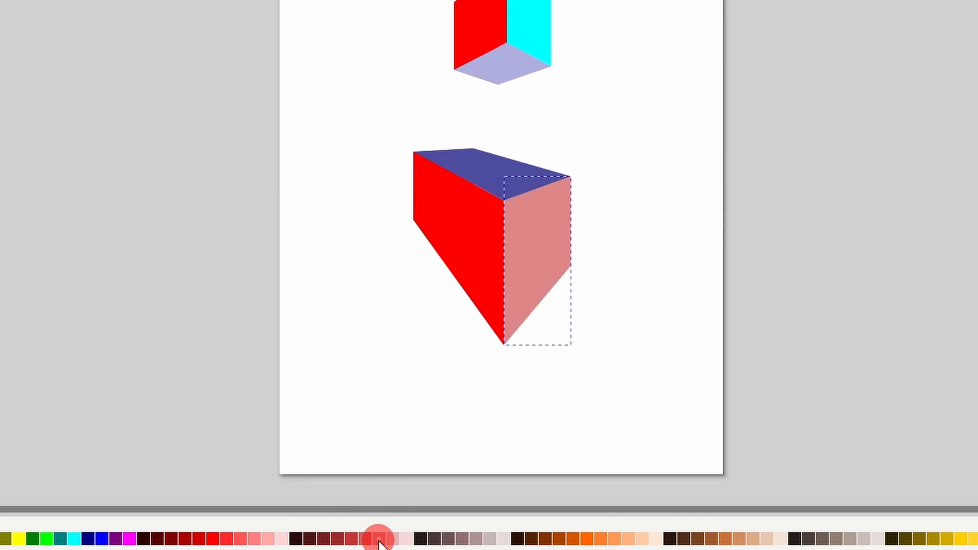
ctrl+click(470, 230)
click(600, 540)
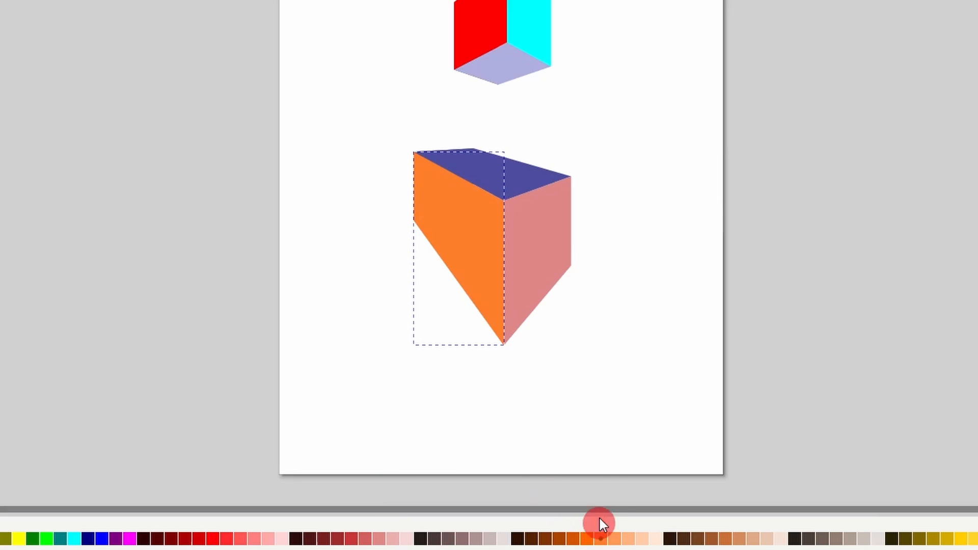
ctrl+click(534, 184)
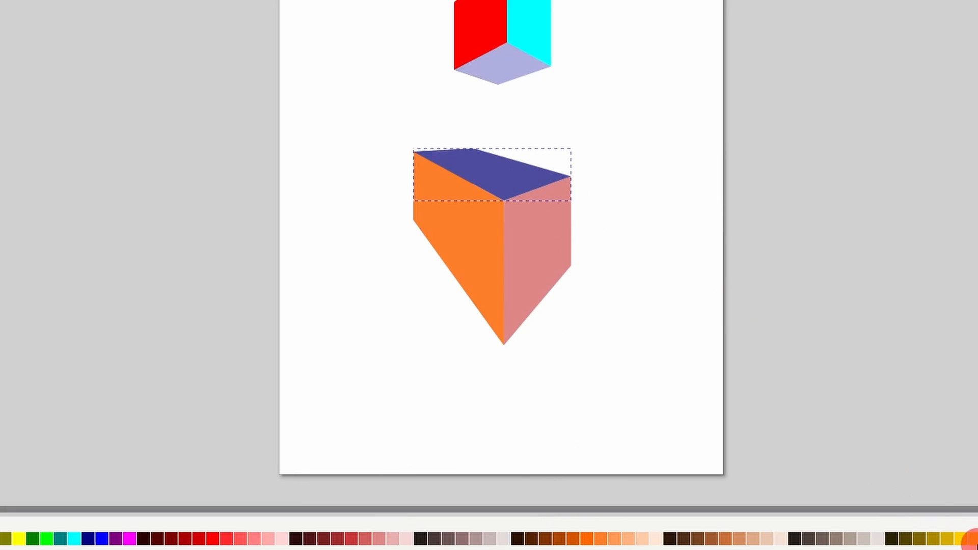
click(961, 539)
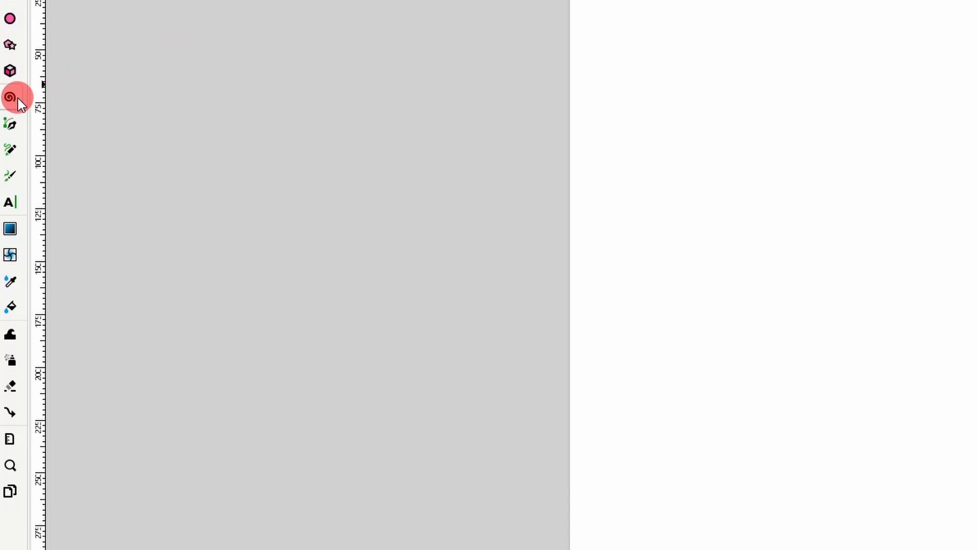
Draw a spiral of 3.42 turns, about 135 mm wide, in the upper part of the page.
click(18, 98)
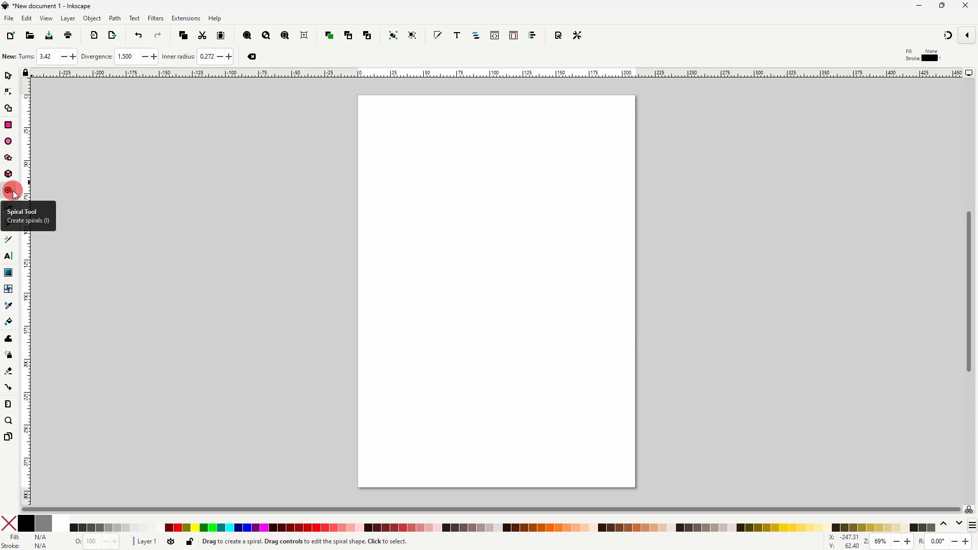
drag(462, 229, 535, 294)
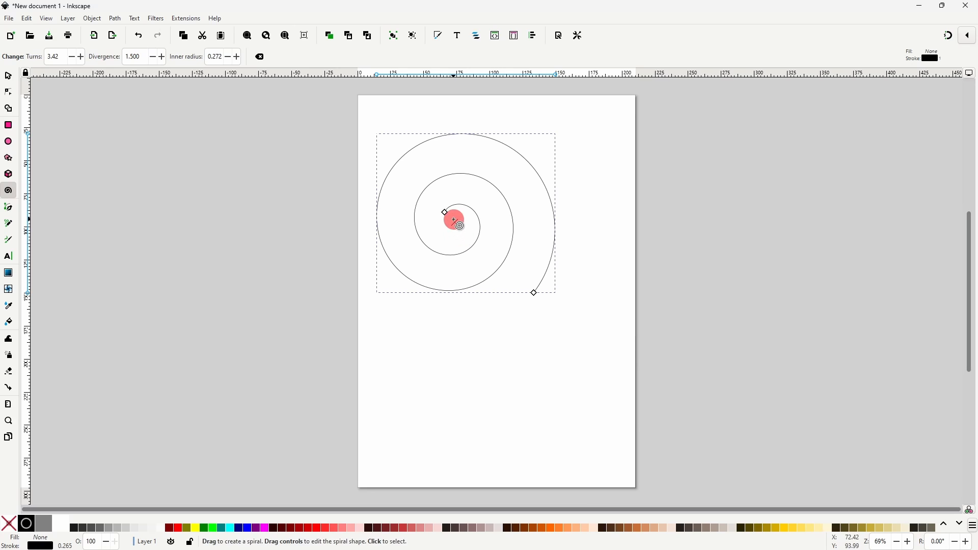
Move the spiral about 20 mm right and 12 mm down, and style it with a #FF5555 fill and 3 mm stroke.
drag(455, 221, 481, 236)
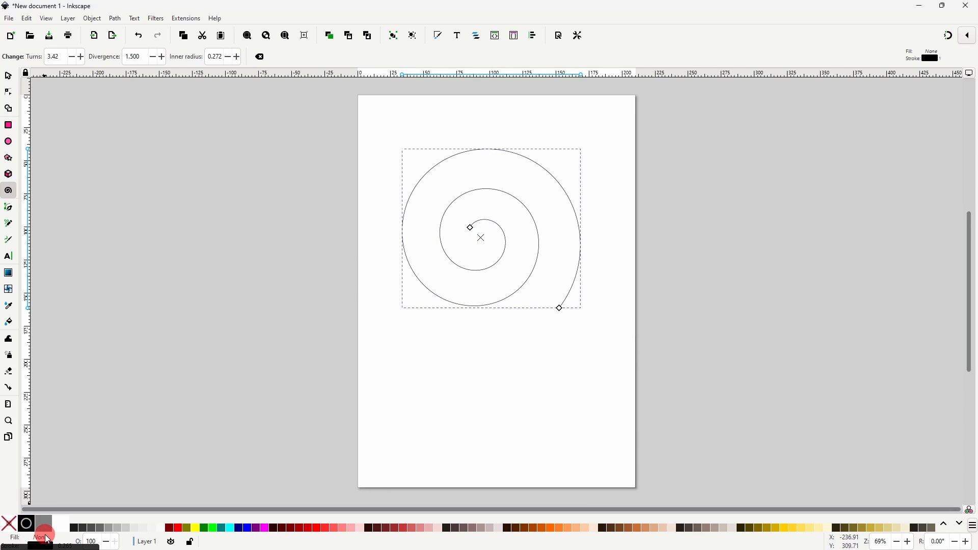
click(334, 530)
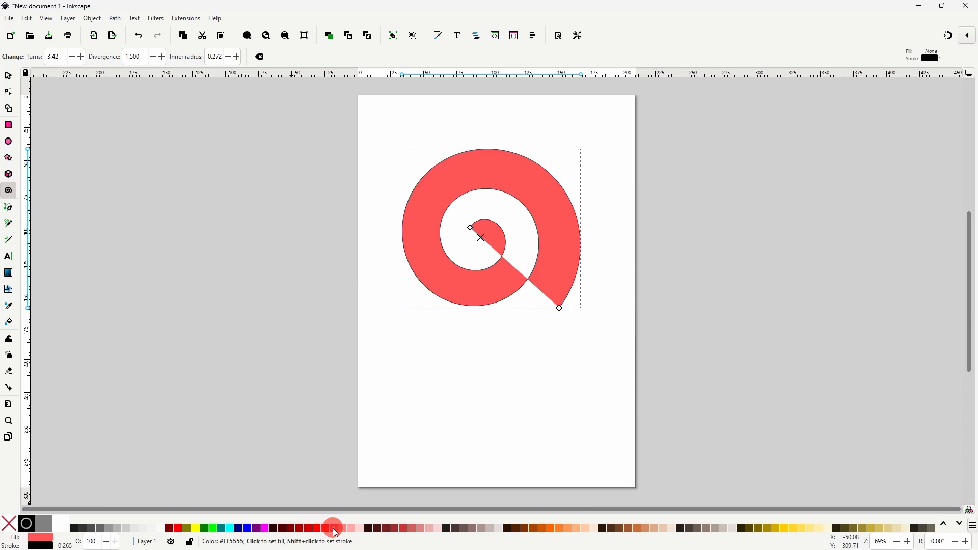
right_click(64, 546)
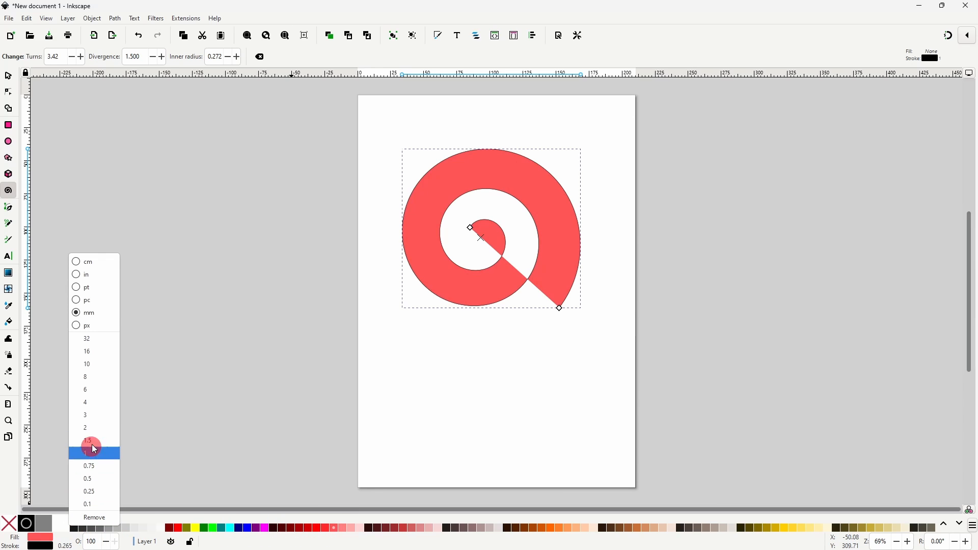
click(95, 417)
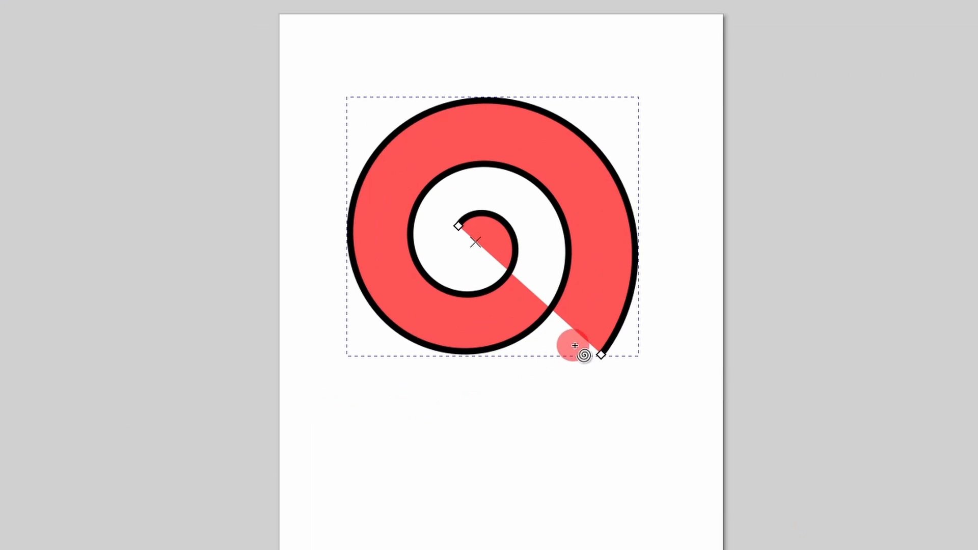
Extend the spiral's outer end beyond 3.5 turns and adjust its inner end to a divergence of 1.356 and an inner radius of 0.171.
drag(603, 356, 515, 376)
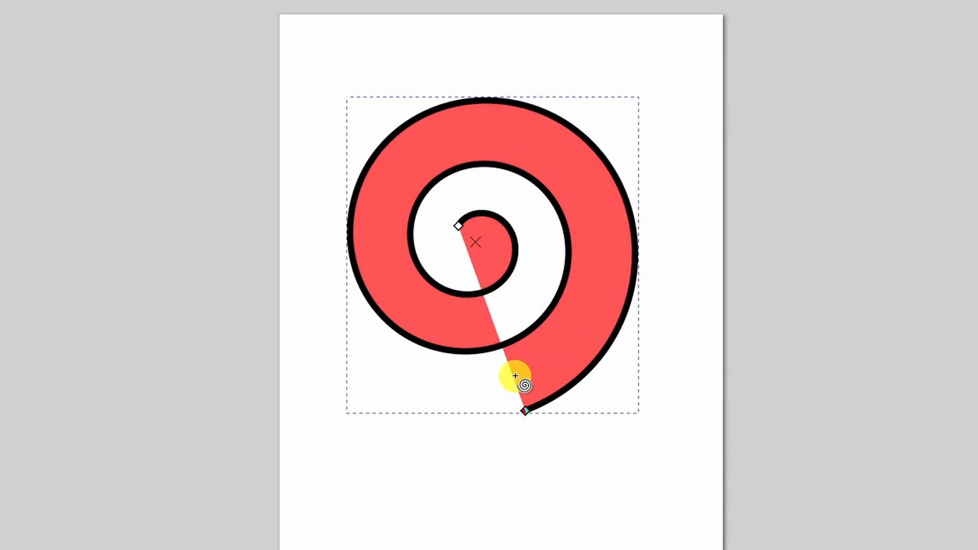
click(528, 411)
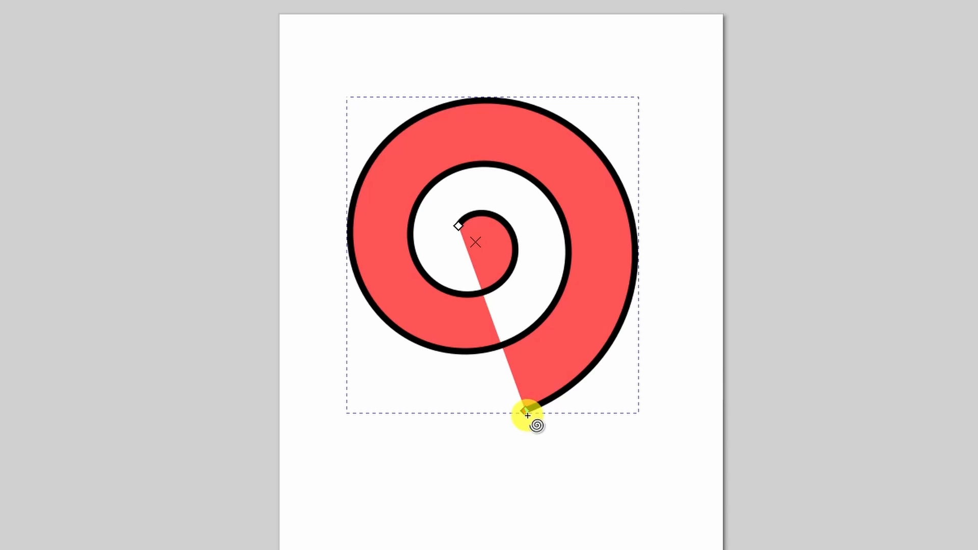
drag(533, 412, 558, 418)
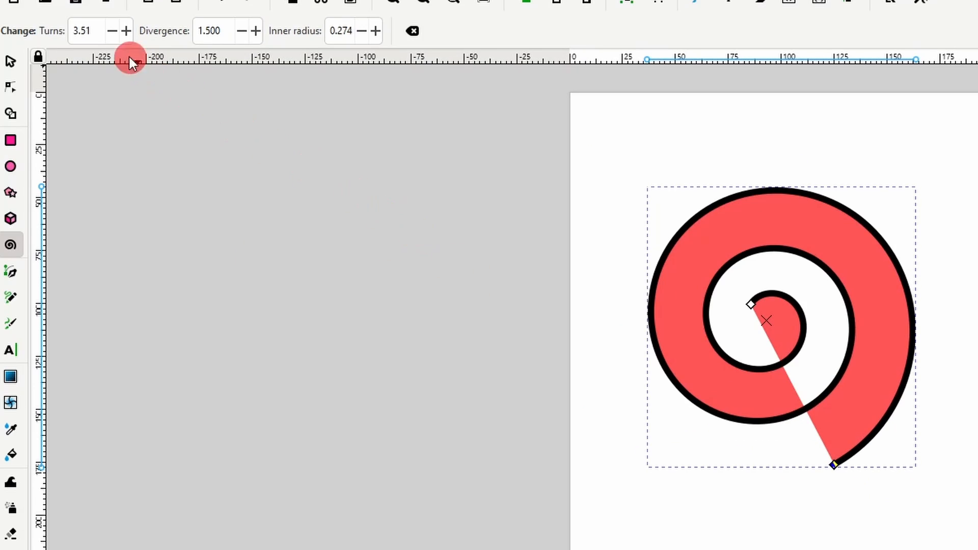
scroll(103, 34, up, 3)
scroll(103, 34, down, 2)
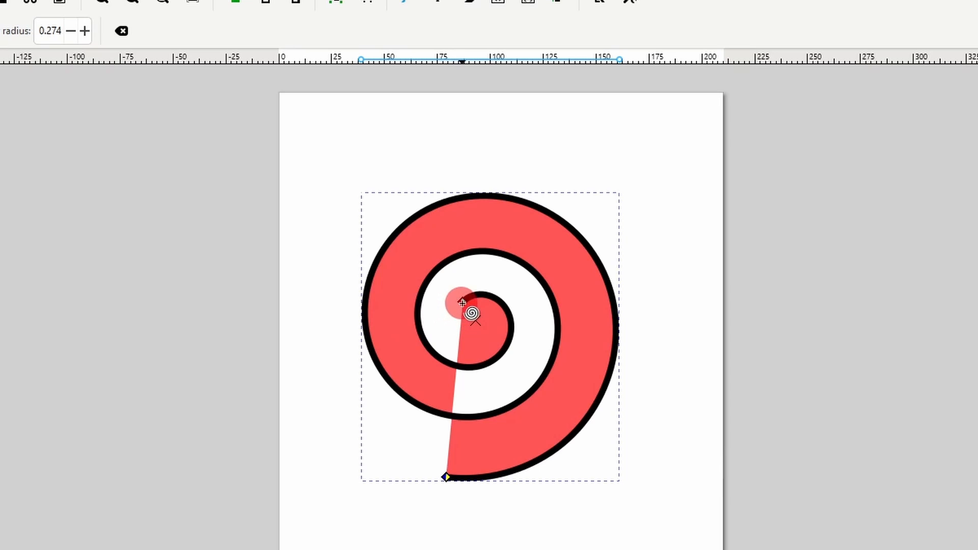
drag(753, 302, 763, 302)
mouse_move(471, 301)
mouse_down()
mouse_move(504, 315)
mouse_move(491, 354)
mouse_move(458, 349)
mouse_move(506, 299)
mouse_move(464, 289)
mouse_move(471, 337)
mouse_move(456, 308)
mouse_move(471, 349)
mouse_move(461, 344)
mouse_move(463, 382)
mouse_up()
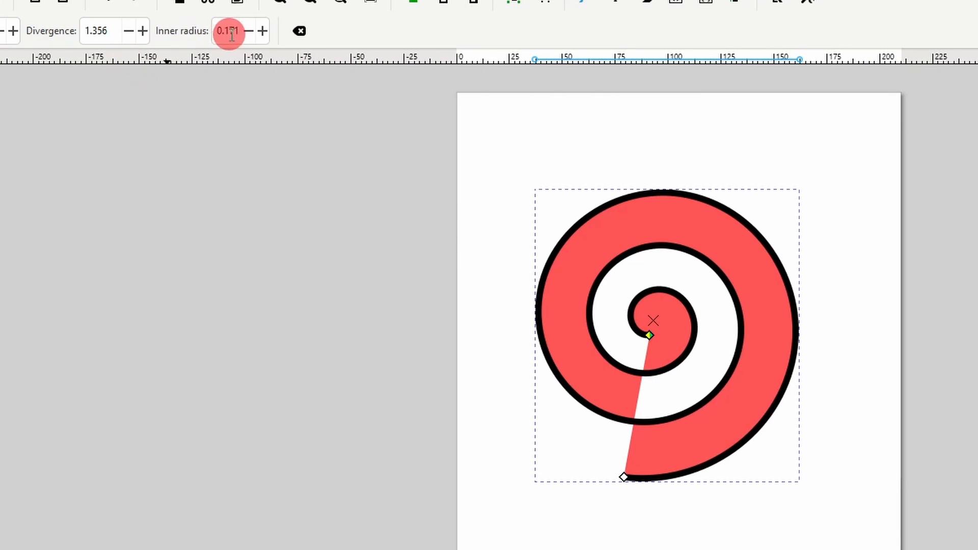
Try divergence values of 0, 0.5 and 5 on the spiral, and reset the spiral's parameters to their defaults.
right_click(108, 40)
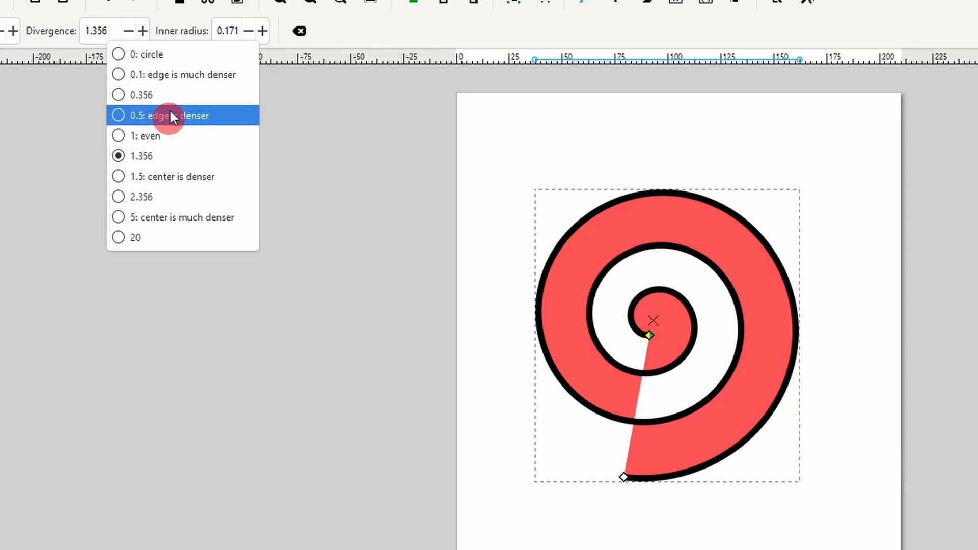
click(154, 59)
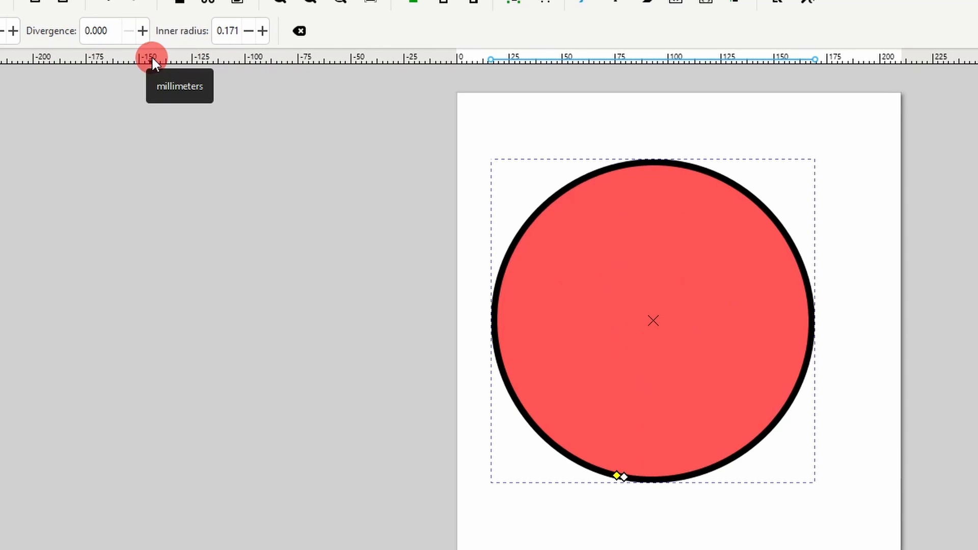
right_click(112, 40)
click(145, 92)
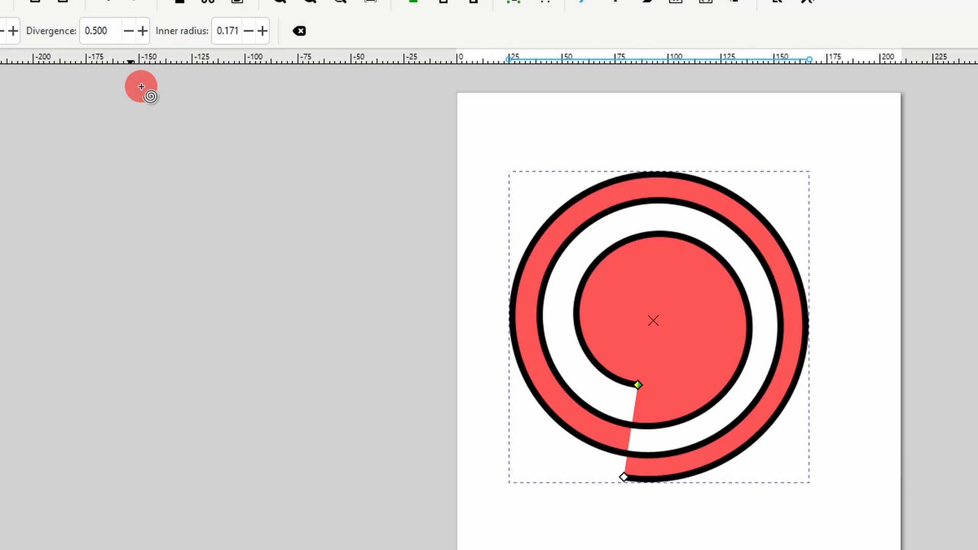
right_click(105, 36)
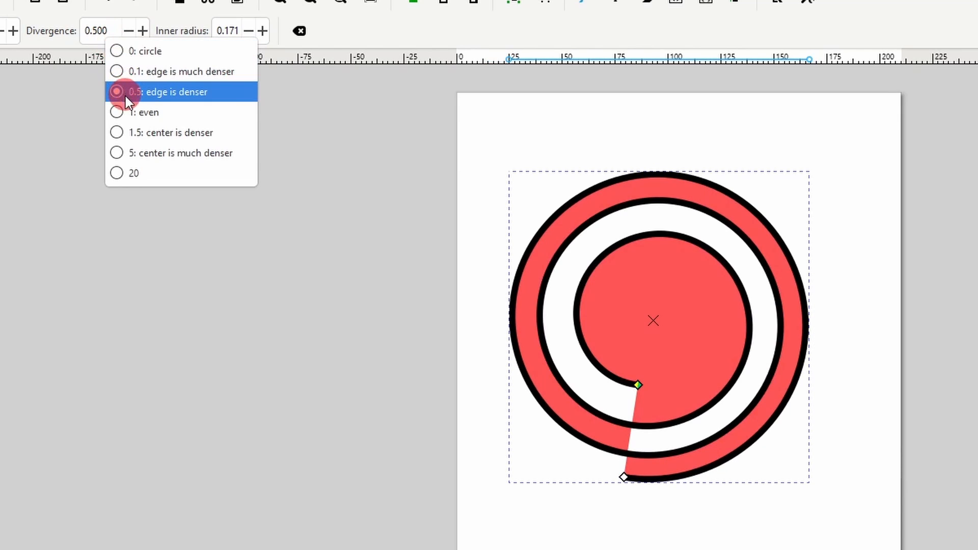
click(139, 155)
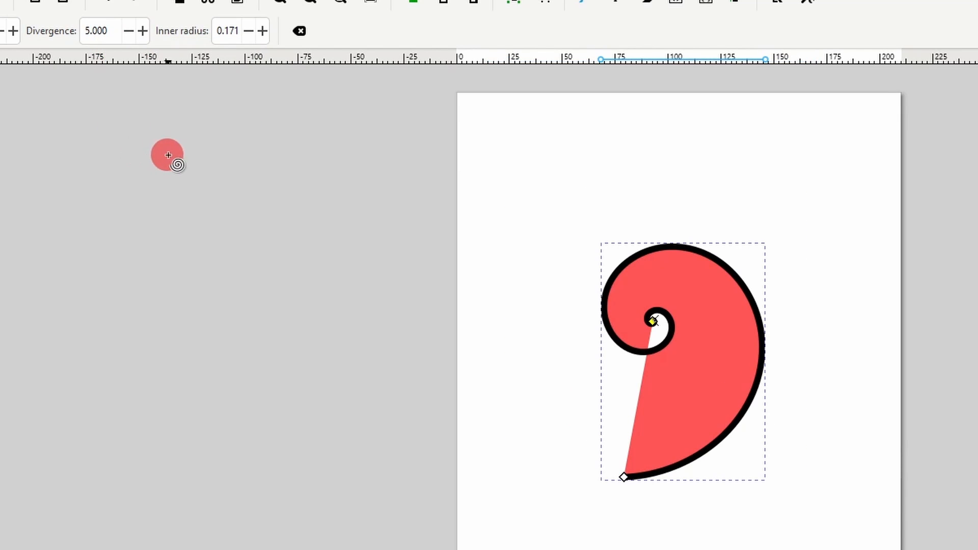
click(299, 37)
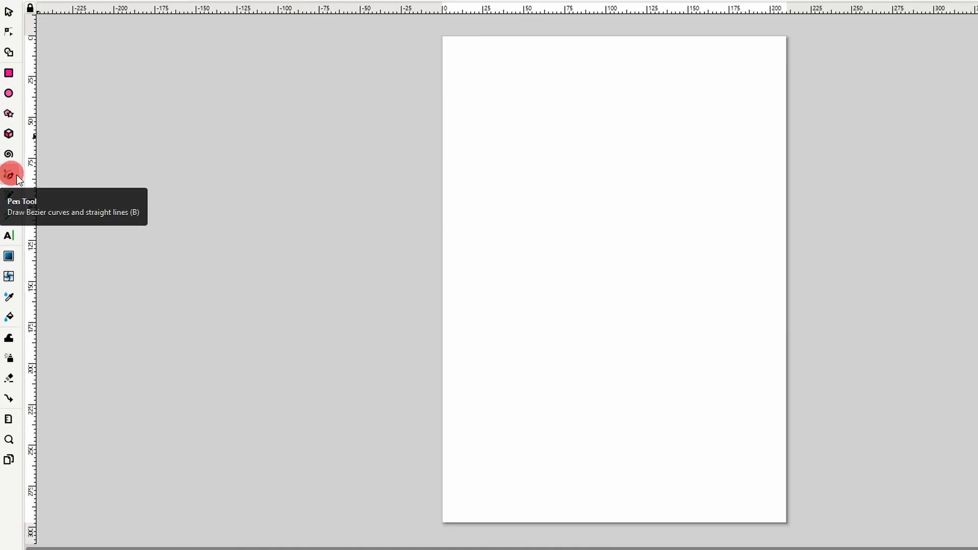
Draw an open Pen path about 134 mm wide in the upper page, with straight top and right-side segments and a wavy lower edge.
click(13, 125)
click(659, 91)
click(494, 159)
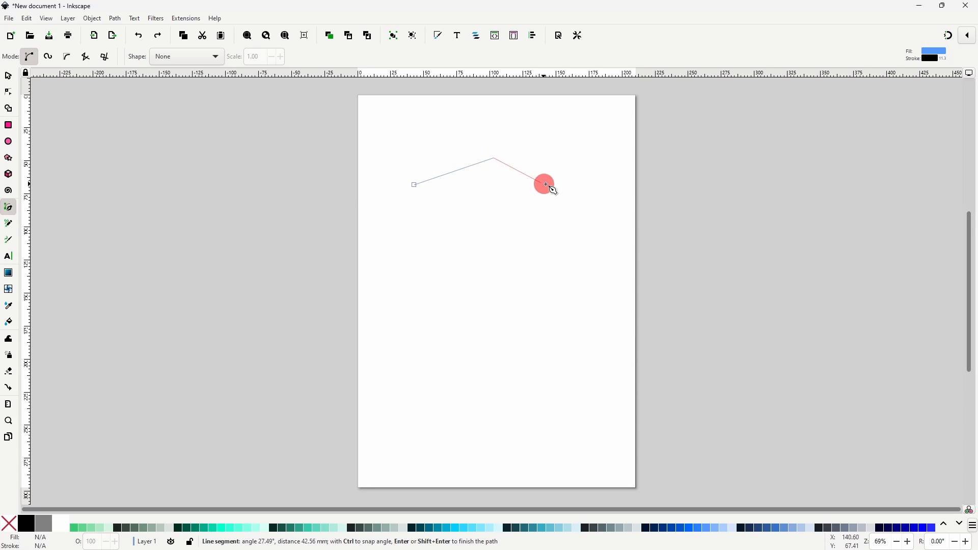
click(581, 194)
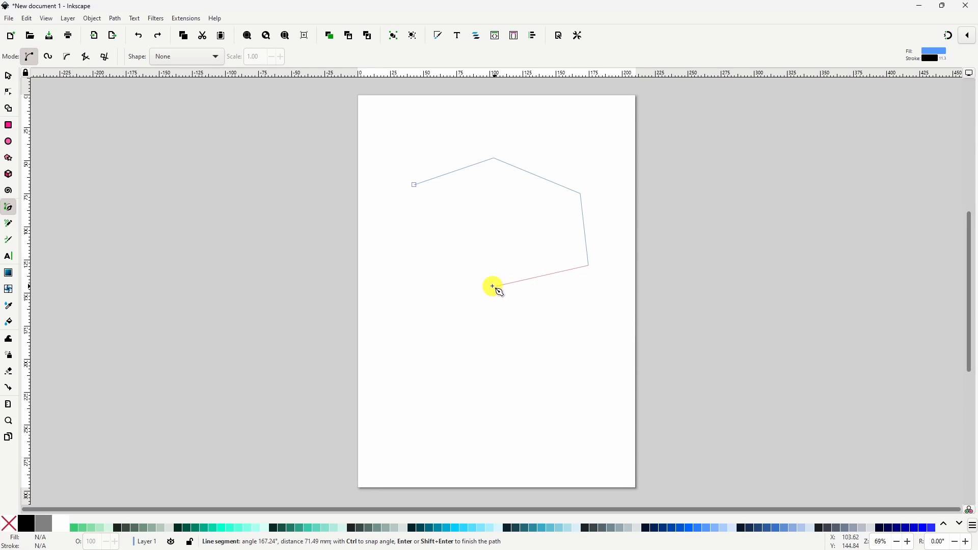
drag(497, 287, 399, 302)
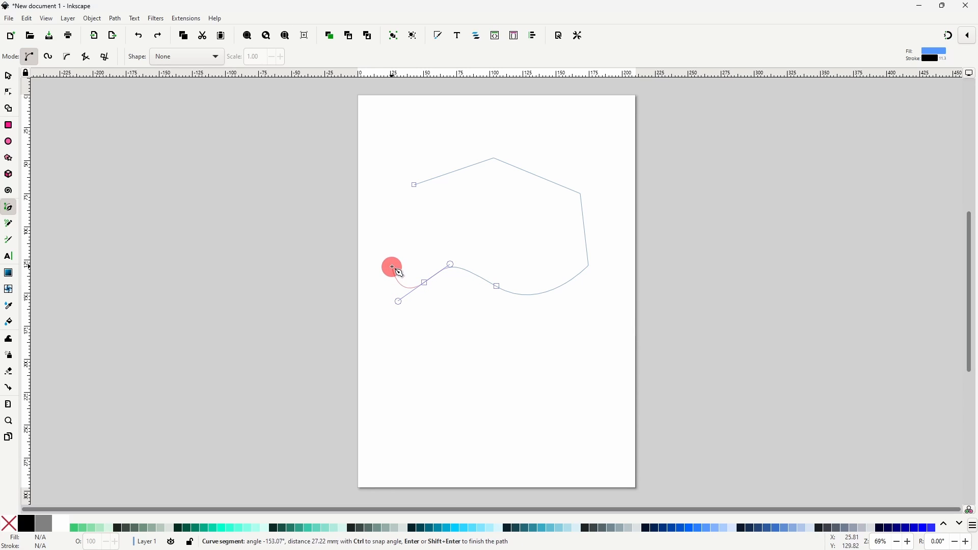
right_click(393, 267)
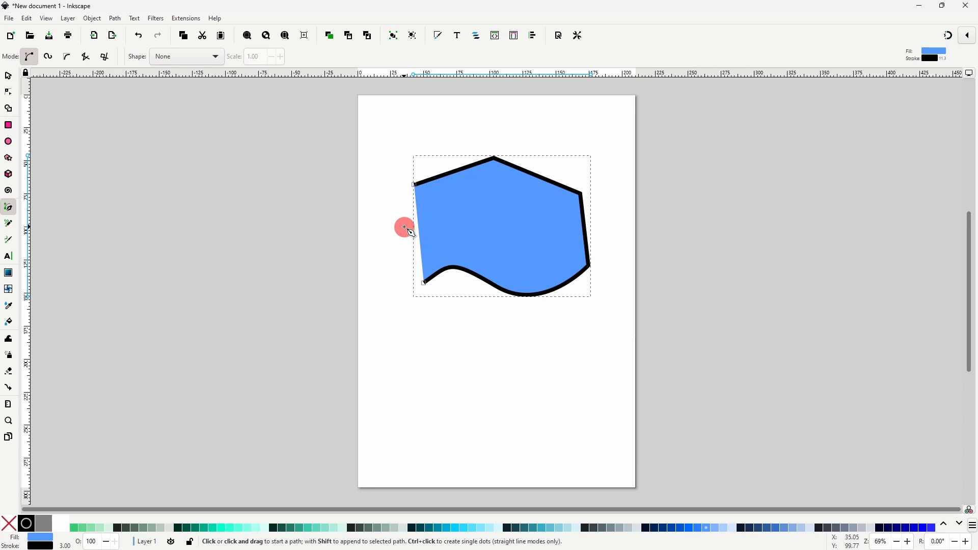
Continue the blue path from its open lower-left end with straight segments around the left side, and close it at its starting node.
click(423, 283)
click(368, 257)
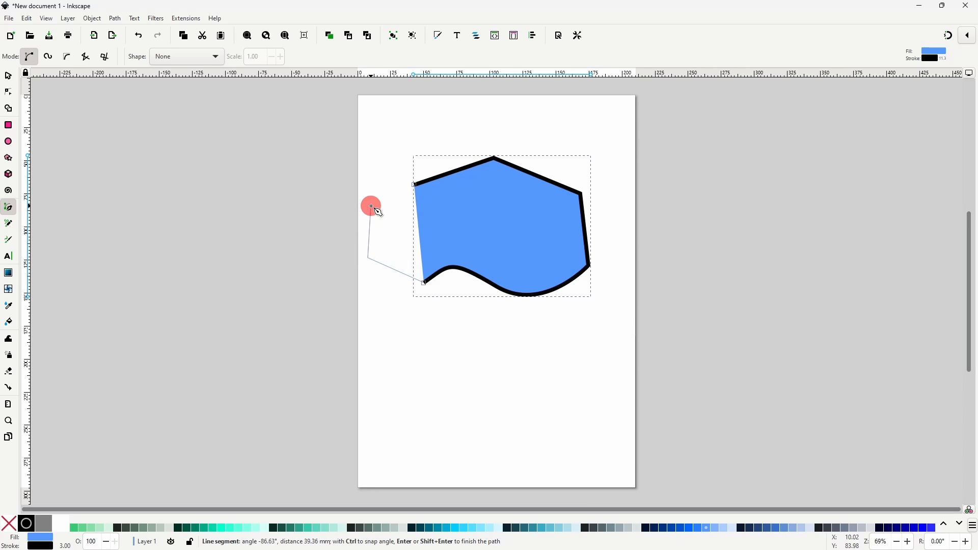
click(417, 188)
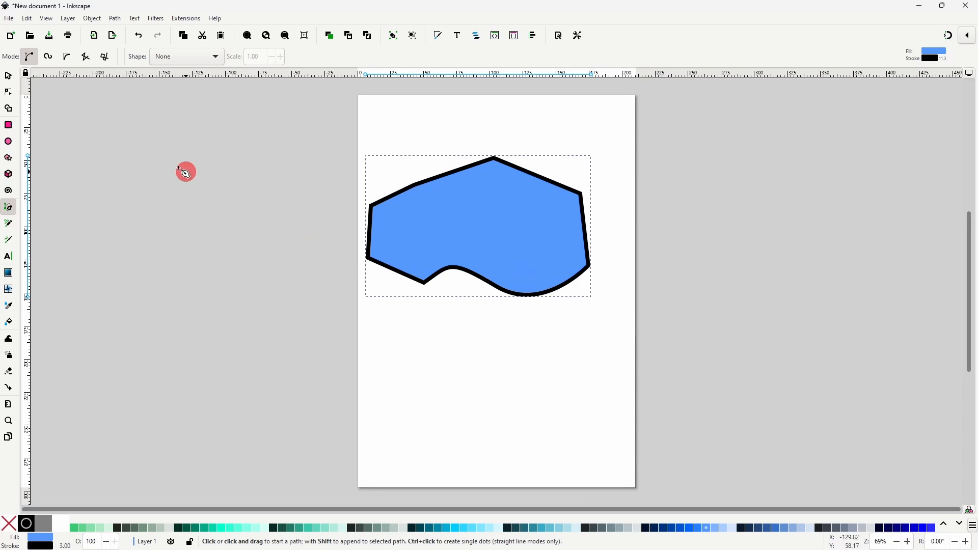
Edit the blue path's nodes: bow the segment right of the top node inward, and shift the whole shape about 14 mm right and 9 mm down.
click(15, 97)
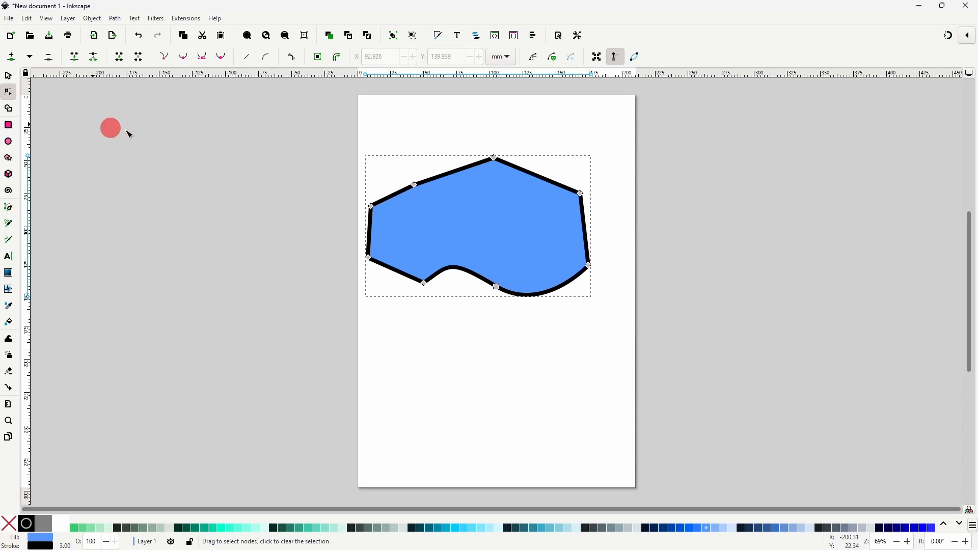
drag(496, 158, 533, 195)
drag(348, 128, 619, 326)
drag(592, 270, 611, 282)
click(361, 145)
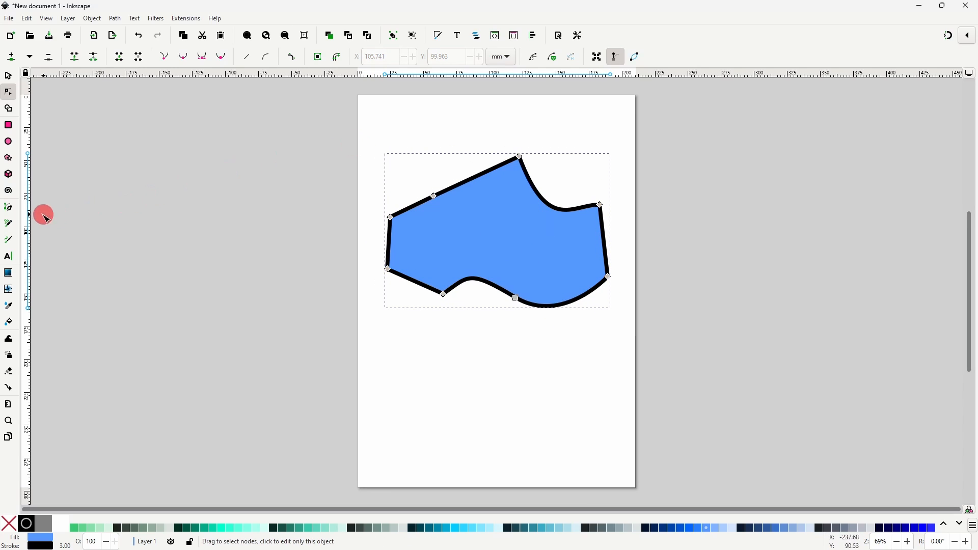
Draw a closed curved Pen path below the blue shape, with a cusp node at its top made by redirecting one handle.
click(6, 210)
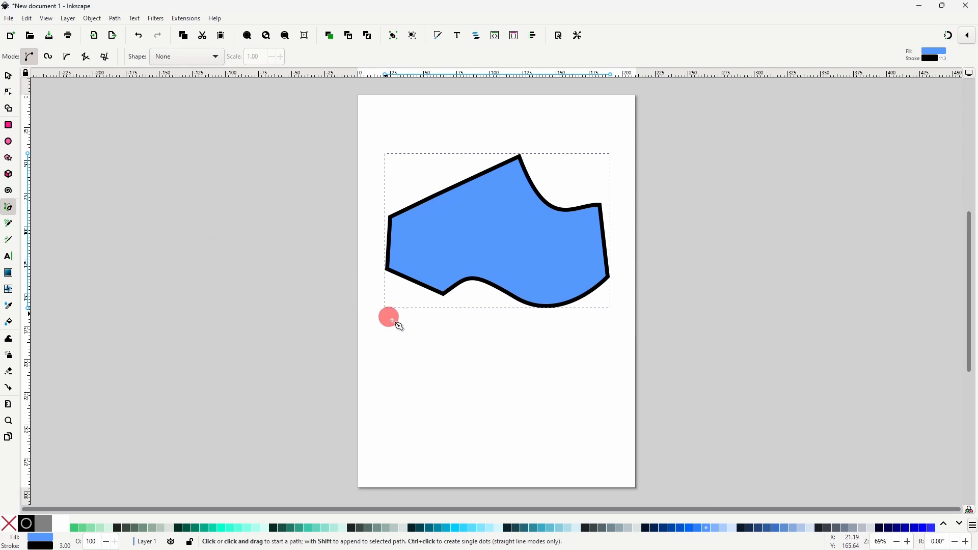
click(433, 359)
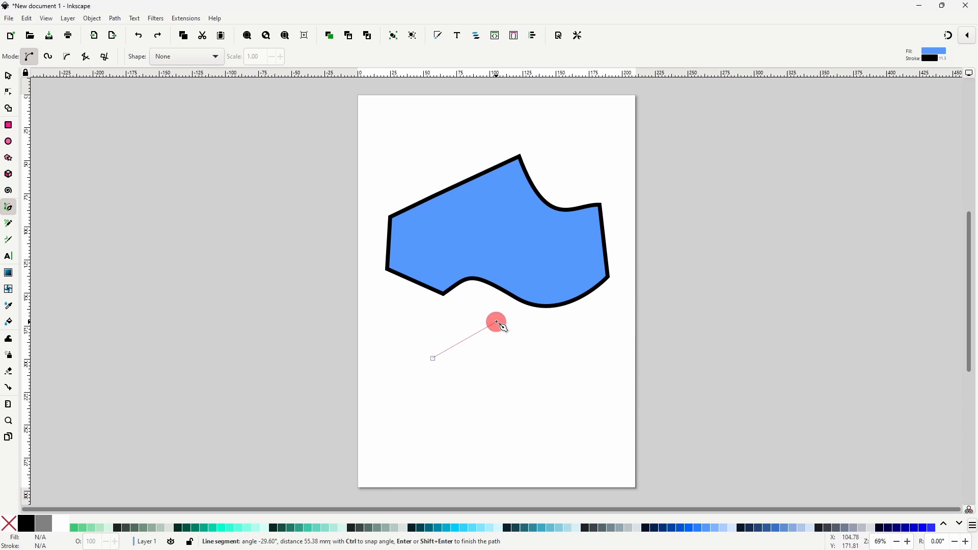
drag(497, 322, 473, 342)
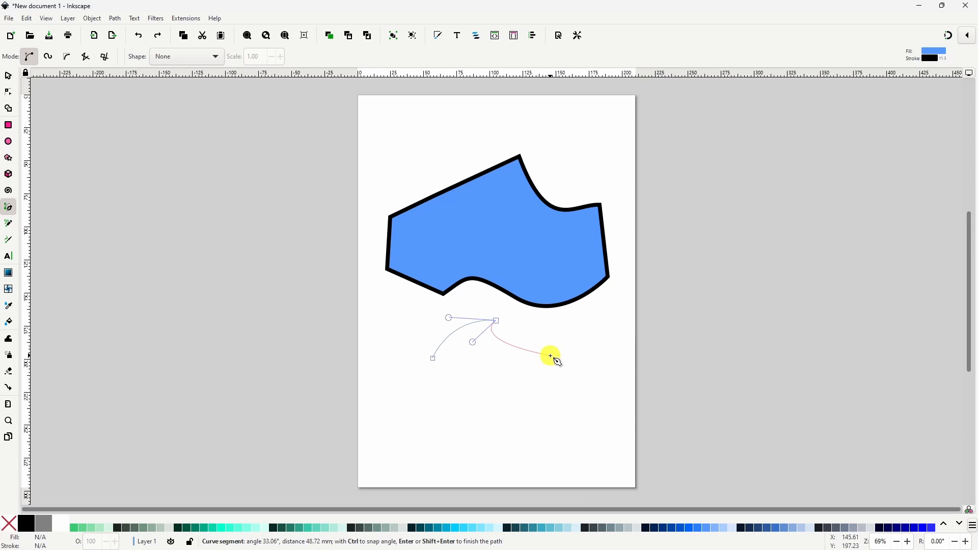
click(551, 357)
click(433, 358)
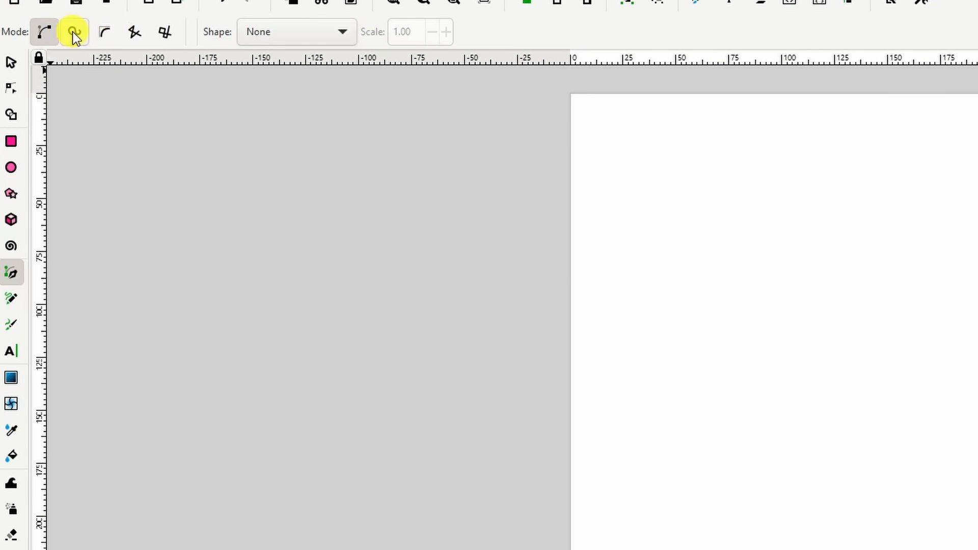
Draw a closed, flowing S-like path of ten nodes in Spiro mode, with one sharp corner on its lower right side.
click(72, 32)
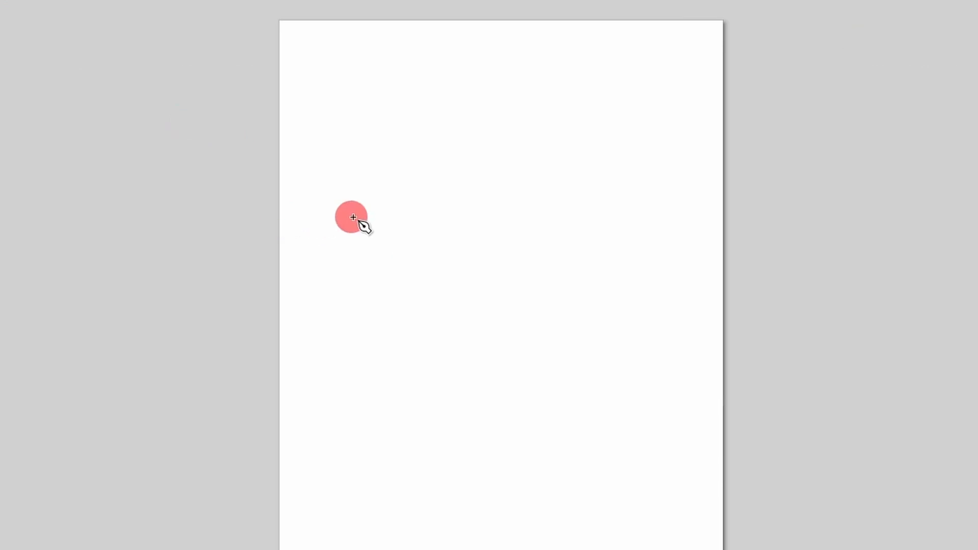
click(680, 278)
click(546, 172)
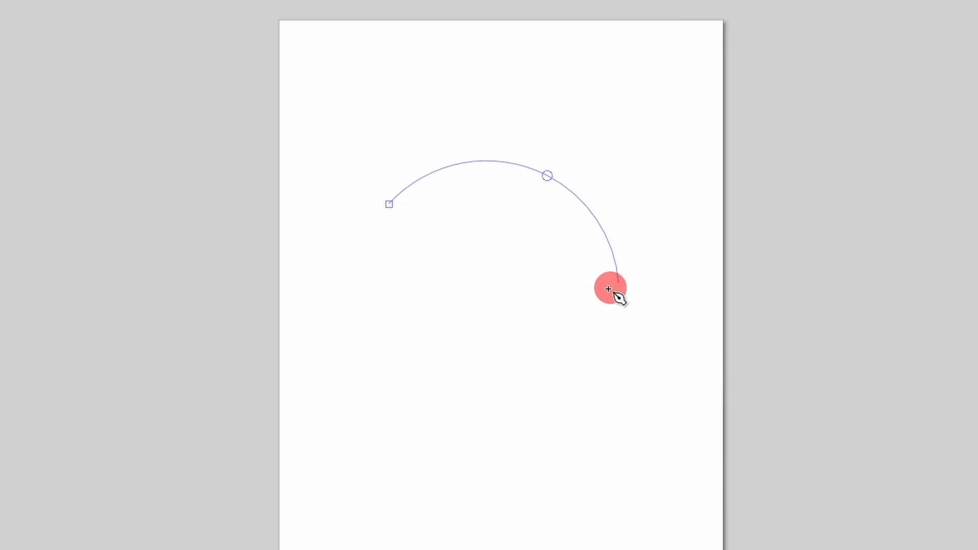
click(561, 297)
click(416, 339)
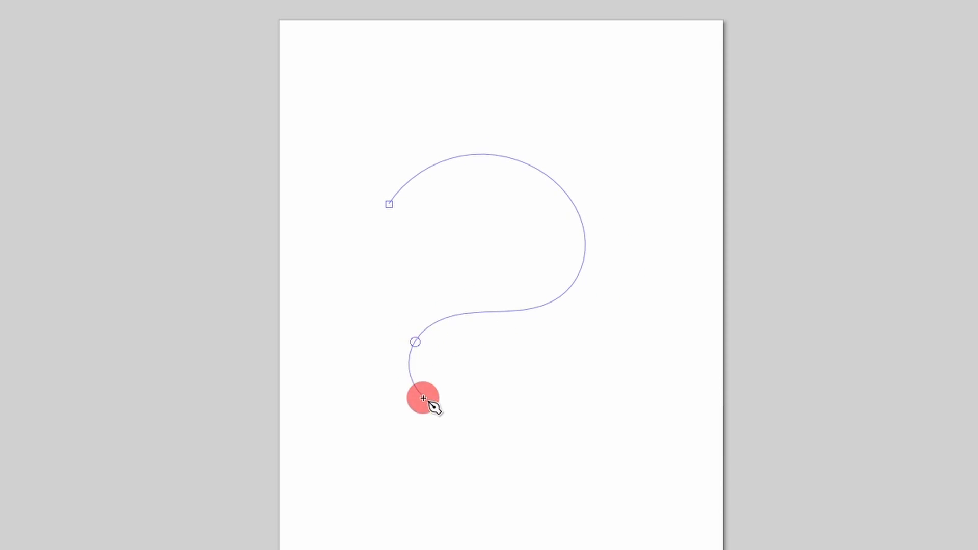
click(487, 444)
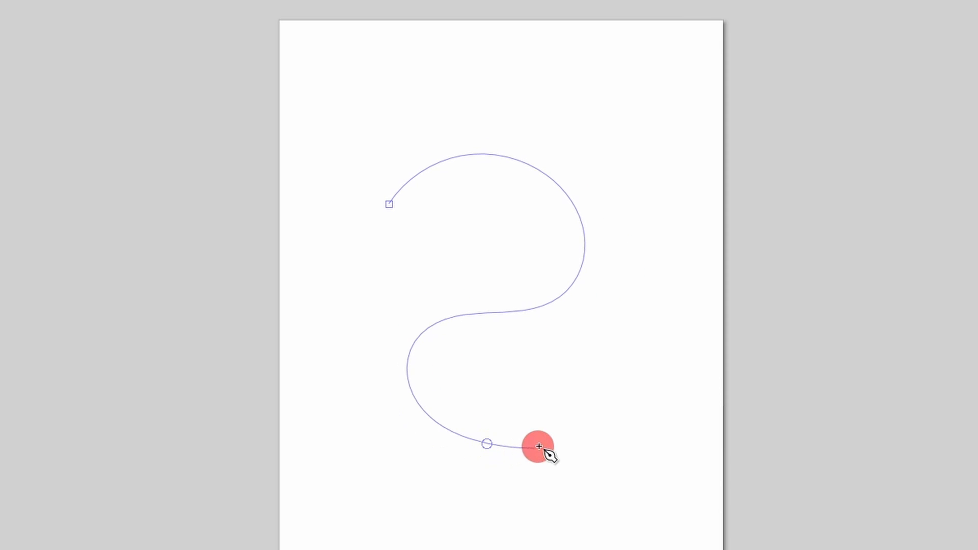
click(582, 389)
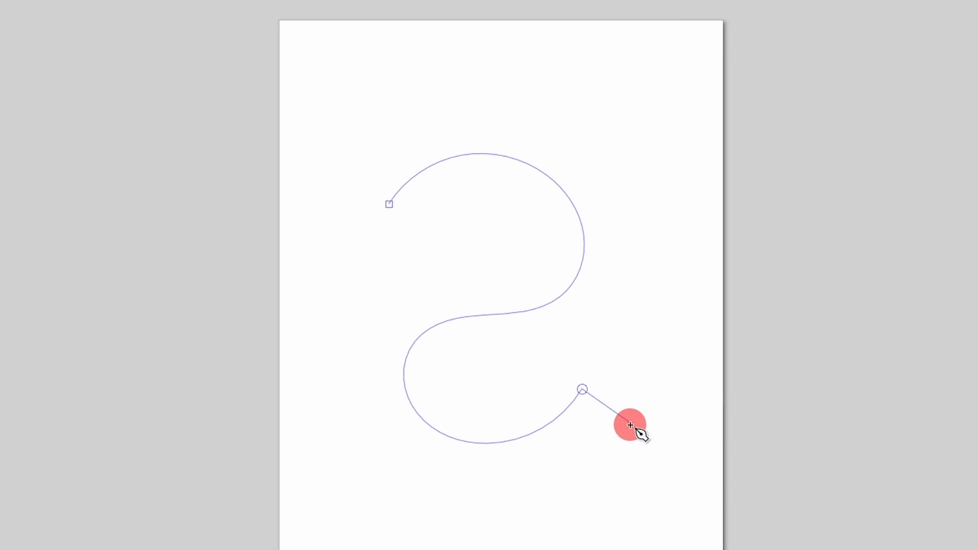
click(599, 468)
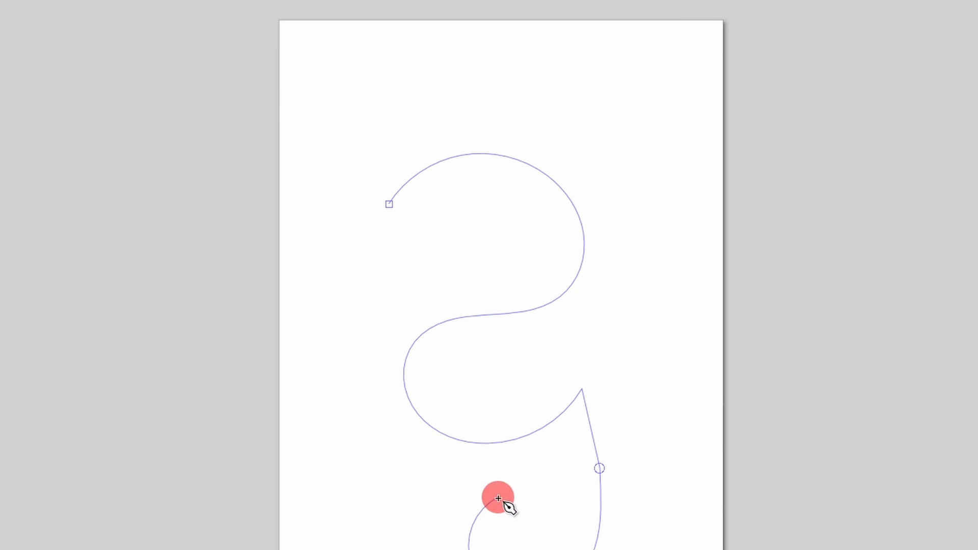
click(498, 498)
click(397, 487)
click(351, 420)
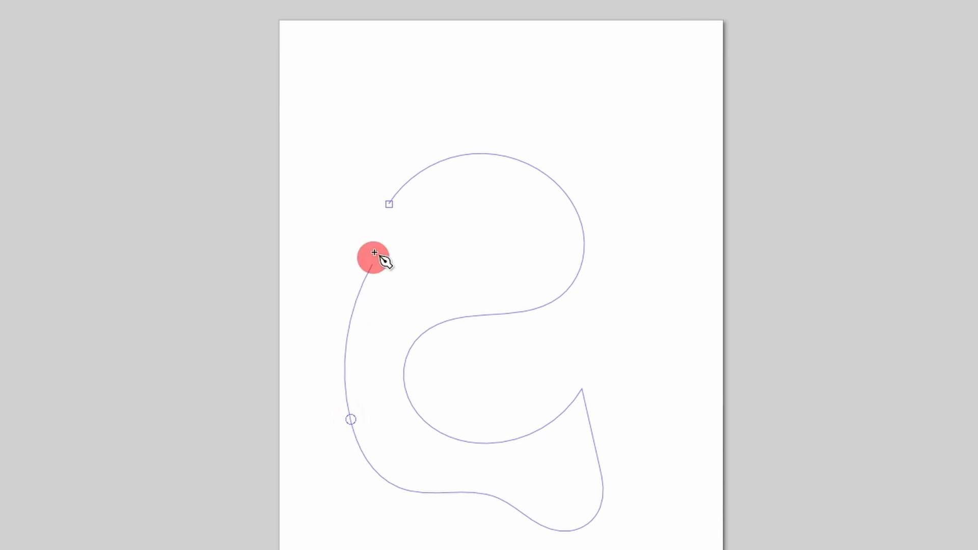
click(390, 204)
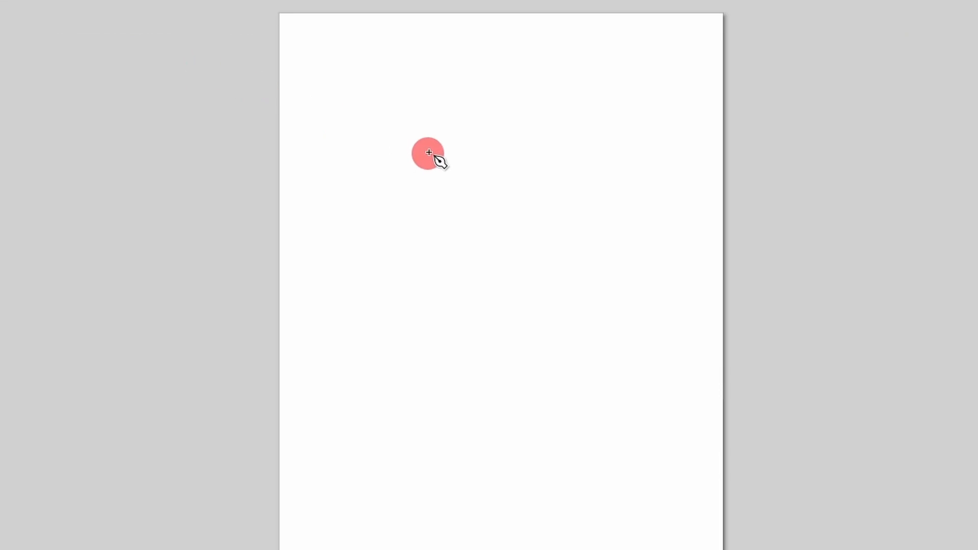
Draw a closed S-like path in B-spline mode with one sharp corner on its lower left side, and delete it.
click(699, 216)
click(390, 205)
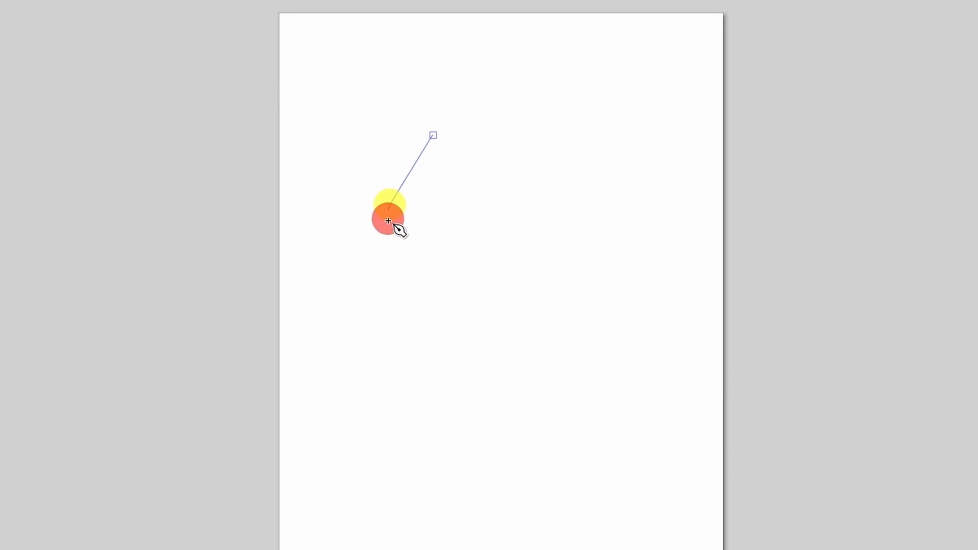
click(421, 294)
click(562, 269)
click(625, 389)
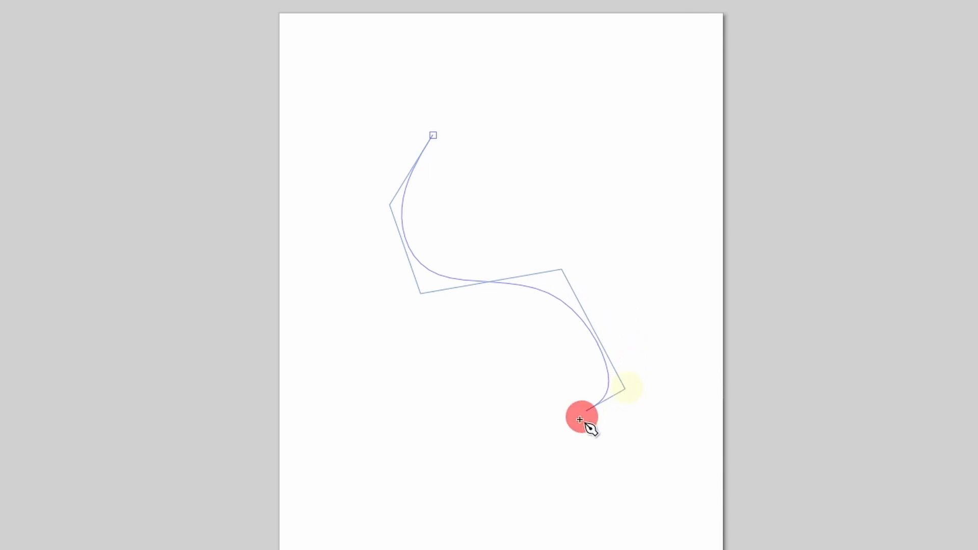
click(513, 478)
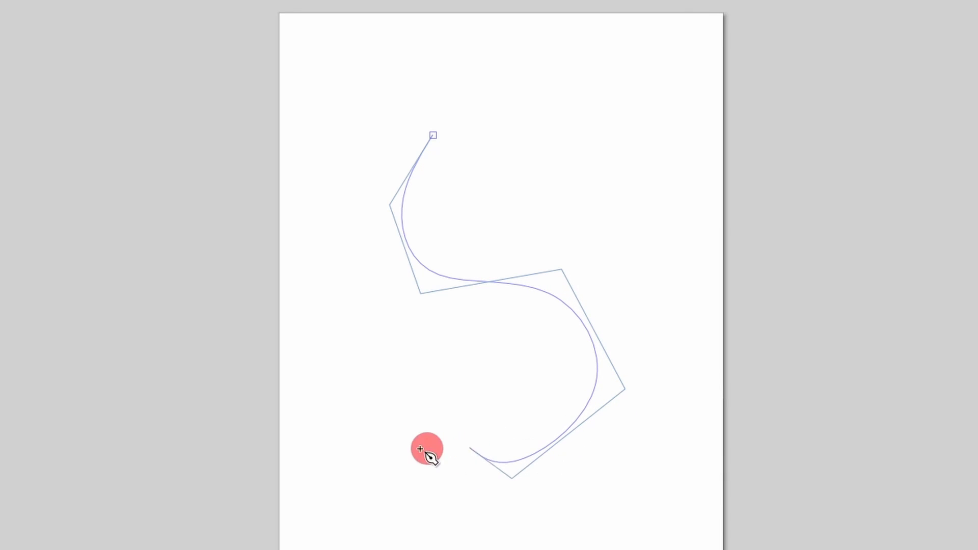
click(375, 350)
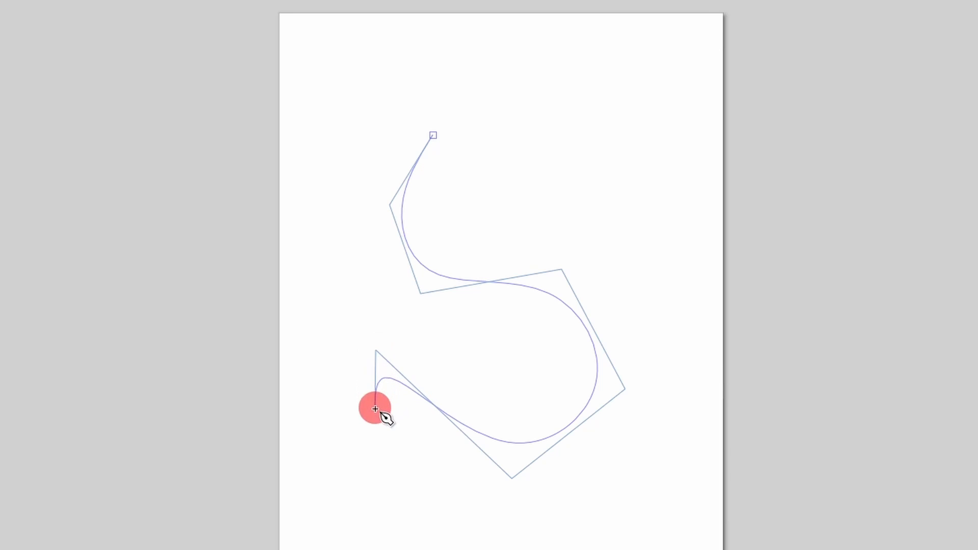
click(376, 480)
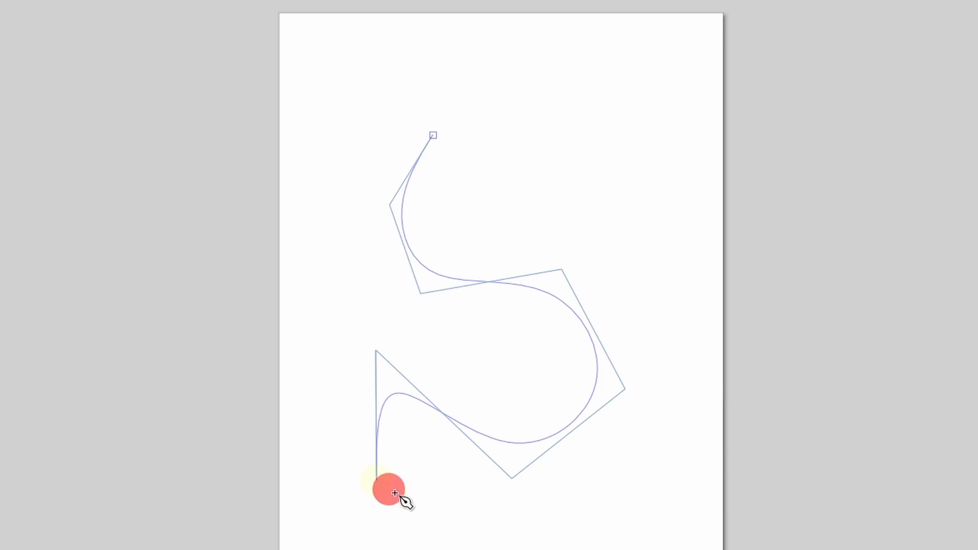
click(525, 531)
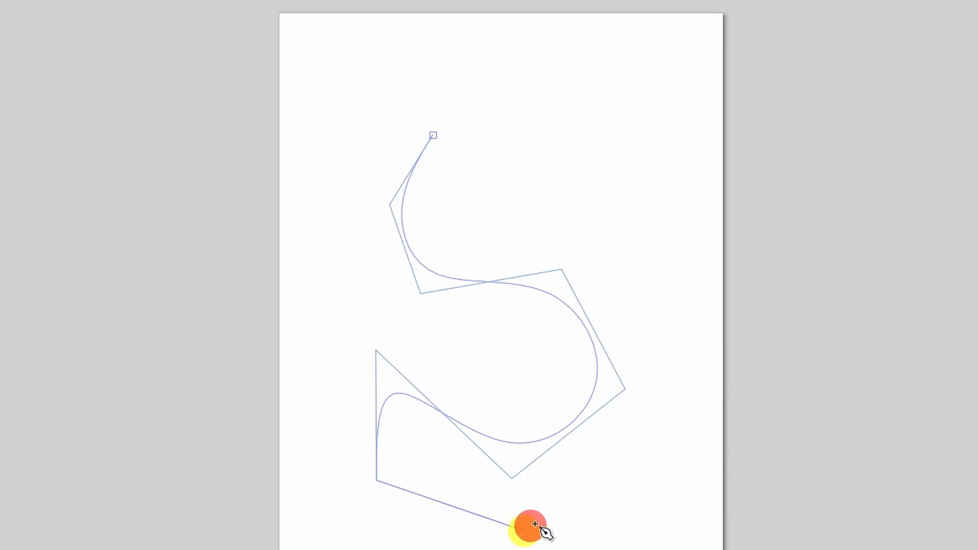
click(669, 436)
click(674, 227)
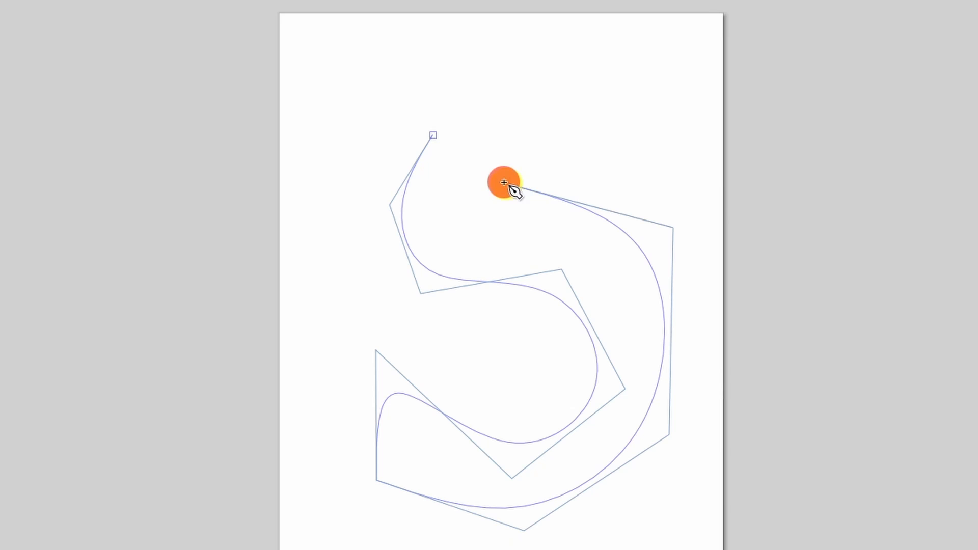
click(433, 135)
key(Delete)
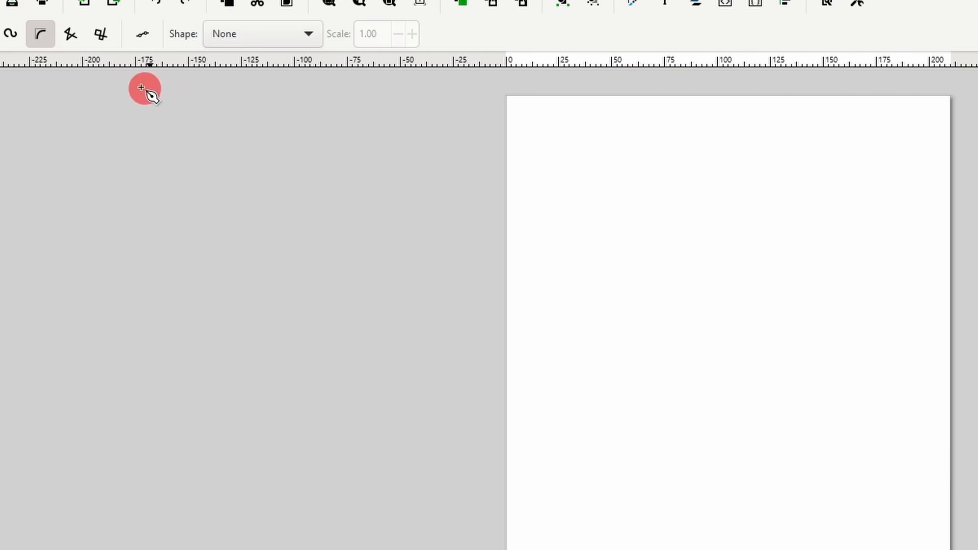
Draw an open zigzag path of seven nodes in the Pen tool's straight-line mode, starting in the page's upper left area.
click(71, 35)
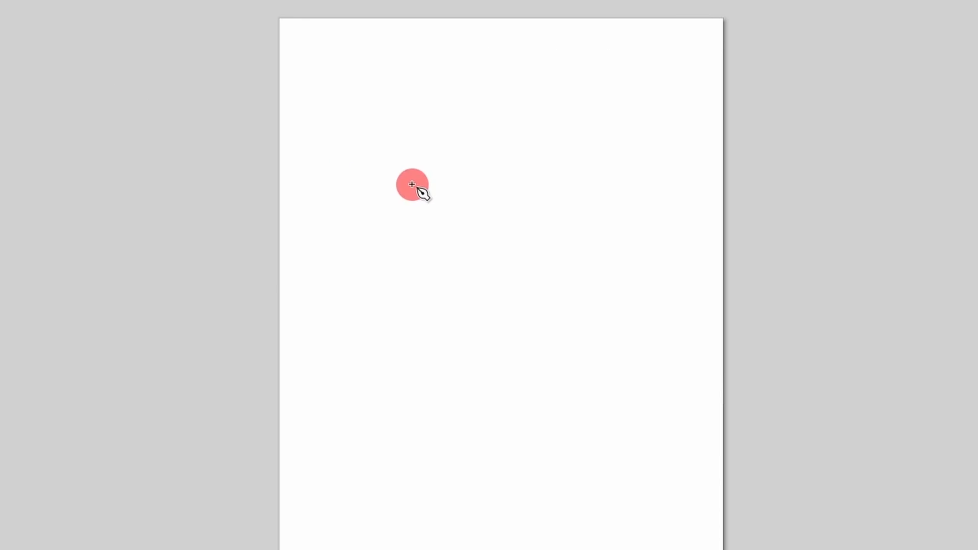
click(412, 185)
click(526, 162)
click(528, 263)
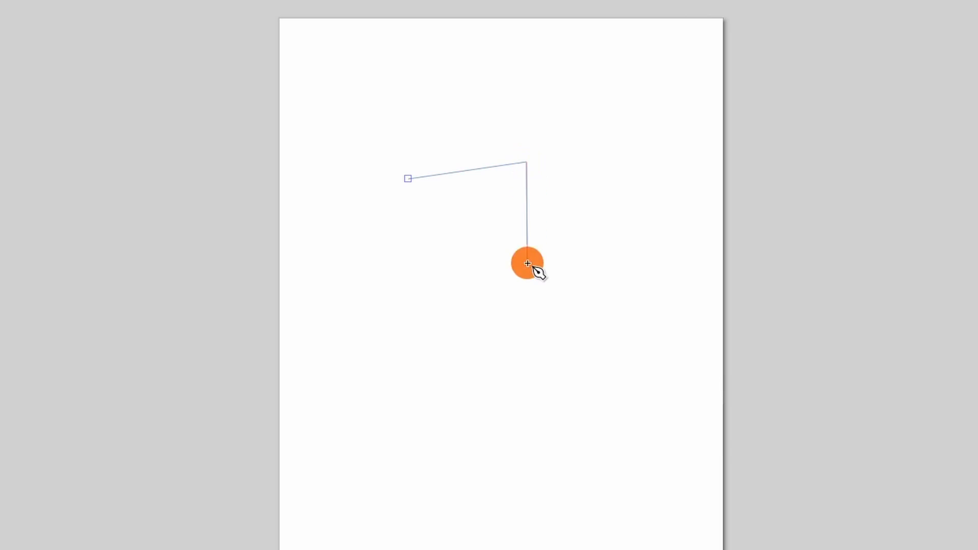
click(410, 306)
click(428, 402)
click(620, 349)
click(642, 270)
right_click(671, 235)
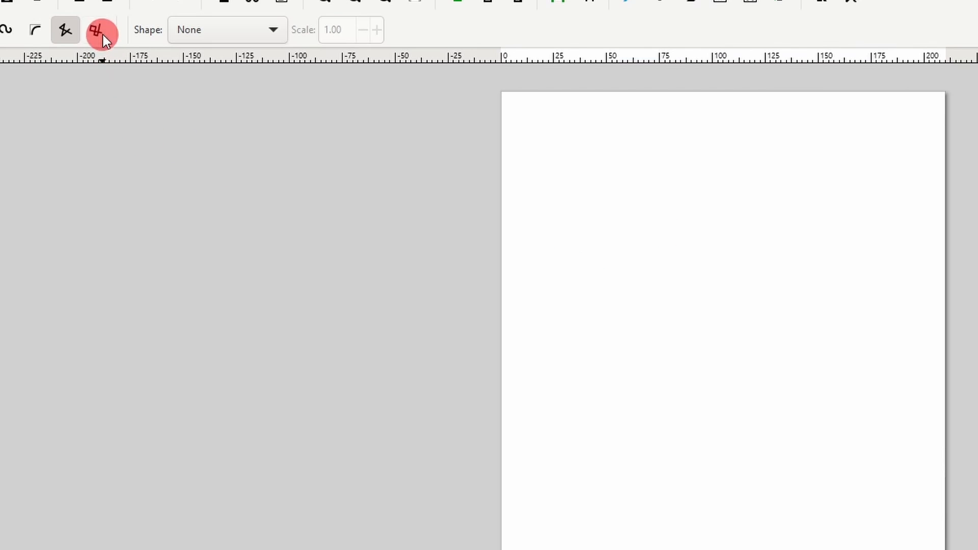
Draw an open stepped path of horizontal and vertical segments with eight nodes in the Pen tool's paraxial mode.
click(103, 32)
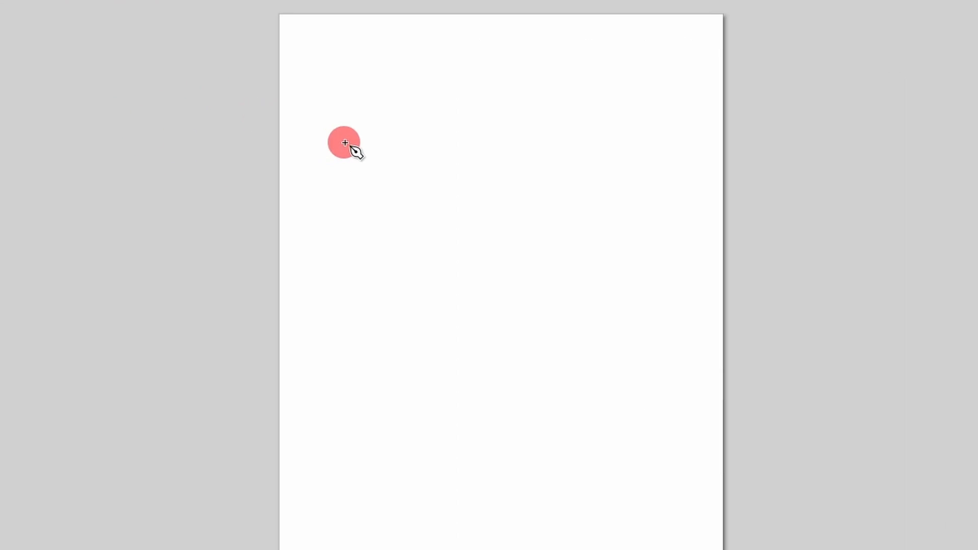
click(571, 220)
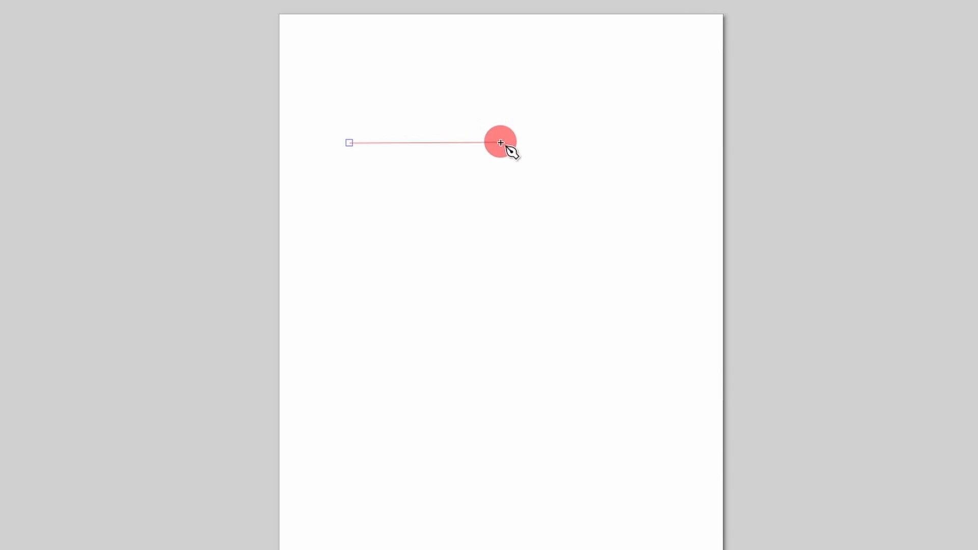
click(723, 221)
click(486, 315)
click(371, 316)
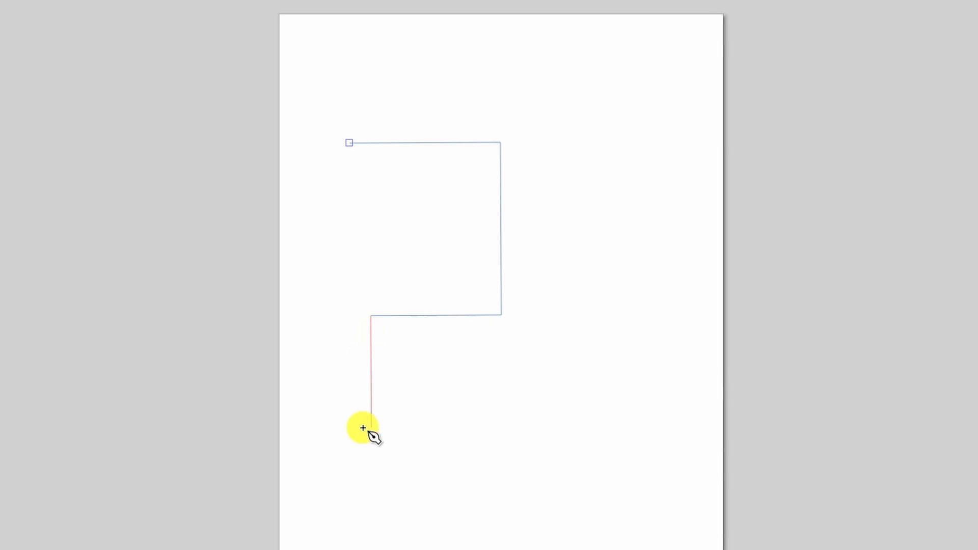
click(371, 427)
click(586, 426)
click(584, 73)
click(359, 72)
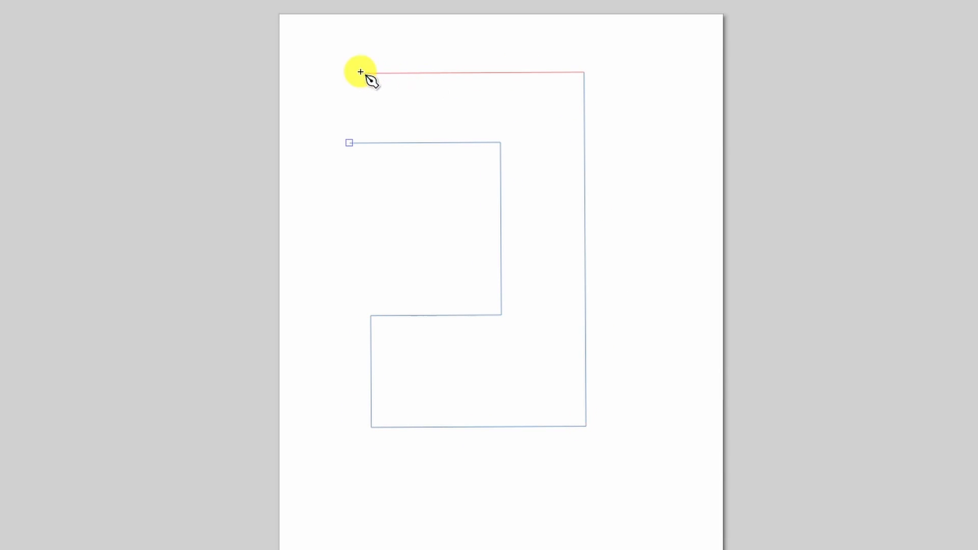
right_click(384, 76)
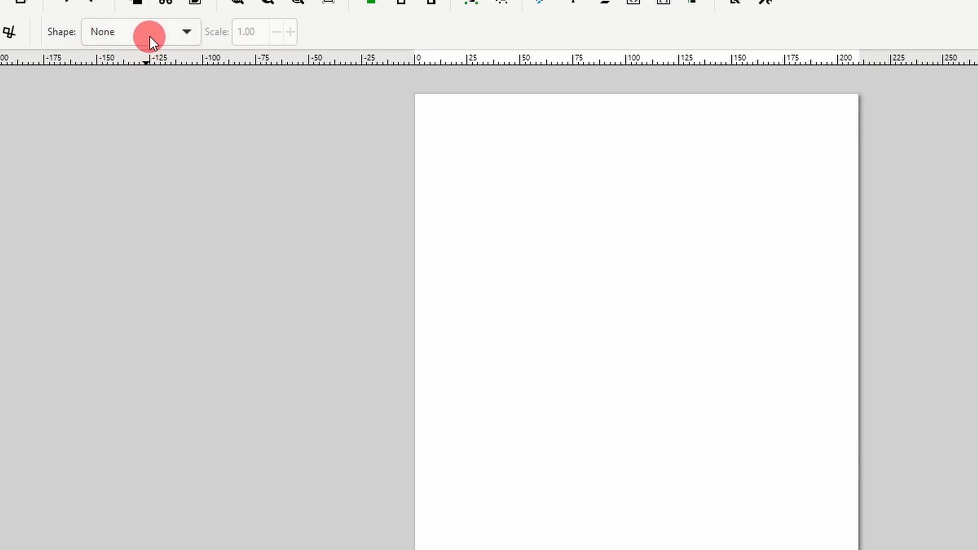
Draw a horizontal stroke about 130 mm long near the page's top, using the Triangle in shape at scale 4.99.
click(150, 37)
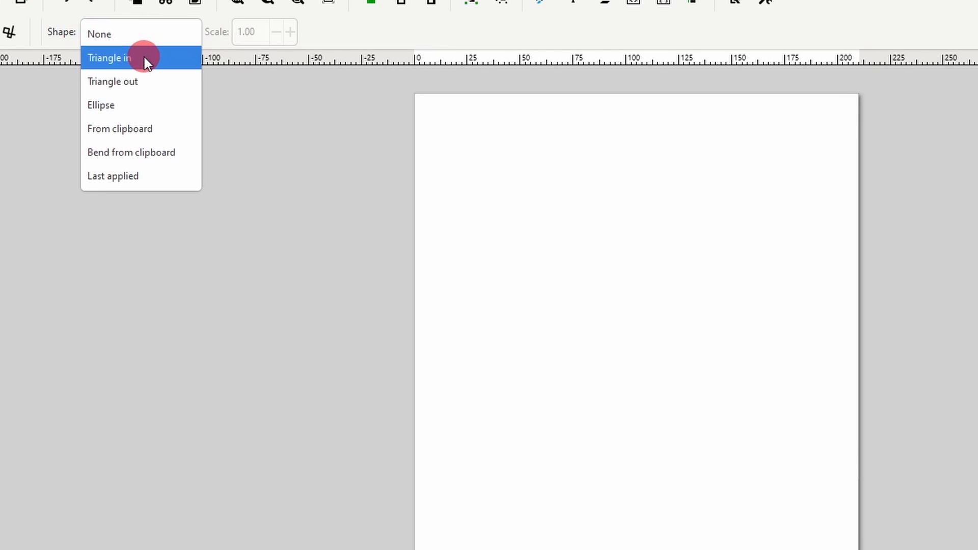
click(144, 57)
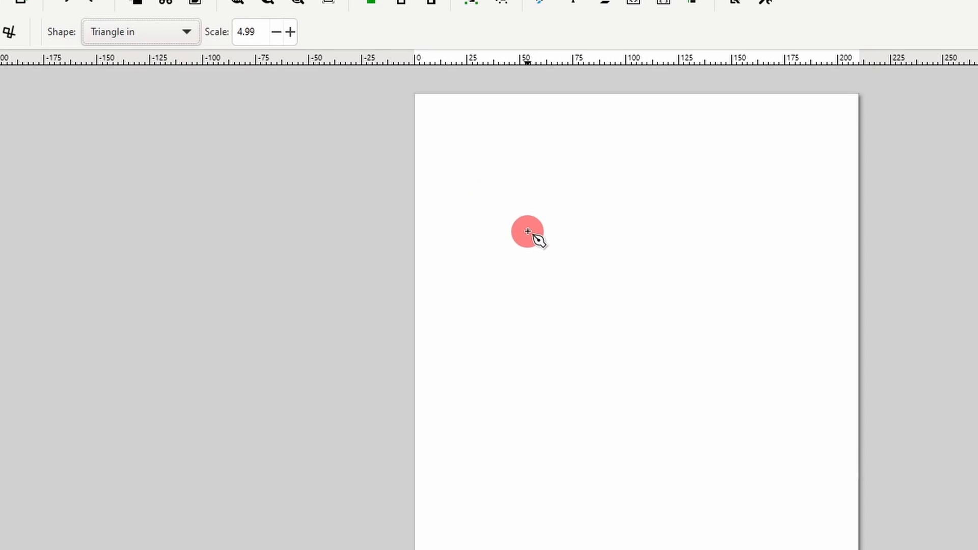
click(516, 220)
click(793, 218)
right_click(751, 166)
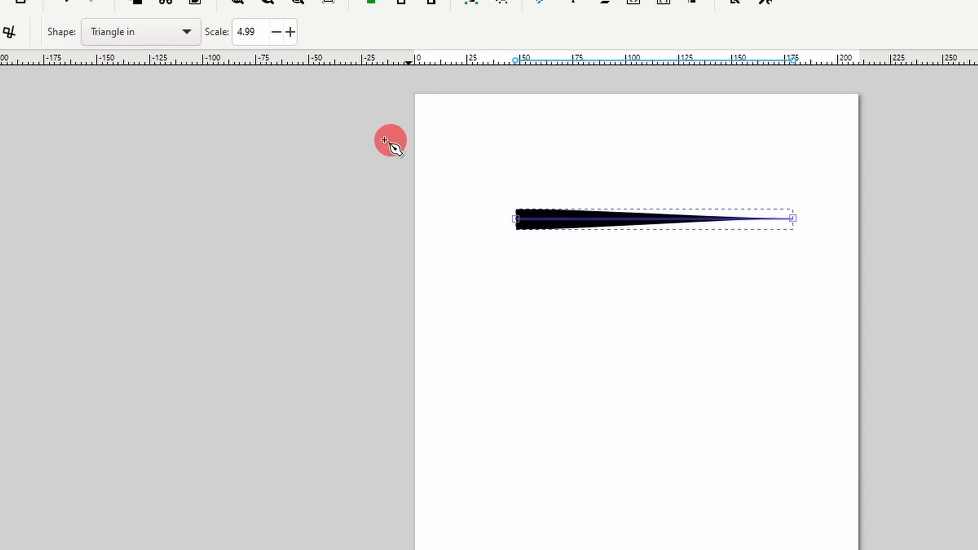
Draw a second, nearly horizontal stroke about 125 mm long just below the first, using the Triangle out shape.
click(162, 31)
click(153, 57)
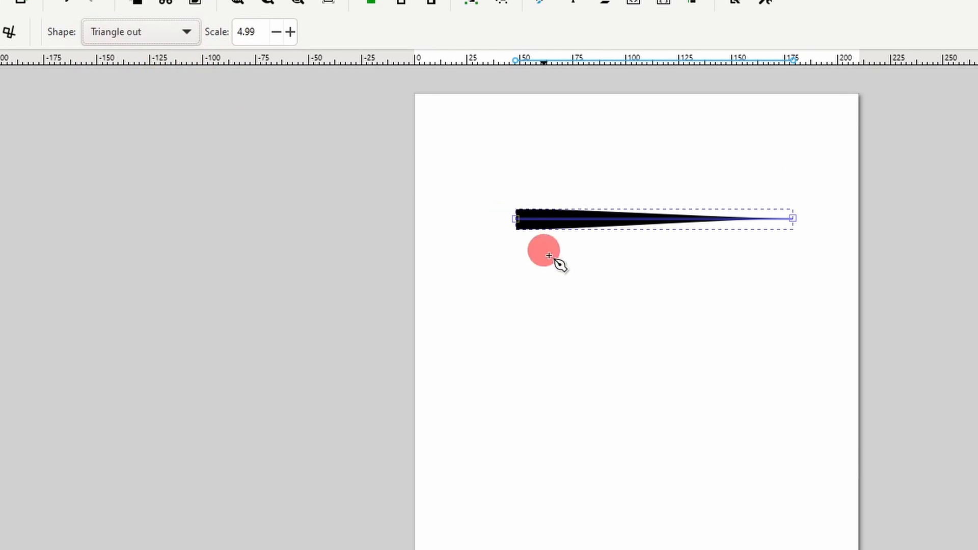
click(514, 257)
click(780, 252)
right_click(833, 224)
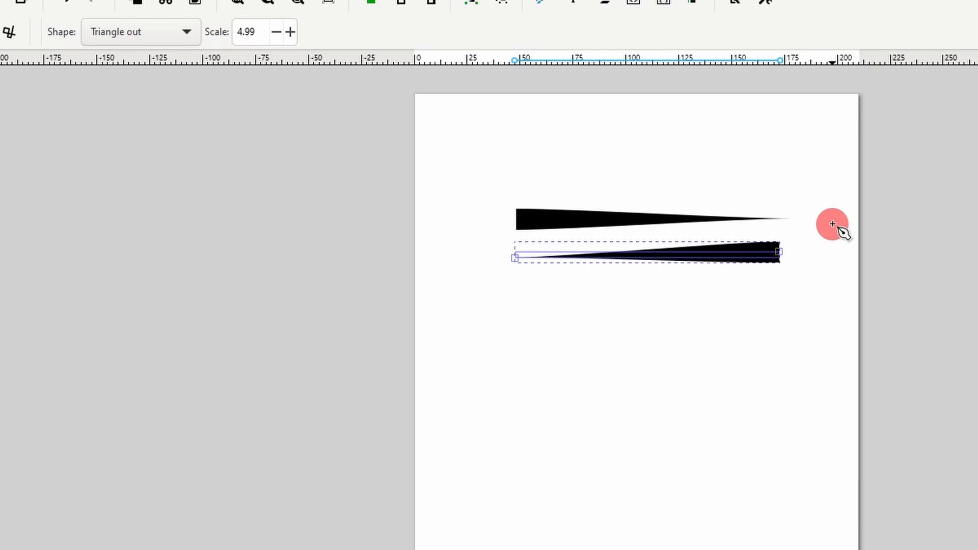
Set the lower tapered stroke's scale to 6.49 and adjust its width slightly with its on-canvas width handle.
scroll(261, 35, up, 6)
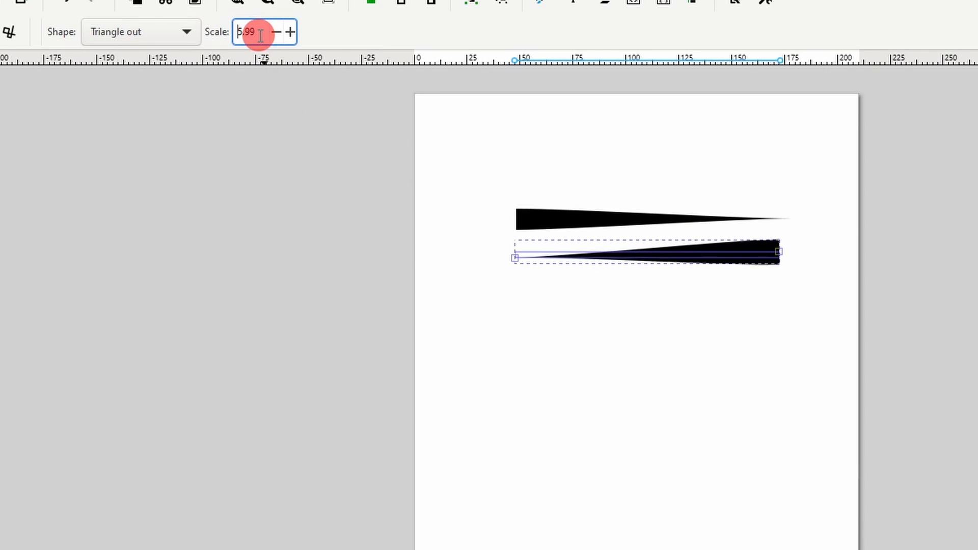
scroll(260, 35, down, 3)
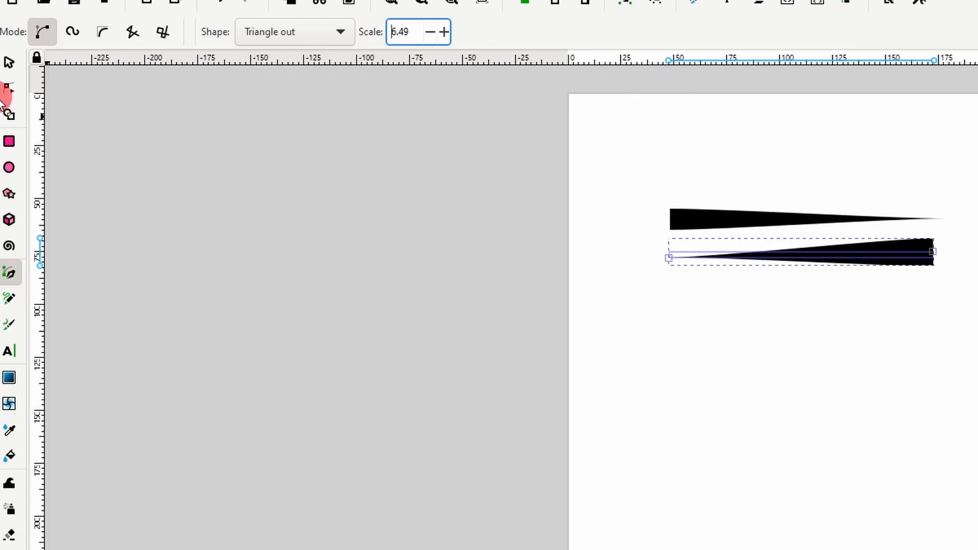
click(8, 87)
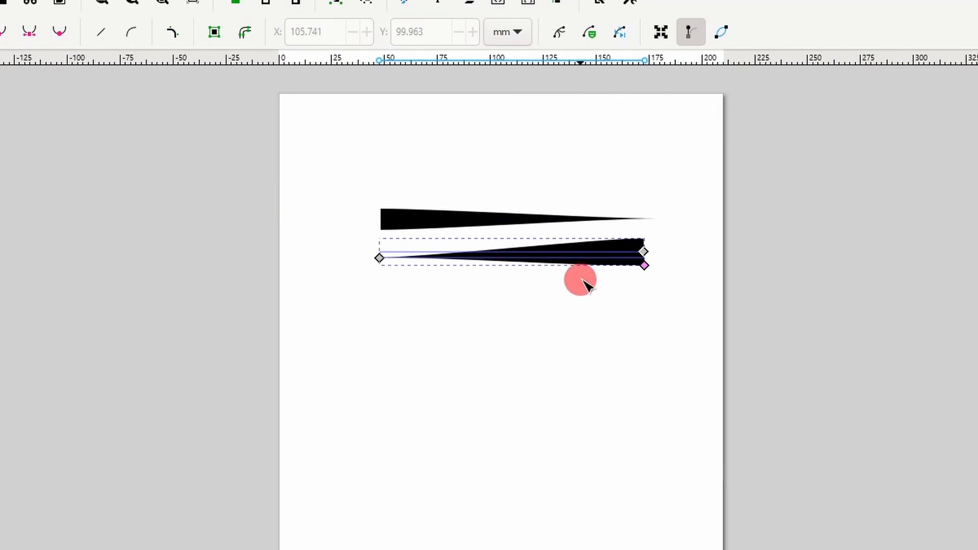
mouse_move(648, 270)
mouse_down()
mouse_move(650, 289)
mouse_move(645, 268)
mouse_up()
click(435, 219)
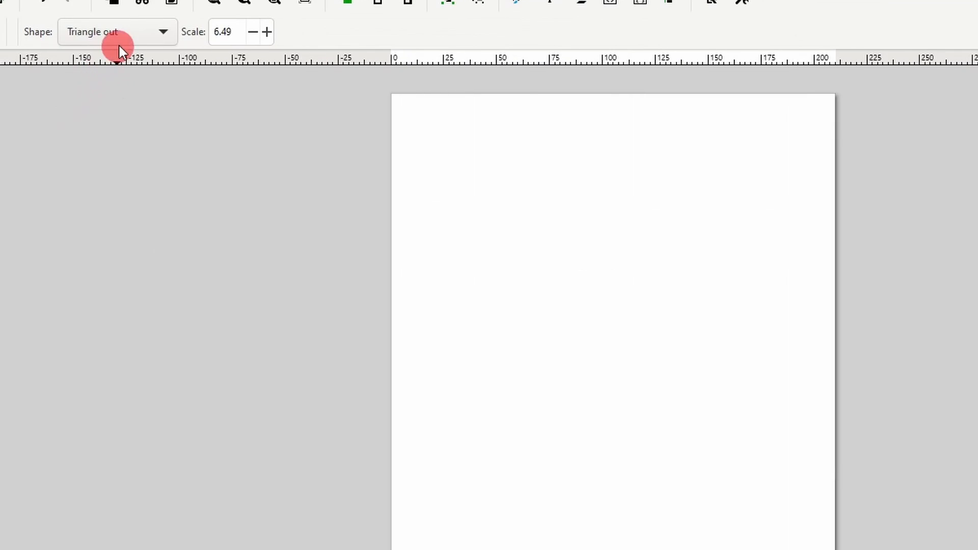
Draw a wavy stroke about 158 mm wide with the Pen tool's Ellipse shape at scale 1.00, and delete it.
click(122, 39)
click(114, 59)
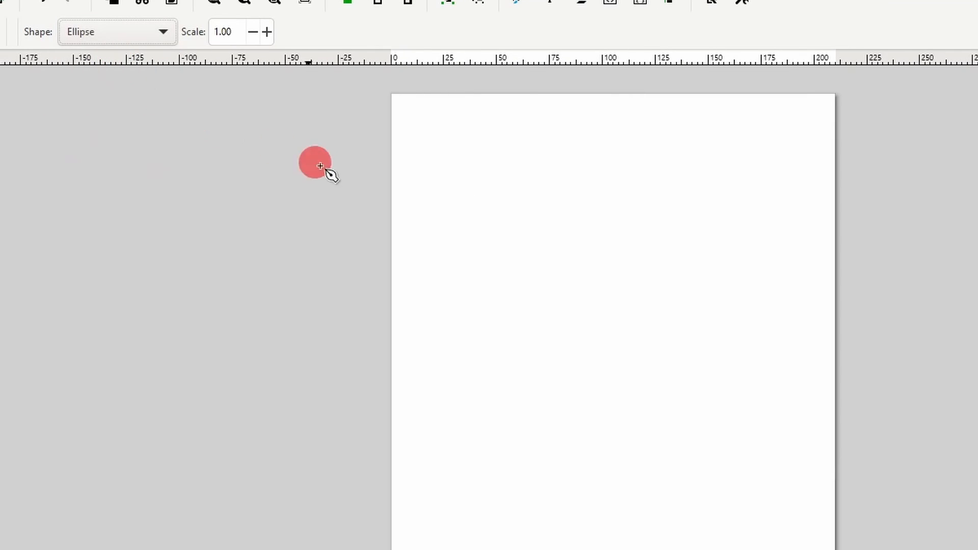
click(448, 226)
drag(644, 209, 691, 243)
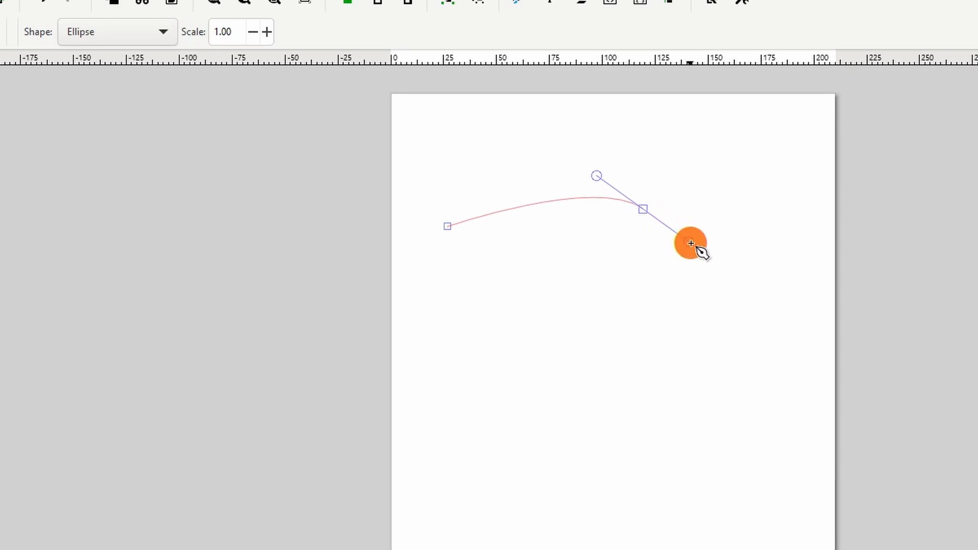
drag(781, 242, 795, 234)
key(Return)
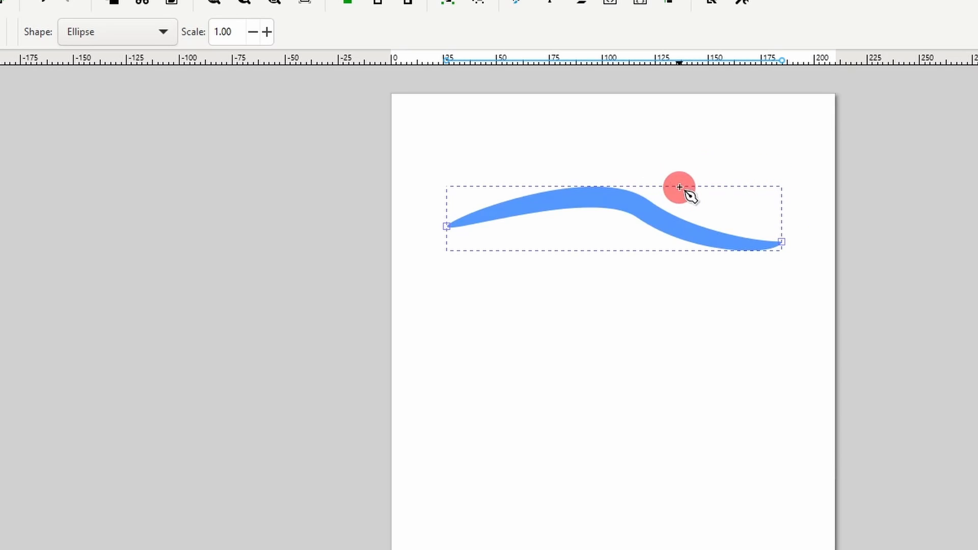
key(Delete)
Draw a flat ellipse with radii of about 29.3 and 11.4 mm near the page's lower left, and copy it.
click(143, 38)
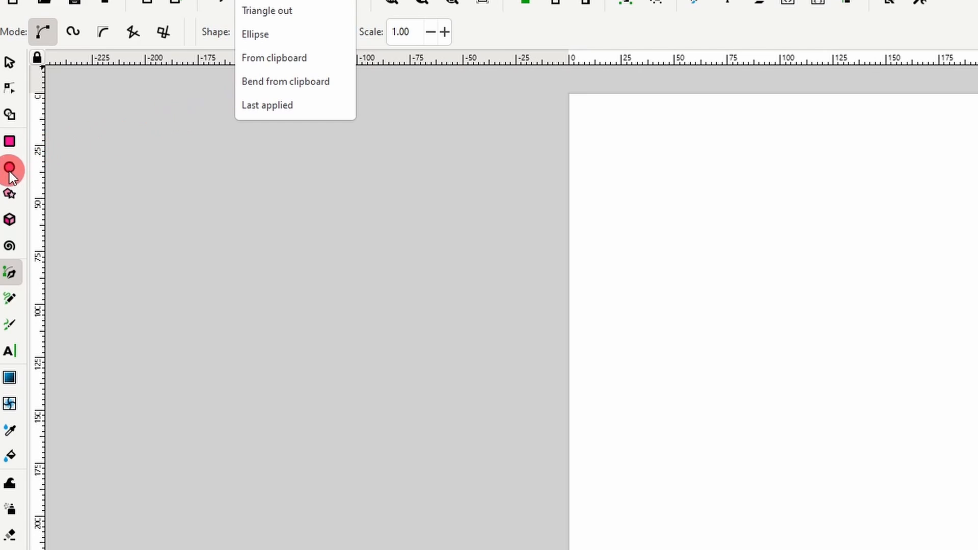
click(9, 170)
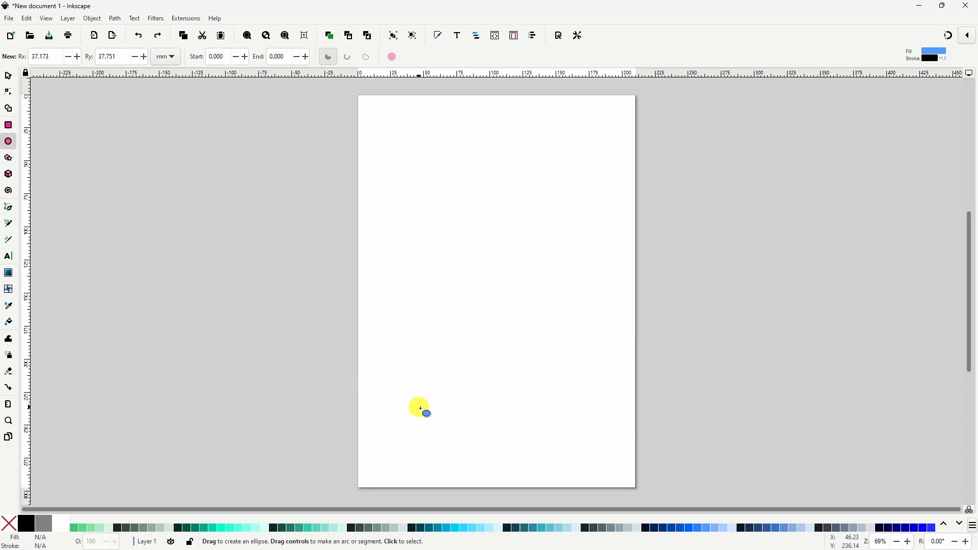
drag(421, 409, 494, 436)
right_click(478, 425)
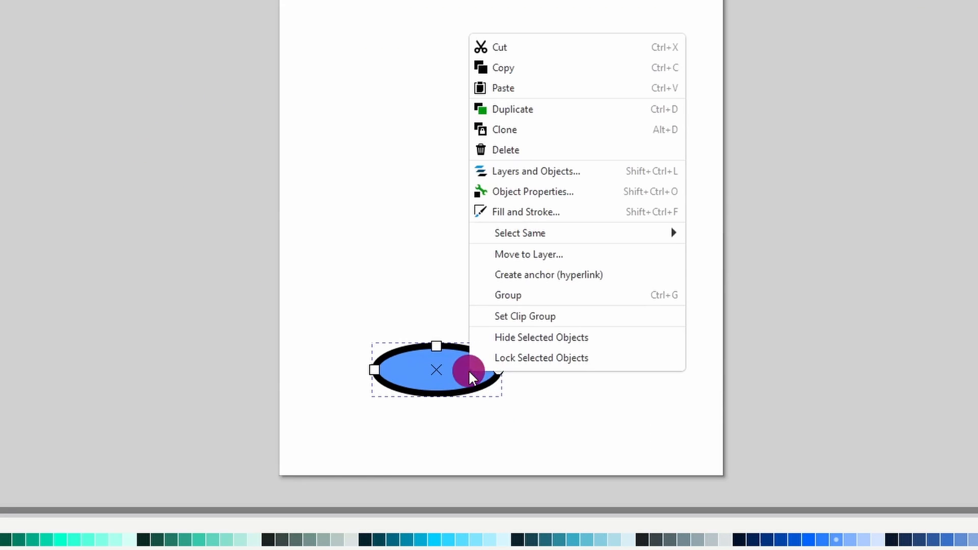
click(508, 72)
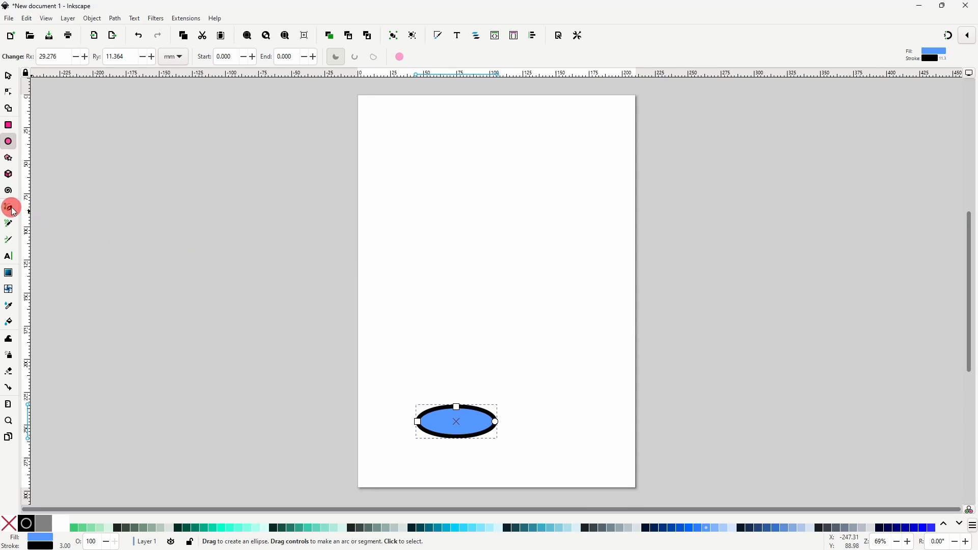
Set the Pen tool's stroke shape to From clipboard.
click(12, 210)
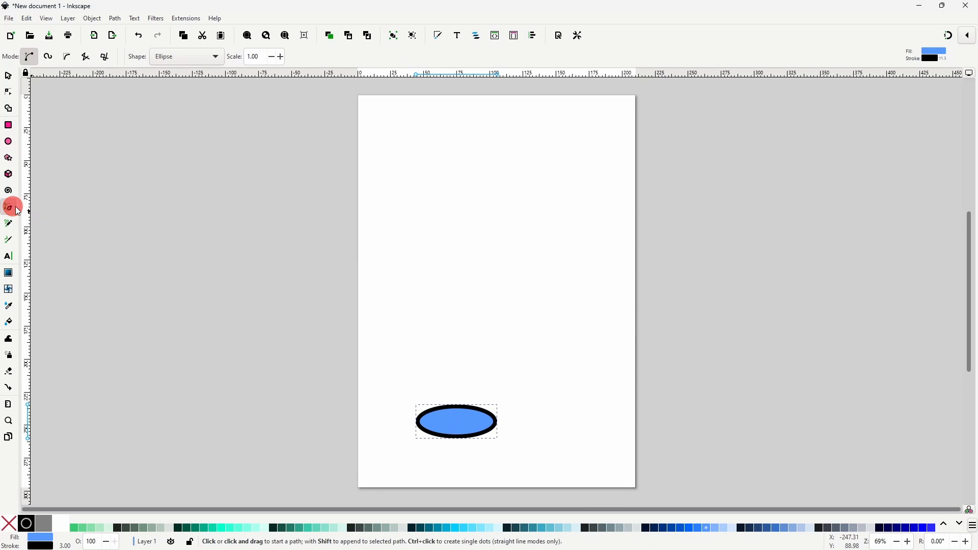
click(184, 57)
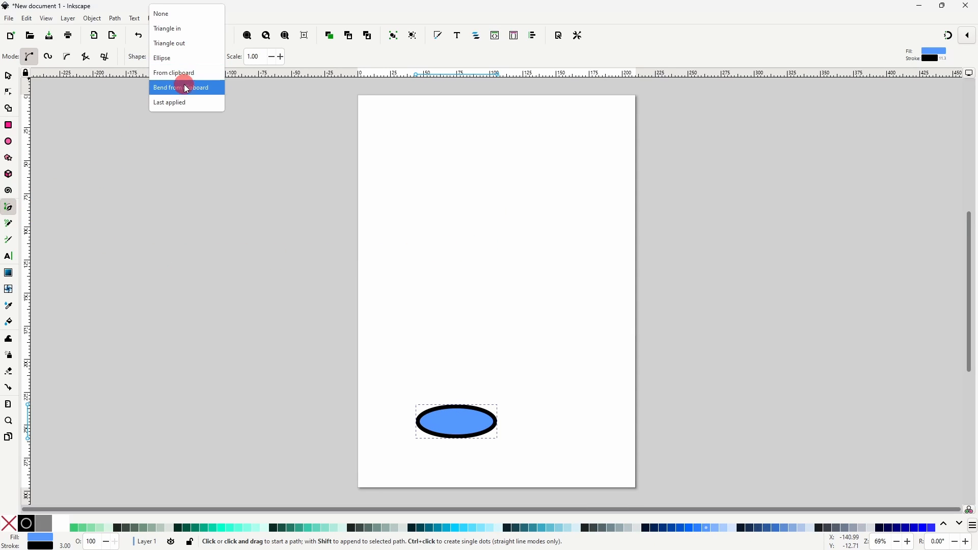
click(183, 82)
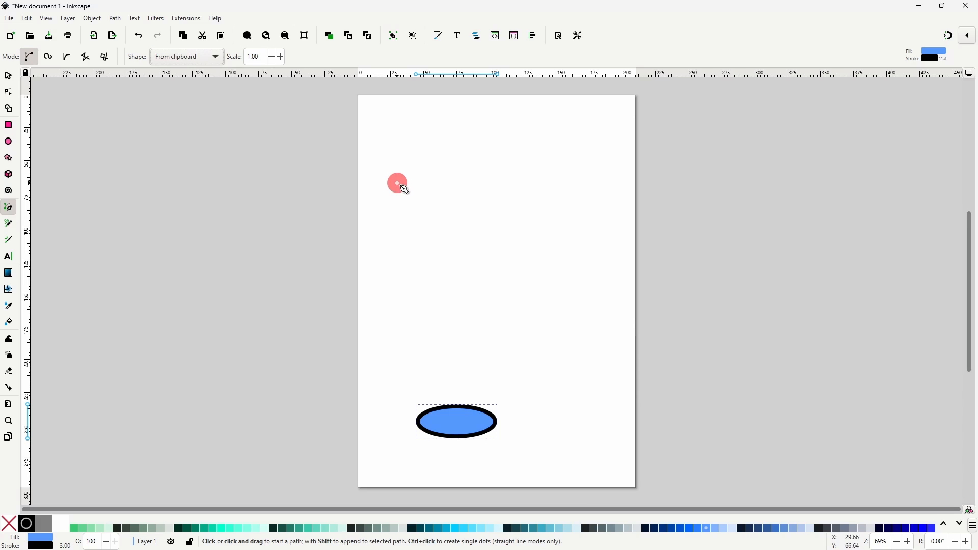
Draw a wavy stroke about 159 mm wide near the page's top with the Pen tool's From clipboard shape.
drag(399, 183, 439, 168)
drag(499, 182, 609, 181)
right_click(610, 176)
Draw a second curved stroke about 154 mm wide below the first with the Pen tool's Bend from clipboard shape.
click(203, 60)
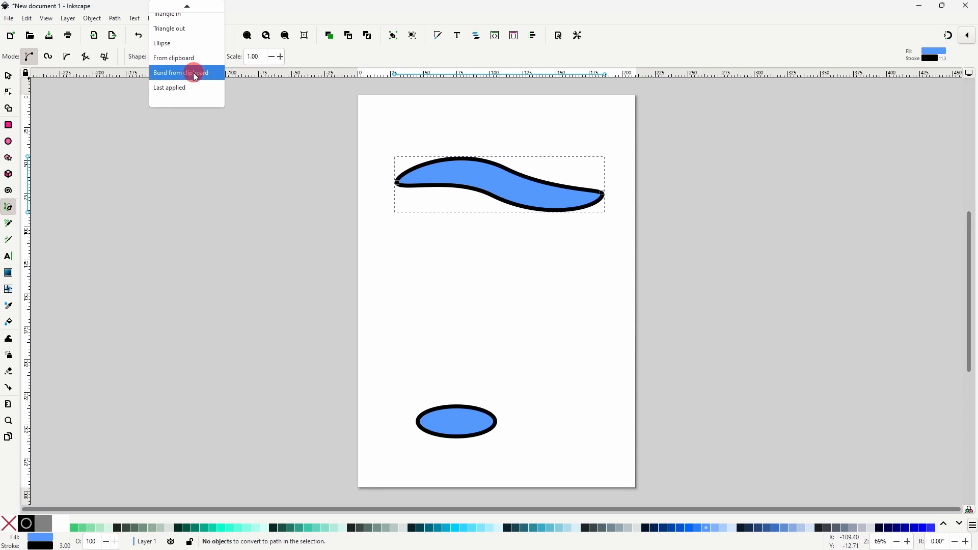
click(194, 73)
click(404, 251)
drag(519, 271, 554, 275)
drag(603, 241, 611, 233)
right_click(611, 230)
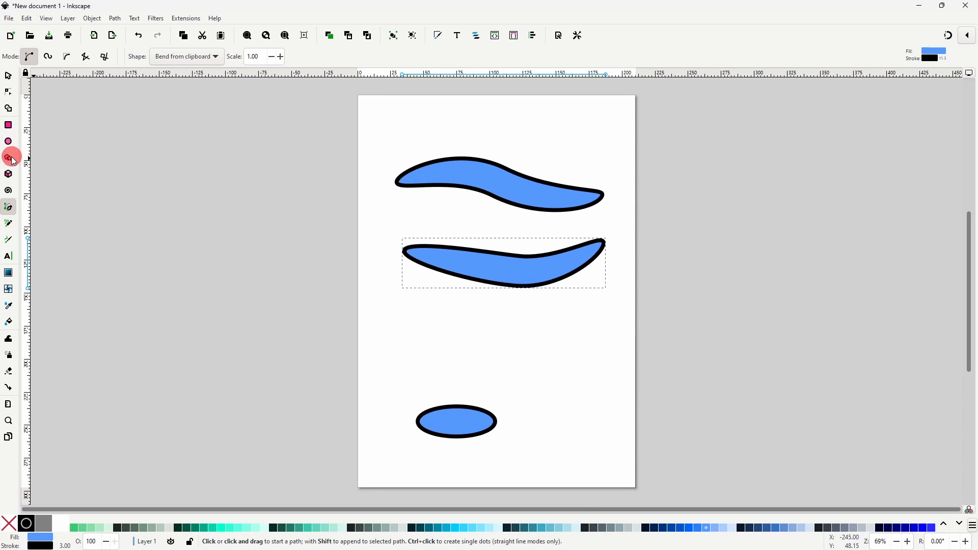
Draw a five-pointed star about 42 mm wide overlapping the ellipse's right end, and fill it light teal.
click(11, 159)
drag(508, 411, 520, 423)
click(340, 535)
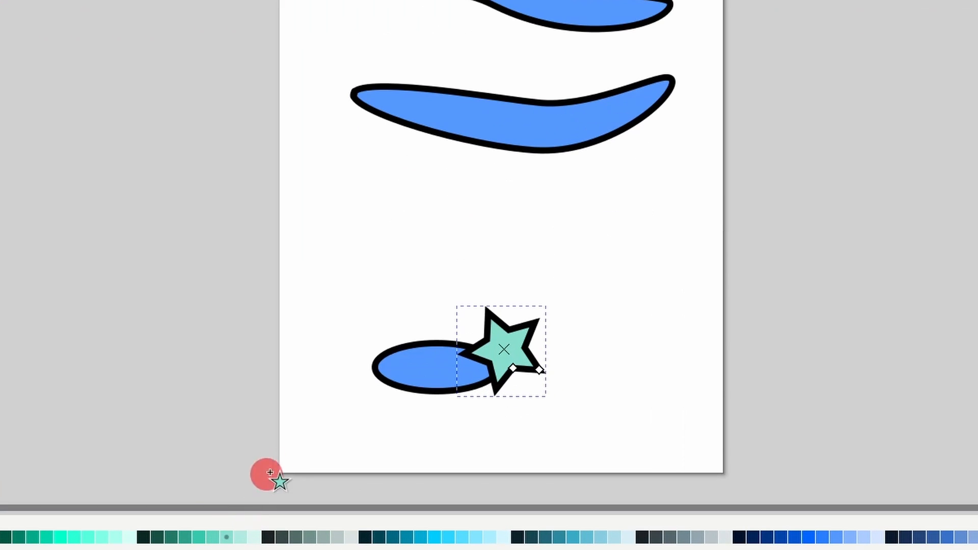
Group the ellipse with the star, and copy the group to the clipboard.
key(s)
drag(397, 351, 548, 453)
drag(581, 418, 581, 417)
right_click(509, 369)
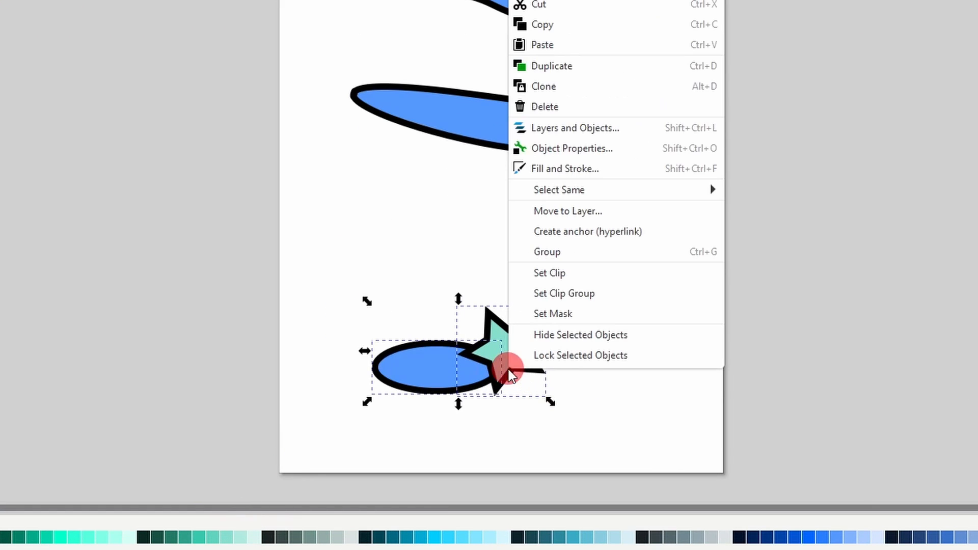
click(522, 253)
right_click(482, 360)
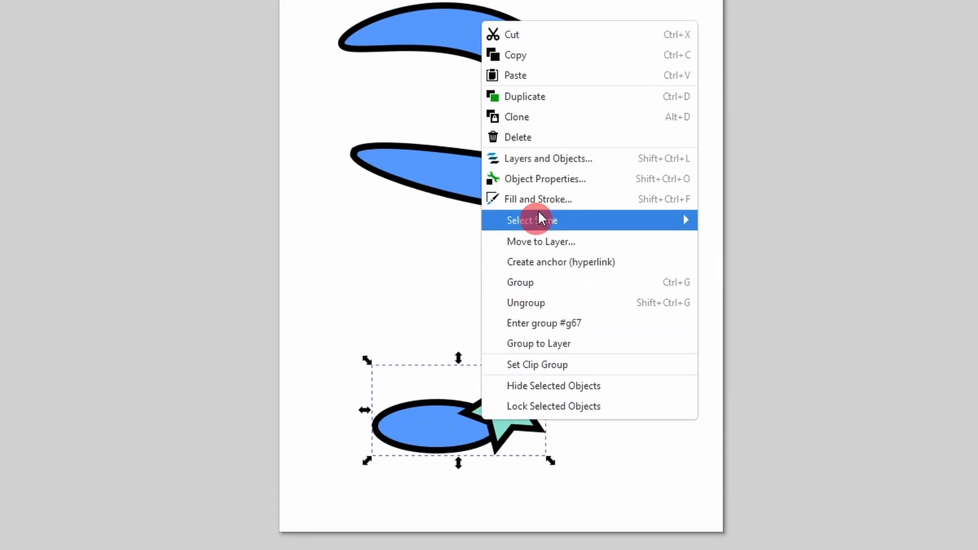
click(554, 59)
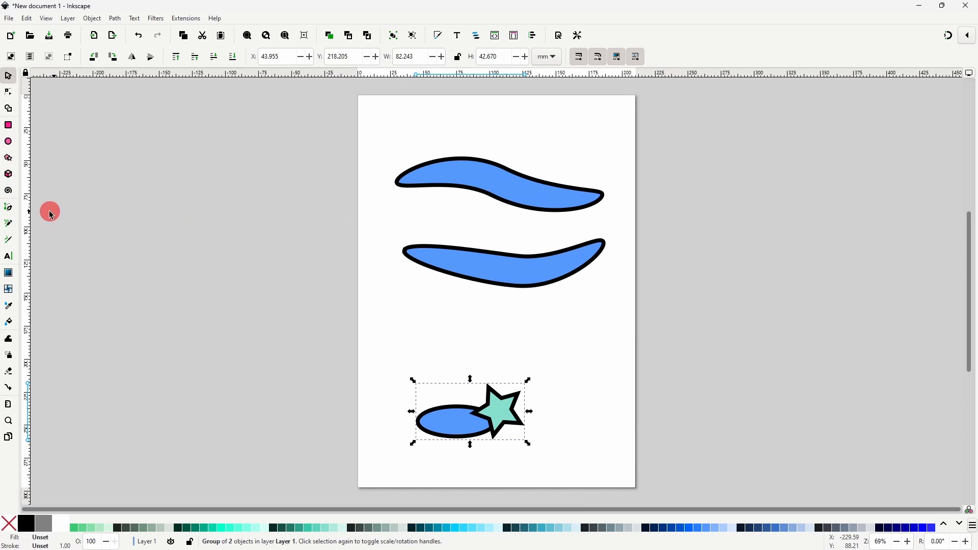
Draw a three-point Pen path between the lower curved stroke and the group, using the Bend from clipboard shape.
click(10, 209)
click(395, 333)
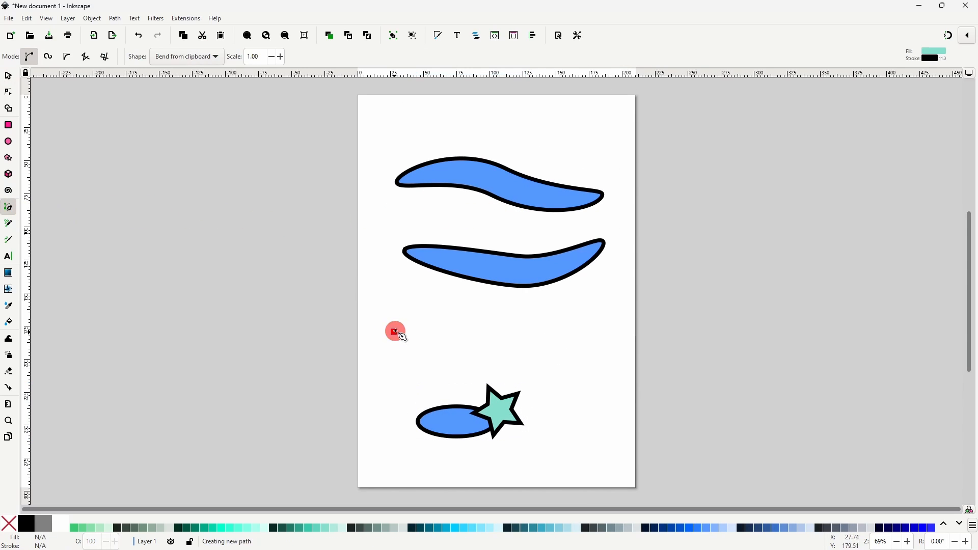
click(510, 330)
drag(597, 339, 610, 336)
right_click(619, 318)
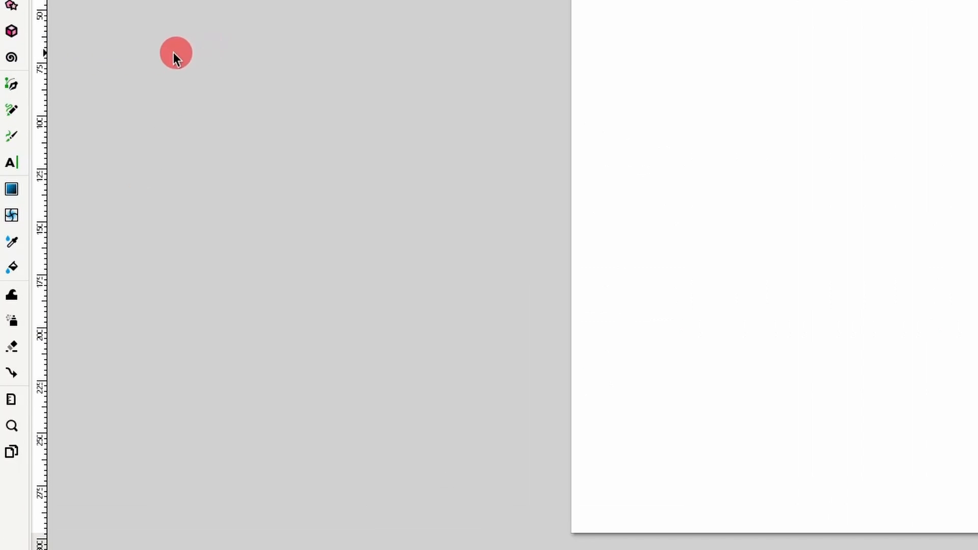
Draw a freehand curve about 139 mm wide on the upper half of the page with the Pencil tool at smoothing 10.
click(14, 110)
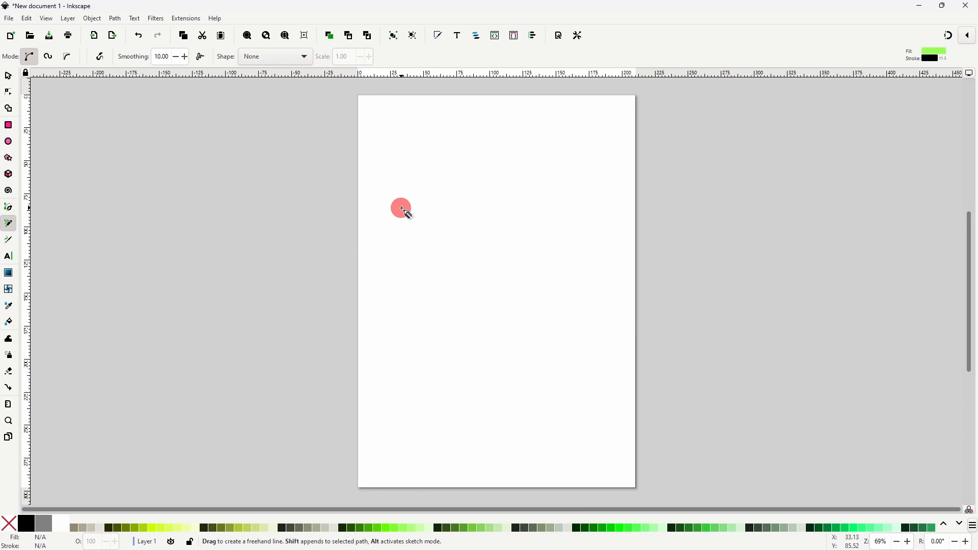
drag(402, 208, 441, 168)
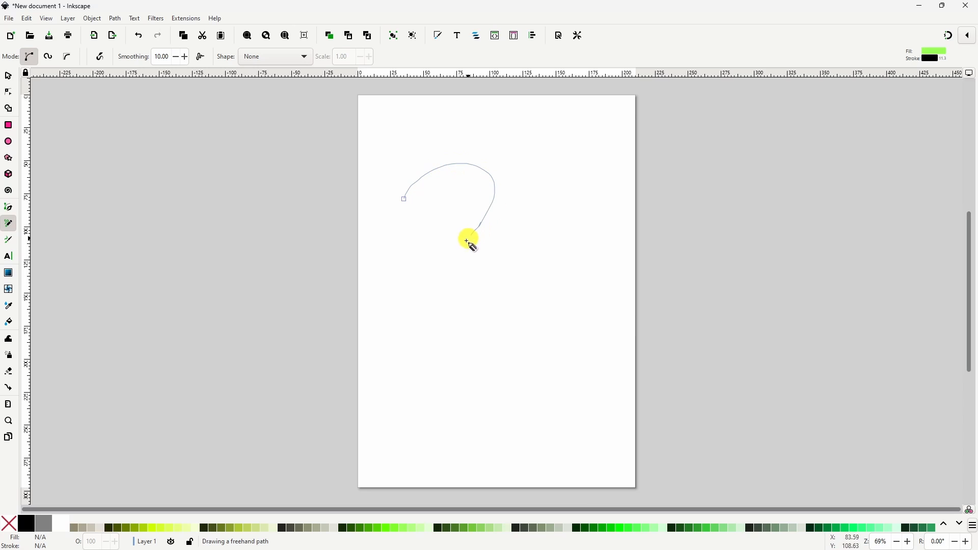
drag(560, 218, 560, 184)
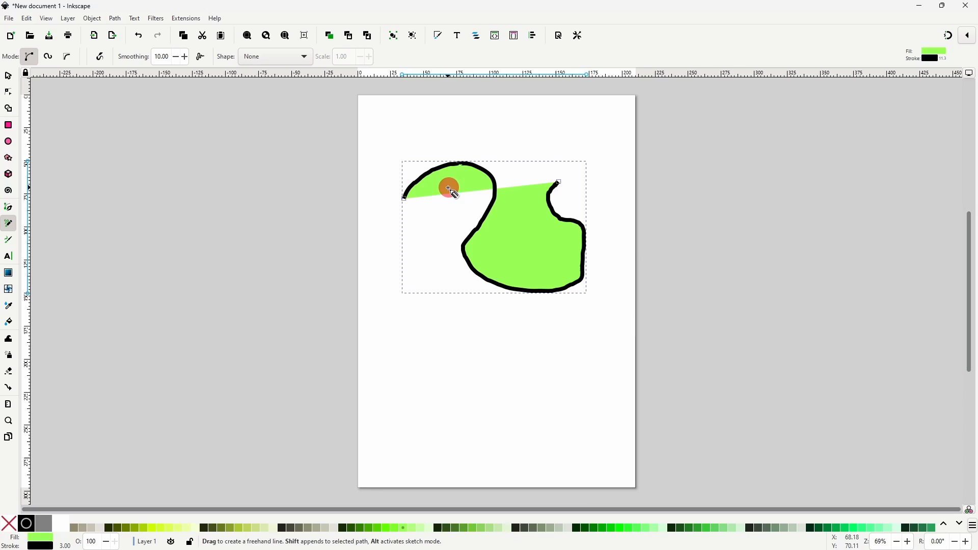
Draw a freehand curve about 151 mm wide below the first at Pencil smoothing 50, and display the nodes of both paths.
right_click(164, 57)
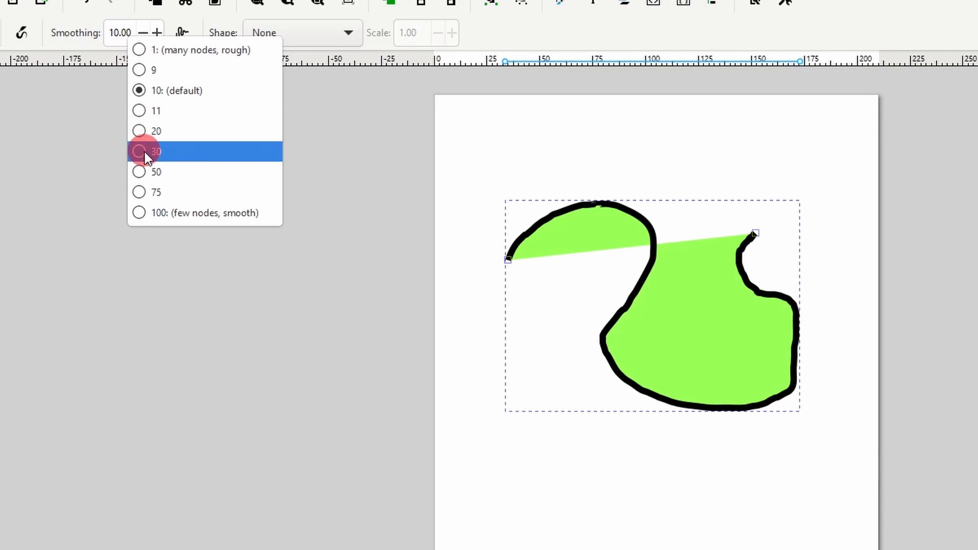
click(148, 171)
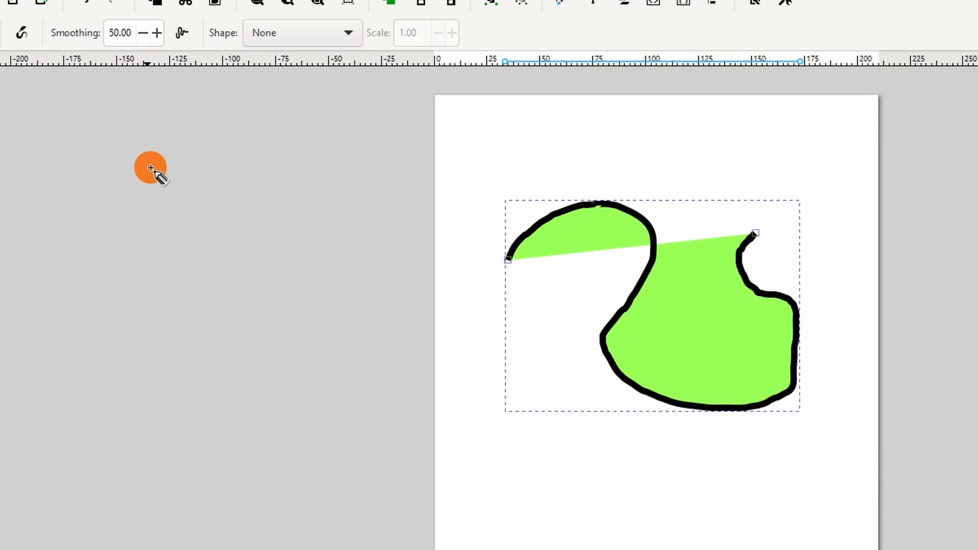
drag(491, 484, 587, 454)
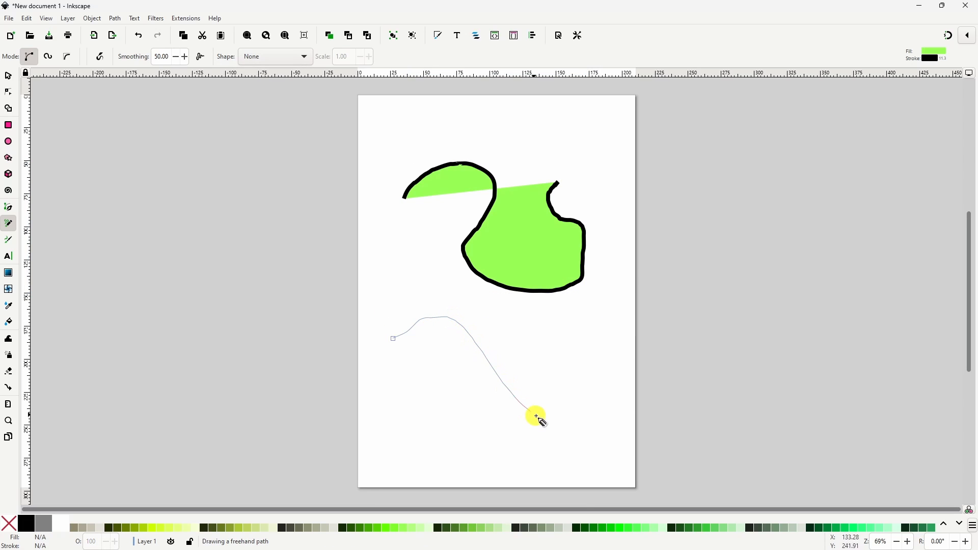
drag(595, 376, 590, 360)
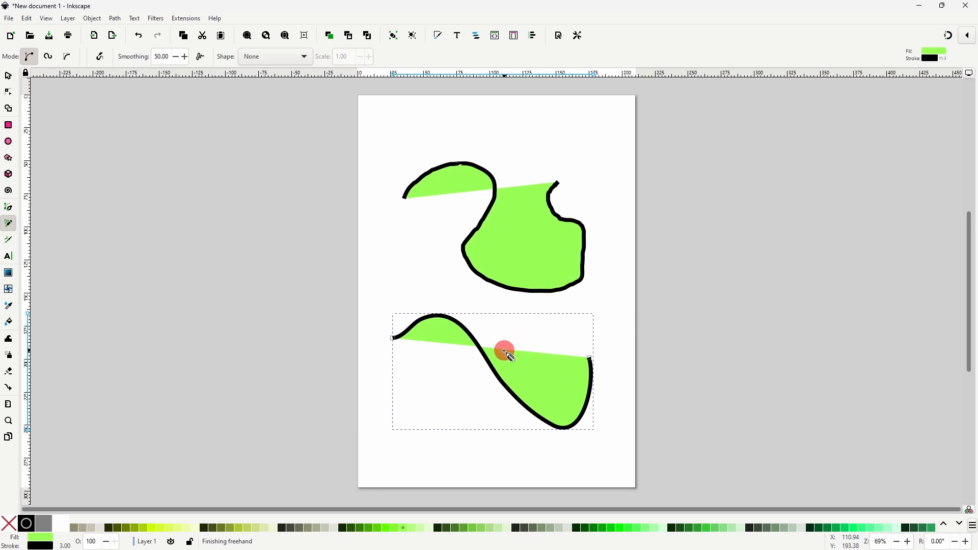
click(9, 95)
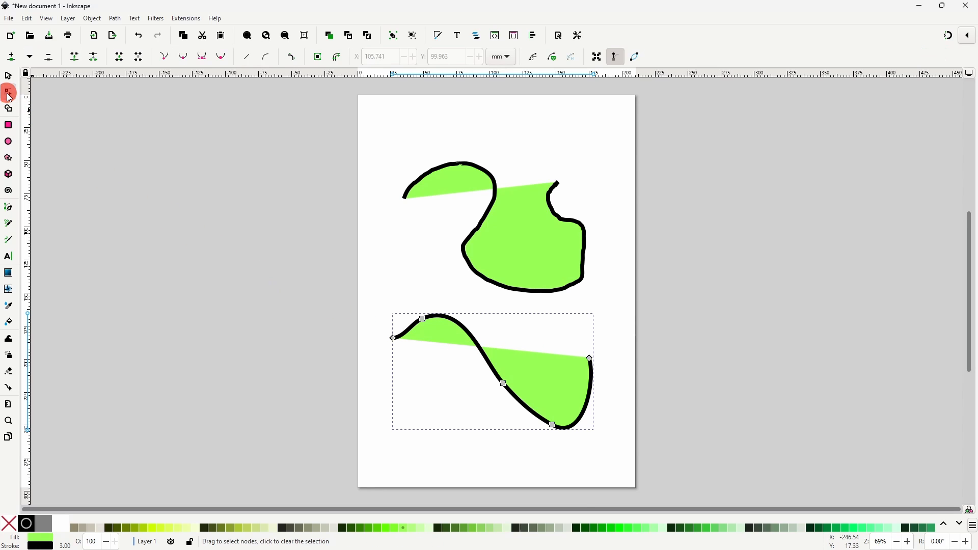
click(546, 255)
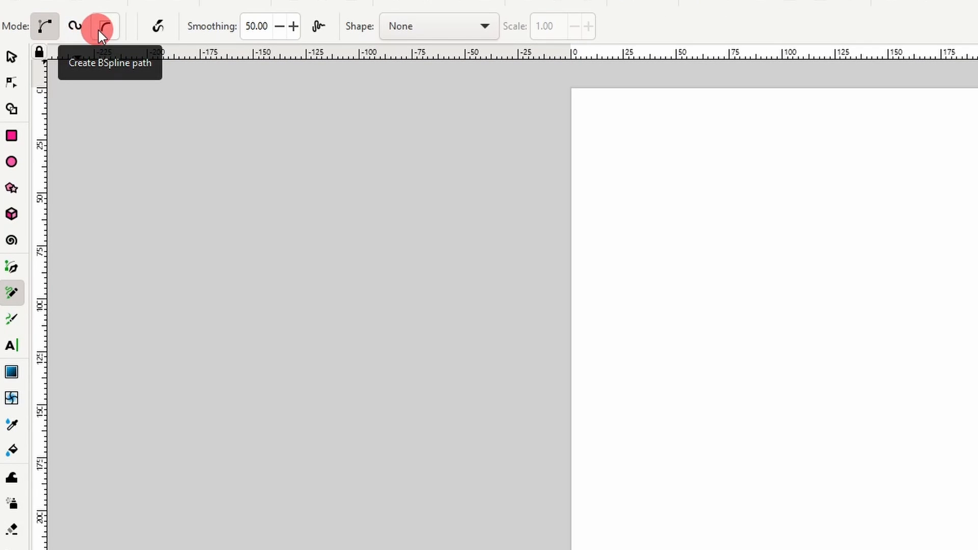
Enable the Pencil tool's pressure input, draw a wavy stroke about 160 mm wide with Round caps, and undo the stroke.
click(159, 26)
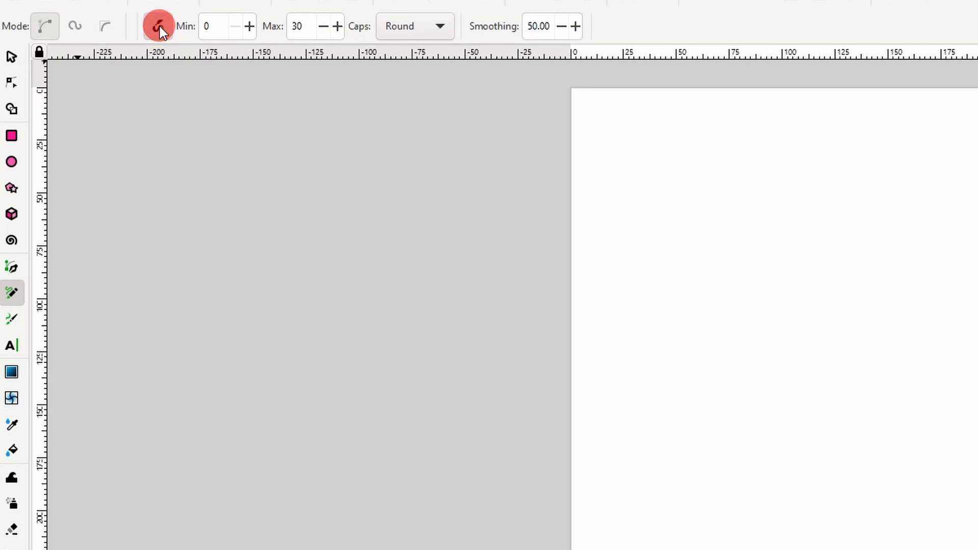
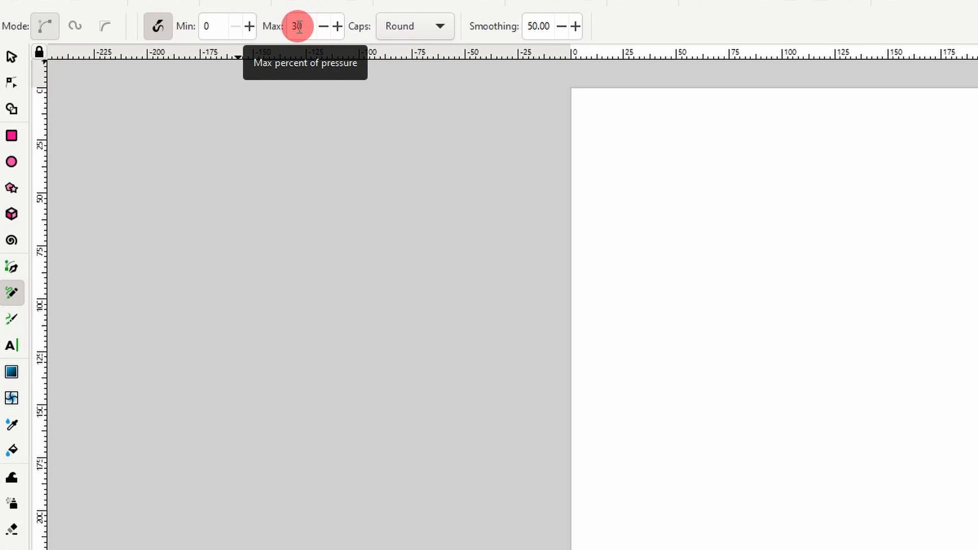
mouse_move(617, 199)
mouse_down()
mouse_move(740, 230)
mouse_move(876, 345)
mouse_up()
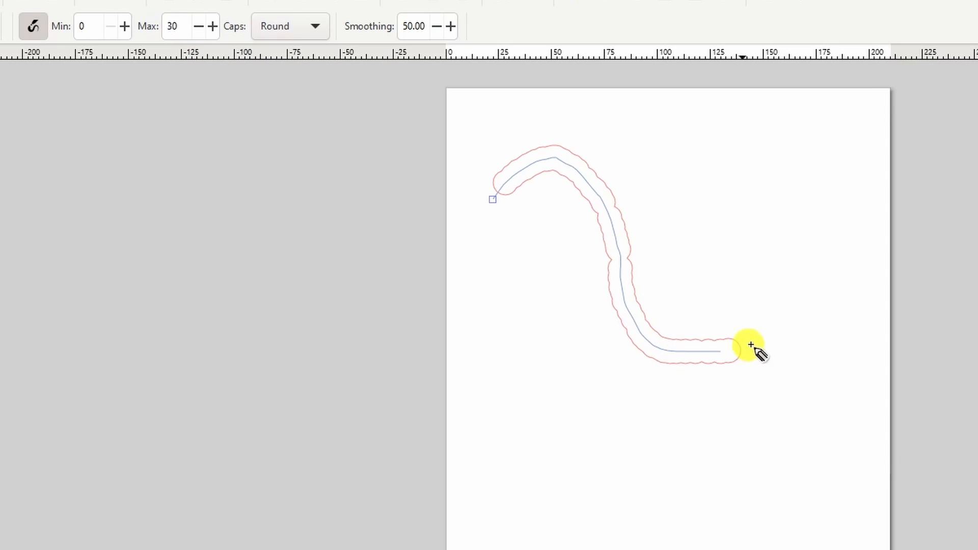
mouse_move(751, 345)
mouse_down()
mouse_move(806, 262)
mouse_move(769, 241)
mouse_move(731, 263)
mouse_up()
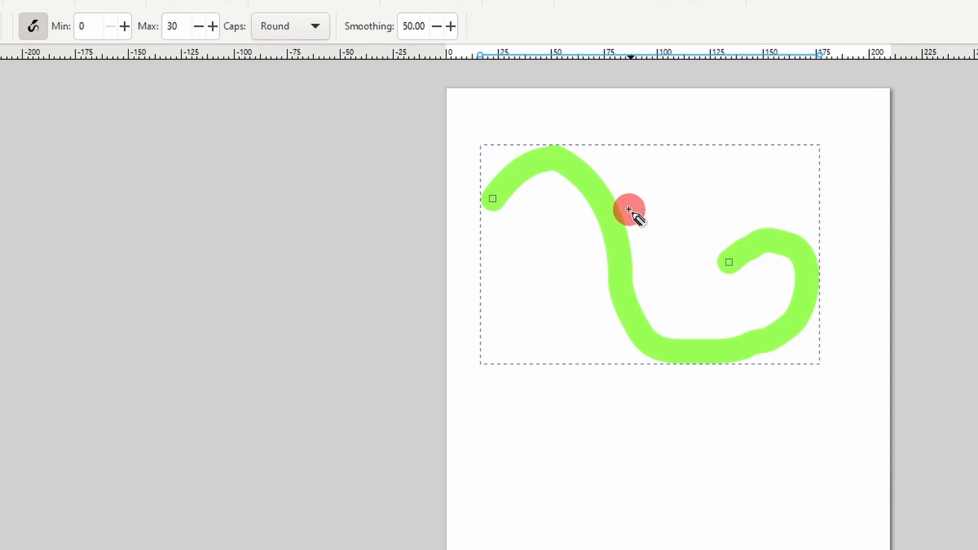
key(ctrl+z)
Set the Pencil caps to Peak, draw a pressure stroke across the page, and undo the stroke.
click(284, 26)
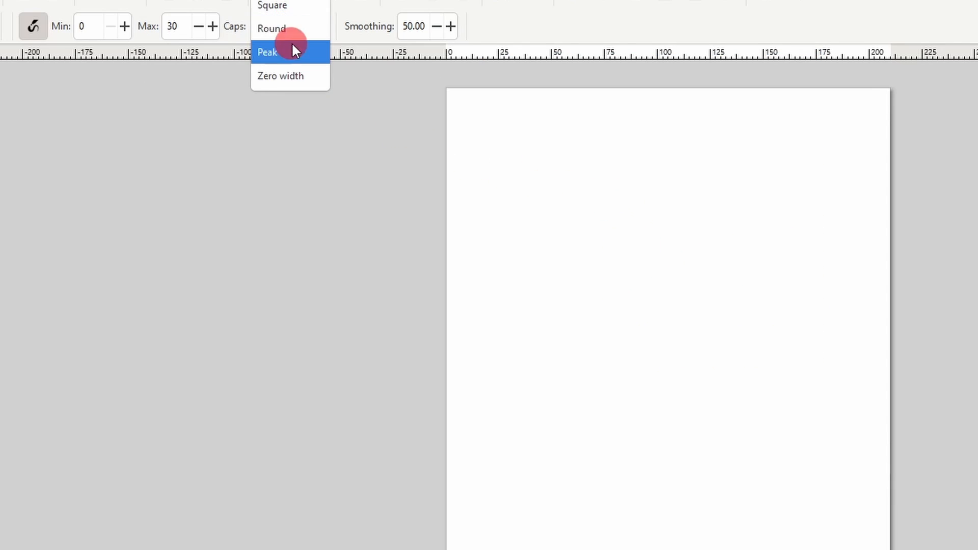
click(301, 56)
mouse_move(508, 268)
mouse_down()
mouse_move(572, 249)
mouse_move(618, 411)
mouse_move(740, 506)
mouse_move(783, 404)
mouse_move(749, 338)
mouse_up()
key(ctrl+z)
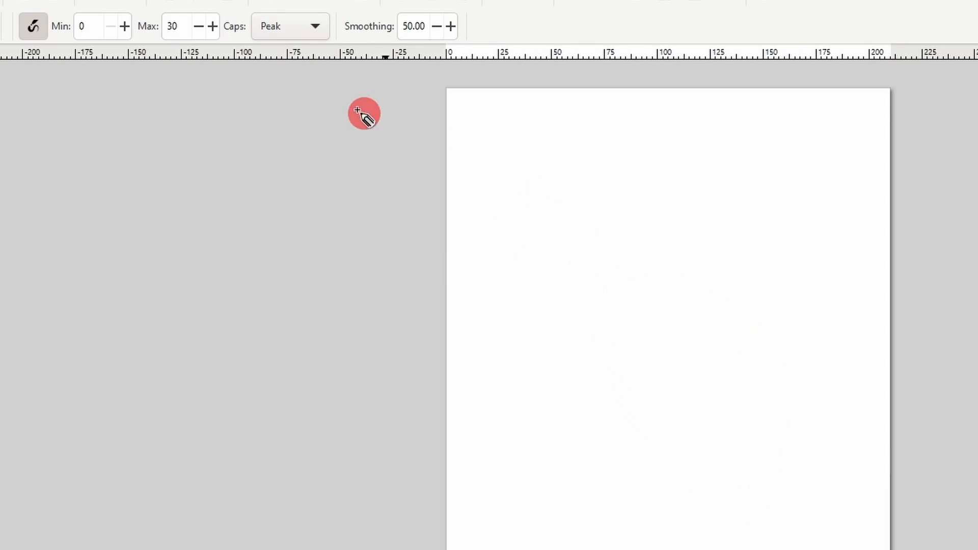
Draw a pressure stroke about 152 mm wide with the Pencil tool's Butt caps.
click(286, 36)
click(289, 19)
mouse_move(513, 251)
mouse_down()
mouse_move(645, 224)
mouse_move(634, 385)
mouse_move(712, 512)
mouse_move(808, 454)
mouse_move(813, 391)
mouse_up()
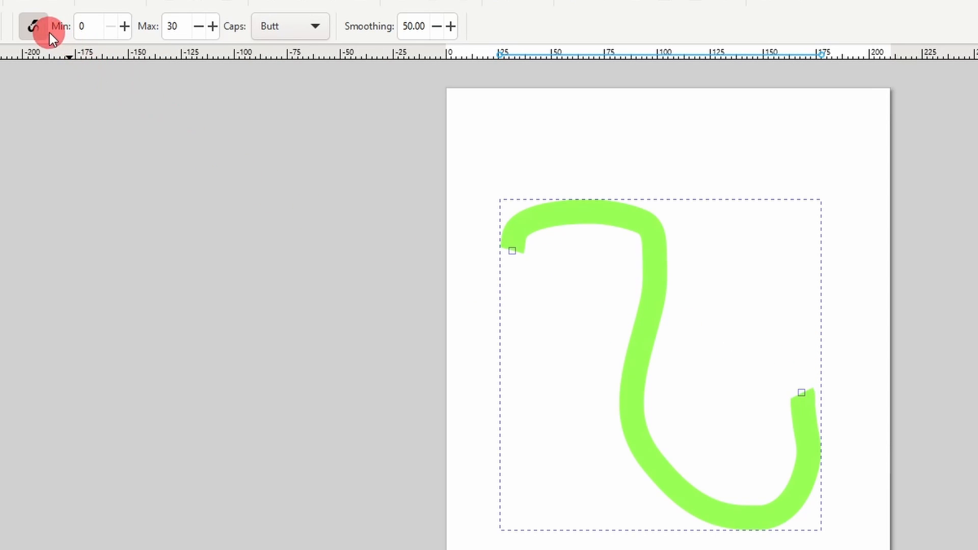
Turn off the Pencil tool's pressure input and view its stroke shape options.
click(35, 30)
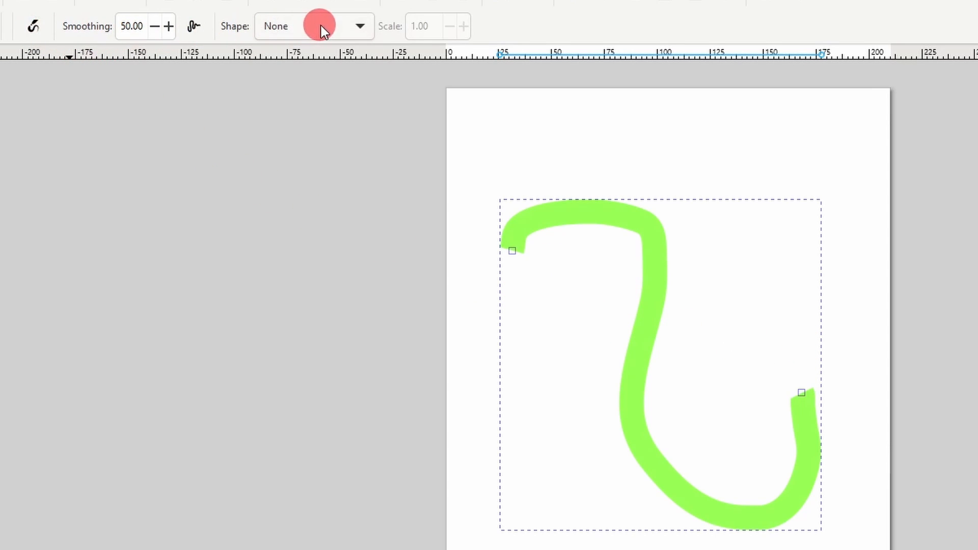
click(338, 25)
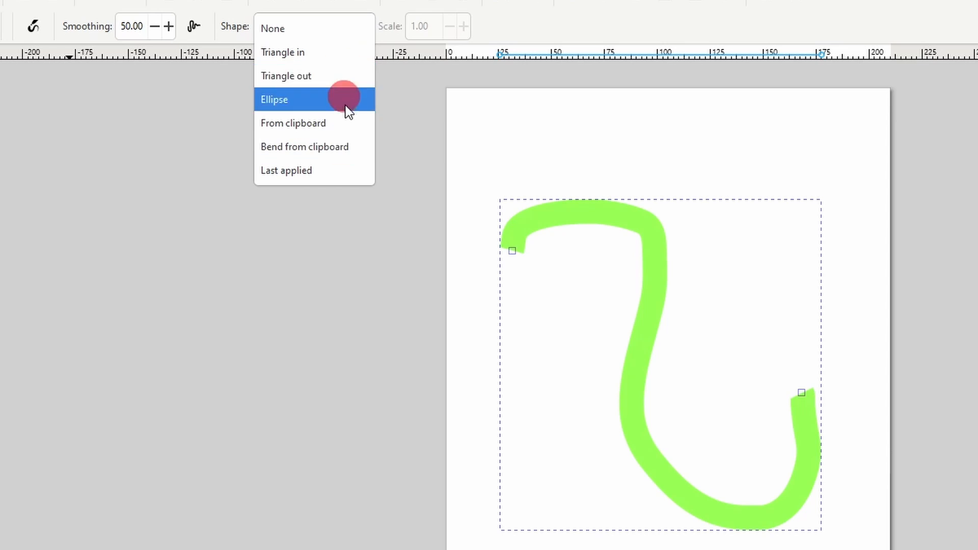
click(356, 31)
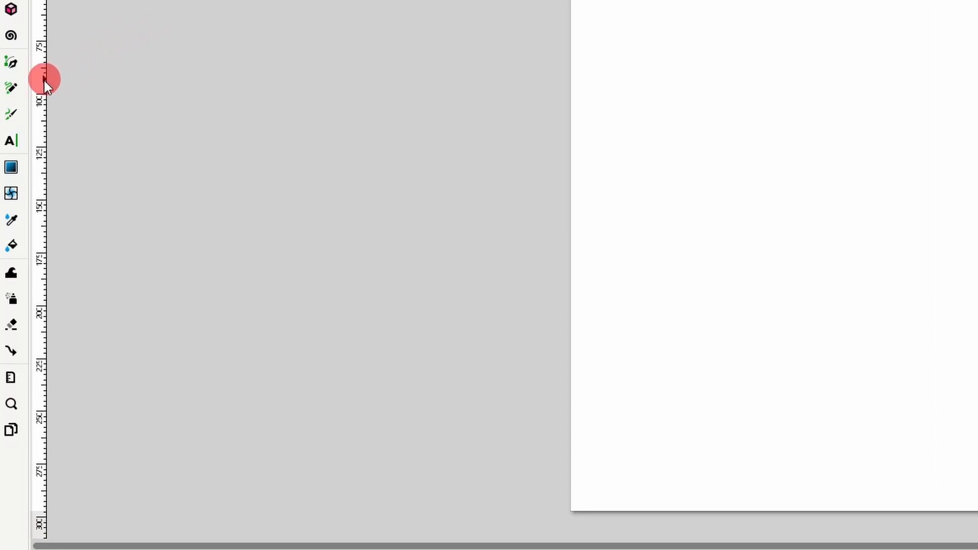
Draw a blue letter A about 136 mm wide with the Calligraphy tool at 15 mm width, and undo its strokes.
click(12, 117)
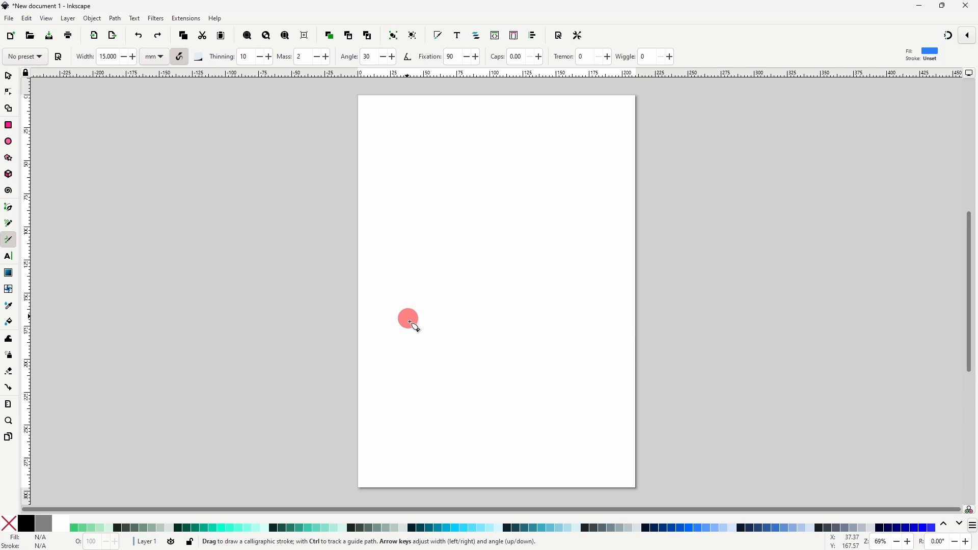
drag(651, 258, 764, 27)
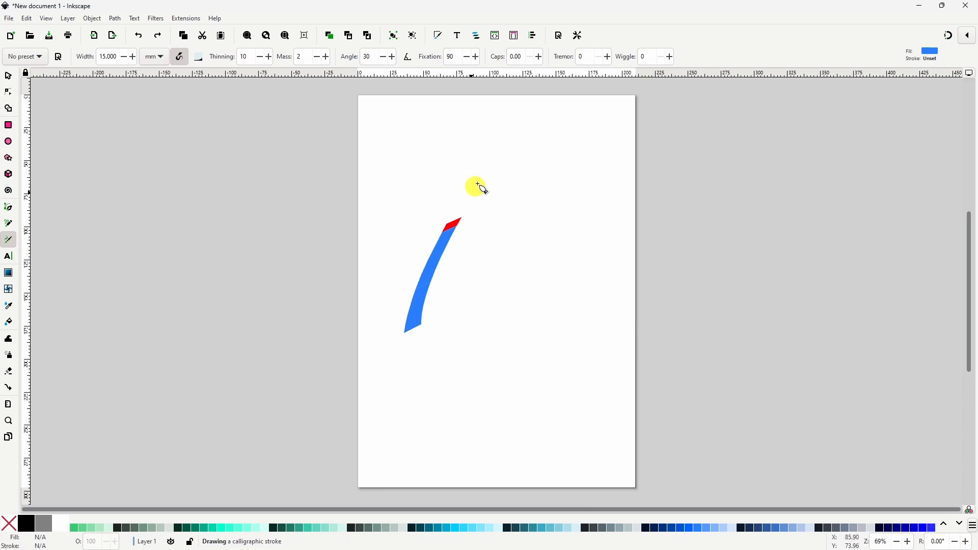
drag(478, 185, 581, 323)
drag(410, 258, 575, 247)
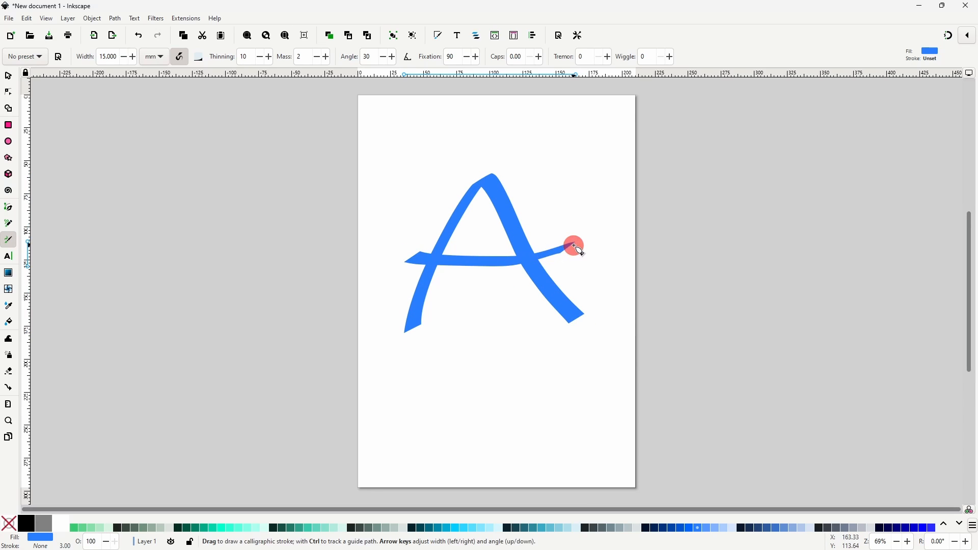
key(ctrl+z)
key(ctrl+z)
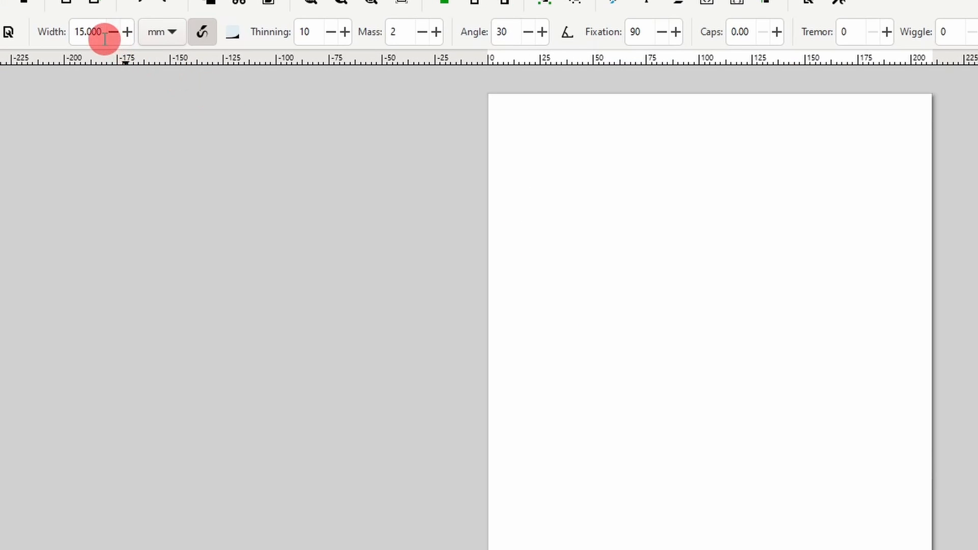
Set the Calligraphy tool's width to 30 mm, draw a stroke across the page, and undo the stroke.
right_click(102, 38)
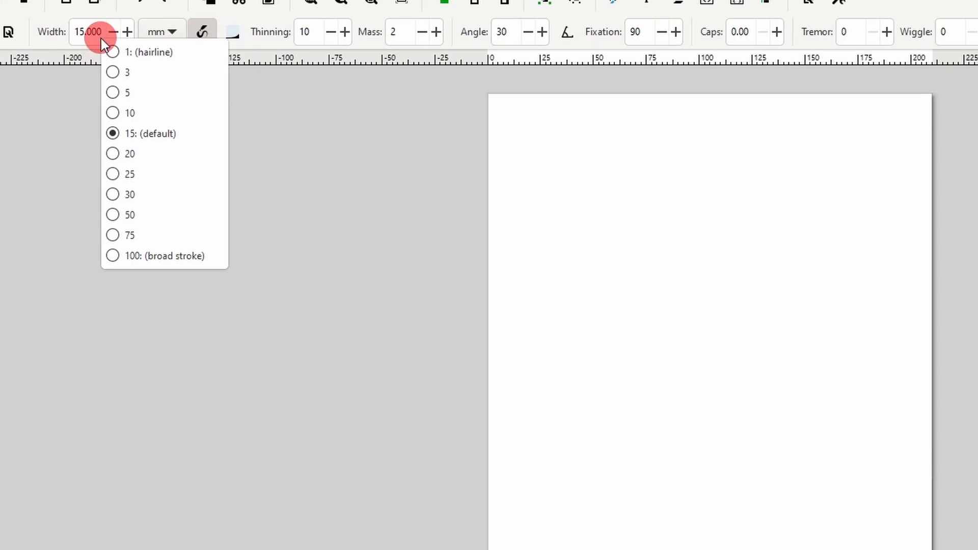
click(139, 197)
mouse_move(569, 323)
mouse_down()
mouse_move(618, 241)
mouse_move(653, 380)
mouse_move(774, 499)
mouse_move(801, 310)
mouse_up()
key(ctrl+z)
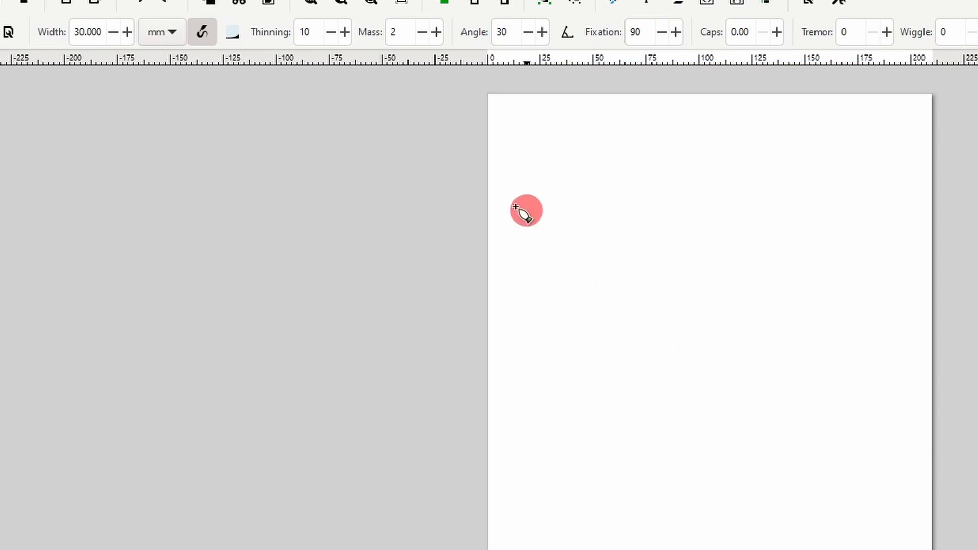
Set the Calligraphy tool's width to 8 mm, draw a curved stroke on the page, and delete it.
right_click(100, 33)
click(118, 127)
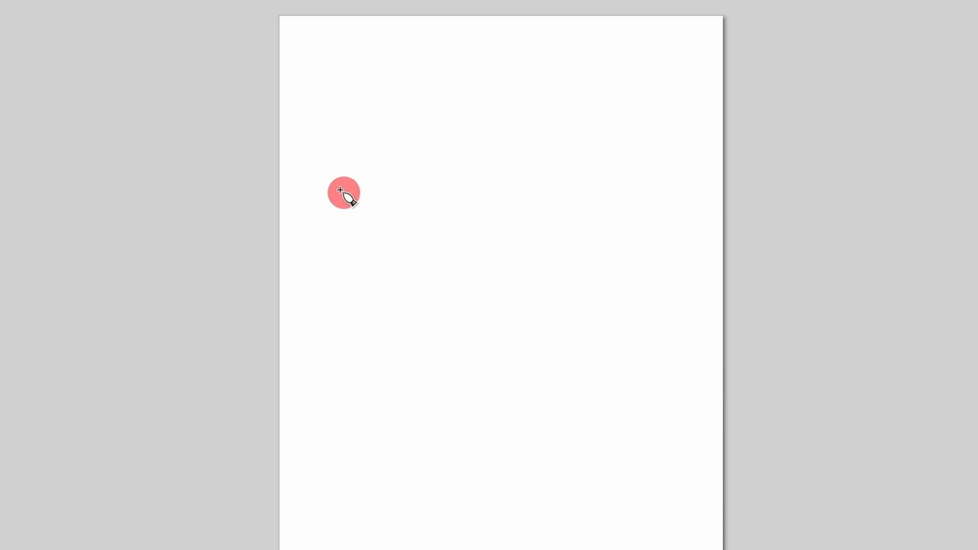
drag(484, 250, 568, 204)
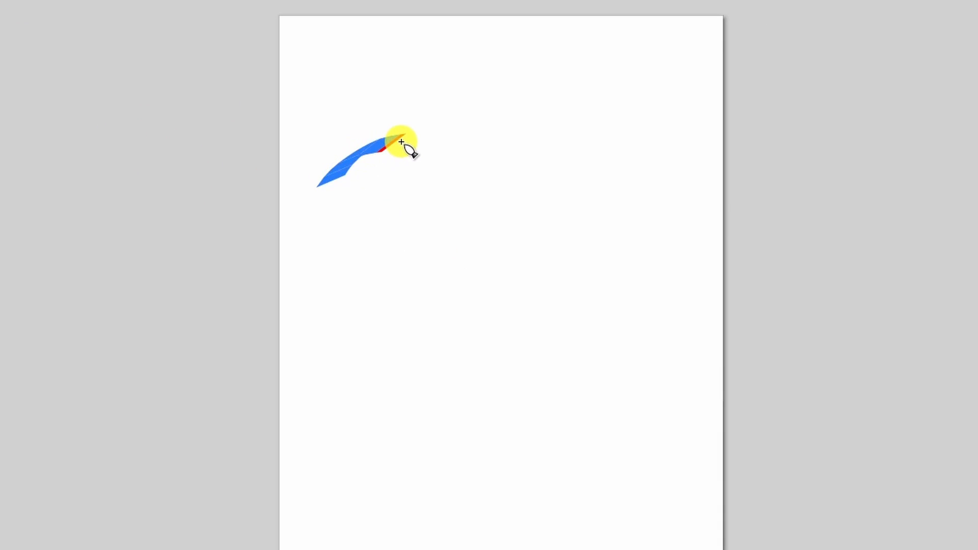
mouse_move(414, 145)
mouse_down()
mouse_move(469, 169)
mouse_move(536, 262)
mouse_move(638, 325)
mouse_move(649, 366)
mouse_move(620, 448)
mouse_move(589, 469)
mouse_move(525, 479)
mouse_move(473, 476)
mouse_move(433, 455)
mouse_move(390, 384)
mouse_move(401, 308)
mouse_move(432, 300)
mouse_up()
key(Delete)
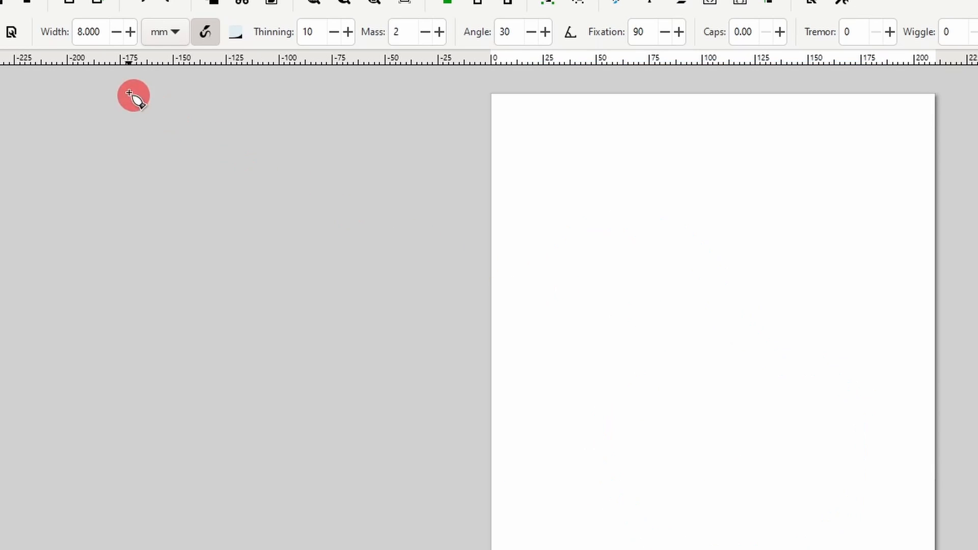
Set the Calligraphy width to 15 mm and draw a stroke across the gradient rectangle with background lightness tracing turned on.
right_click(81, 37)
click(129, 174)
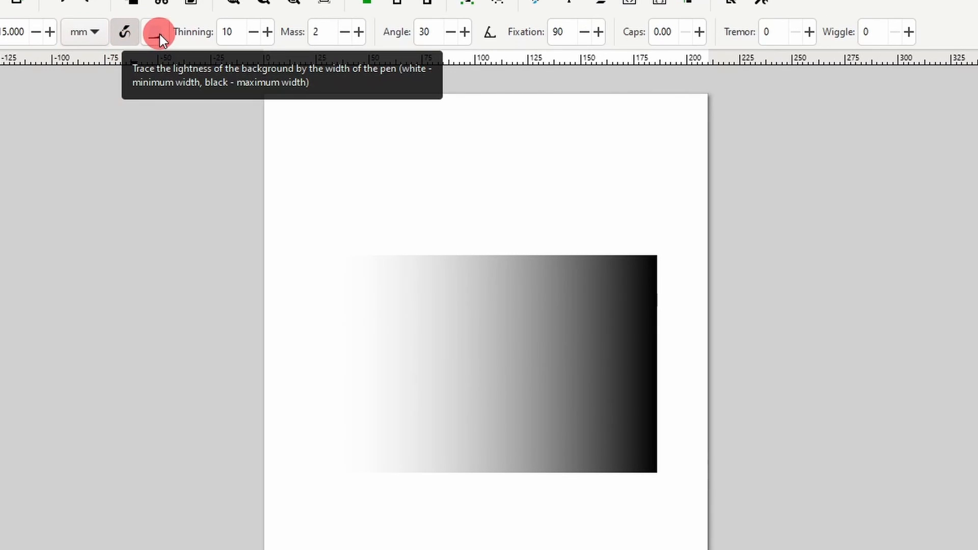
click(160, 34)
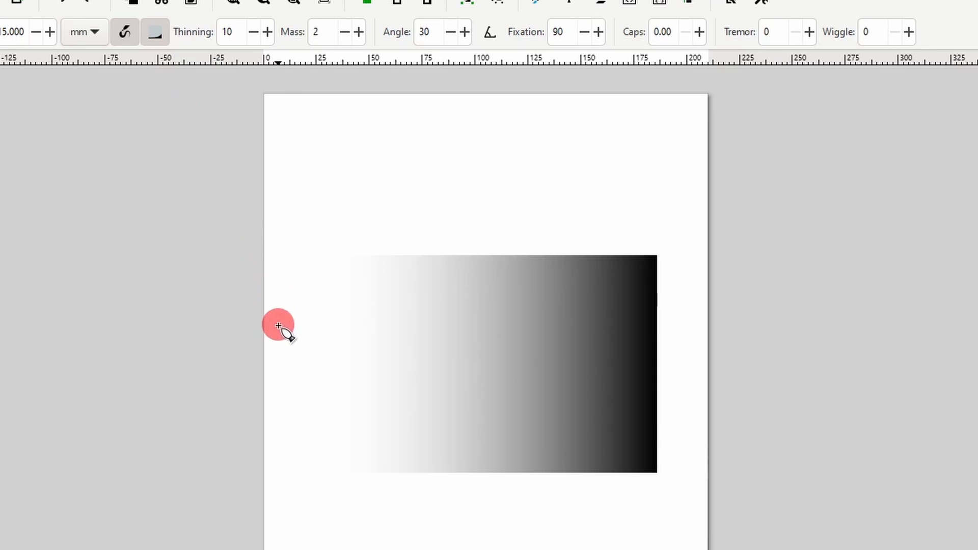
mouse_move(280, 329)
mouse_down()
mouse_move(344, 326)
mouse_move(379, 348)
mouse_up()
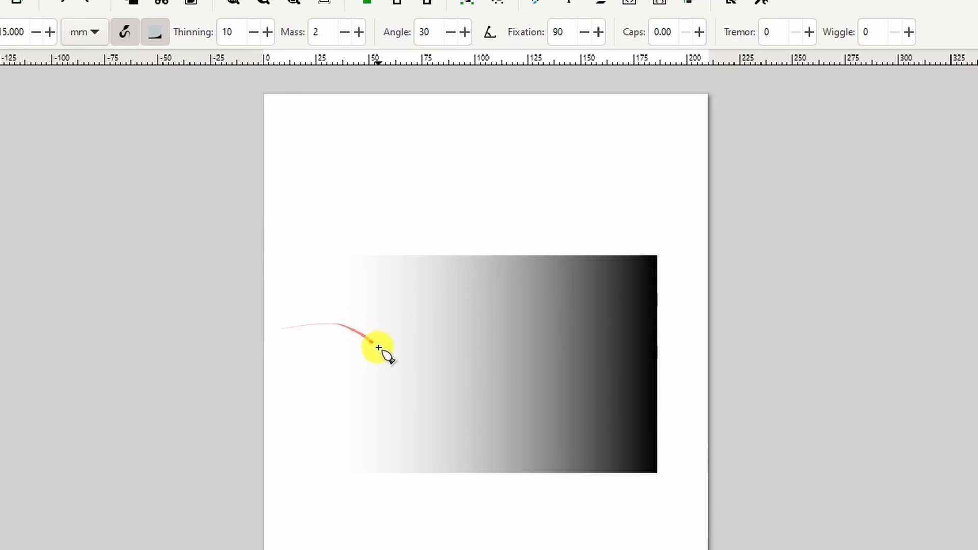
mouse_move(427, 380)
mouse_down()
mouse_move(557, 406)
mouse_move(637, 381)
mouse_move(684, 420)
mouse_up()
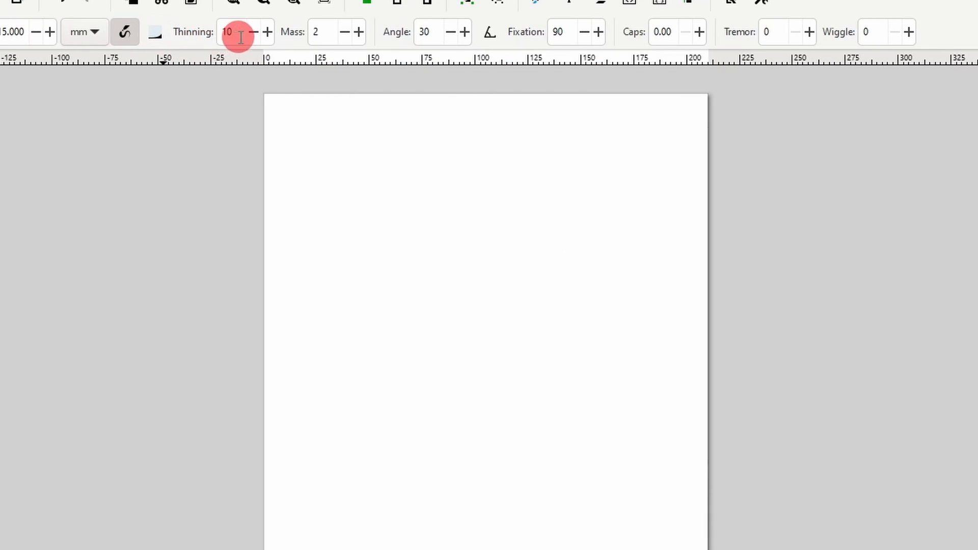
Set the Calligraphy tool's Thinning to 40, draw a stroke across the page, and undo the stroke.
right_click(241, 37)
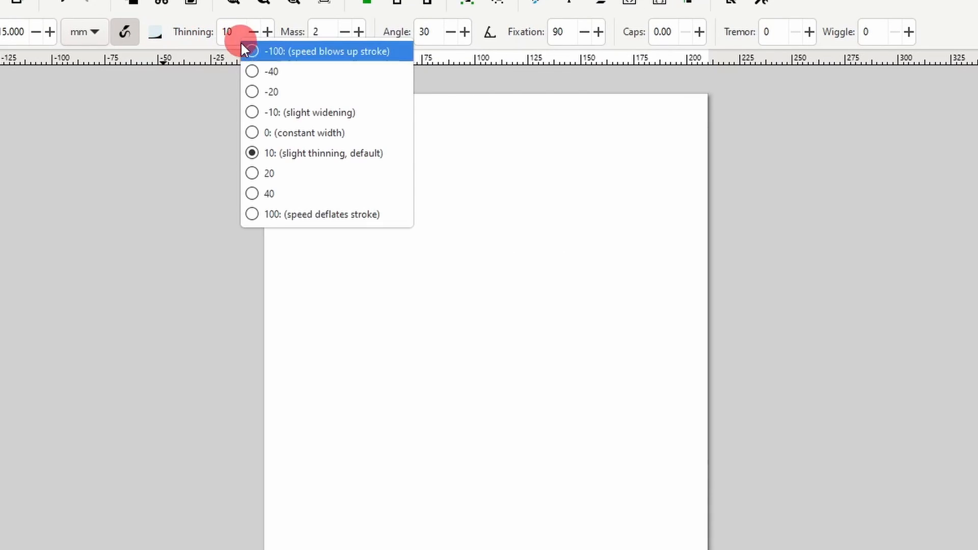
click(264, 188)
mouse_move(297, 242)
mouse_down()
mouse_move(374, 231)
mouse_move(662, 422)
mouse_up()
key(ctrl+z)
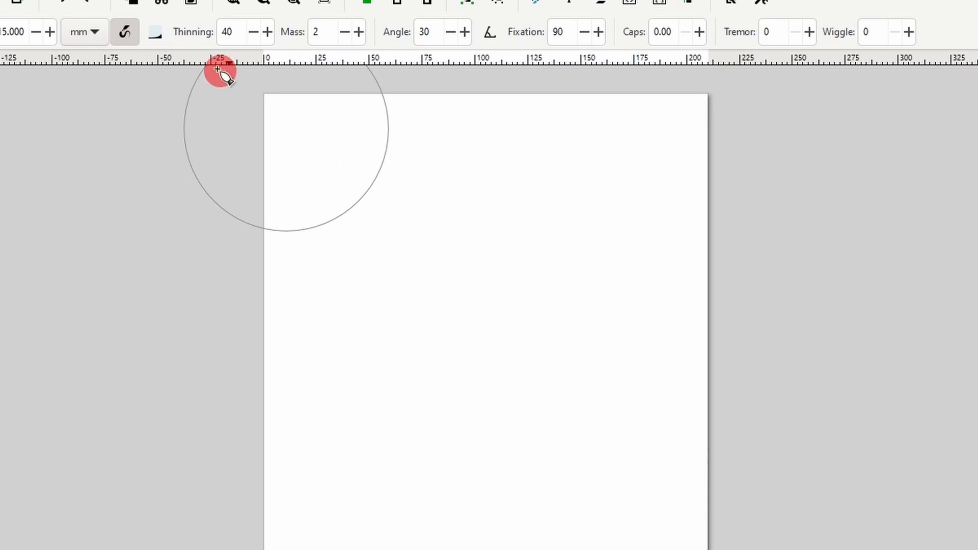
Test a stroke with Thinning at -40, undo it, and reset Thinning to 10.
right_click(229, 34)
click(241, 66)
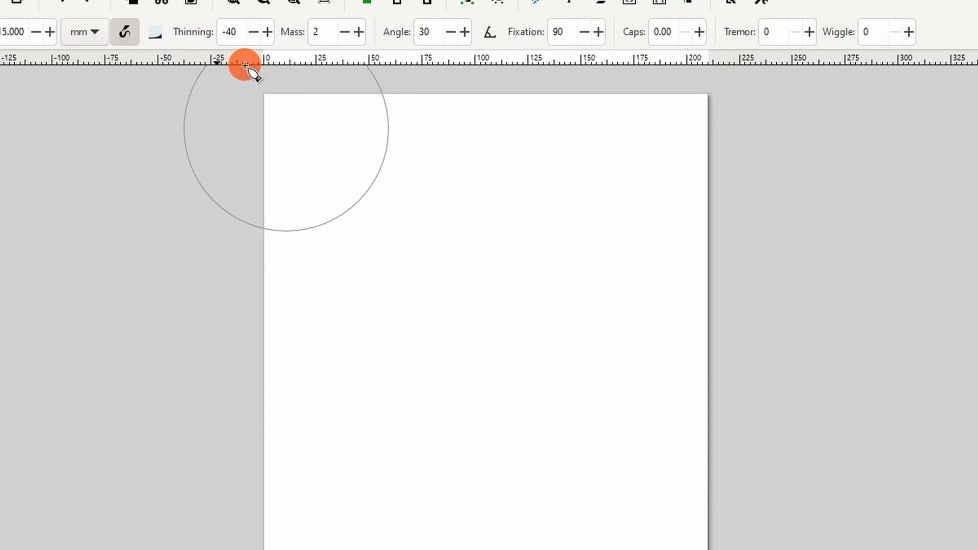
mouse_move(324, 246)
mouse_down()
mouse_move(399, 264)
mouse_move(635, 417)
mouse_move(601, 343)
mouse_up()
key(ctrl+z)
right_click(228, 33)
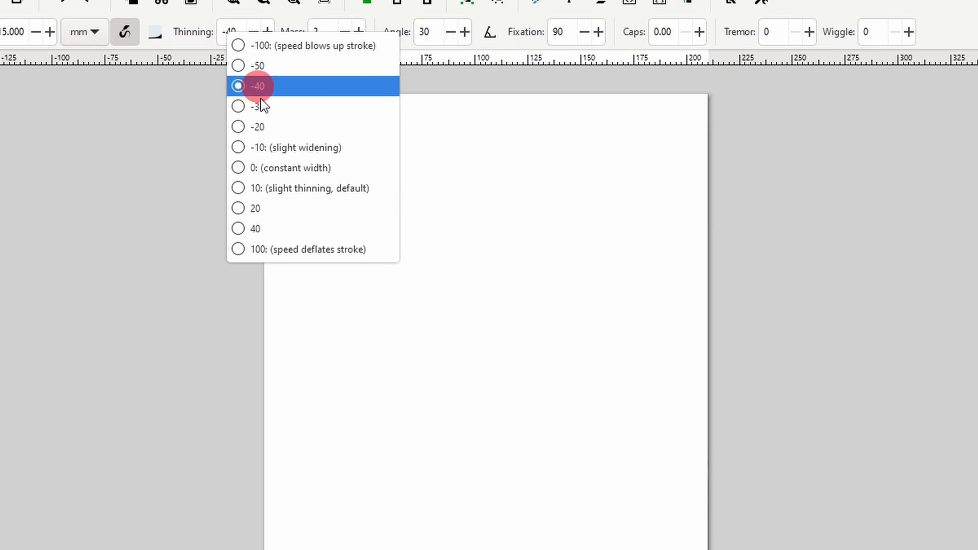
click(279, 198)
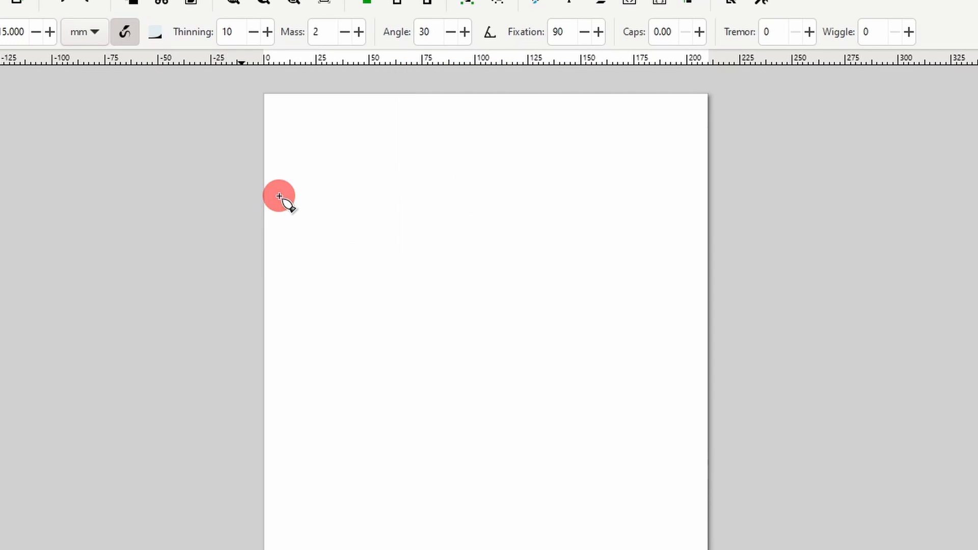
Test a winding stroke with Mass at 50, delete it, and reset Mass to 2.
right_click(318, 34)
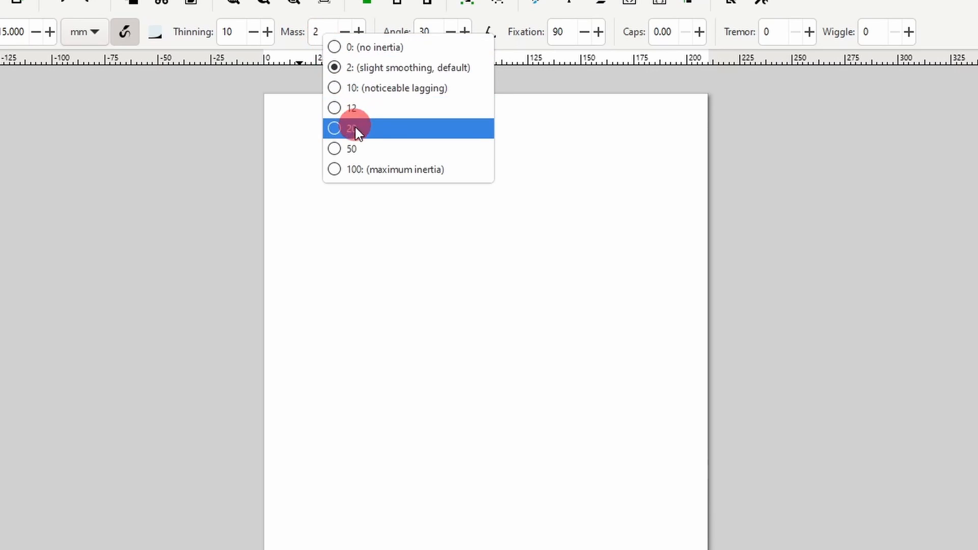
click(357, 148)
mouse_move(324, 212)
mouse_down()
mouse_move(398, 197)
mouse_move(484, 215)
mouse_move(559, 288)
mouse_move(548, 382)
mouse_move(434, 452)
mouse_move(311, 549)
mouse_up()
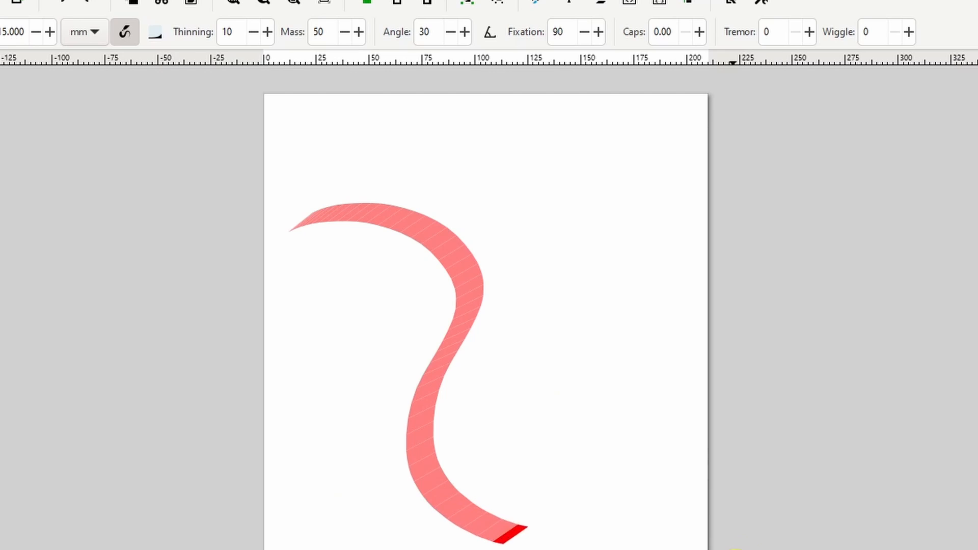
drag(733, 549, 788, 420)
key(Delete)
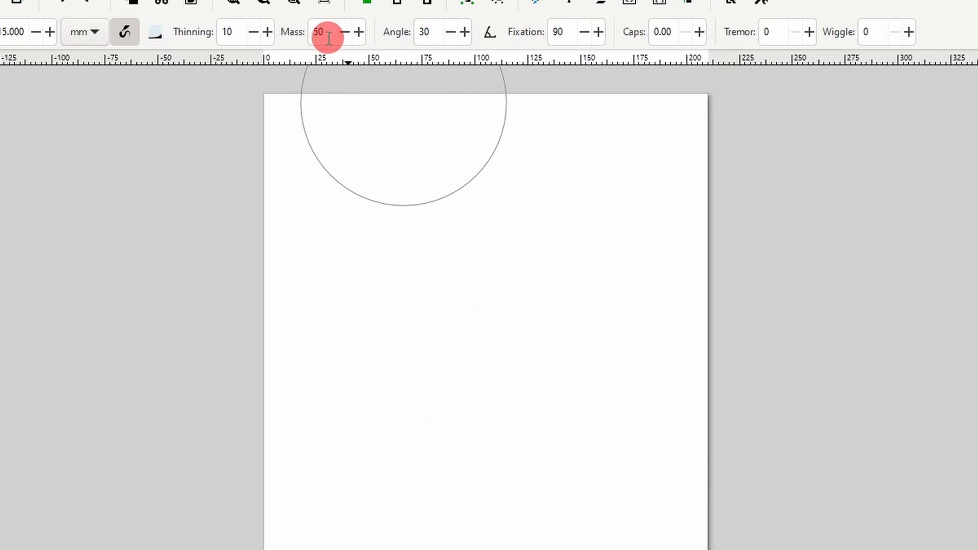
click(328, 38)
click(346, 71)
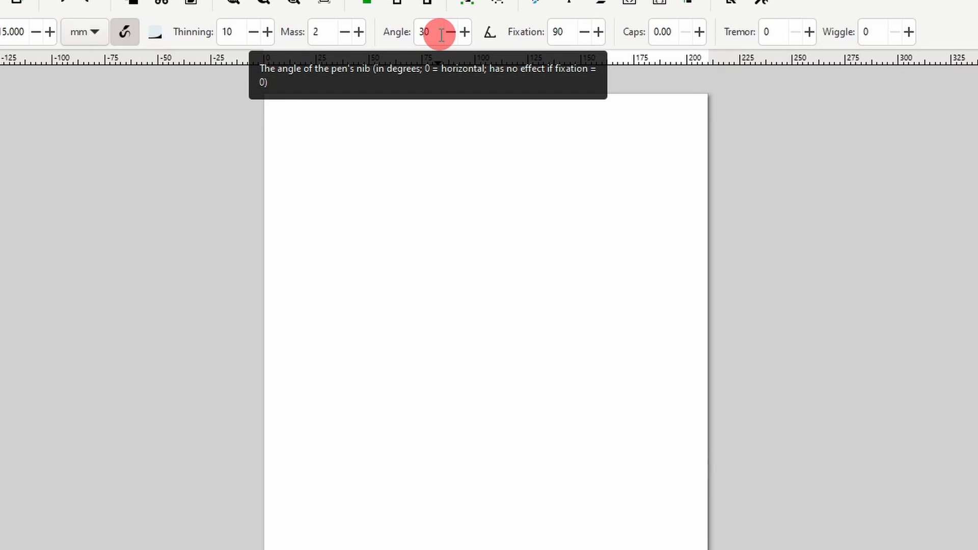
Draw a stroke about 142 mm wide that rises at the 30-degree nib angle, and delete it.
drag(331, 383, 394, 386)
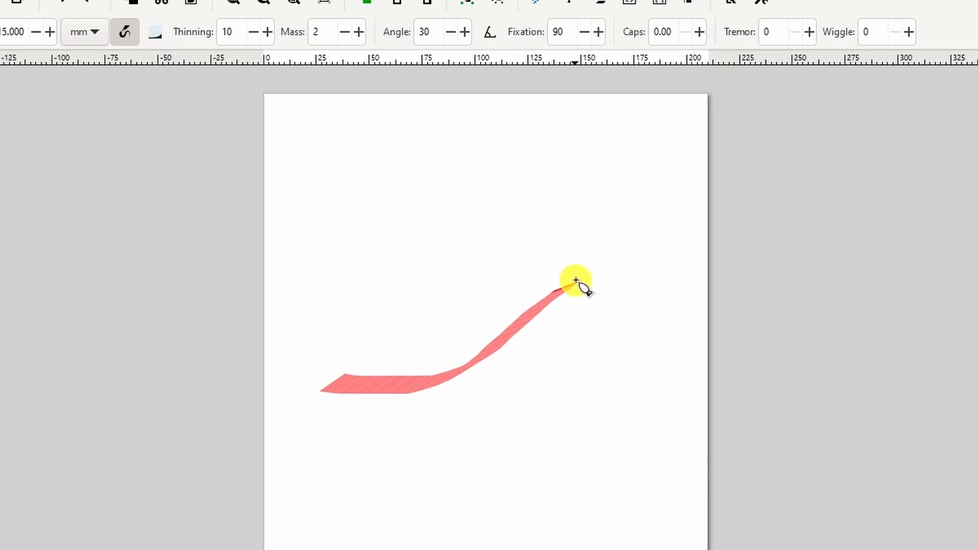
drag(605, 252, 610, 249)
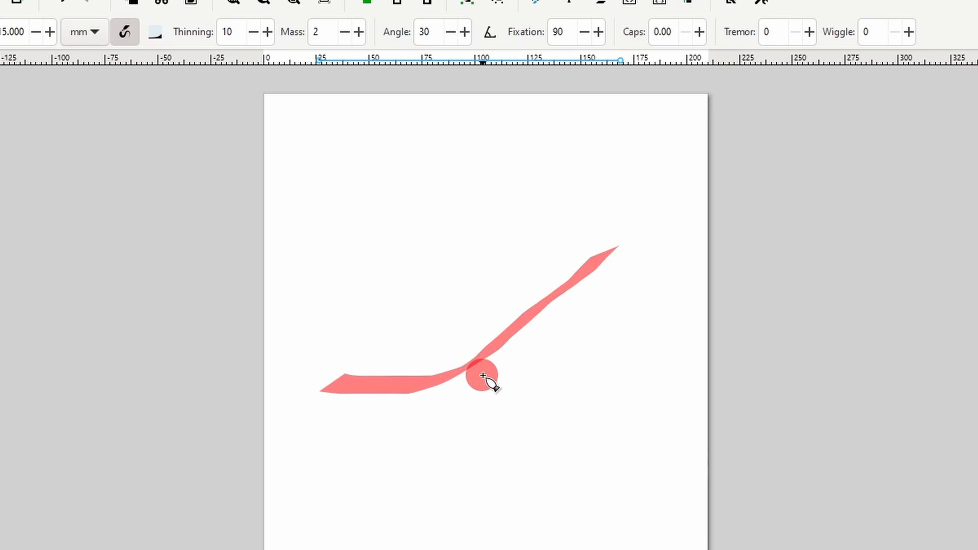
key(Delete)
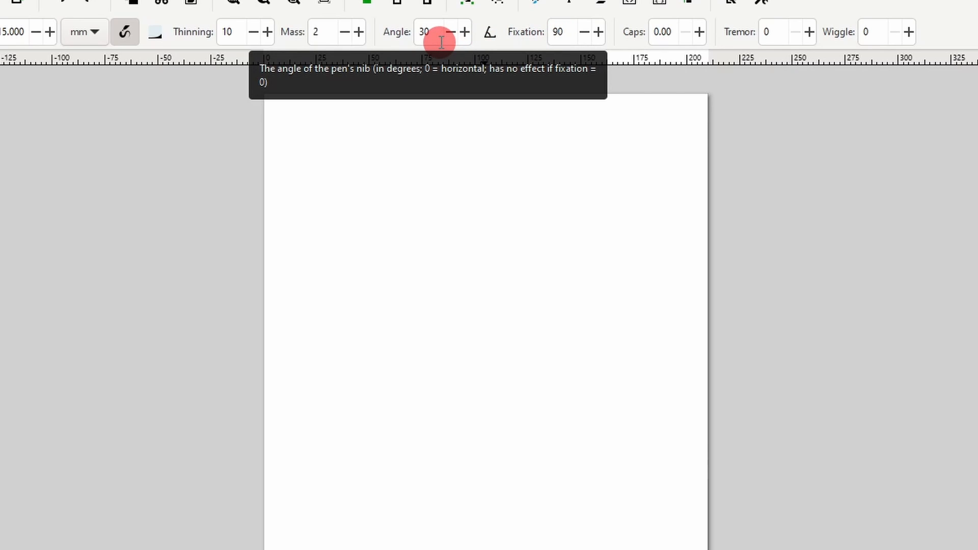
Test a stroke with Fixation at 0, undo it, and reset Fixation to 90.
right_click(569, 34)
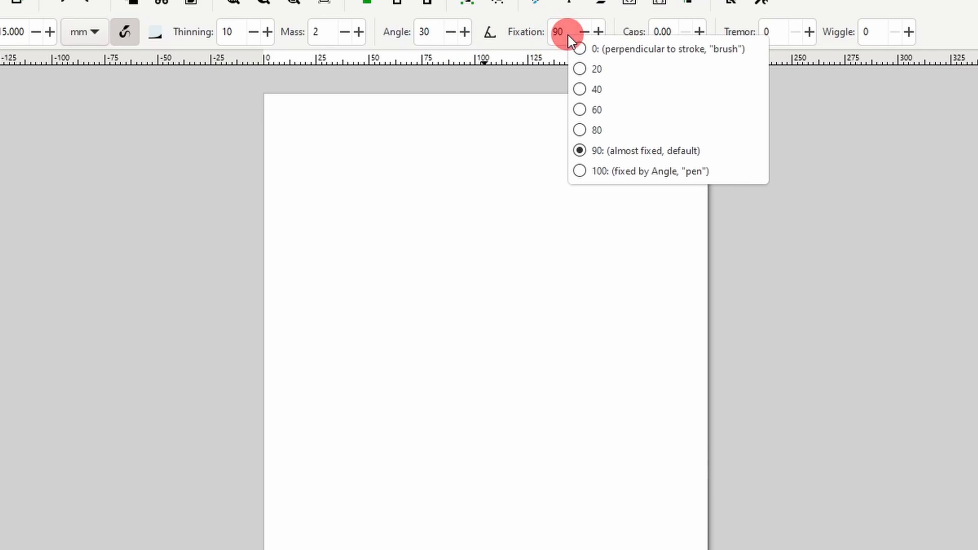
click(581, 46)
mouse_move(346, 278)
mouse_down()
mouse_move(469, 193)
mouse_move(537, 251)
mouse_move(500, 325)
mouse_move(430, 393)
mouse_move(437, 504)
mouse_move(508, 526)
mouse_move(601, 463)
mouse_move(576, 402)
mouse_move(532, 398)
mouse_move(527, 436)
mouse_move(489, 431)
mouse_up()
key(ctrl+z)
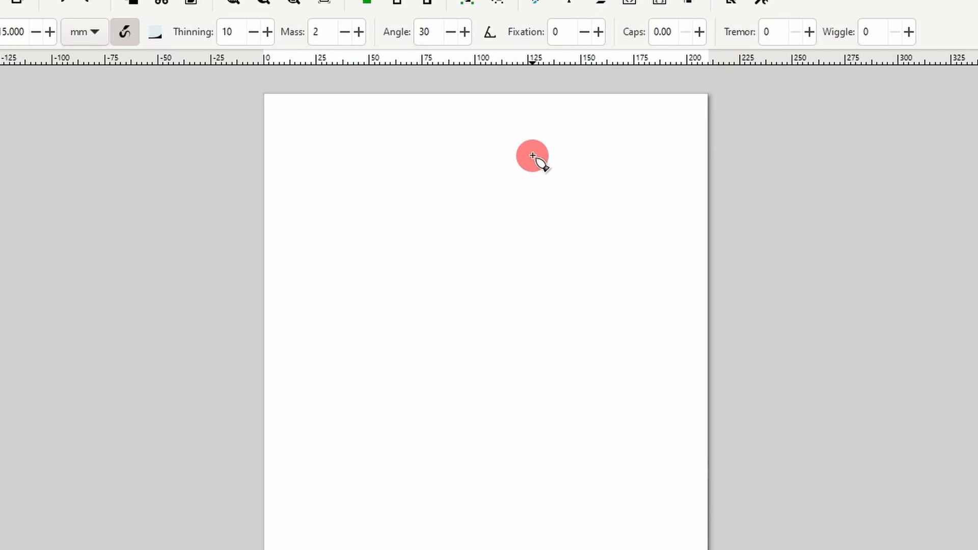
right_click(562, 38)
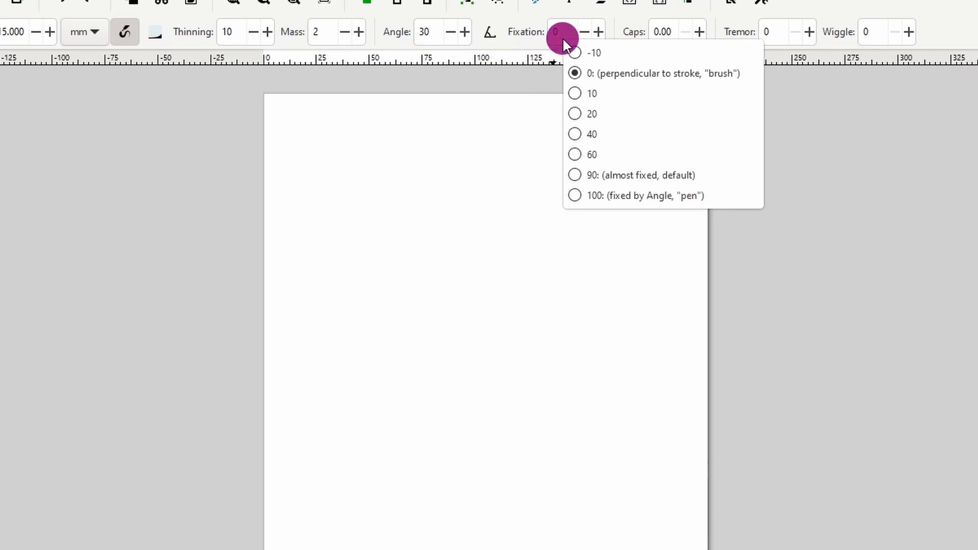
click(616, 172)
Set Caps to 1, draw a winding stroke about 124 mm wide, and undo the stroke.
right_click(662, 34)
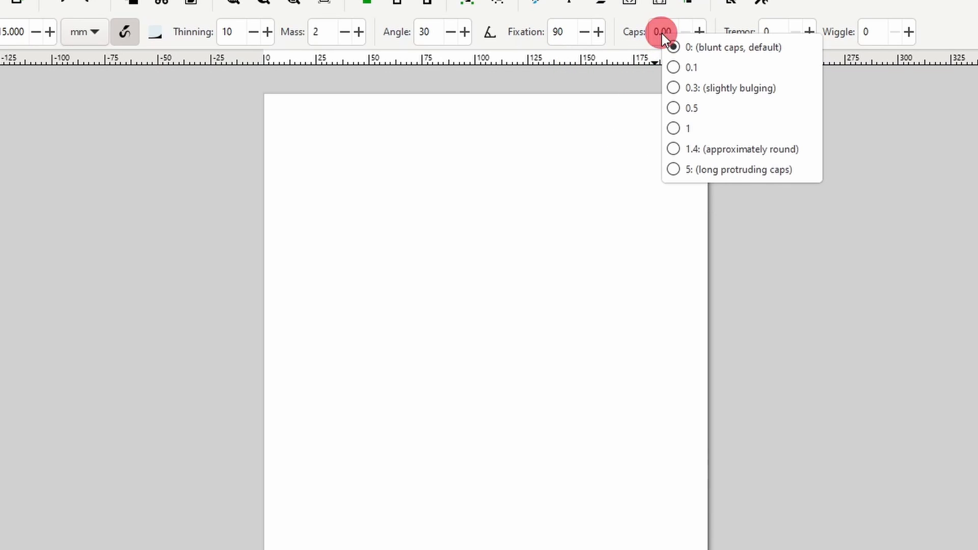
click(693, 133)
mouse_move(350, 246)
mouse_down()
mouse_move(419, 193)
mouse_move(542, 210)
mouse_move(583, 266)
mouse_move(548, 369)
mouse_move(442, 435)
mouse_move(476, 524)
mouse_move(576, 518)
mouse_up()
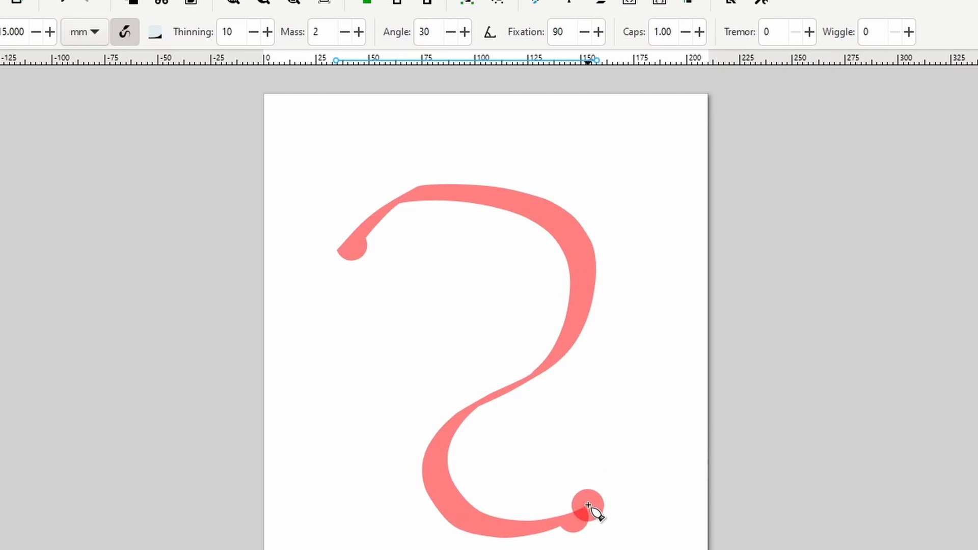
key(ctrl+z)
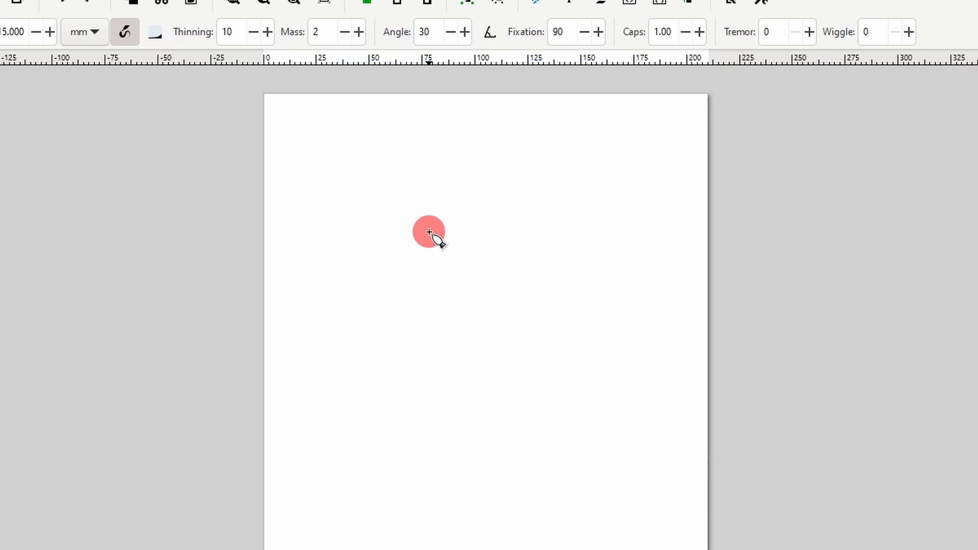
Test a capped stroke with Fixation at 0, undo it, and reset Fixation to 90 and Caps to 0.
right_click(565, 39)
click(575, 48)
mouse_move(388, 182)
mouse_down()
mouse_move(363, 319)
mouse_move(502, 330)
mouse_move(599, 292)
mouse_move(625, 392)
mouse_move(565, 483)
mouse_move(495, 493)
mouse_move(476, 438)
mouse_move(532, 407)
mouse_up()
key(ctrl+z)
right_click(557, 45)
click(625, 156)
right_click(664, 35)
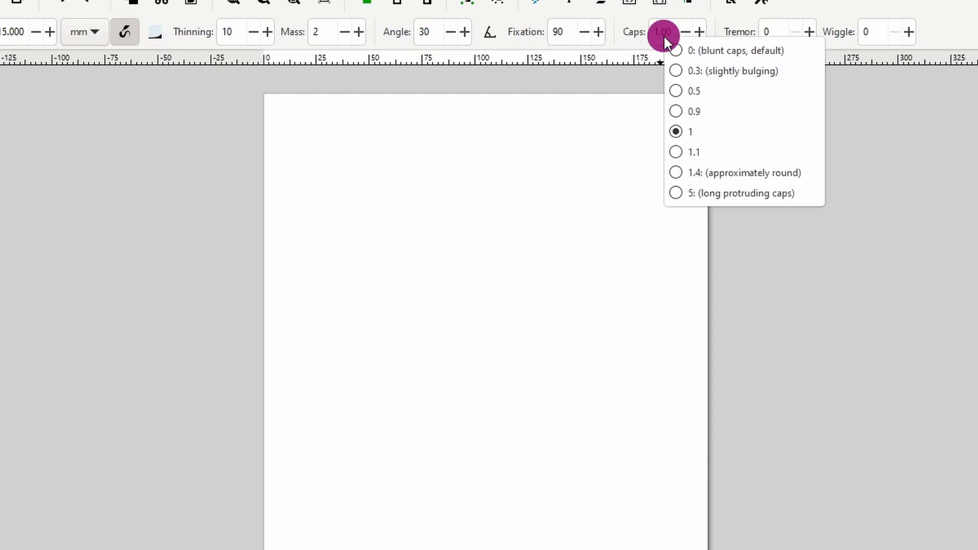
click(675, 50)
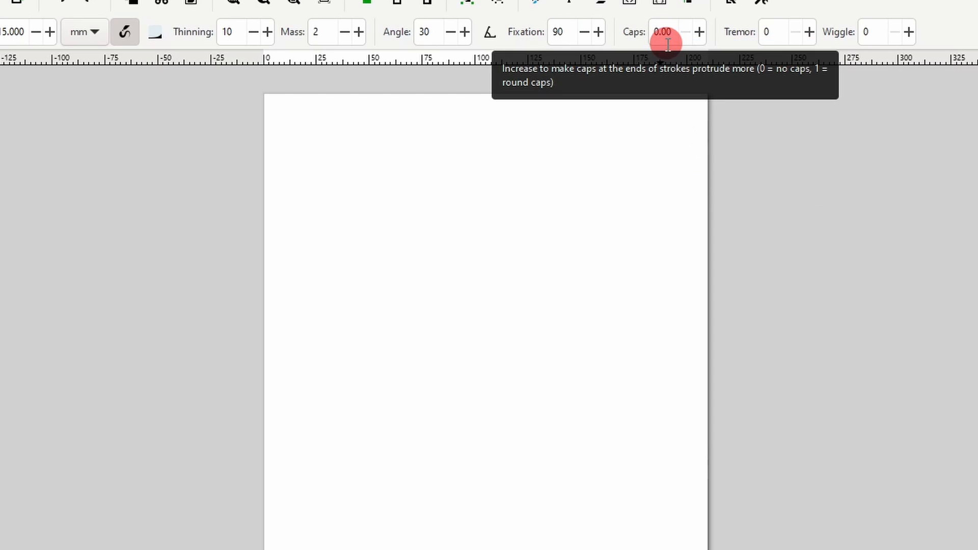
Test a stroke with Tremor at 20, undo it, and reset Tremor to 0.
right_click(771, 33)
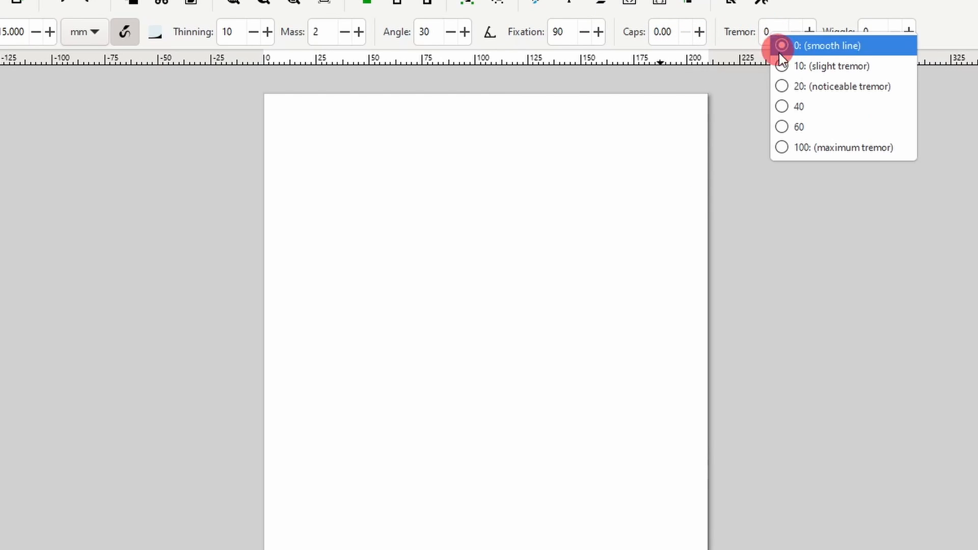
click(786, 85)
mouse_move(355, 254)
mouse_down()
mouse_move(409, 212)
mouse_move(512, 194)
mouse_move(552, 245)
mouse_move(477, 314)
mouse_move(438, 391)
mouse_move(510, 493)
mouse_move(602, 479)
mouse_move(640, 343)
mouse_move(614, 293)
mouse_up()
key(ctrl+z)
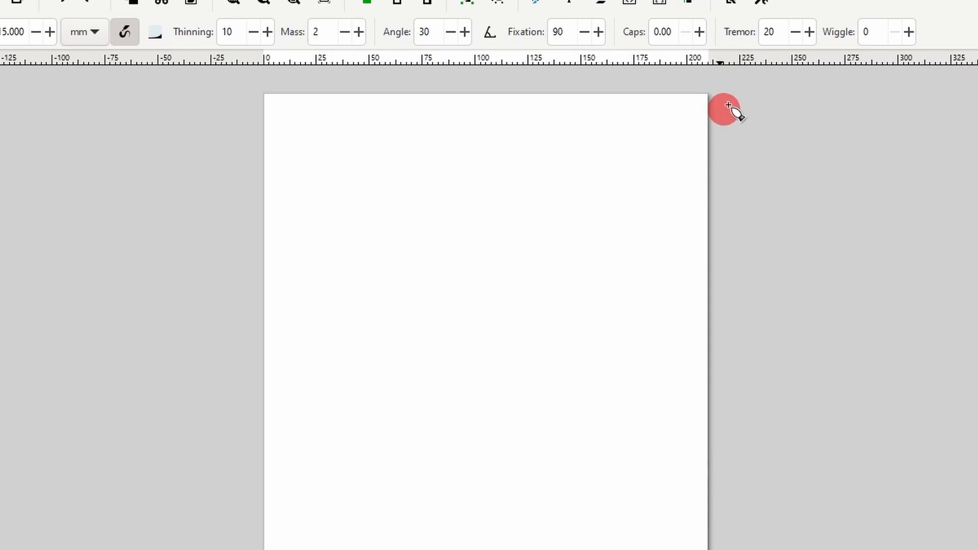
right_click(785, 32)
click(789, 48)
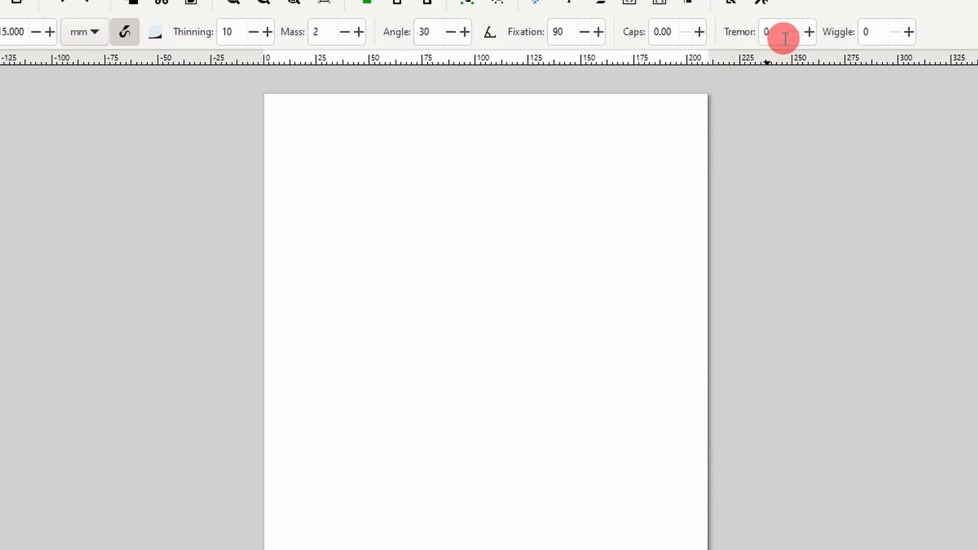
Set the Calligraphy tool's Wiggle to 60 and draw a stroke across the page.
right_click(885, 30)
click(917, 125)
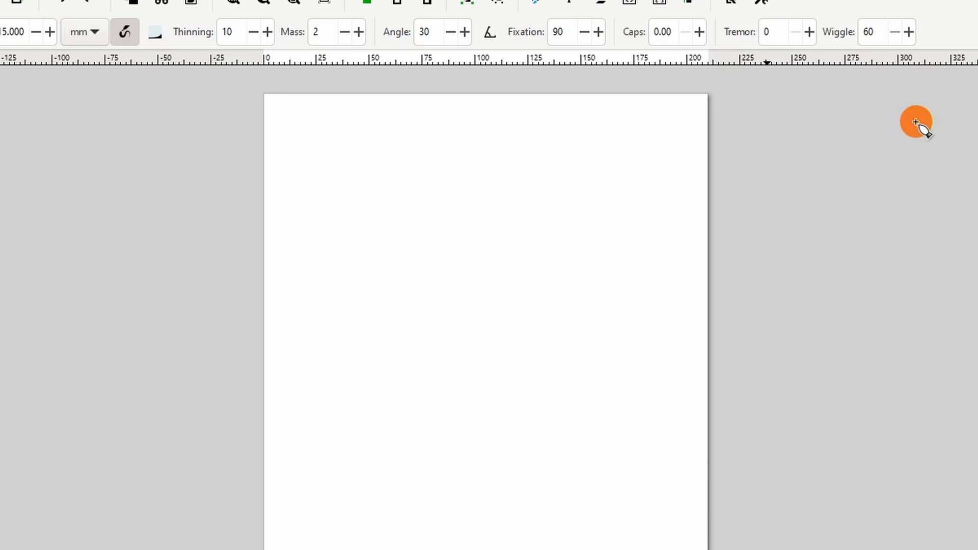
mouse_move(371, 235)
mouse_down()
mouse_move(452, 233)
mouse_move(479, 287)
mouse_move(467, 350)
mouse_move(410, 393)
mouse_move(438, 472)
mouse_move(484, 491)
mouse_move(547, 499)
mouse_move(637, 385)
mouse_move(609, 286)
mouse_move(485, 274)
mouse_move(368, 310)
mouse_move(328, 412)
mouse_move(395, 532)
mouse_move(643, 496)
mouse_move(578, 332)
mouse_up()
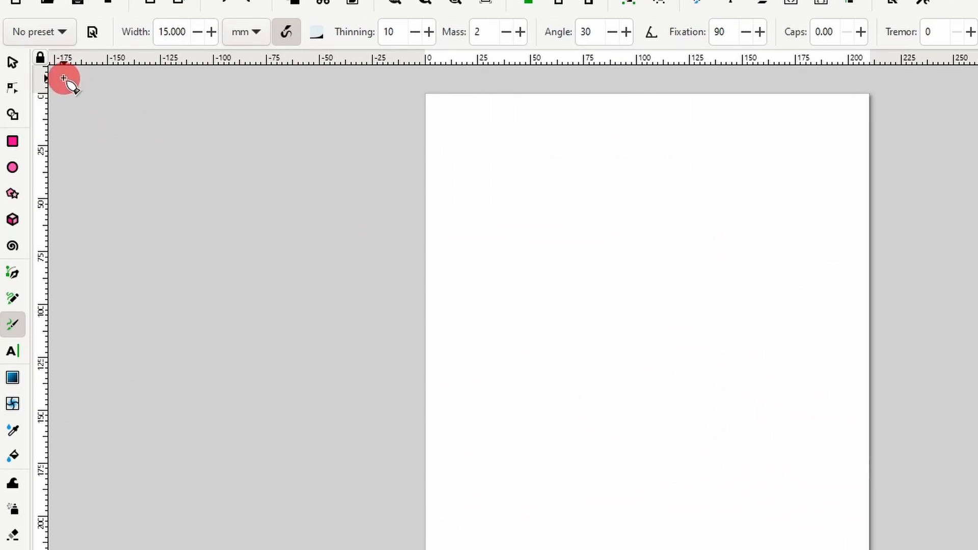
Choose the Marker preset for the Calligraphy tool and draw a winding stroke about 120 mm wide and 91 mm high.
click(51, 31)
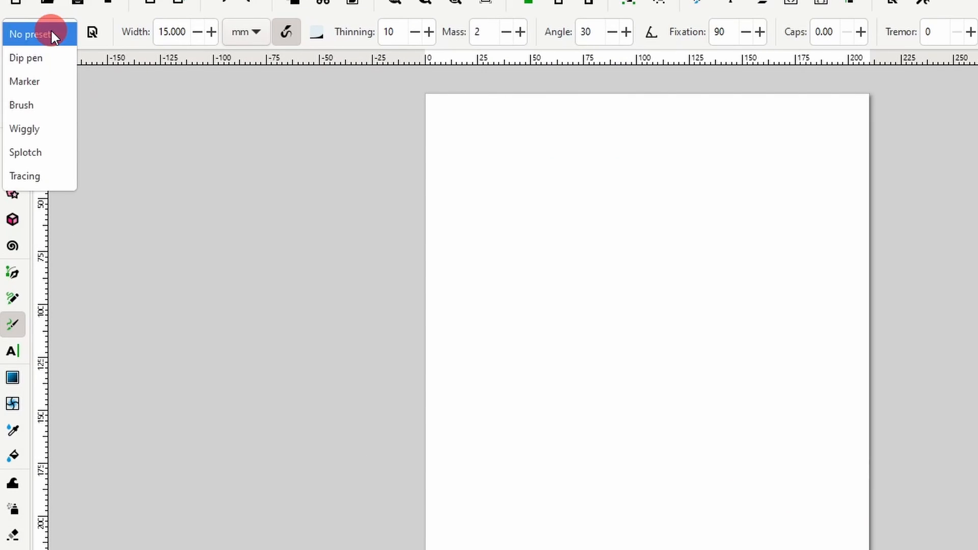
click(52, 87)
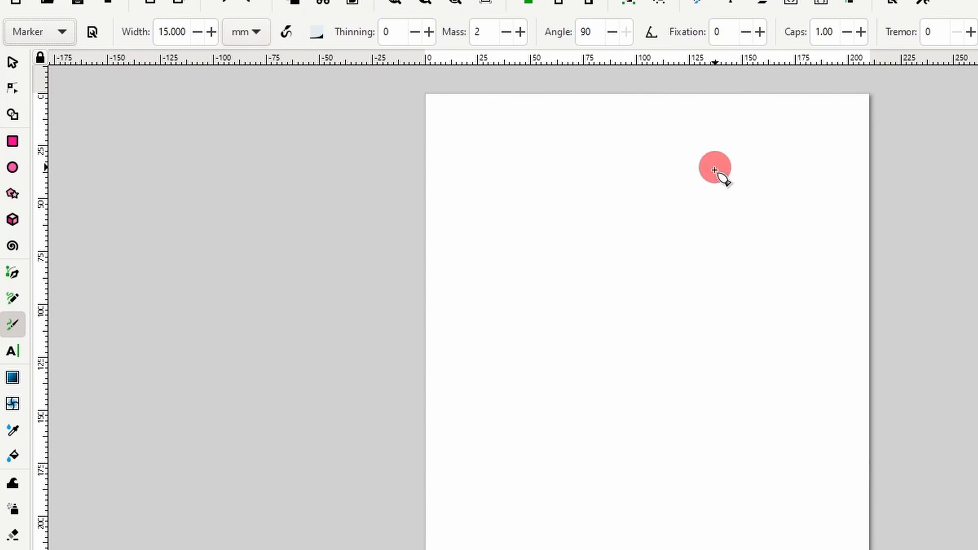
mouse_move(521, 232)
mouse_down()
mouse_move(630, 166)
mouse_move(682, 326)
mouse_move(739, 304)
mouse_up()
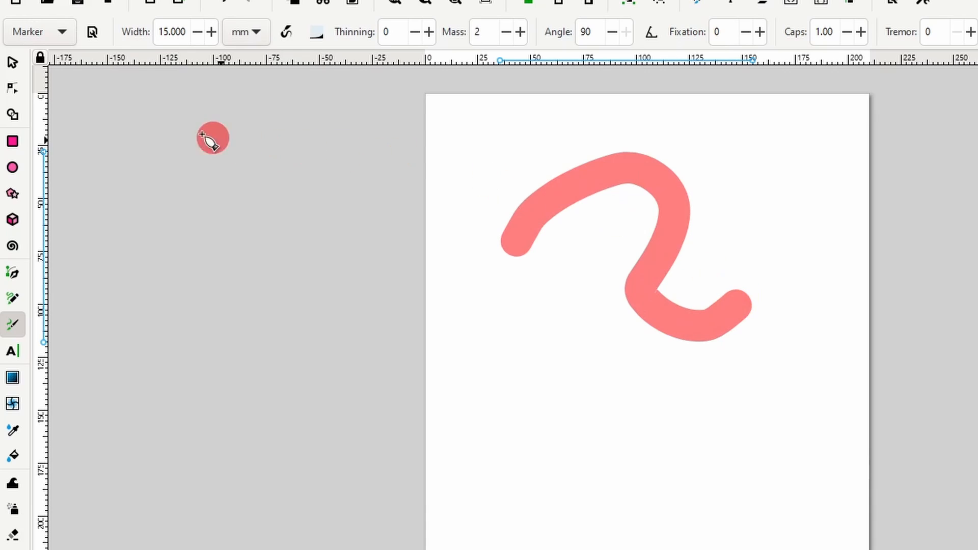
Choose the Brush preset for the Calligraphy tool, test a stroke across the page, and undo the last two actions.
click(62, 36)
click(52, 59)
mouse_move(511, 310)
mouse_down()
mouse_move(515, 360)
mouse_move(612, 462)
mouse_move(755, 432)
mouse_move(792, 390)
mouse_move(811, 343)
mouse_up()
key(ctrl+z)
key(ctrl+z)
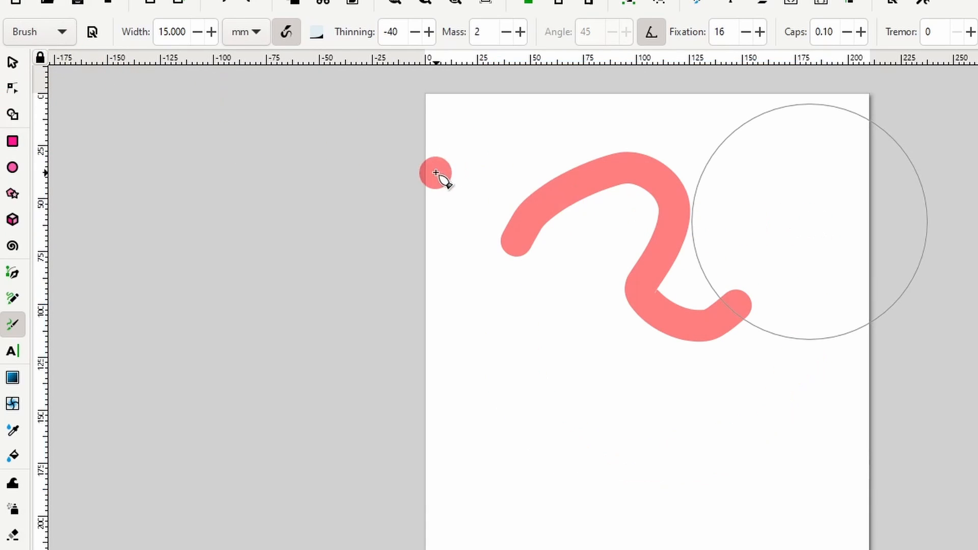
click(93, 37)
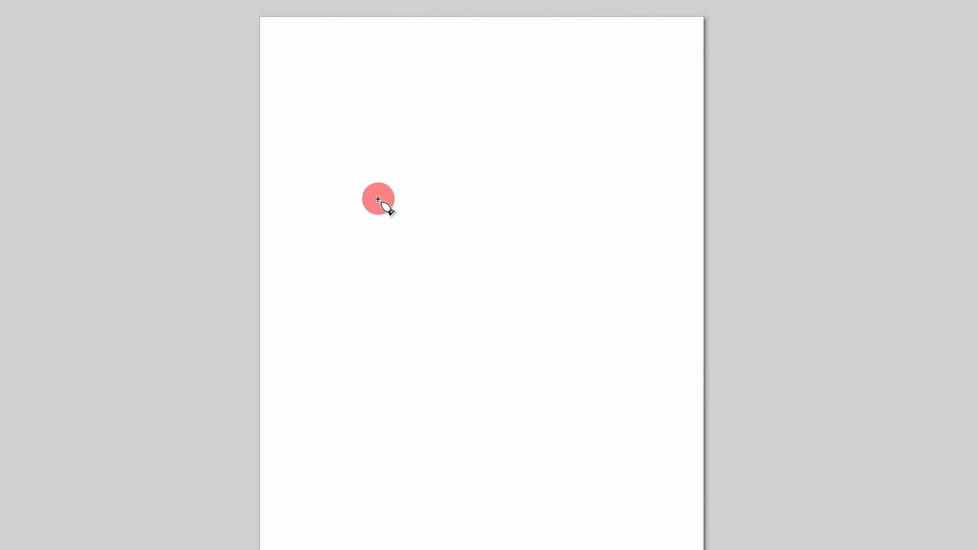
Draw five calligraphy strokes below one another down the page, the lower ones progressively shorter.
mouse_move(297, 135)
mouse_down()
mouse_move(419, 86)
mouse_move(496, 85)
mouse_move(566, 127)
mouse_move(654, 138)
mouse_up()
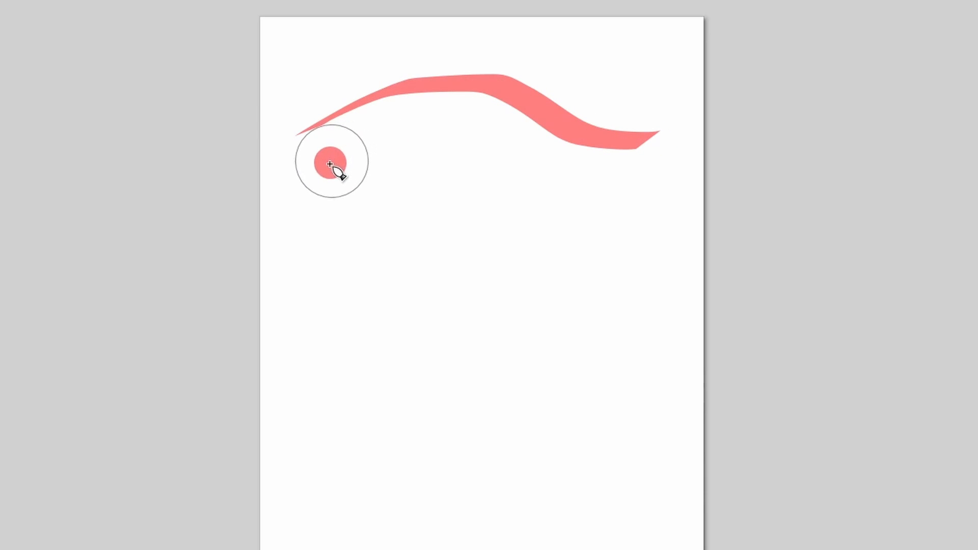
mouse_move(306, 197)
mouse_down()
mouse_move(337, 176)
mouse_move(441, 164)
mouse_move(537, 205)
mouse_move(618, 220)
mouse_move(647, 214)
mouse_up()
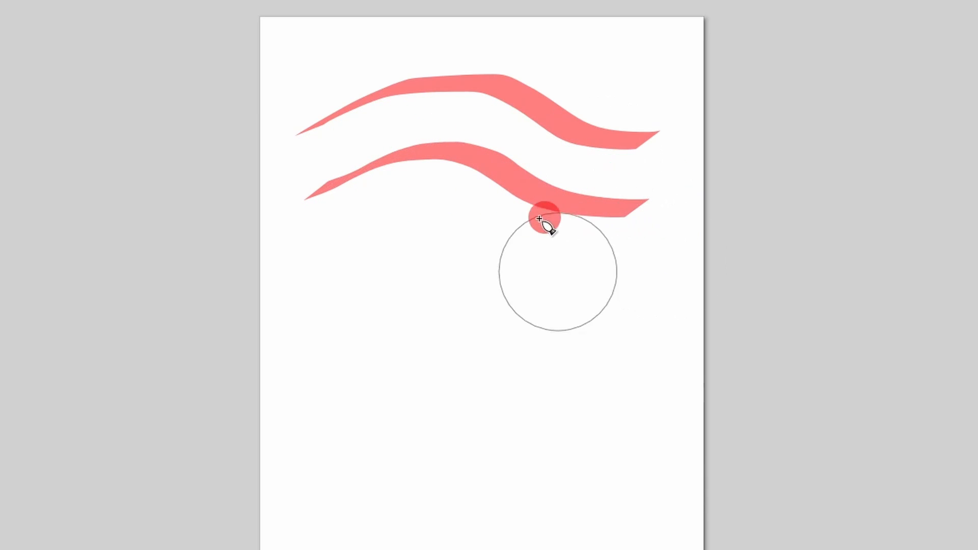
mouse_move(334, 256)
mouse_down()
mouse_move(411, 229)
mouse_move(480, 229)
mouse_move(543, 255)
mouse_move(645, 266)
mouse_up()
mouse_move(386, 301)
mouse_down()
mouse_move(432, 295)
mouse_move(586, 338)
mouse_up()
drag(414, 383, 546, 378)
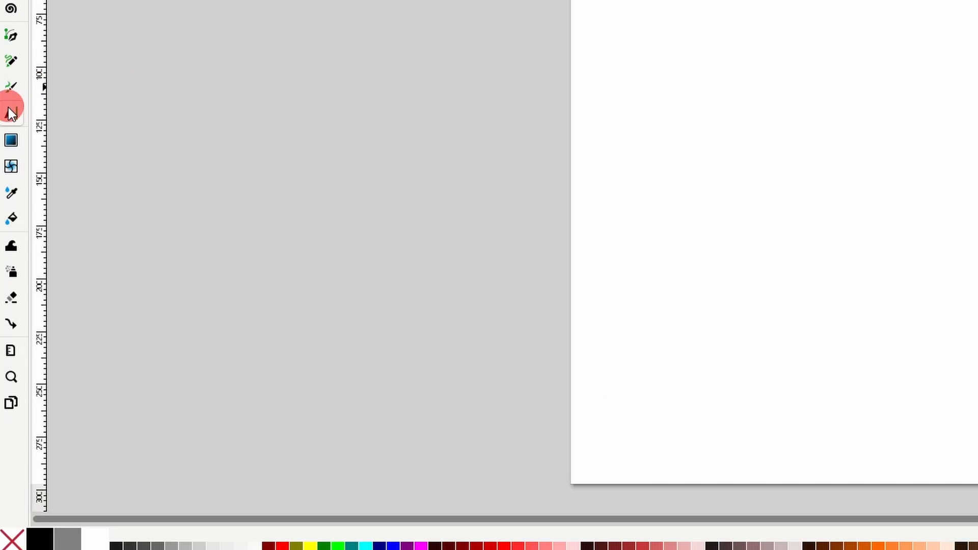
Add the text THIS IS SOME TEXT to the page with the Text tool and set its font size to 40 pt.
click(8, 255)
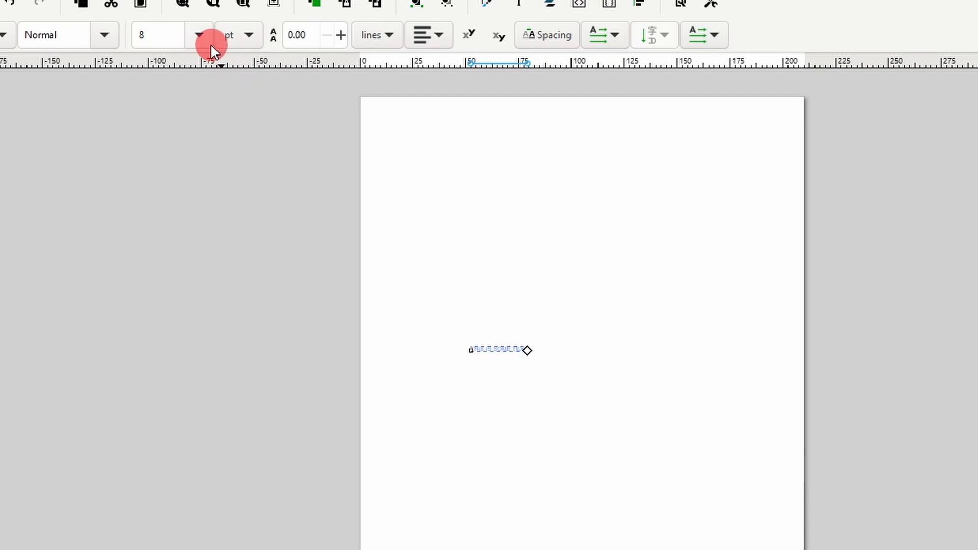
click(209, 45)
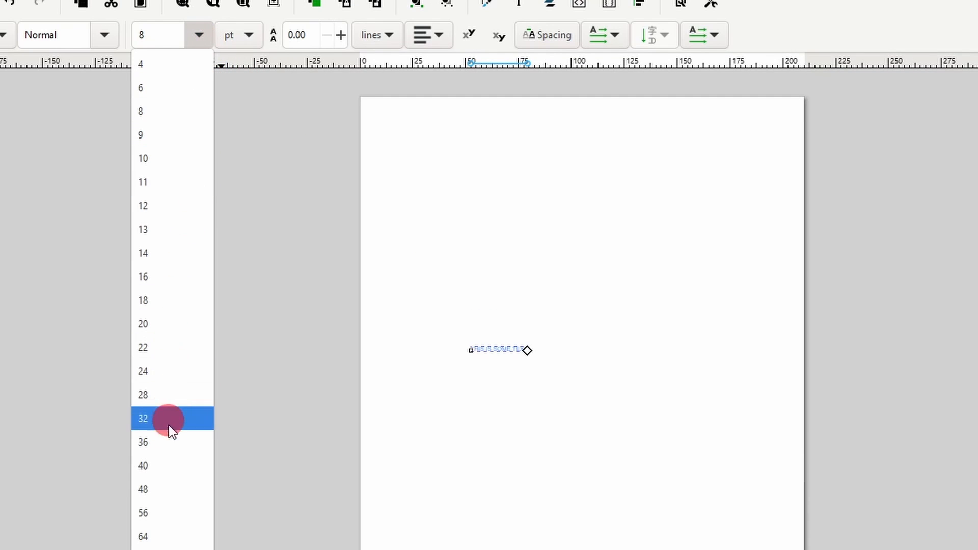
click(174, 473)
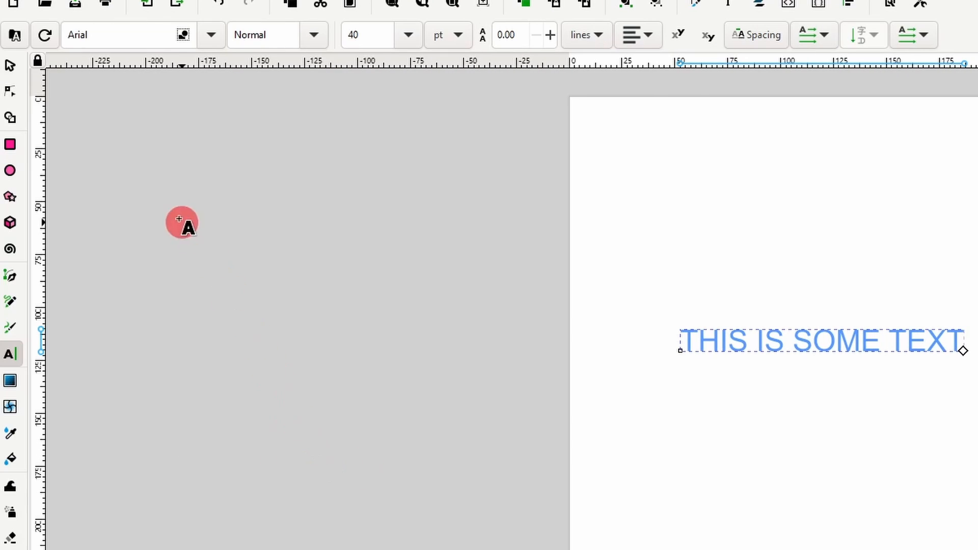
Scale the text to about 181 mm wide and 14 mm high and move it towards the page's left edge.
click(15, 72)
drag(779, 342, 720, 349)
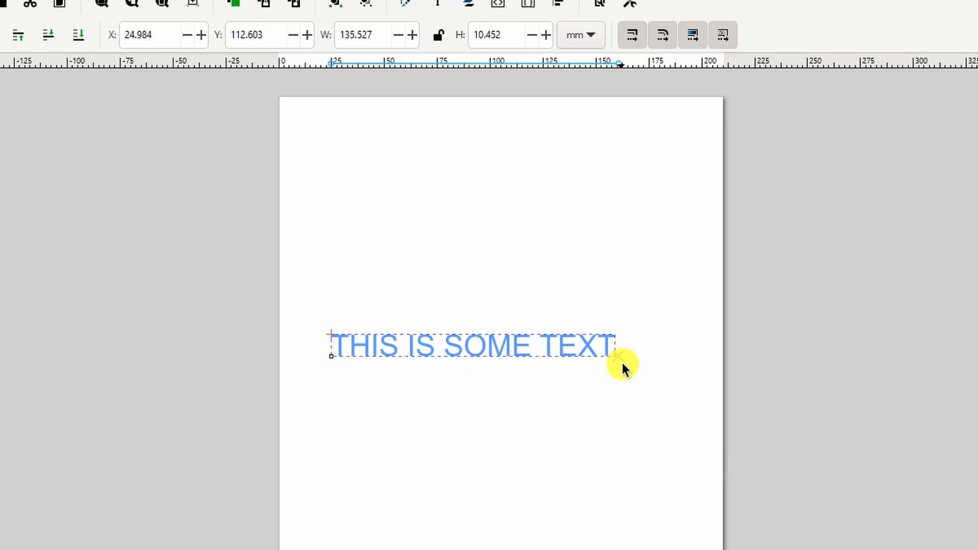
drag(622, 363, 718, 461)
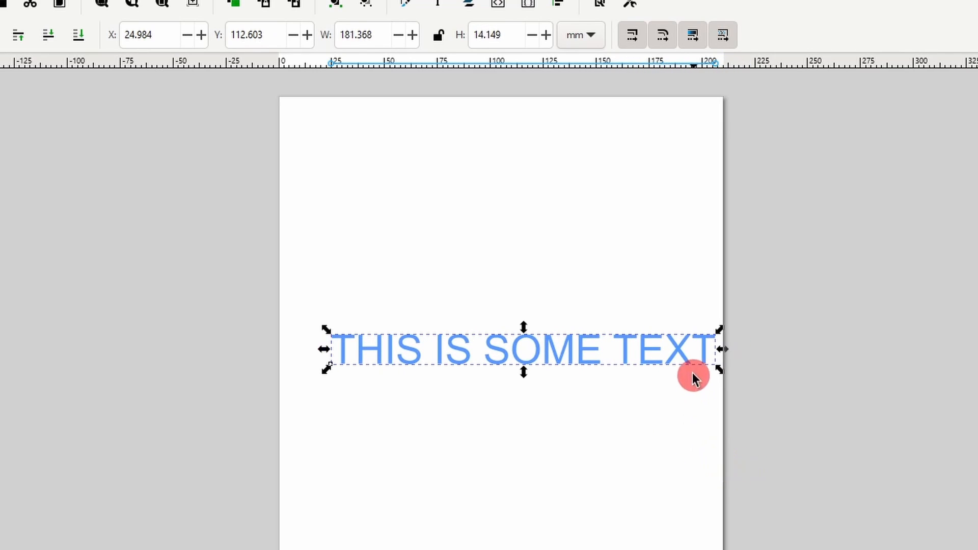
drag(668, 350, 646, 363)
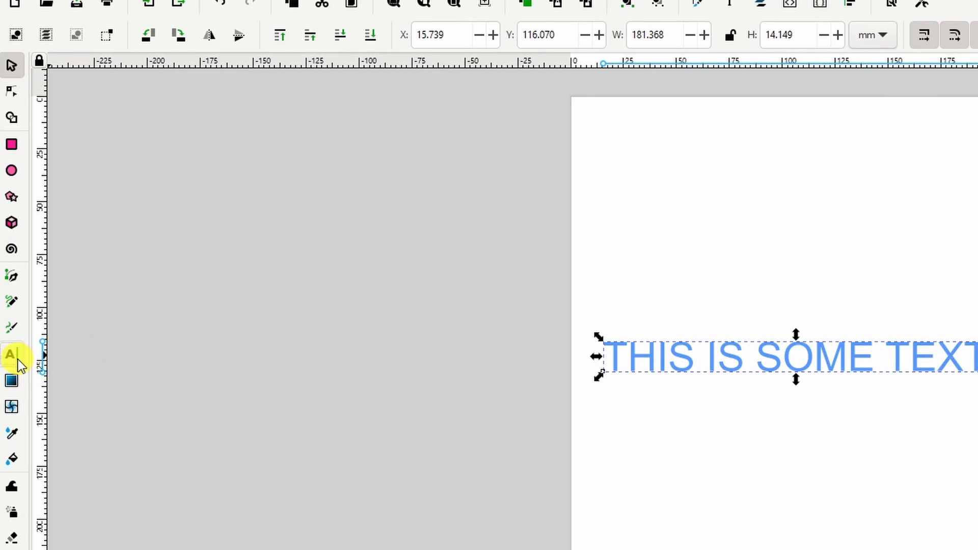
Set the text's font to Cambria and its style to Bold.
click(11, 355)
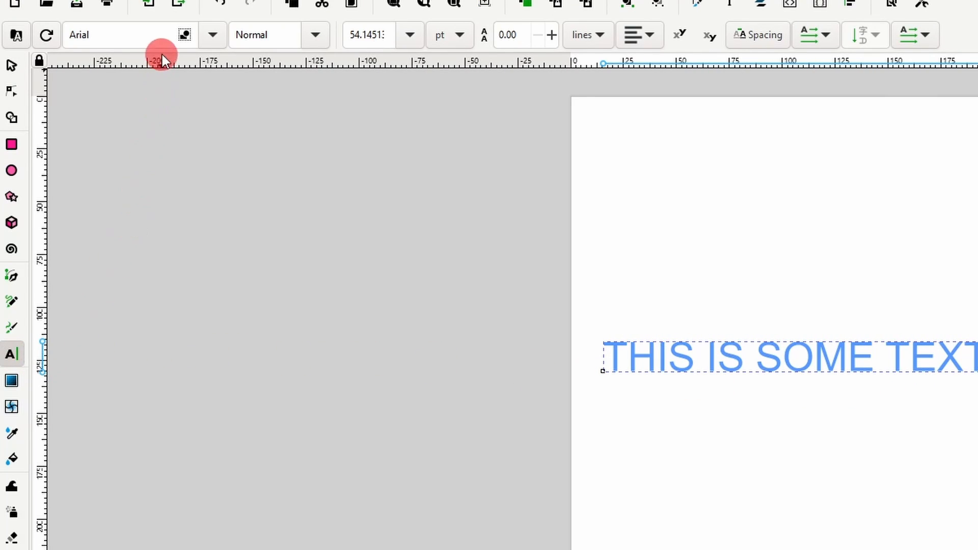
click(213, 35)
scroll(164, 322, down, 8)
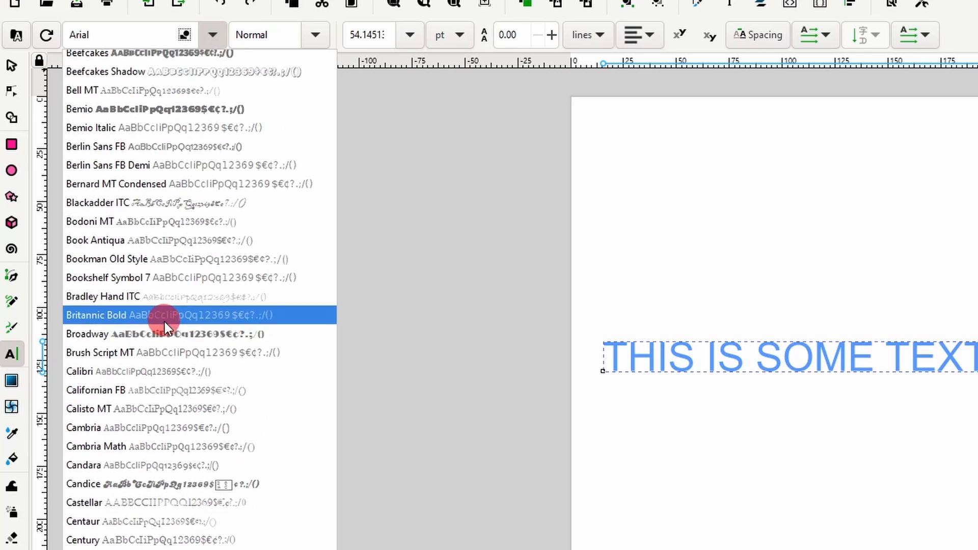
click(170, 423)
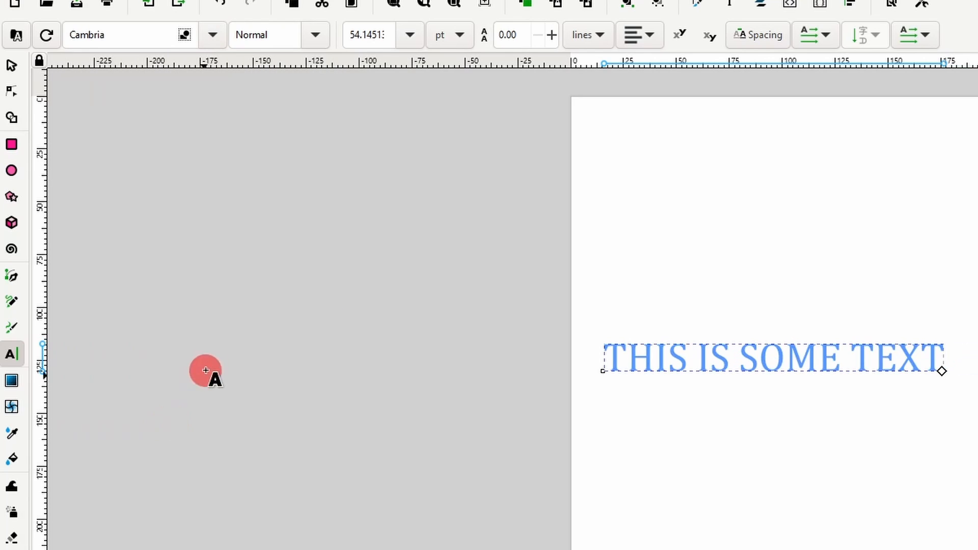
click(315, 35)
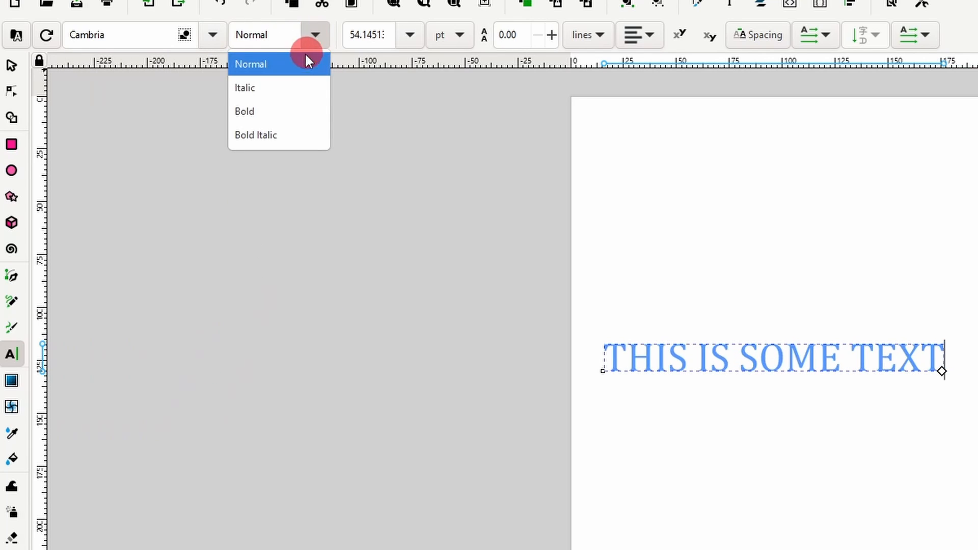
click(277, 108)
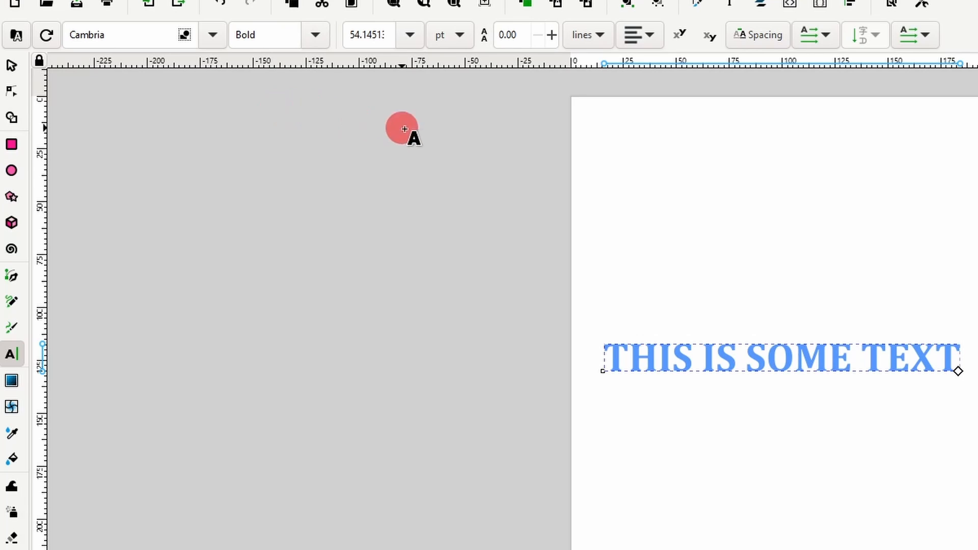
Set only the letters ME of the word SOME to Italic and change their font to Candara.
triple_click(791, 358)
drag(811, 359, 841, 361)
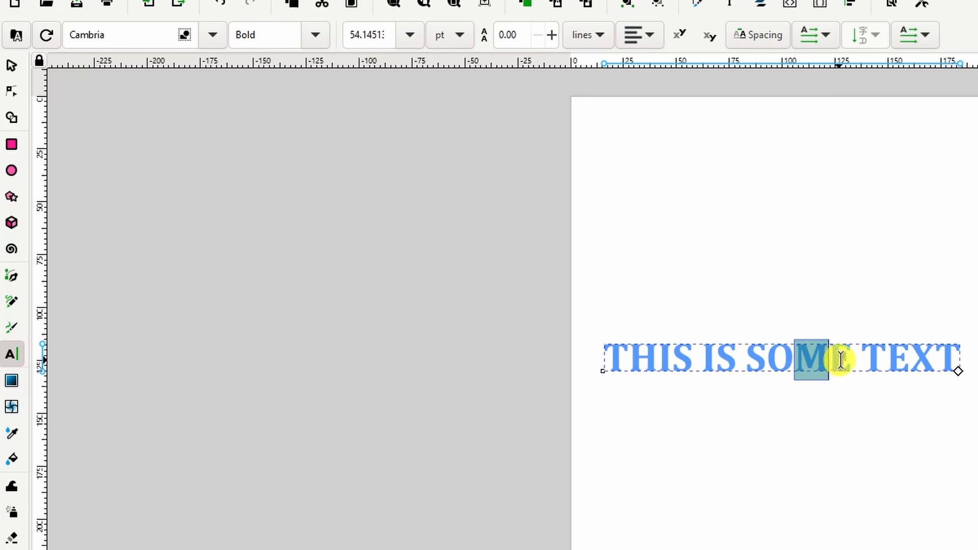
click(319, 36)
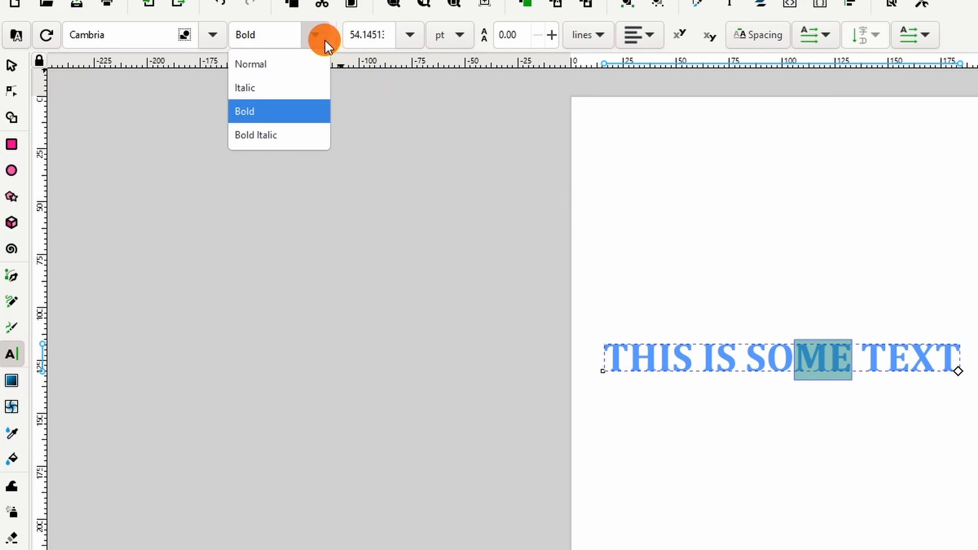
click(296, 81)
click(214, 36)
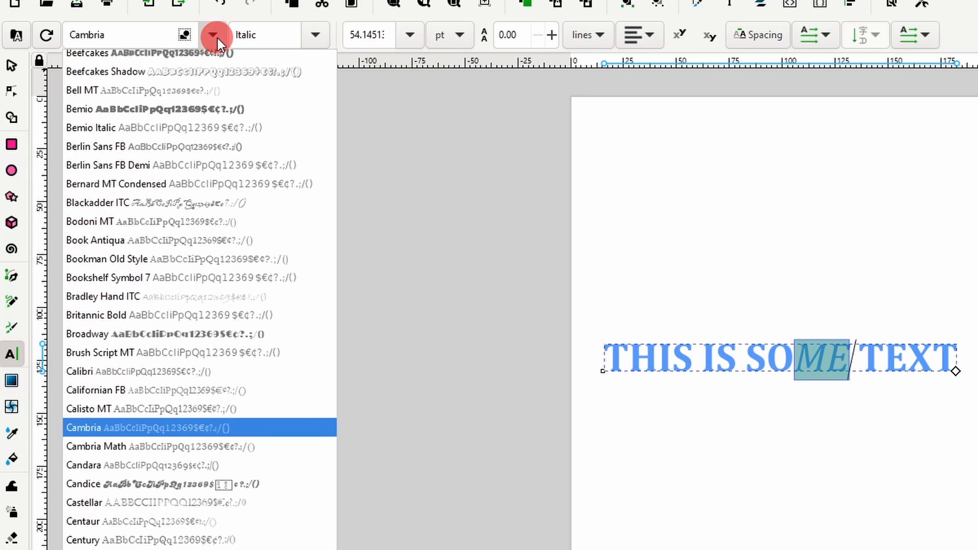
click(164, 464)
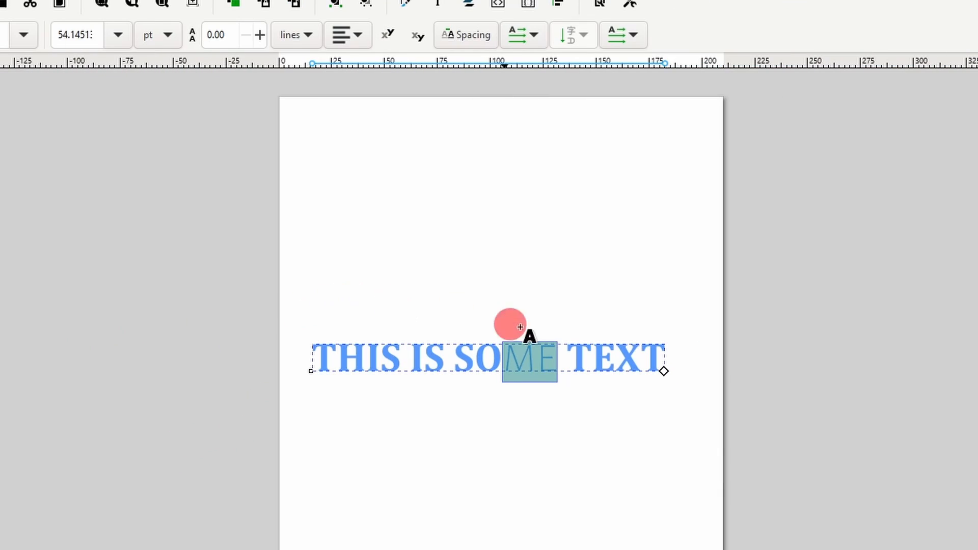
Add a second line reading THIS IS SOM MORE TEXT to the end of the text.
click(659, 360)
key(Return)
text(THIS I)
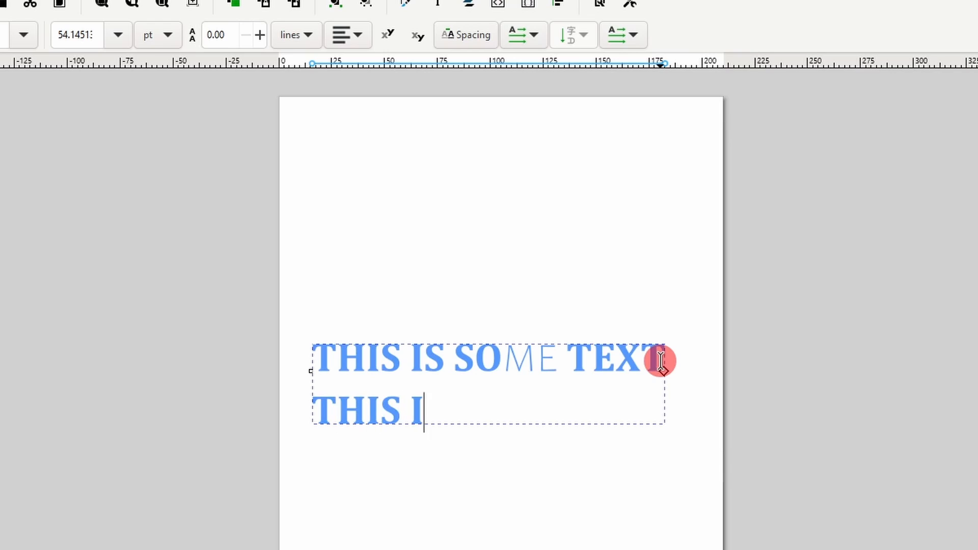
text(S SOM MORE TEXT)
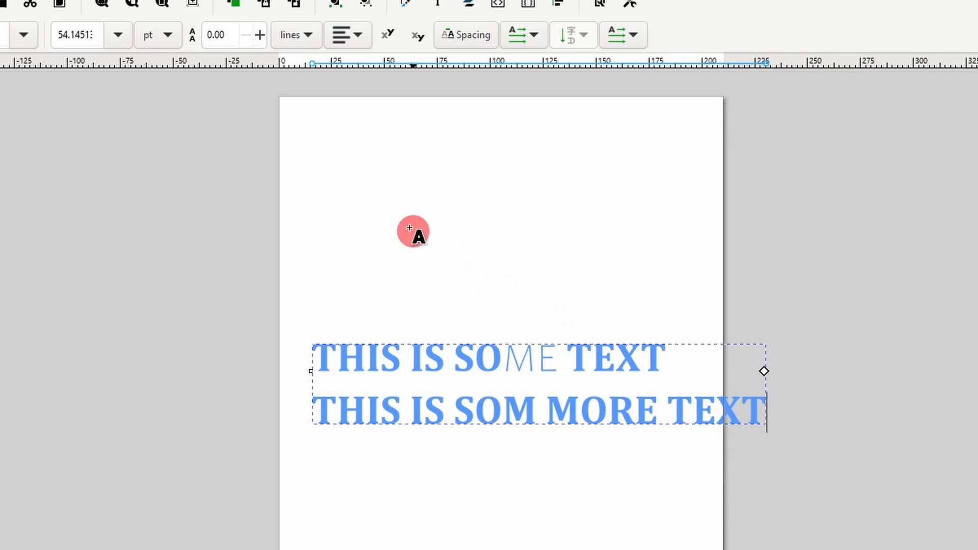
Set the spacing between the text's baselines to 1.20 lines and centre-align both lines.
click(261, 34)
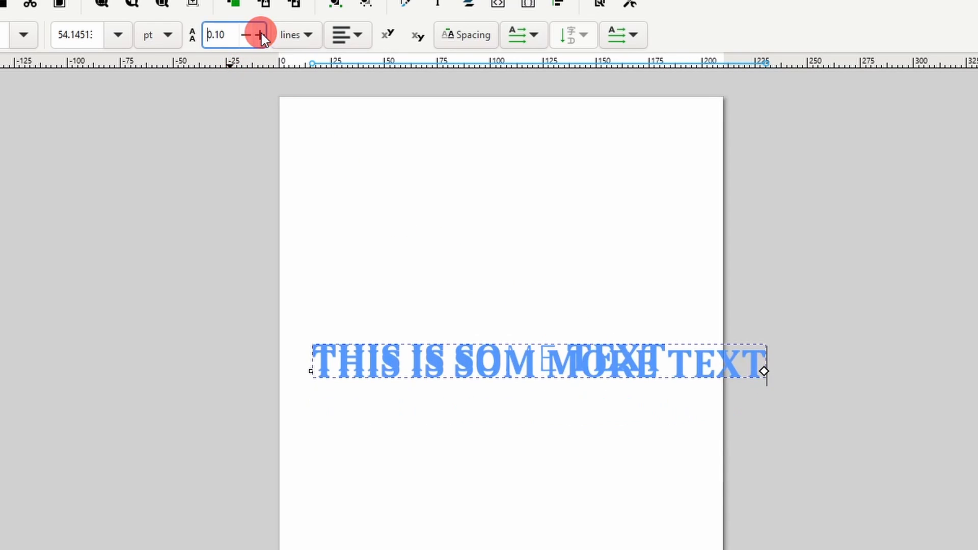
click(261, 34)
click(262, 34)
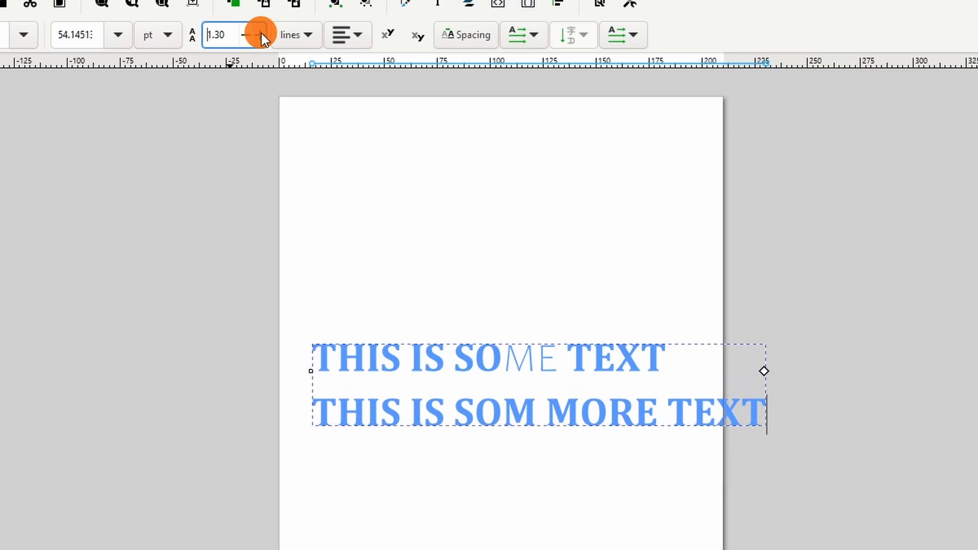
click(261, 34)
click(245, 34)
click(245, 35)
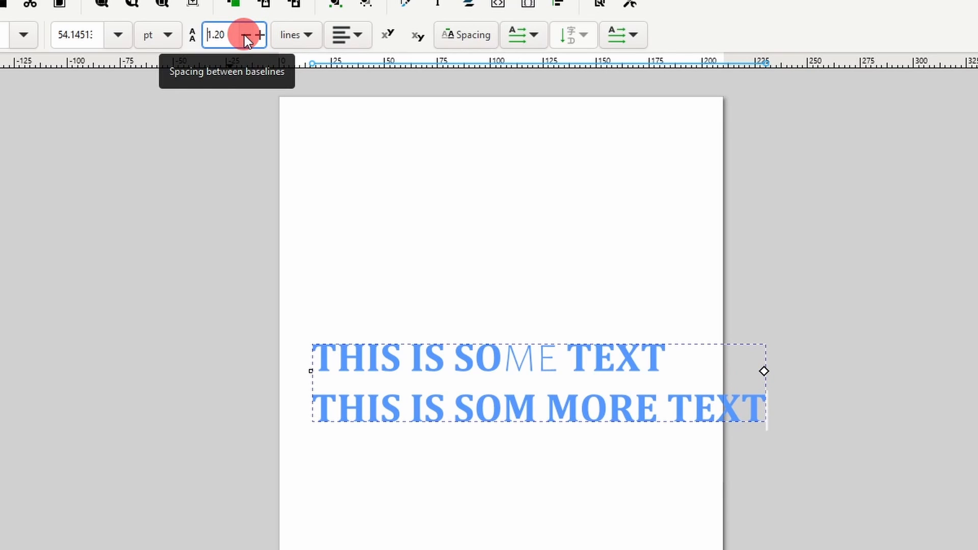
click(346, 40)
click(347, 61)
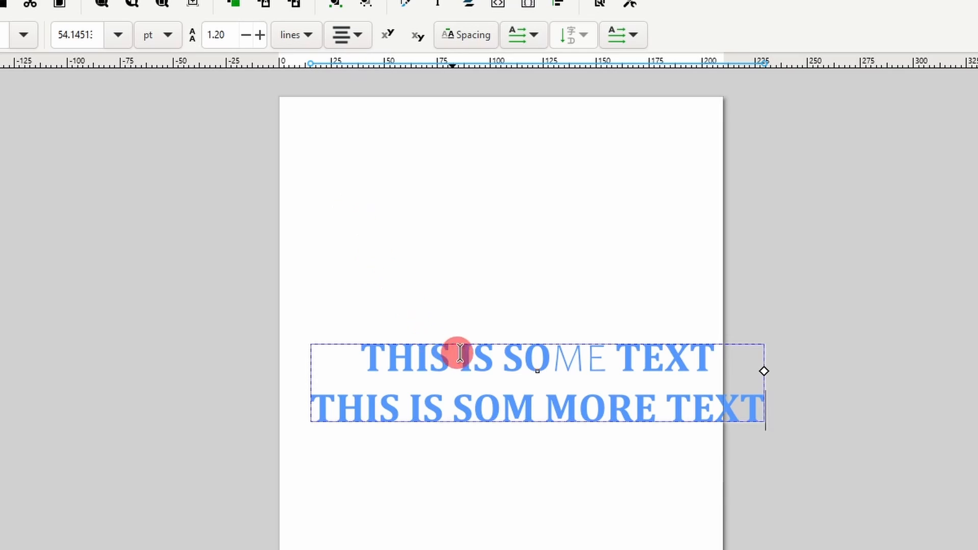
Try superscript and subscript on the letter O of MORE, switching each one off again.
drag(582, 411, 602, 411)
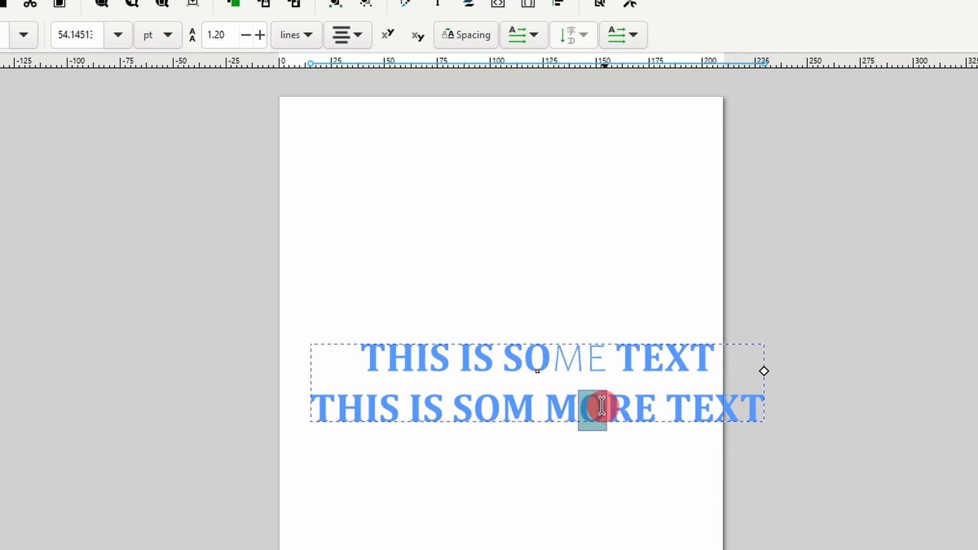
click(389, 39)
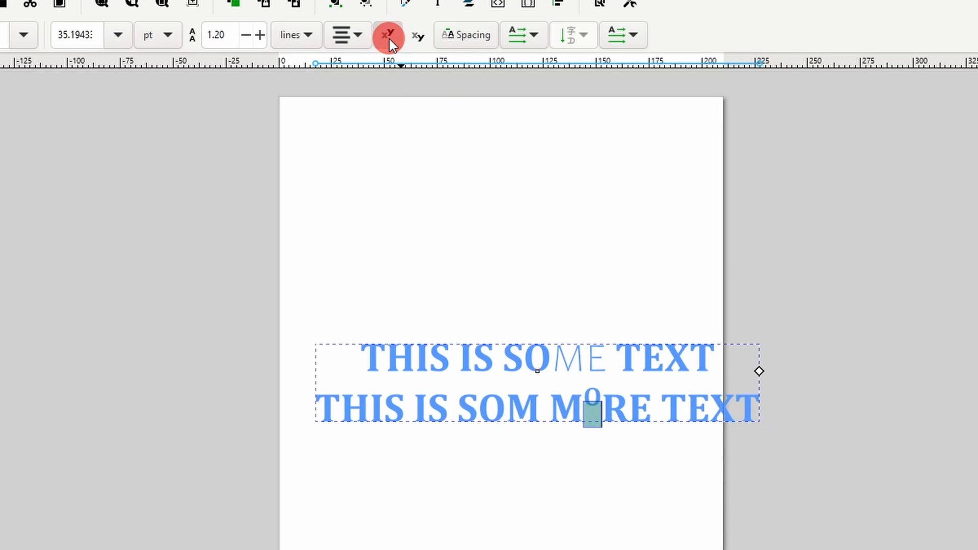
click(387, 36)
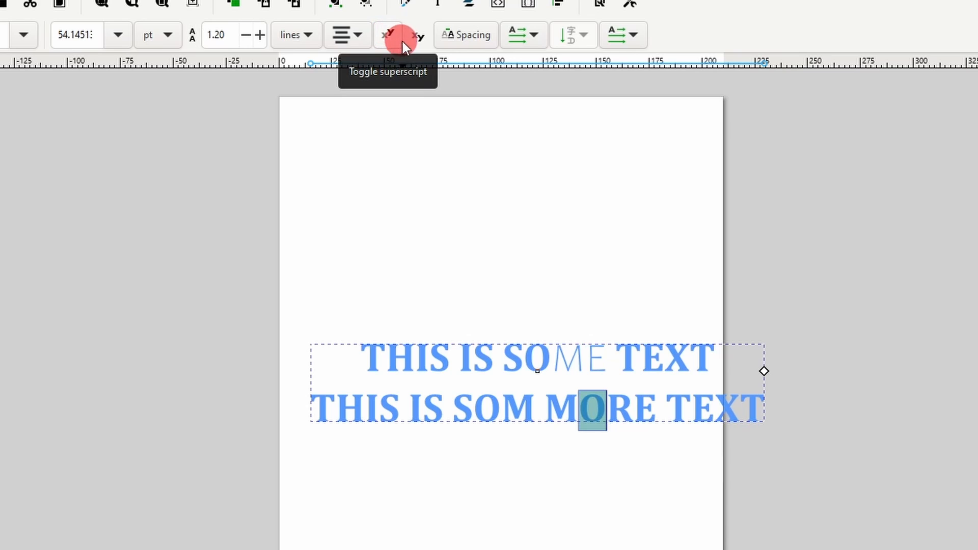
click(414, 35)
click(414, 35)
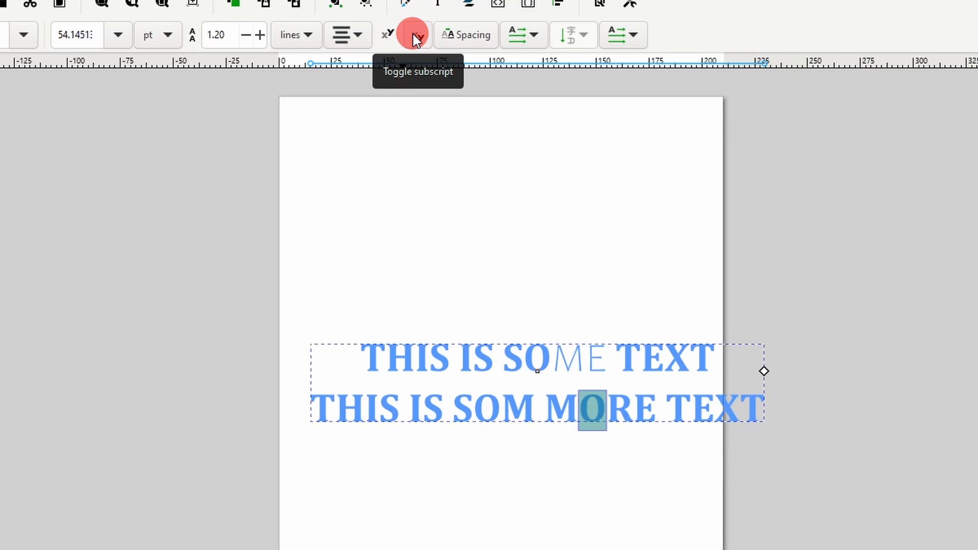
click(451, 198)
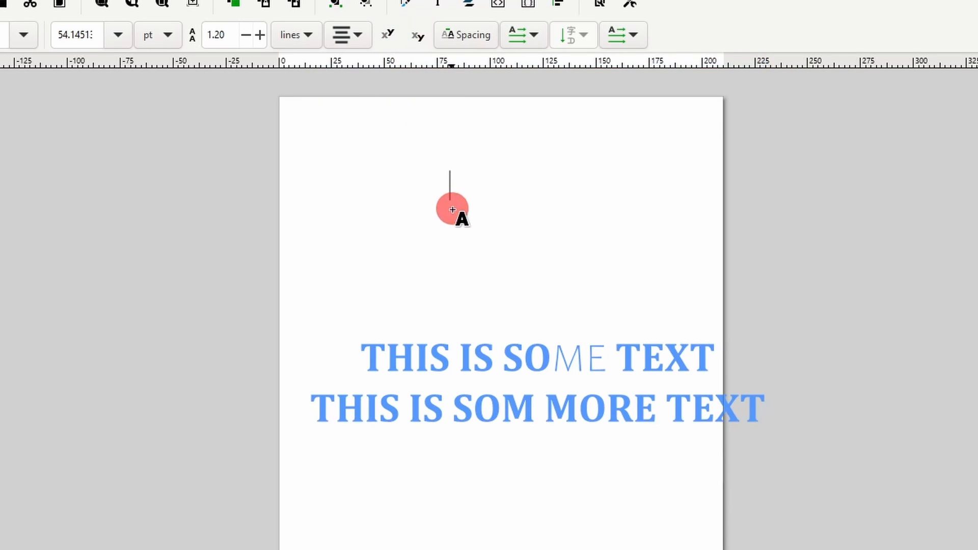
Test a letter spacing of 10 on the text and reset it to 0.
click(477, 355)
click(473, 38)
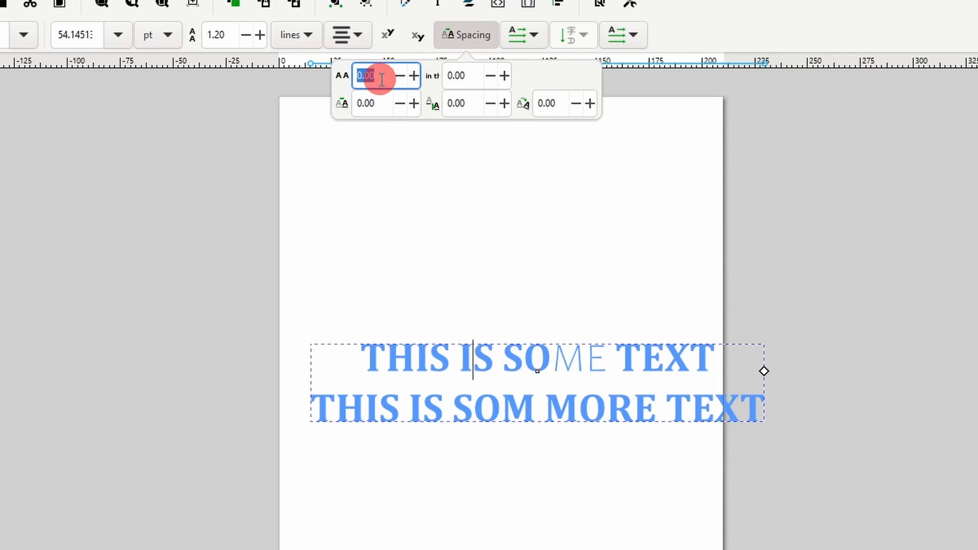
click(380, 79)
text(10)
key(Return)
double_click(381, 79)
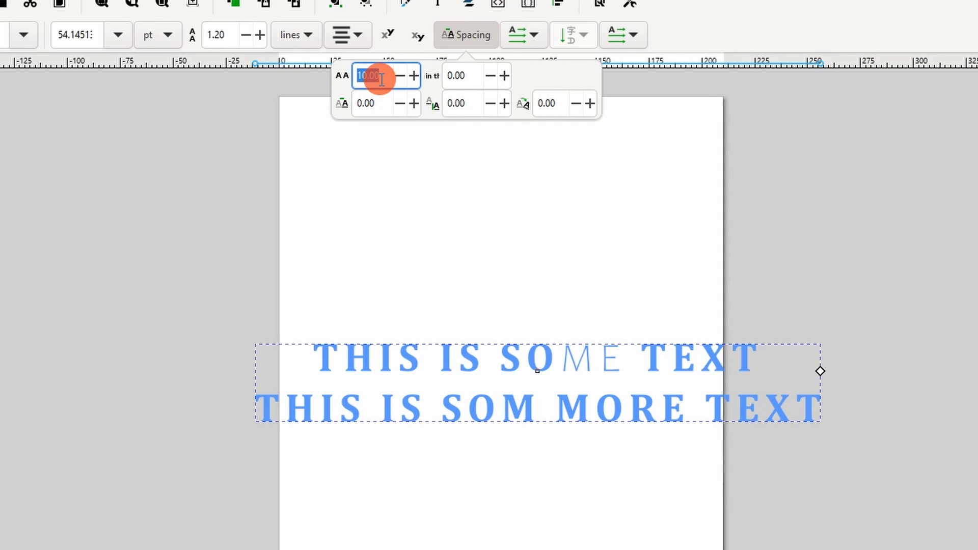
text(0)
key(Return)
Set the spacing between the text's words to 10.
click(458, 77)
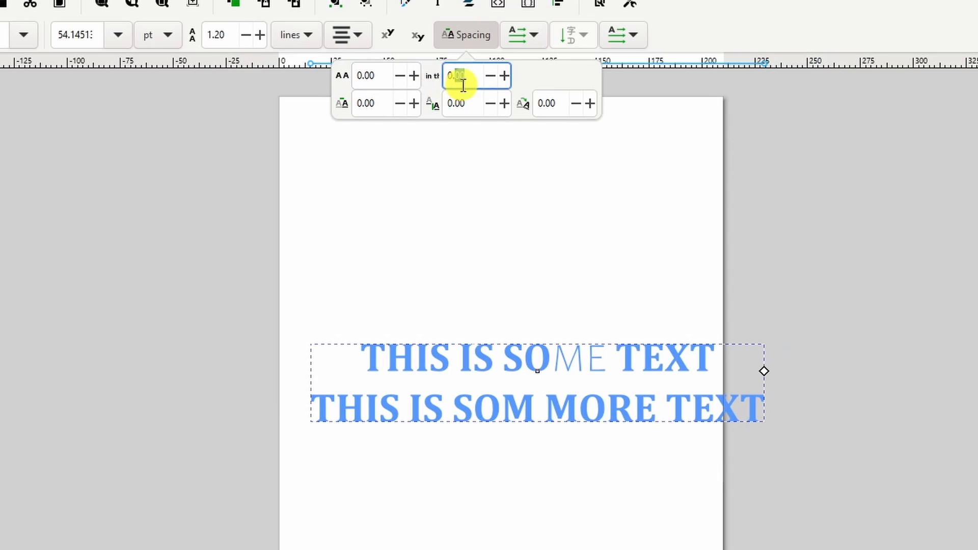
text(10)
key(Return)
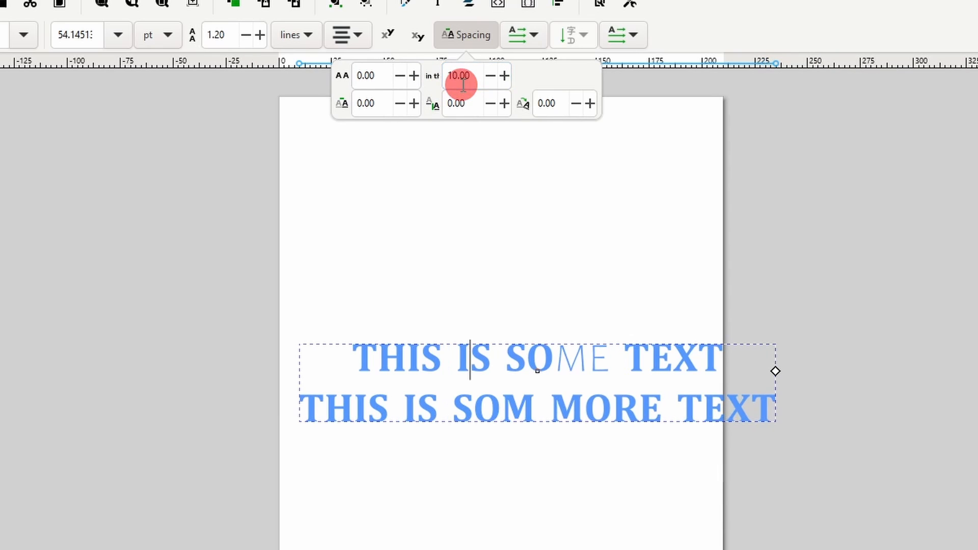
Reset the spacing between the text's words to 0.
click(463, 81)
text(0)
key(Return)
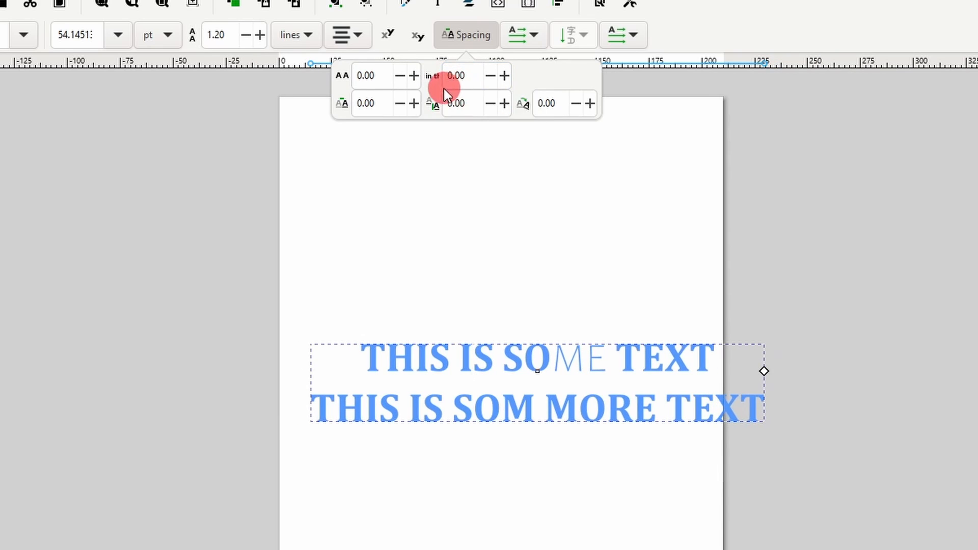
Set the horizontal kerning to 5 and the vertical shift to -5 inside the first line's word IS.
click(385, 104)
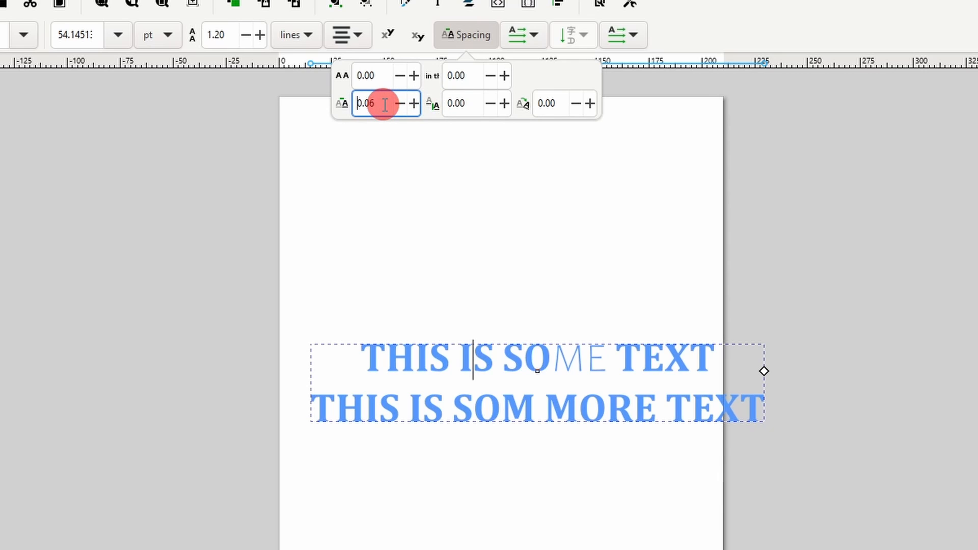
double_click(385, 104)
text(5)
key(Return)
triple_click(467, 104)
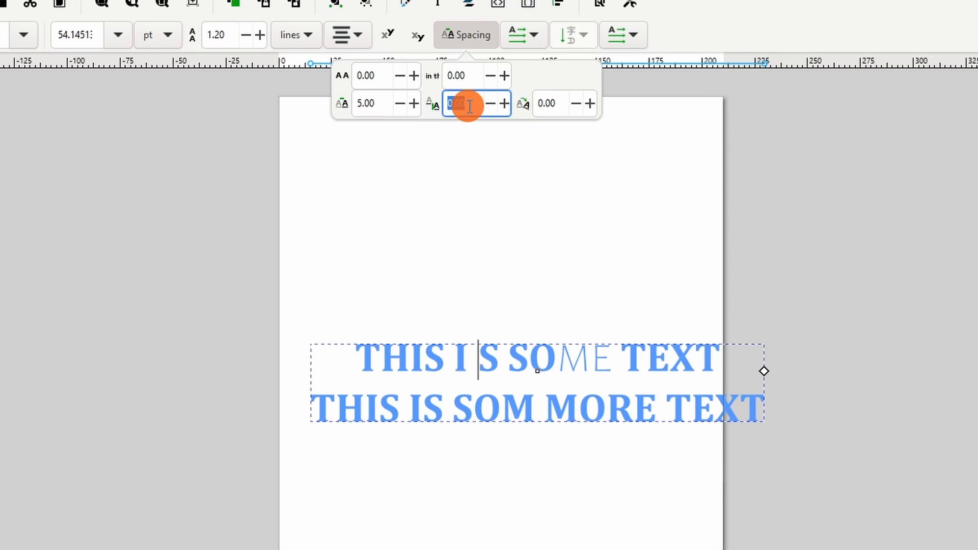
text(-5)
key(Return)
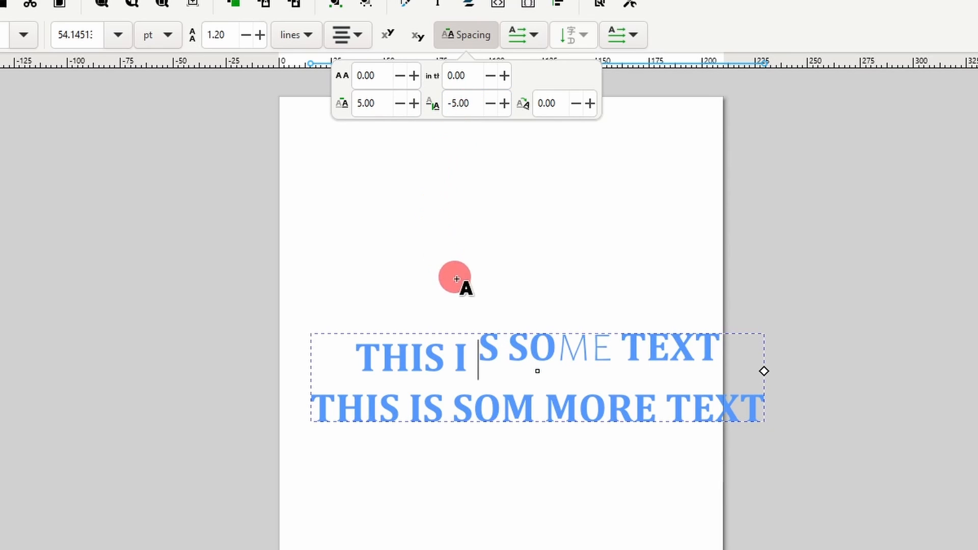
Nudge the first line's letters after the text cursor sideways to a horizontal kerning of 6.54.
key(alt+Right)
key(alt+Right)
key(alt+Right)
key(alt+Right)
key(alt+Right)
key(alt+Right)
key(alt+Right)
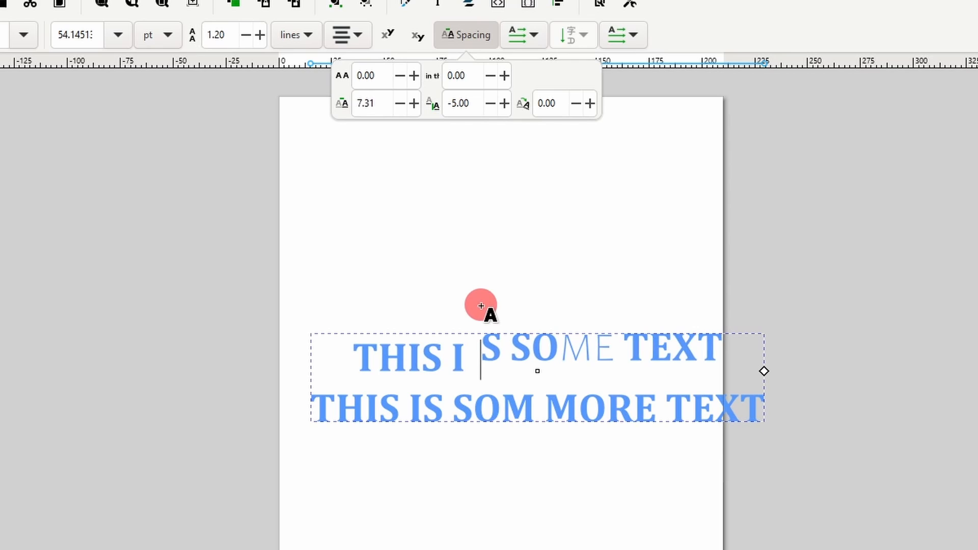
key(alt+Left)
key(alt+Left)
key(alt+Left)
Nudge the first line's letters after the text cursor down and up to a vertical shift of -3.07.
key(alt+Down)
key(alt+Down)
key(alt+Down)
key(alt+Down)
key(alt+Down)
key(alt+Down)
key(alt+Down)
key(alt+Down)
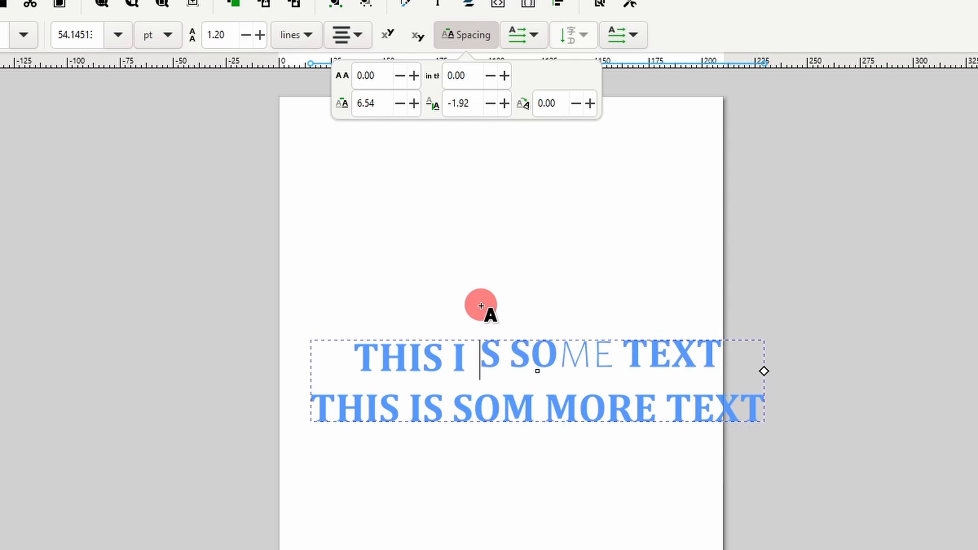
key(alt+Up)
key(alt+Up)
key(alt+Up)
key(alt+Up)
key(alt+Up)
key(alt+Down)
key(alt+Down)
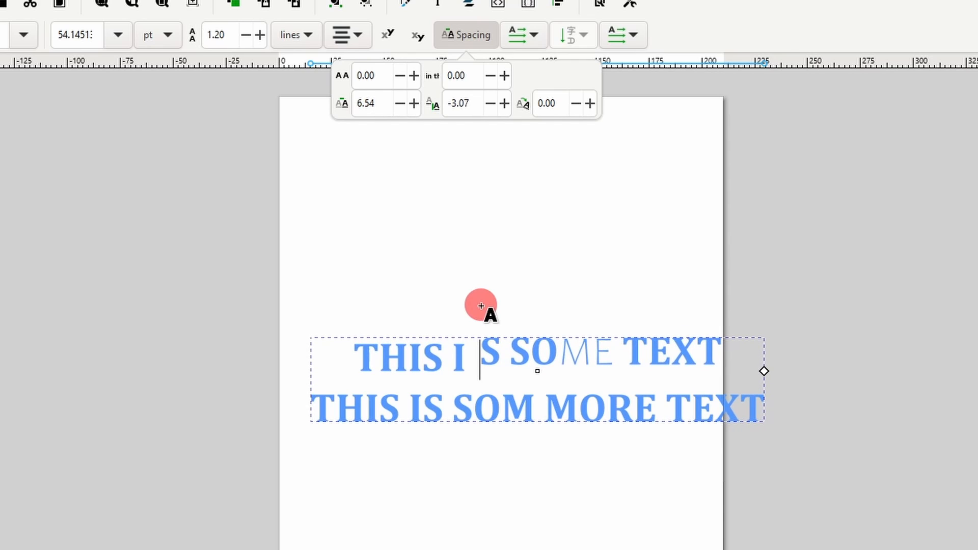
Try a 45° character rotation on the S of the first line's IS and reset it to 0.
click(555, 106)
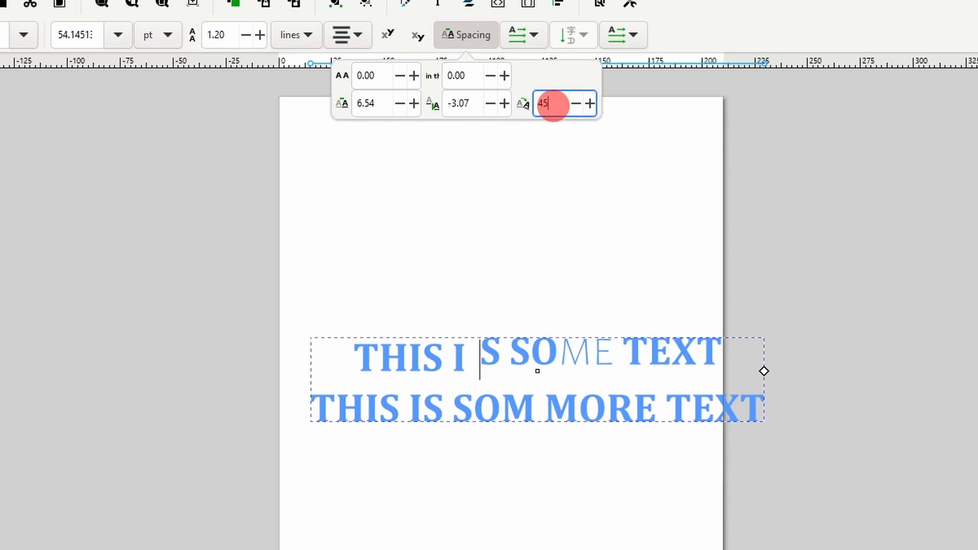
key(Return)
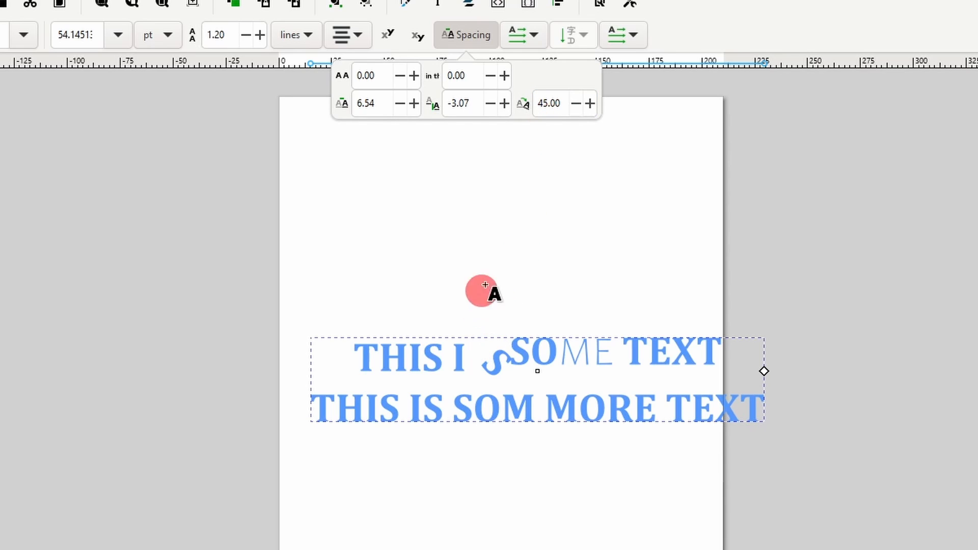
click(548, 103)
text(0)
key(Return)
click(476, 35)
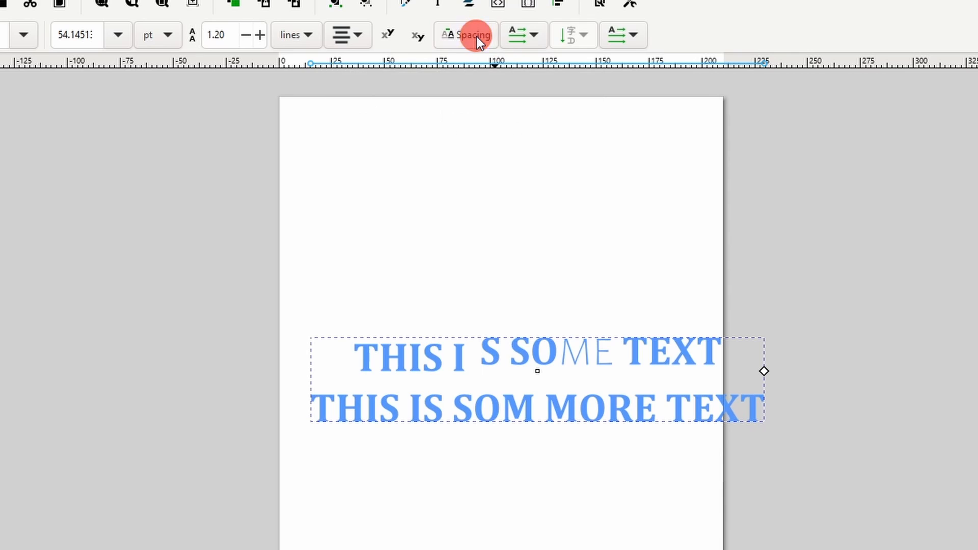
Try a vertical writing mode on the text and switch it back to horizontal.
click(631, 34)
click(545, 39)
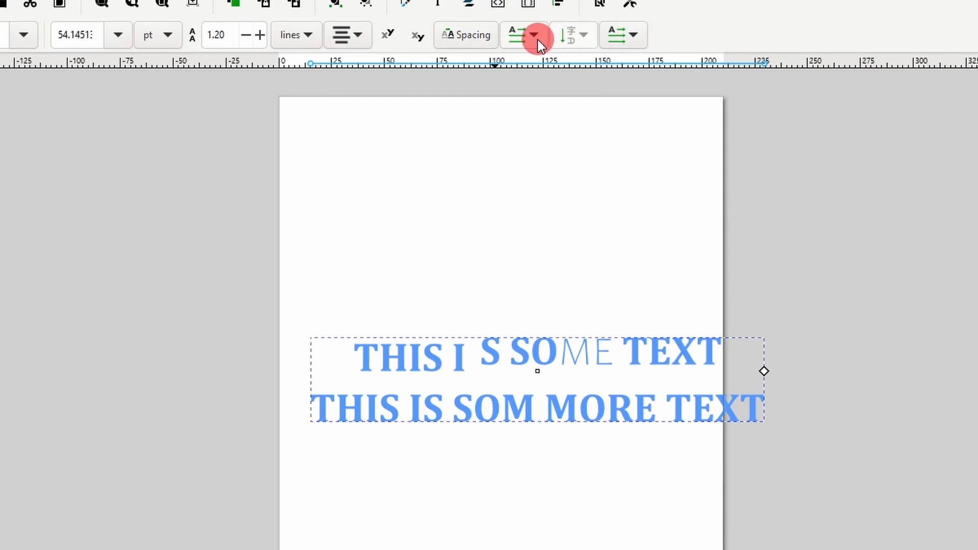
click(522, 66)
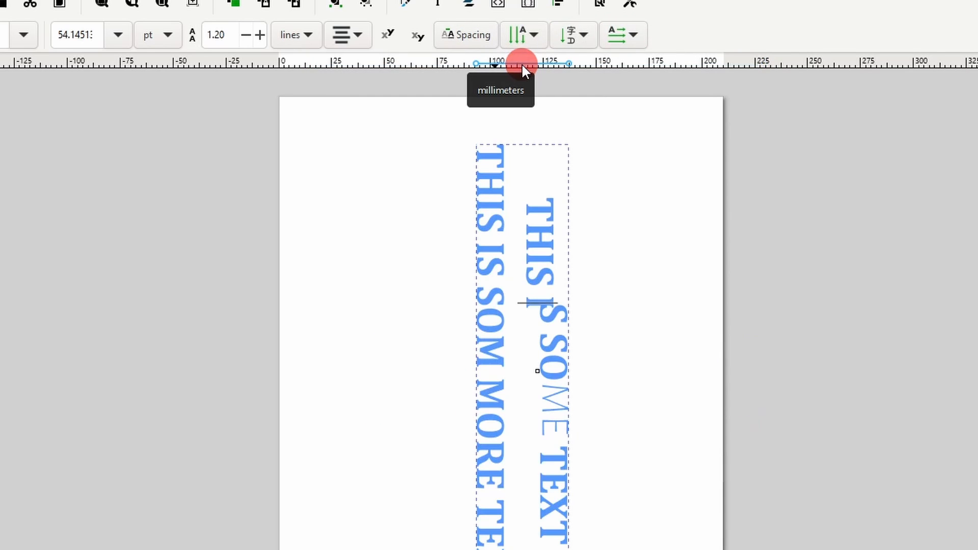
click(531, 31)
click(531, 12)
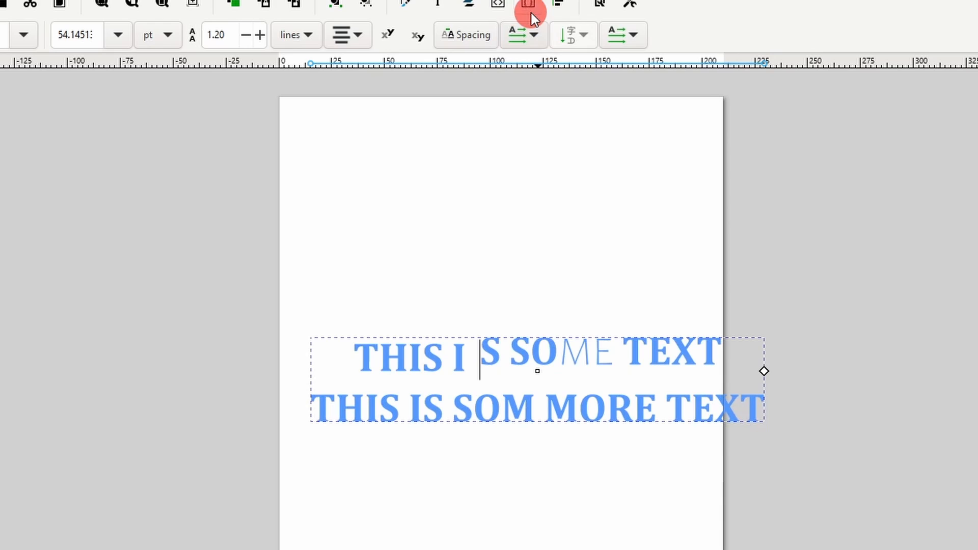
Try right-to-left direction on the text and switch it back to left-to-right.
click(619, 34)
click(625, 59)
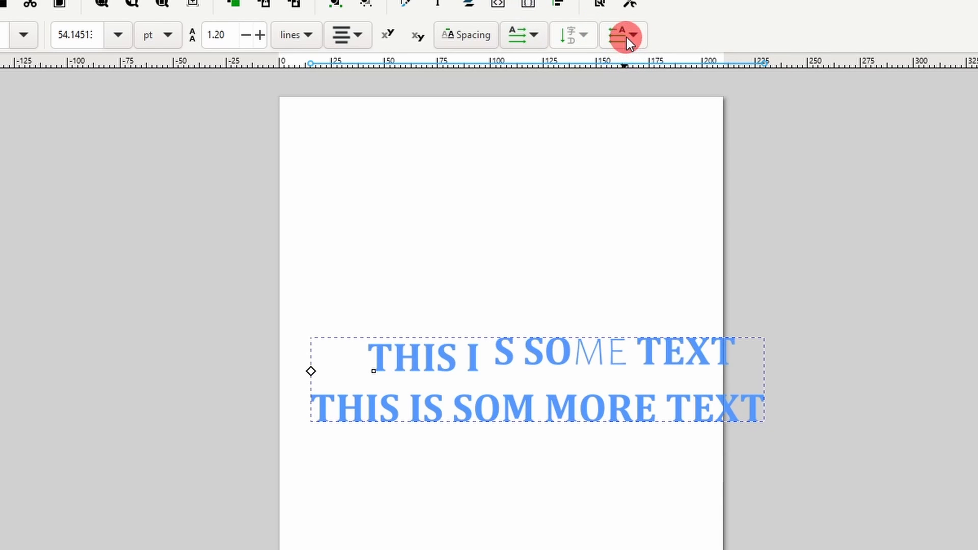
click(627, 38)
click(623, 12)
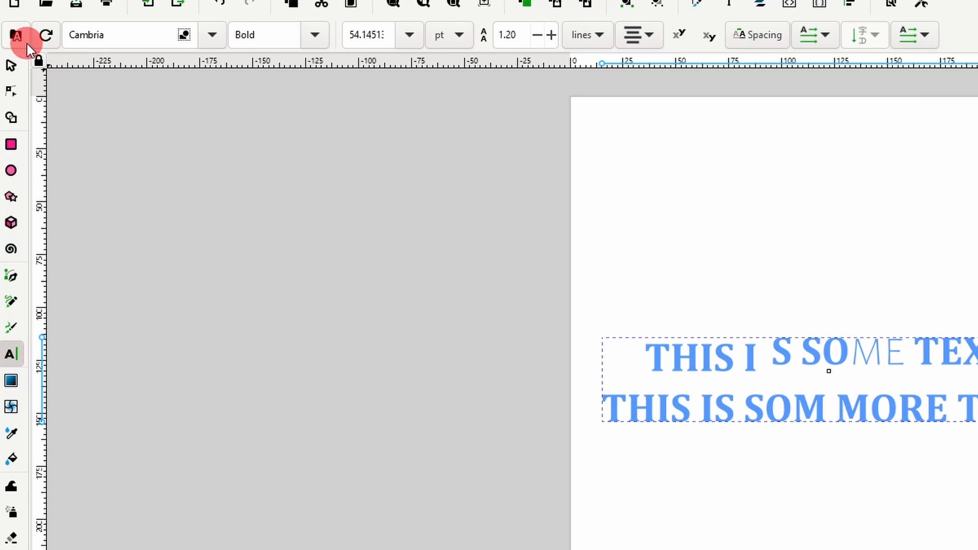
Create a new font collection named My Fonts in the font collections editor.
click(17, 36)
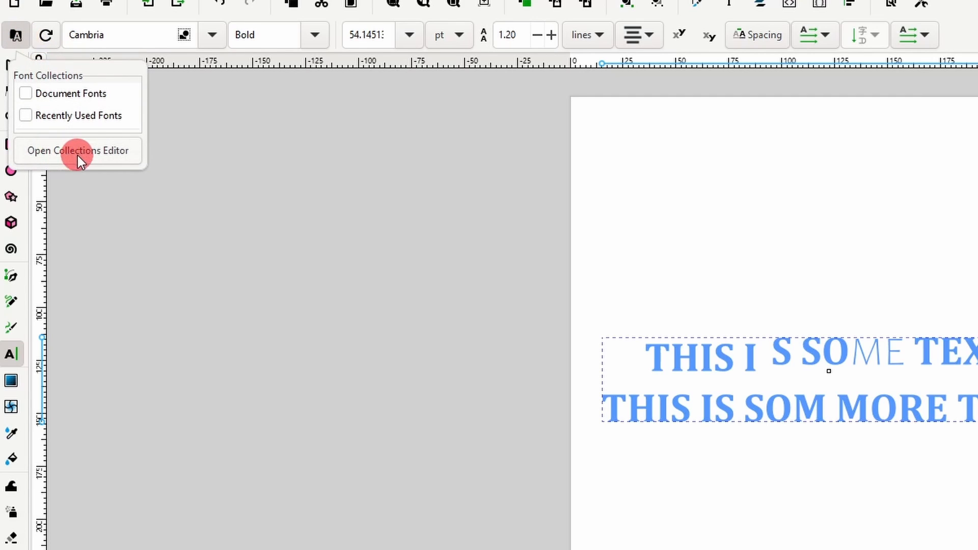
click(93, 152)
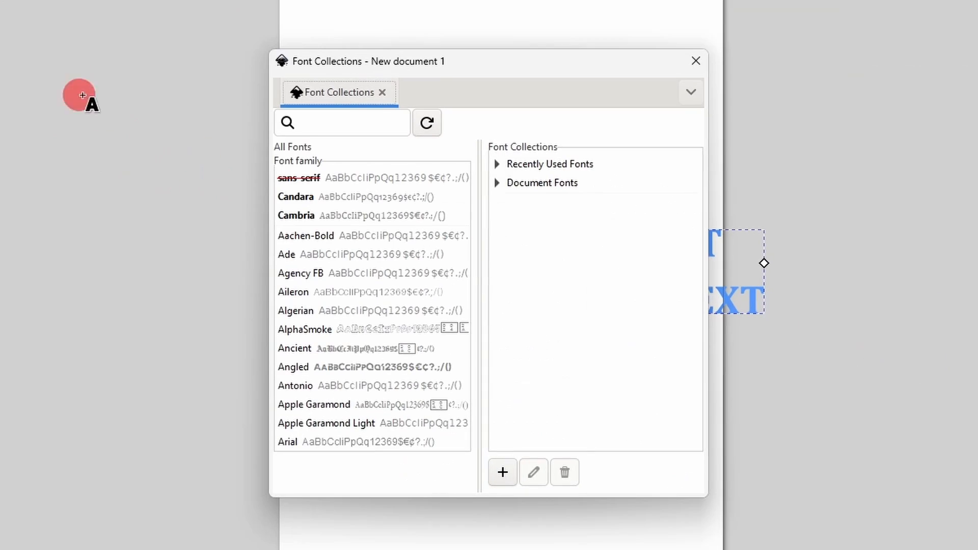
click(503, 473)
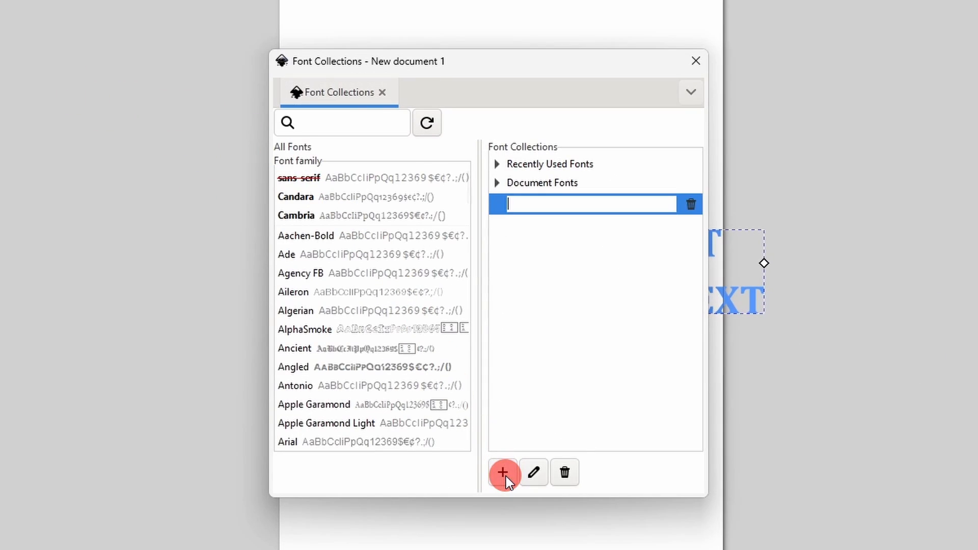
text(My Fonts)
key(Return)
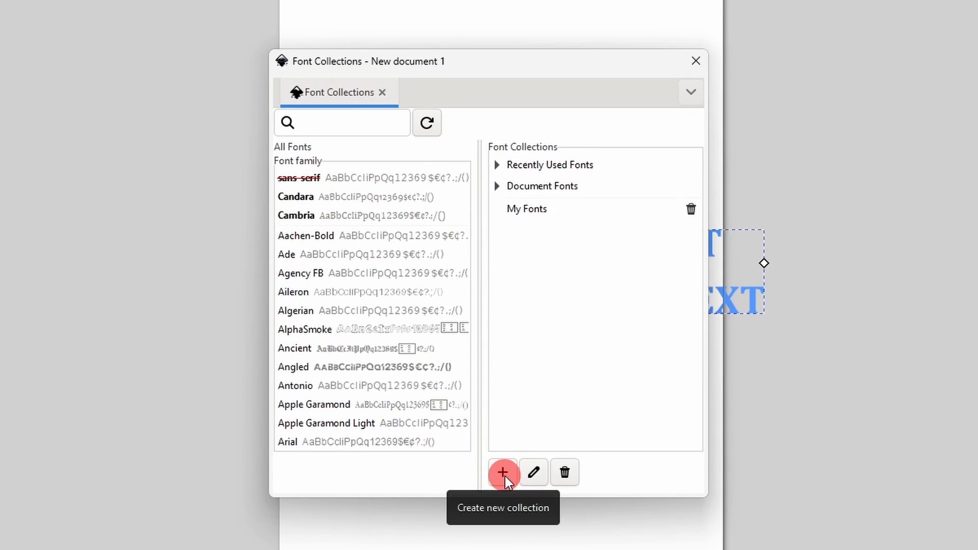
Add the Aileron and ChunkFive fonts to the My Fonts collection and close the collections editor.
click(539, 209)
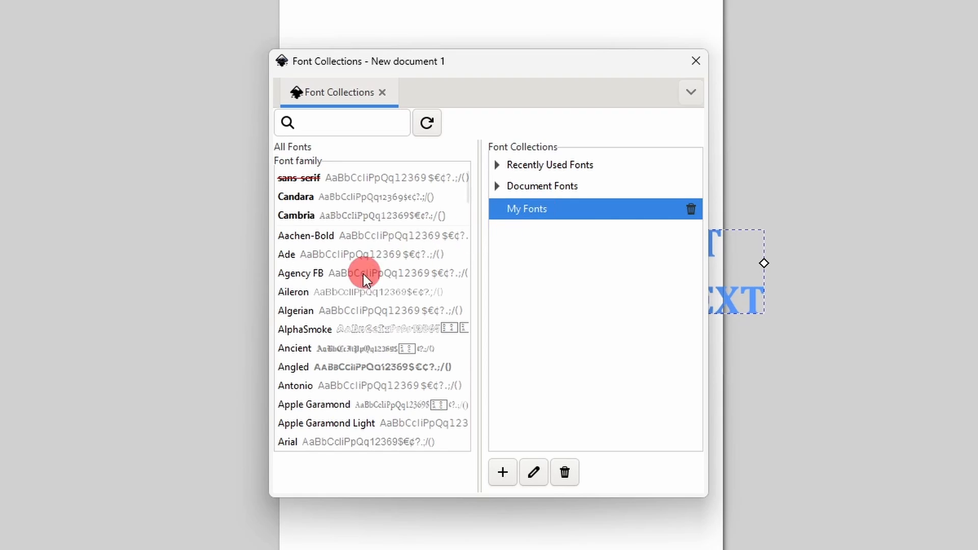
click(353, 289)
drag(353, 289, 530, 215)
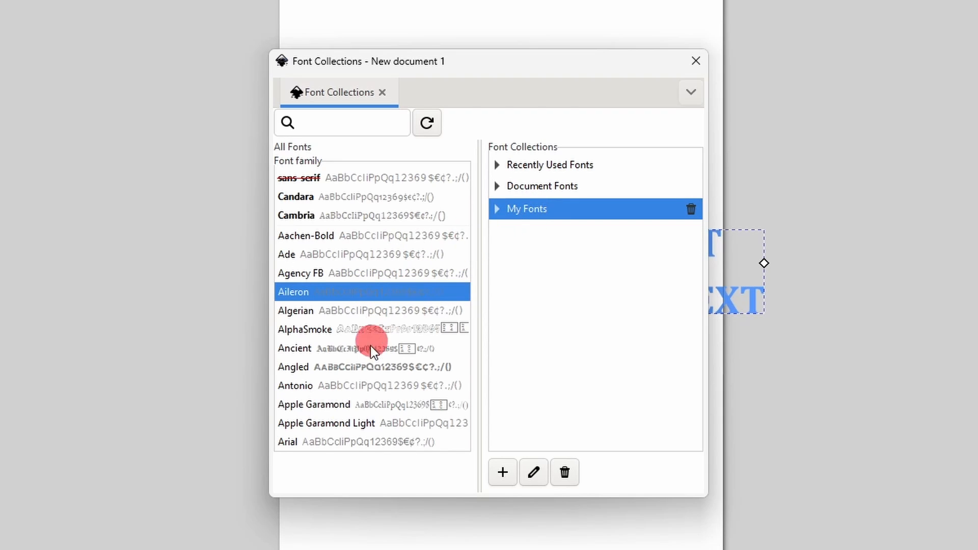
scroll(366, 360, down, 12)
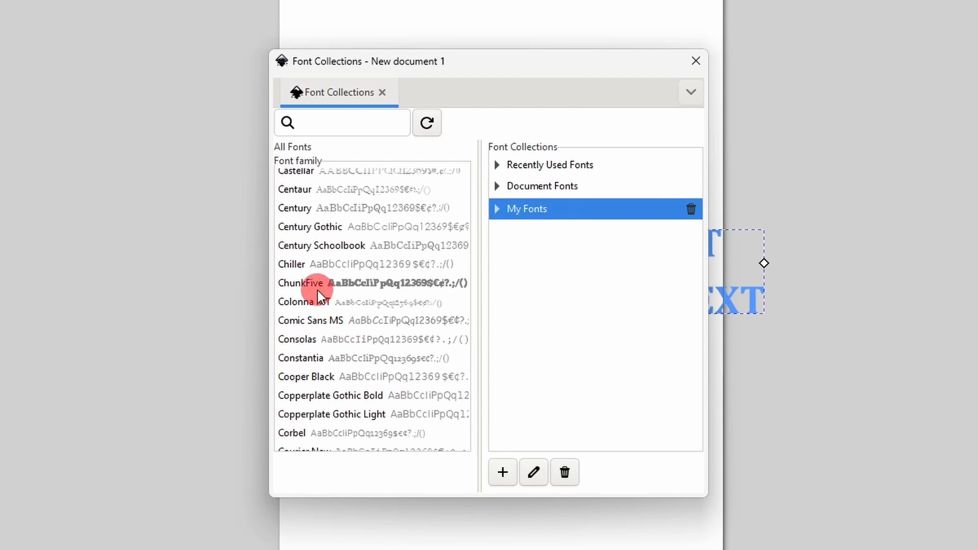
drag(317, 290, 547, 210)
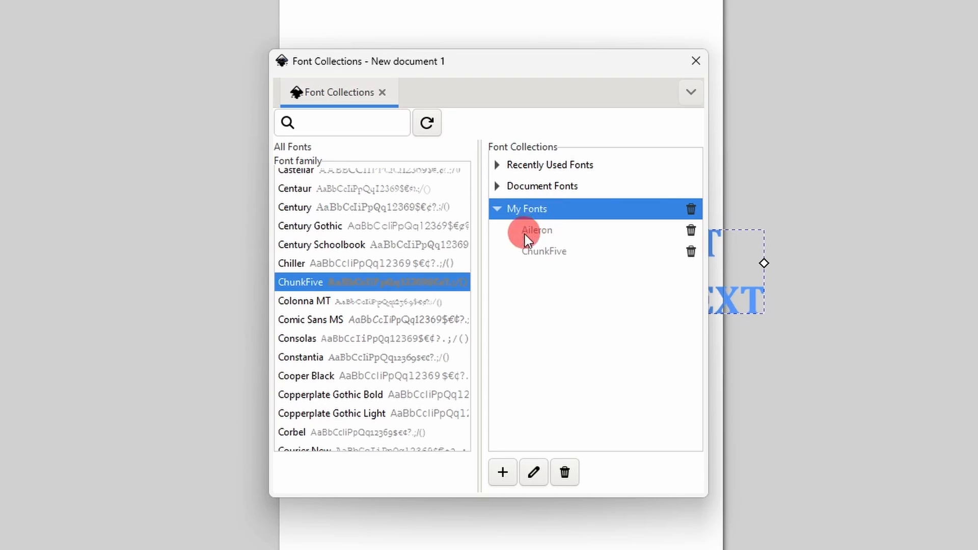
click(695, 60)
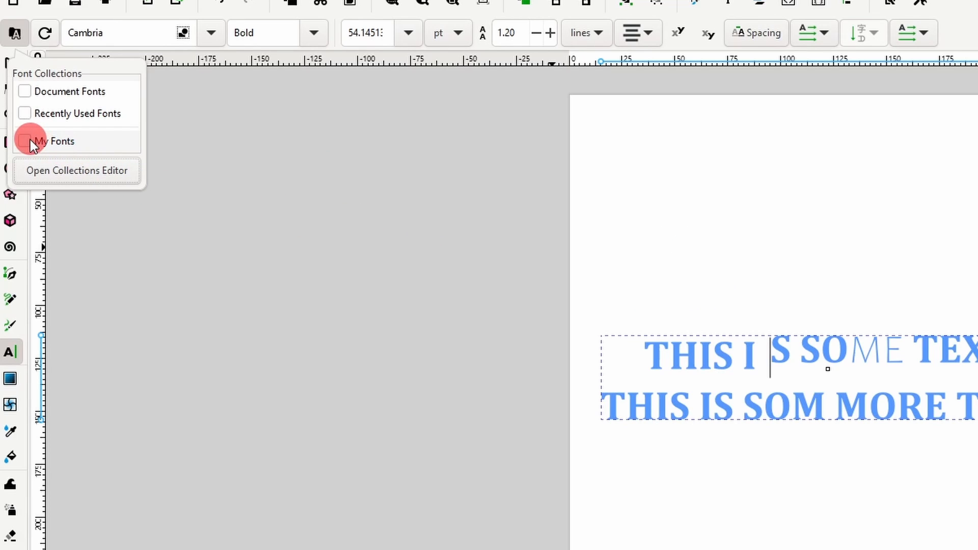
Filter the available font families by the My Fonts collection and check which fonts are offered.
click(24, 141)
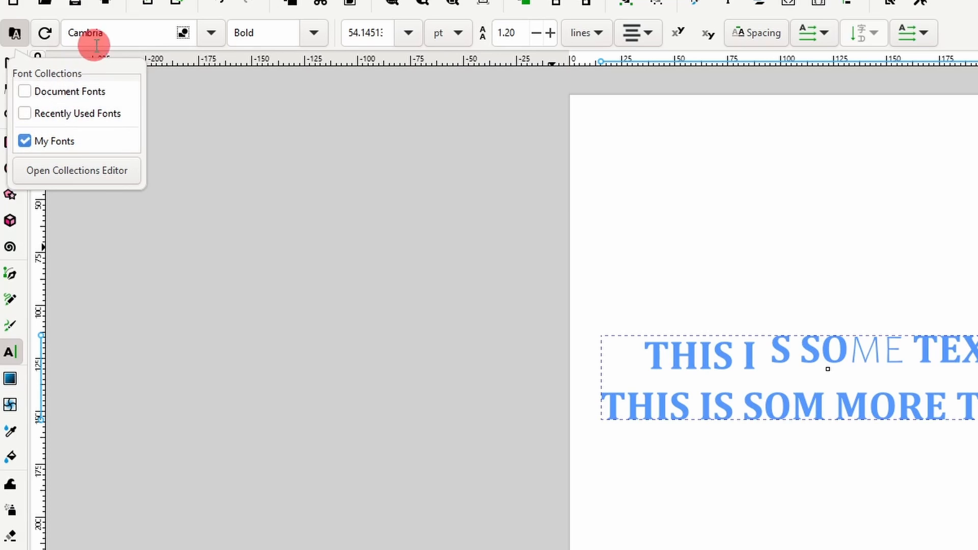
click(150, 33)
click(211, 33)
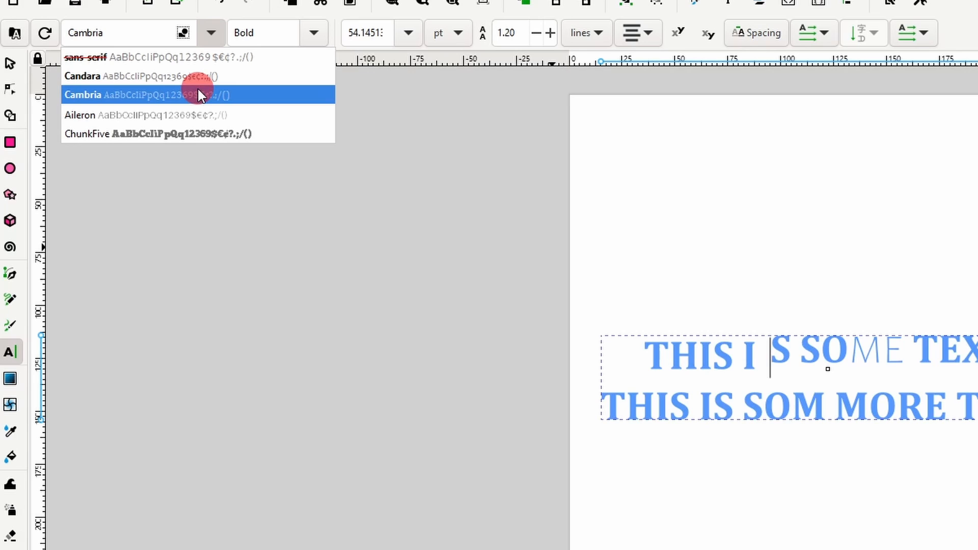
click(53, 39)
click(213, 32)
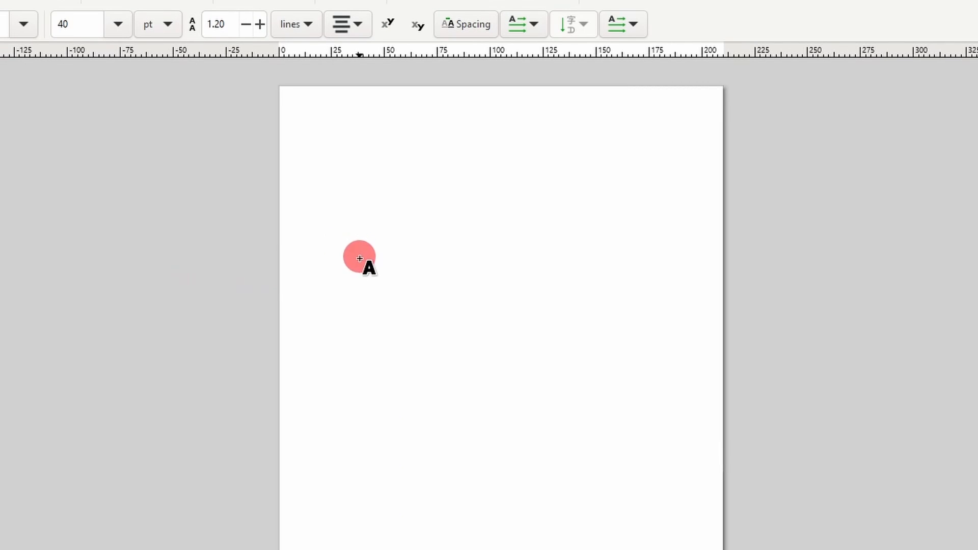
Draw a text frame about 140 mm wide on the page and fill it with "sdlfshdfslhfdfl hsslhsdlfhsdl hfsdlfhkehwfih ldhfslfdlfh dsfdfds fsd".
drag(359, 263, 657, 444)
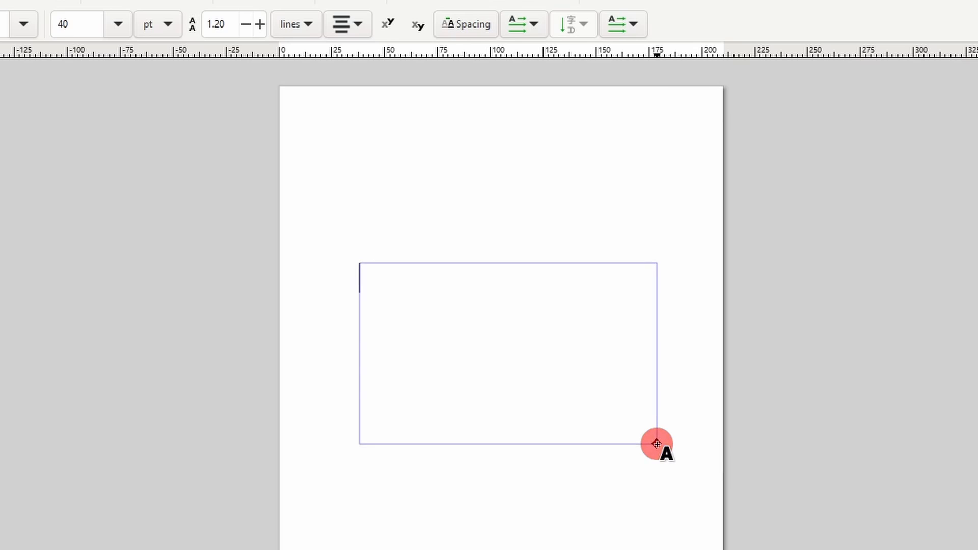
text(sdlfshdfslhfdfl hsslhsdlfhsdl hfsdlfhkehw)
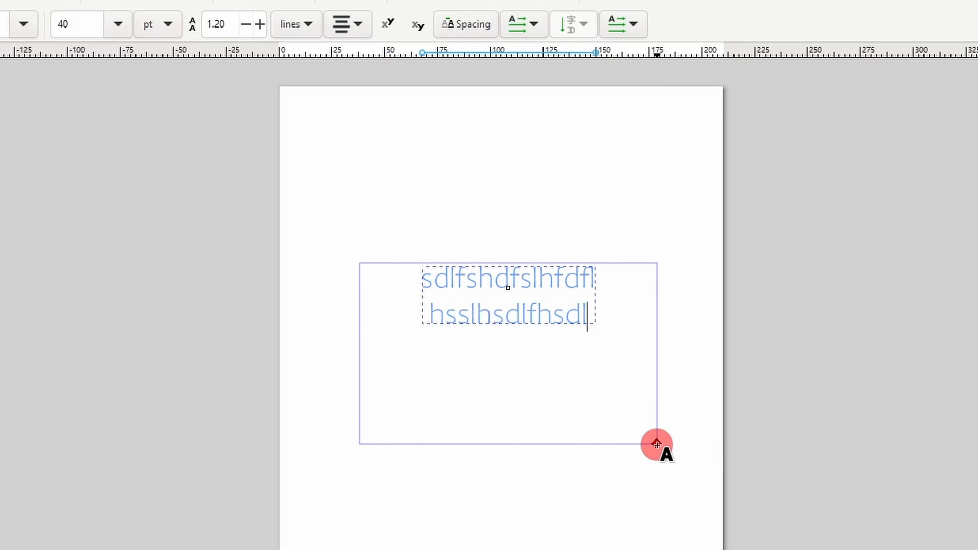
text(fih ldhfslfdlfh dsfdfds fsd)
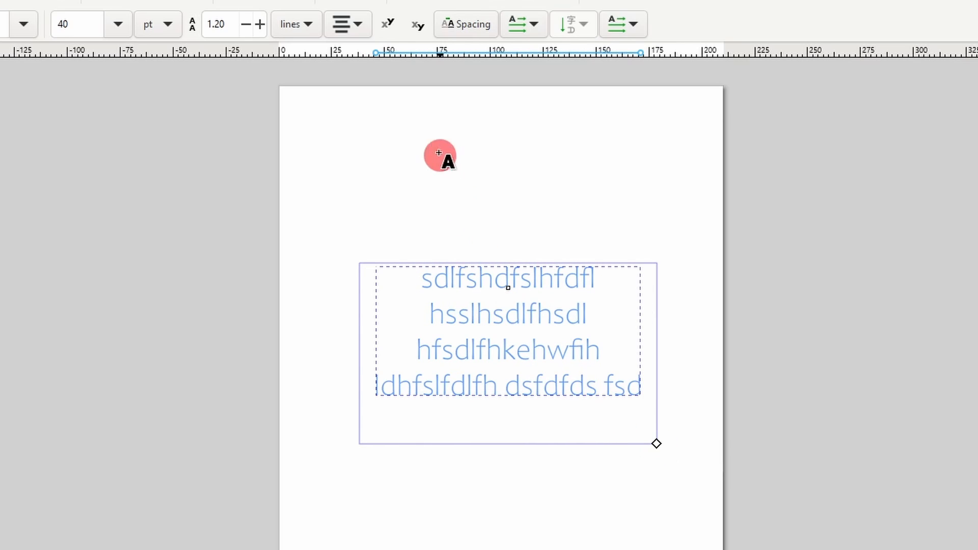
Left-align the text in the frame and widen the frame to about 200 mm.
click(353, 23)
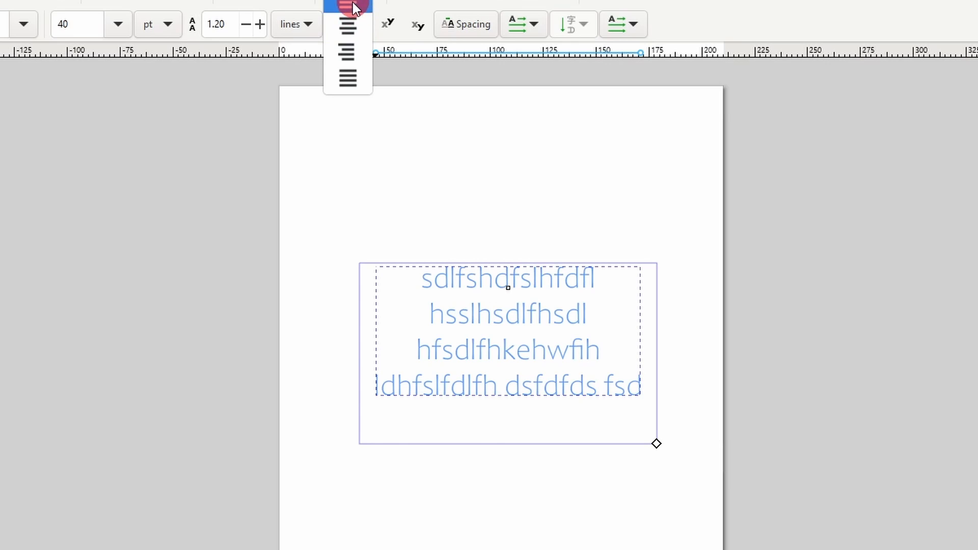
click(352, 4)
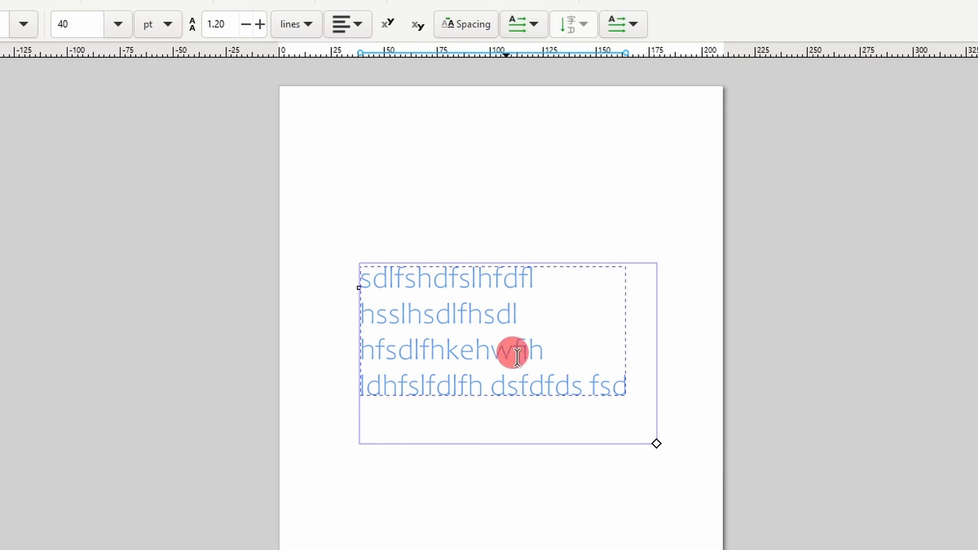
drag(657, 444, 785, 444)
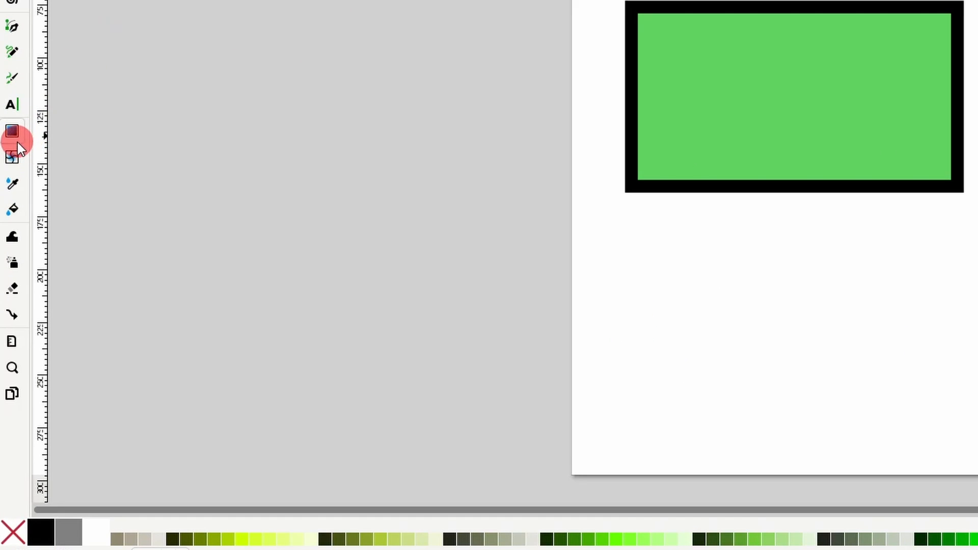
Apply a horizontal linear gradient to the green rectangle's fill with the Gradient tool.
click(17, 141)
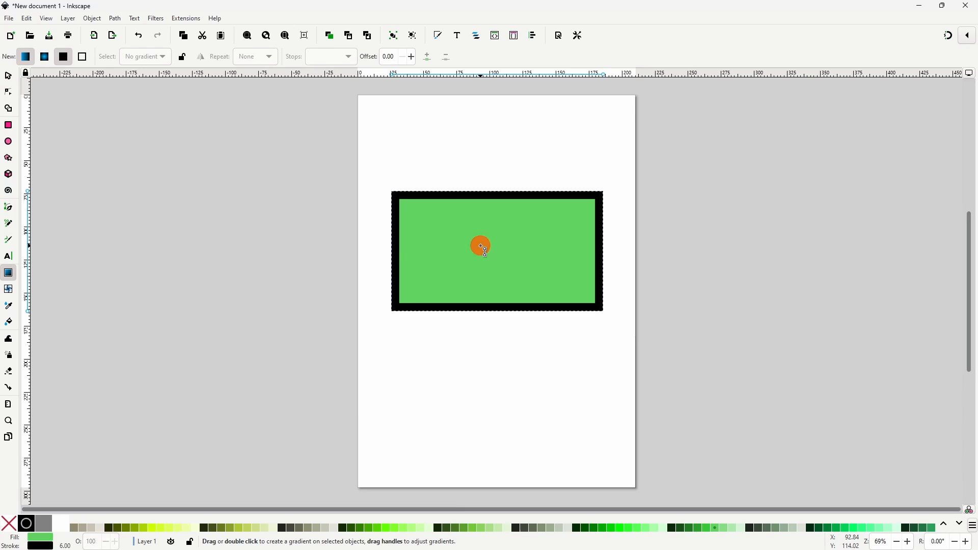
double_click(482, 248)
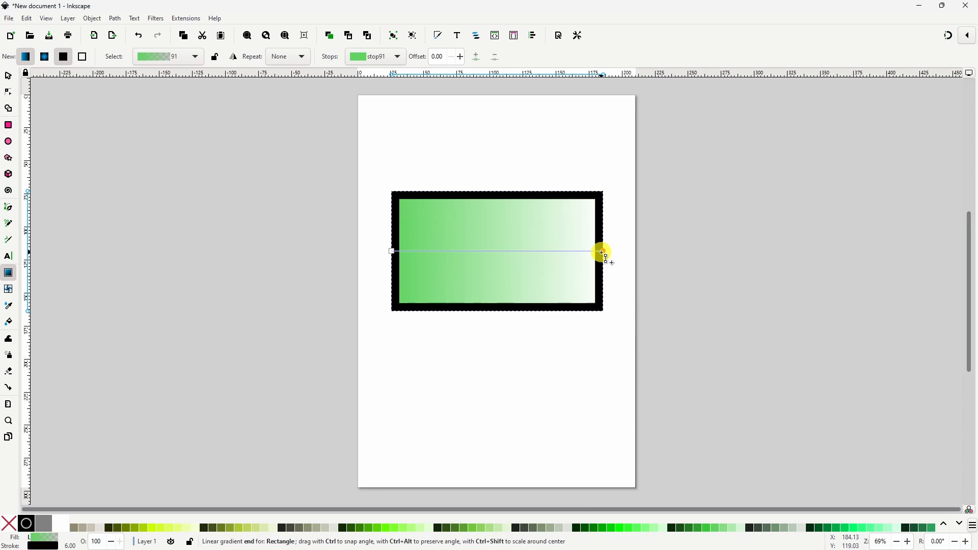
Move both ends of the rectangle's linear gradient beyond its left and right sides, snapping the gradient line to horizontal.
drag(603, 253, 628, 272)
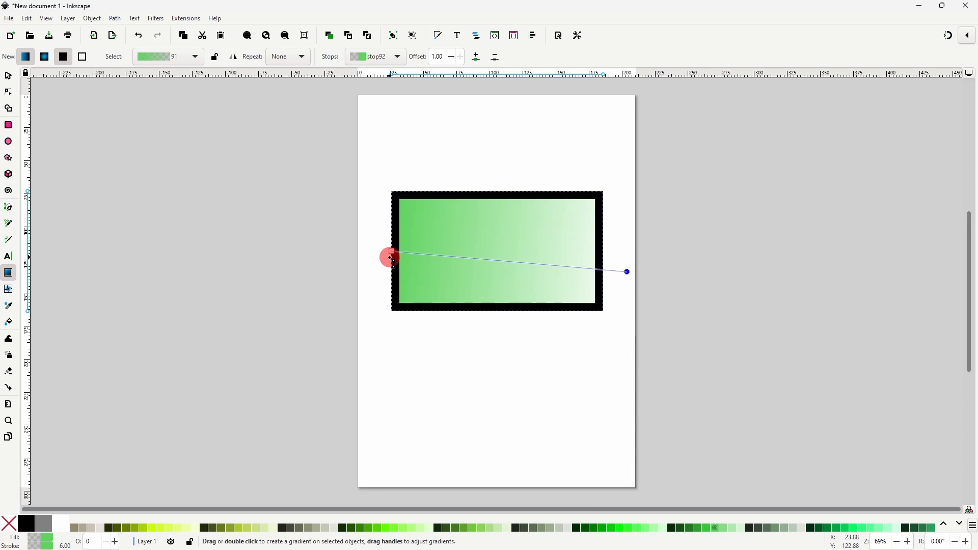
drag(391, 257, 366, 250)
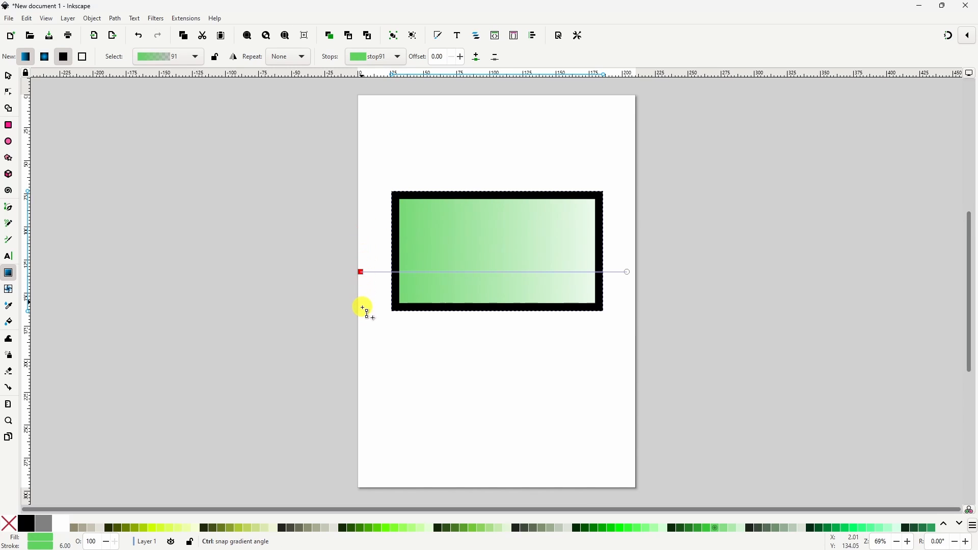
ctrl+drag(364, 308, 367, 256)
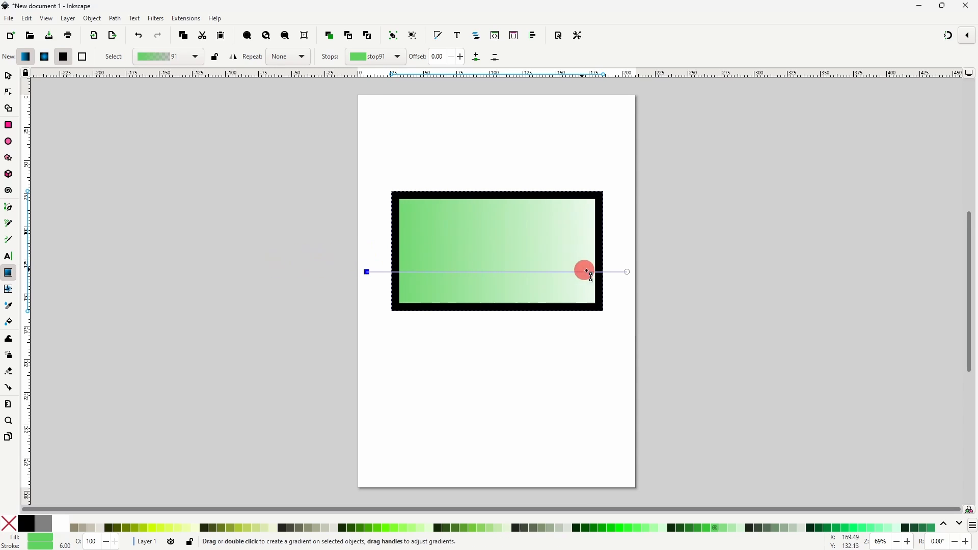
drag(630, 271, 792, 274)
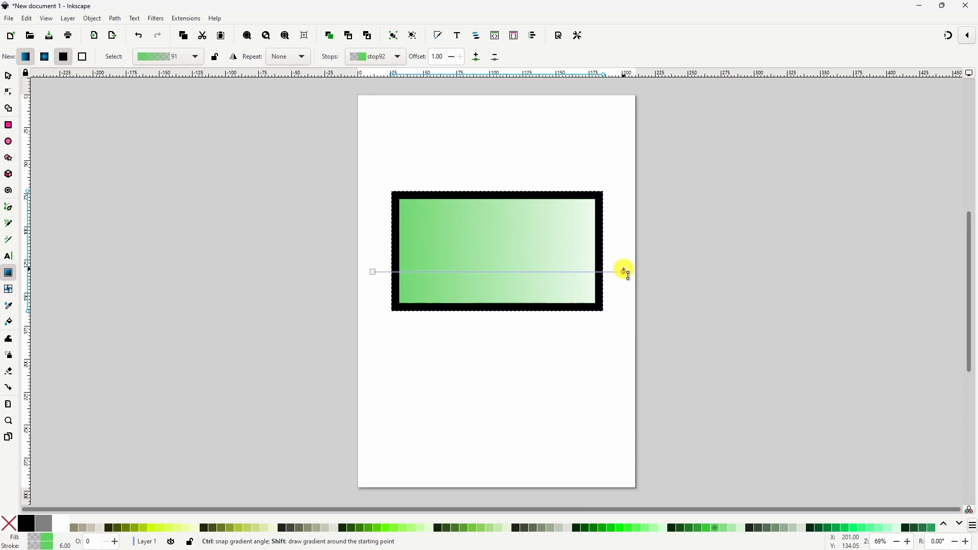
shift+drag(624, 269, 626, 269)
Recolour the gradient's right end stop to a light red, and select the green start stop.
click(944, 524)
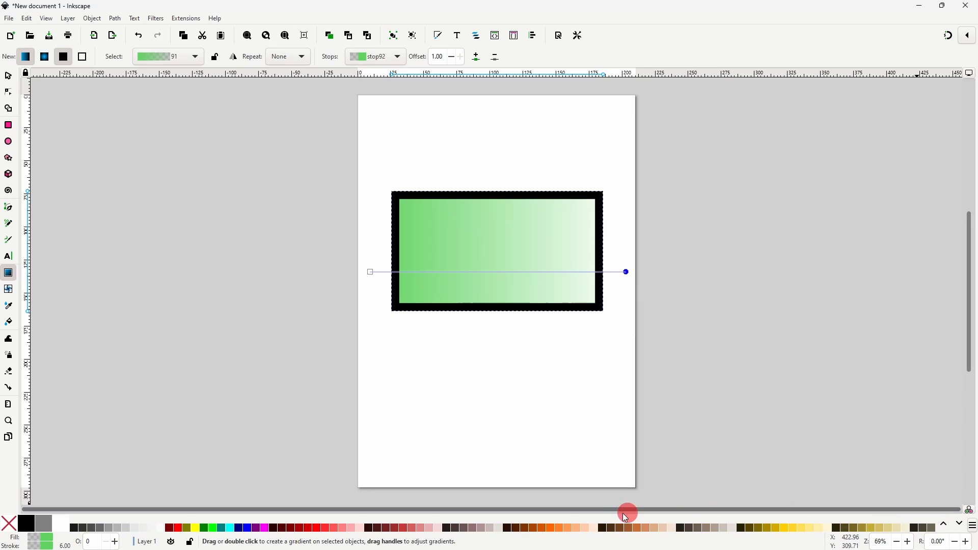
click(421, 528)
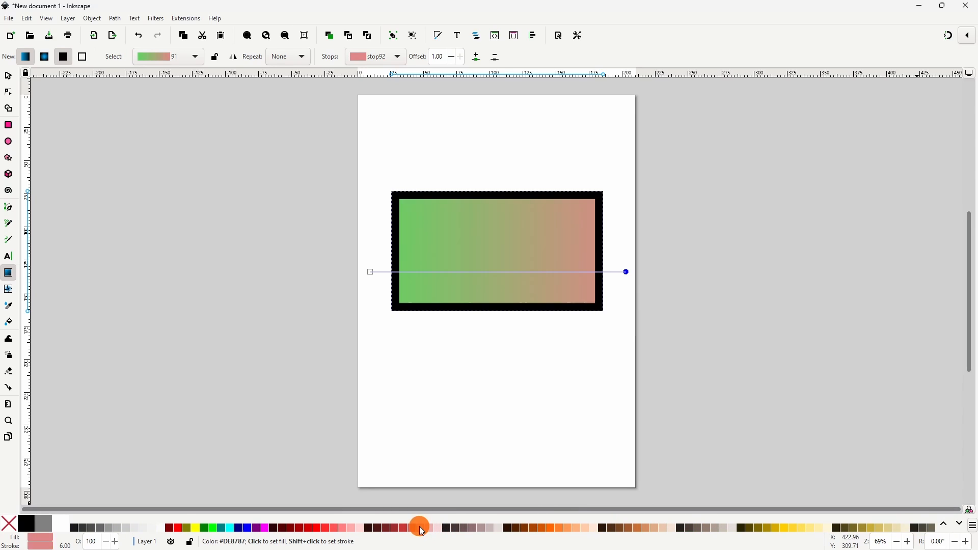
click(335, 529)
click(372, 274)
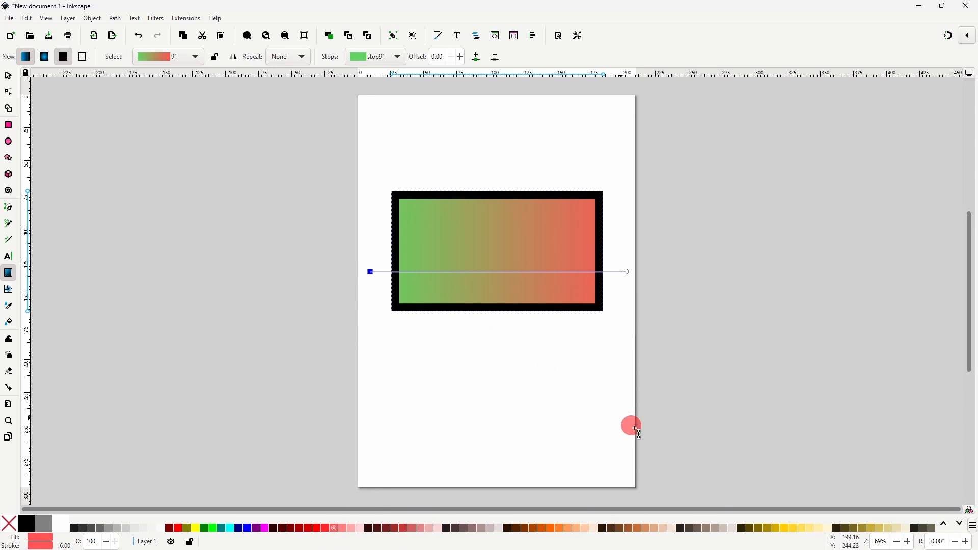
Recolour the rectangle's linear gradient start yellow and add a blue intermediate stop at an offset of about 0.47.
click(789, 533)
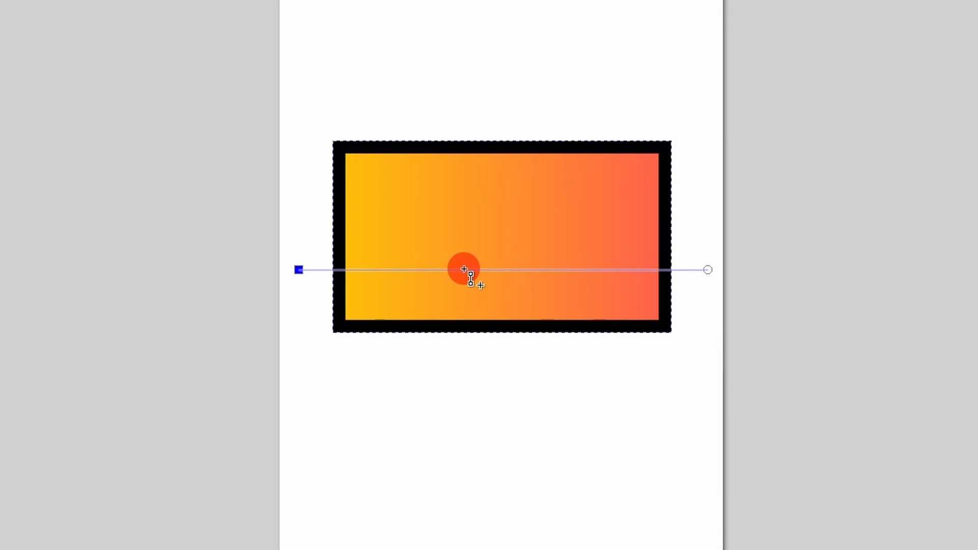
double_click(473, 272)
drag(465, 270, 491, 270)
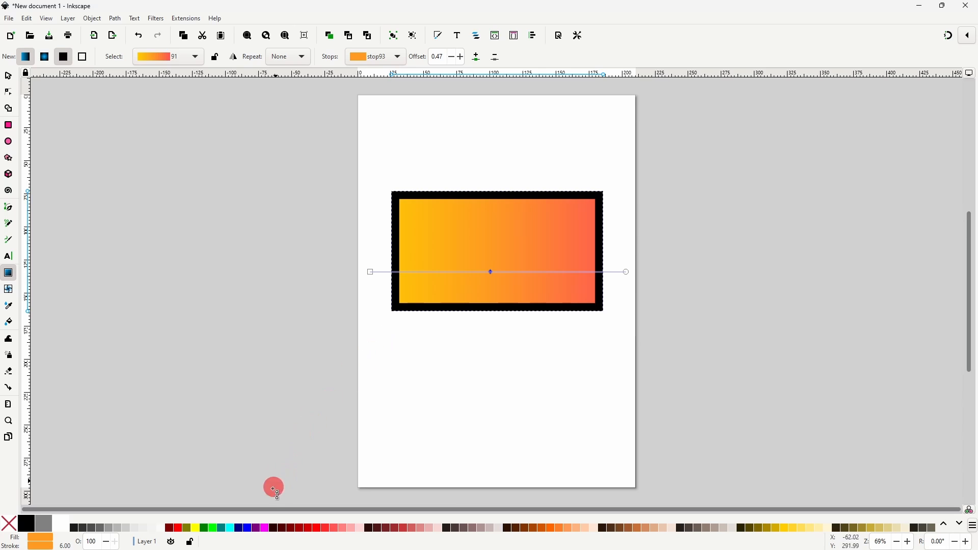
click(249, 528)
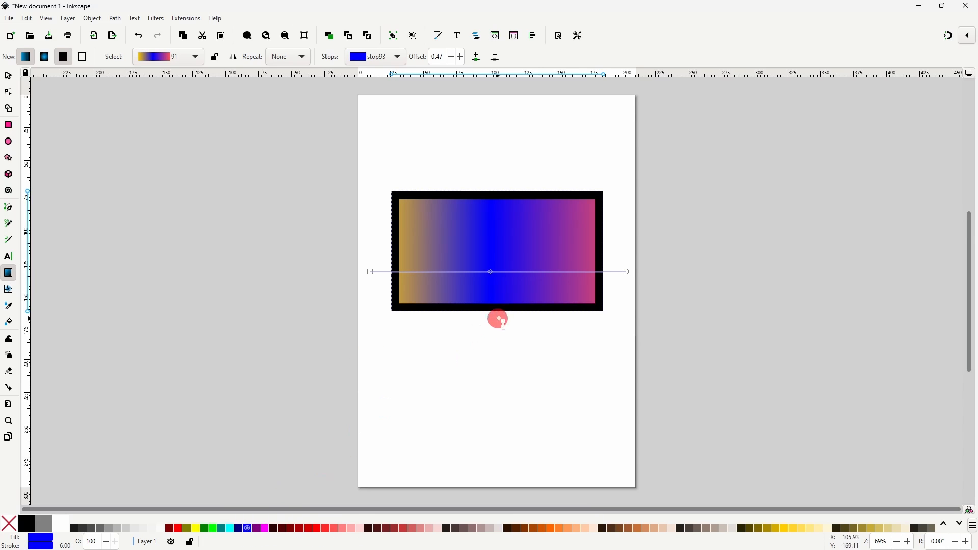
Add an orange stop between the blue and red stops at an offset of about 0.73 and delete it.
double_click(540, 272)
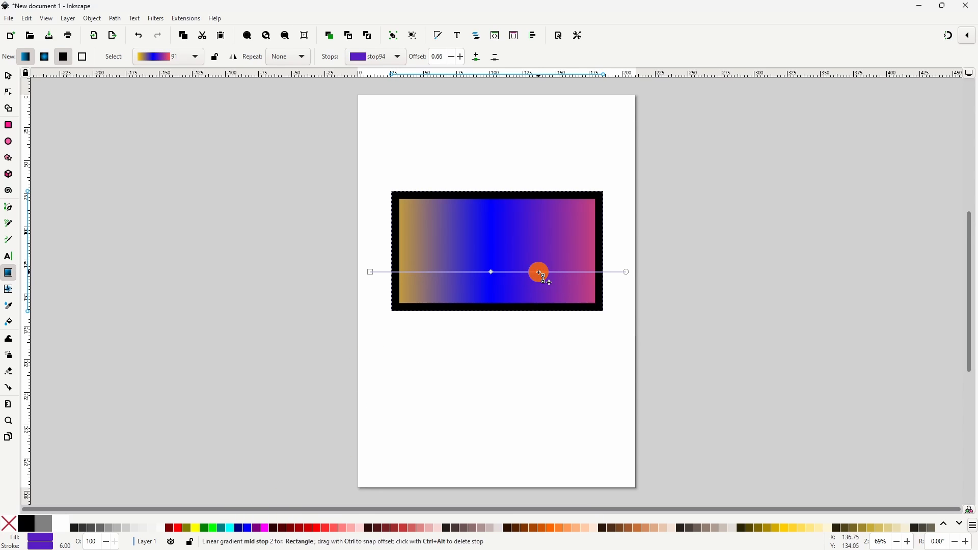
click(551, 528)
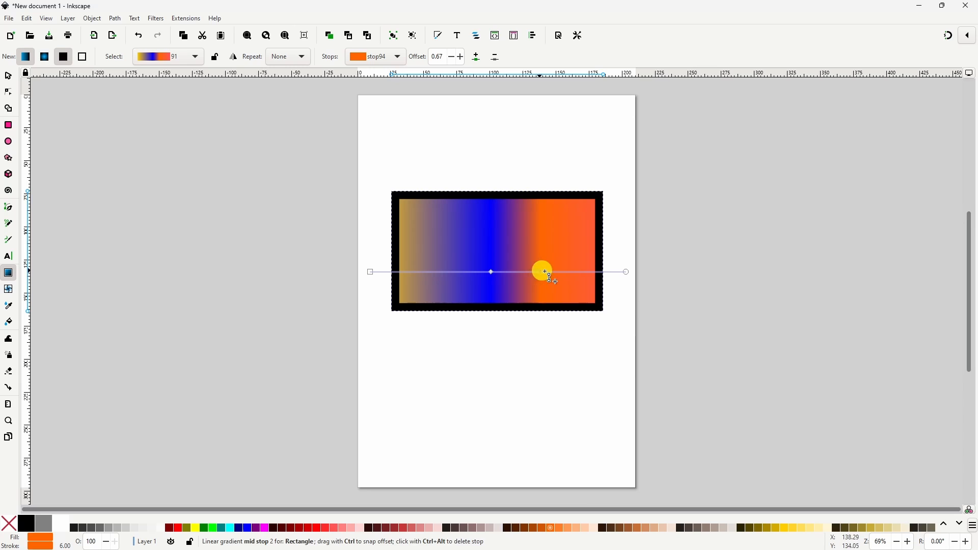
mouse_move(546, 272)
mouse_down()
mouse_move(573, 269)
mouse_move(557, 270)
mouse_up()
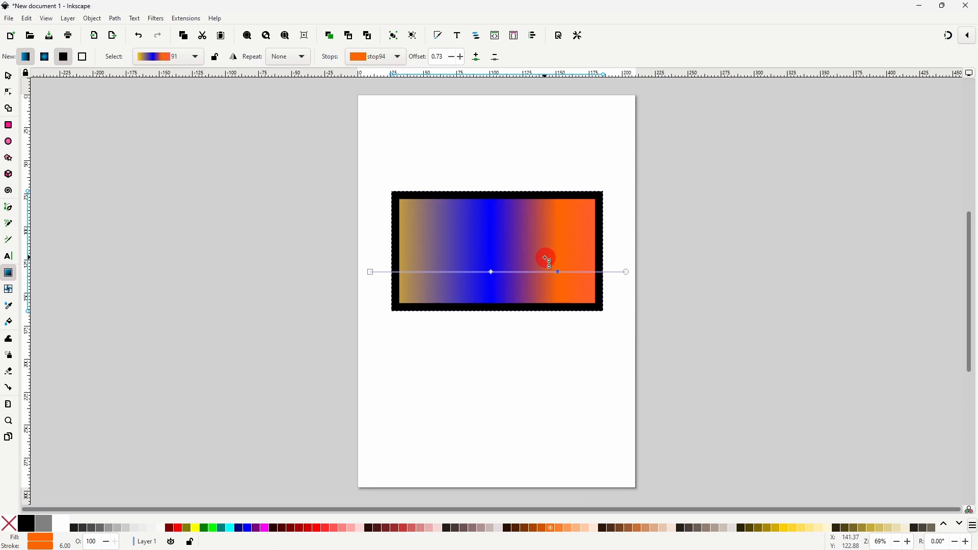
key(Delete)
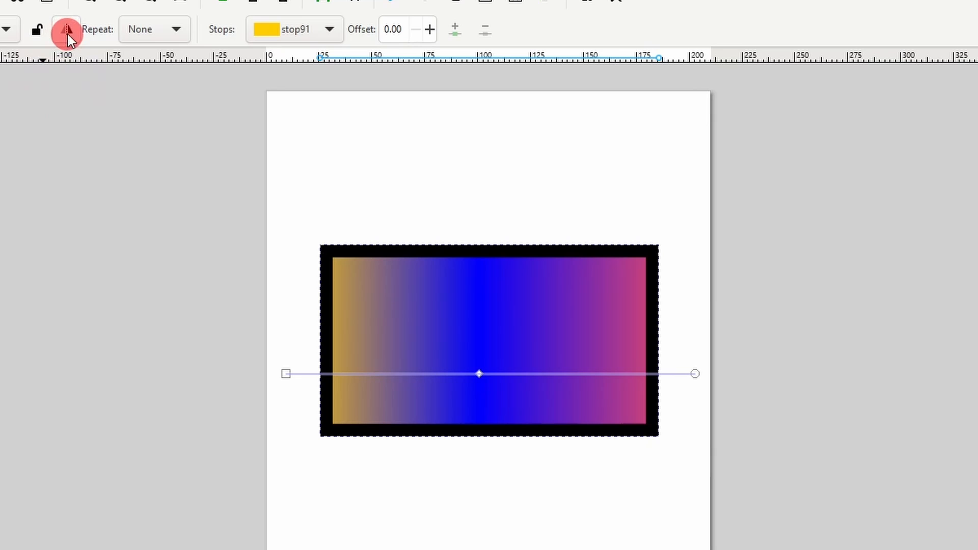
Reverse the direction of the rectangle's gradient and reverse it back.
click(68, 32)
click(68, 35)
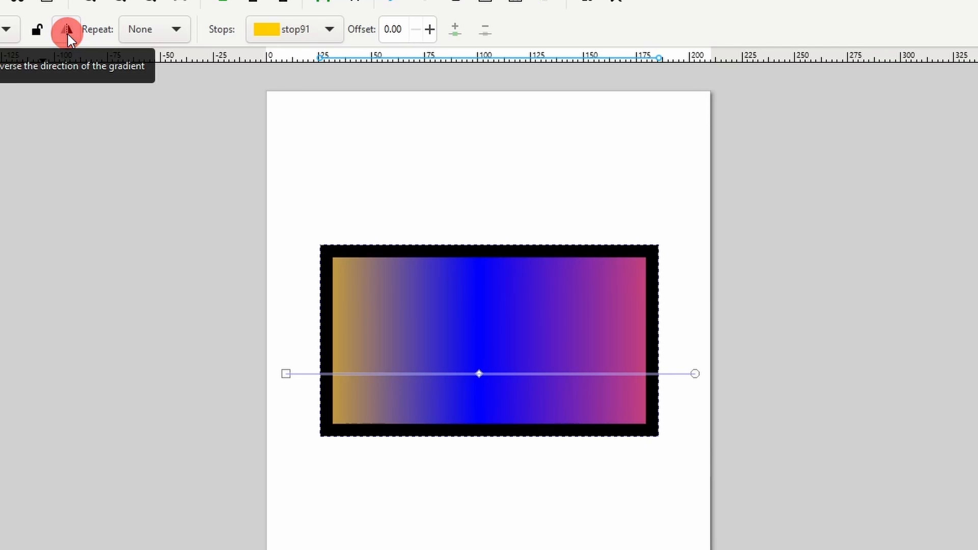
Set the gradient's repeat mode to Reflected and move both of its end handles inside the rectangle.
click(157, 35)
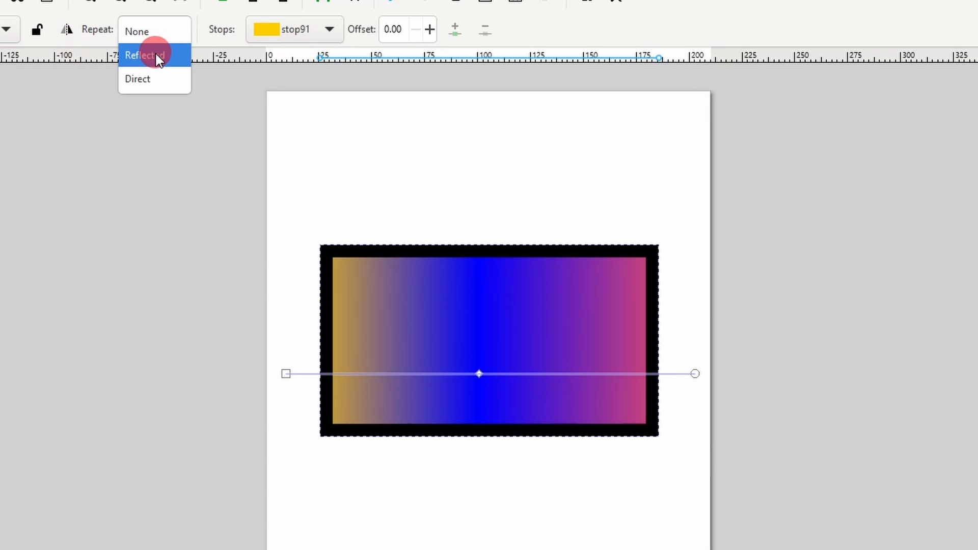
click(157, 55)
drag(281, 374, 383, 359)
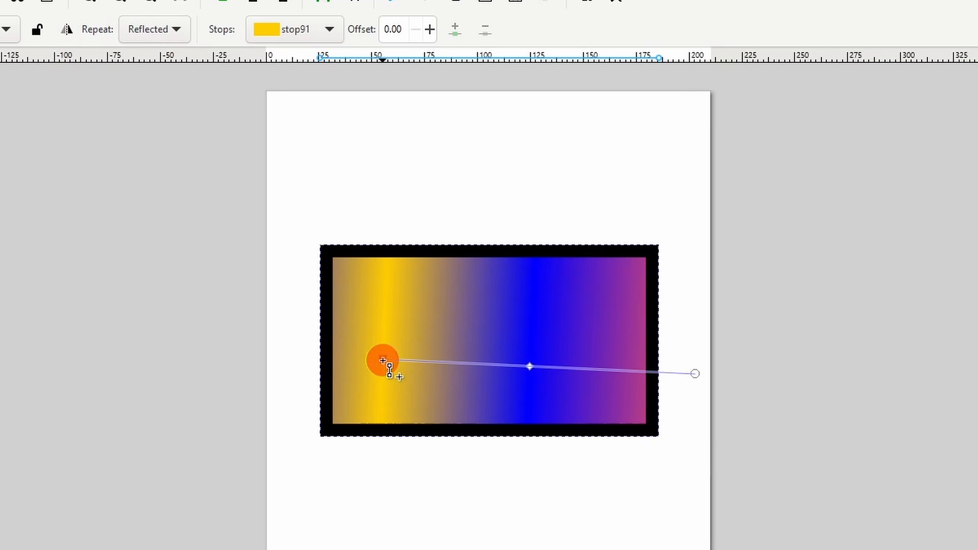
drag(701, 373, 602, 365)
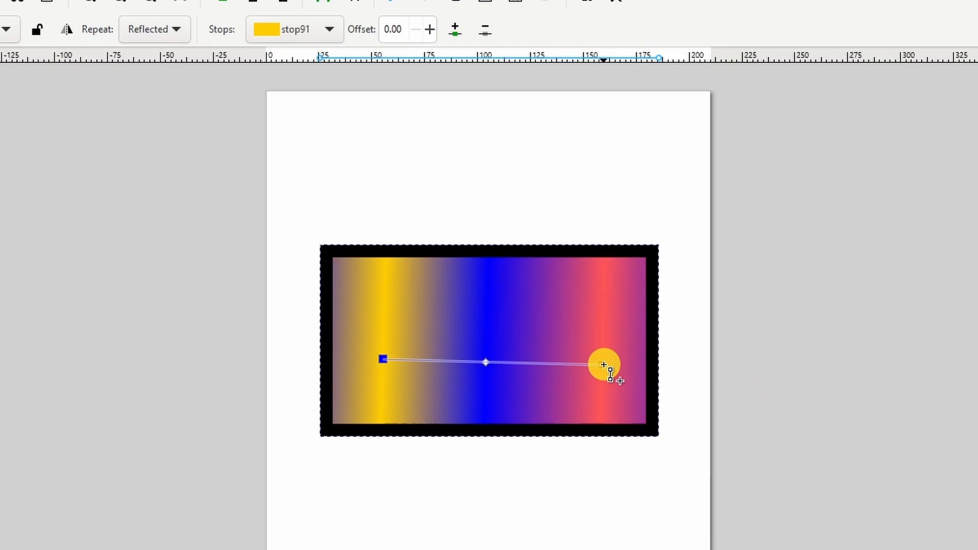
Try the Direct repeat mode on the gradient and set its repeat back to None.
click(168, 40)
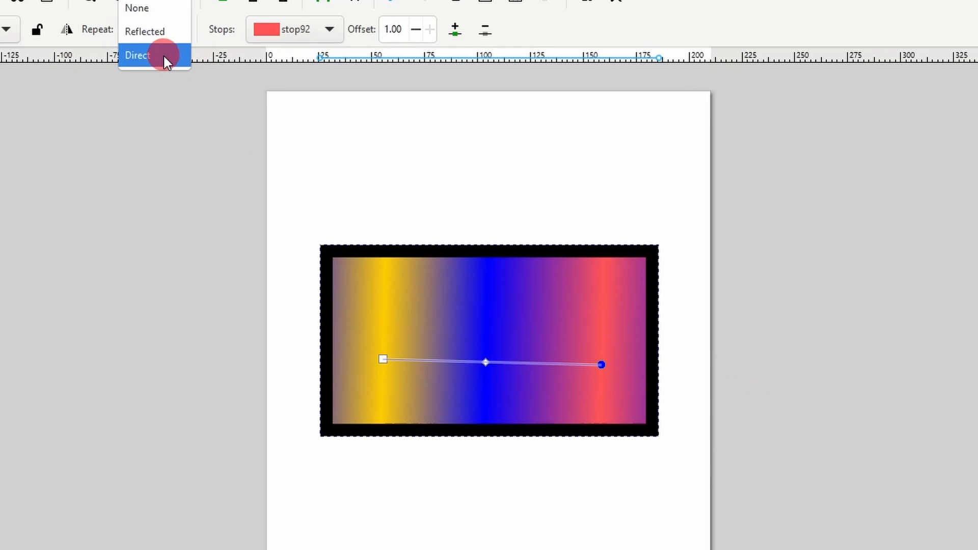
click(163, 56)
click(166, 34)
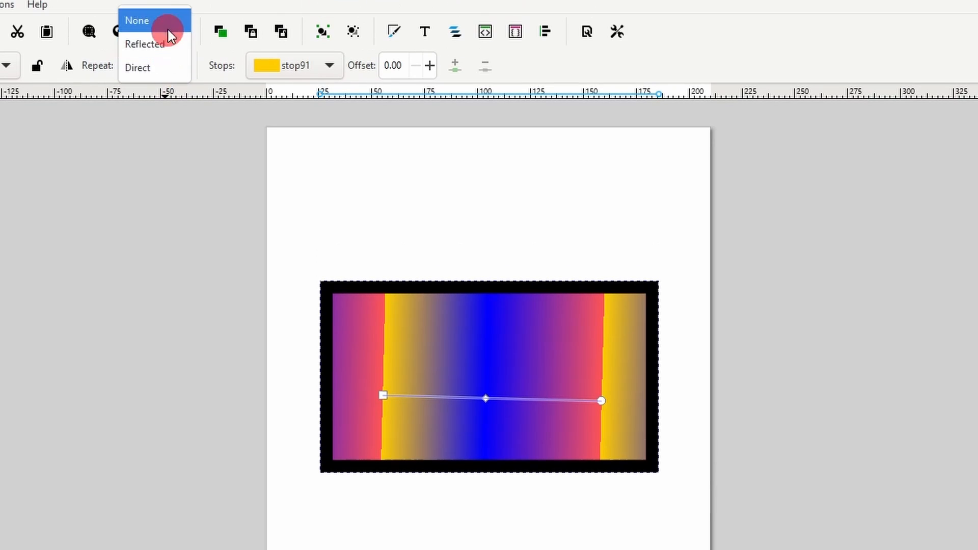
click(171, 16)
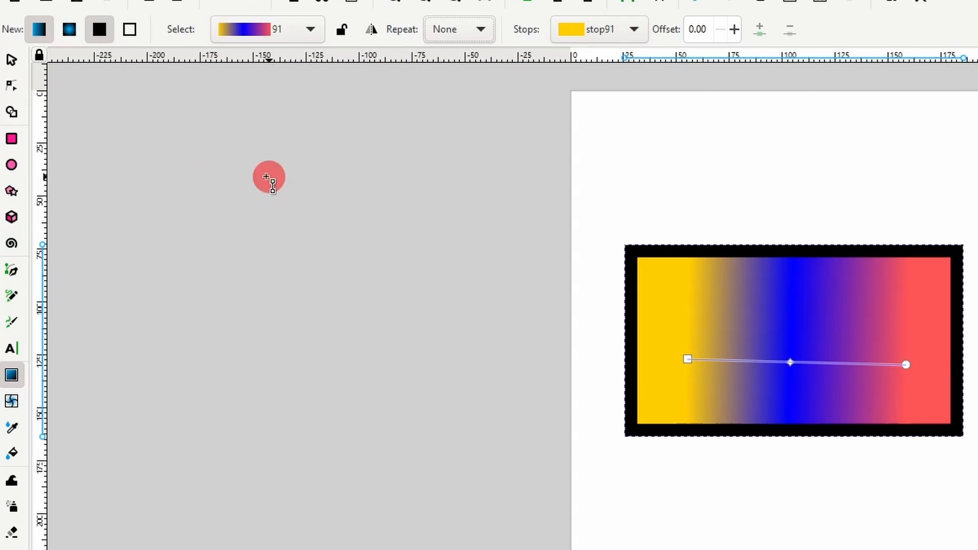
Replace the linear fill with a radial gradient from the rectangle's centre towards its right edge and colour the middle stop Lime (#00FF00).
click(68, 32)
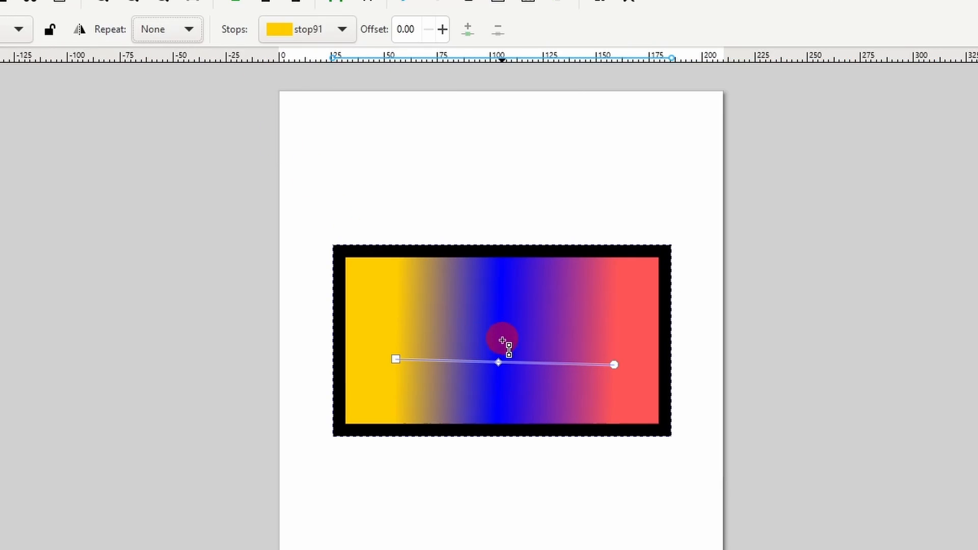
drag(503, 340, 651, 344)
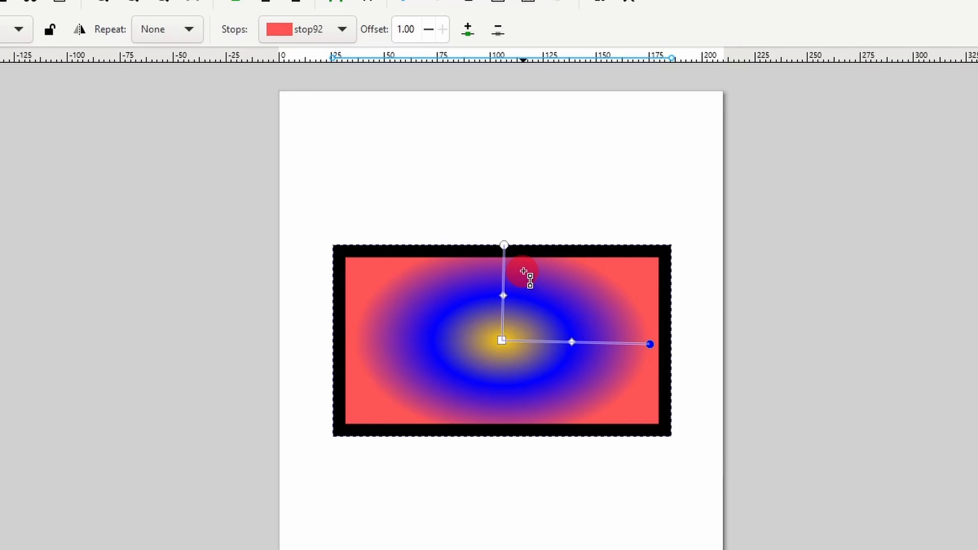
mouse_move(502, 299)
mouse_down()
mouse_move(504, 325)
mouse_move(500, 302)
mouse_up()
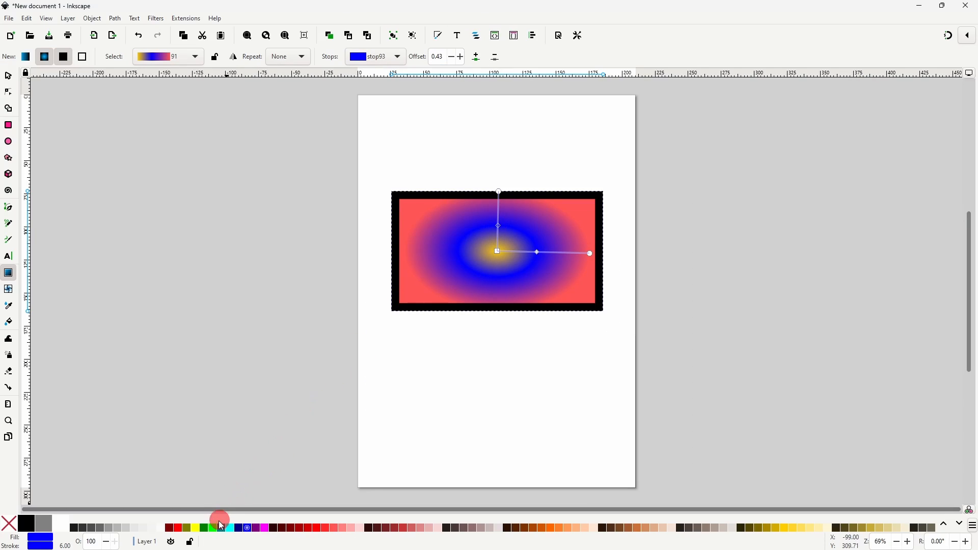
click(213, 528)
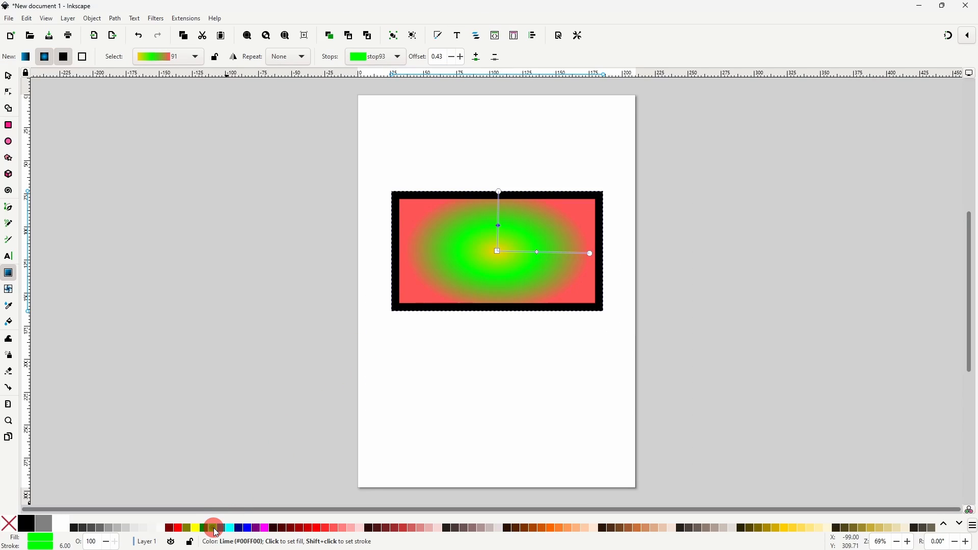
Colour the radial gradient's centre stop blue and shift its focus point down and left of the centre.
click(499, 252)
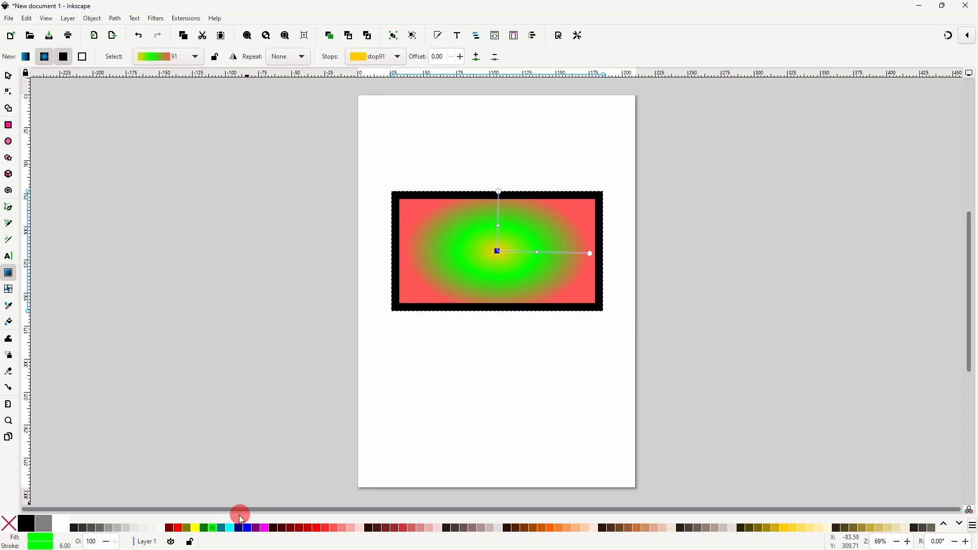
click(228, 528)
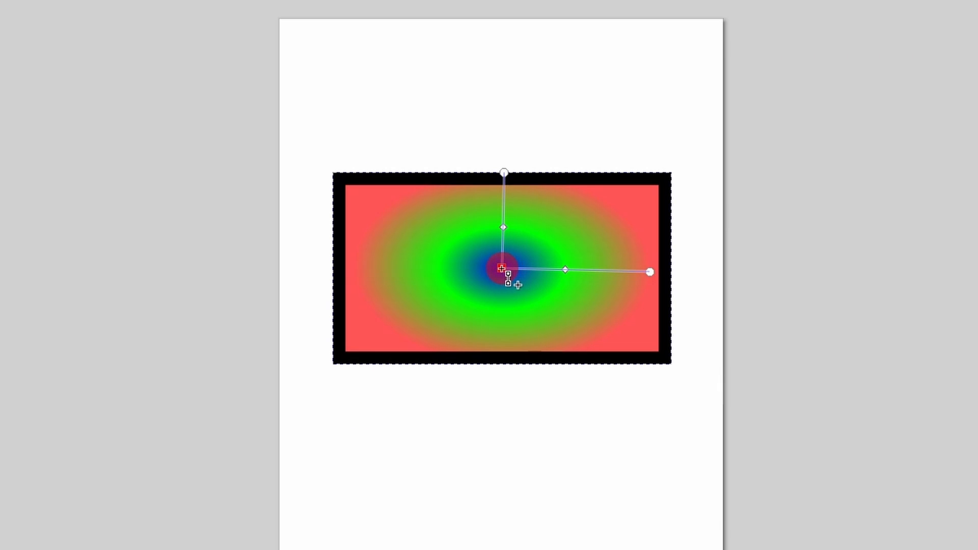
drag(502, 269, 450, 288)
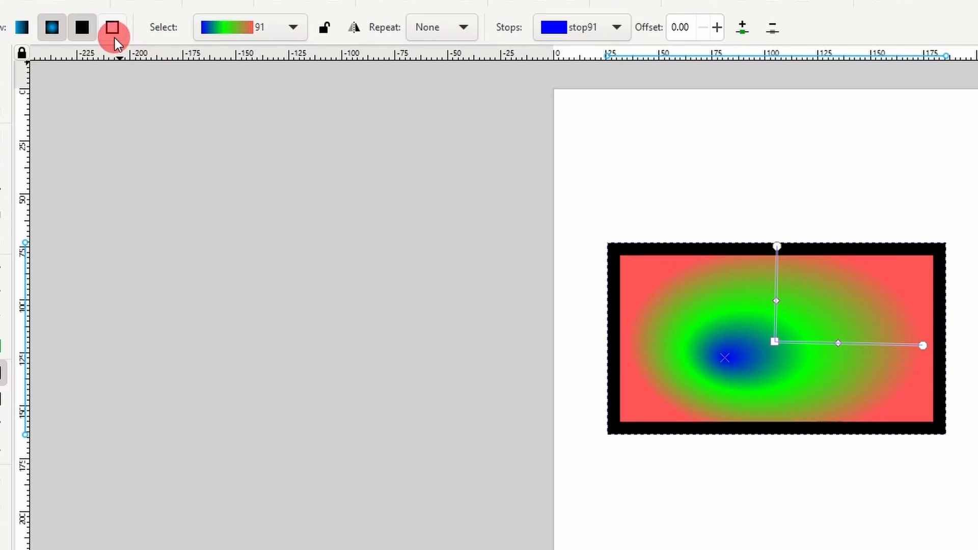
Apply a linear gradient to the rectangle's stroke, colour its end stop #FFCC00 and move that end slightly up and outward.
click(113, 31)
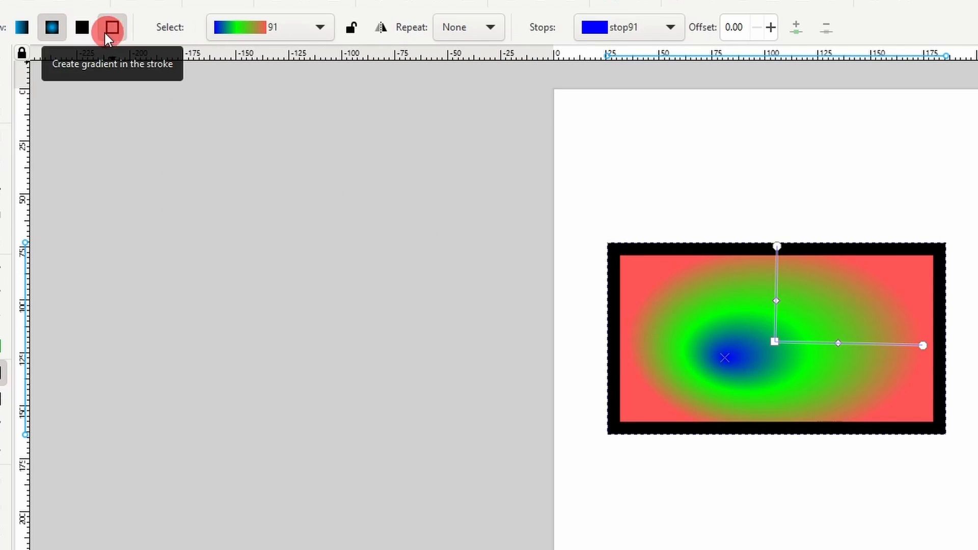
click(20, 35)
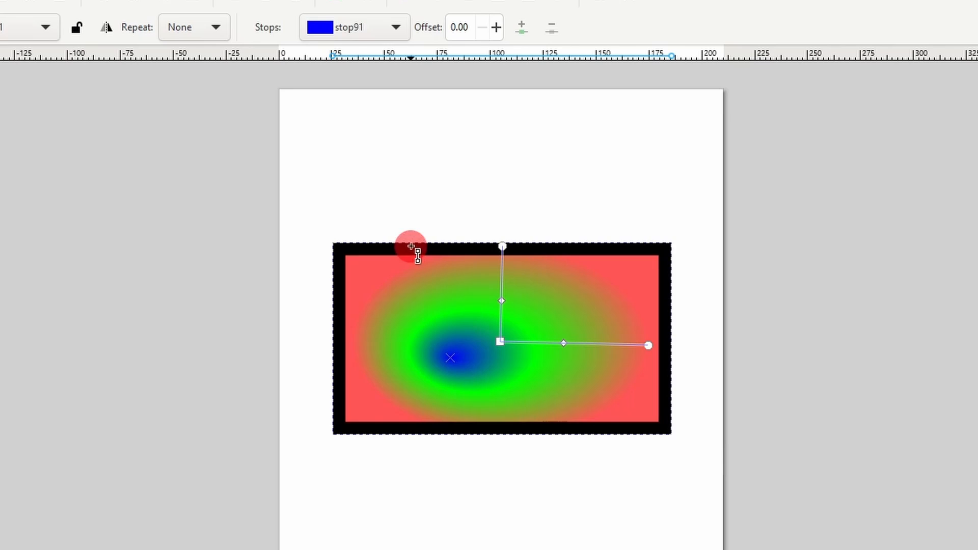
double_click(690, 252)
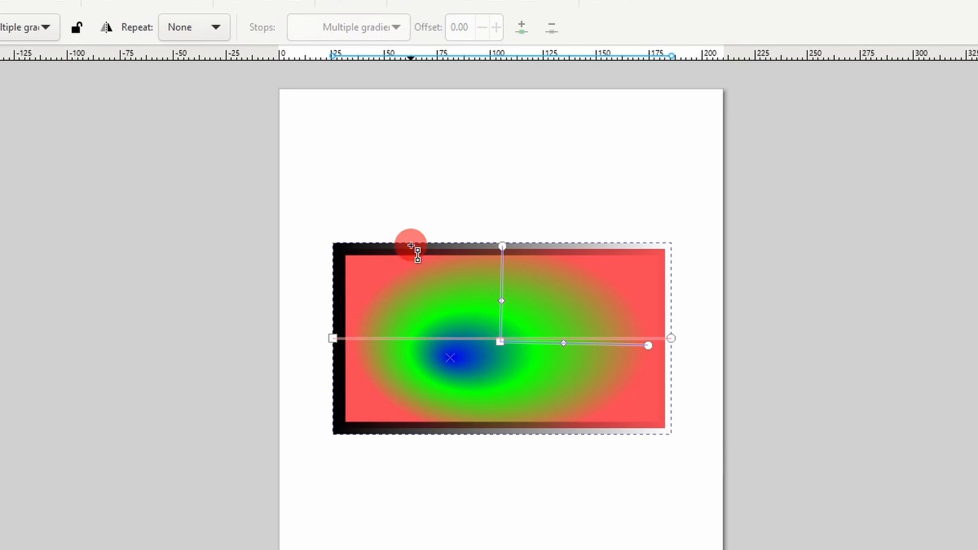
click(671, 339)
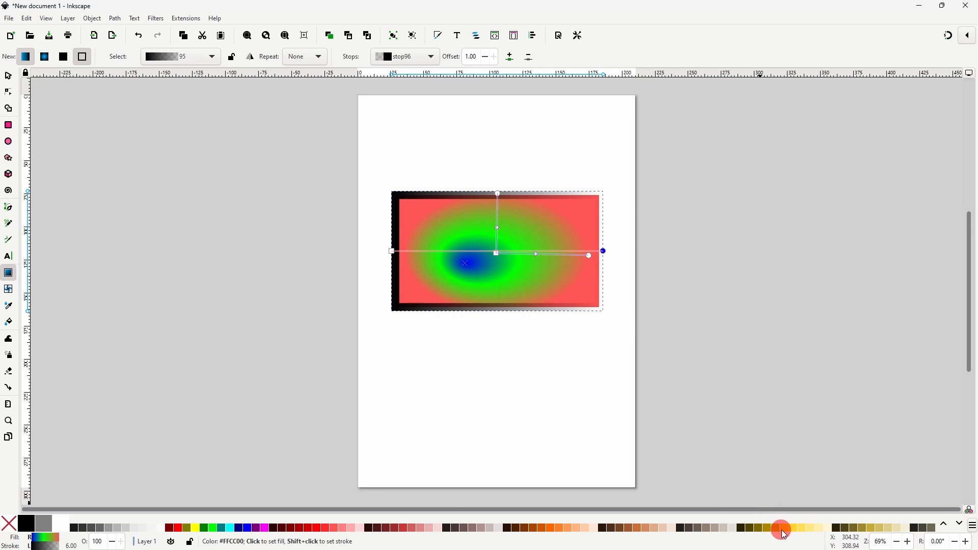
click(784, 530)
drag(607, 251, 620, 222)
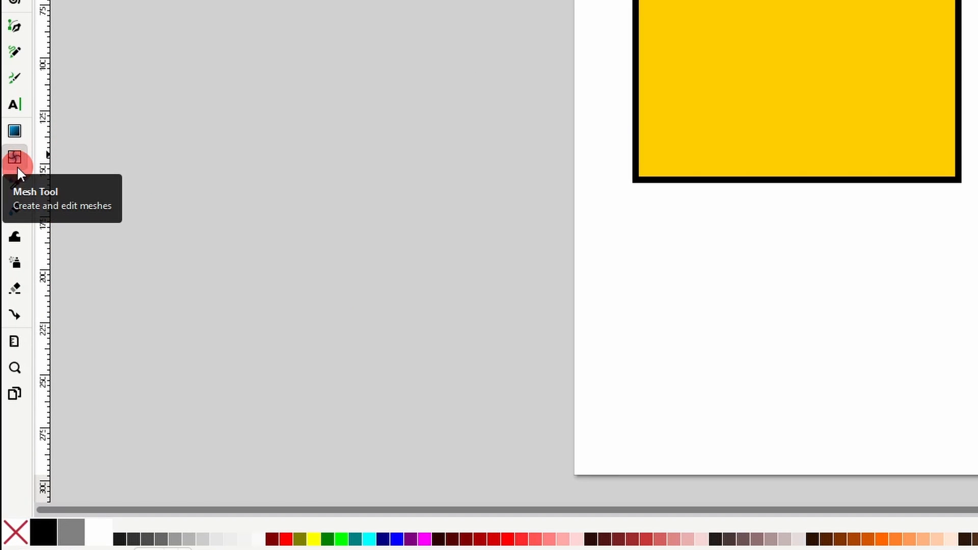
Create a mesh gradient on the yellow rectangle and pull its top-left and bottom-right corner nodes outward.
click(16, 166)
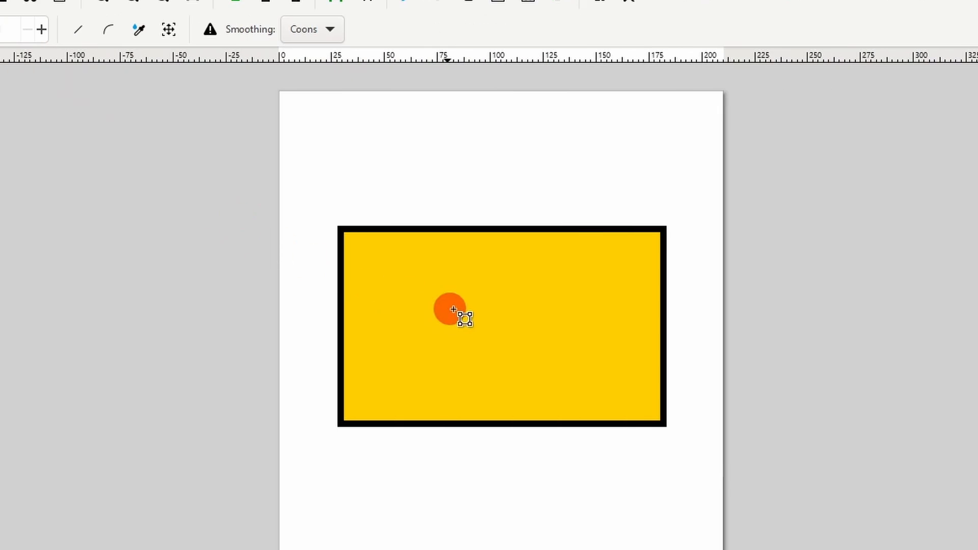
click(770, 317)
double_click(475, 316)
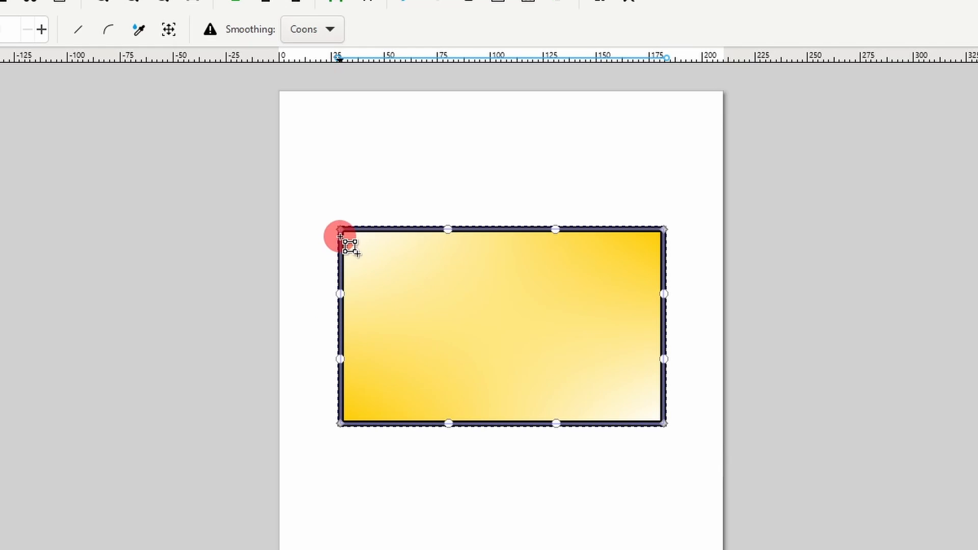
drag(341, 231, 316, 208)
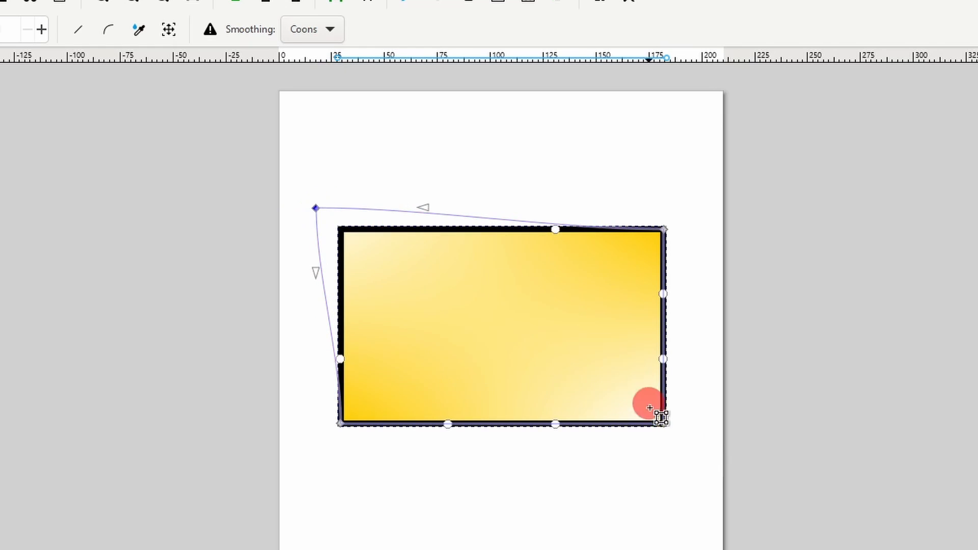
mouse_move(664, 427)
mouse_down()
mouse_move(671, 362)
mouse_move(668, 451)
mouse_move(675, 439)
mouse_up()
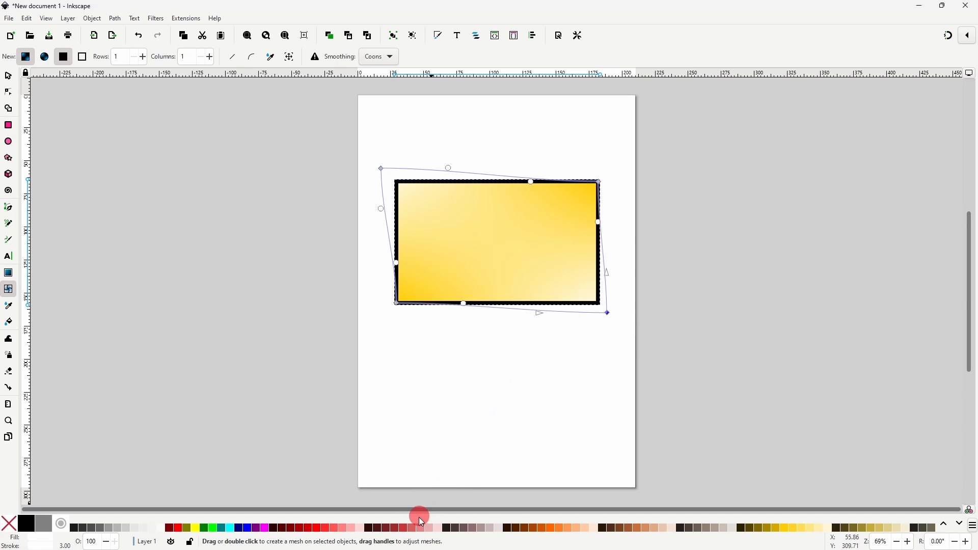
Colour the mesh's bottom-right corner muted red, its top-right corner orange (#FF6600) and its bottom-left corner blue.
click(416, 528)
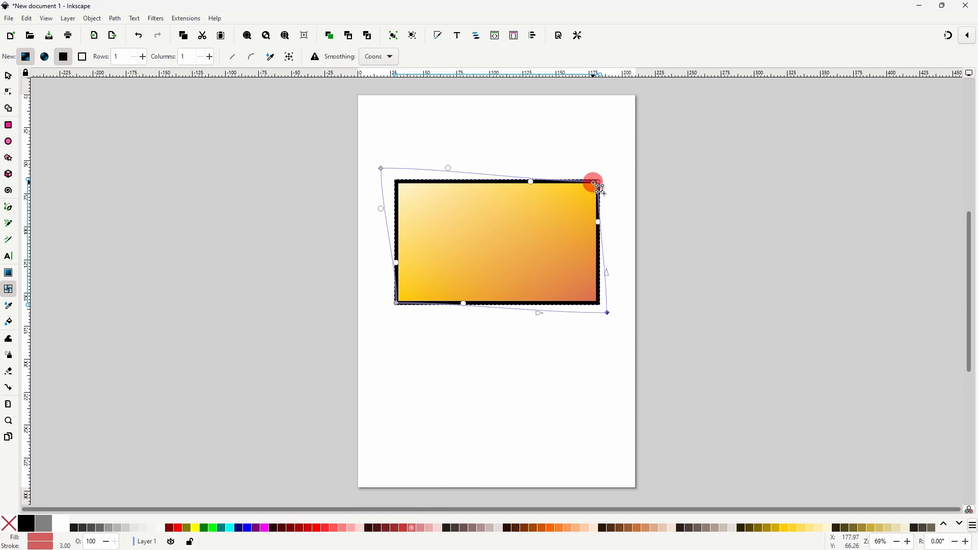
click(601, 182)
click(557, 530)
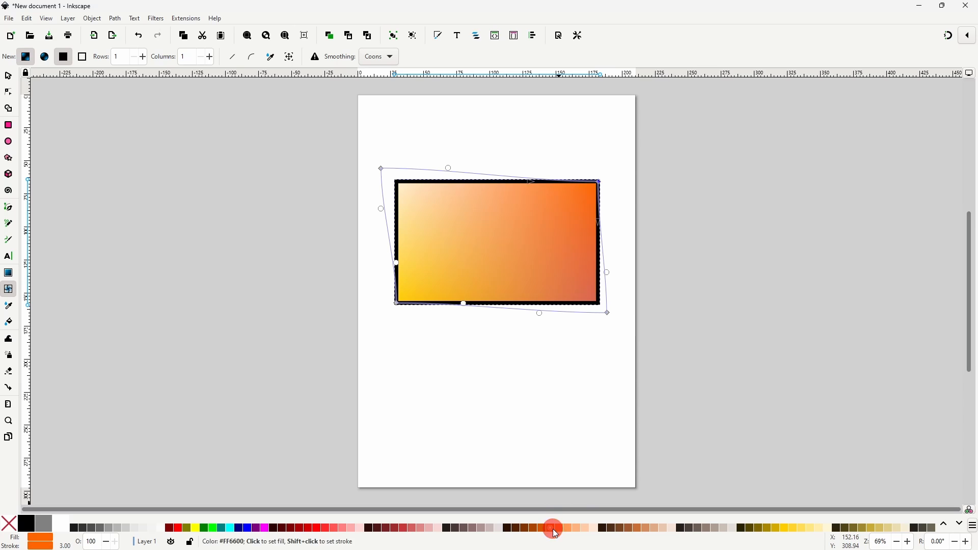
click(377, 327)
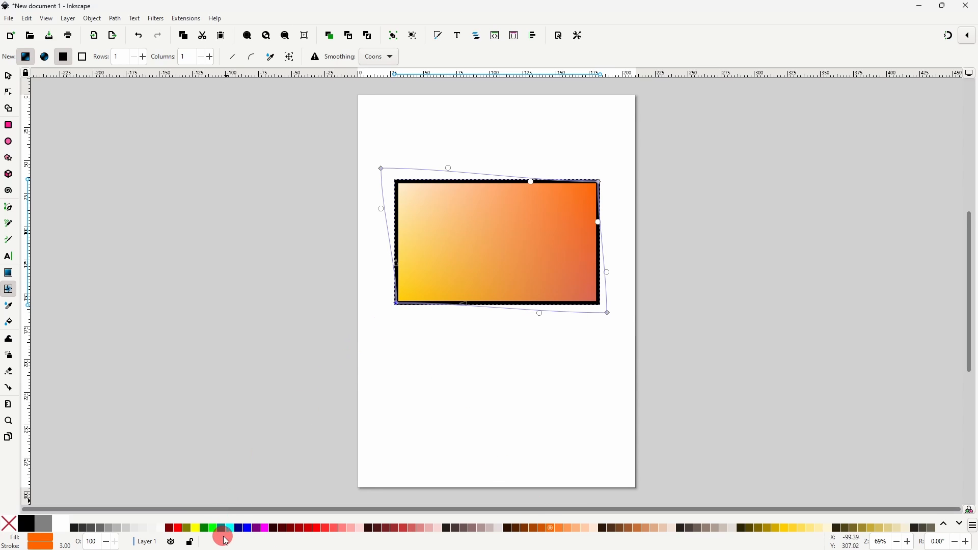
click(250, 528)
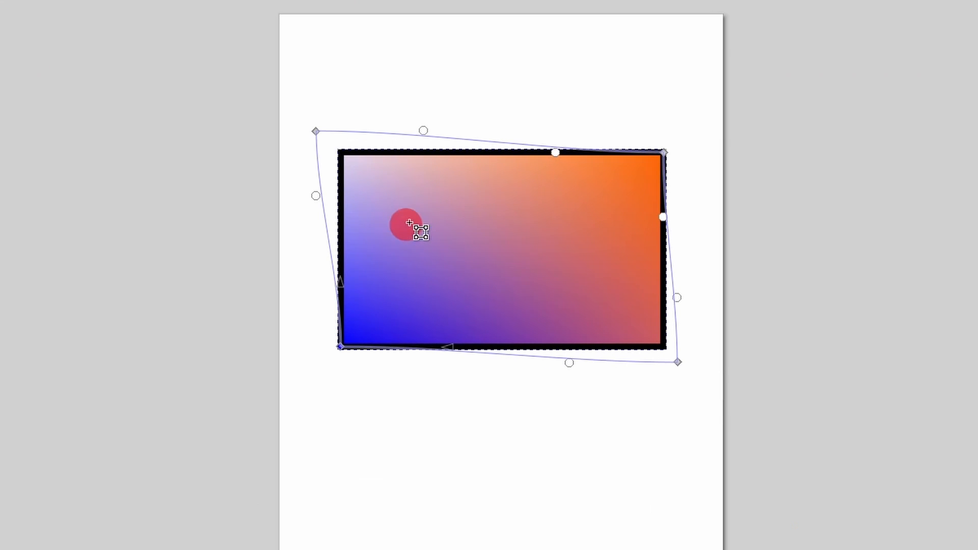
Curve the mesh's top and bottom edges inward and add a column line left of centre, bowed to the right.
drag(555, 152, 540, 219)
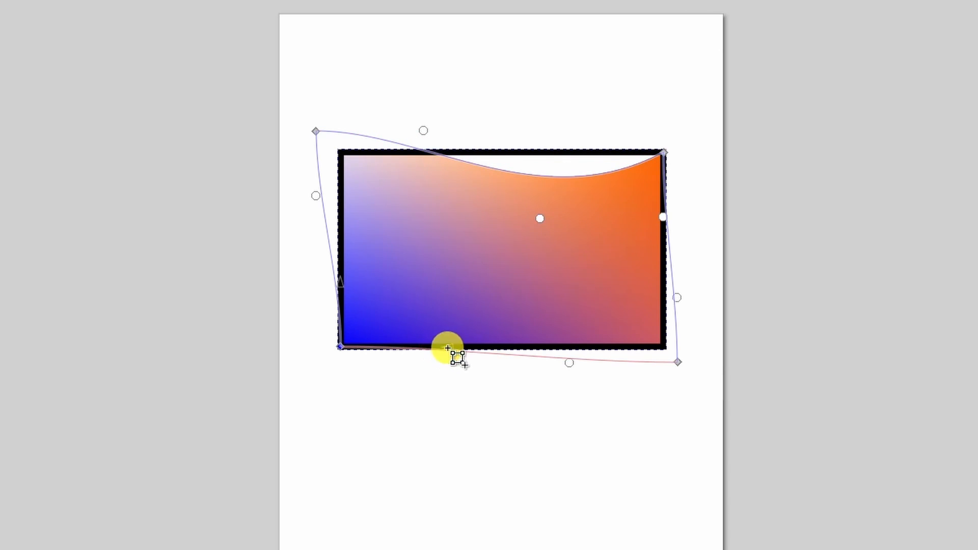
drag(448, 348, 459, 317)
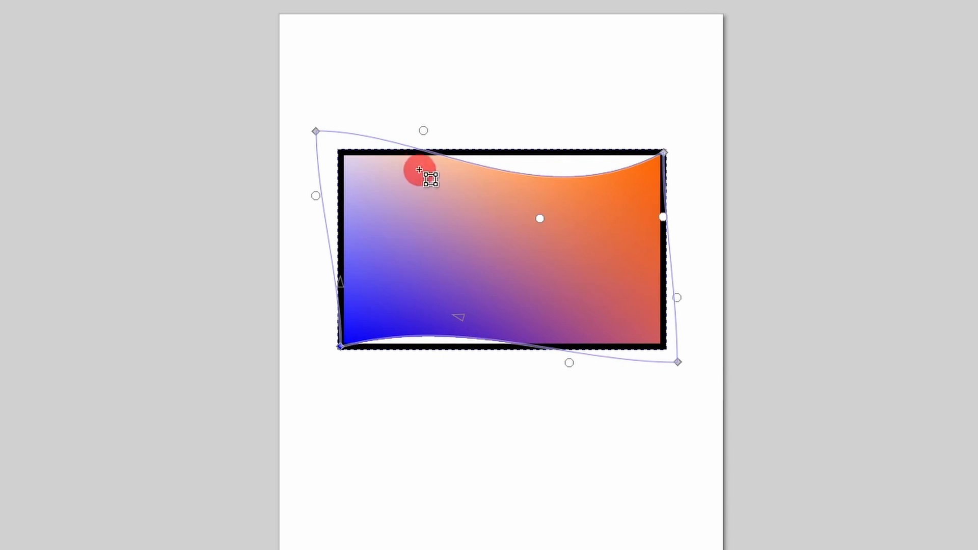
double_click(408, 149)
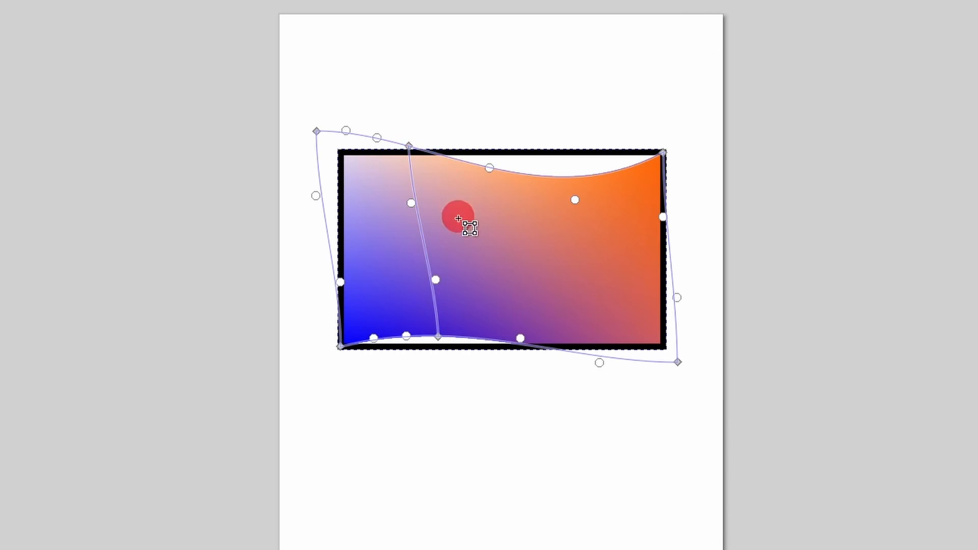
drag(435, 281, 465, 264)
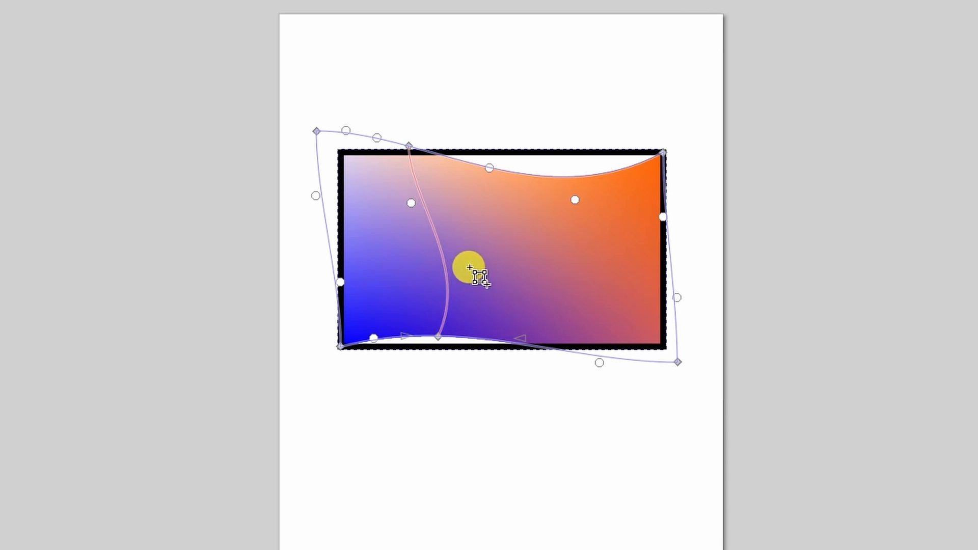
Shift the new column's top node slightly right and down and colour it lime (#00FF00).
click(409, 151)
drag(411, 150, 420, 155)
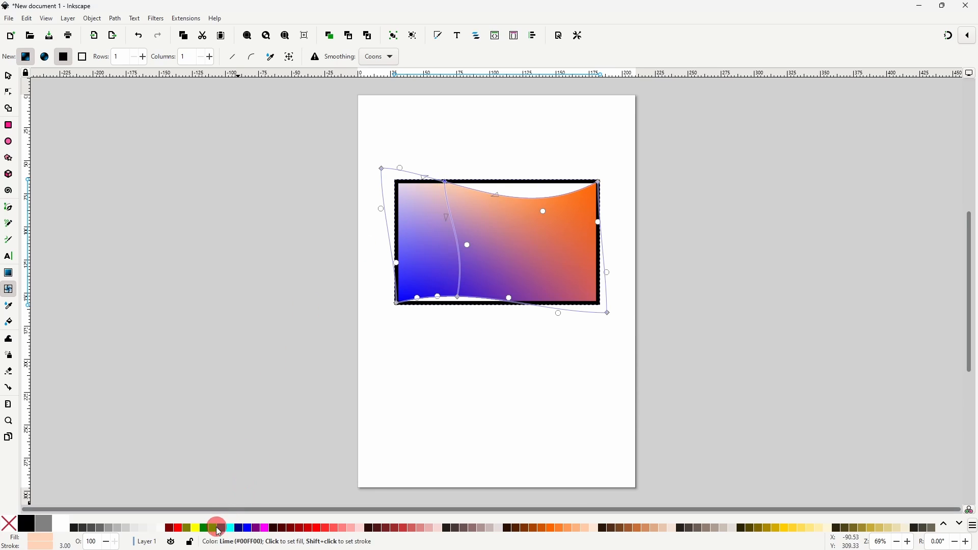
click(219, 532)
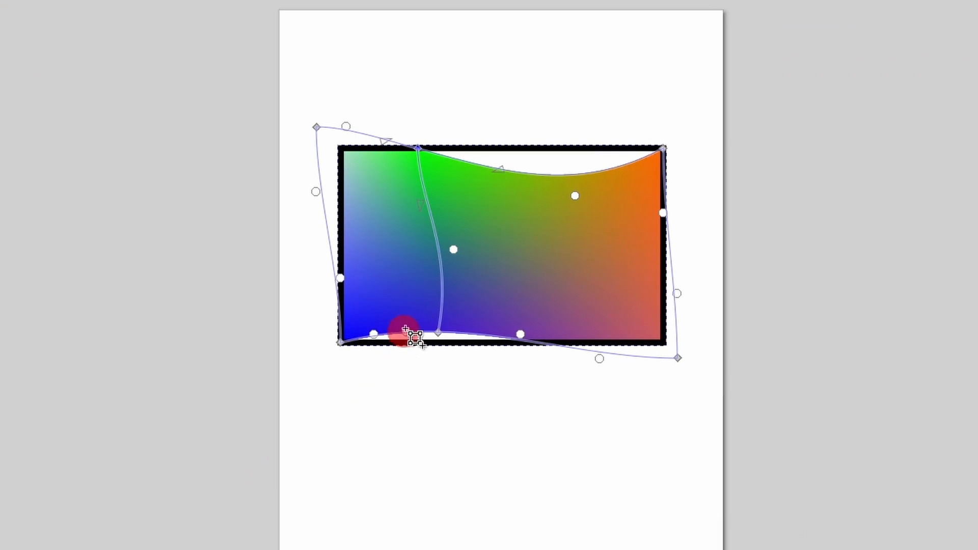
Add a middle row and a second column right of centre to the mesh, nudging their intersection nodes.
double_click(436, 245)
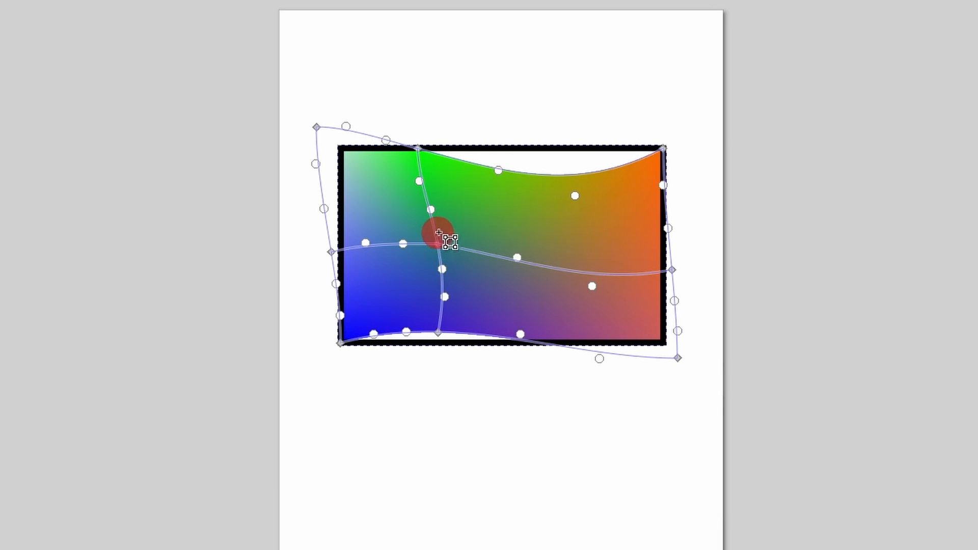
mouse_move(435, 244)
mouse_down()
mouse_move(474, 243)
mouse_move(445, 248)
mouse_up()
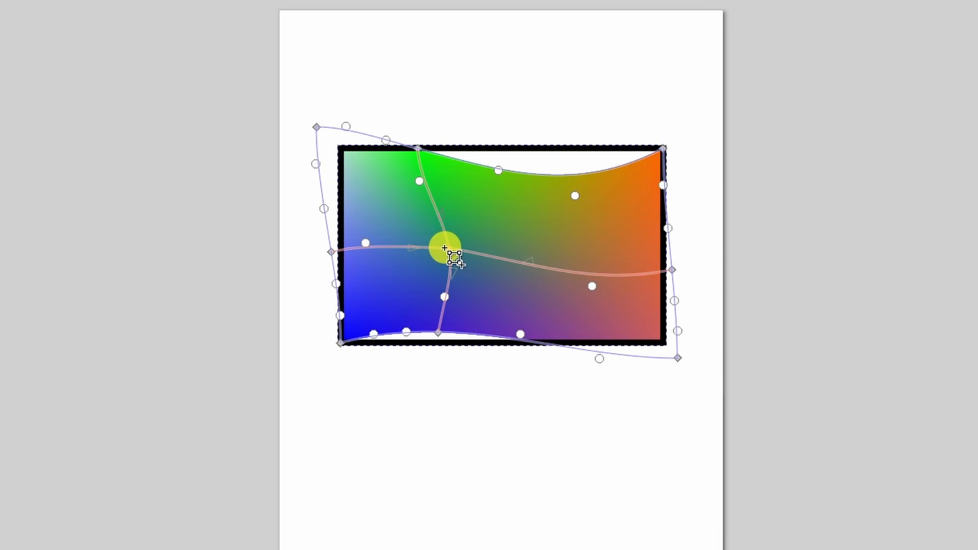
double_click(548, 268)
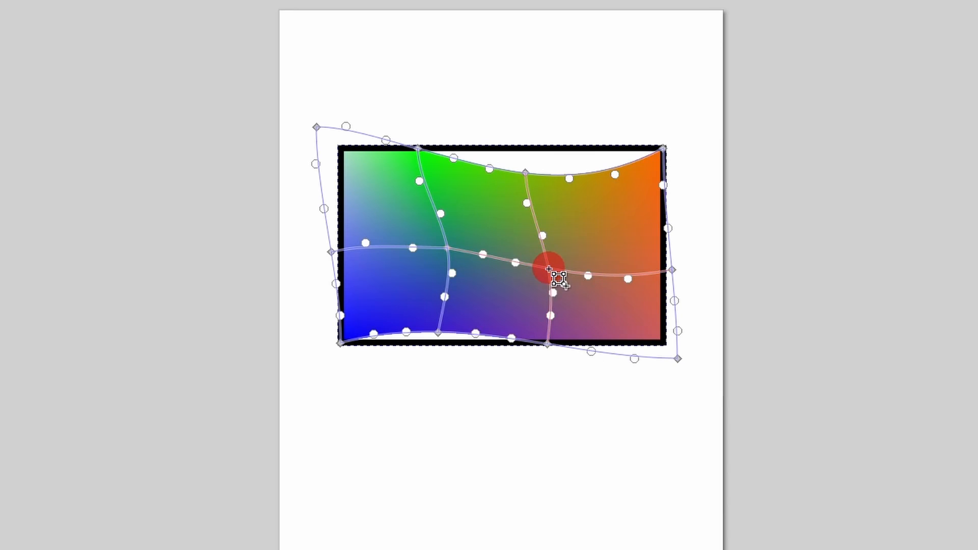
drag(550, 267, 704, 296)
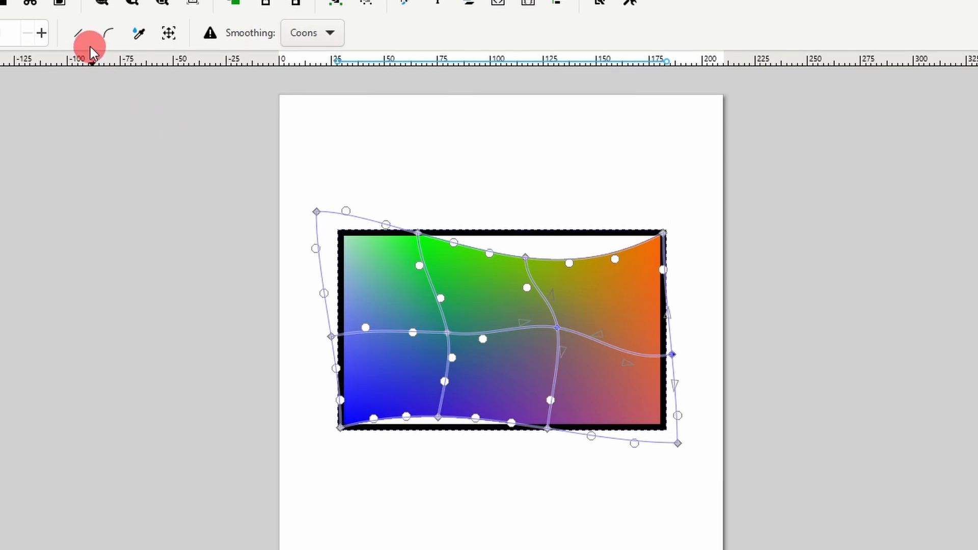
Straighten the mesh segment between the second column's middle node and the right edge, and reshape it with its handles.
click(81, 38)
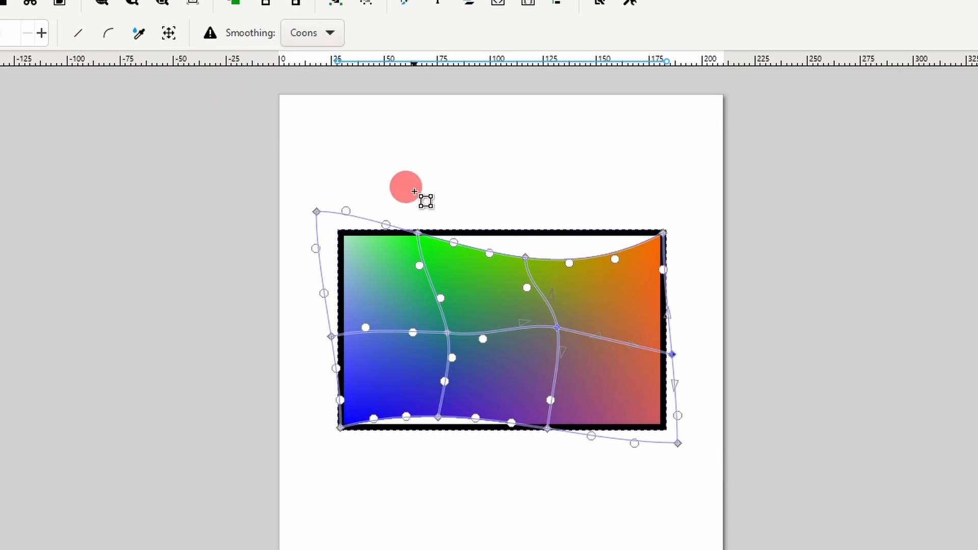
drag(634, 346, 645, 320)
drag(595, 341, 620, 382)
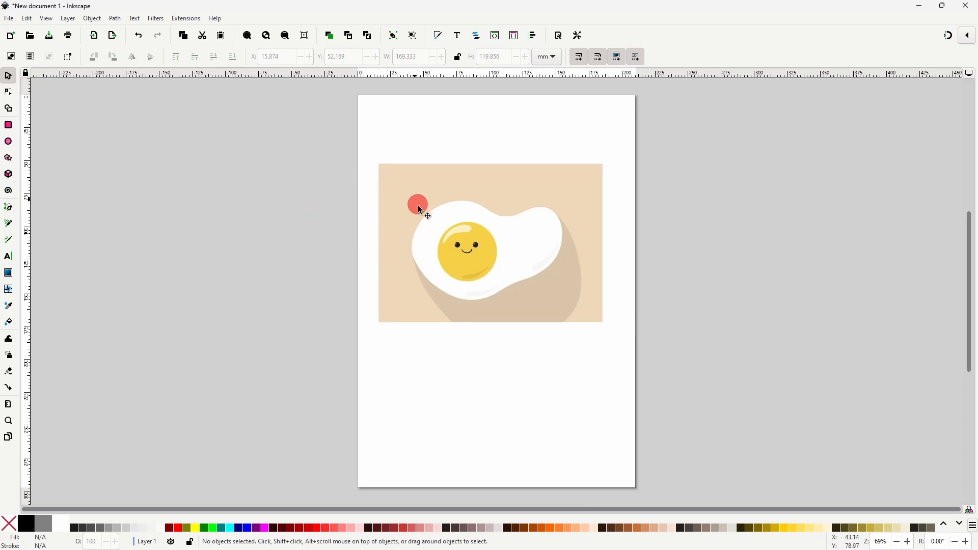
Draw a rectangle about 149 × 101 mm over the fried egg image.
key(r)
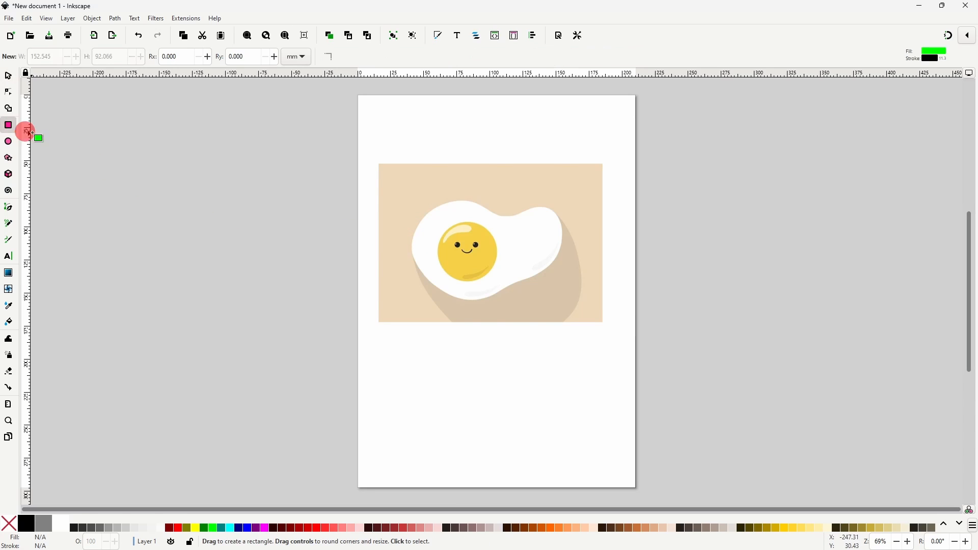
mouse_move(394, 177)
mouse_down()
mouse_move(505, 280)
mouse_move(591, 312)
mouse_up()
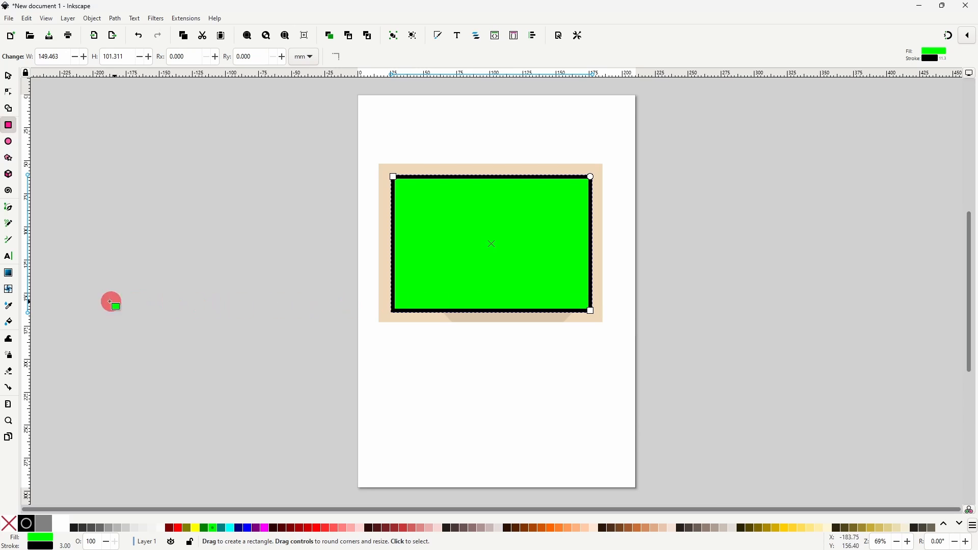
Create a mesh gradient with 10 rows and 10 columns on the green rectangle.
click(14, 297)
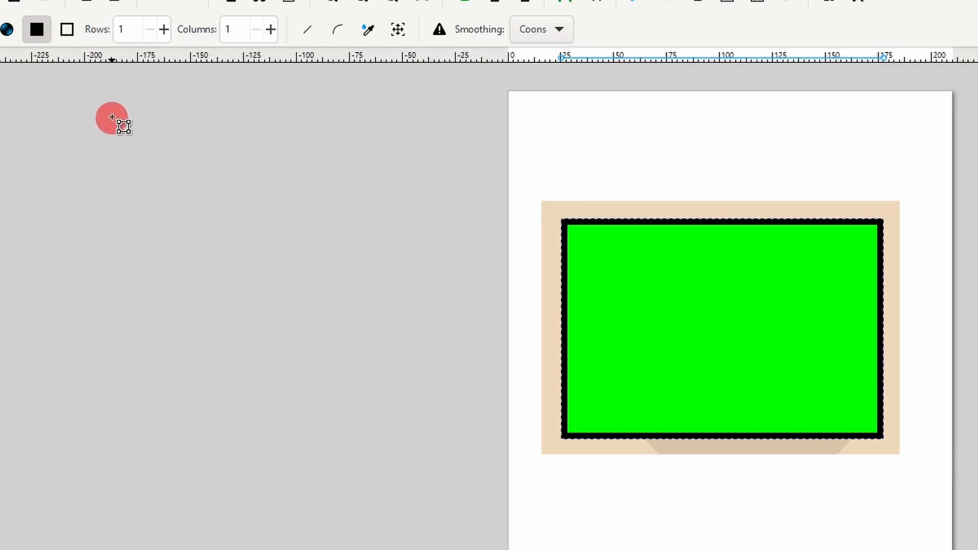
double_click(135, 37)
text(10)
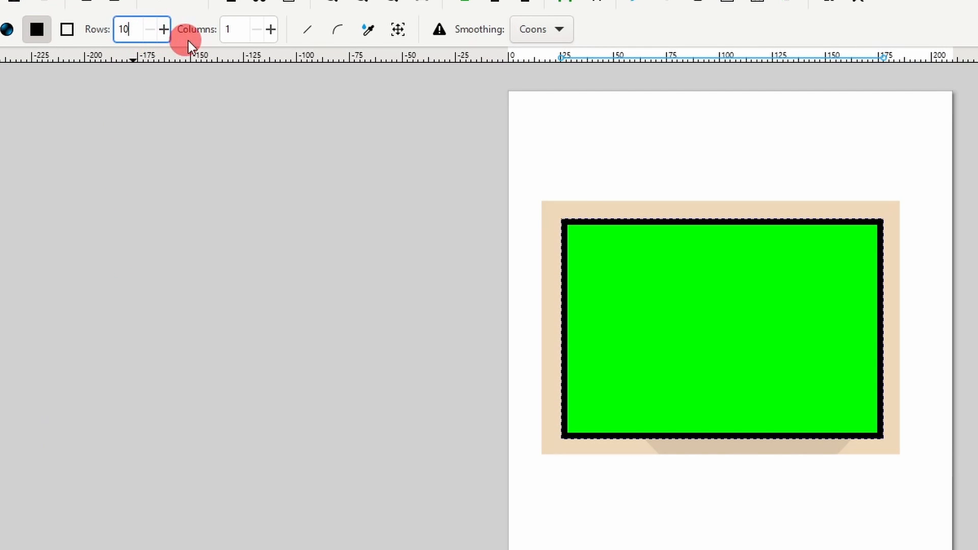
click(237, 37)
double_click(237, 37)
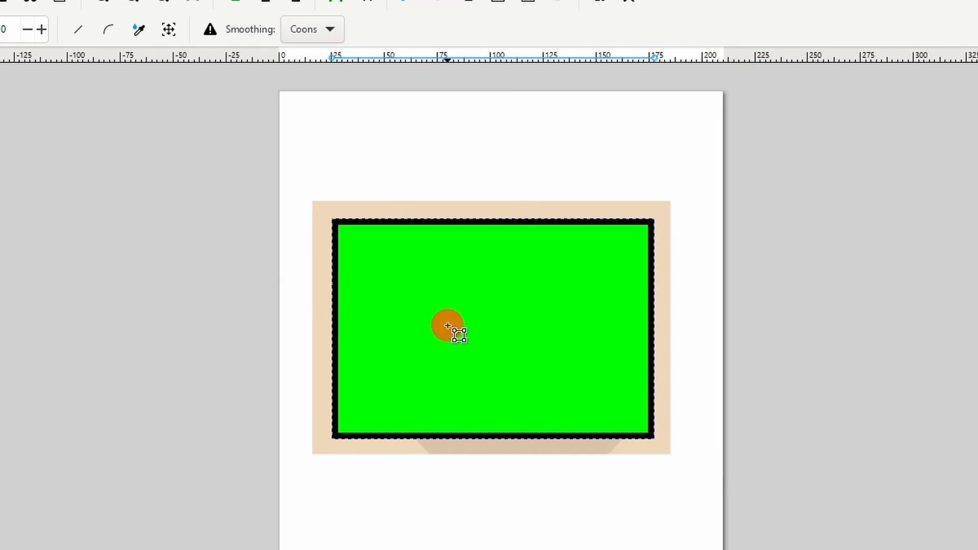
double_click(677, 326)
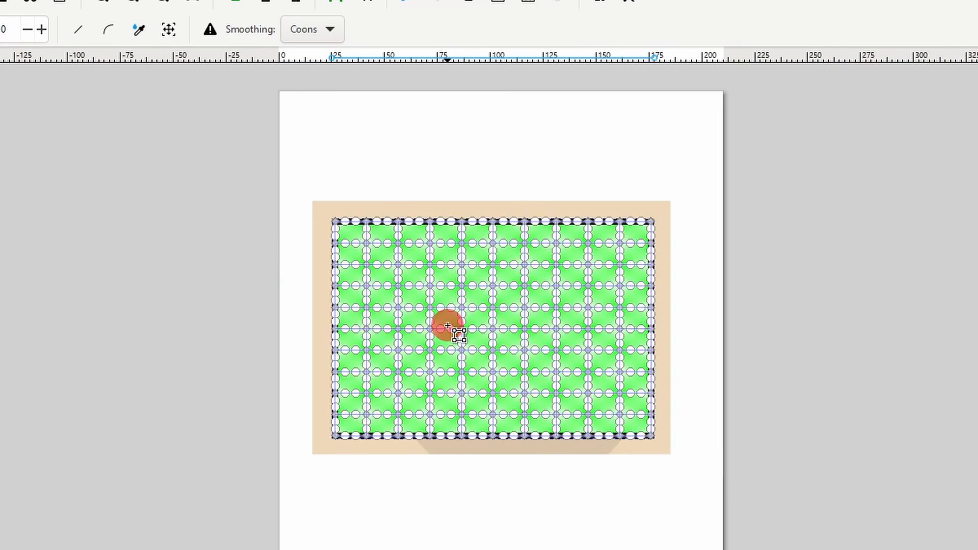
Pick colours from the egg image beneath for all mesh nodes and move the meshed rectangle below the image.
drag(324, 207, 665, 448)
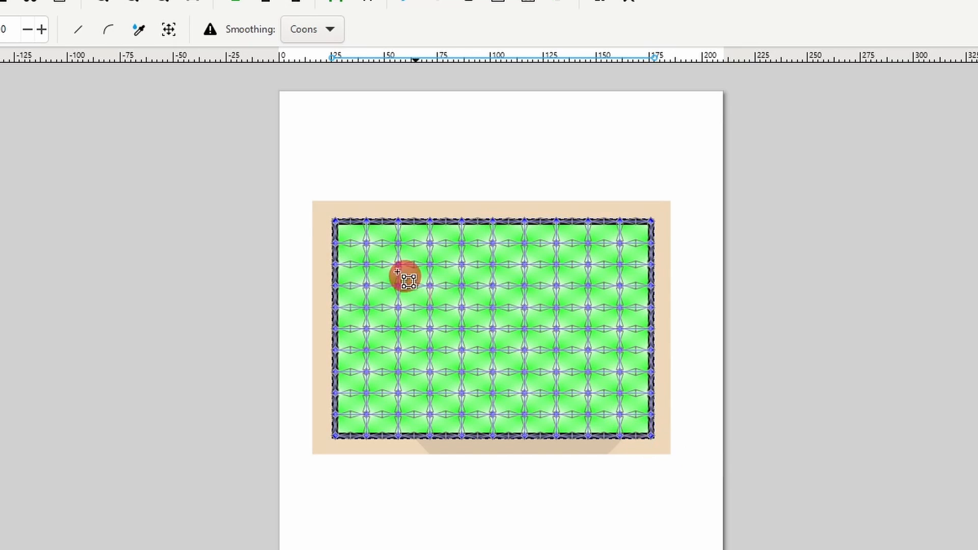
click(140, 40)
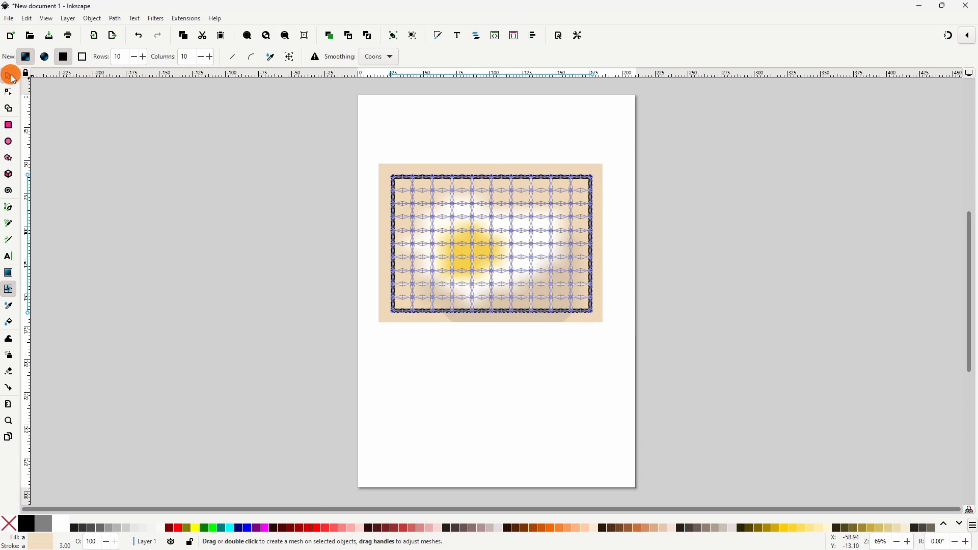
click(9, 76)
drag(448, 228, 472, 380)
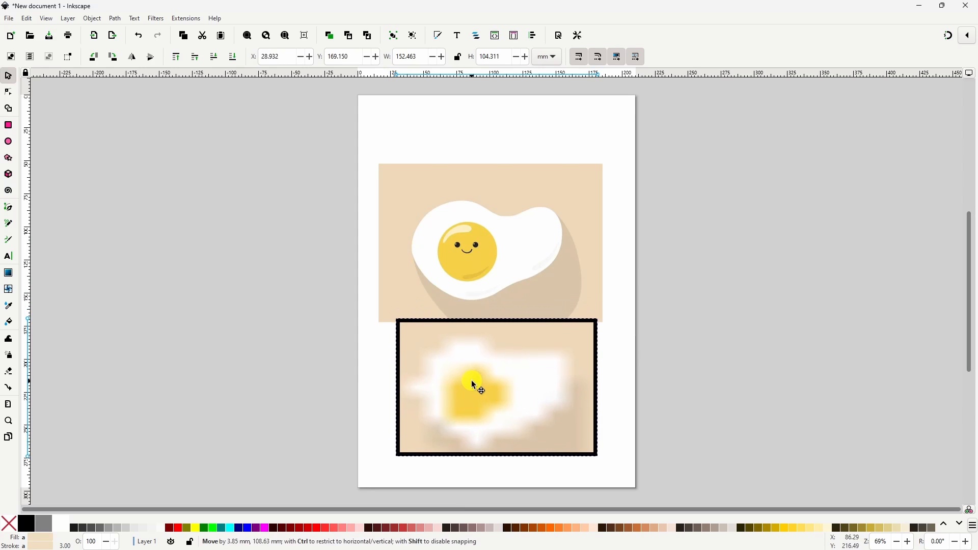
drag(472, 306, 475, 227)
drag(483, 363, 478, 346)
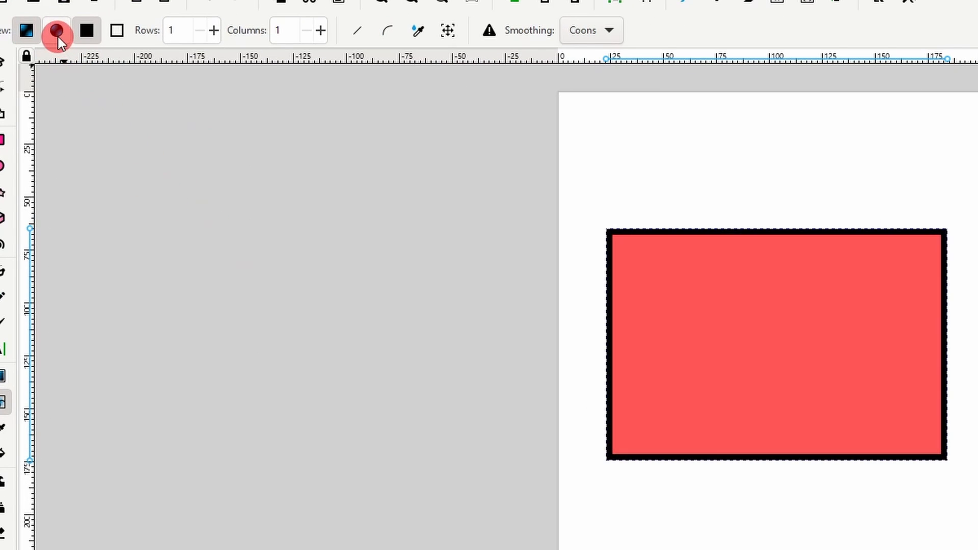
Create a conical mesh gradient on the red rectangle, pull its right node slightly outward and recolour that node.
click(56, 30)
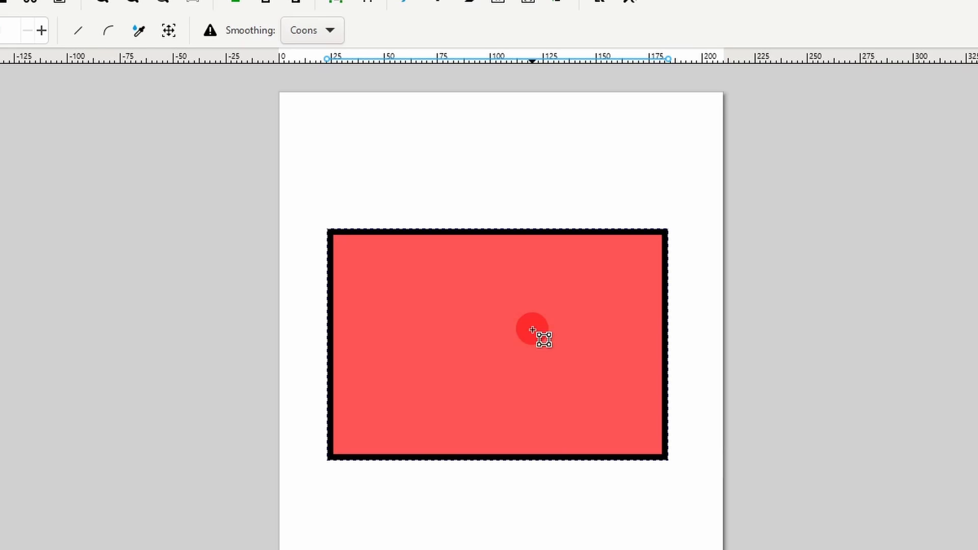
double_click(512, 345)
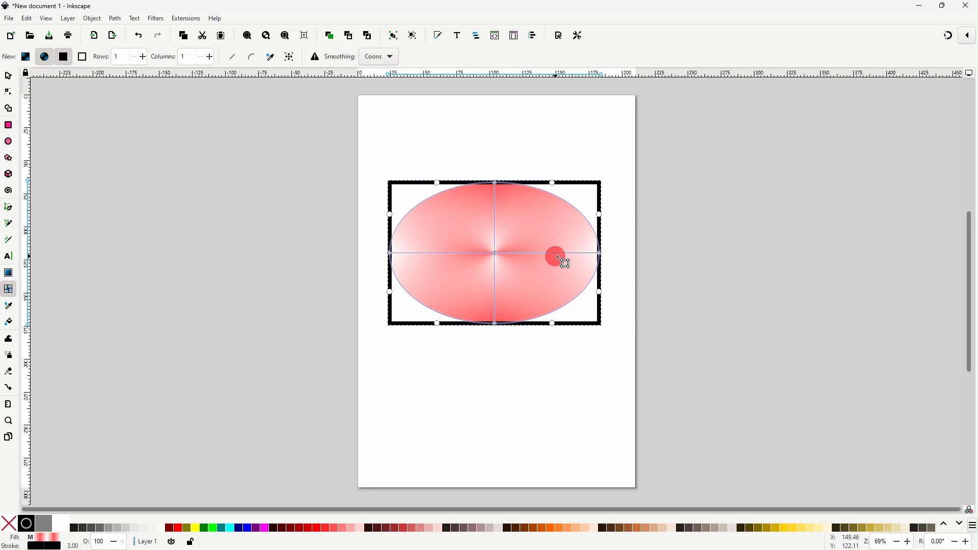
mouse_move(599, 253)
mouse_down()
mouse_move(609, 234)
mouse_move(600, 240)
mouse_move(610, 245)
mouse_up()
click(572, 533)
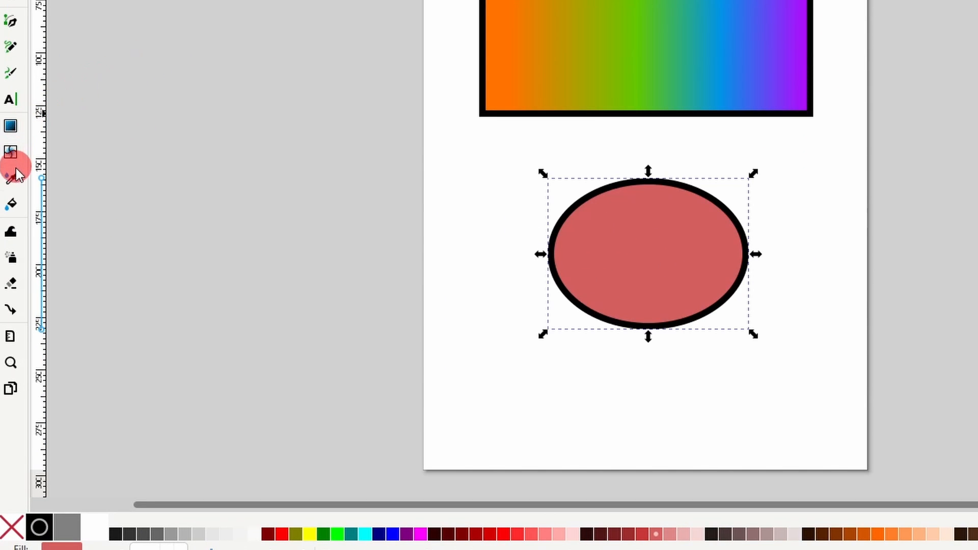
Use the Dropper on the rainbow rectangle to fill the ellipse green and then blue, and colour its stroke orange.
click(15, 177)
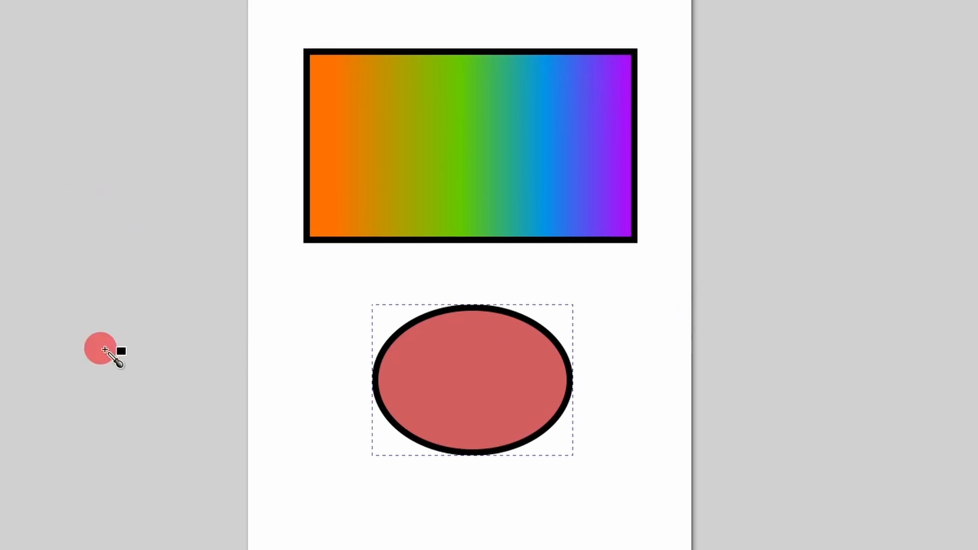
click(468, 157)
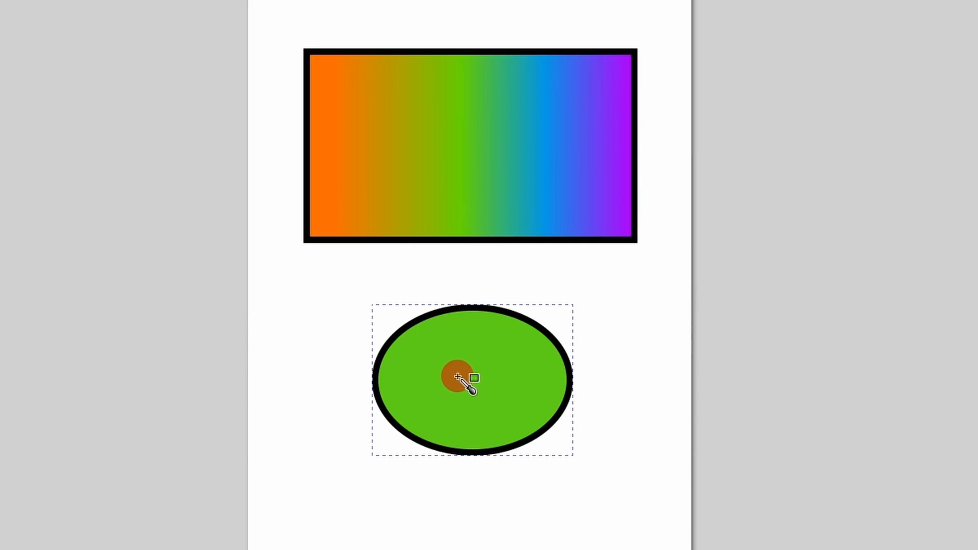
click(563, 161)
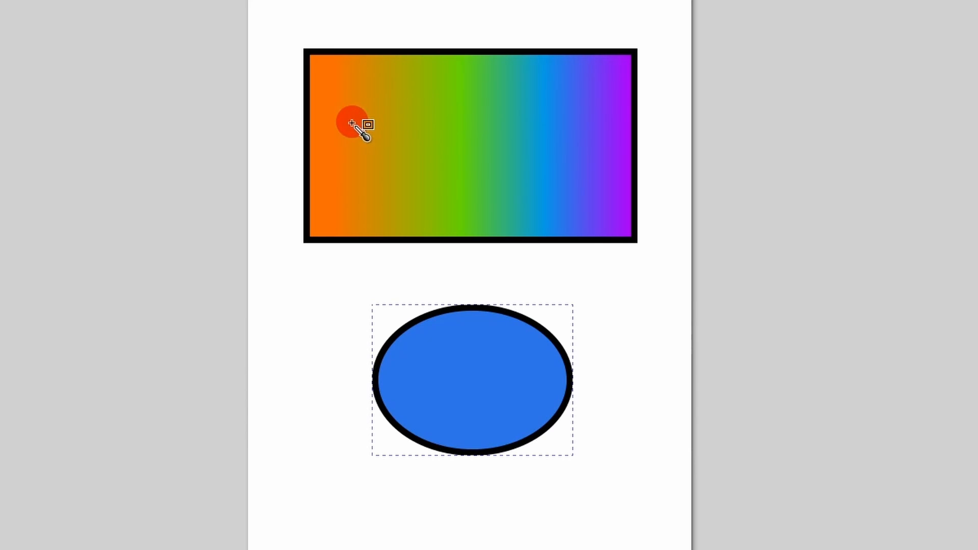
shift+click(339, 131)
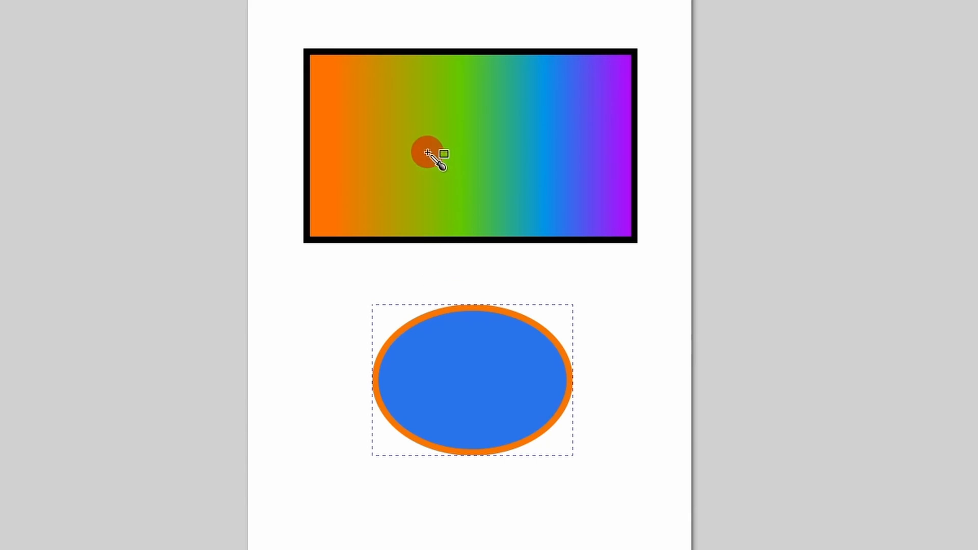
Sample average colours from areas of the rainbow rectangle: olive green for the ellipse's fill, violet-blue for its stroke.
drag(360, 114, 483, 209)
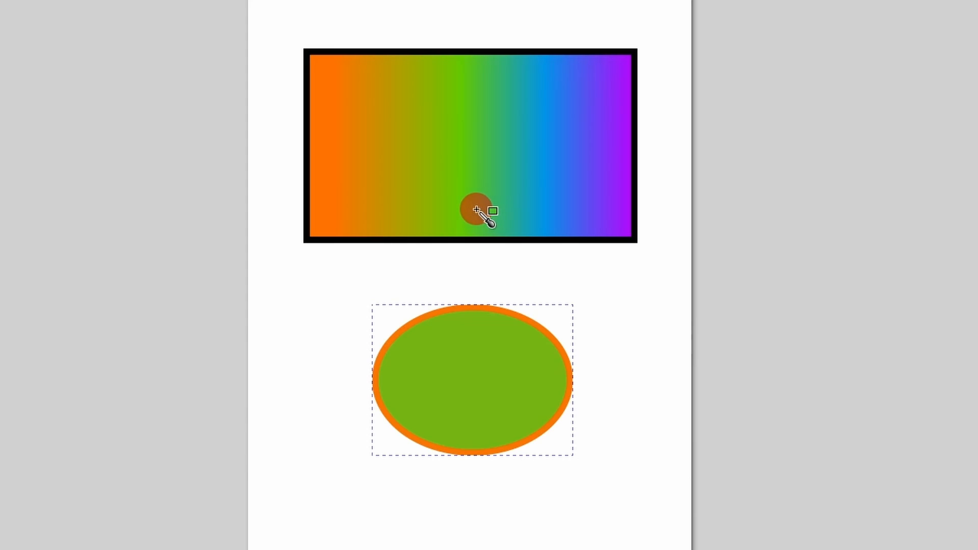
drag(582, 144, 617, 186)
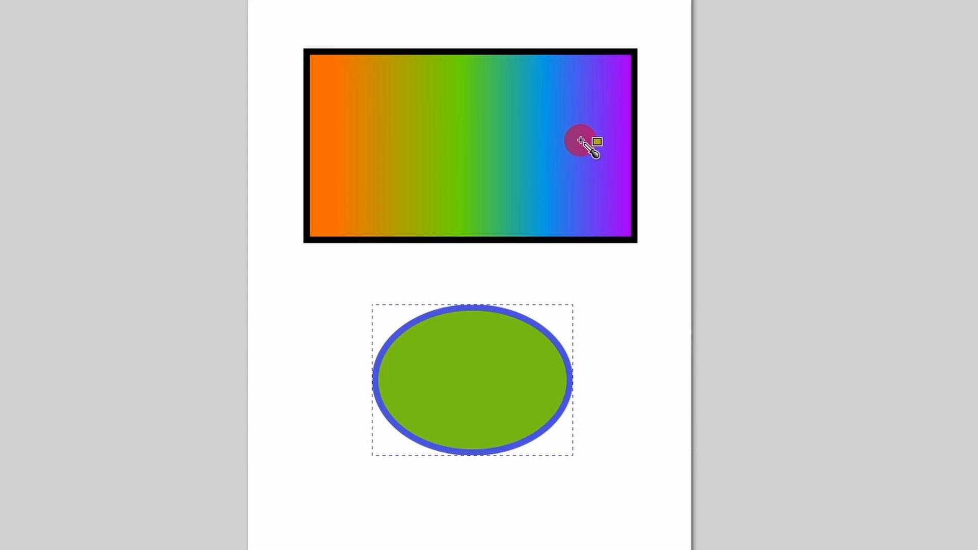
Sample inverse colours from the rainbow rectangle to give the ellipse a bright blue fill and an olive-yellow stroke.
alt+click(490, 142)
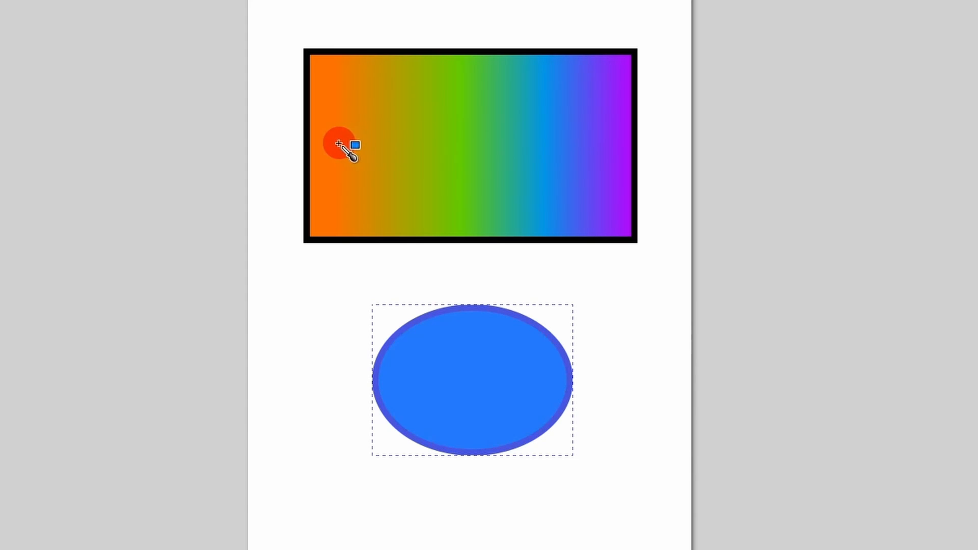
alt+shift+click(409, 150)
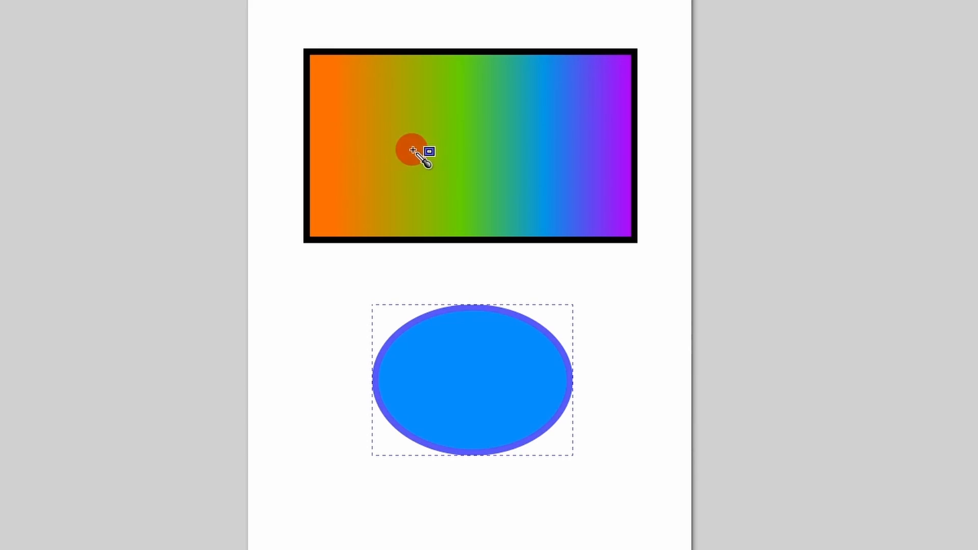
alt+shift+click(455, 148)
alt+shift+click(511, 146)
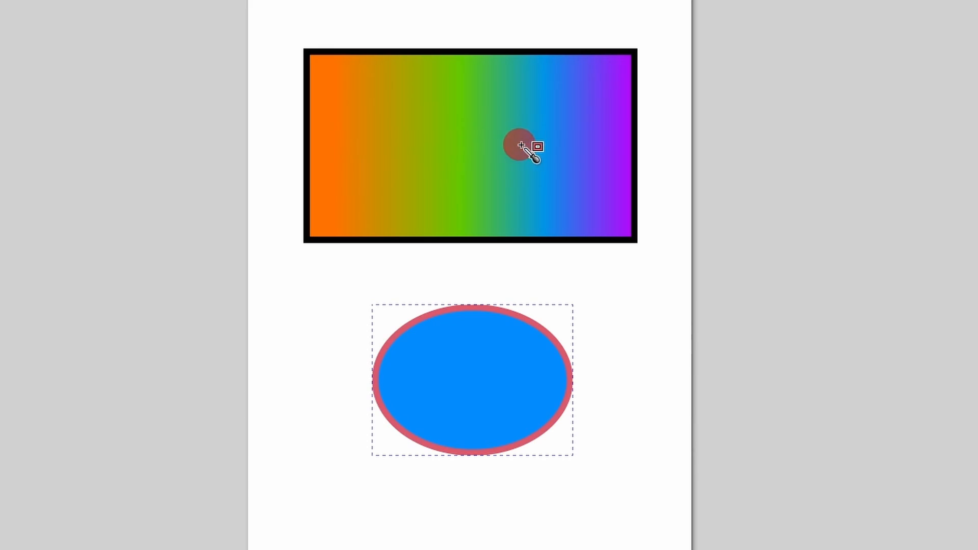
alt+shift+click(560, 142)
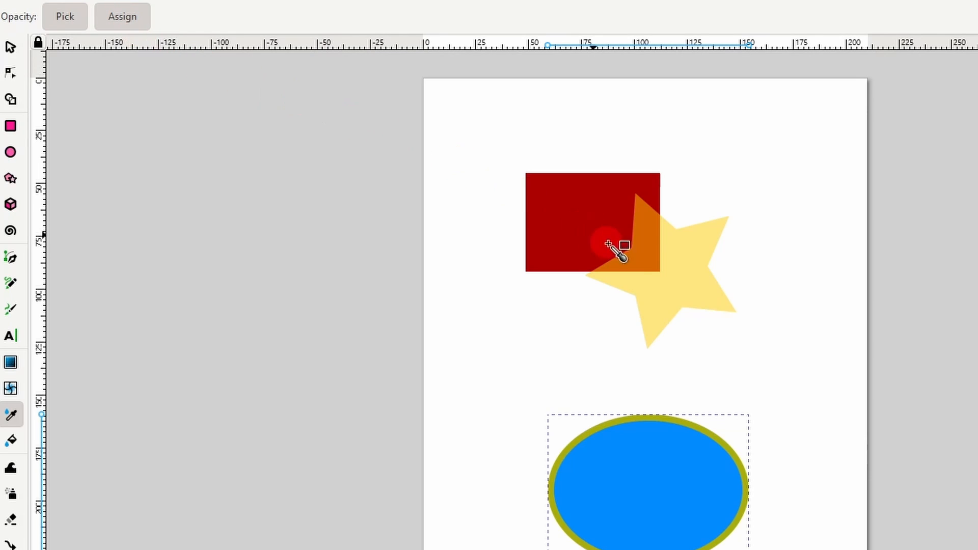
Use the Dropper with opacity Pick and Assign on to fill the ellipse from the translucent yellow star and its orange overlap with the rectangle.
click(691, 263)
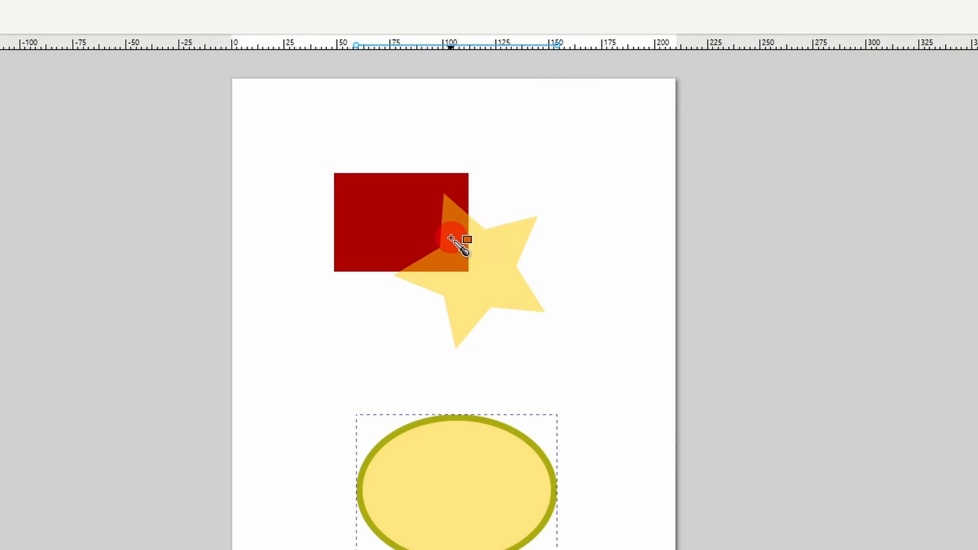
click(61, 237)
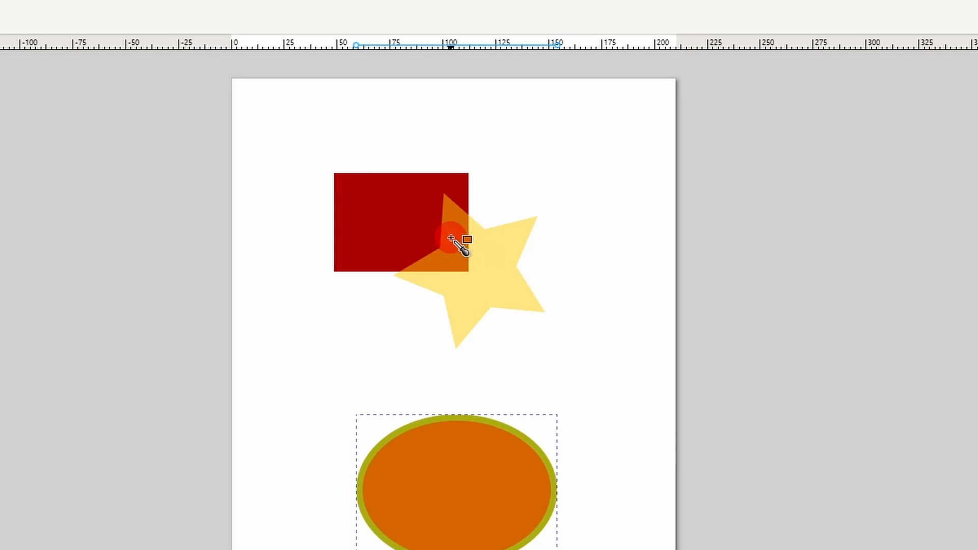
click(410, 239)
click(464, 295)
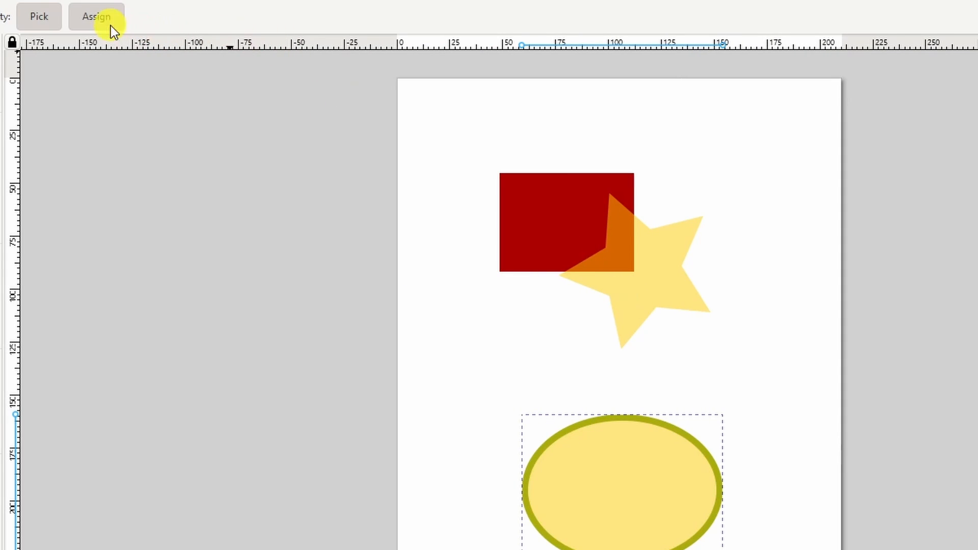
Turn off opacity Assign and sample the star for a solid yellow ellipse fill, then turn off Pick and sample the orange overlap.
click(111, 25)
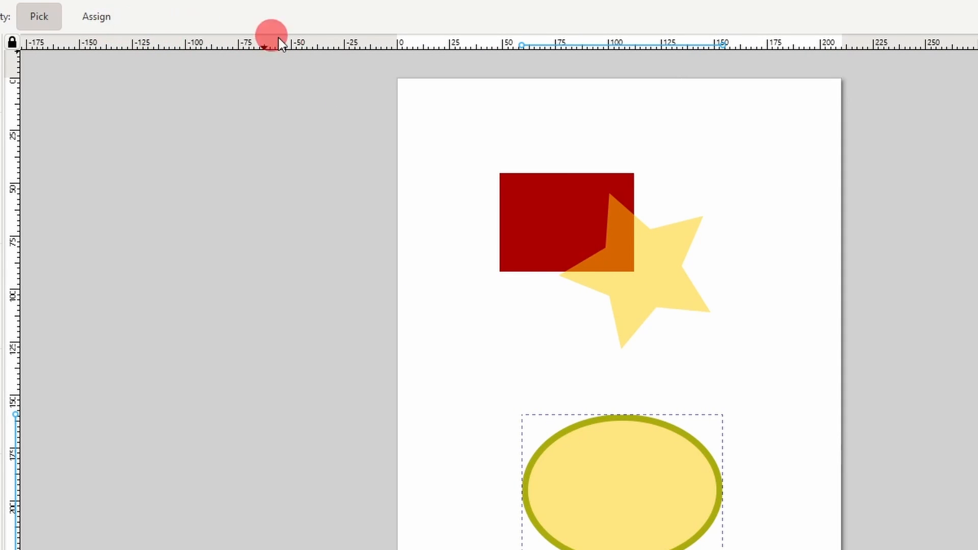
click(624, 259)
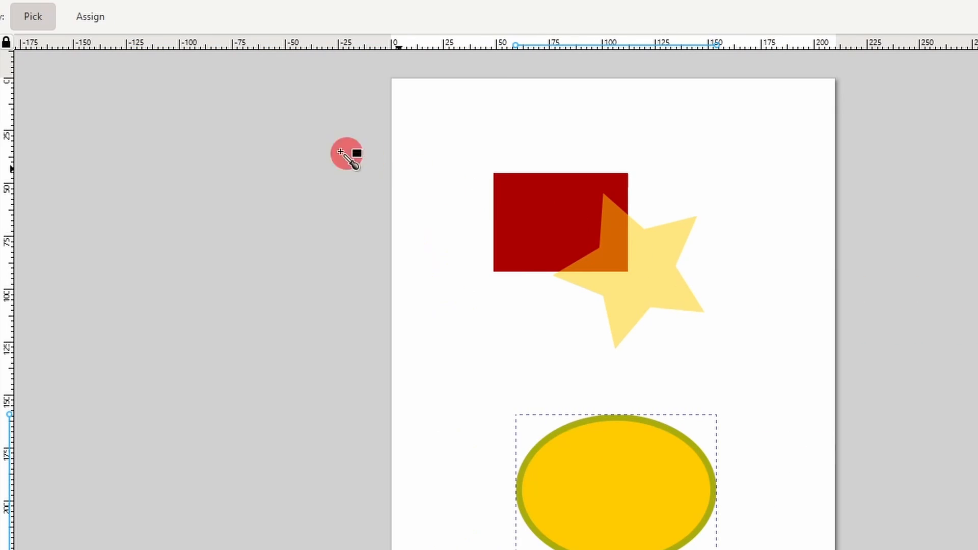
click(44, 19)
drag(196, 81, 612, 252)
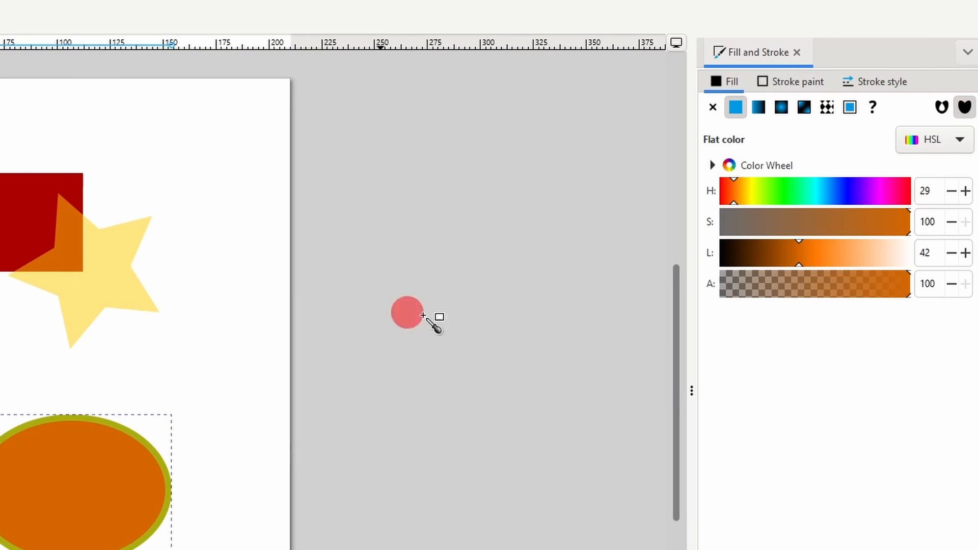
drag(738, 295, 120, 277)
click(22, 247)
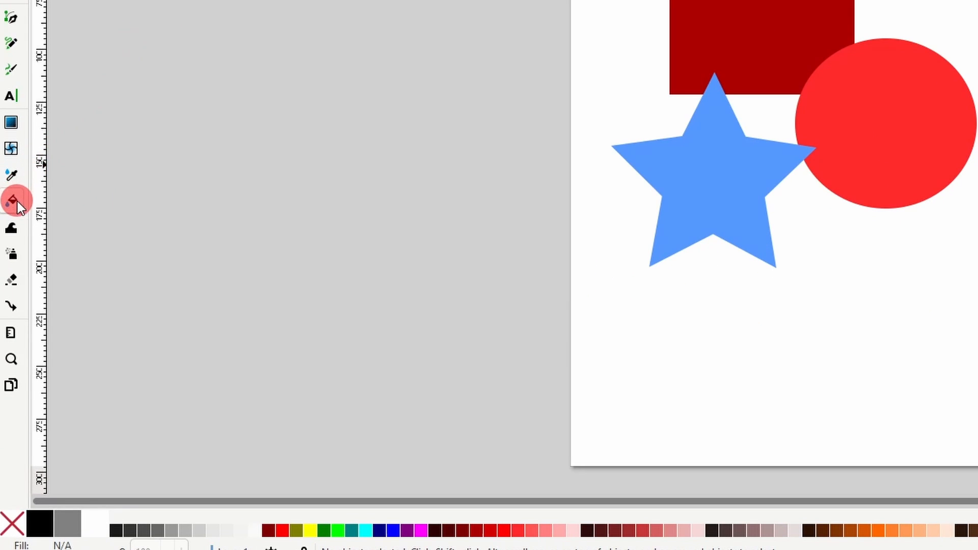
Fill the dark red rectangle, the red circle and the blue star with yellow using the Paint Bucket tool.
click(17, 201)
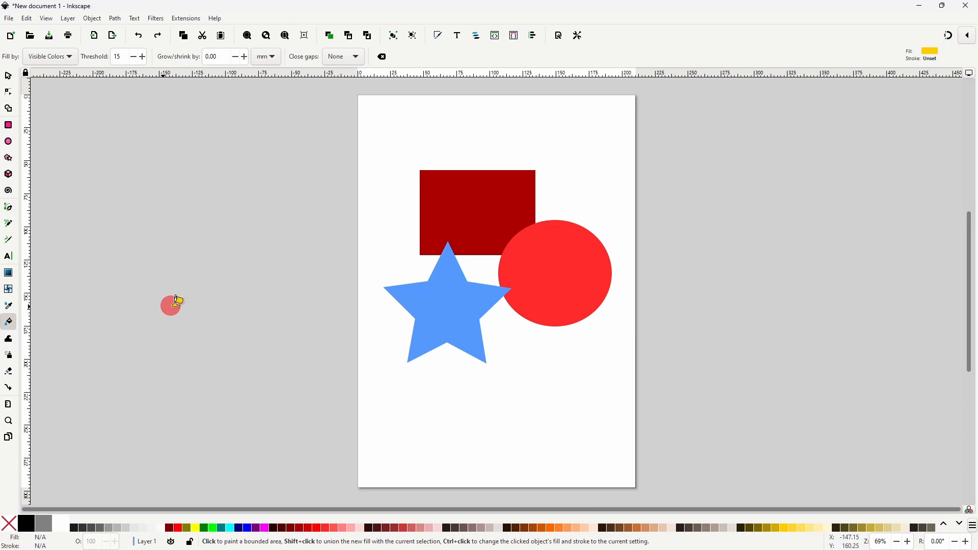
click(498, 214)
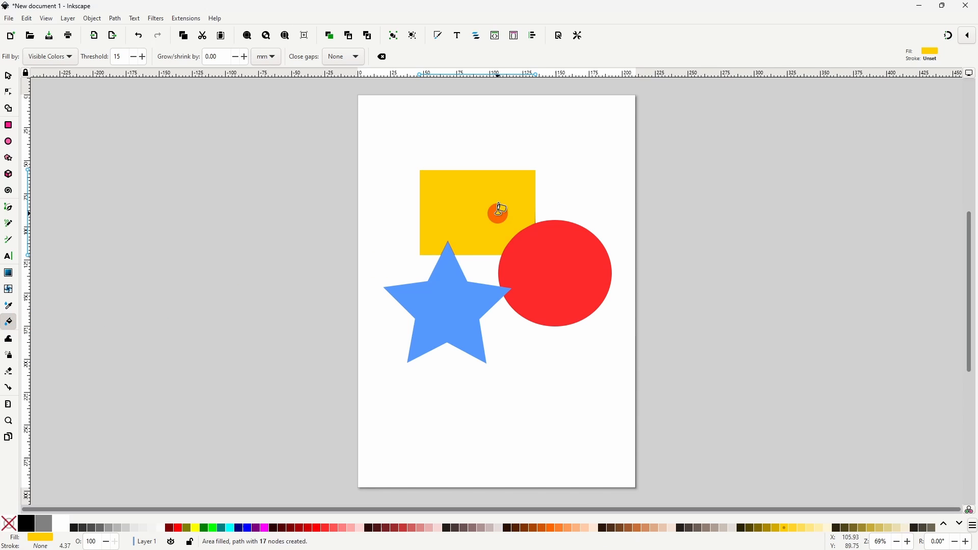
click(547, 255)
click(444, 285)
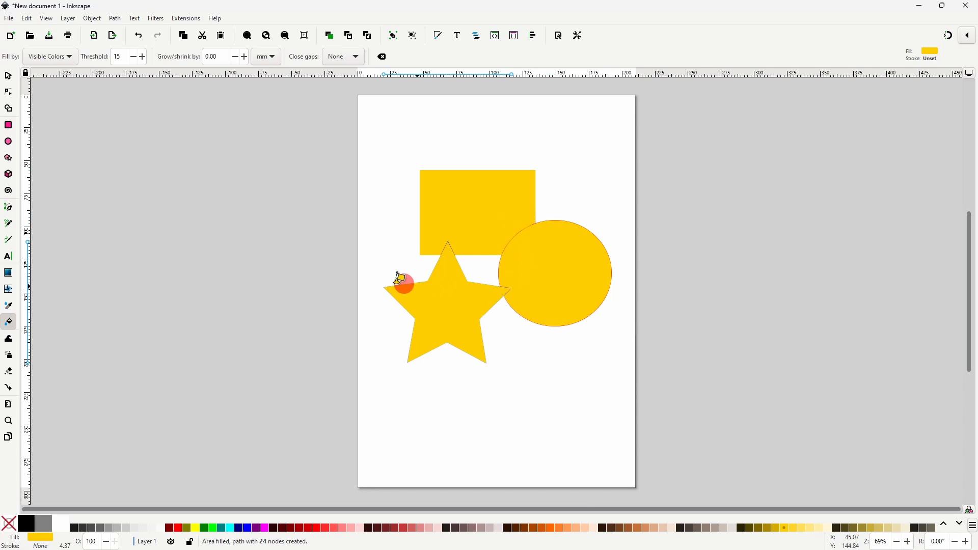
Move the yellow fill shapes off the originals: the rectangle's up and left, the circle's to the right, the star's down and left.
click(13, 76)
drag(512, 214, 482, 161)
drag(586, 286, 615, 293)
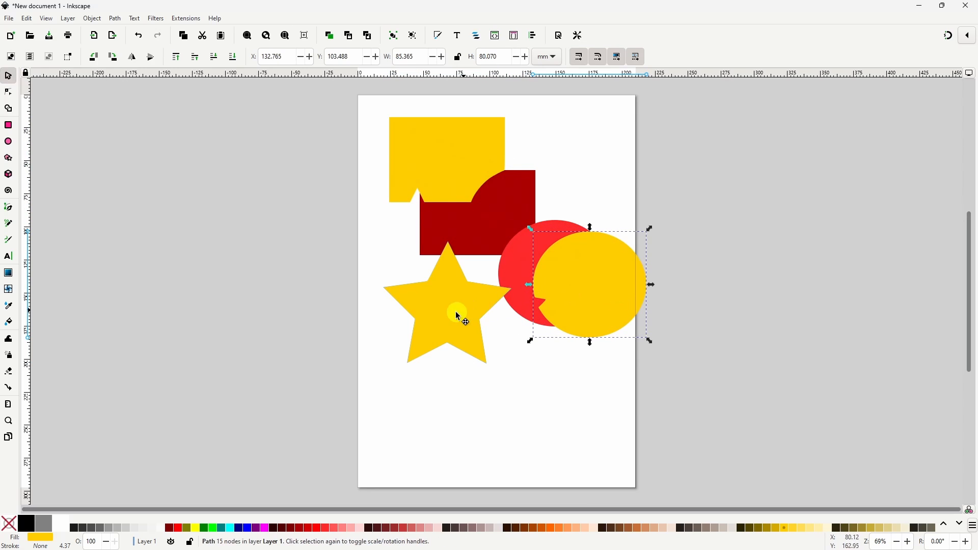
drag(454, 312, 423, 327)
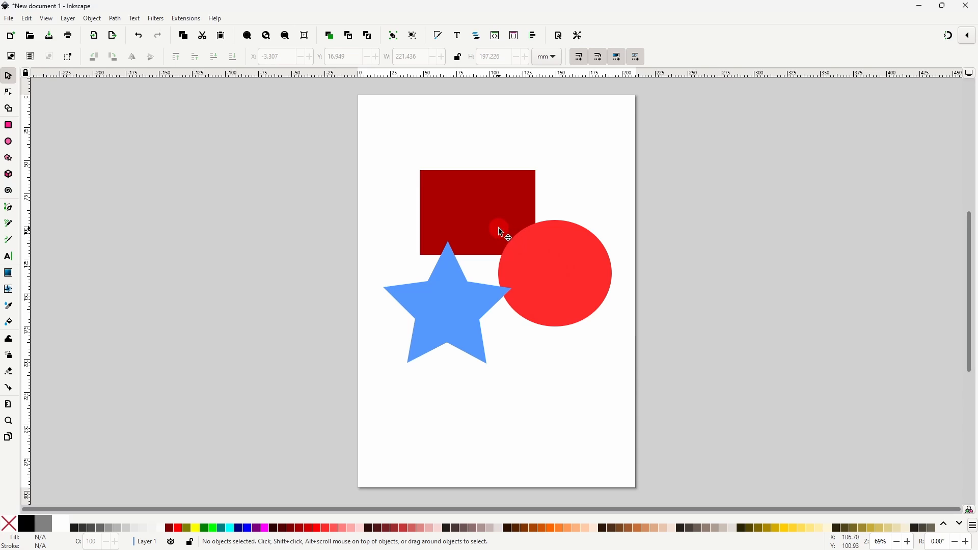
Use the Paint Bucket on the dark red rectangle to cover it and the adjoining red circle with one yellow fill.
click(9, 325)
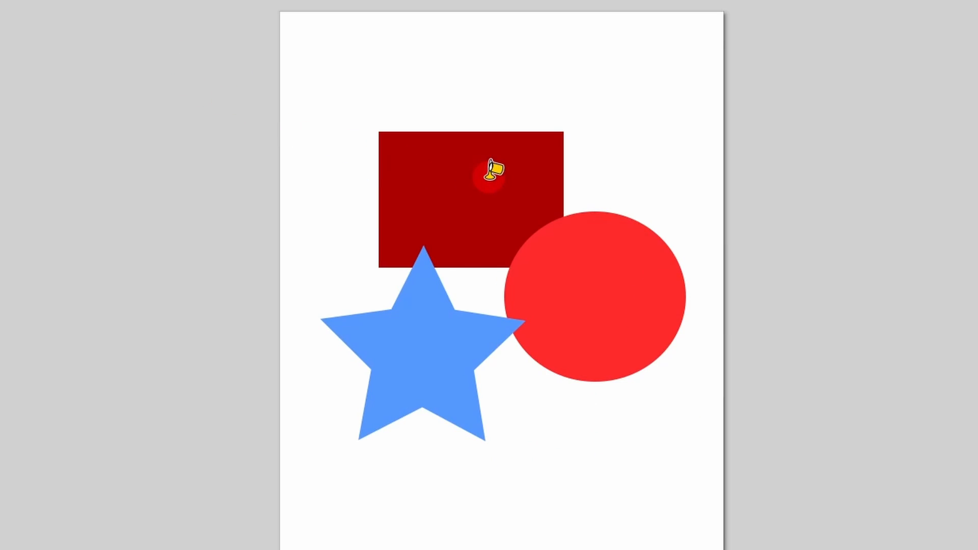
click(784, 248)
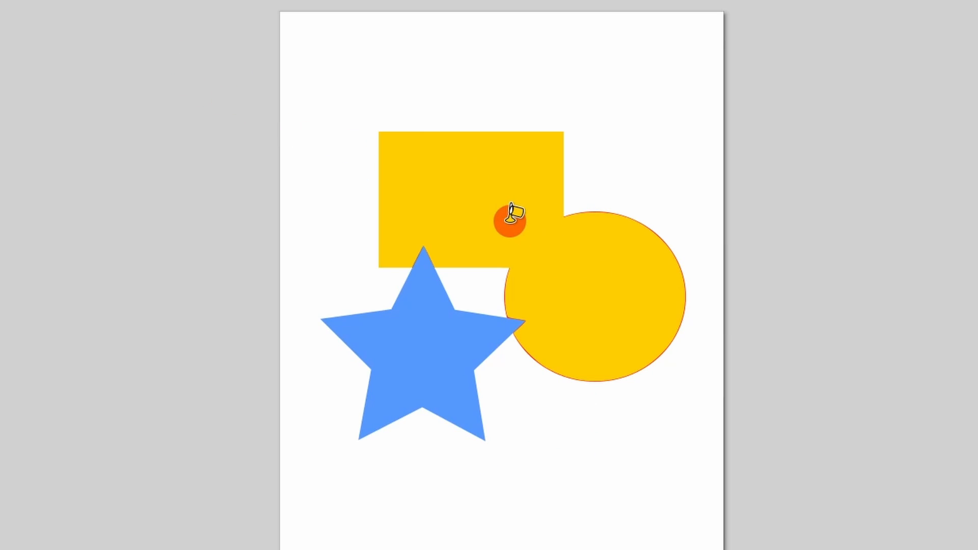
click(482, 188)
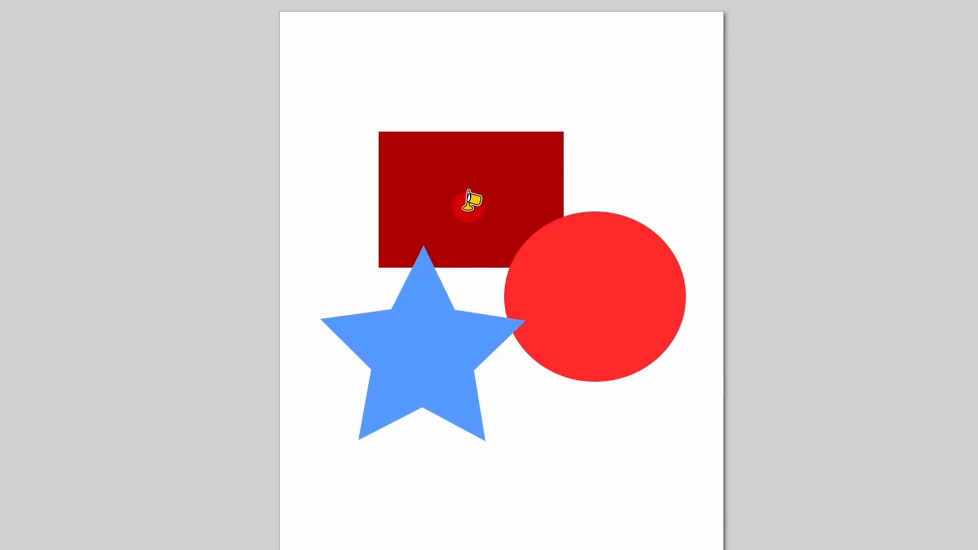
Fill the white gap enclosed by the rectangle, star and circle with yellow, undo it, refill it and undo that fill.
click(484, 287)
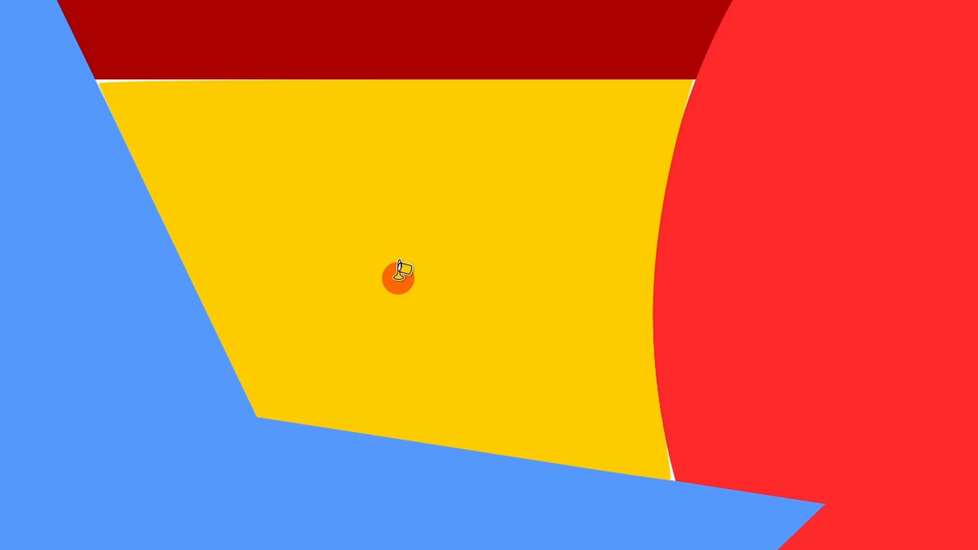
key(ctrl+z)
click(396, 247)
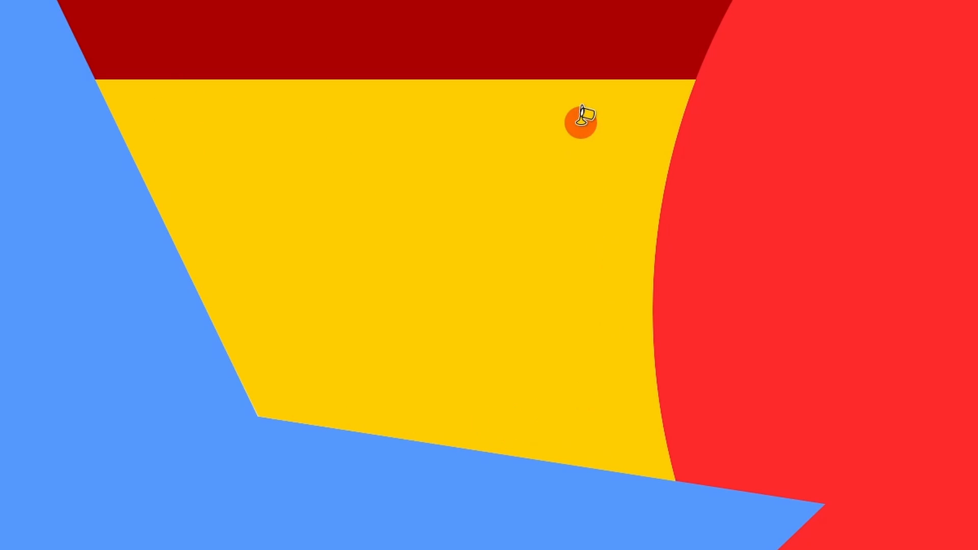
key(ctrl+z)
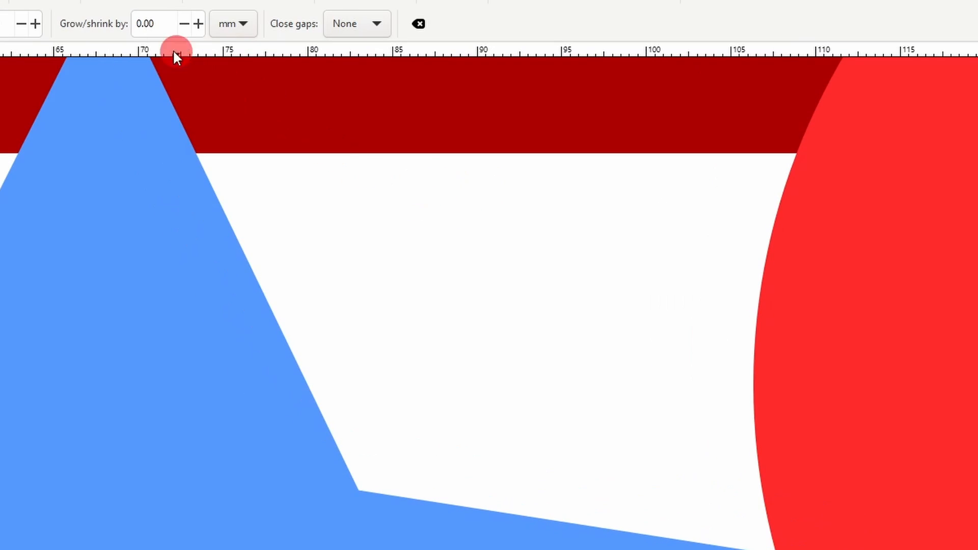
Set the bucket fill to grow by 4 mm, fill the white gap between the three shapes, and undo the fill.
double_click(162, 25)
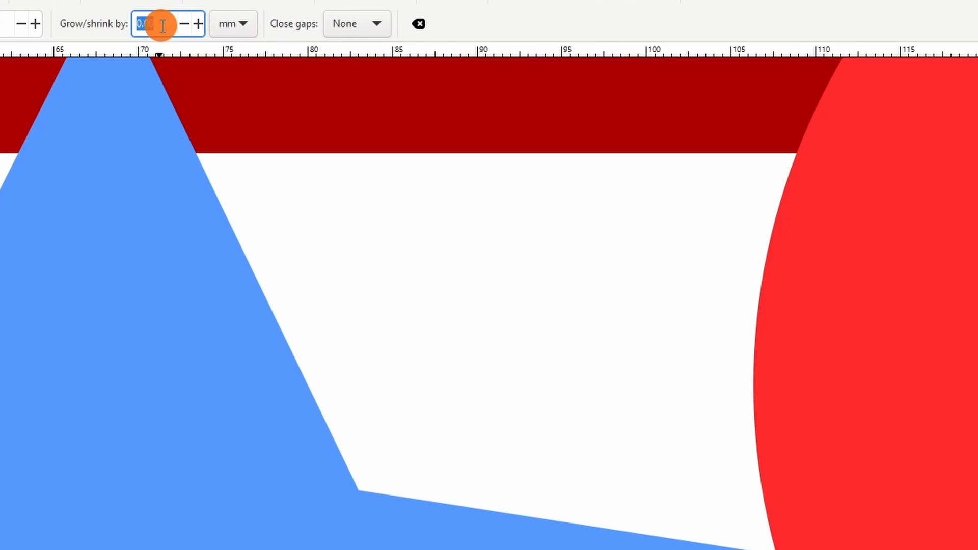
key(Return)
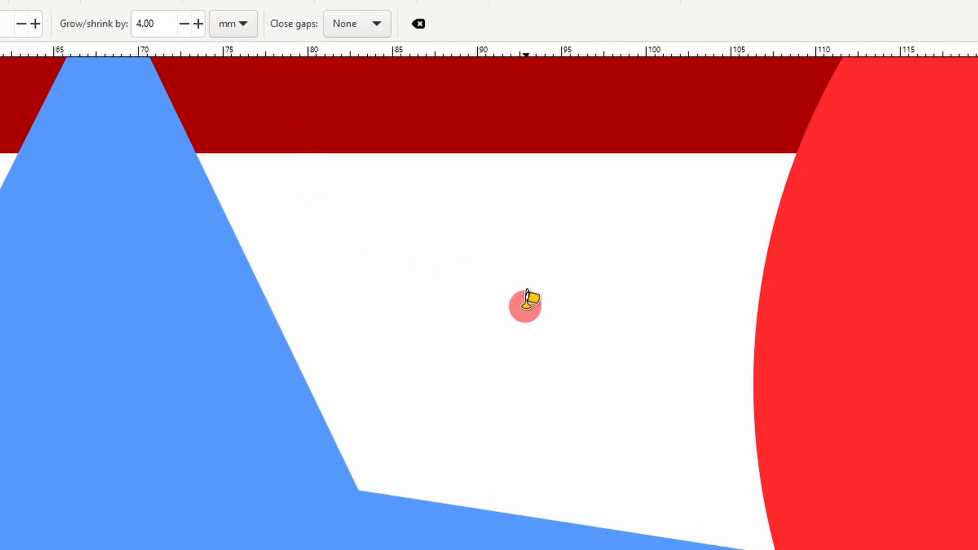
click(524, 303)
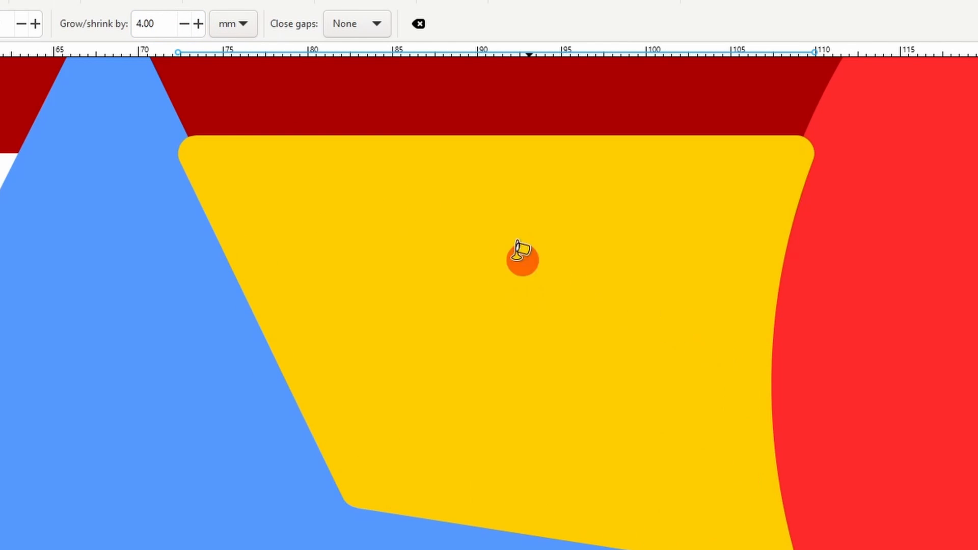
key(ctrl+z)
Change the bucket fill's grow/shrink amount and fill the white gap between the three shapes again.
click(143, 23)
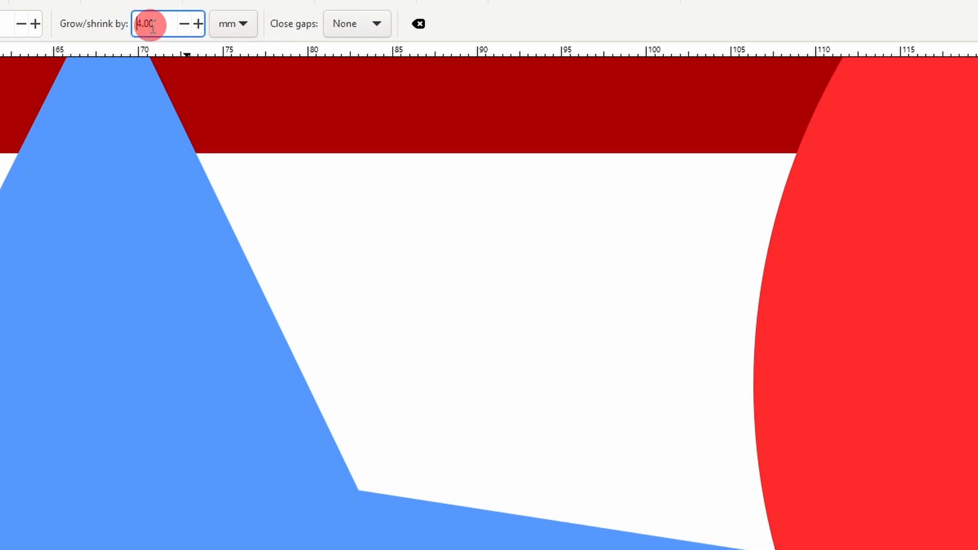
key(Return)
click(519, 348)
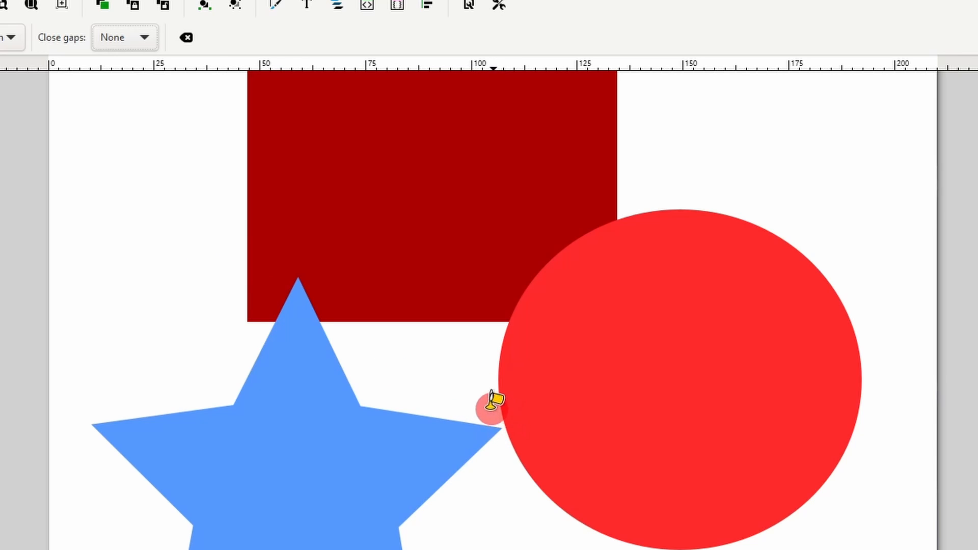
Try filling the open white area between the shapes without gap closing, then set Close gaps to Small and then Large and refill.
click(441, 366)
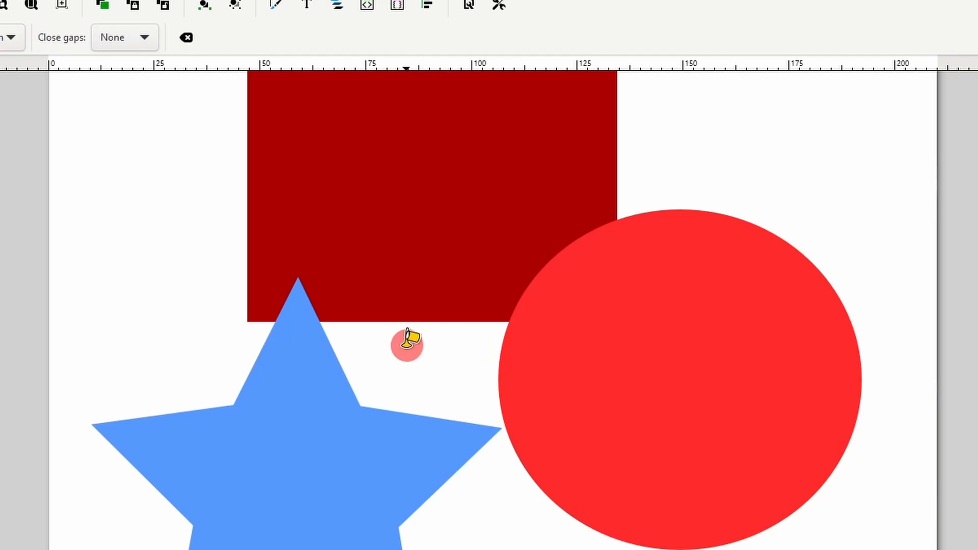
click(125, 36)
click(132, 63)
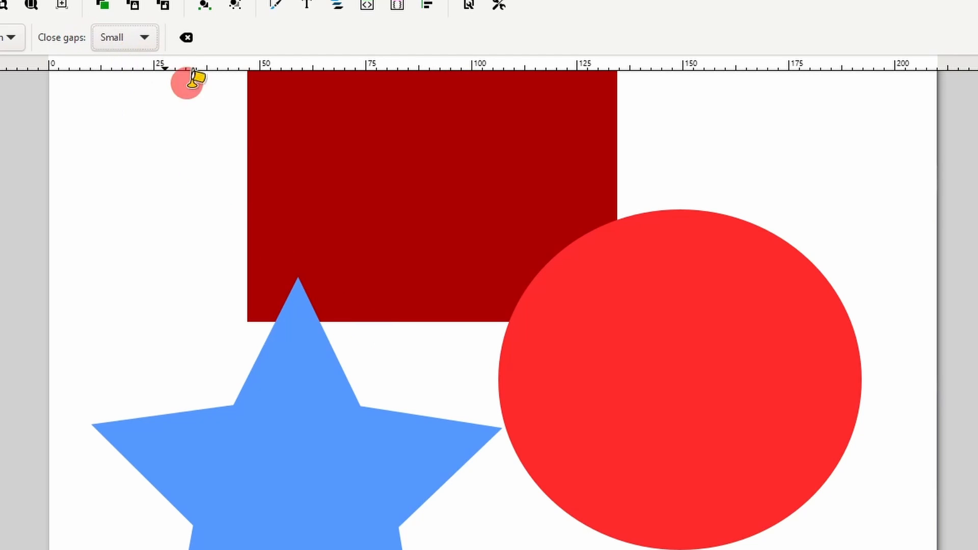
click(147, 38)
click(131, 92)
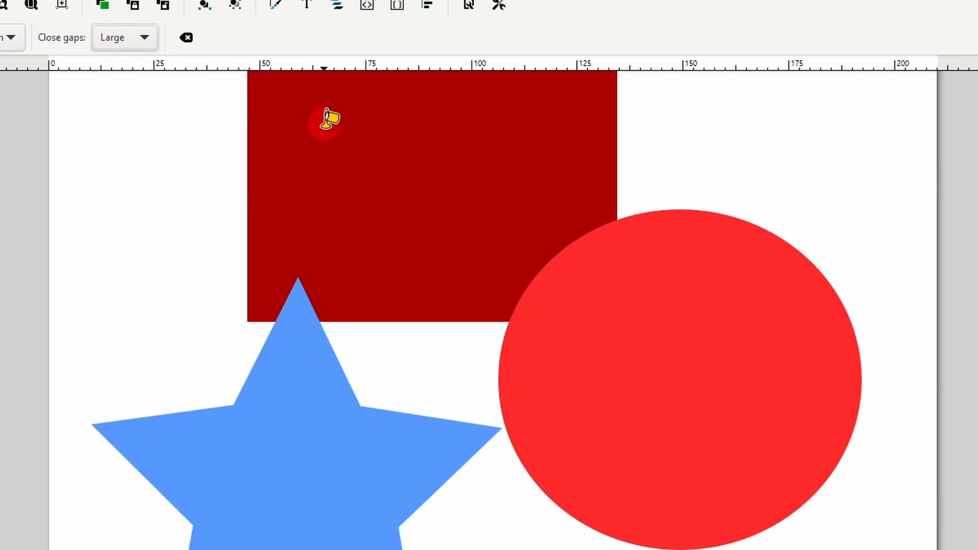
click(414, 366)
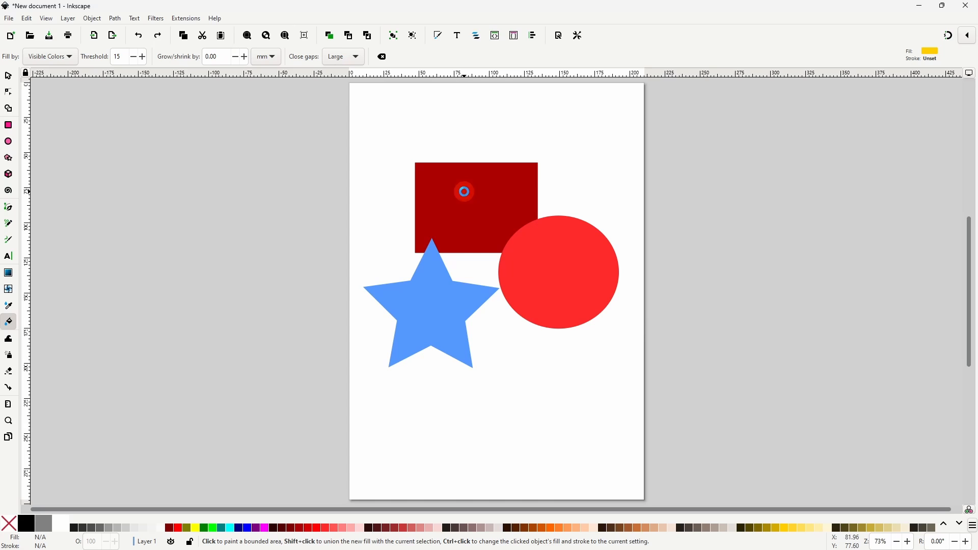
Fill the dark red rectangle with yellow, recolour that fill cyan, and fill the red circle with cyan.
click(464, 192)
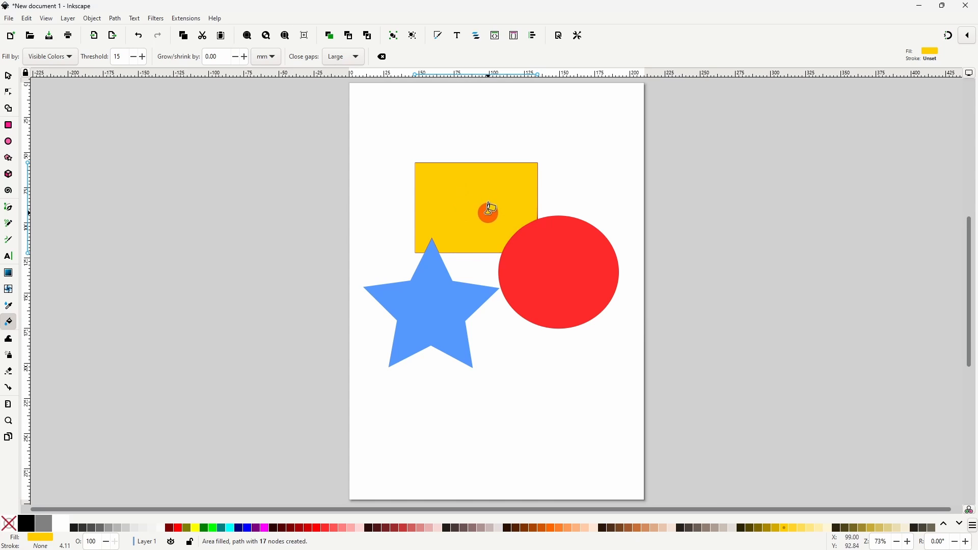
click(227, 527)
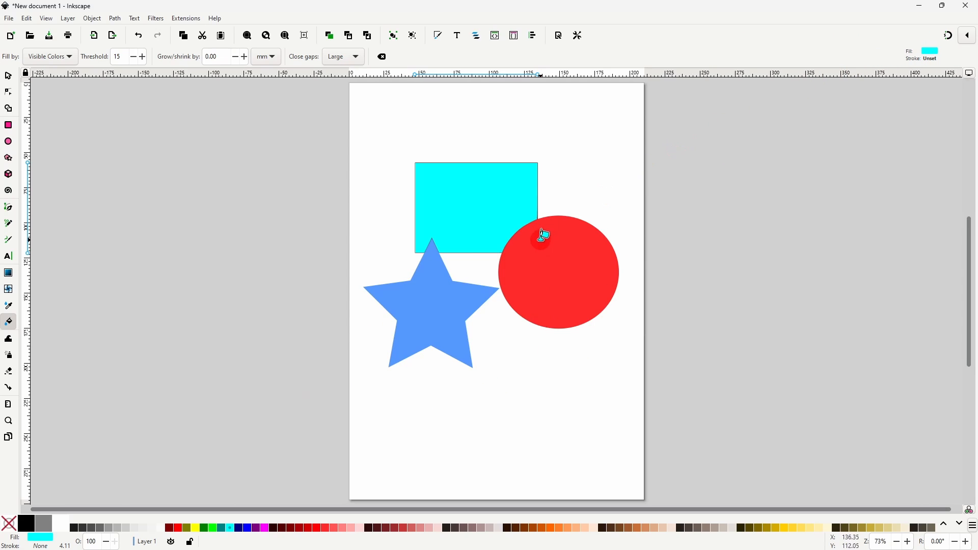
click(571, 267)
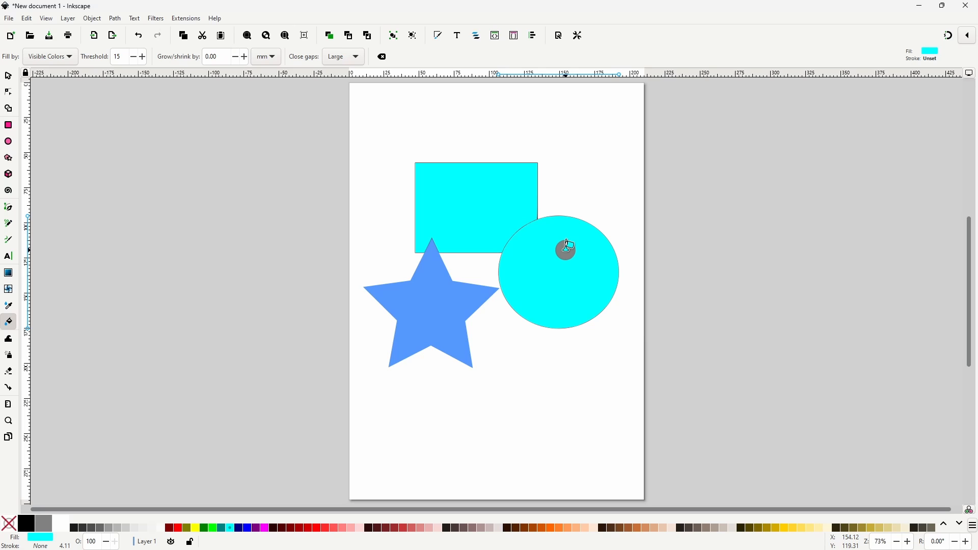
Fill the blue star with cyan as a union with the circle's fill, and move the combined path down and to the right.
shift+click(436, 303)
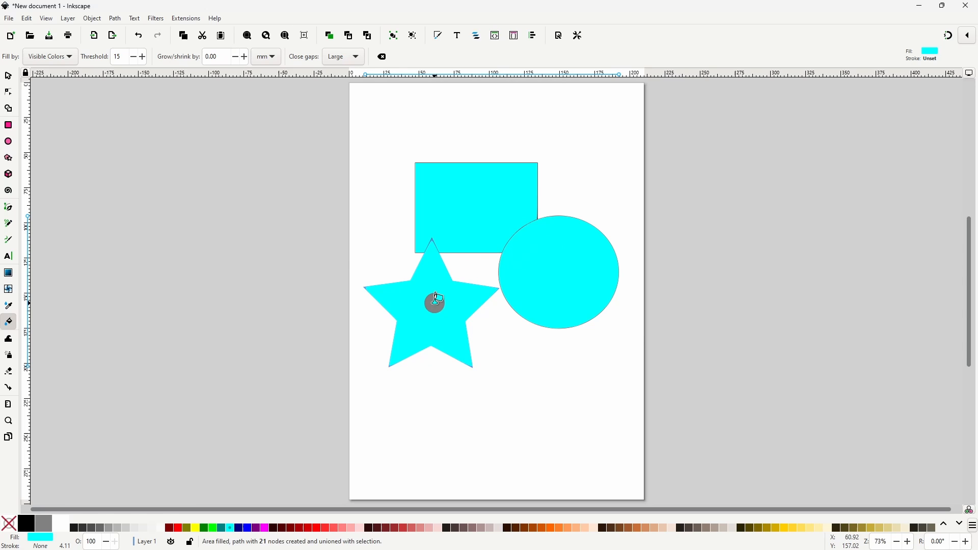
click(12, 74)
drag(451, 311, 507, 396)
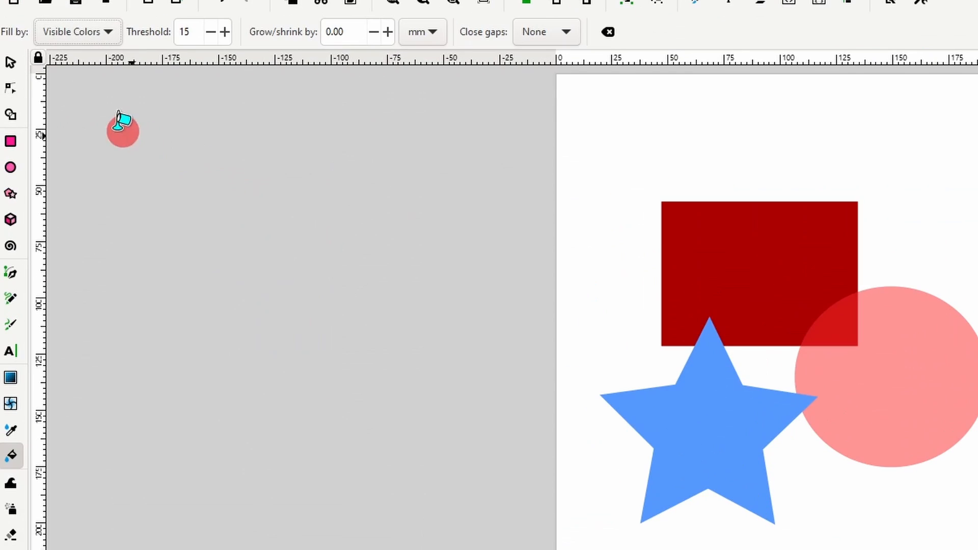
Set the Paint Bucket to fill by Alpha and fill the opaque rectangle and star area with cyan.
click(100, 31)
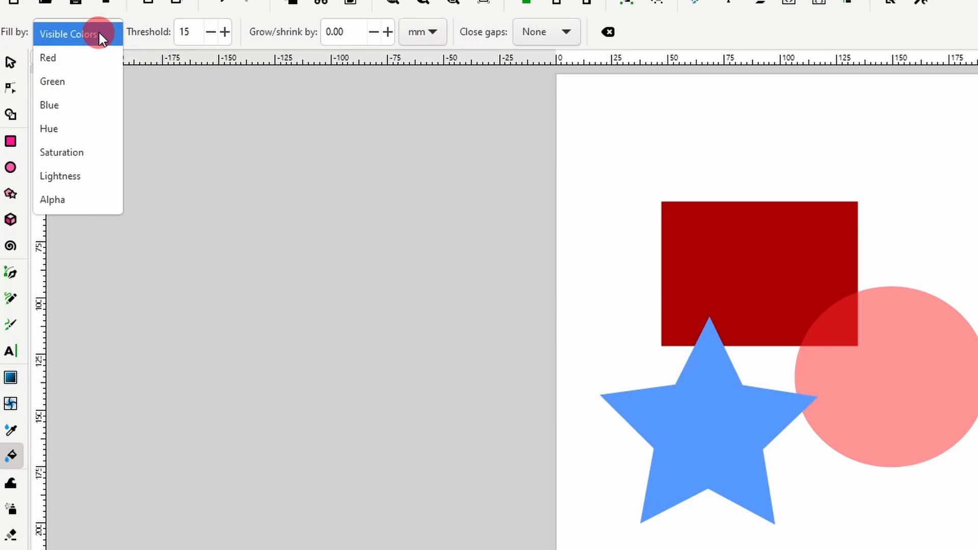
click(92, 201)
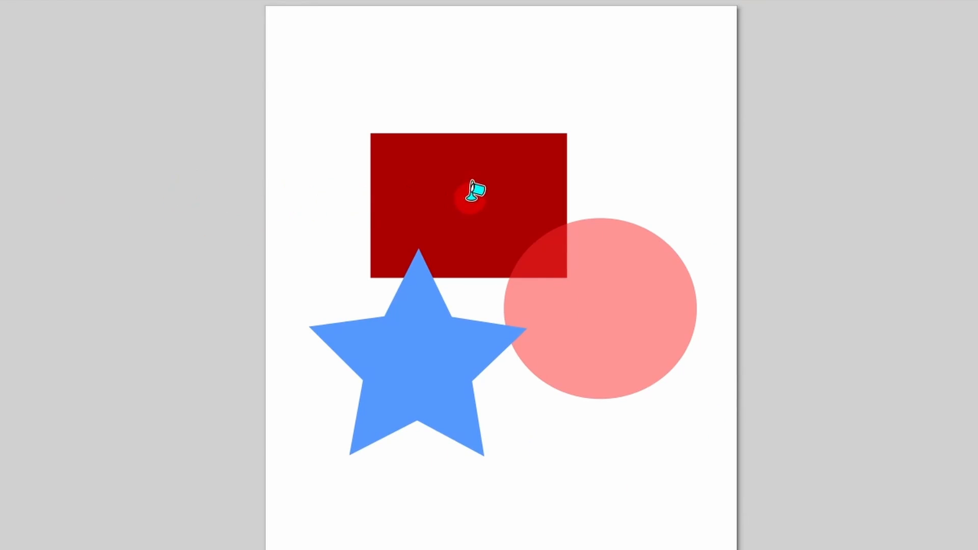
click(763, 266)
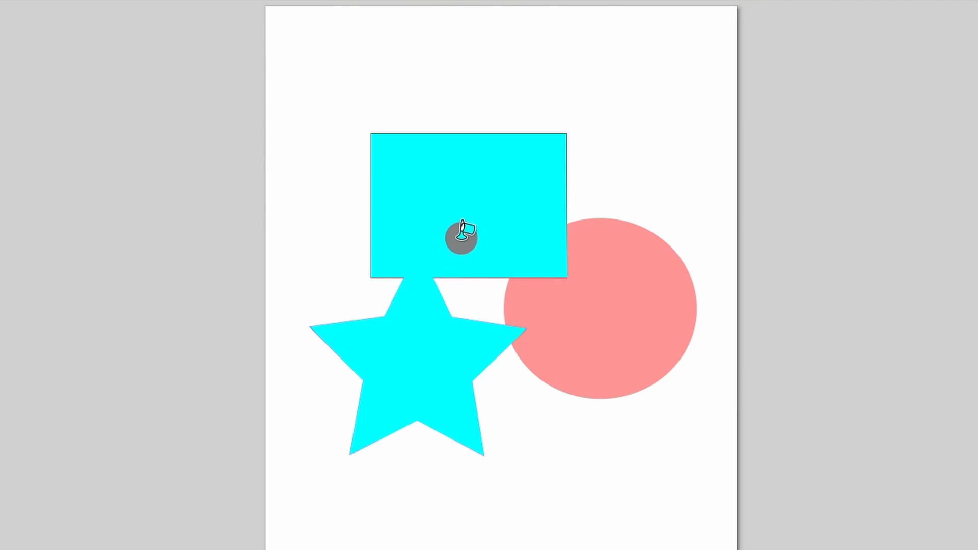
Undo the cyan fill over the rectangle and star, and try filling the translucent red circle by alpha.
key(ctrl+z)
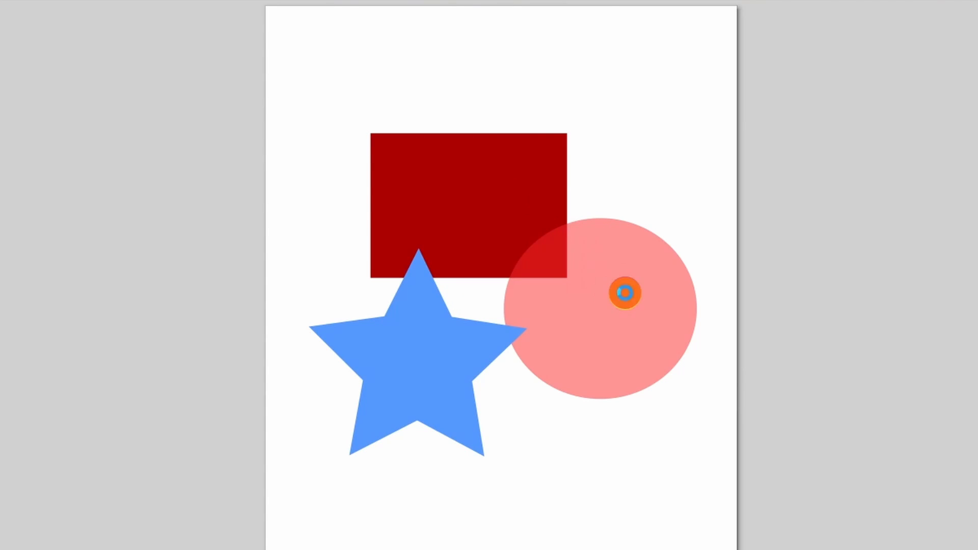
click(625, 293)
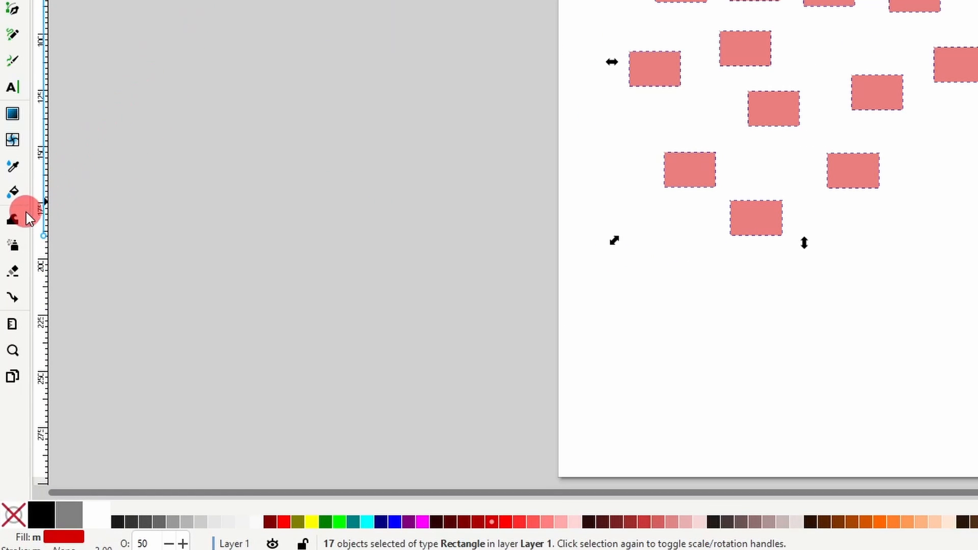
Using the Tweak tool's move mode, push the second row of rectangles to the right and gather the rectangles below them to the left.
click(18, 215)
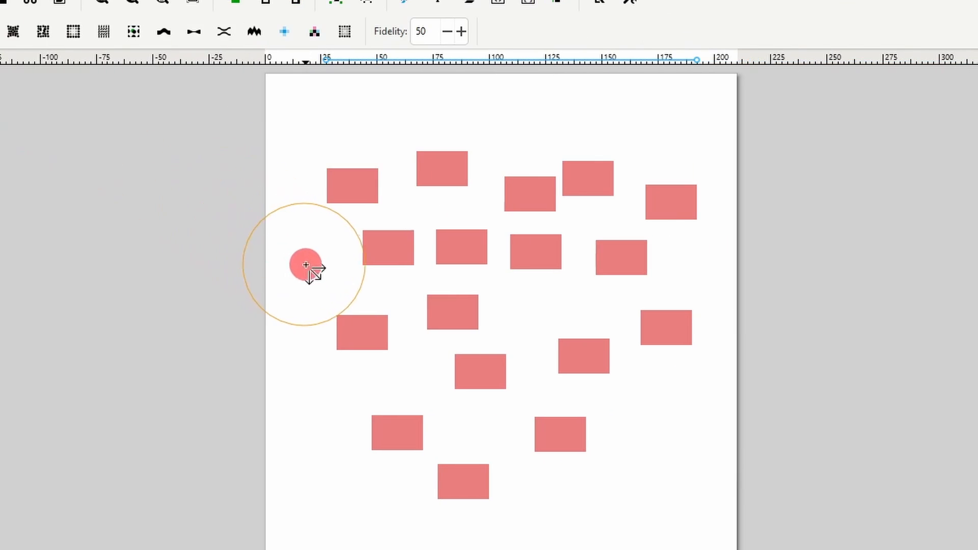
drag(634, 267, 642, 268)
mouse_move(349, 268)
mouse_down()
mouse_move(433, 264)
mouse_move(539, 306)
mouse_move(708, 310)
mouse_move(683, 323)
mouse_move(531, 350)
mouse_move(467, 334)
mouse_move(444, 294)
mouse_up()
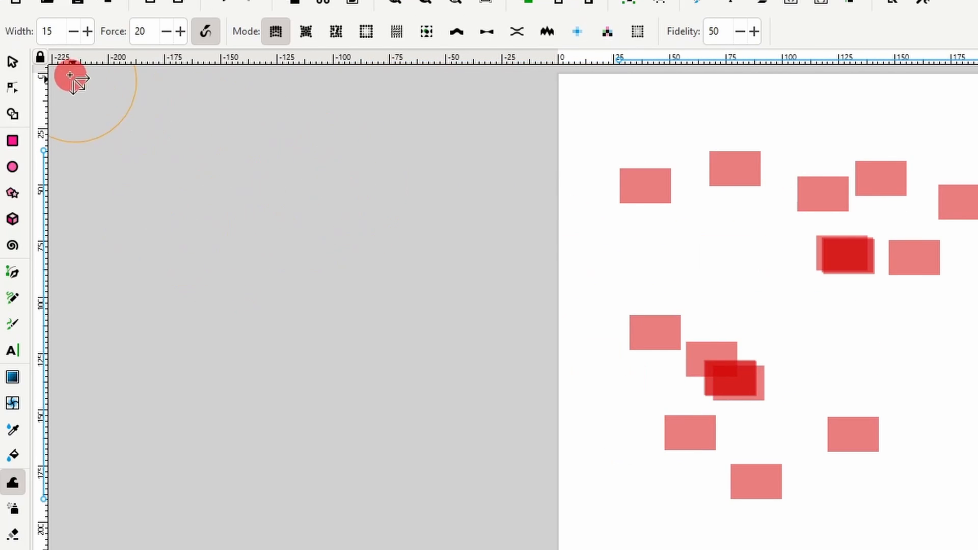
Set the Tweak width to 30 and push the upper-right rectangles down and to the left.
right_click(57, 36)
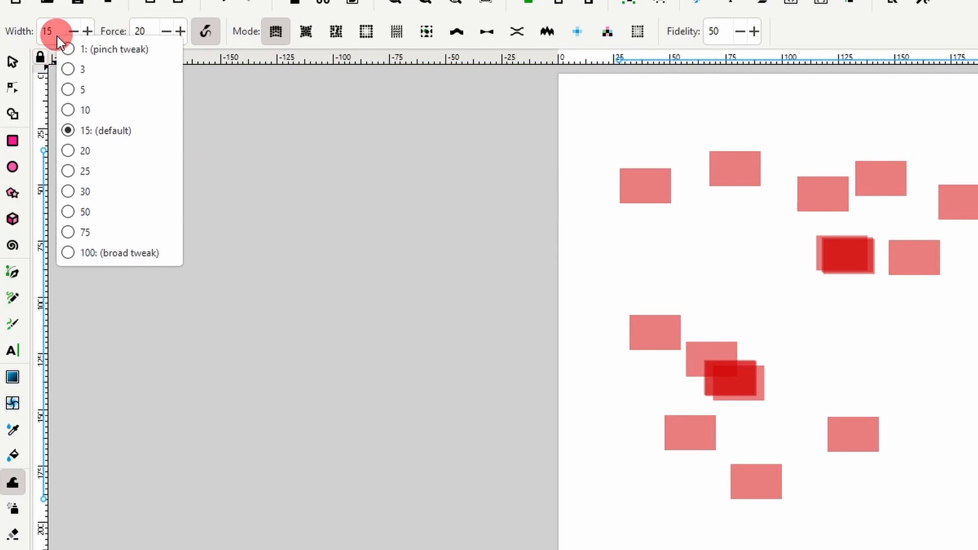
click(100, 189)
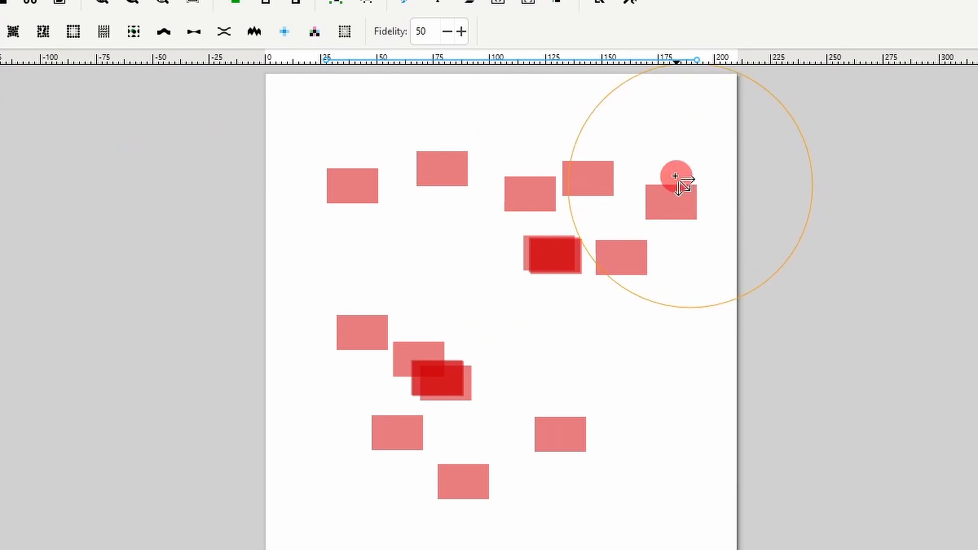
mouse_move(677, 175)
mouse_down()
mouse_move(565, 228)
mouse_move(437, 225)
mouse_up()
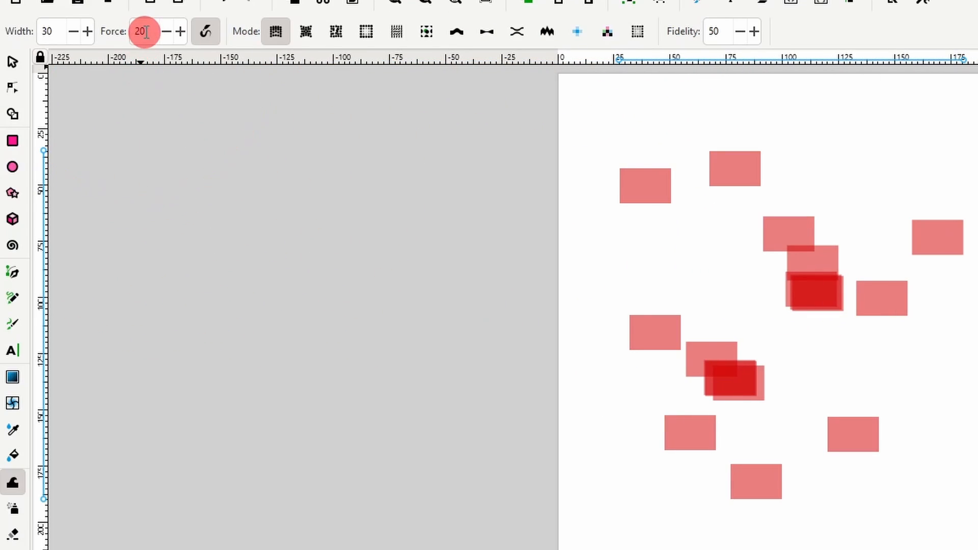
Push the upper-left rectangles down with the Tweak force set to 70, and push the upper rectangles again with the force set to 10.
right_click(145, 32)
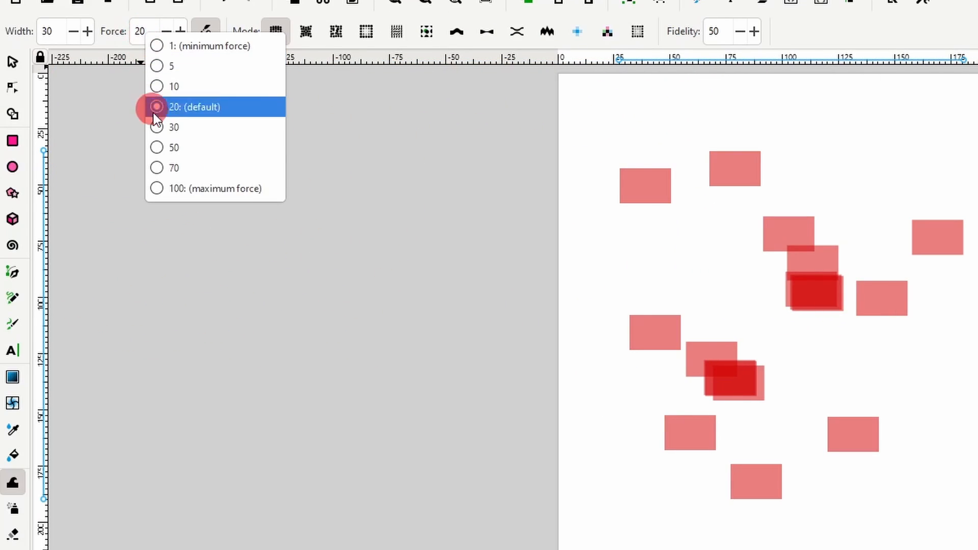
click(170, 166)
mouse_move(604, 166)
mouse_down()
mouse_move(679, 171)
mouse_move(717, 217)
mouse_move(154, 53)
mouse_up()
right_click(147, 36)
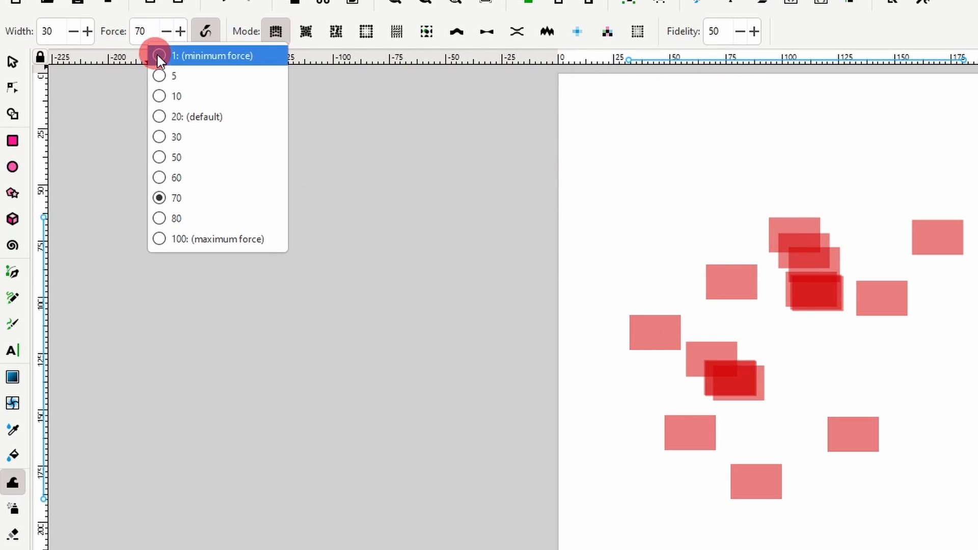
click(178, 97)
mouse_move(597, 219)
mouse_down()
mouse_move(847, 307)
mouse_move(800, 273)
mouse_move(856, 251)
mouse_move(913, 208)
mouse_up()
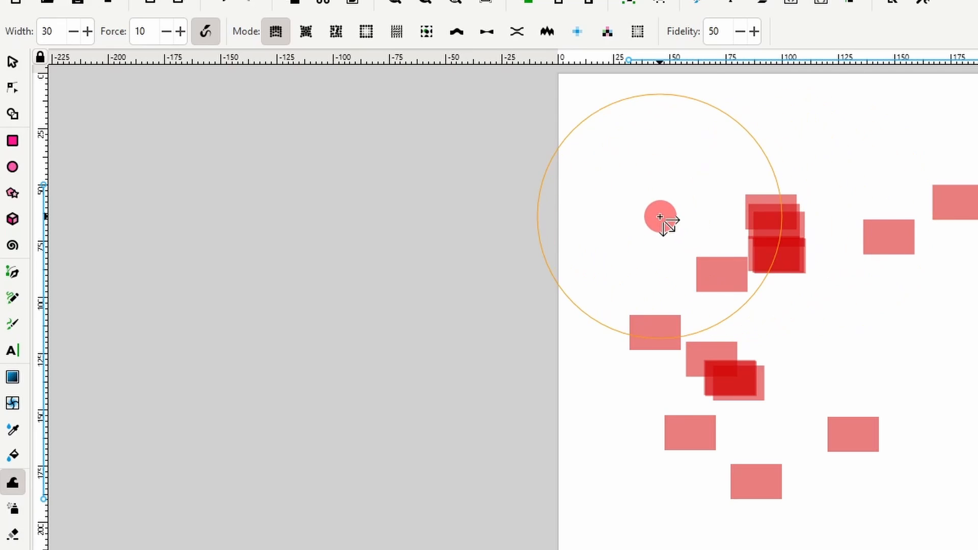
Set the Tweak width to 15 and draw the central rectangles closer in the move-towards-cursor mode.
right_click(50, 29)
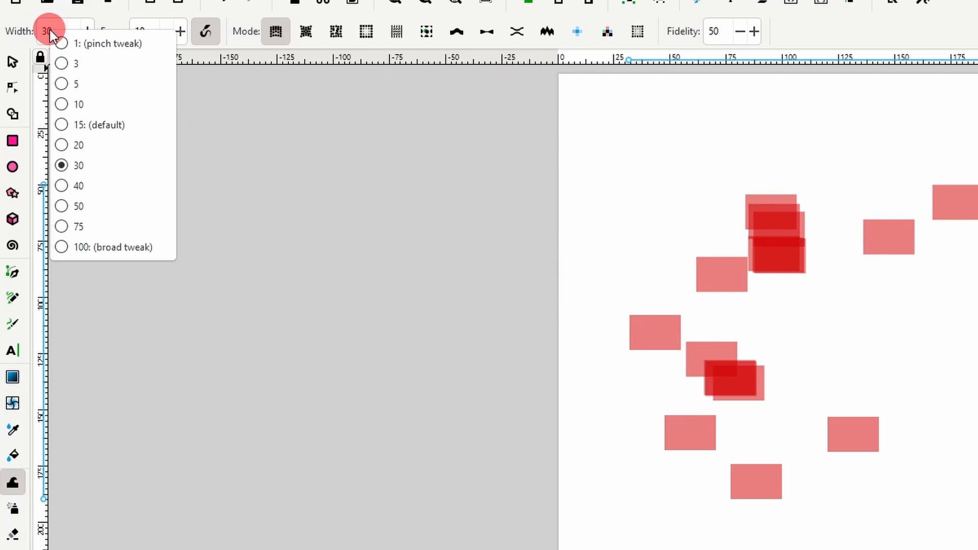
click(90, 126)
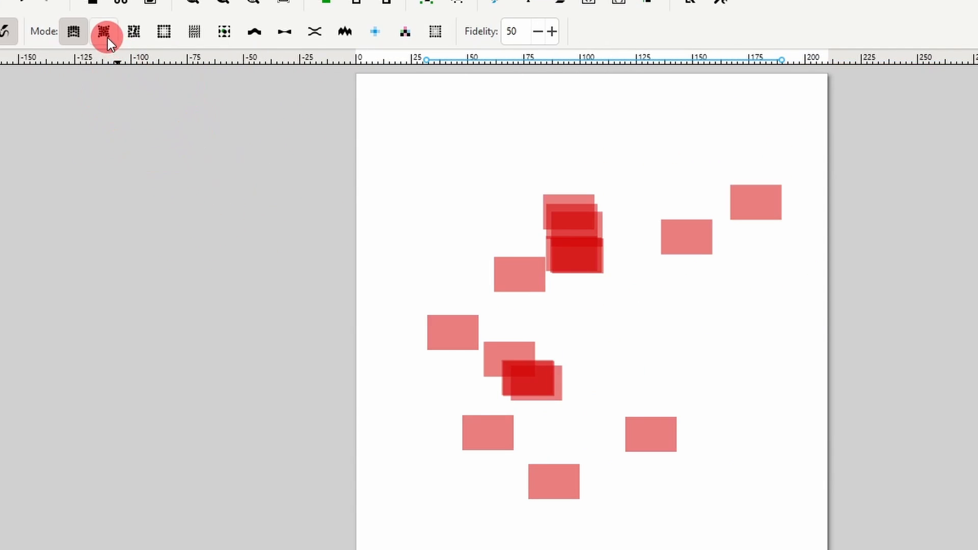
click(310, 37)
mouse_move(665, 322)
mouse_down()
mouse_move(626, 322)
mouse_move(607, 309)
mouse_move(596, 270)
mouse_move(584, 265)
mouse_move(526, 287)
mouse_move(503, 318)
mouse_move(517, 365)
mouse_move(541, 382)
mouse_move(563, 362)
mouse_move(566, 277)
mouse_move(631, 232)
mouse_move(664, 225)
mouse_move(600, 251)
mouse_move(639, 251)
mouse_move(637, 241)
mouse_move(587, 258)
mouse_move(512, 306)
mouse_move(510, 346)
mouse_move(564, 423)
mouse_move(651, 459)
mouse_move(679, 403)
mouse_move(682, 291)
mouse_move(667, 259)
mouse_move(484, 218)
mouse_up()
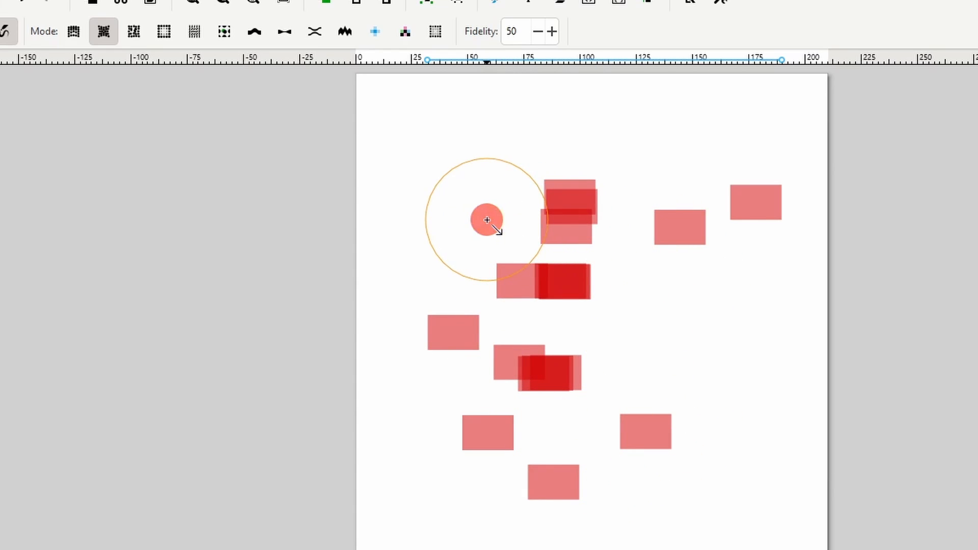
Scatter the central and upper-right rectangles with the random-move Tweak mode, raising the force between strokes.
click(135, 33)
mouse_move(557, 291)
mouse_down()
mouse_move(578, 214)
mouse_move(540, 418)
mouse_move(581, 412)
mouse_move(538, 344)
mouse_move(572, 335)
mouse_up()
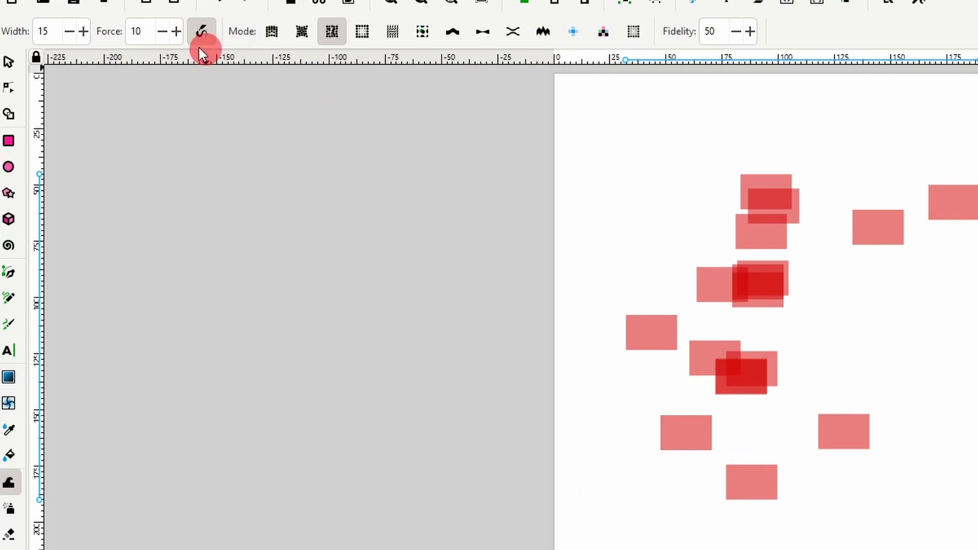
right_click(146, 34)
click(185, 130)
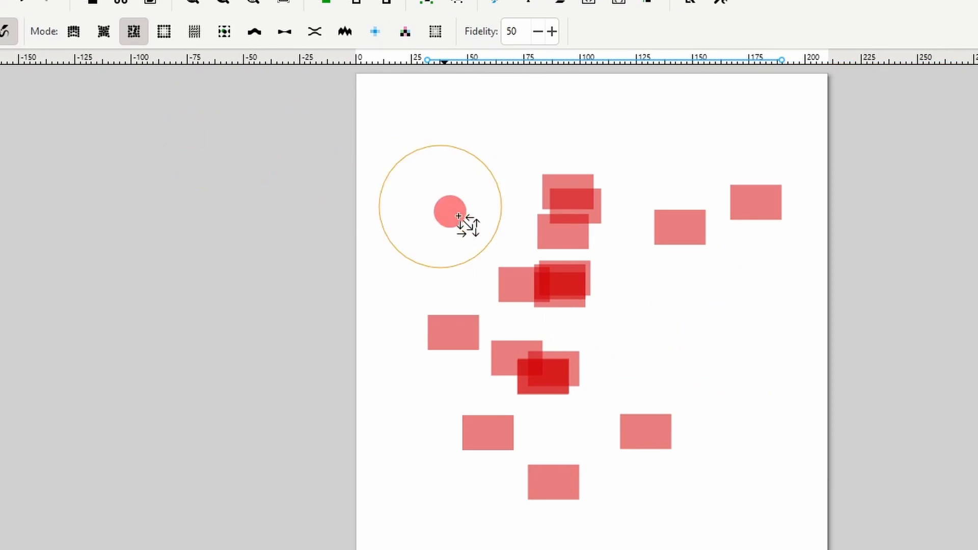
drag(664, 224, 789, 291)
mouse_move(587, 284)
mouse_down()
mouse_move(560, 345)
mouse_move(502, 362)
mouse_move(583, 225)
mouse_move(717, 256)
mouse_move(524, 284)
mouse_move(545, 258)
mouse_move(524, 229)
mouse_move(365, 199)
mouse_up()
Shrink and enlarge some rectangles with the Tweak scale mode, and rotate the central and upper-right rectangles with the rotate mode.
click(159, 34)
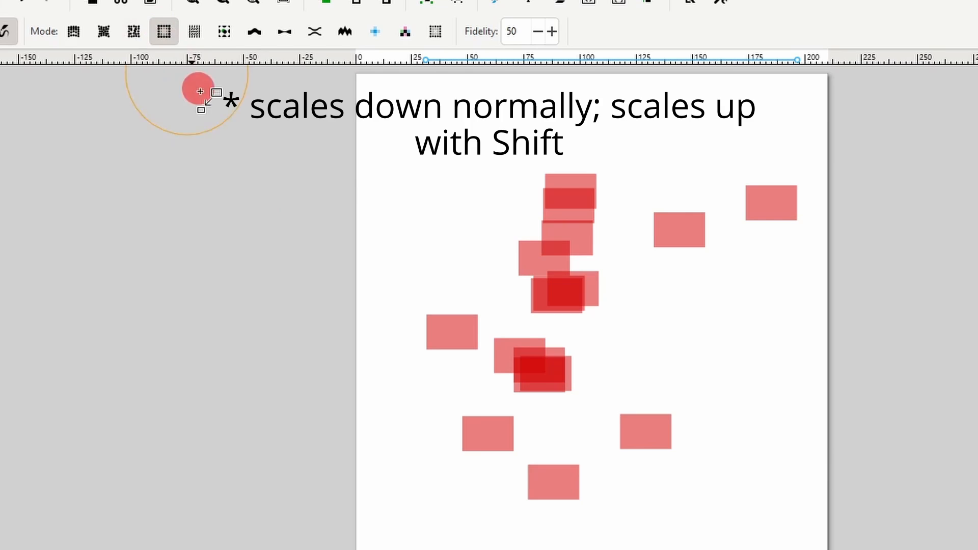
mouse_move(437, 327)
mouse_down()
mouse_move(483, 350)
mouse_move(539, 337)
mouse_move(616, 216)
mouse_move(522, 212)
mouse_move(528, 288)
mouse_move(452, 232)
mouse_move(461, 221)
mouse_move(572, 276)
mouse_move(509, 414)
mouse_move(472, 367)
mouse_move(565, 281)
mouse_move(667, 282)
mouse_up()
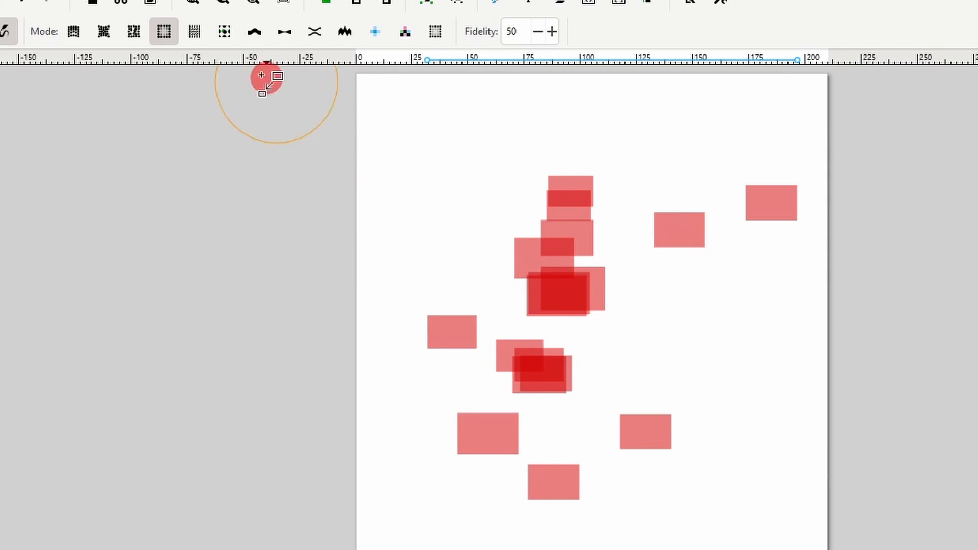
click(195, 32)
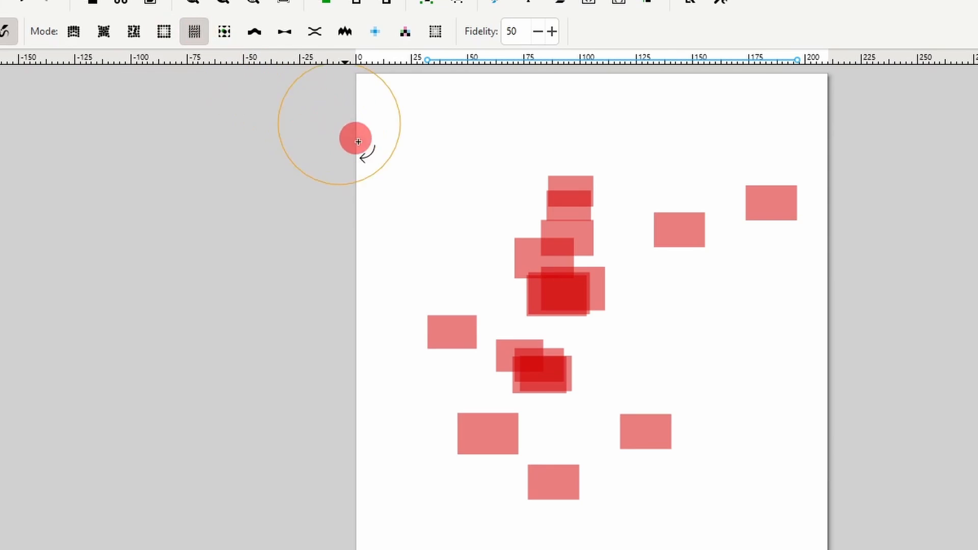
mouse_move(496, 240)
mouse_down()
mouse_move(549, 235)
mouse_move(579, 265)
mouse_move(594, 298)
mouse_move(598, 335)
mouse_move(552, 374)
mouse_move(494, 385)
mouse_move(457, 352)
mouse_move(468, 294)
mouse_move(494, 277)
mouse_move(465, 247)
mouse_up()
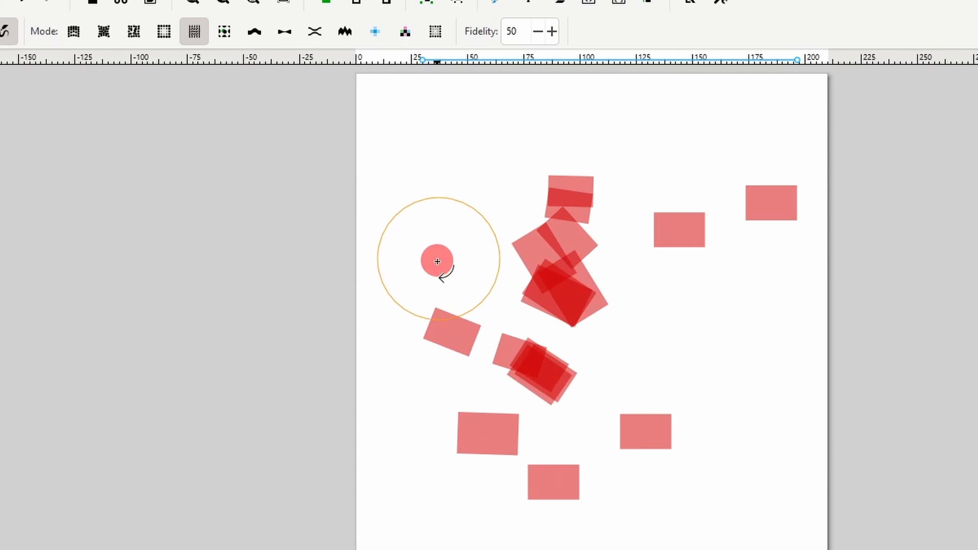
mouse_move(435, 277)
mouse_down()
mouse_move(479, 353)
mouse_move(550, 368)
mouse_move(588, 273)
mouse_move(696, 232)
mouse_move(724, 216)
mouse_move(728, 195)
mouse_move(671, 174)
mouse_move(587, 170)
mouse_move(632, 174)
mouse_move(630, 160)
mouse_move(323, 100)
mouse_move(220, 59)
mouse_up()
Duplicate the central rectangles with the Tweak duplicate mode and spread the copies in random-move mode.
click(225, 32)
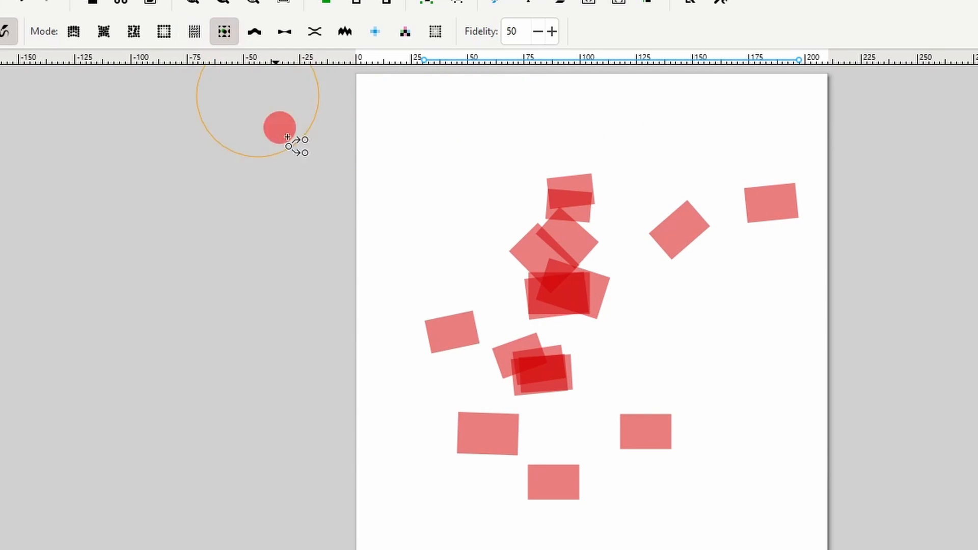
mouse_move(578, 292)
mouse_down()
mouse_move(550, 407)
mouse_move(656, 371)
mouse_move(530, 236)
mouse_move(467, 278)
mouse_move(483, 339)
mouse_up()
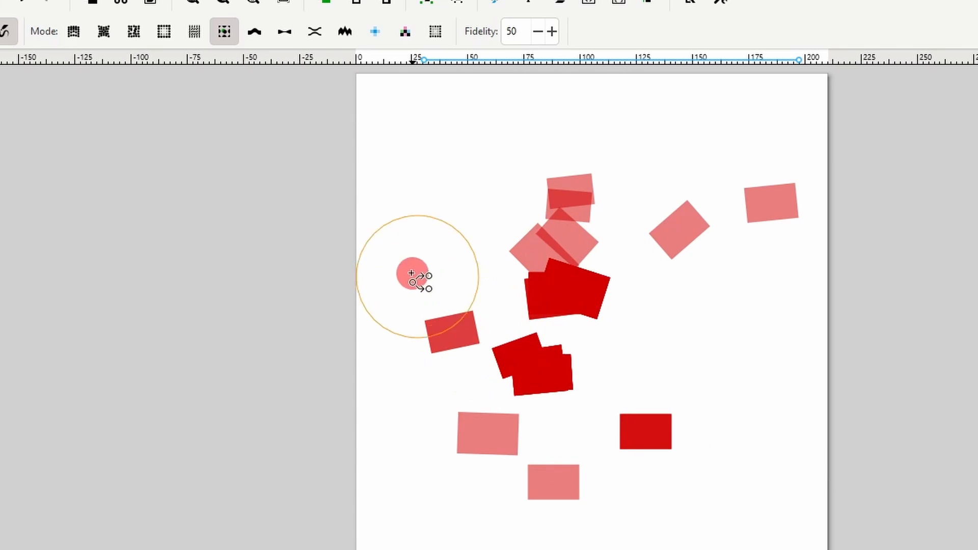
click(132, 32)
mouse_move(557, 262)
mouse_down()
mouse_move(566, 330)
mouse_move(529, 381)
mouse_move(561, 417)
mouse_move(628, 460)
mouse_move(606, 368)
mouse_move(566, 318)
mouse_move(581, 290)
mouse_move(576, 255)
mouse_move(542, 222)
mouse_move(495, 201)
mouse_move(461, 216)
mouse_up()
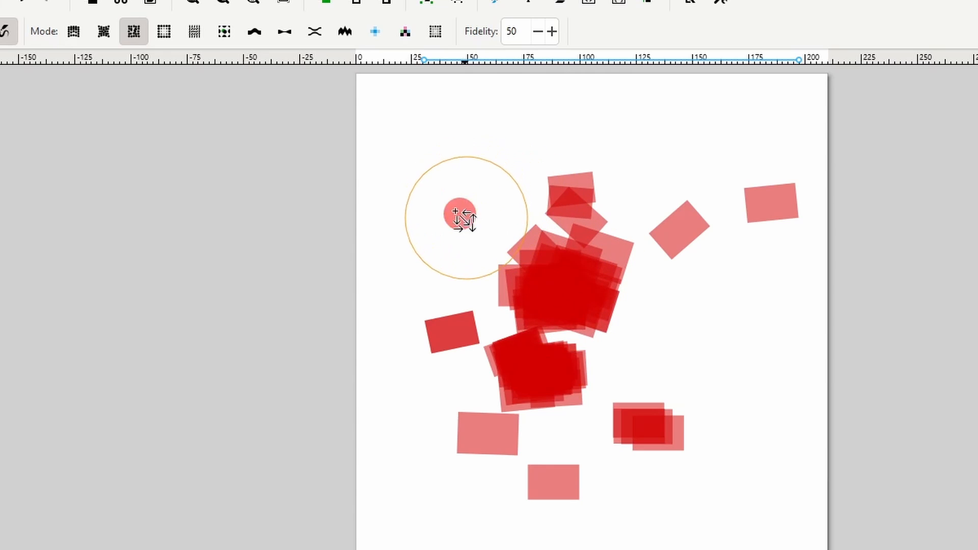
Delete the tilted rectangle and part of the upper central stack using the Tweak duplicate/delete mode.
click(224, 31)
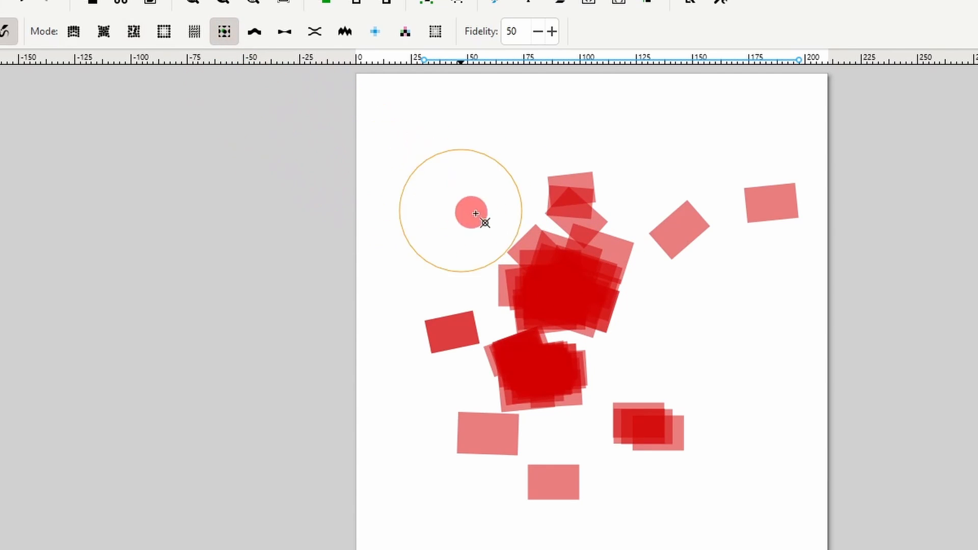
mouse_move(475, 214)
mouse_down()
mouse_move(568, 249)
mouse_move(638, 244)
mouse_move(636, 270)
mouse_move(599, 308)
mouse_move(569, 304)
mouse_up()
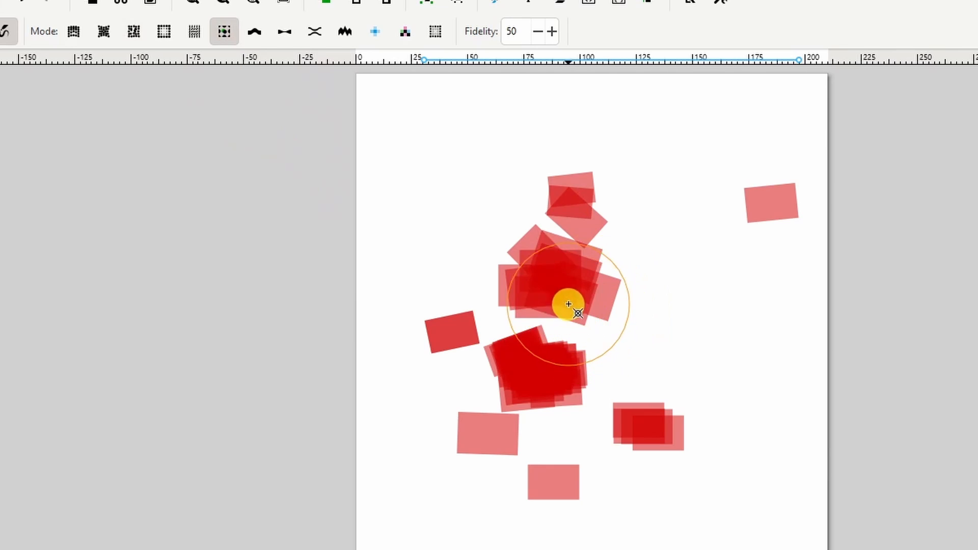
key(ctrl+z)
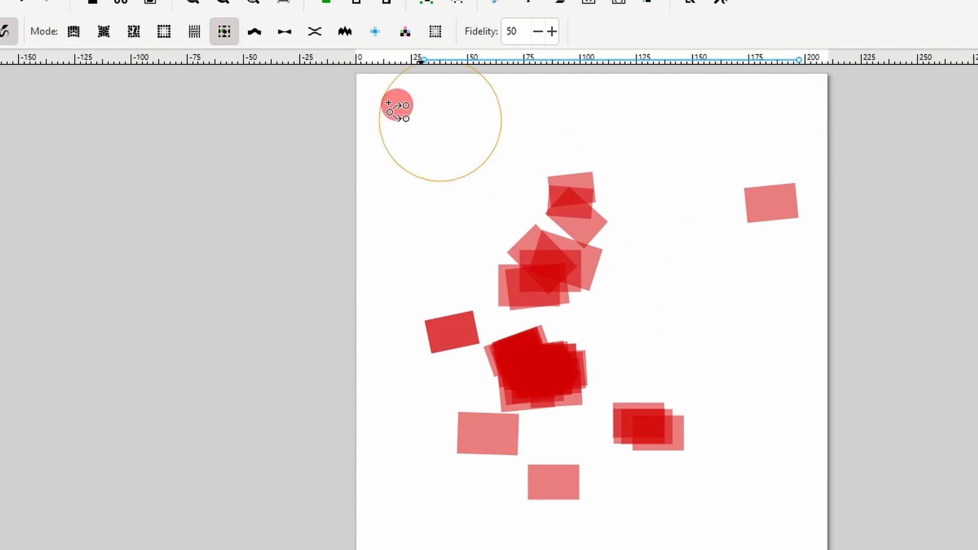
Stretch the edges of the upper stacks to the right and distort the lower clusters with the Tweak push-paths mode.
click(255, 35)
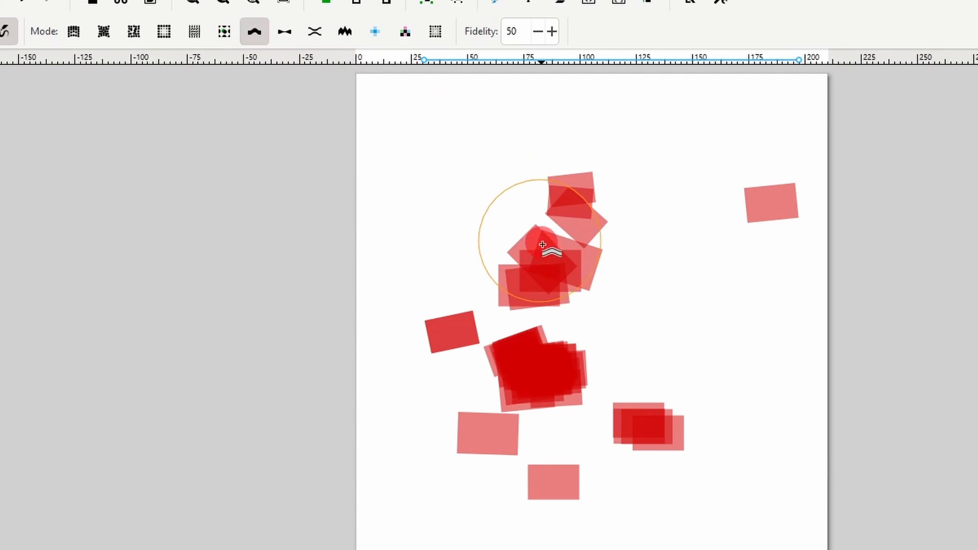
mouse_move(560, 254)
mouse_down()
mouse_move(625, 229)
mouse_move(640, 264)
mouse_up()
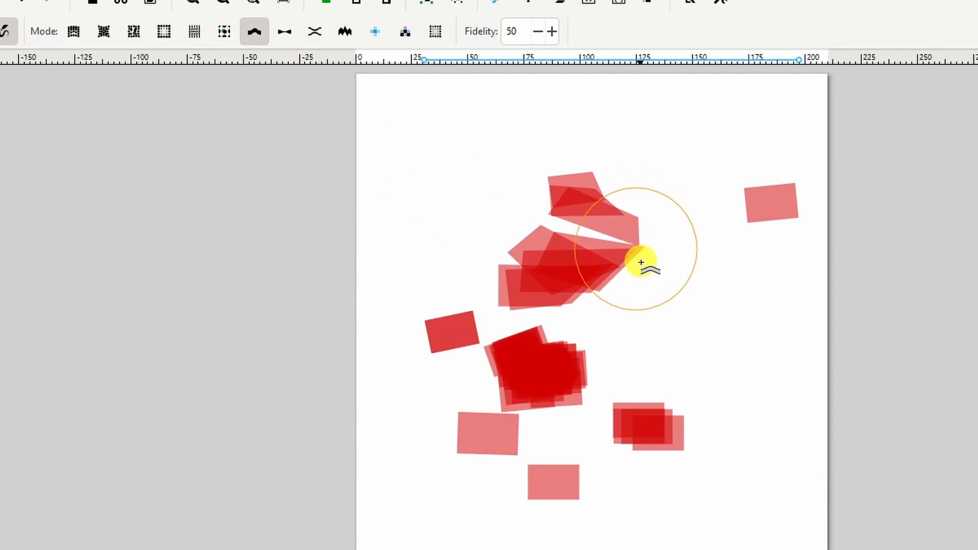
mouse_move(561, 343)
mouse_down()
mouse_move(552, 396)
mouse_move(637, 414)
mouse_move(664, 400)
mouse_move(658, 383)
mouse_move(650, 434)
mouse_move(648, 355)
mouse_up()
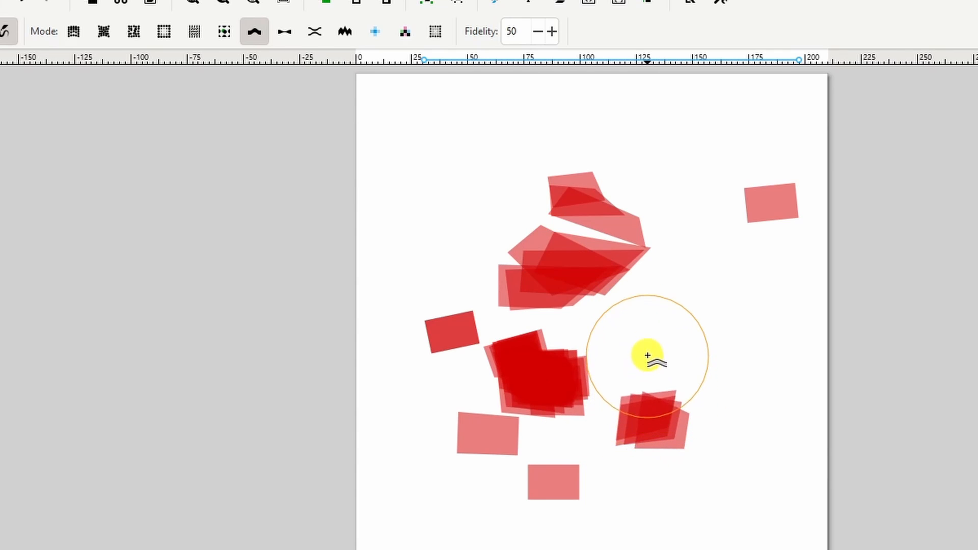
Shrink the upper shapes' tips and expand the right cluster with the shrink/grow mode, and warp the shapes' edges with attract/repel mode.
click(284, 33)
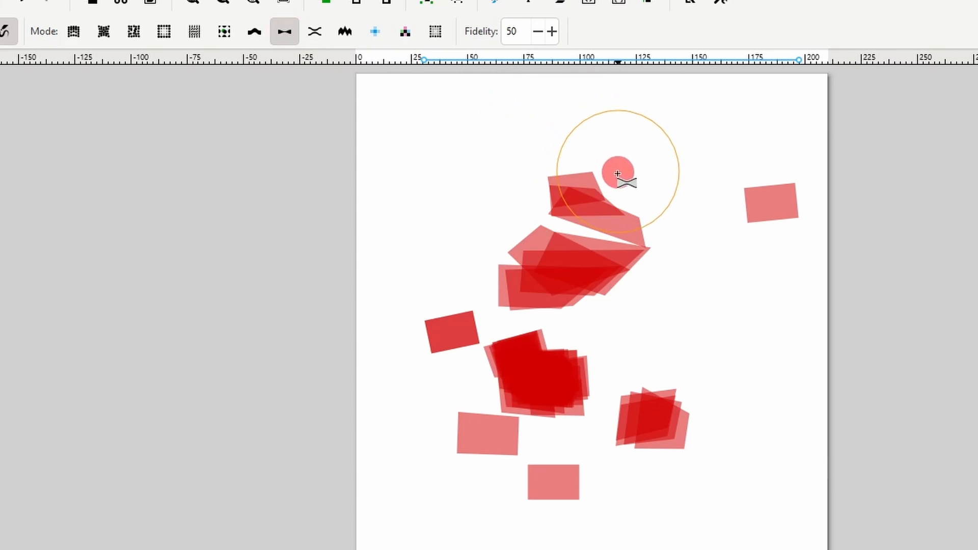
mouse_move(618, 169)
mouse_down()
mouse_move(605, 197)
mouse_move(627, 227)
mouse_move(615, 251)
mouse_move(596, 252)
mouse_move(625, 209)
mouse_move(561, 202)
mouse_move(616, 203)
mouse_move(594, 284)
mouse_move(668, 415)
mouse_move(721, 415)
mouse_move(680, 316)
mouse_up()
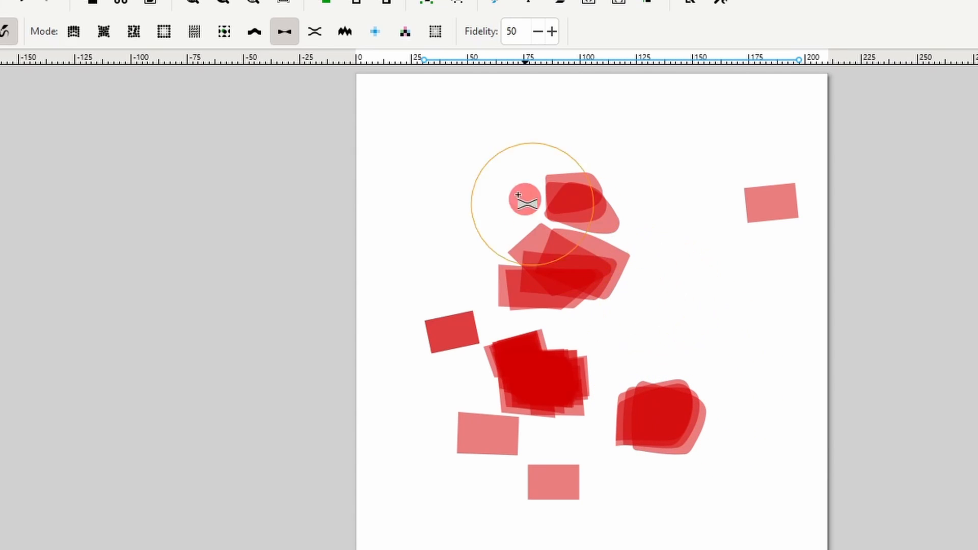
click(317, 33)
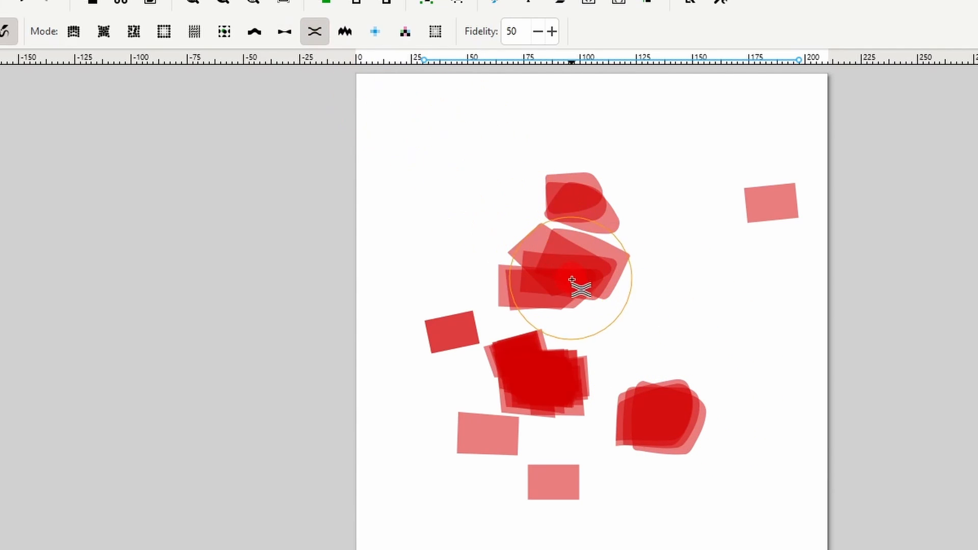
mouse_move(581, 282)
mouse_down()
mouse_move(673, 244)
mouse_move(668, 210)
mouse_move(618, 224)
mouse_move(603, 202)
mouse_move(615, 177)
mouse_move(659, 143)
mouse_up()
mouse_move(691, 299)
mouse_down()
mouse_move(659, 420)
mouse_move(597, 395)
mouse_move(582, 376)
mouse_move(530, 370)
mouse_move(474, 340)
mouse_move(448, 303)
mouse_move(455, 356)
mouse_up()
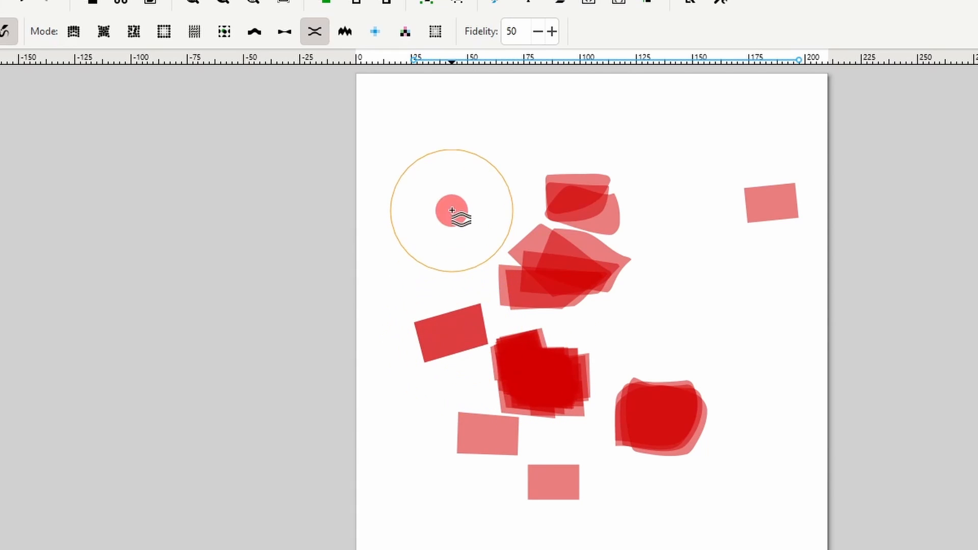
Roughen the right-hand edges of the two upper stacks with the Tweak roughen mode.
click(342, 38)
mouse_move(703, 213)
mouse_down()
mouse_move(762, 174)
mouse_move(790, 179)
mouse_move(594, 193)
mouse_up()
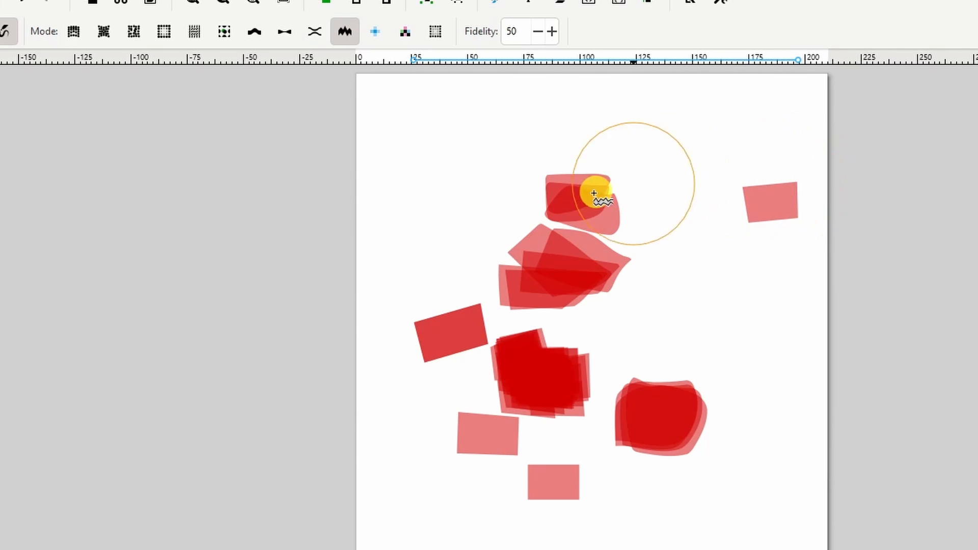
drag(632, 276, 635, 208)
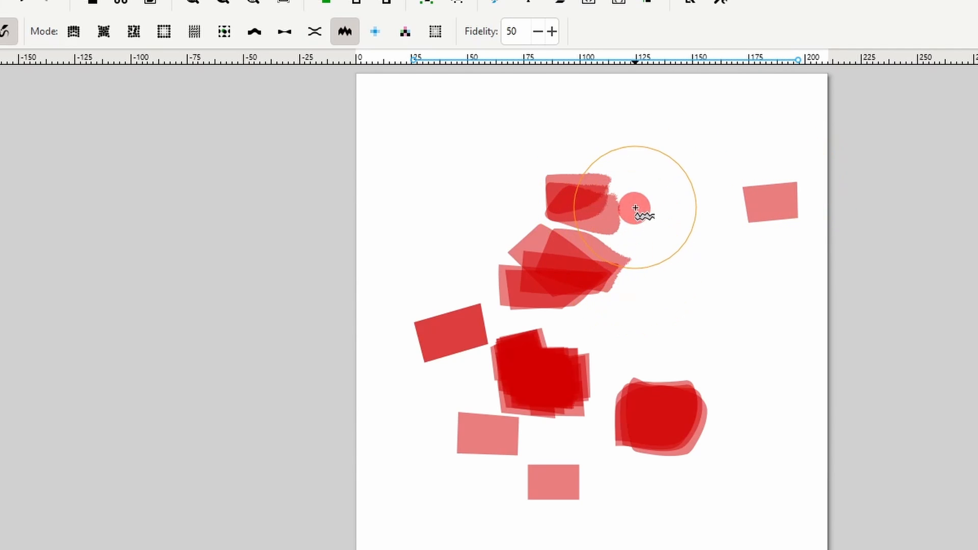
ctrl+scroll(635, 219, up, 3)
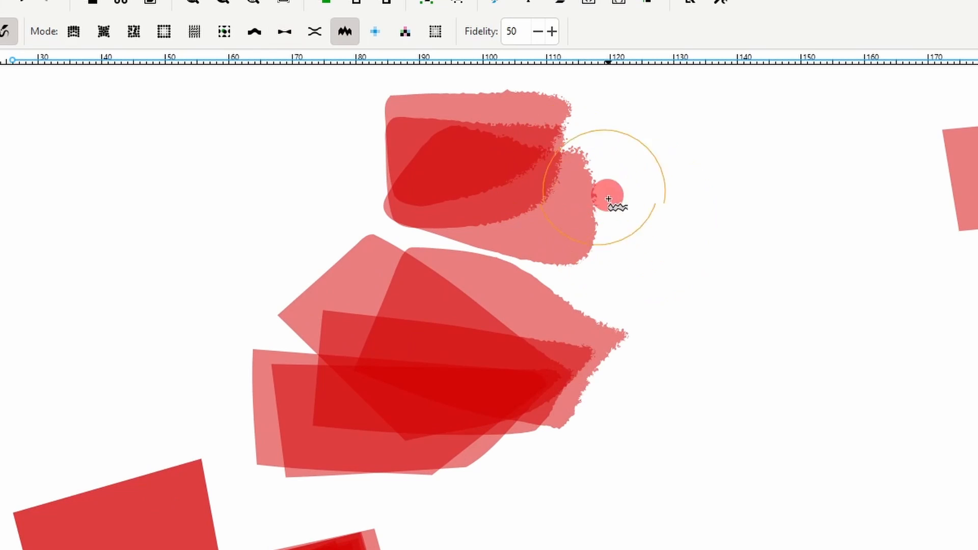
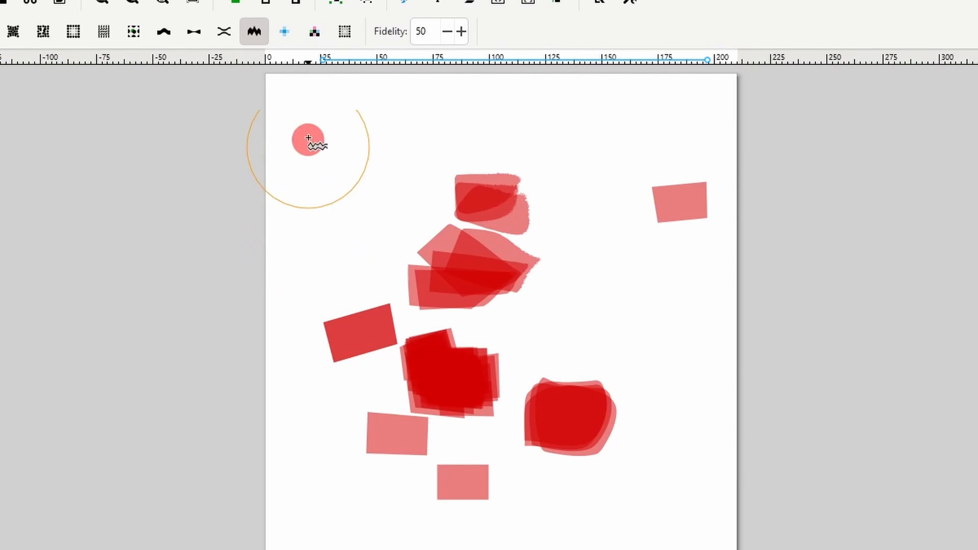
Tint the upper, middle and lower shape stacks and the rectangle near the page's upper right purple with the Tweak color paint mode.
click(285, 32)
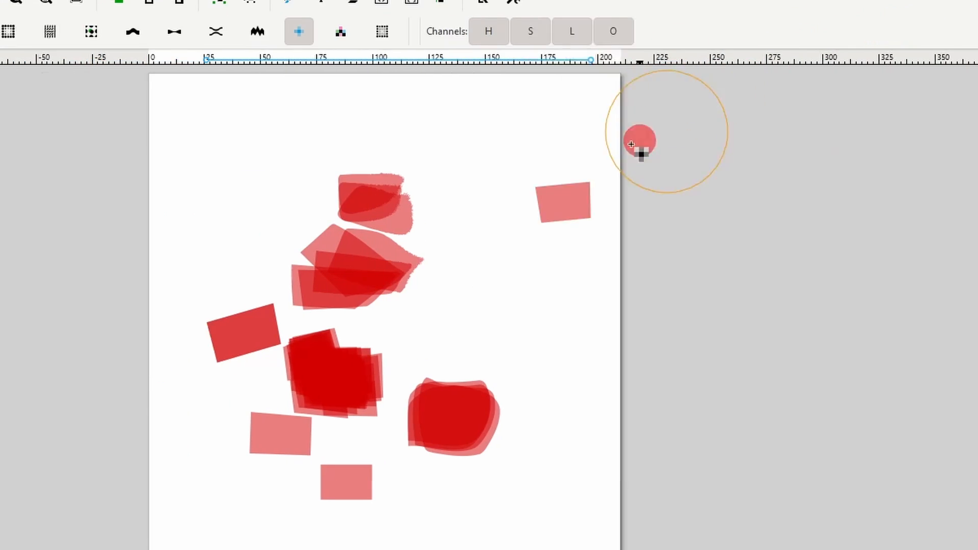
mouse_move(204, 224)
mouse_down()
mouse_move(153, 280)
mouse_move(150, 380)
mouse_up()
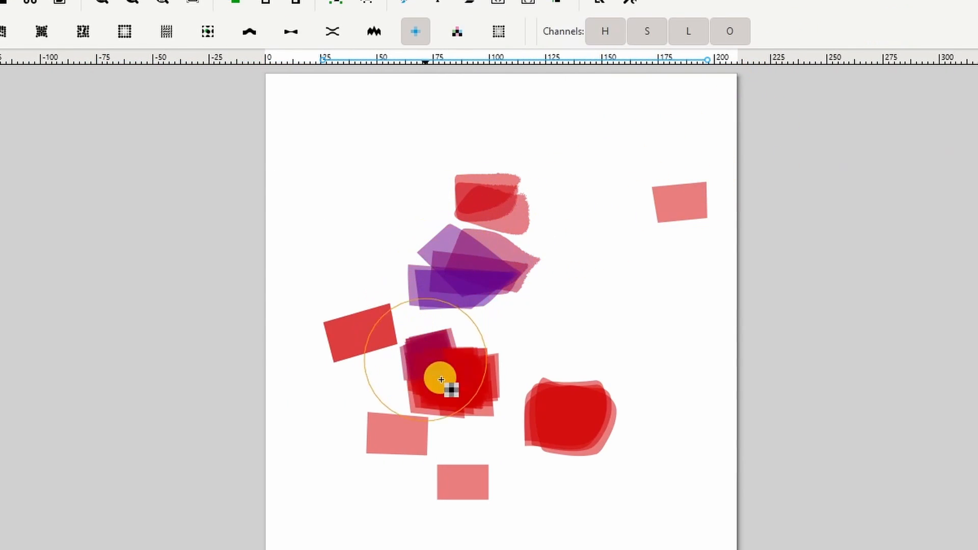
mouse_move(441, 380)
mouse_down()
mouse_move(549, 417)
mouse_move(587, 402)
mouse_move(655, 283)
mouse_move(673, 192)
mouse_move(444, 179)
mouse_move(390, 187)
mouse_up()
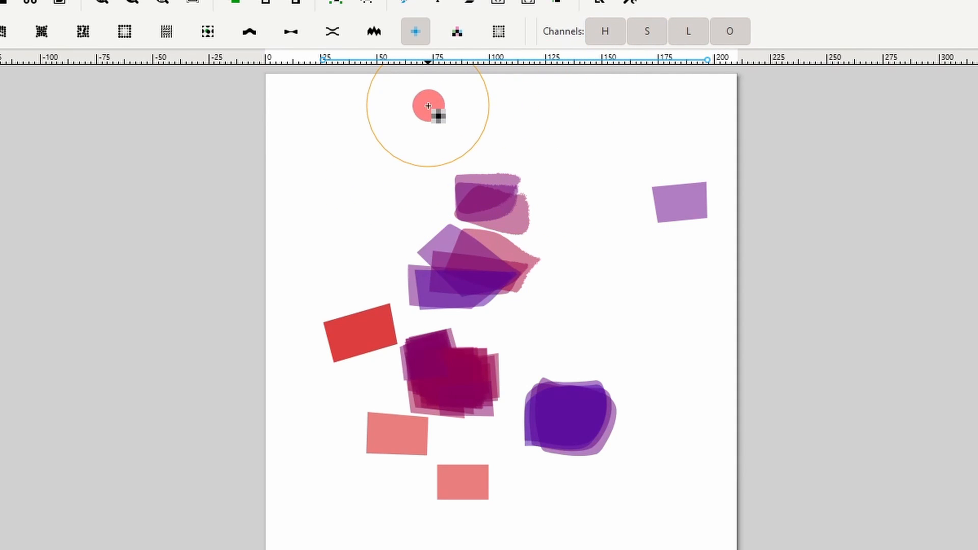
Vary the shapes' colors with the Tweak color jitter mode, and soften the stacks and the tilted rectangle with blur mode.
click(458, 33)
mouse_move(497, 239)
mouse_down()
mouse_move(454, 285)
mouse_move(371, 332)
mouse_move(469, 396)
mouse_move(406, 437)
mouse_move(503, 463)
mouse_move(561, 399)
mouse_move(479, 356)
mouse_move(461, 301)
mouse_move(505, 214)
mouse_move(430, 308)
mouse_move(374, 353)
mouse_move(400, 417)
mouse_move(467, 498)
mouse_move(397, 430)
mouse_move(369, 185)
mouse_up()
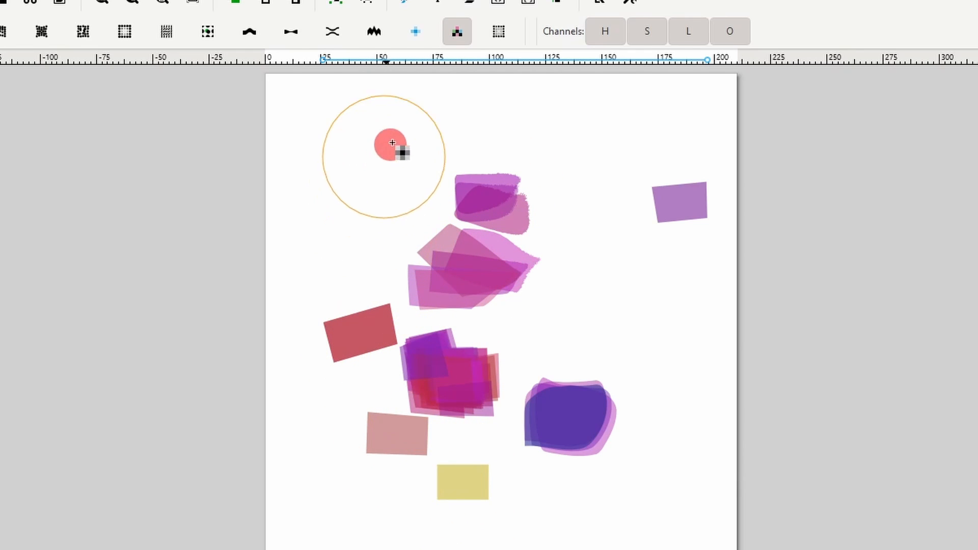
click(498, 32)
mouse_move(484, 108)
mouse_down()
mouse_move(498, 168)
mouse_move(496, 235)
mouse_move(393, 319)
mouse_move(476, 414)
mouse_move(561, 321)
mouse_up()
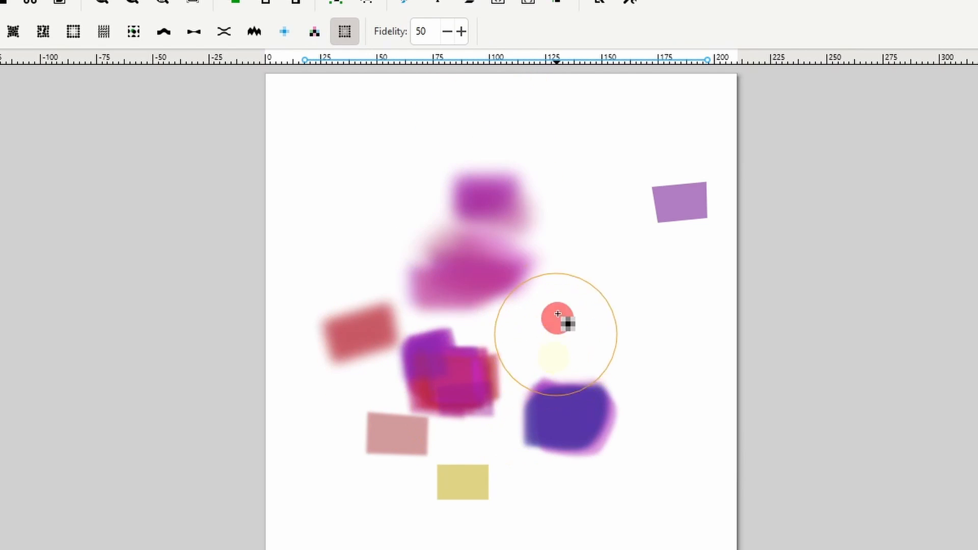
mouse_move(561, 287)
mouse_down()
mouse_move(564, 399)
mouse_move(481, 382)
mouse_move(462, 284)
mouse_move(493, 203)
mouse_up()
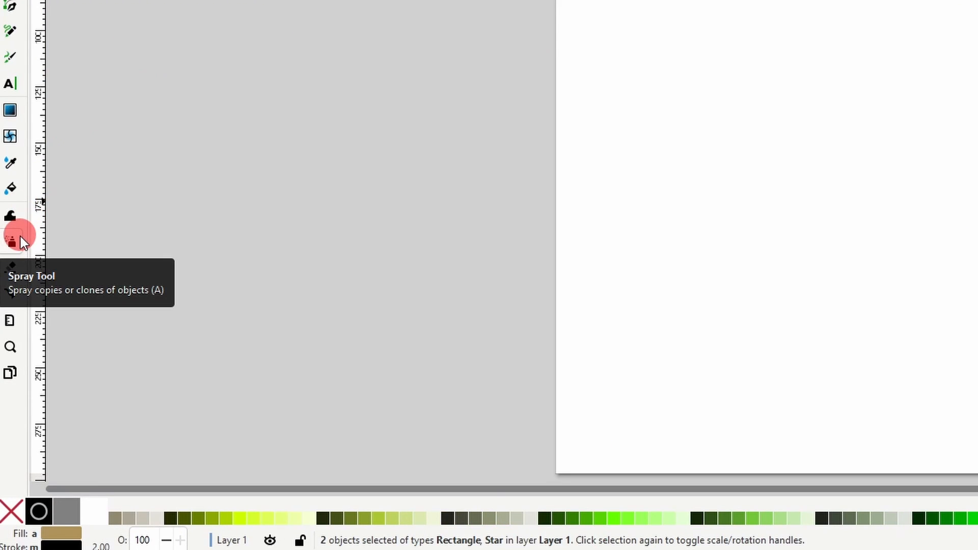
Spray copies of the rectangle and star across the upper page with the Spray tool, and spray a horizontal band of clones below them.
click(20, 238)
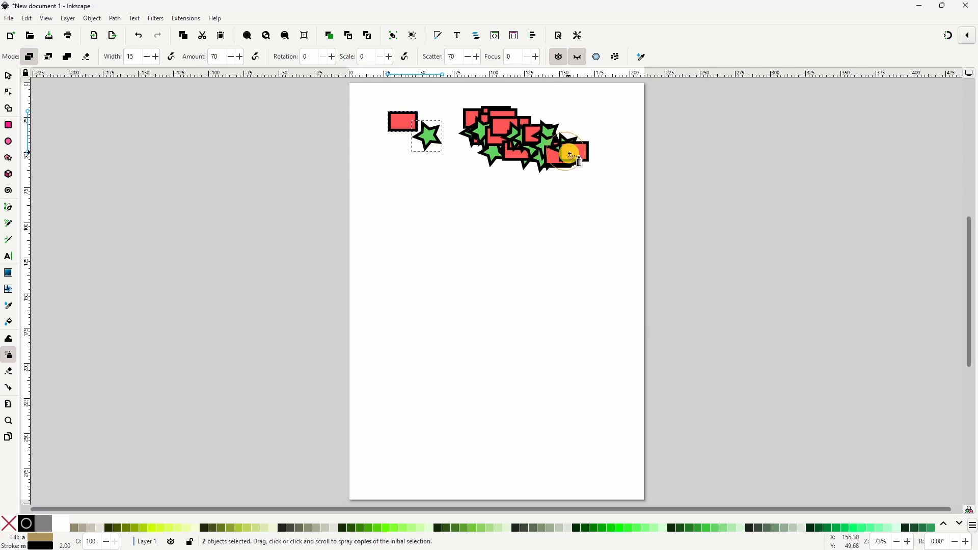
drag(496, 182, 423, 188)
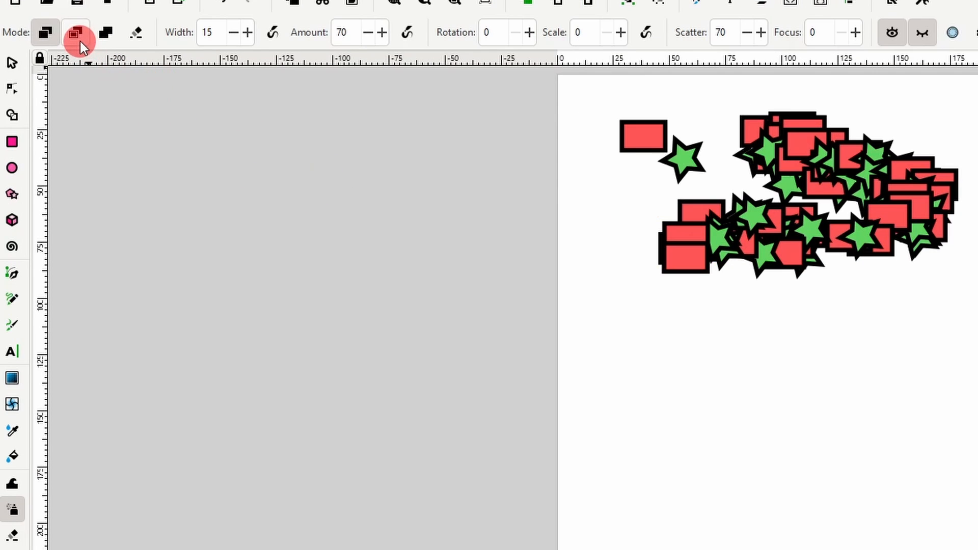
click(80, 40)
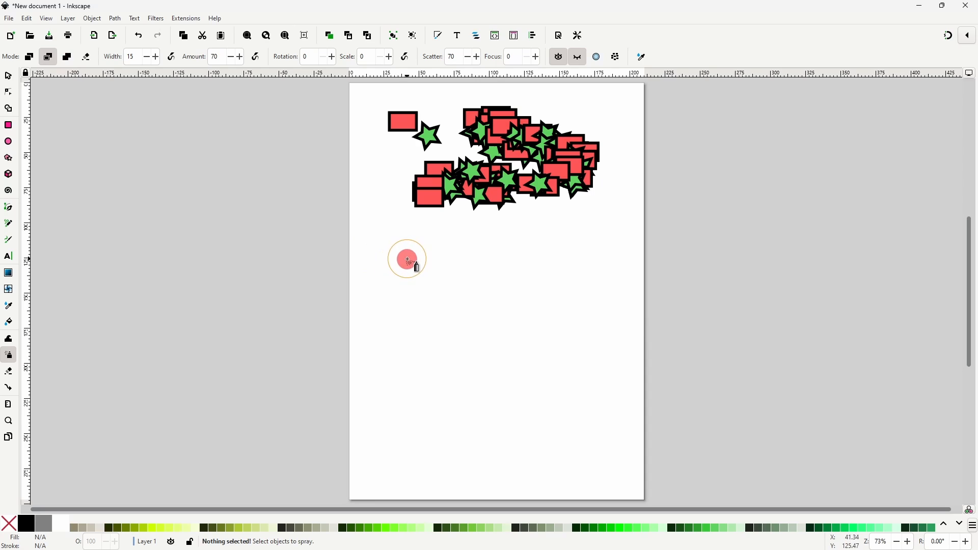
drag(454, 265, 542, 271)
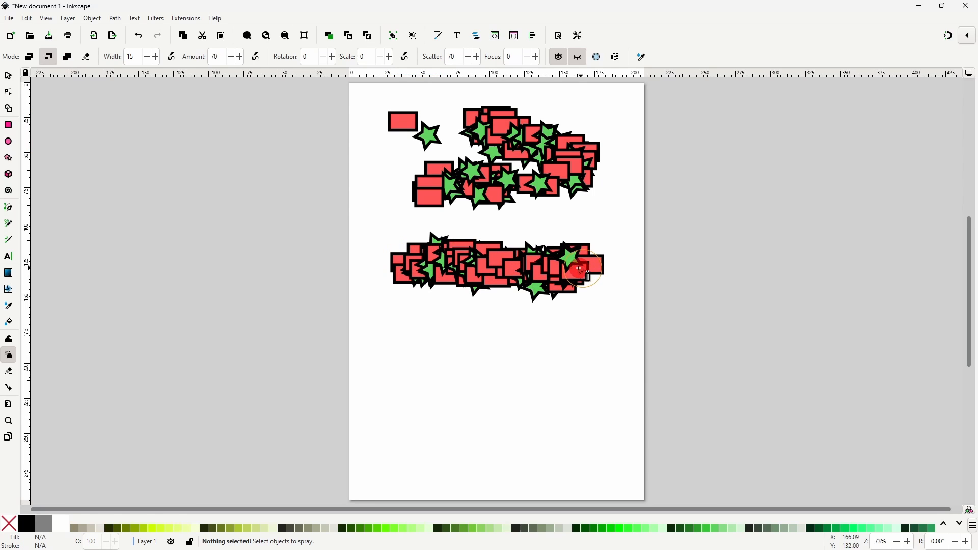
Change the fill of the original red rectangle to light blue.
click(8, 76)
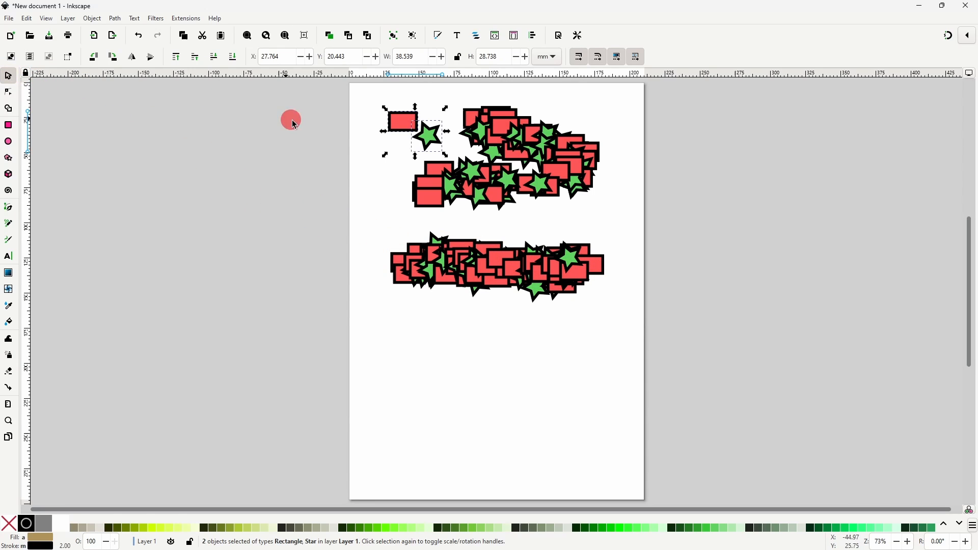
click(363, 124)
click(399, 123)
scroll(939, 518, down, 2)
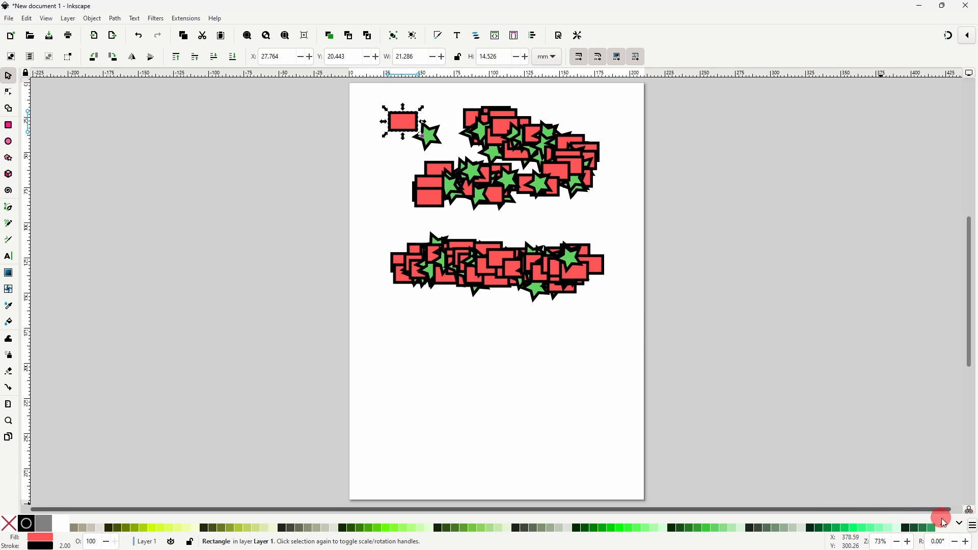
click(465, 529)
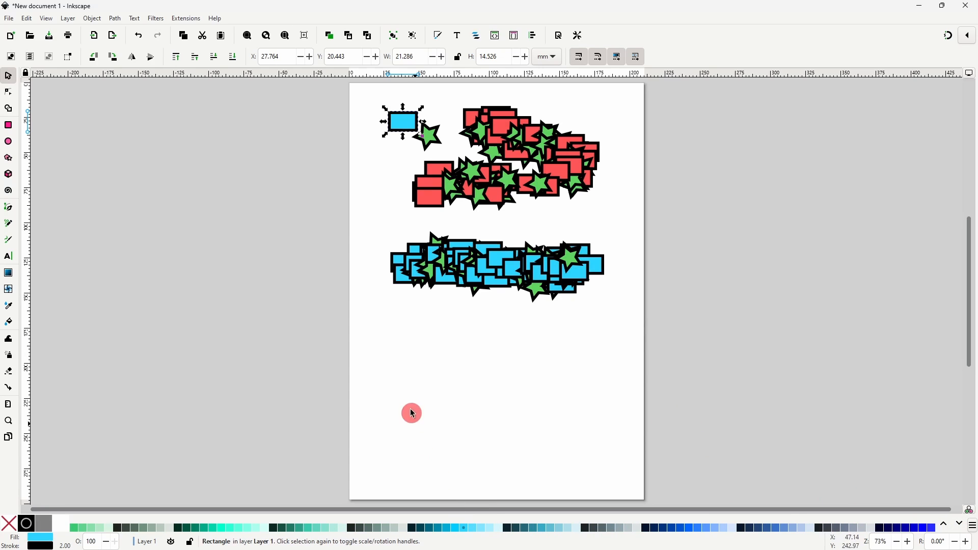
Select the original rectangle and star and spray them as a single merged path below the band of clones.
click(375, 166)
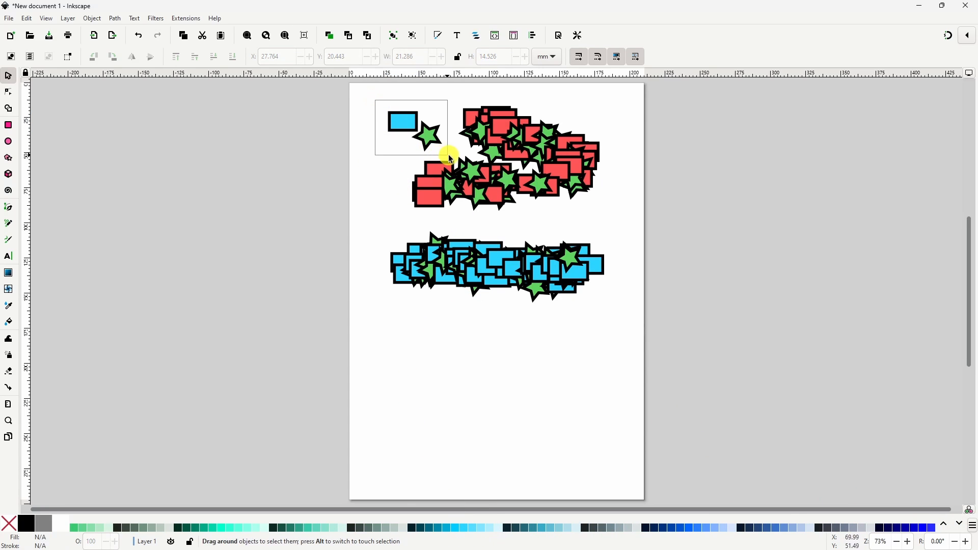
drag(451, 155, 445, 161)
click(10, 356)
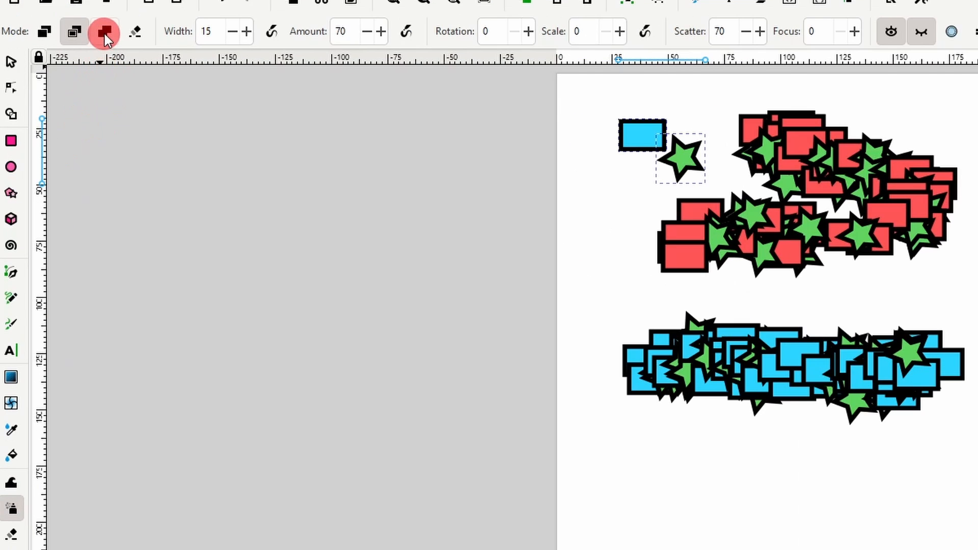
click(66, 56)
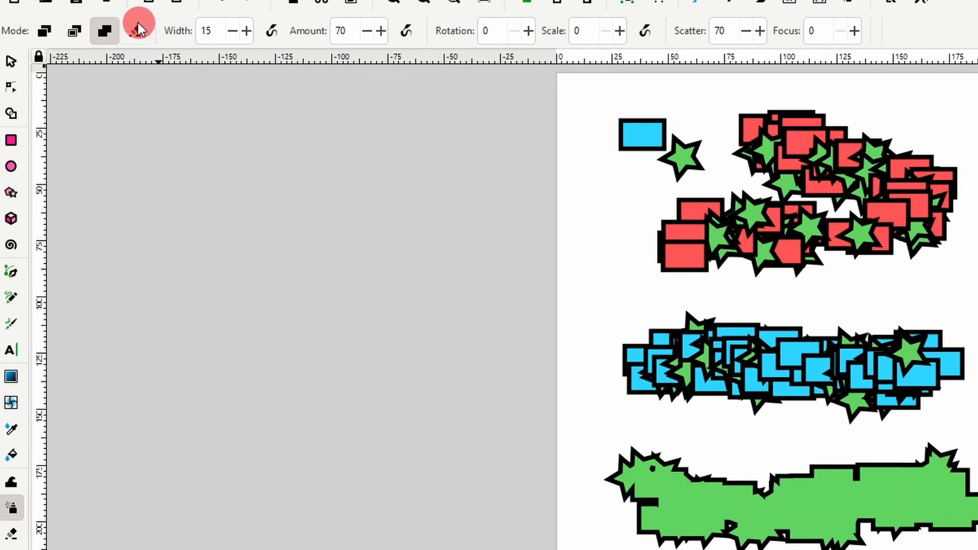
Remove the merged path, the clones and the red-and-green copies with the Spray tool's delete mode.
click(86, 57)
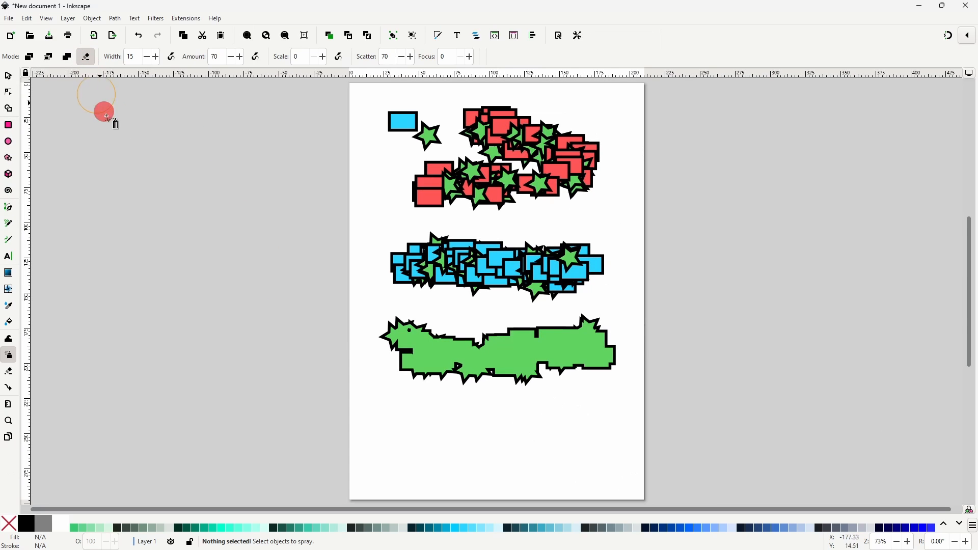
mouse_move(473, 347)
mouse_down()
mouse_move(507, 349)
mouse_move(481, 295)
mouse_move(441, 282)
mouse_up()
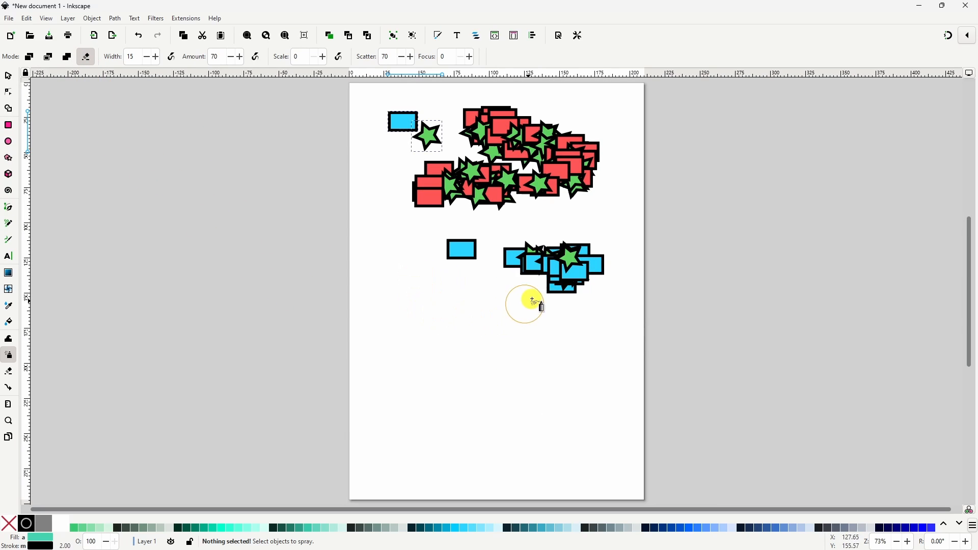
drag(533, 301, 584, 287)
mouse_move(522, 262)
mouse_down()
mouse_move(471, 249)
mouse_move(436, 212)
mouse_up()
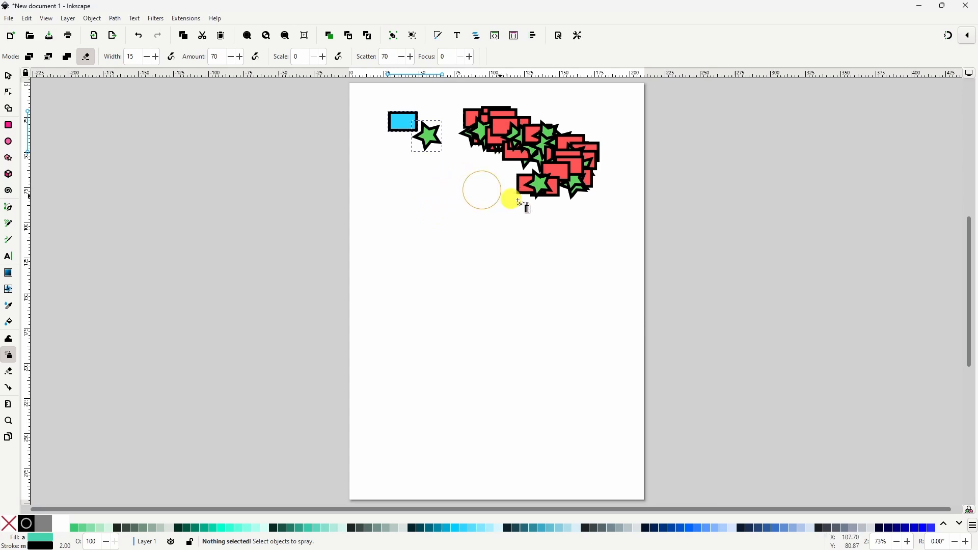
drag(519, 200, 233, 177)
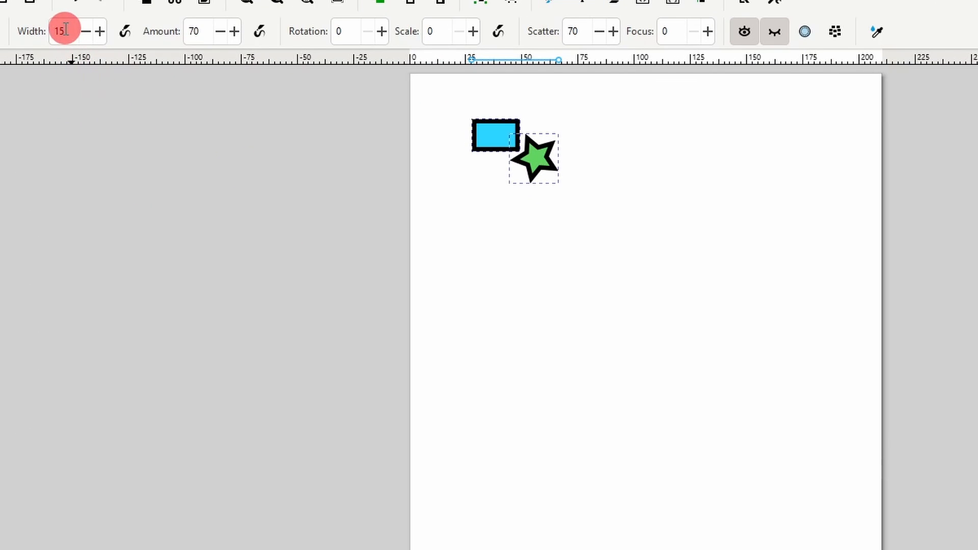
Set the spray width to 30 and try spraying the rectangle and star across the middle of the page.
right_click(66, 29)
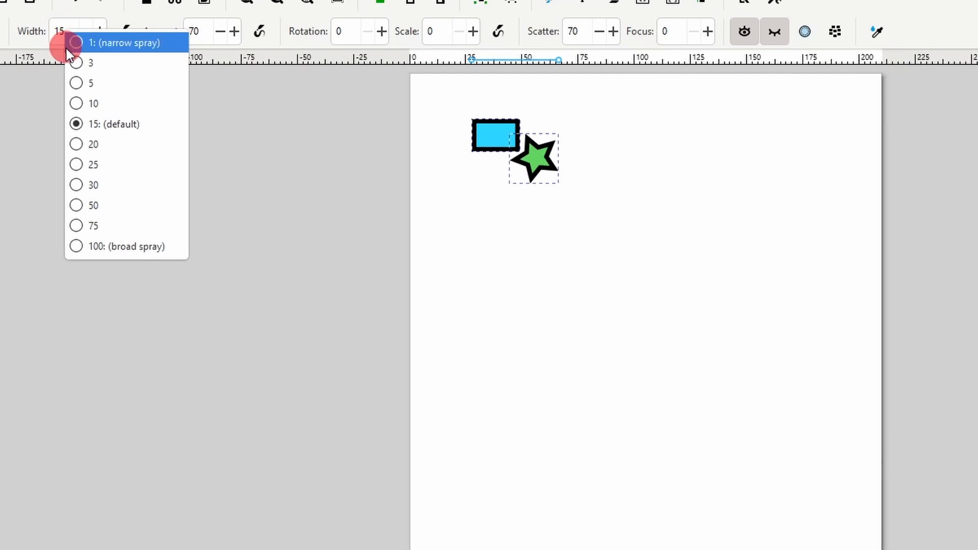
click(104, 205)
mouse_move(533, 306)
mouse_down()
mouse_move(549, 339)
mouse_move(573, 357)
mouse_move(661, 386)
mouse_move(756, 373)
mouse_up()
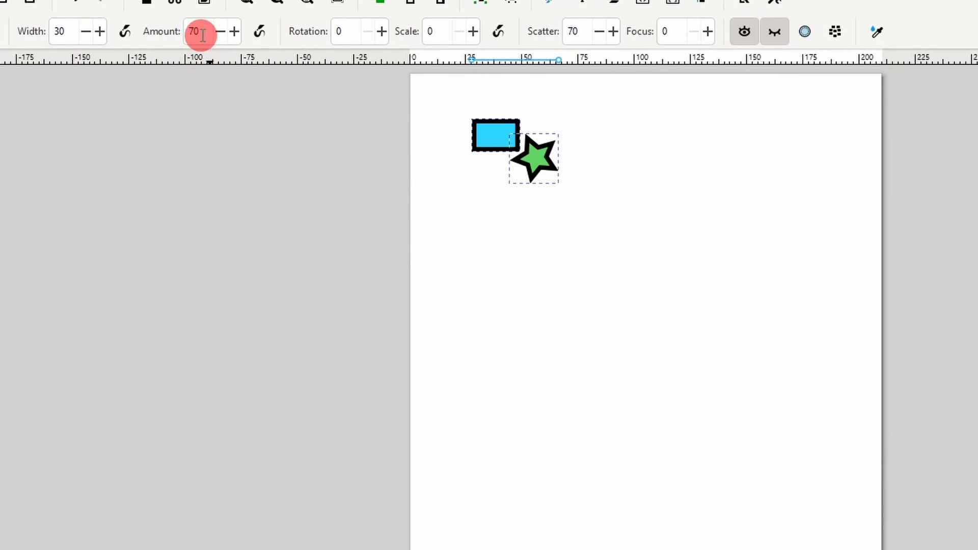
Set the spray amount to 20, try a stroke in the middle of the page and undo it.
right_click(202, 34)
click(228, 67)
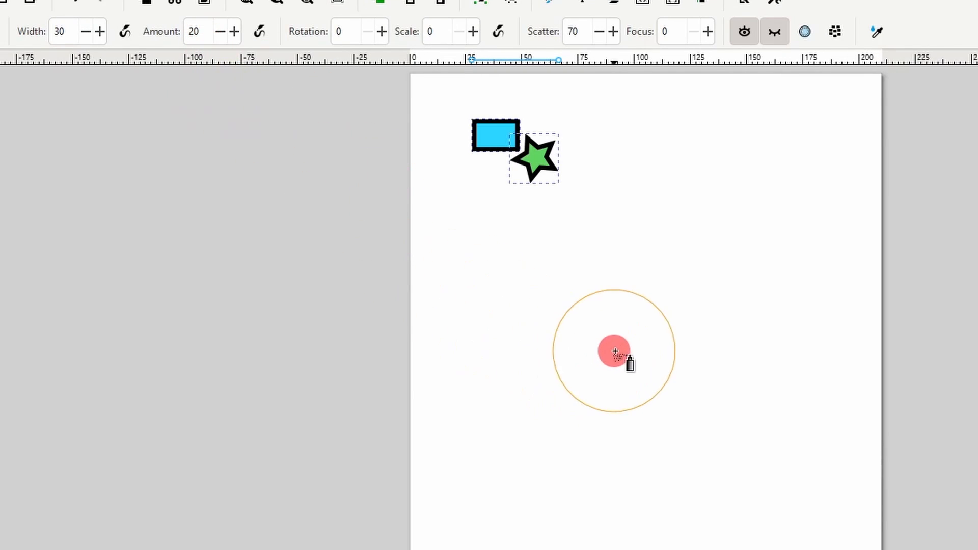
mouse_move(615, 351)
mouse_down()
mouse_move(609, 407)
mouse_move(742, 389)
mouse_move(700, 291)
mouse_move(598, 286)
mouse_up()
key(ctrl+z)
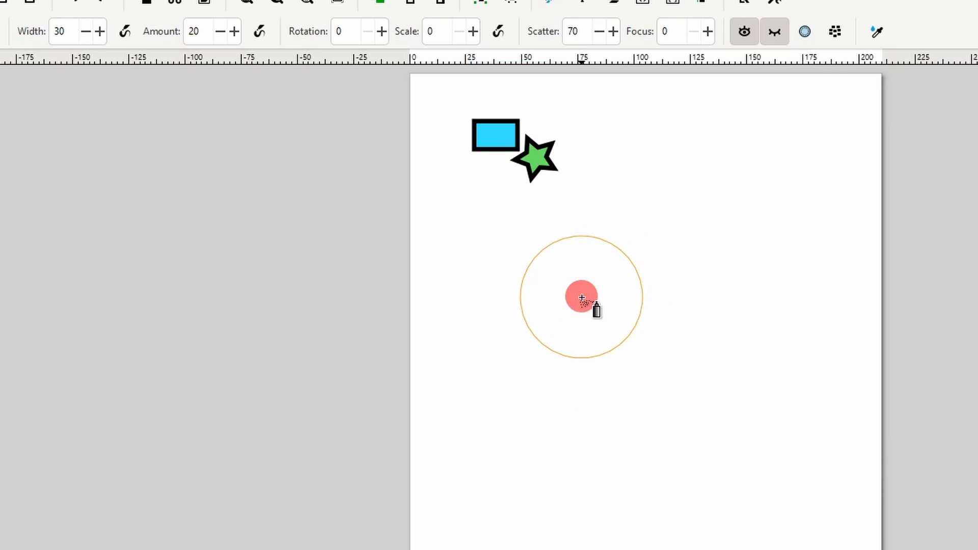
Try a spray stroke with the amount at 85, undo it and restore the amount to the default 70.
right_click(209, 35)
click(229, 190)
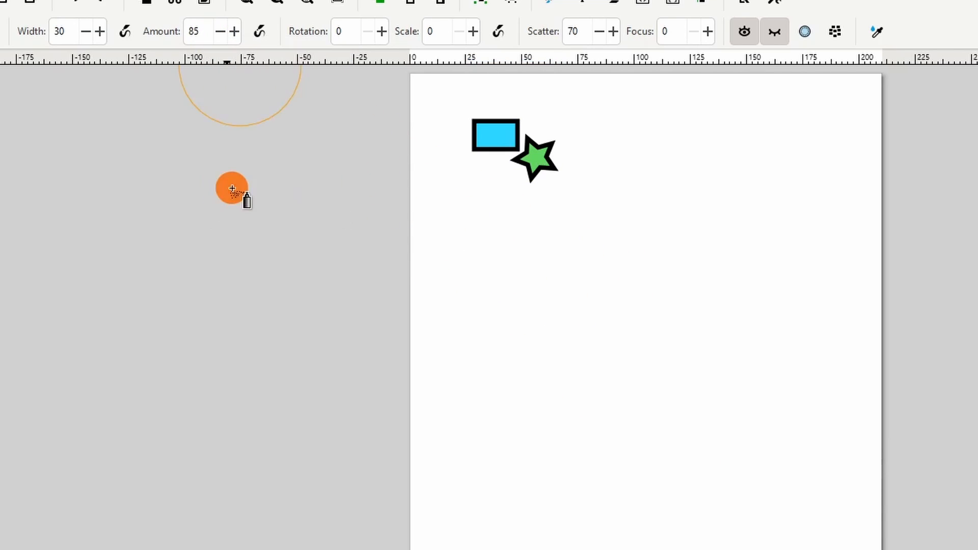
mouse_move(520, 332)
mouse_down()
mouse_move(634, 385)
mouse_move(705, 309)
mouse_move(545, 336)
mouse_move(572, 357)
mouse_up()
key(ctrl+z)
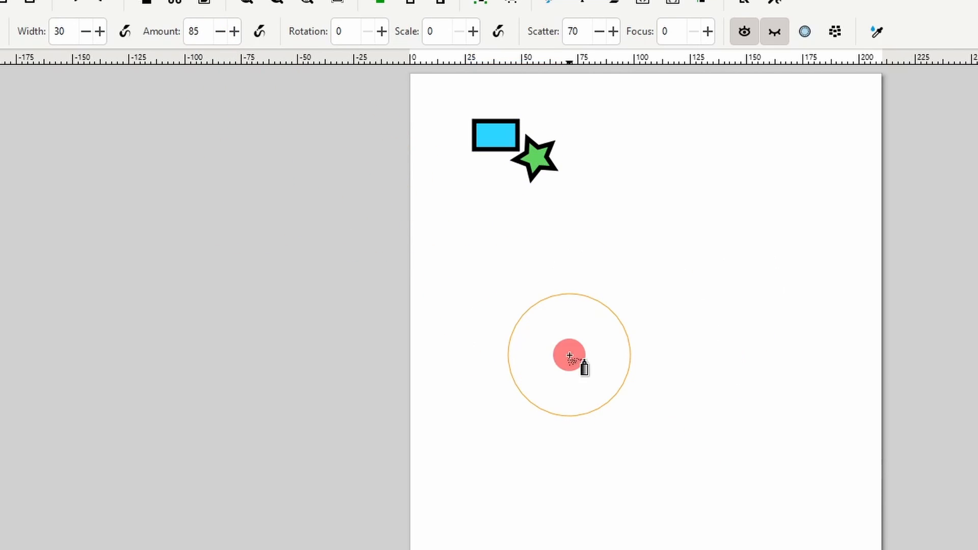
right_click(194, 35)
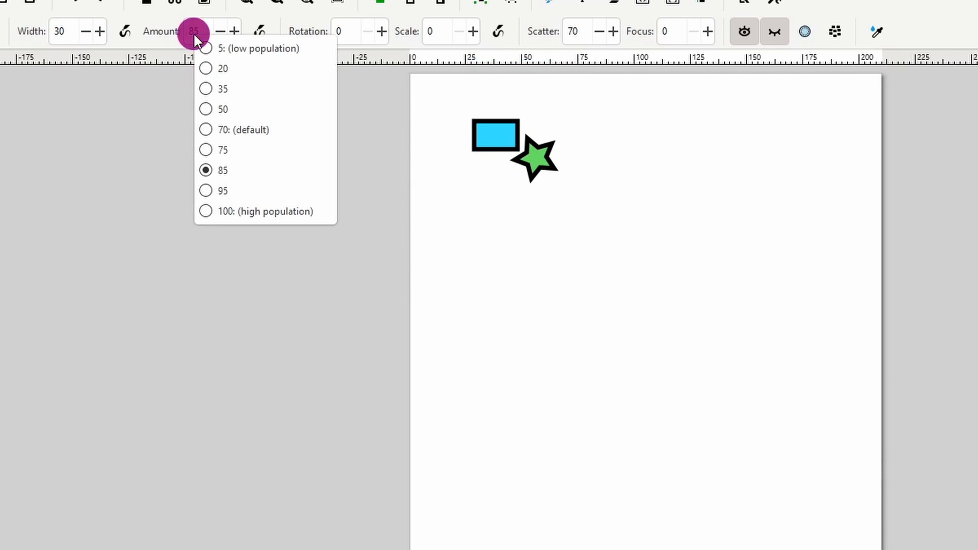
click(223, 130)
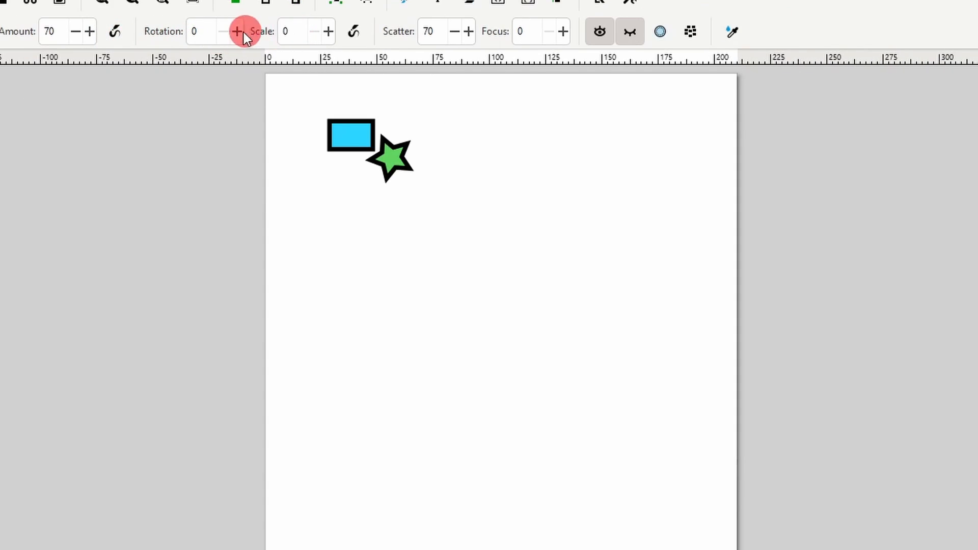
Set the spray rotation and scale variation both to 100 and try spraying diagonally across the page.
right_click(203, 32)
click(252, 187)
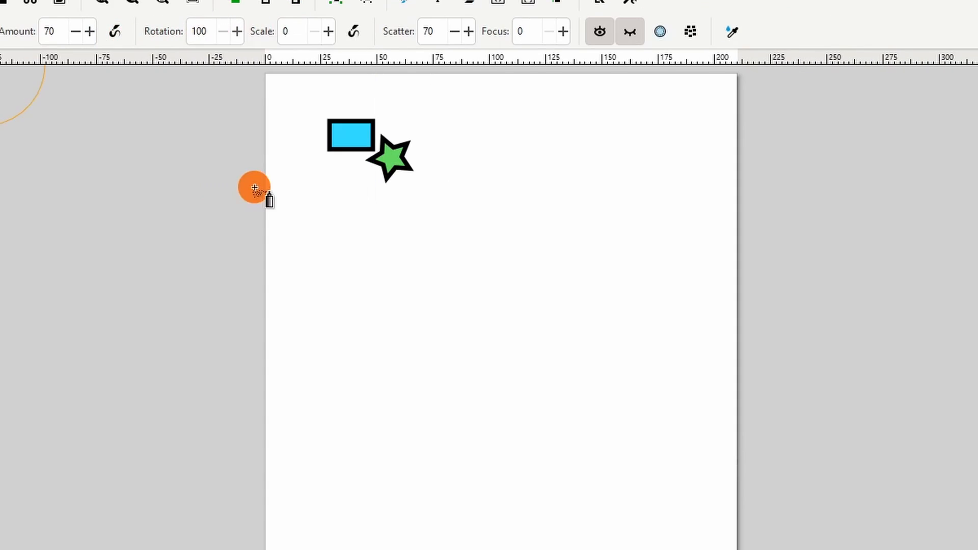
right_click(294, 34)
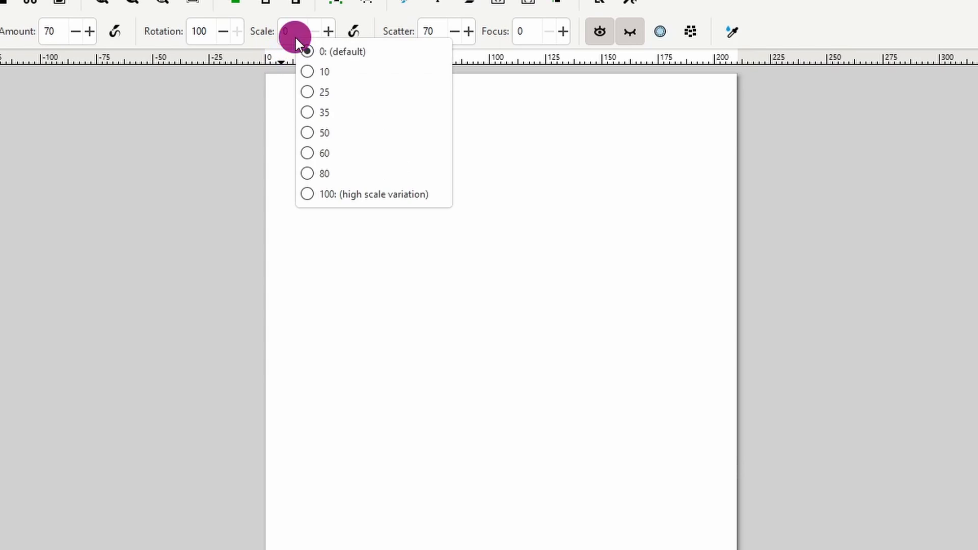
click(329, 194)
mouse_move(378, 277)
mouse_down()
mouse_move(483, 282)
mouse_move(586, 329)
mouse_move(436, 432)
mouse_move(532, 524)
mouse_move(620, 382)
mouse_up()
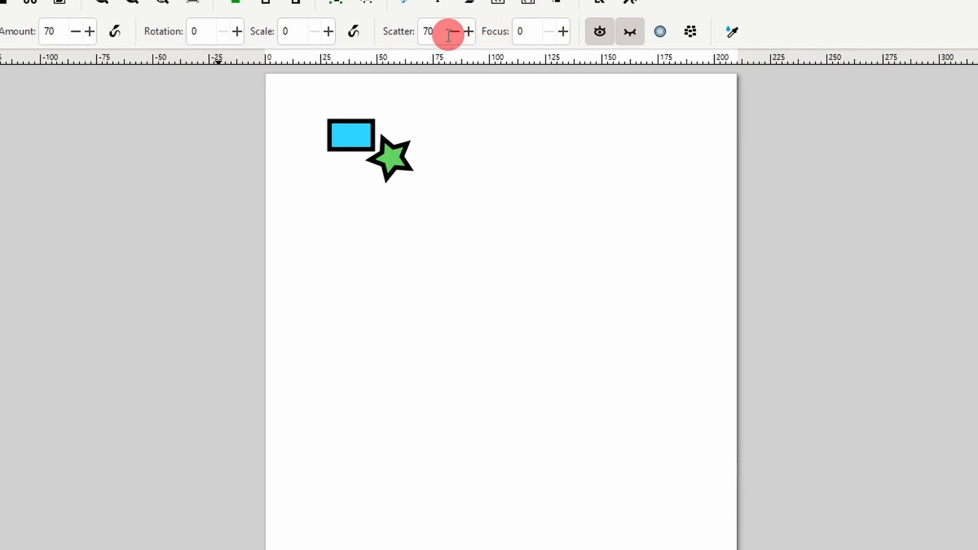
Set the spray scatter to 5 and the width to 50, try a stroke in the middle of the page and undo it.
right_click(448, 34)
click(455, 68)
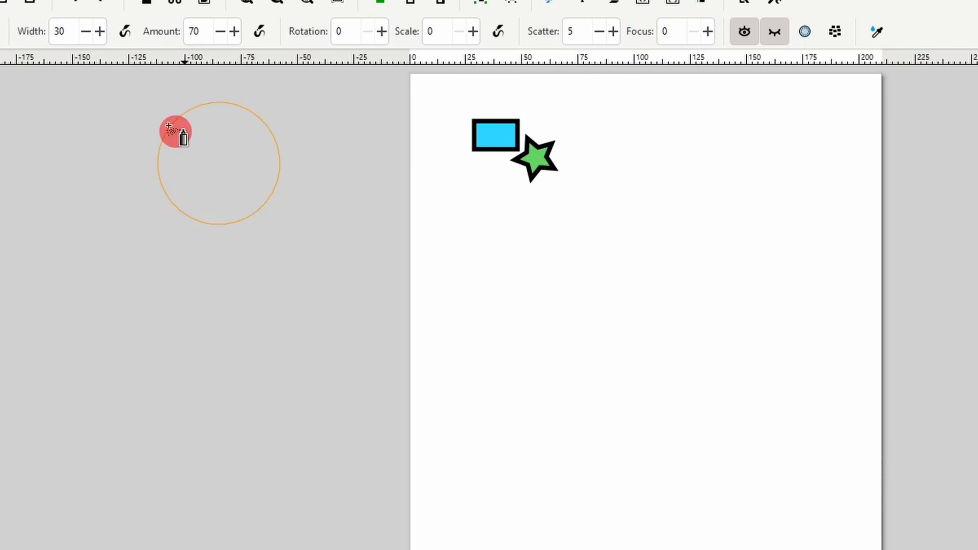
right_click(67, 32)
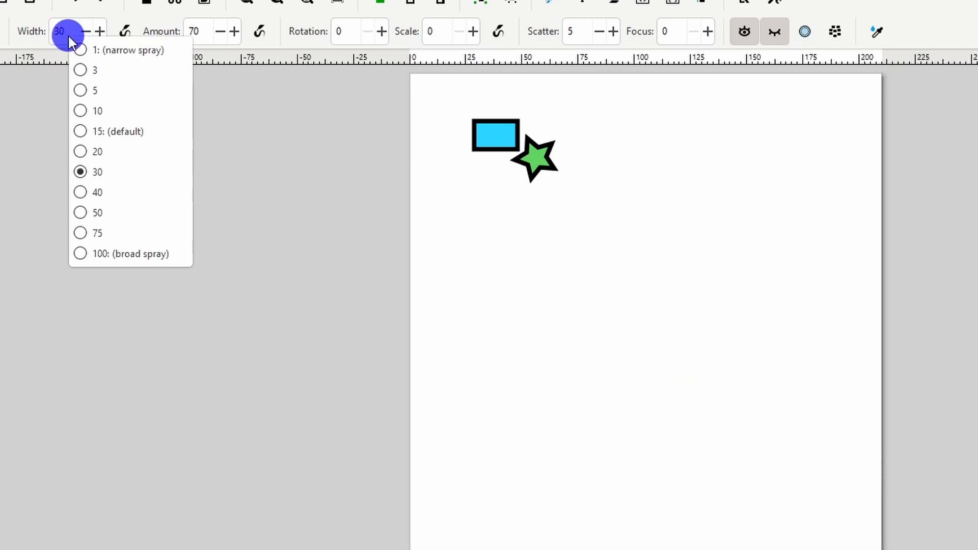
click(104, 213)
mouse_move(629, 359)
mouse_down()
mouse_move(653, 360)
mouse_move(640, 353)
mouse_up()
key(ctrl+z)
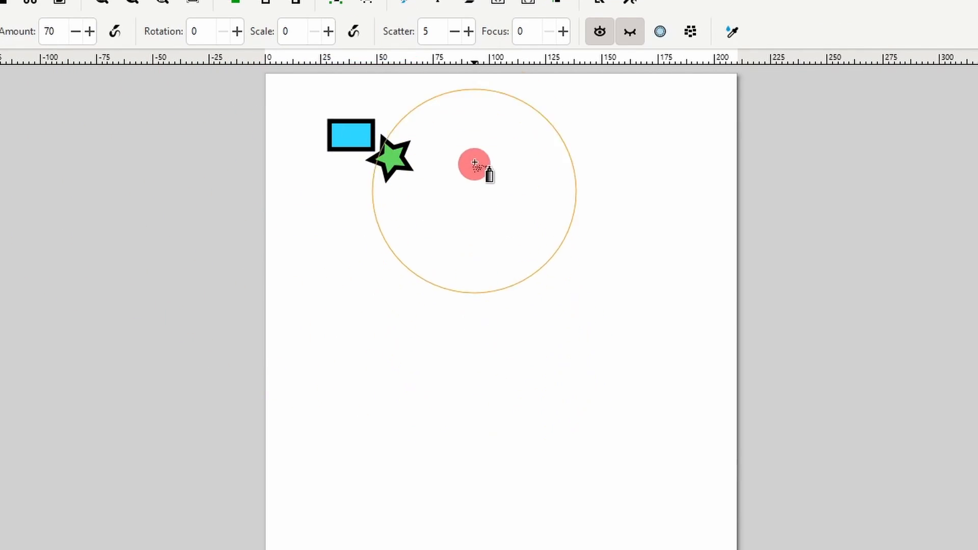
Set the spray focus to 100 (maximum mean) and try a stroke in the middle of the page.
right_click(530, 32)
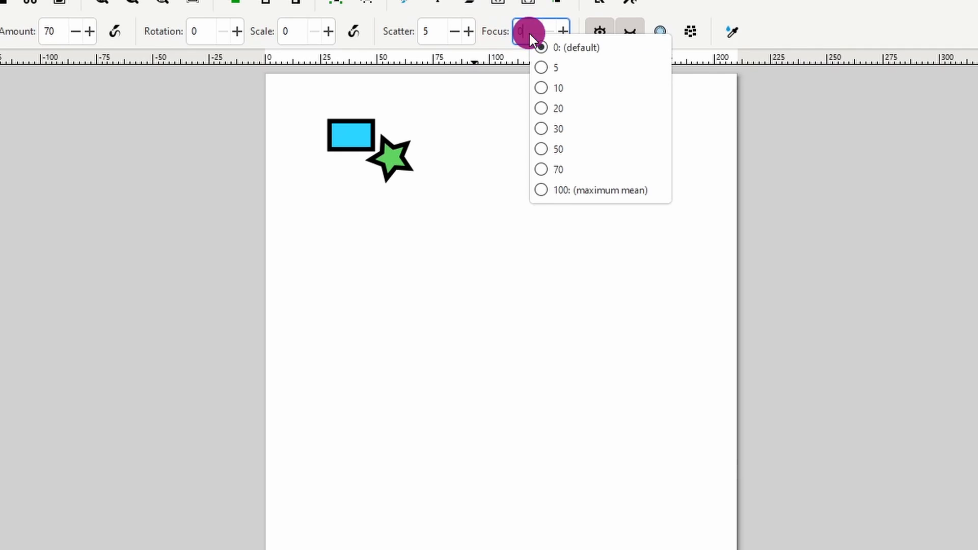
click(548, 190)
mouse_move(479, 327)
mouse_down()
mouse_move(496, 343)
mouse_move(472, 338)
mouse_move(488, 346)
mouse_up()
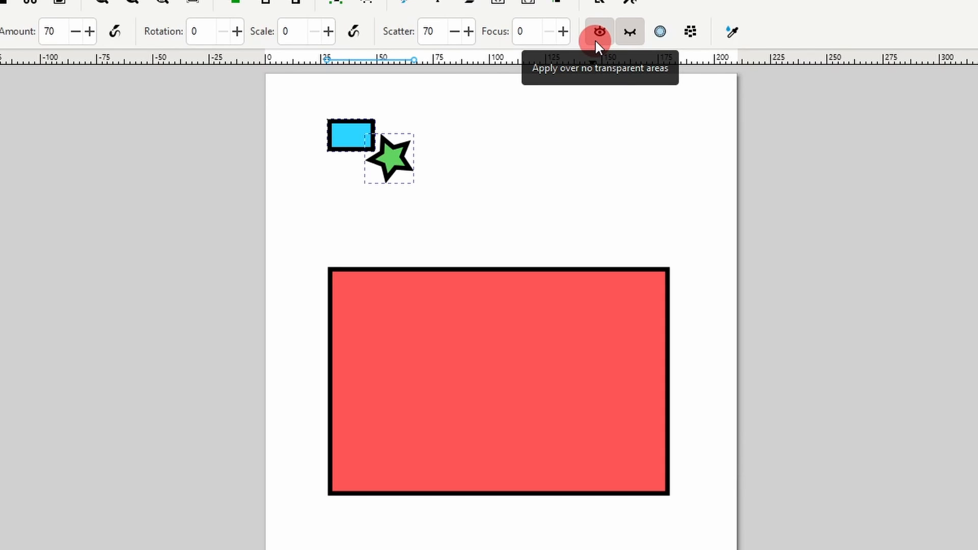
Try spray strokes beside the page and over the red rectangle with both transparency options enabled, and undo both strokes.
click(628, 38)
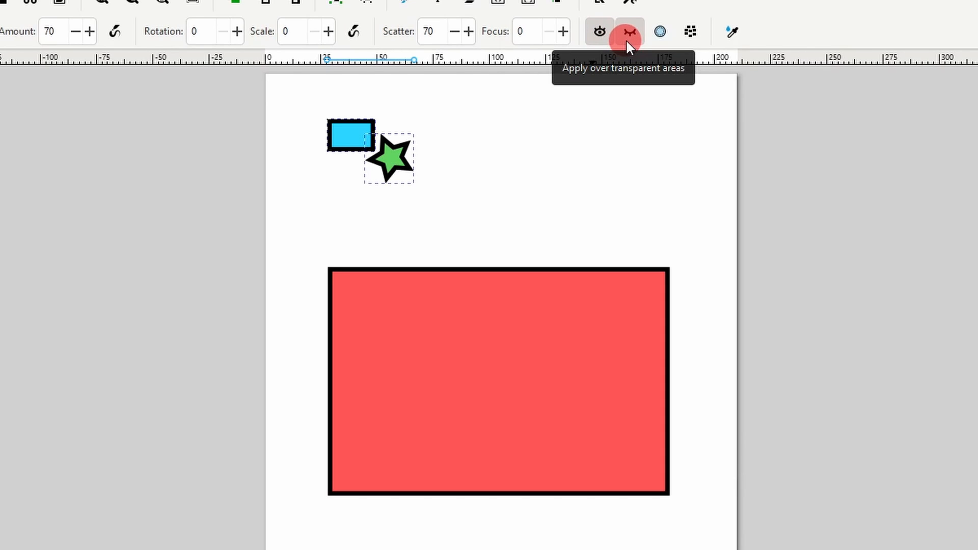
mouse_move(876, 231)
mouse_down()
mouse_move(814, 299)
mouse_move(731, 241)
mouse_move(771, 173)
mouse_move(804, 225)
mouse_up()
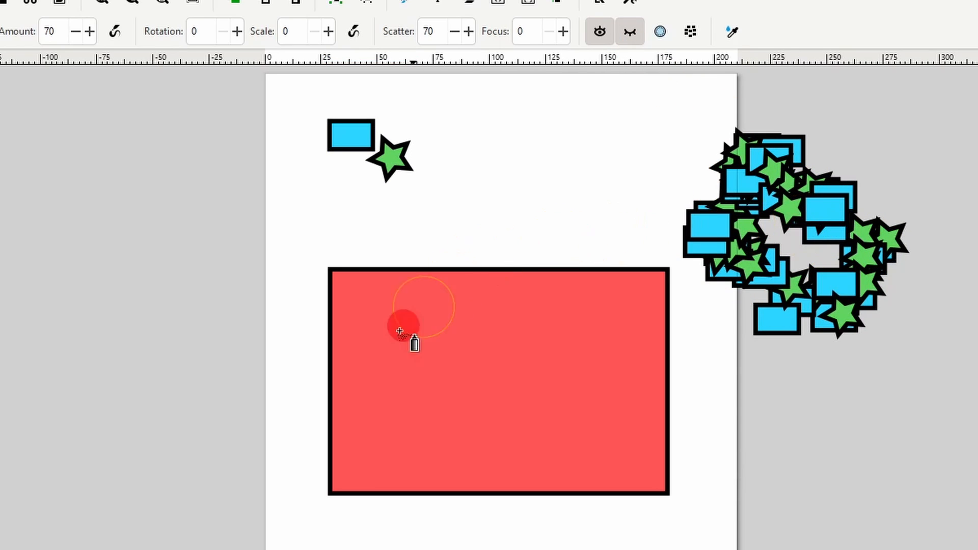
mouse_move(405, 327)
mouse_down()
mouse_move(423, 389)
mouse_move(481, 424)
mouse_move(595, 415)
mouse_move(502, 334)
mouse_up()
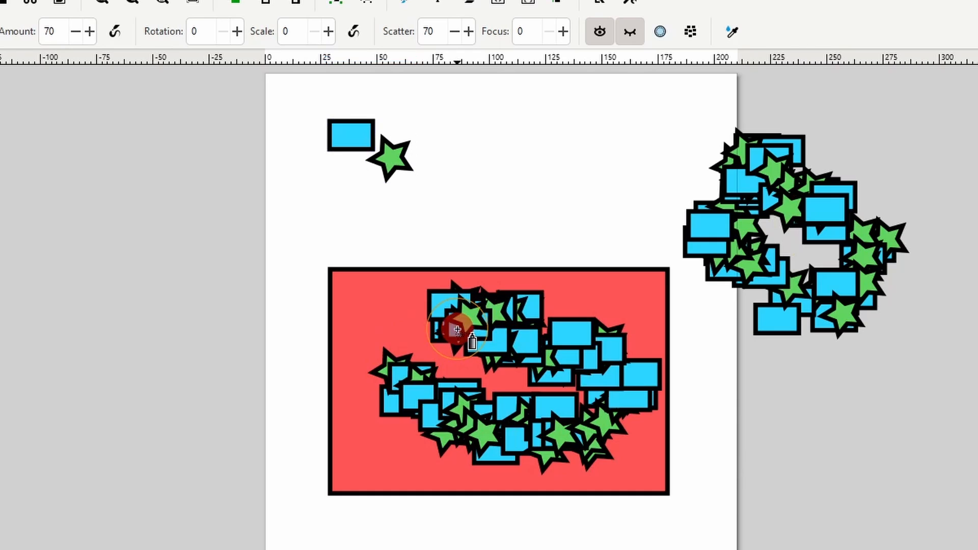
key(ctrl+z)
key(ctrl+z)
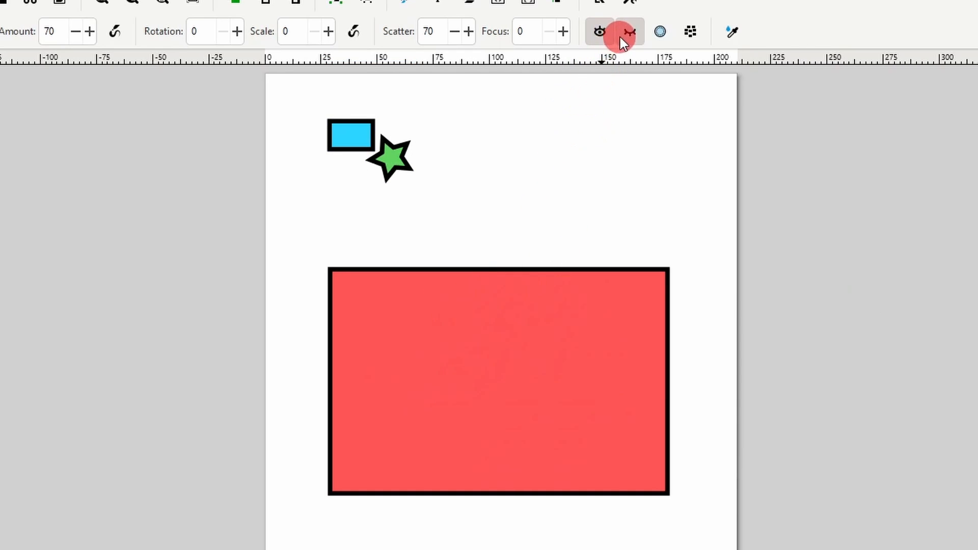
Try strokes across the red rectangle with spraying over transparent areas disabled, undo, and repeat with spraying over non-transparent areas disabled too.
click(626, 35)
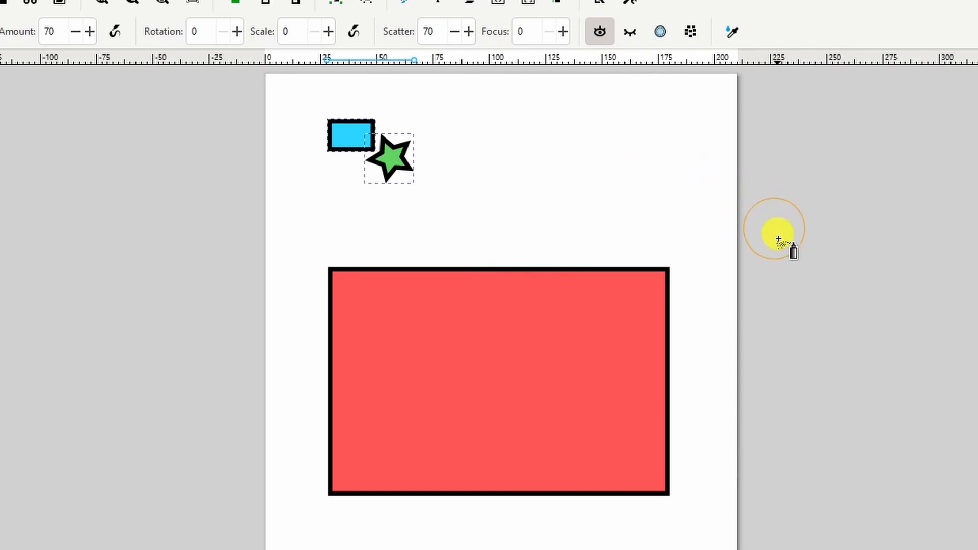
mouse_move(685, 357)
mouse_down()
mouse_move(495, 382)
mouse_move(425, 338)
mouse_move(498, 345)
mouse_up()
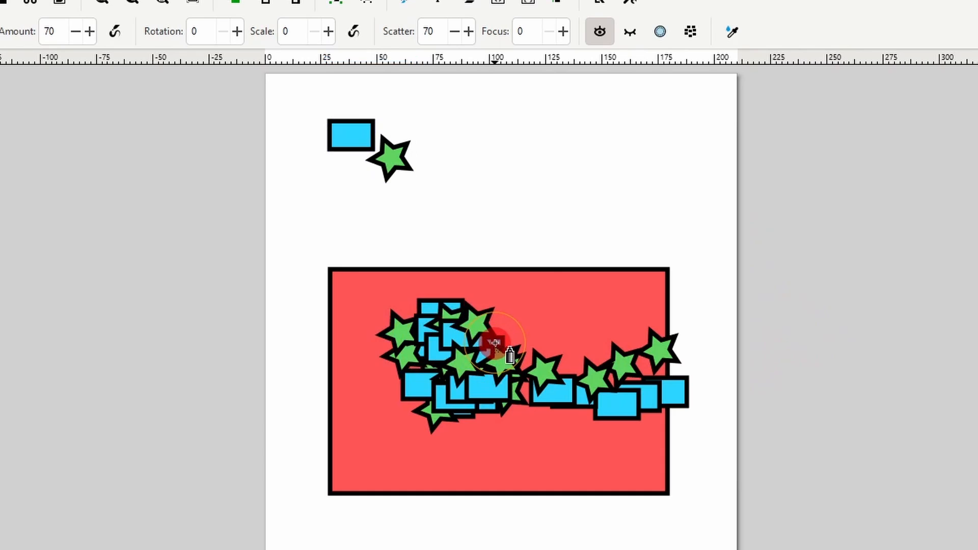
key(ctrl+z)
click(601, 31)
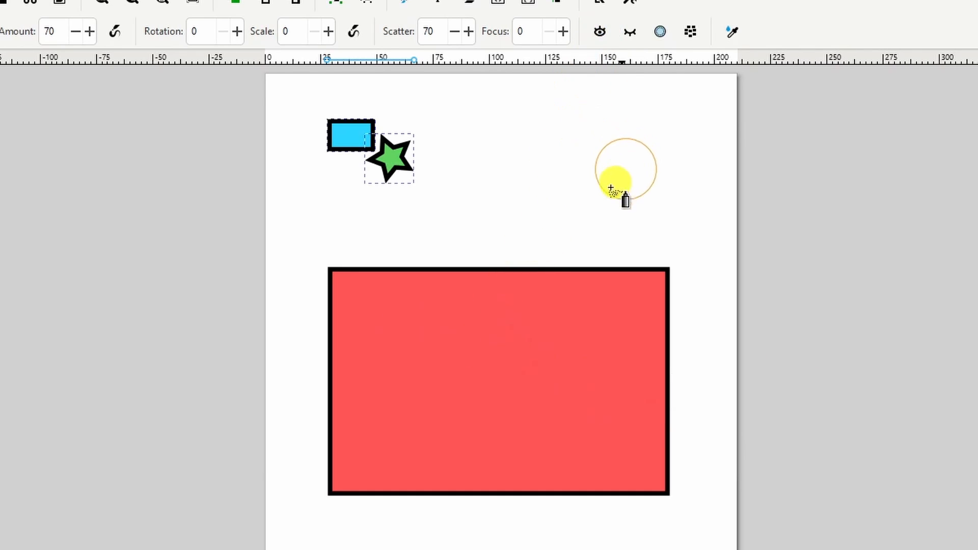
mouse_move(749, 358)
mouse_down()
mouse_move(641, 178)
mouse_move(572, 192)
mouse_up()
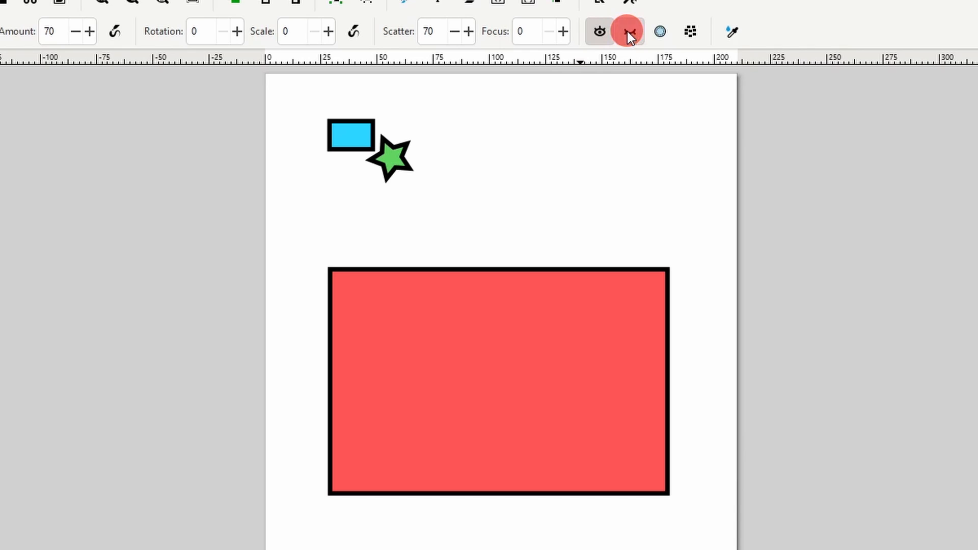
Turn on the spray option against overlap between colors, try a stroke over the red rectangle and undo it.
click(673, 33)
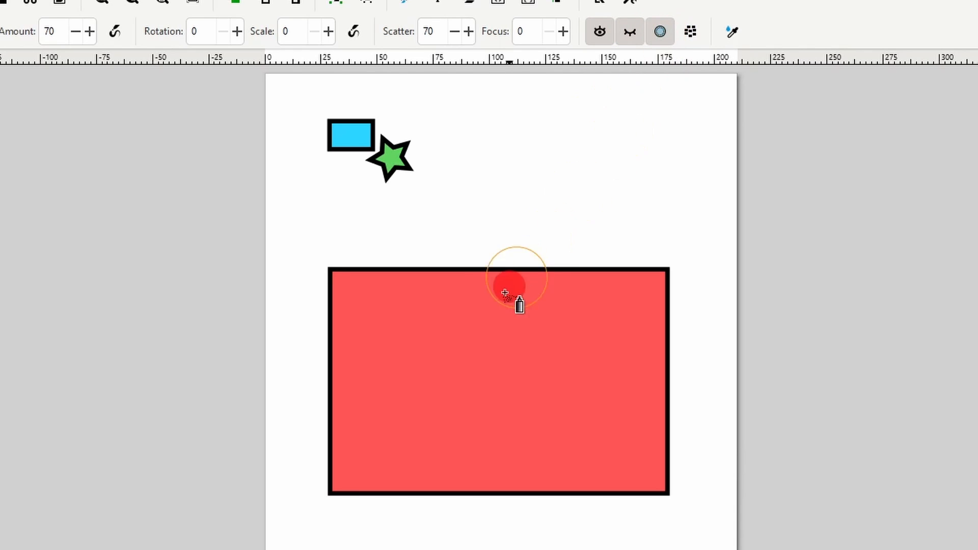
mouse_move(408, 365)
mouse_down()
mouse_move(400, 401)
mouse_move(447, 430)
mouse_move(520, 428)
mouse_move(527, 390)
mouse_move(496, 360)
mouse_move(450, 350)
mouse_move(543, 296)
mouse_move(595, 316)
mouse_move(614, 377)
mouse_move(564, 420)
mouse_move(491, 438)
mouse_move(410, 352)
mouse_move(426, 318)
mouse_move(455, 309)
mouse_move(555, 380)
mouse_move(595, 419)
mouse_move(541, 453)
mouse_up()
key(ctrl+z)
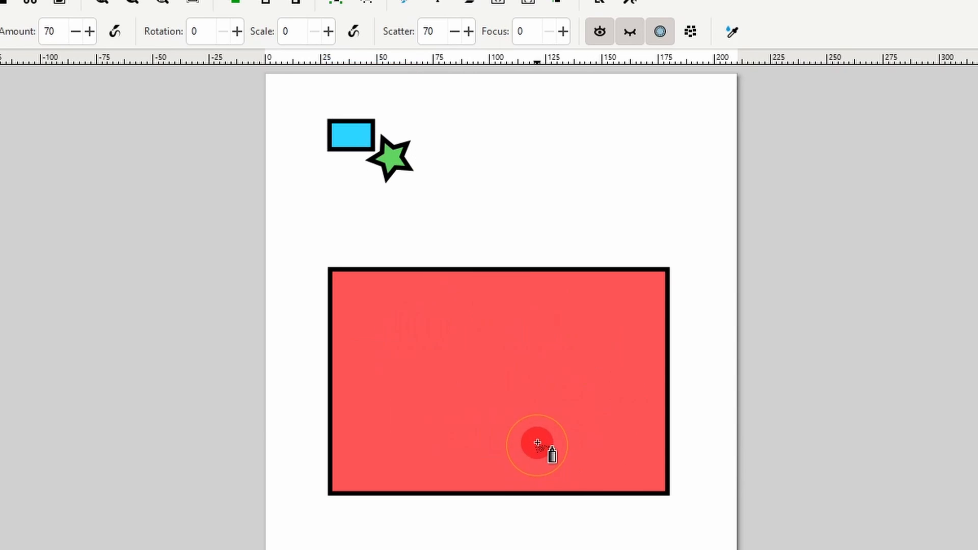
Prevent sprayed objects from overlapping with an offset of 200%, try spraying all over the red rectangle and undo the result.
click(687, 32)
click(758, 39)
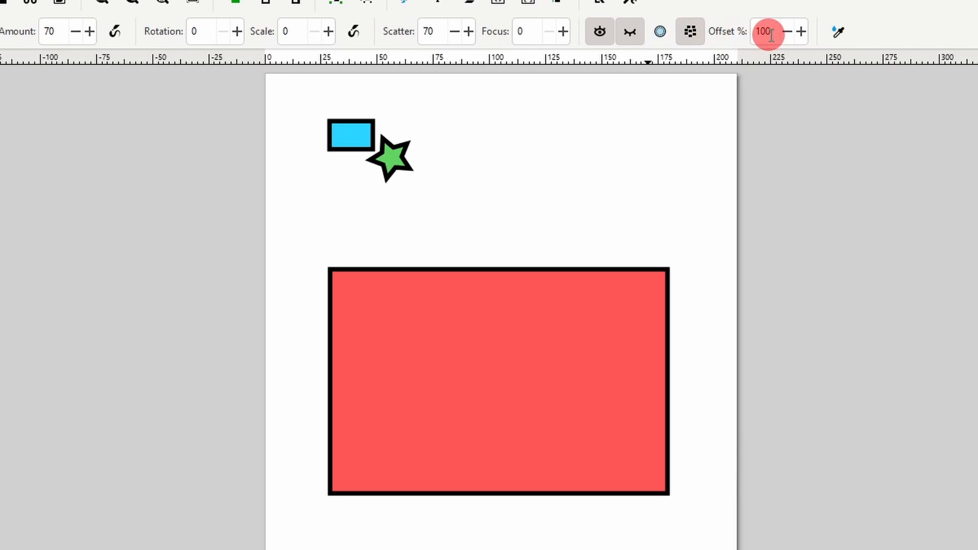
right_click(769, 35)
click(790, 210)
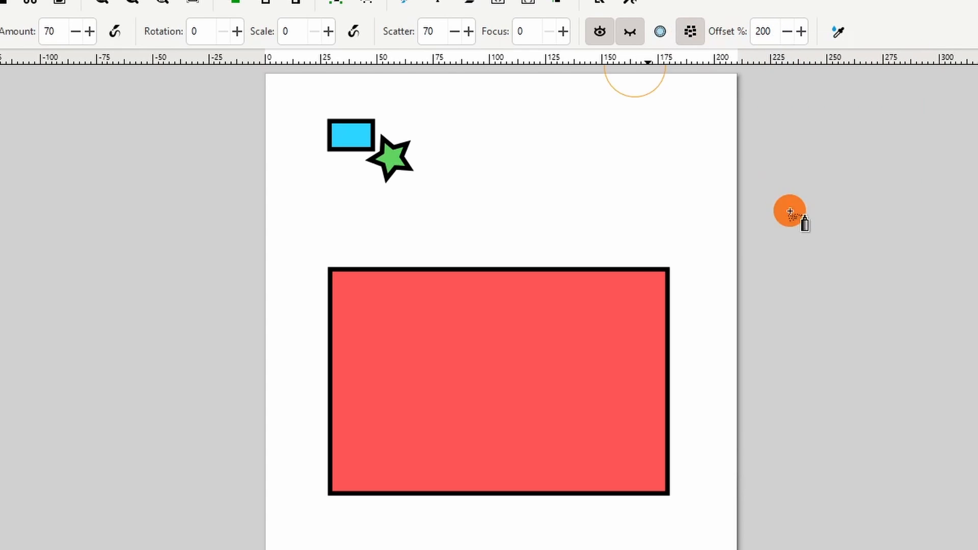
click(459, 360)
click(472, 411)
click(590, 377)
click(579, 329)
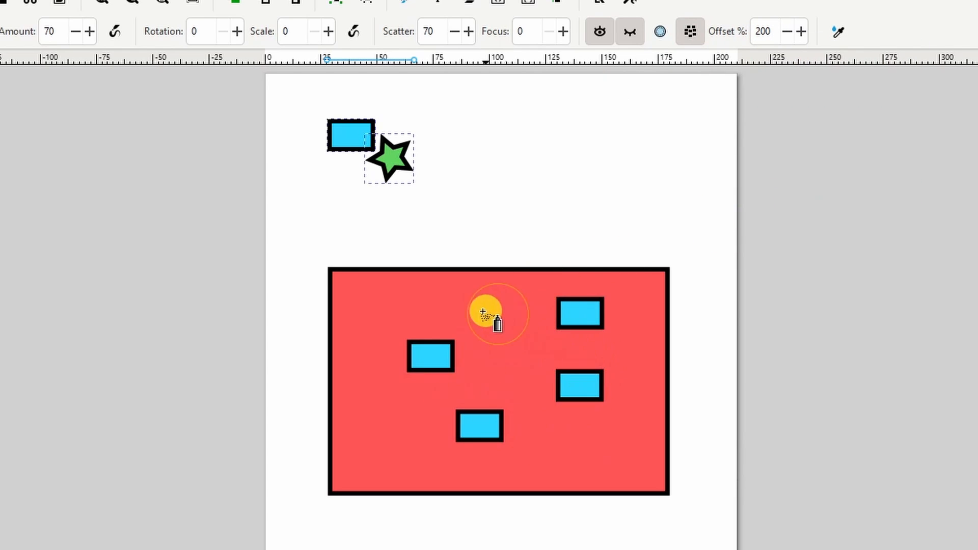
mouse_move(483, 311)
mouse_down()
mouse_move(358, 357)
mouse_move(348, 424)
mouse_move(436, 470)
mouse_move(520, 481)
mouse_move(614, 468)
mouse_move(513, 370)
mouse_up()
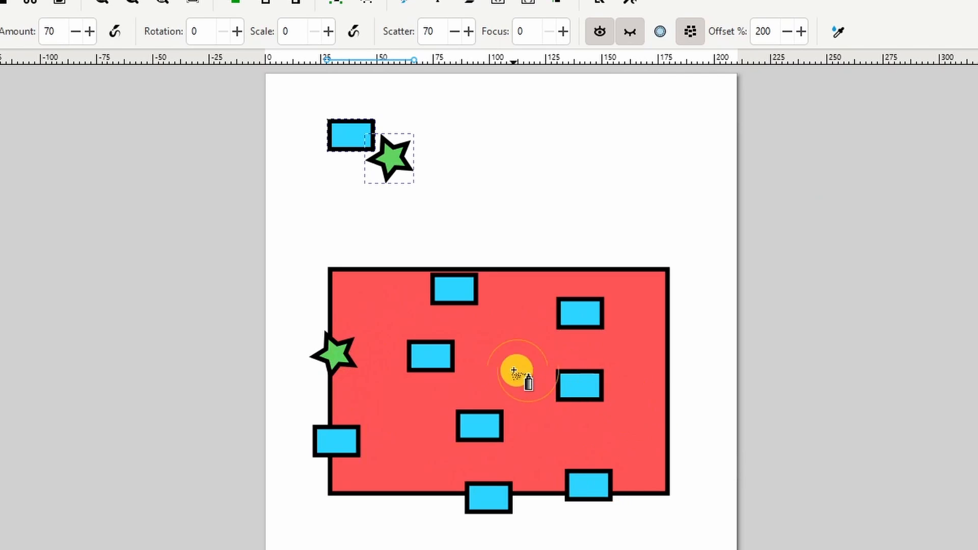
click(662, 296)
key(ctrl+z)
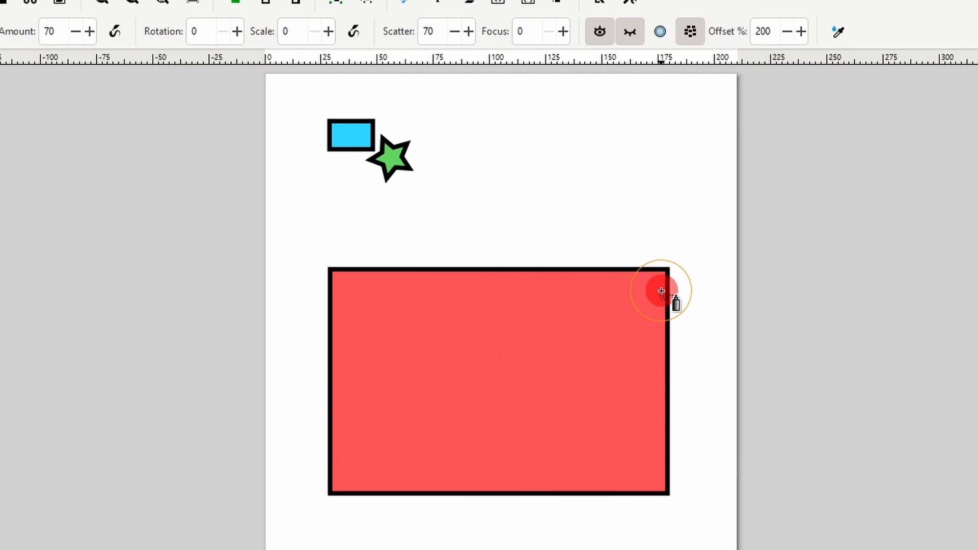
Set the overlap offset to 25% and try a spray stroke across the red rectangle.
right_click(770, 28)
click(785, 61)
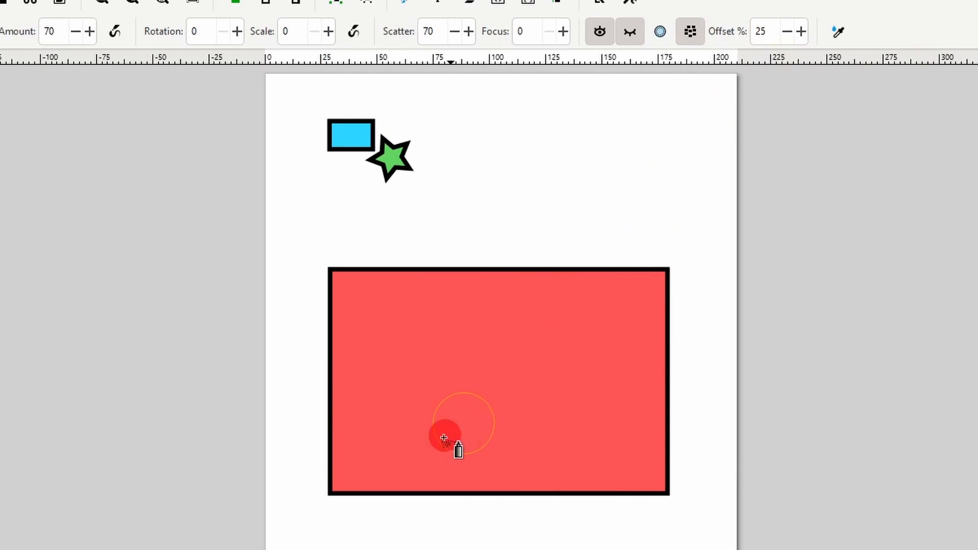
mouse_move(444, 435)
mouse_down()
mouse_move(444, 410)
mouse_move(535, 396)
mouse_move(524, 334)
mouse_move(447, 337)
mouse_move(533, 410)
mouse_move(622, 388)
mouse_up()
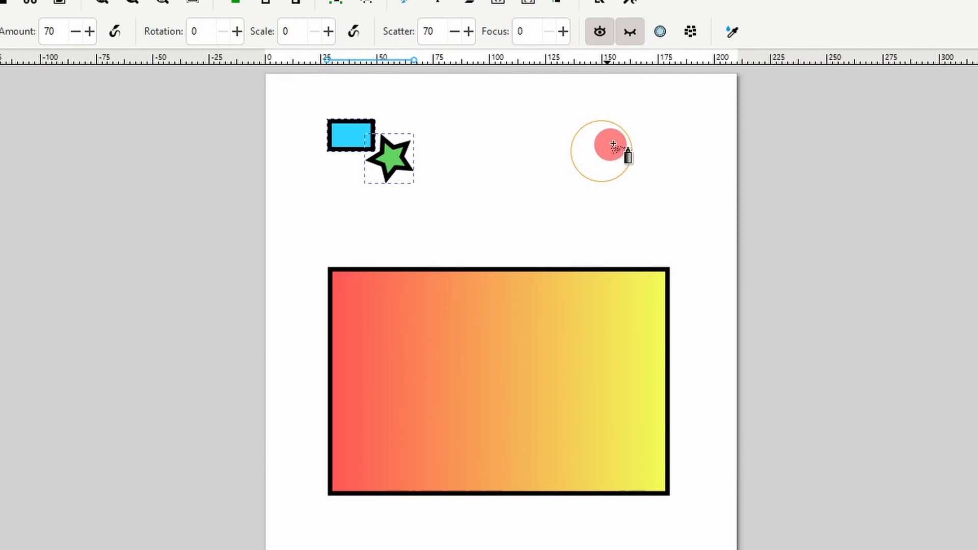
Turn on color picking from the drawing for the spray and close the Create Tiled Clones dialog.
click(737, 32)
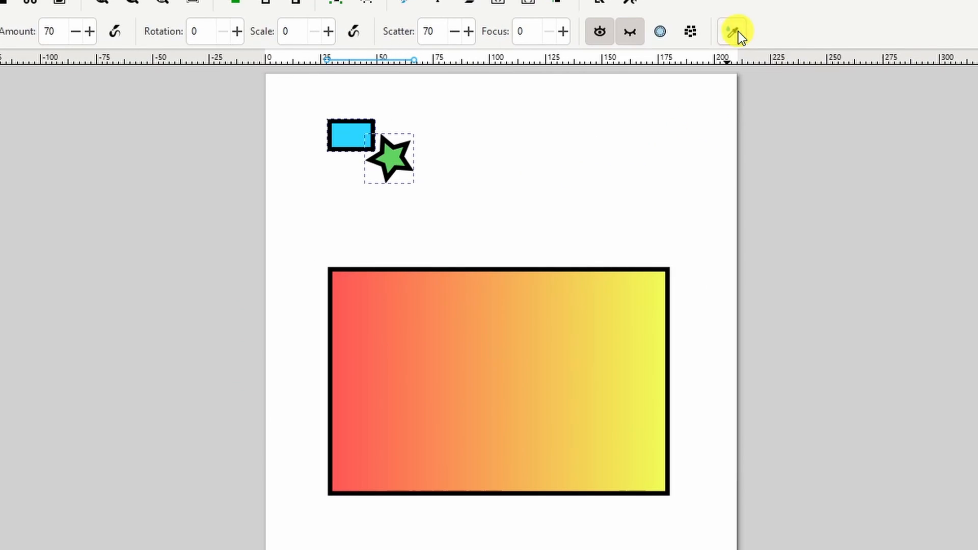
click(739, 31)
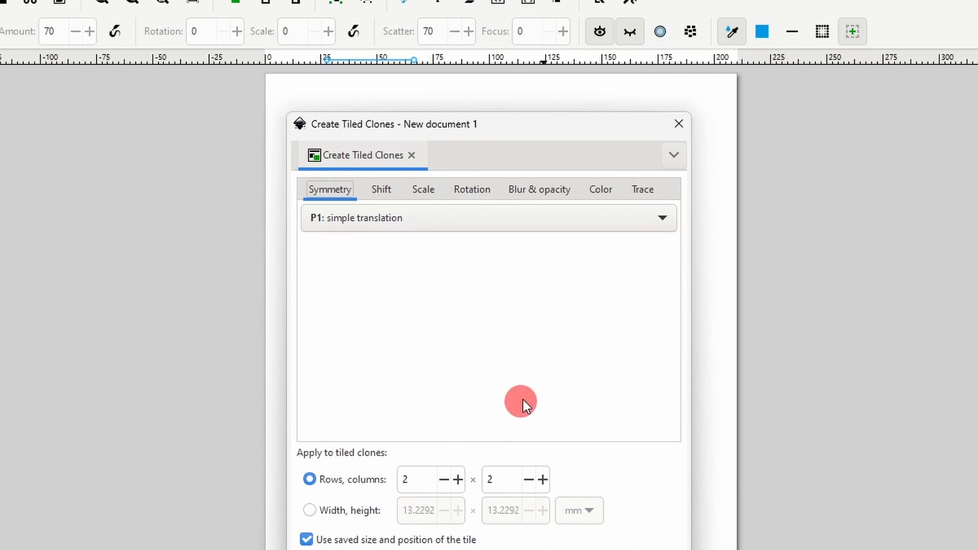
click(683, 127)
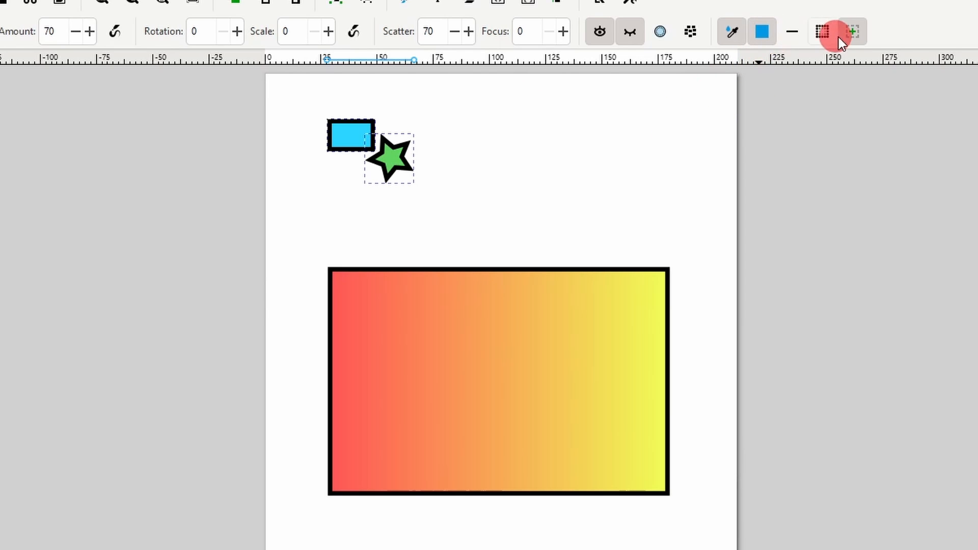
Try a stroke over the gradient rectangle with the fill color picked from the center, and undo it.
click(851, 33)
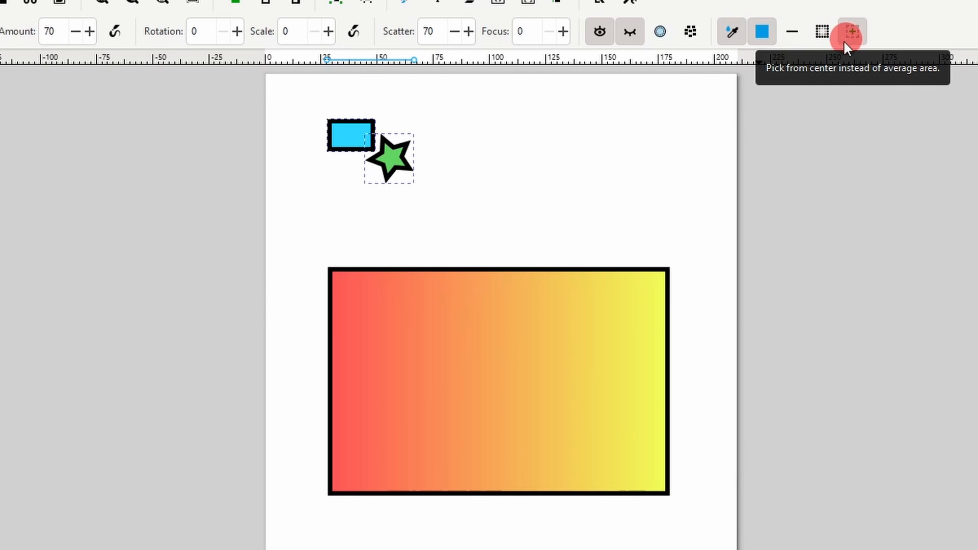
mouse_move(397, 349)
mouse_down()
mouse_move(408, 379)
mouse_move(437, 402)
mouse_move(493, 420)
mouse_move(547, 421)
mouse_move(595, 398)
mouse_move(612, 365)
mouse_move(578, 336)
mouse_move(493, 338)
mouse_move(452, 311)
mouse_move(490, 271)
mouse_move(569, 253)
mouse_move(586, 224)
mouse_up()
key(ctrl+z)
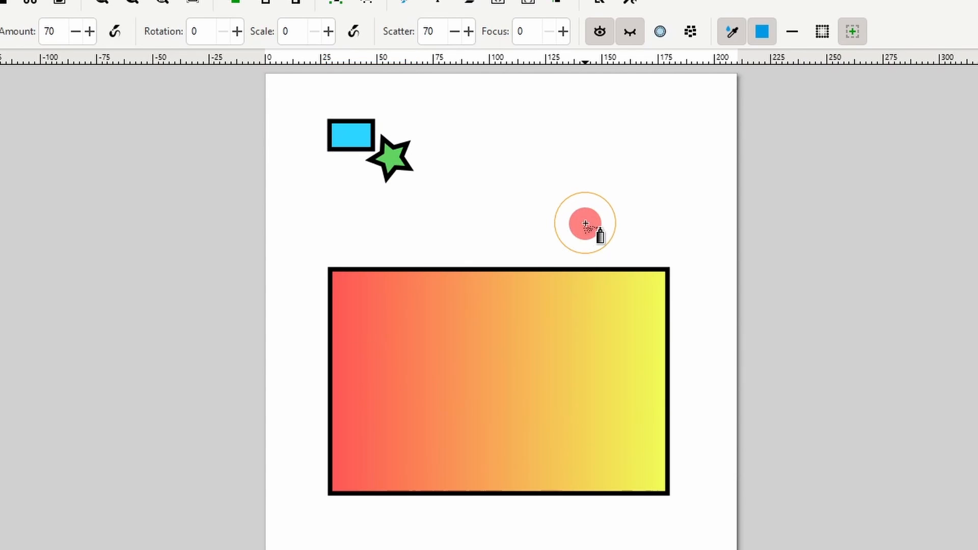
Switch the color pick from center to average area, try a stroke over the gradient rectangle and undo it.
click(857, 32)
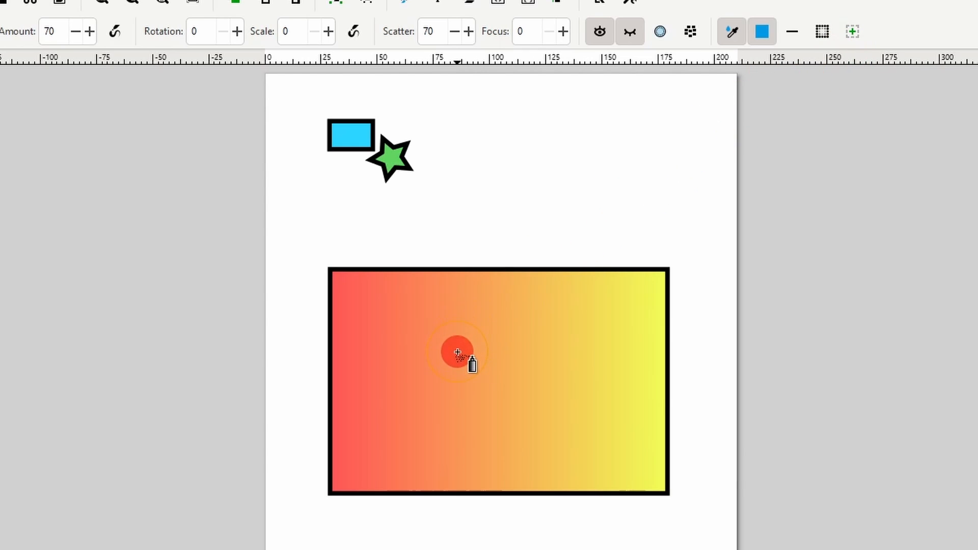
mouse_move(457, 352)
mouse_down()
mouse_move(454, 372)
mouse_move(482, 406)
mouse_move(543, 431)
mouse_move(573, 376)
mouse_move(562, 342)
mouse_move(474, 322)
mouse_move(475, 289)
mouse_move(500, 274)
mouse_move(539, 286)
mouse_move(549, 337)
mouse_move(402, 431)
mouse_up()
key(ctrl+z)
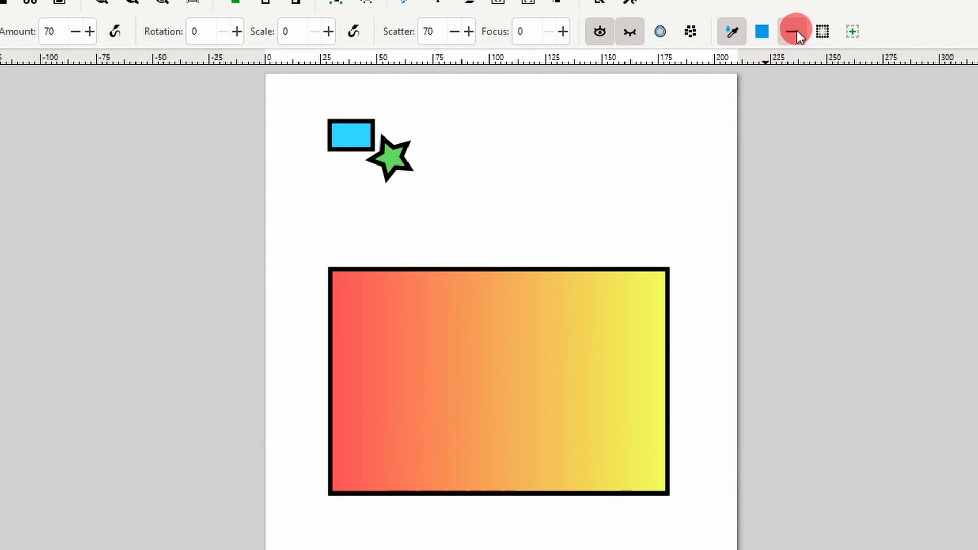
Try spraying the gradient rectangle with the picked color on the outline only, by average area and by center, undoing both strokes.
mouse_move(495, 357)
mouse_down()
mouse_move(498, 384)
mouse_move(490, 352)
mouse_move(418, 396)
mouse_move(559, 341)
mouse_move(555, 247)
mouse_up()
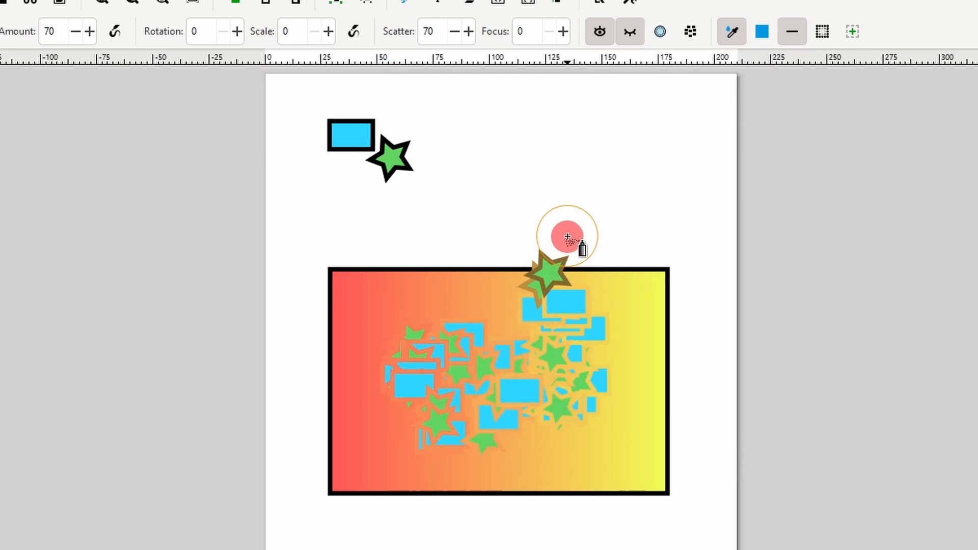
key(ctrl+z)
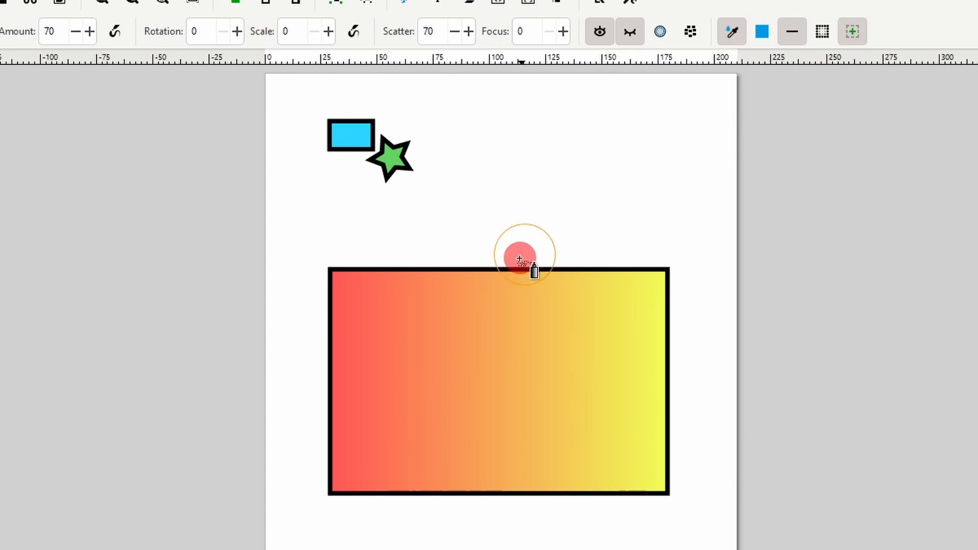
mouse_move(517, 256)
mouse_down()
mouse_move(489, 404)
mouse_move(622, 415)
mouse_move(594, 329)
mouse_move(432, 328)
mouse_move(459, 286)
mouse_move(563, 305)
mouse_up()
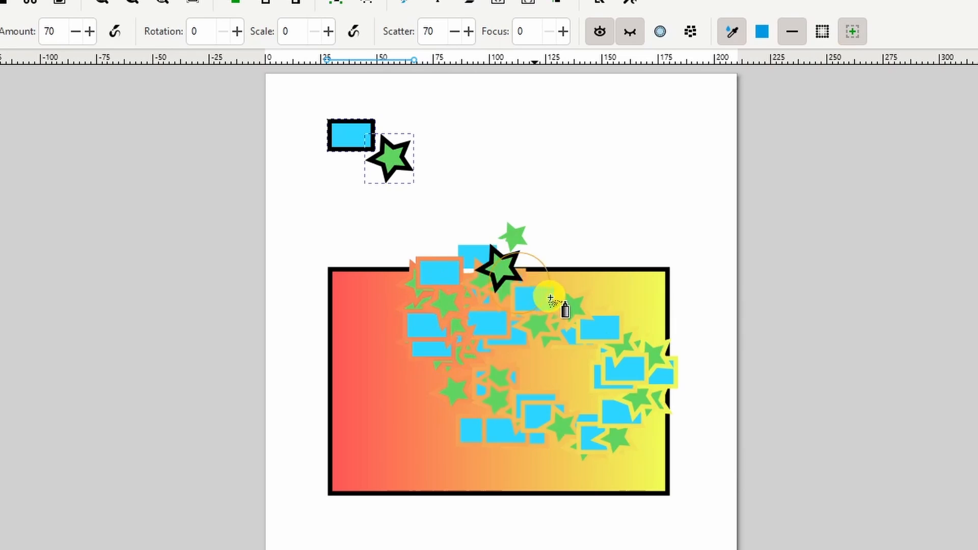
key(ctrl+z)
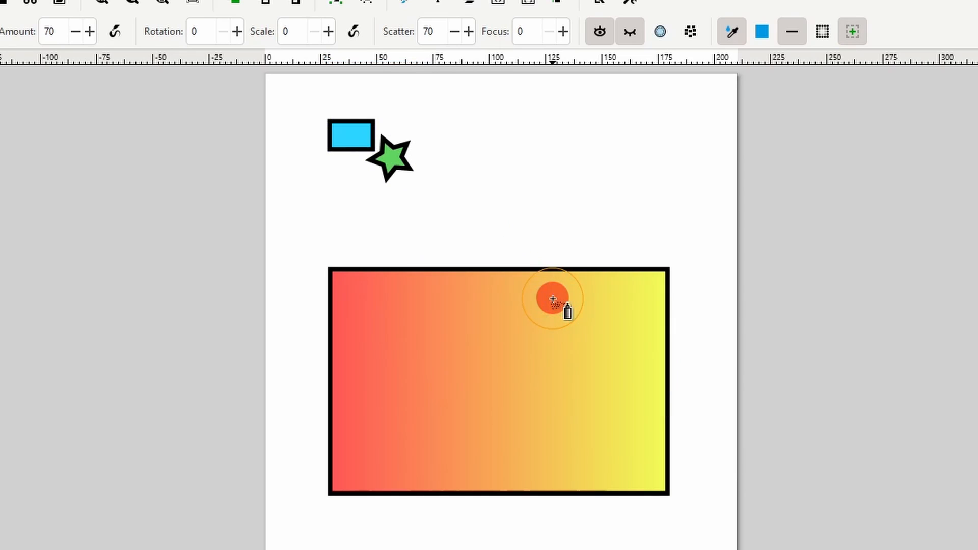
Turn on the inverted pick value and try a spray stroke over the gradient rectangle.
click(821, 39)
mouse_move(463, 356)
mouse_down()
mouse_move(552, 426)
mouse_move(601, 369)
mouse_move(531, 281)
mouse_up()
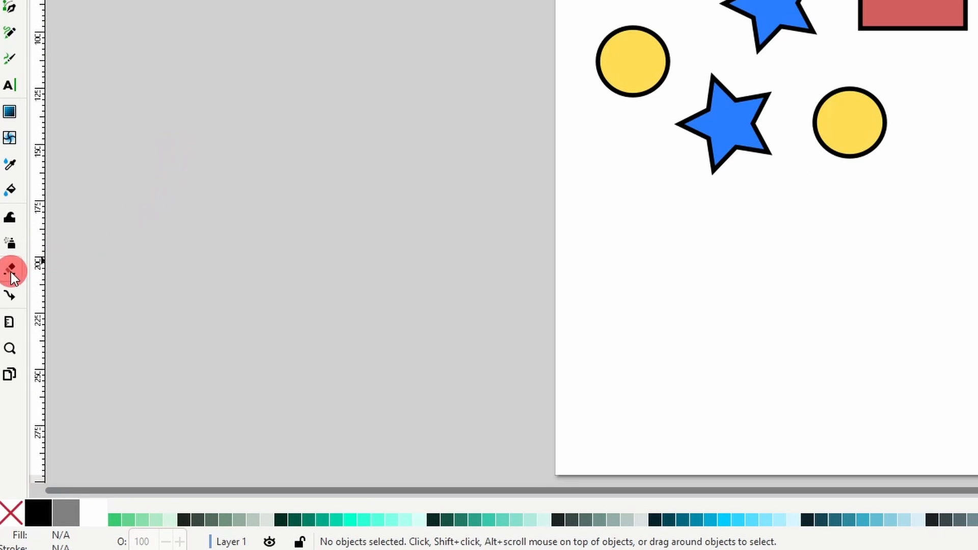
Switch to the Eraser tool, delete the lower-left circle and both stars with one stroke, and undo it.
click(11, 271)
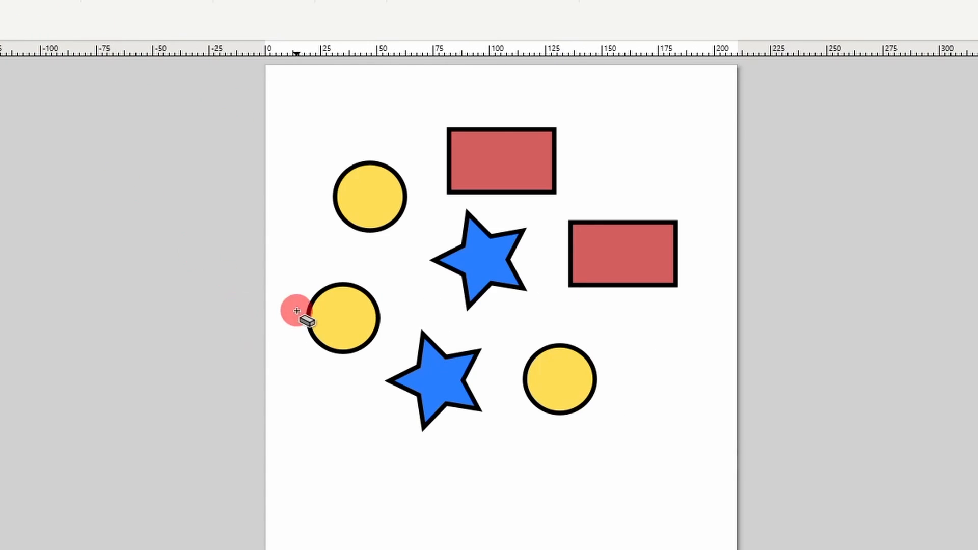
drag(489, 289, 485, 258)
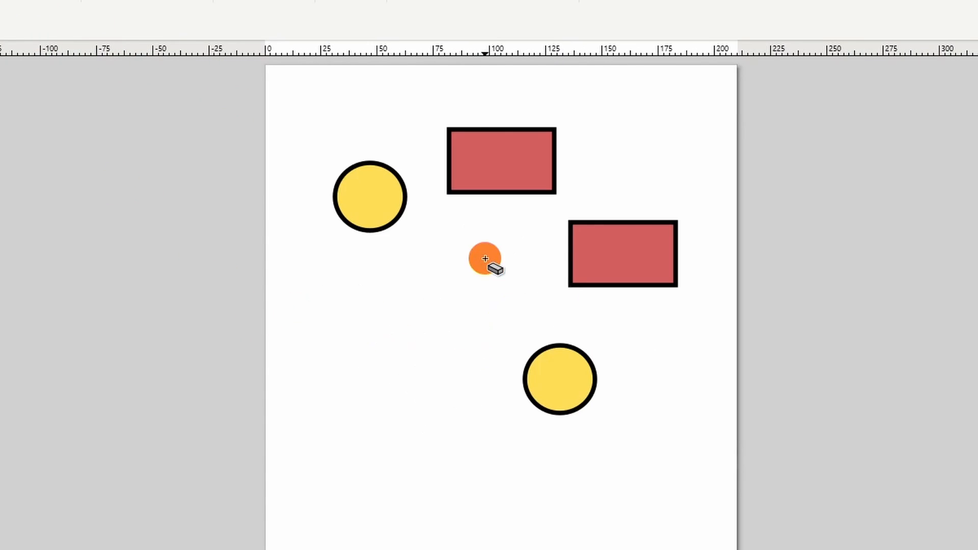
key(ctrl+z)
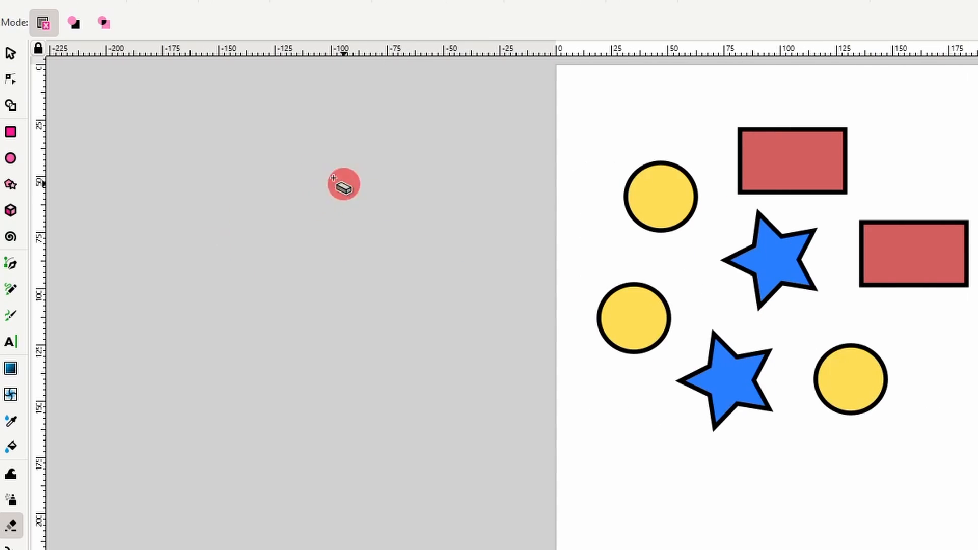
Switch the eraser to cut mode, try a stroke across the upper-left circle, upper star and right rectangle, and undo it.
click(79, 34)
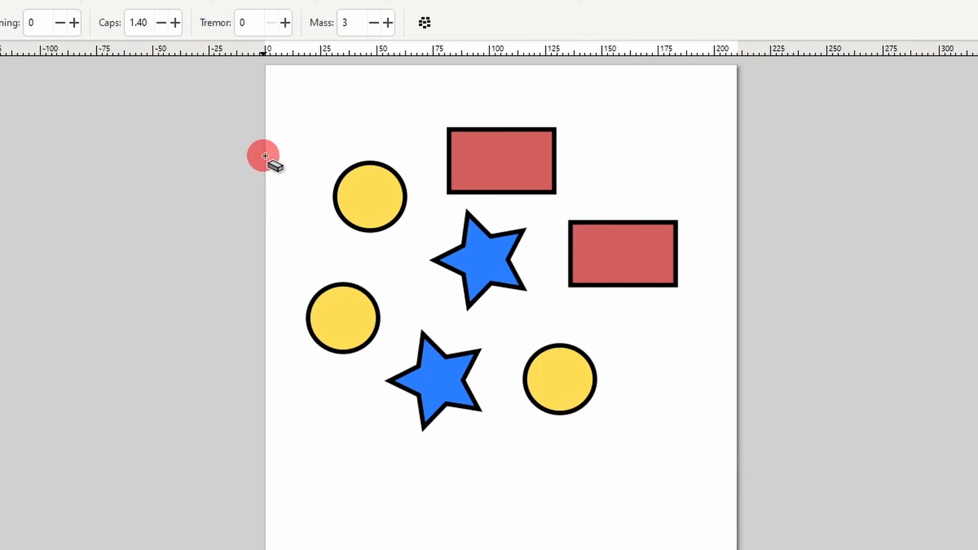
mouse_move(287, 142)
mouse_down()
mouse_move(432, 252)
mouse_move(679, 246)
mouse_move(694, 203)
mouse_move(655, 182)
mouse_up()
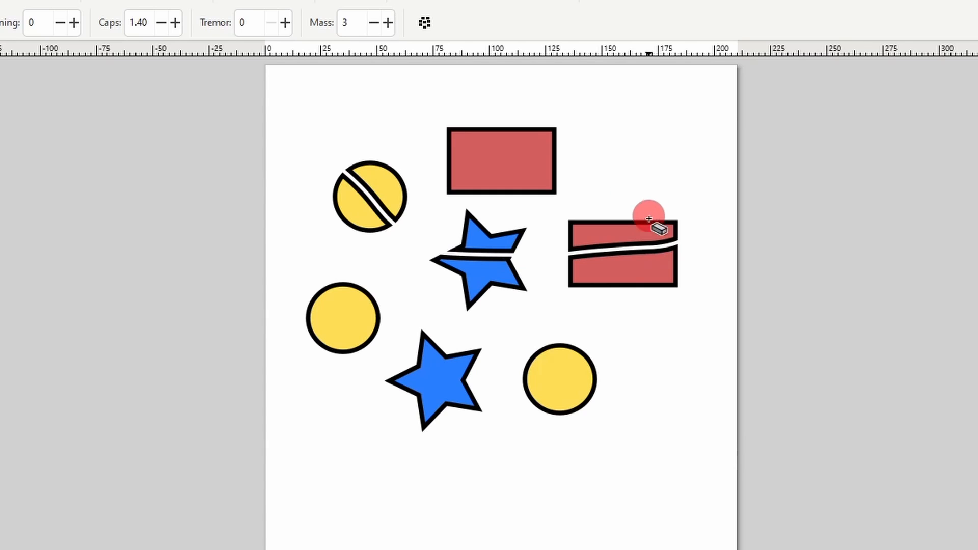
key(ctrl+z)
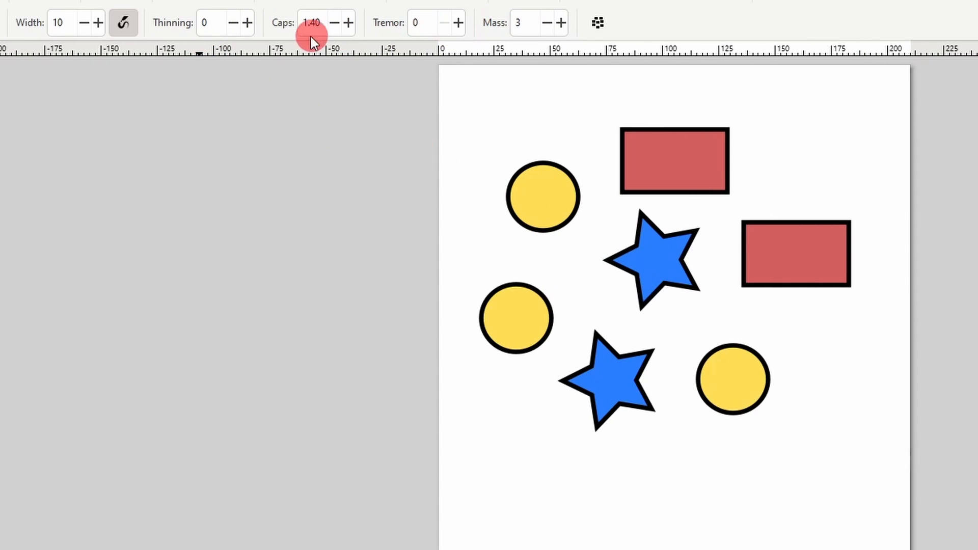
Set the eraser width to 30, try a cutting stroke across the shapes and undo it.
right_click(67, 26)
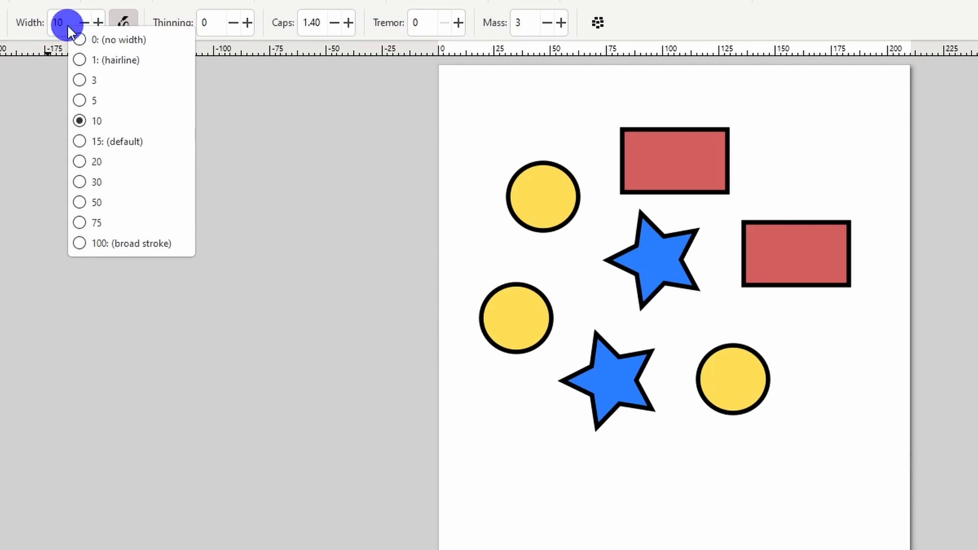
click(110, 180)
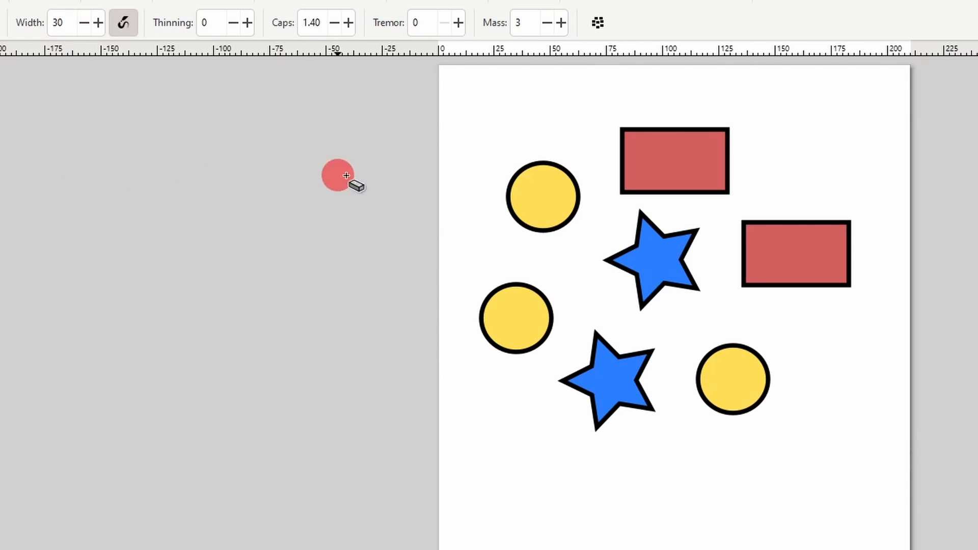
mouse_move(462, 182)
mouse_down()
mouse_move(540, 183)
mouse_move(638, 247)
mouse_move(688, 254)
mouse_move(780, 225)
mouse_move(808, 240)
mouse_move(820, 264)
mouse_move(816, 324)
mouse_up()
key(ctrl+z)
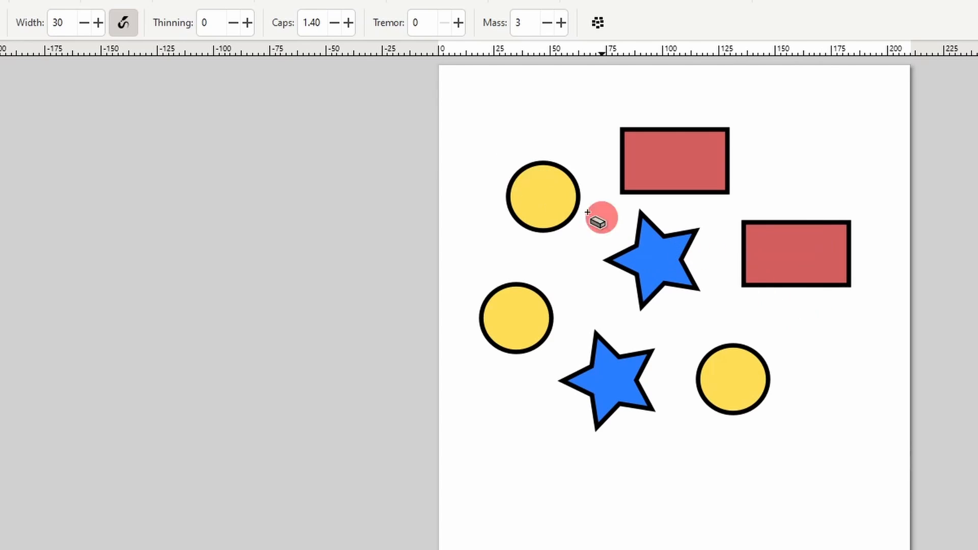
Set the eraser width to 15 and thinning to 40, try a stroke over the upper-left circle and undo it.
click(65, 29)
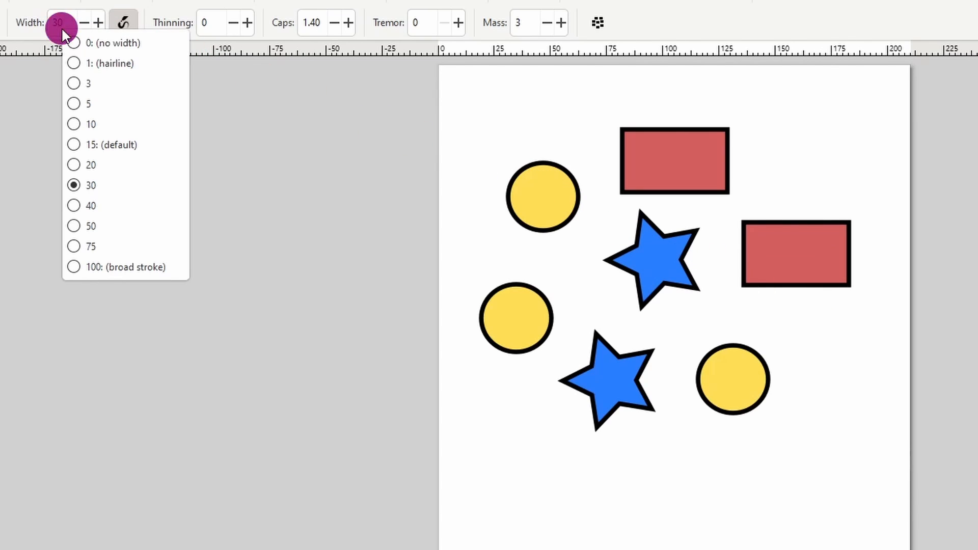
click(100, 142)
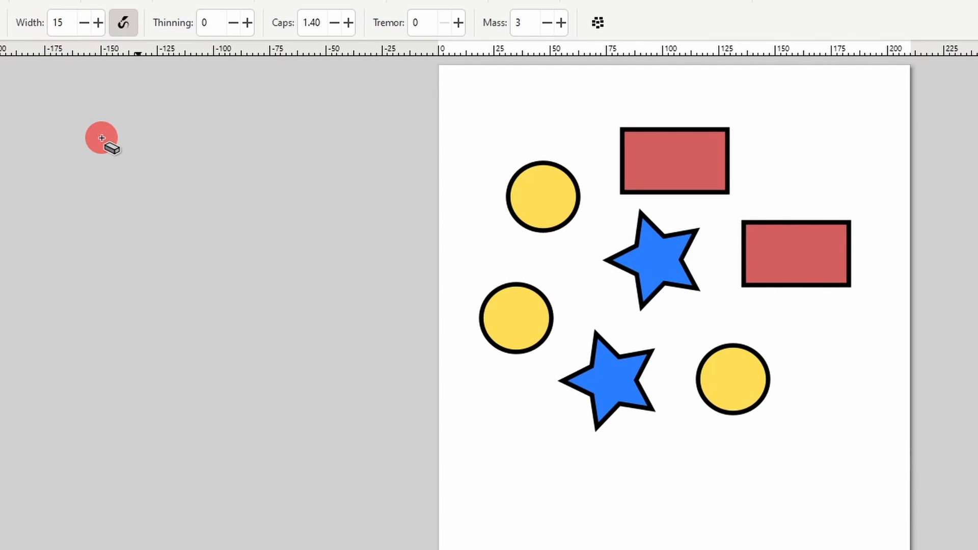
click(208, 28)
click(248, 175)
mouse_move(539, 187)
mouse_down()
mouse_move(766, 319)
mouse_move(767, 224)
mouse_move(611, 146)
mouse_up()
key(ctrl+z)
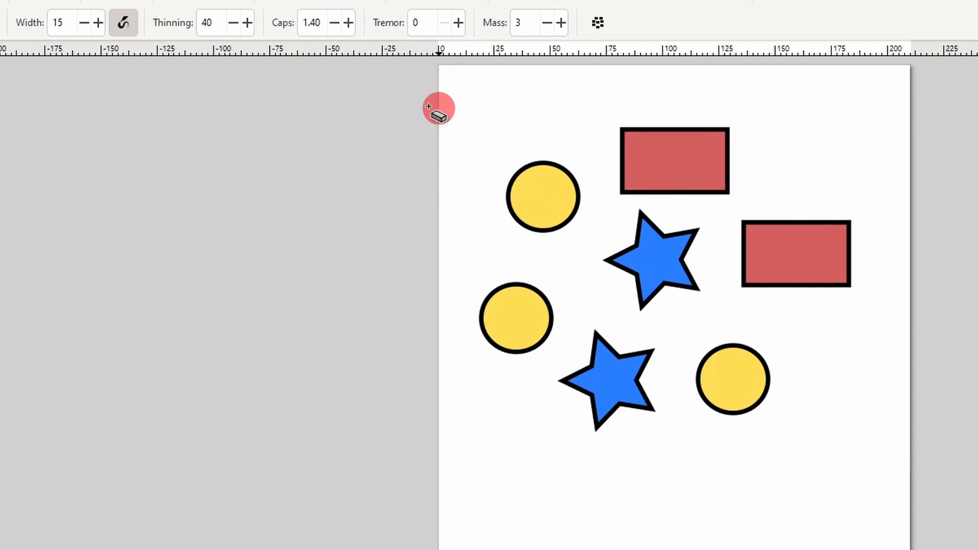
Set the eraser thinning to -40, try a cutting stroke down through the shapes and undo it.
right_click(230, 33)
click(236, 54)
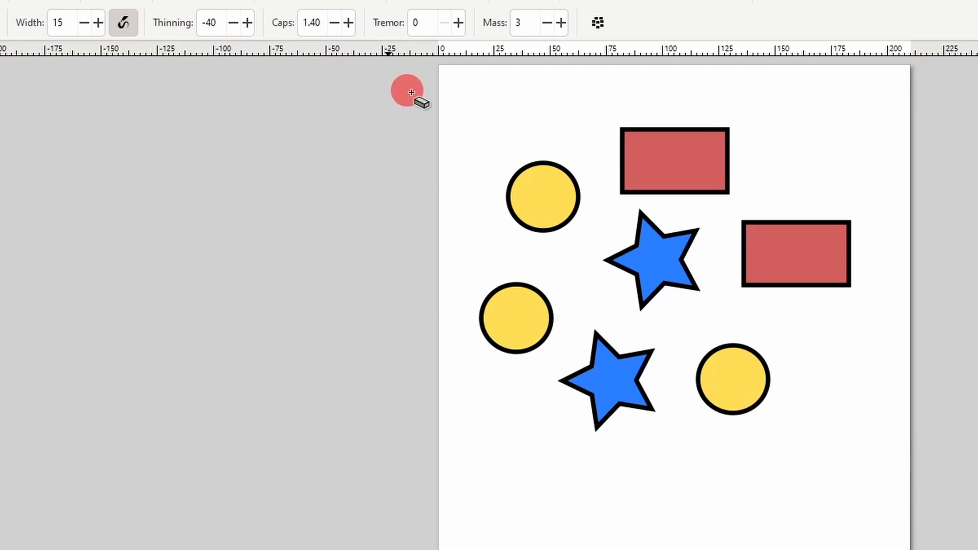
mouse_move(502, 150)
mouse_down()
mouse_move(684, 274)
mouse_move(778, 152)
mouse_move(611, 164)
mouse_move(599, 364)
mouse_move(637, 366)
mouse_up()
key(ctrl+z)
Set the thinning to 10 and caps to 5.00, try a stroke across the upper-left circle and upper rectangle, and undo it.
right_click(210, 26)
click(239, 179)
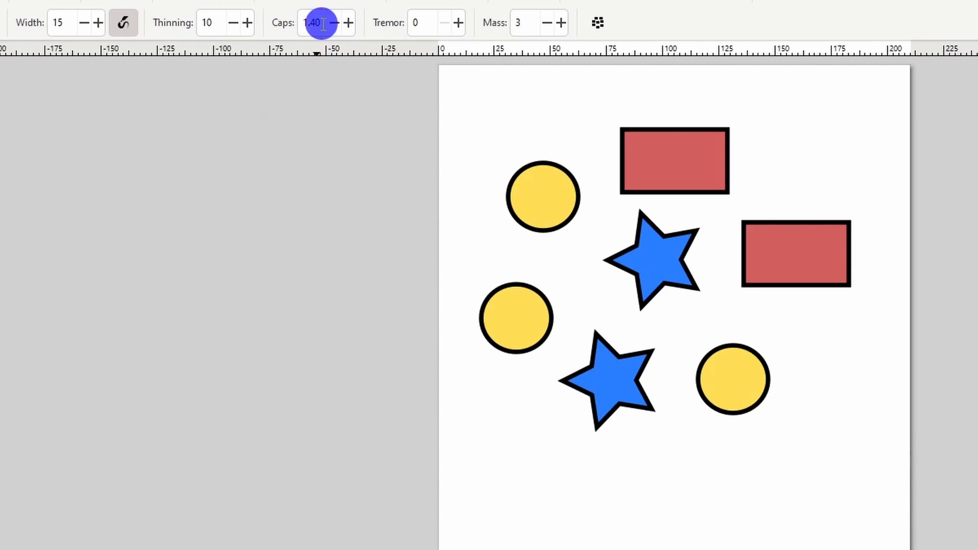
right_click(323, 24)
click(362, 166)
mouse_move(446, 136)
mouse_down()
mouse_move(546, 204)
mouse_move(690, 166)
mouse_move(720, 176)
mouse_up()
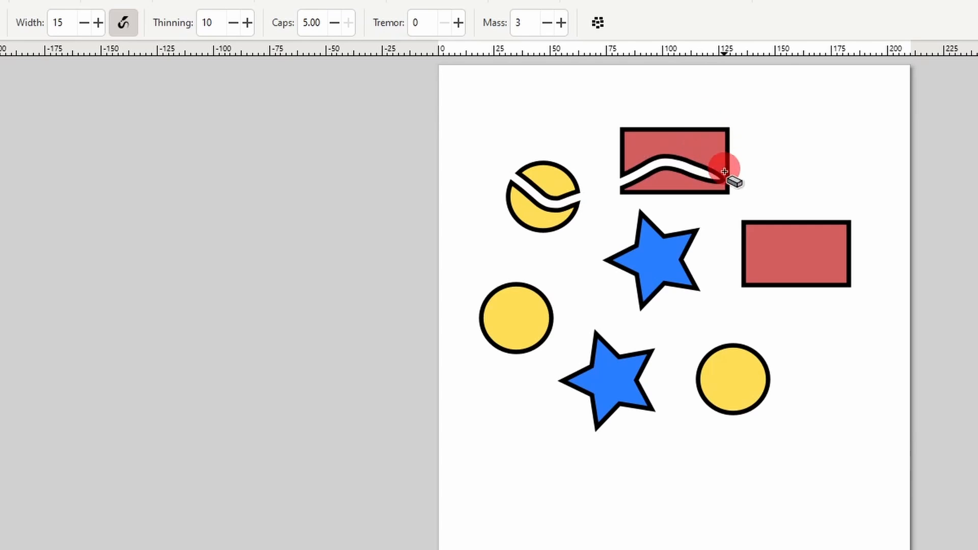
key(ctrl+z)
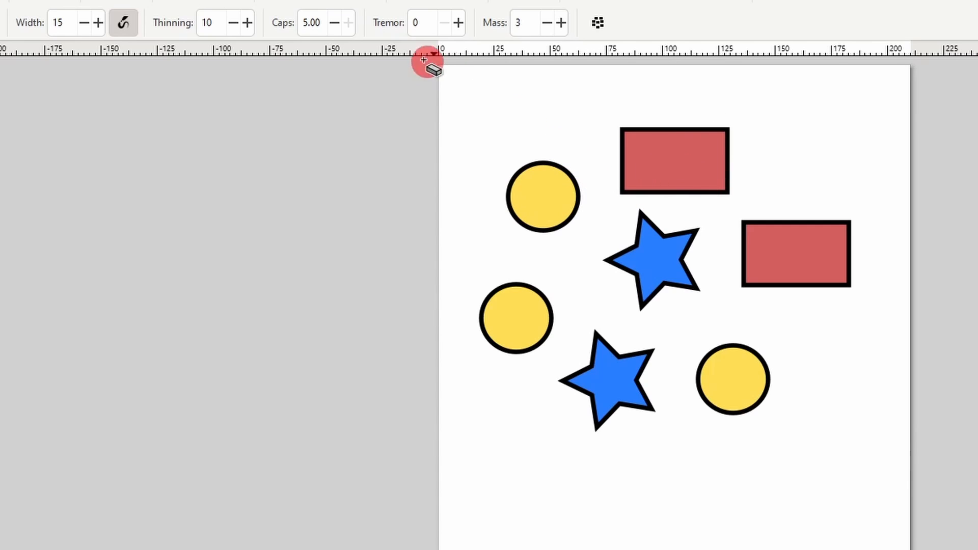
Set the eraser caps to 0.00, try a stroke ending inside the upper-left circle and undo it.
right_click(316, 20)
click(323, 33)
drag(454, 118, 553, 200)
key(ctrl+z)
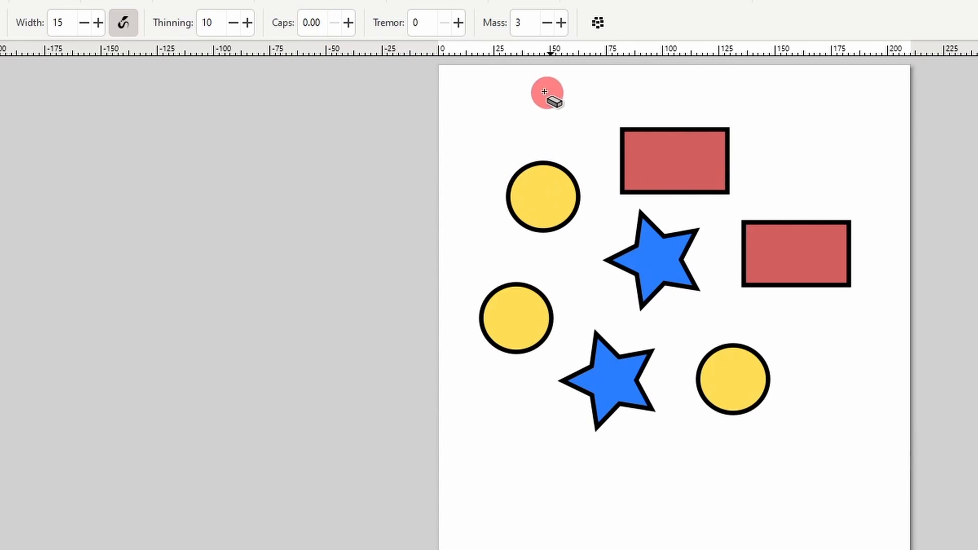
Try a stroke from the upper-left circle toward the upper rectangle with tremor 40, undo it and set the tremor back to 0.
right_click(421, 22)
click(450, 102)
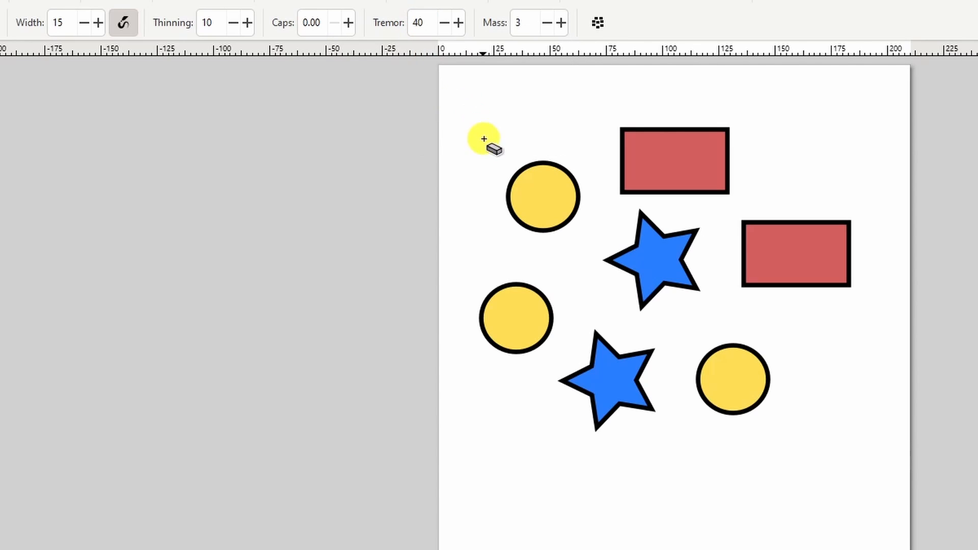
mouse_move(484, 138)
mouse_down()
mouse_move(545, 211)
mouse_move(586, 241)
mouse_move(646, 261)
mouse_move(731, 267)
mouse_move(773, 257)
mouse_move(716, 185)
mouse_move(624, 150)
mouse_up()
key(ctrl+z)
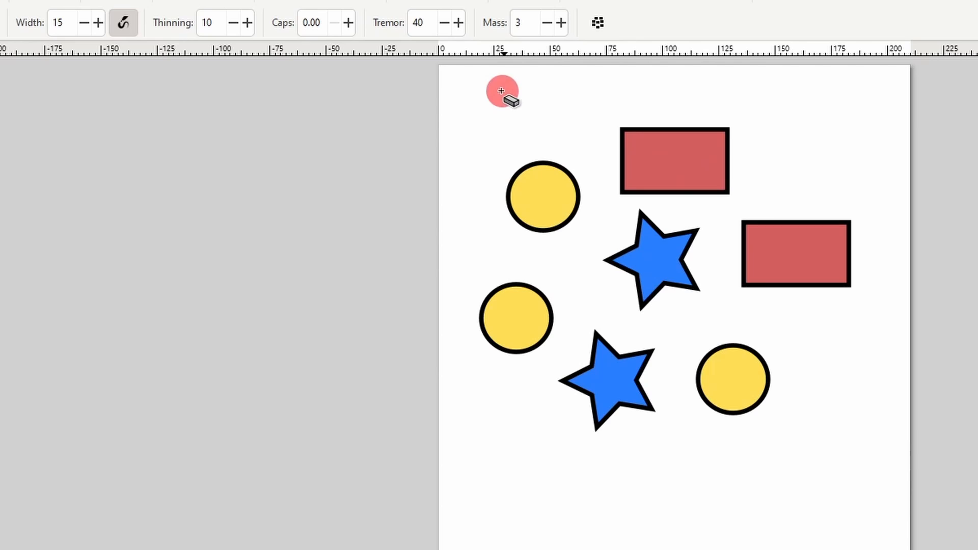
right_click(430, 27)
click(442, 42)
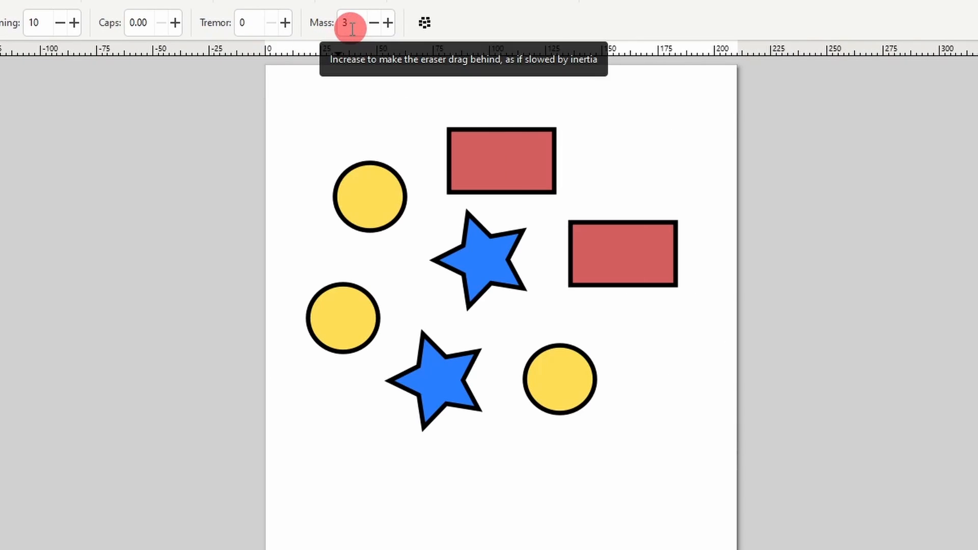
Cut through the three circles and the lower star with the eraser mass at 50, and set the mass to 2.
right_click(351, 29)
click(384, 162)
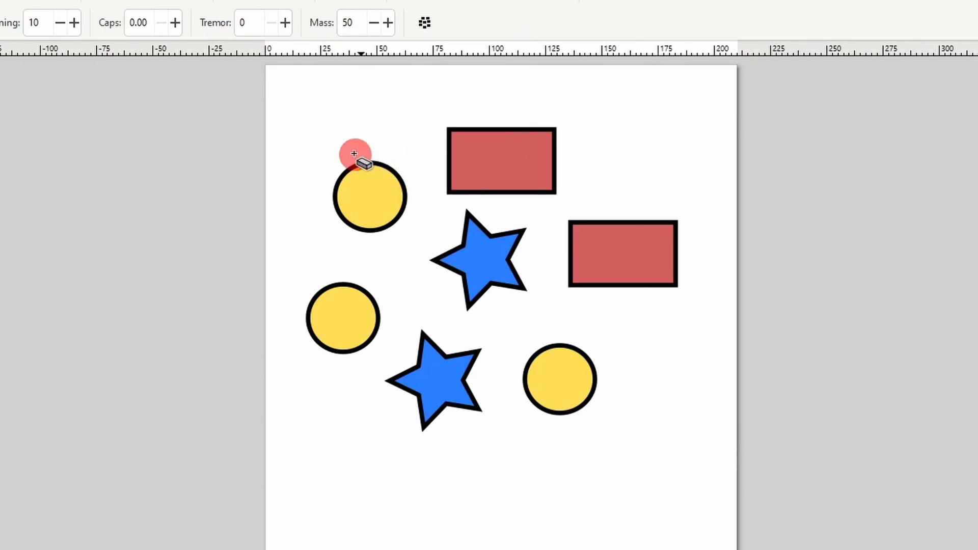
mouse_move(300, 109)
mouse_down()
mouse_move(364, 147)
mouse_move(378, 174)
mouse_move(377, 237)
mouse_move(347, 364)
mouse_move(359, 392)
mouse_move(385, 424)
mouse_move(472, 469)
mouse_move(593, 499)
mouse_move(635, 479)
mouse_move(657, 441)
mouse_move(663, 373)
mouse_move(542, 251)
mouse_up()
right_click(353, 21)
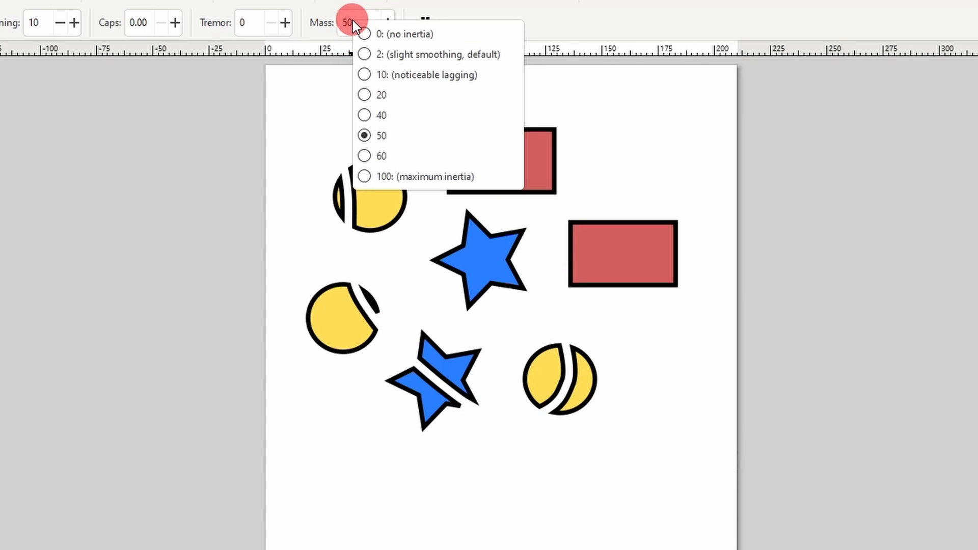
click(374, 51)
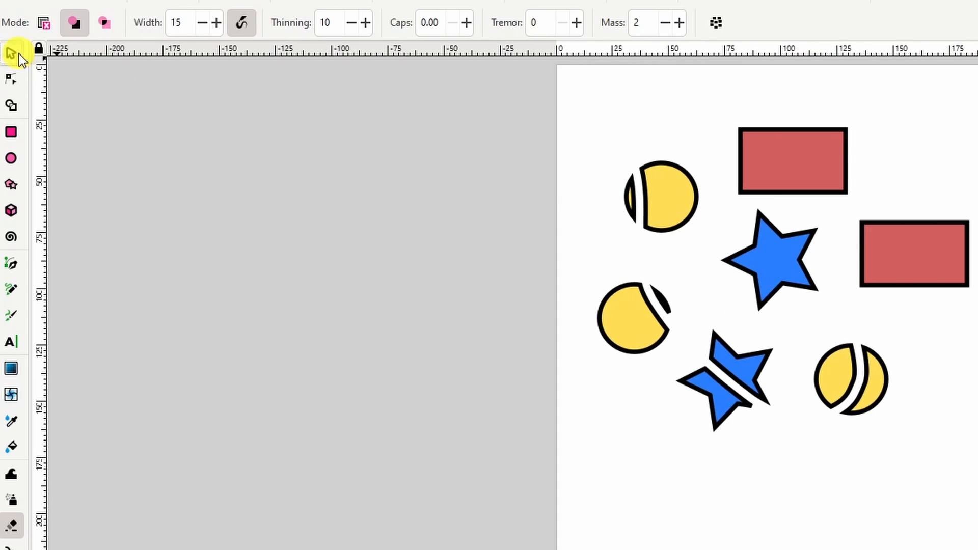
Move the cut lower-right circle, lower star and lower-left circle slightly with the Selector tool.
click(19, 54)
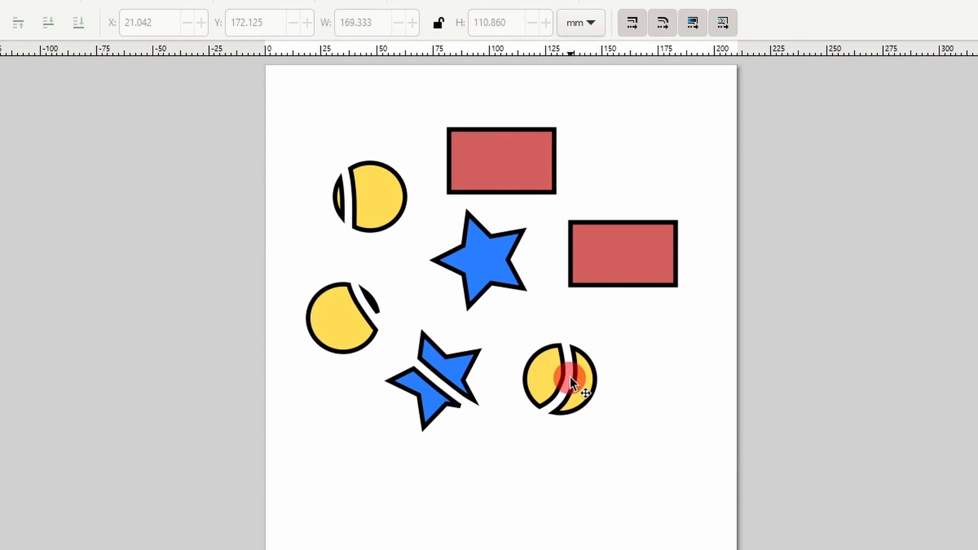
drag(570, 377, 580, 347)
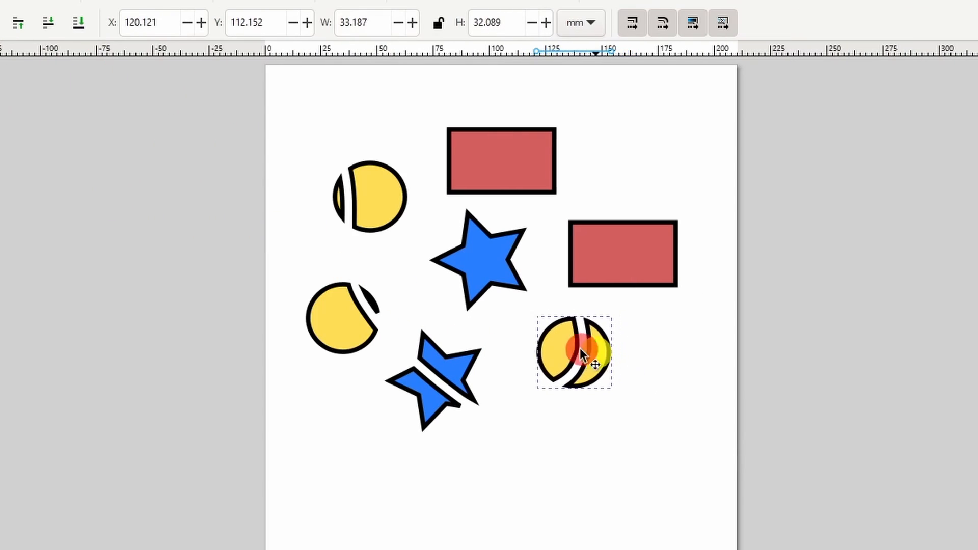
click(580, 347)
drag(461, 363, 466, 352)
mouse_move(365, 310)
mouse_down()
mouse_move(345, 295)
mouse_move(360, 302)
mouse_up()
click(359, 302)
Turn on breaking apart cut items for the eraser, cut across the upper rectangle, and move its two pieces apart.
click(417, 29)
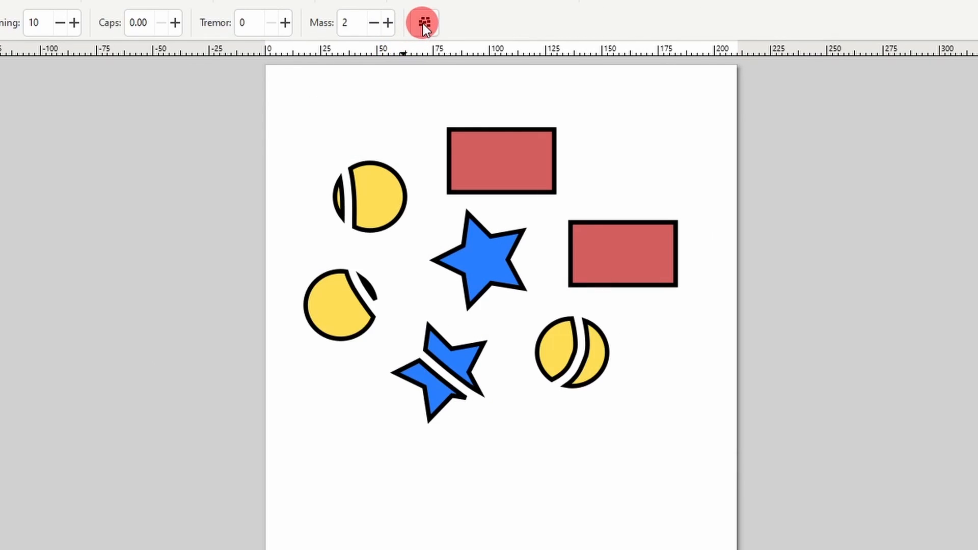
mouse_move(406, 134)
mouse_down()
mouse_move(546, 173)
mouse_move(627, 173)
mouse_up()
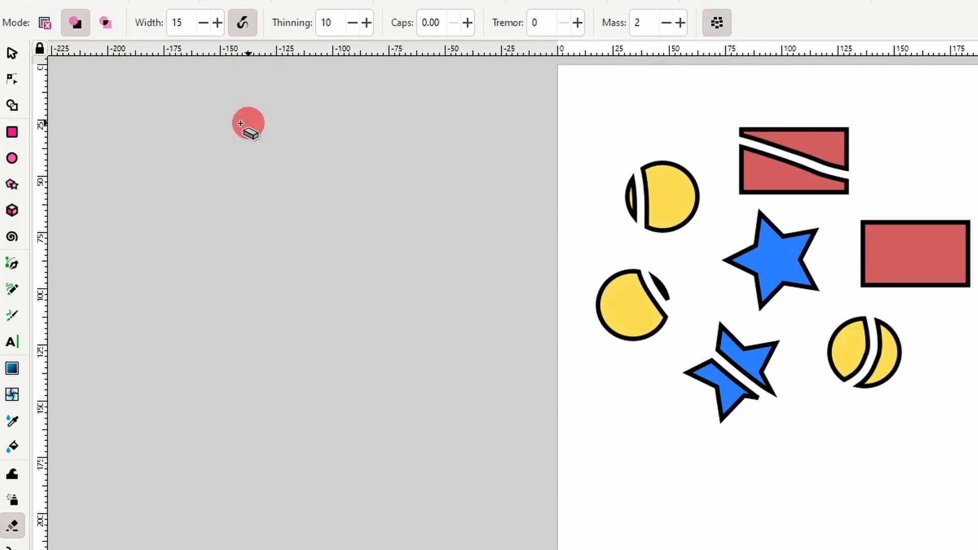
click(12, 53)
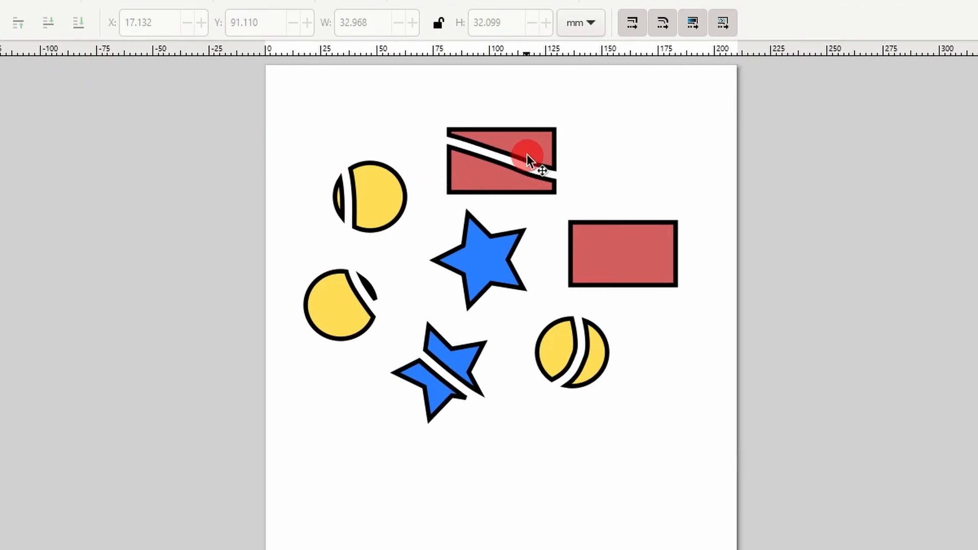
drag(820, 154, 875, 105)
drag(525, 179, 483, 179)
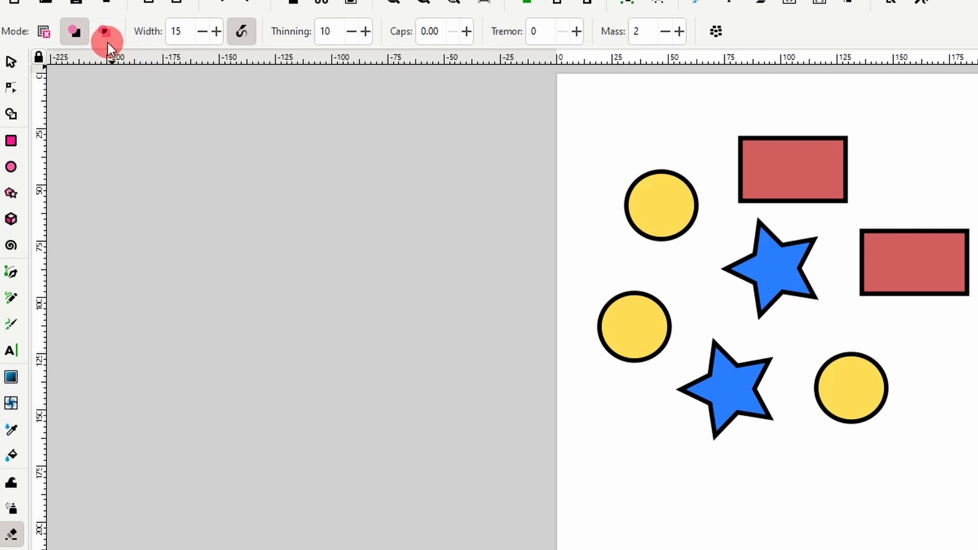
Erase across the upper-left circle, upper star and right rectangle in clip mode, and release the circle's clip, moving the clip shape away.
click(105, 34)
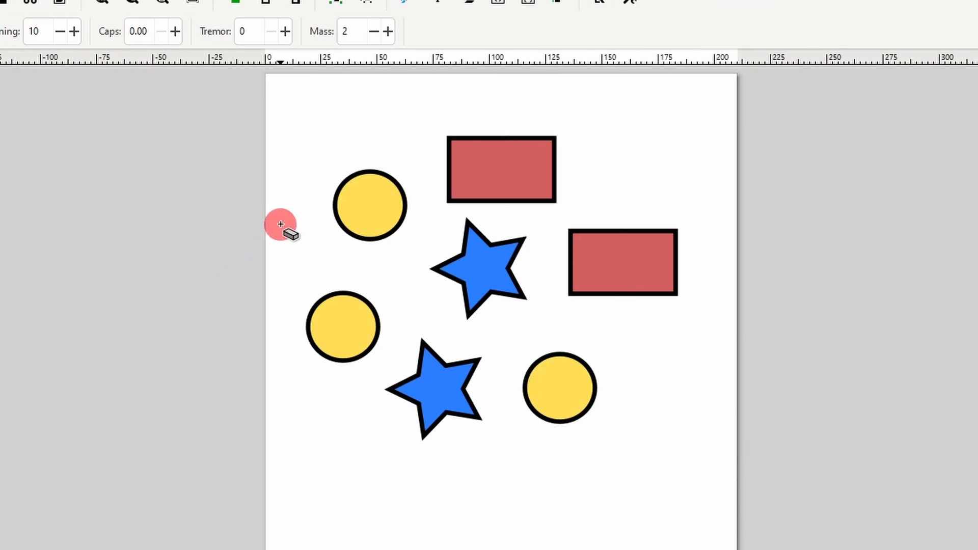
mouse_move(283, 190)
mouse_down()
mouse_move(352, 187)
mouse_move(467, 270)
mouse_move(514, 284)
mouse_move(581, 276)
mouse_move(612, 258)
mouse_move(682, 277)
mouse_move(710, 328)
mouse_up()
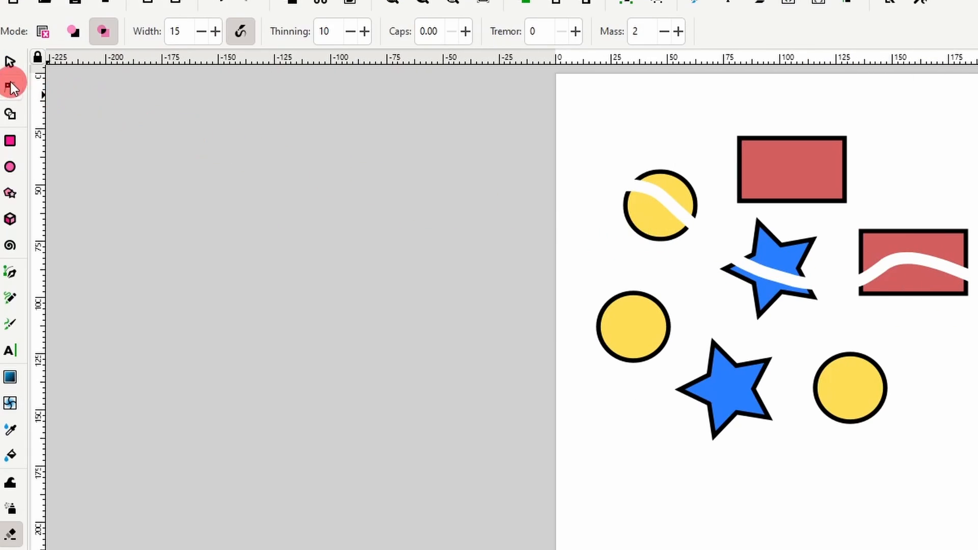
click(10, 62)
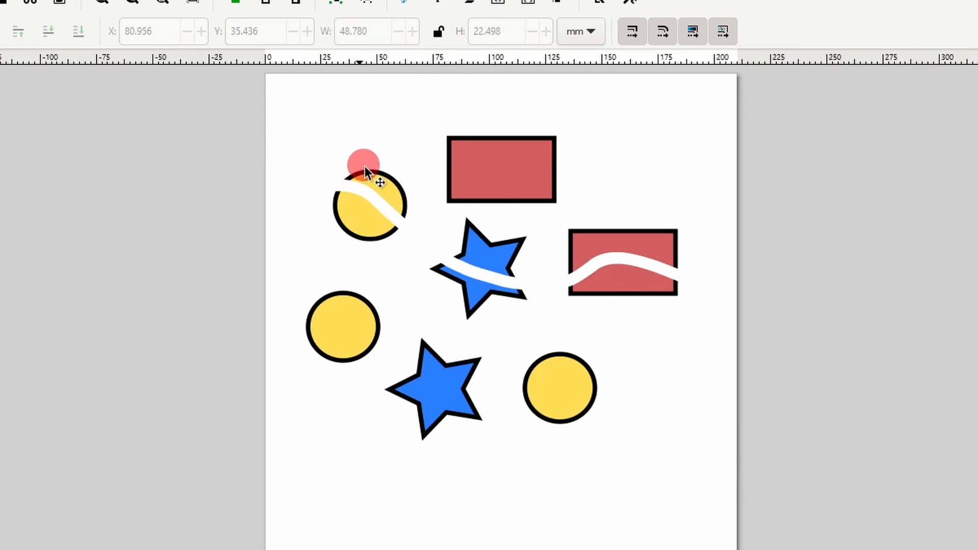
click(365, 166)
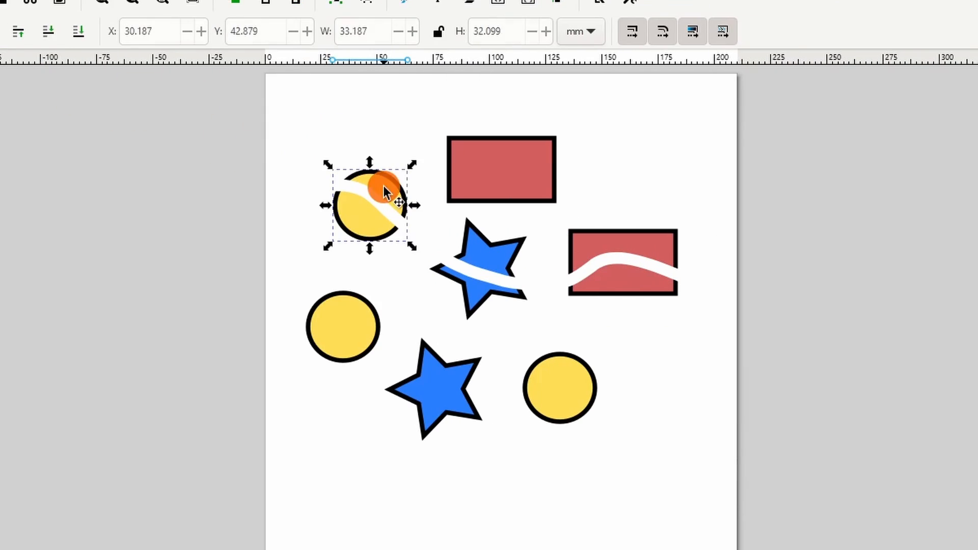
right_click(385, 187)
click(453, 468)
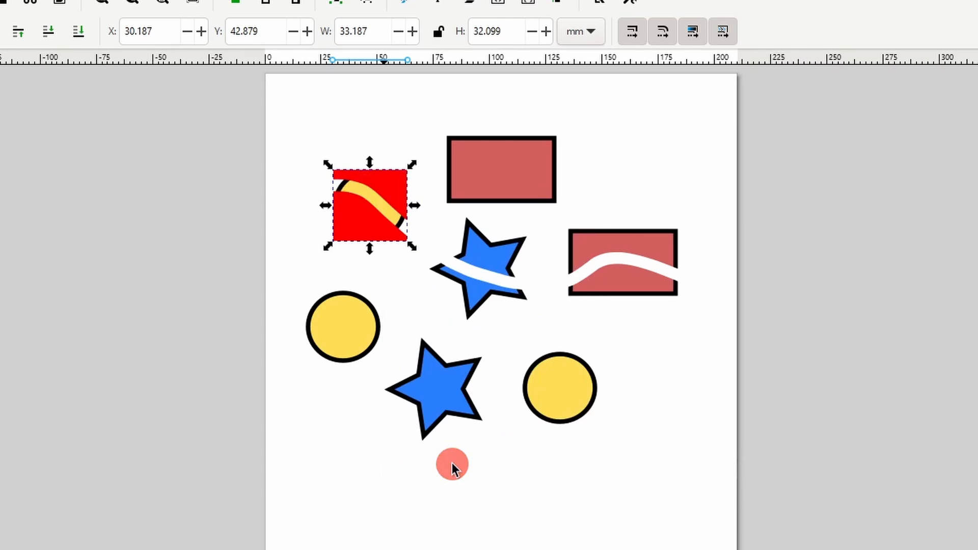
drag(334, 186, 280, 149)
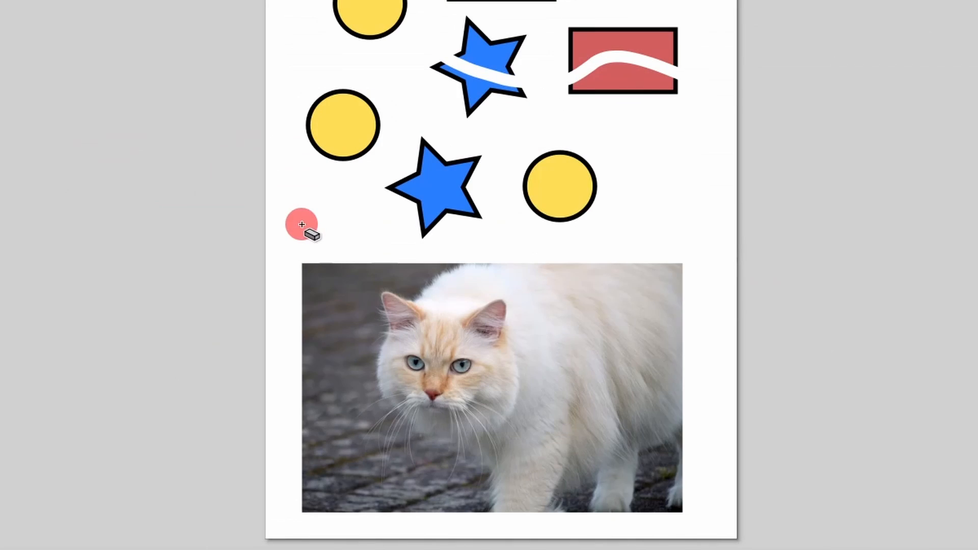
Erase a stroke across the cat photo with the eraser in clip mode.
mouse_move(275, 231)
mouse_down()
mouse_move(349, 264)
mouse_move(483, 409)
mouse_move(598, 434)
mouse_move(679, 427)
mouse_move(712, 376)
mouse_move(708, 347)
mouse_up()
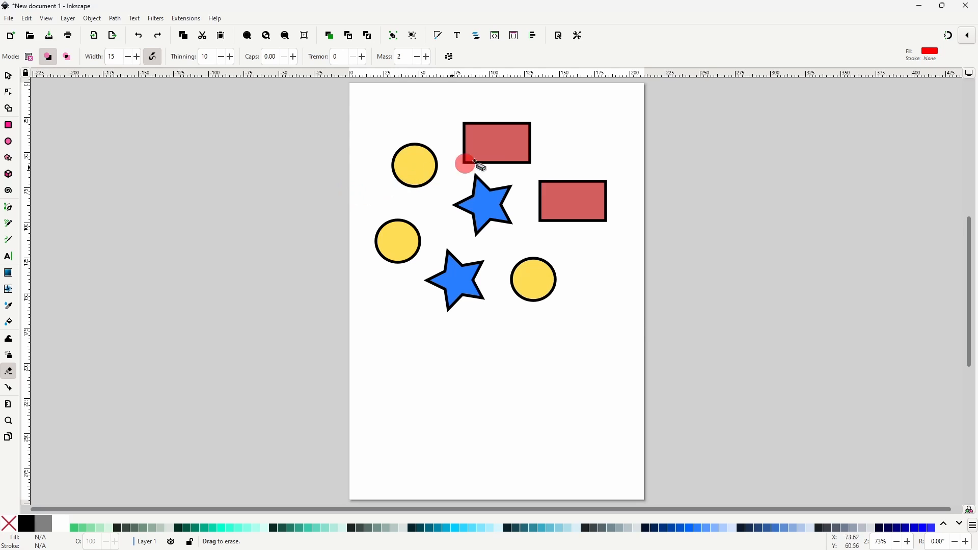
Try cut-mode eraser strokes across the shapes, including one with the upper-left circle, upper star and both rectangles selected.
mouse_move(480, 165)
mouse_down()
mouse_move(439, 243)
mouse_move(522, 283)
mouse_move(578, 270)
mouse_move(506, 188)
mouse_move(472, 275)
mouse_move(397, 258)
mouse_move(384, 124)
mouse_up()
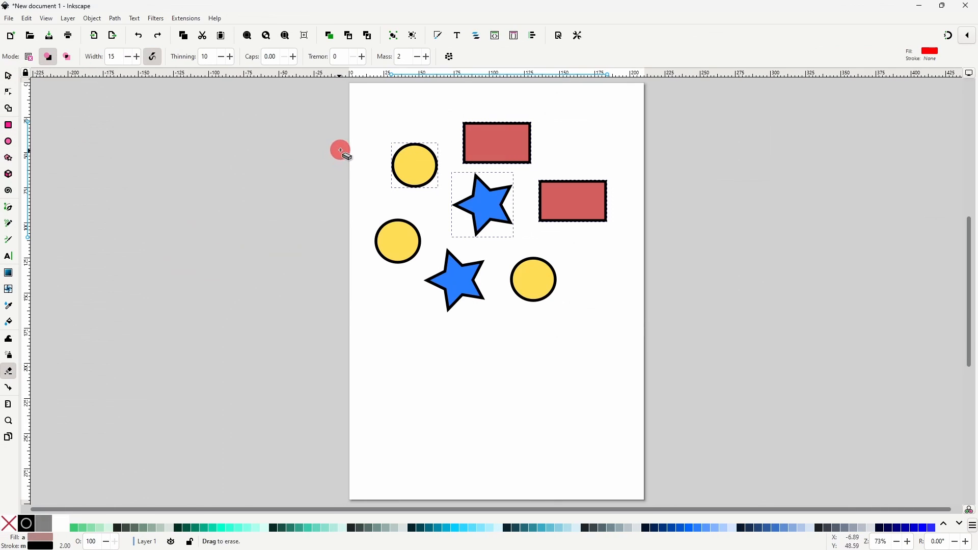
mouse_move(342, 149)
mouse_down()
mouse_move(445, 173)
mouse_move(495, 216)
mouse_move(564, 204)
mouse_move(510, 162)
mouse_move(431, 288)
mouse_move(440, 292)
mouse_move(392, 241)
mouse_move(454, 155)
mouse_move(584, 206)
mouse_move(551, 291)
mouse_move(505, 289)
mouse_up()
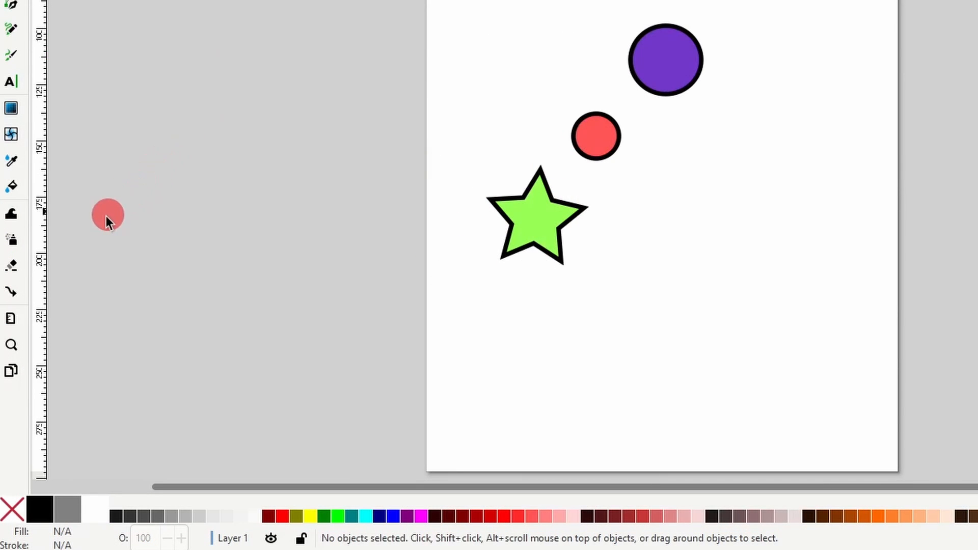
Create connectors from the purple circle to the rectangle, pentagon and star, plus one from the rectangle to the star.
click(17, 292)
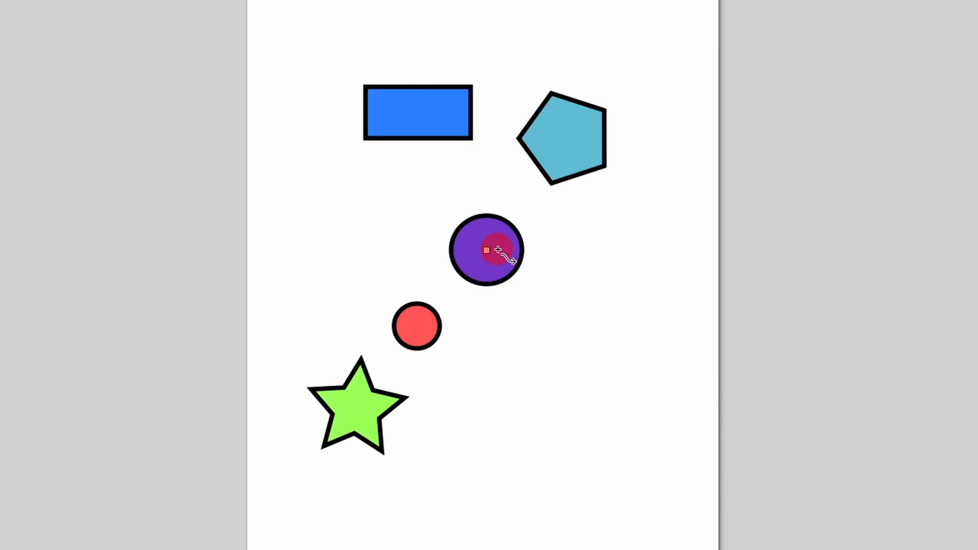
drag(486, 251, 416, 113)
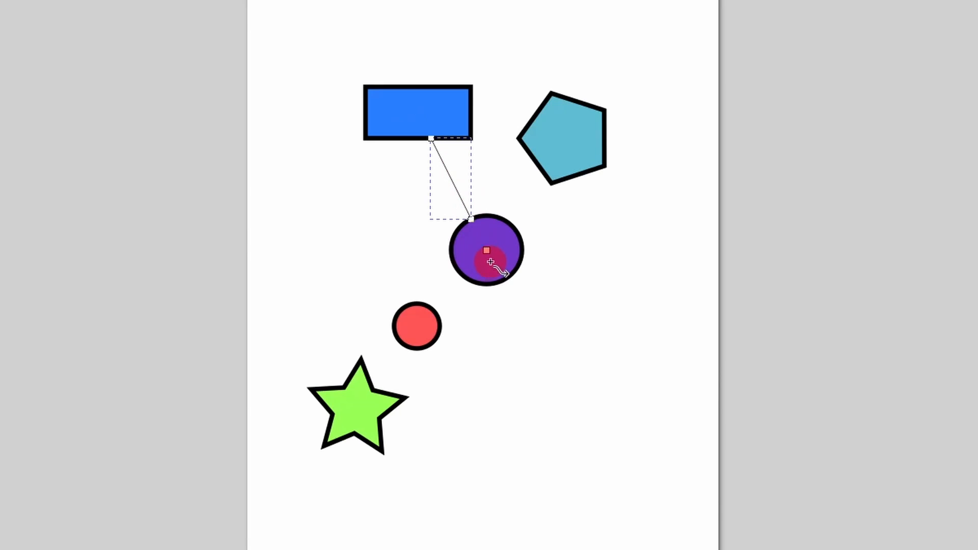
drag(486, 252, 561, 137)
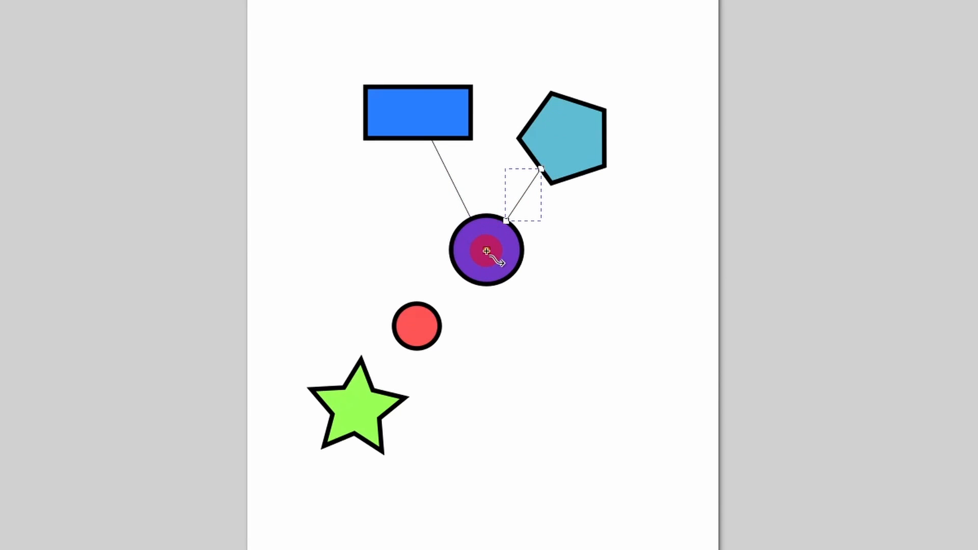
drag(487, 250, 357, 406)
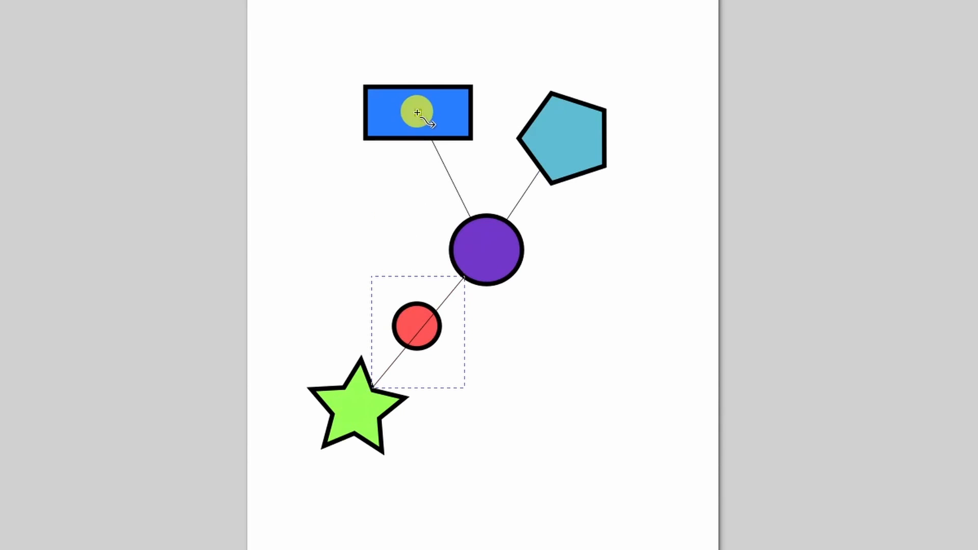
drag(417, 112, 356, 405)
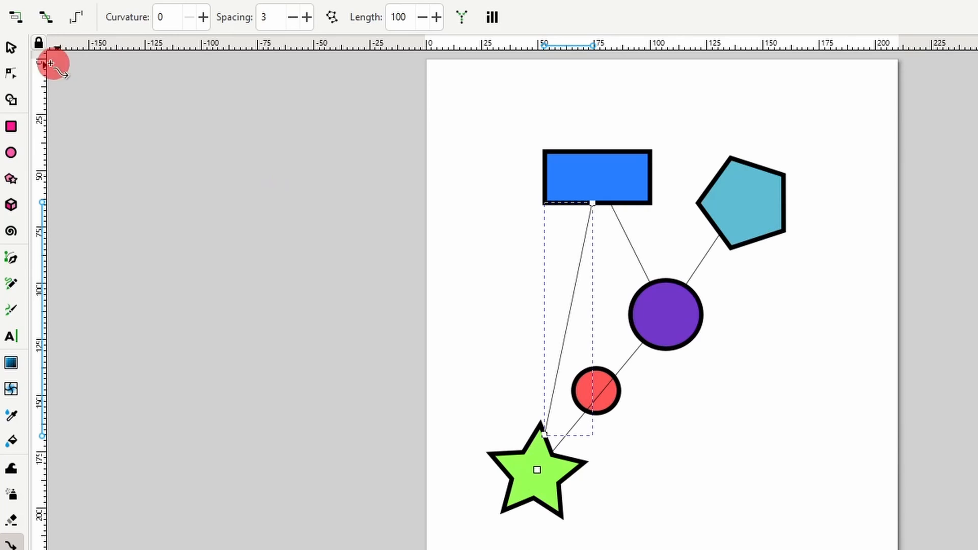
Move the blue rectangle and the purple circle to new positions with their connectors attached.
click(11, 45)
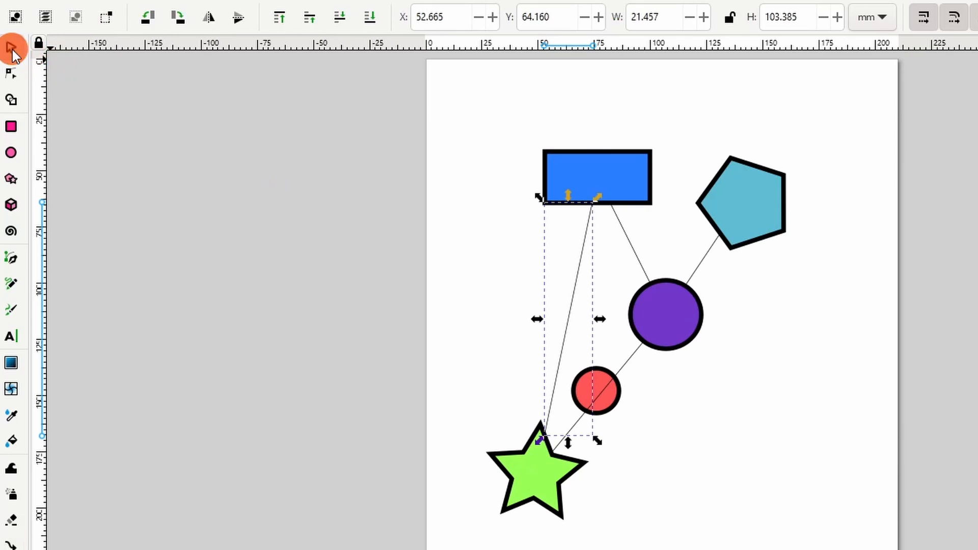
drag(458, 168, 375, 174)
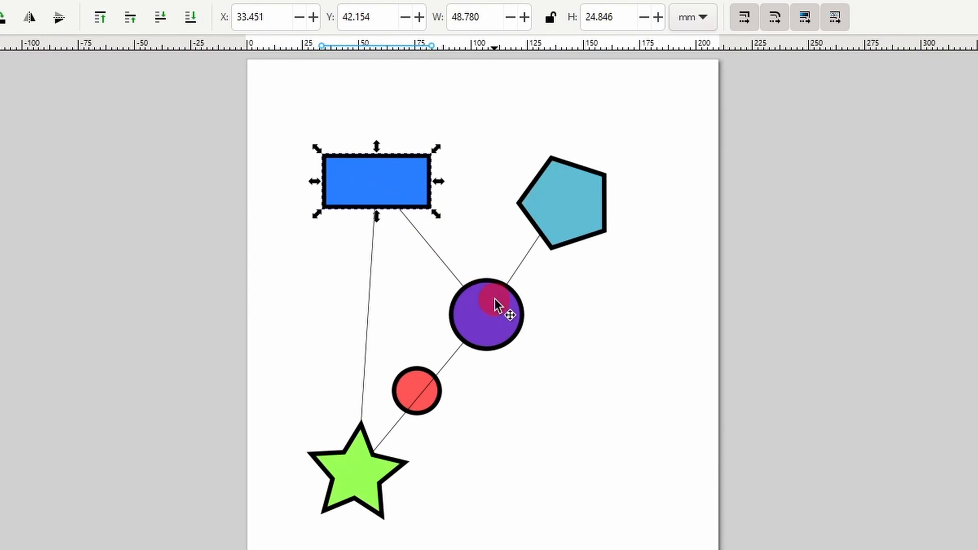
mouse_move(494, 299)
mouse_down()
mouse_move(561, 354)
mouse_move(476, 336)
mouse_move(515, 306)
mouse_move(483, 307)
mouse_up()
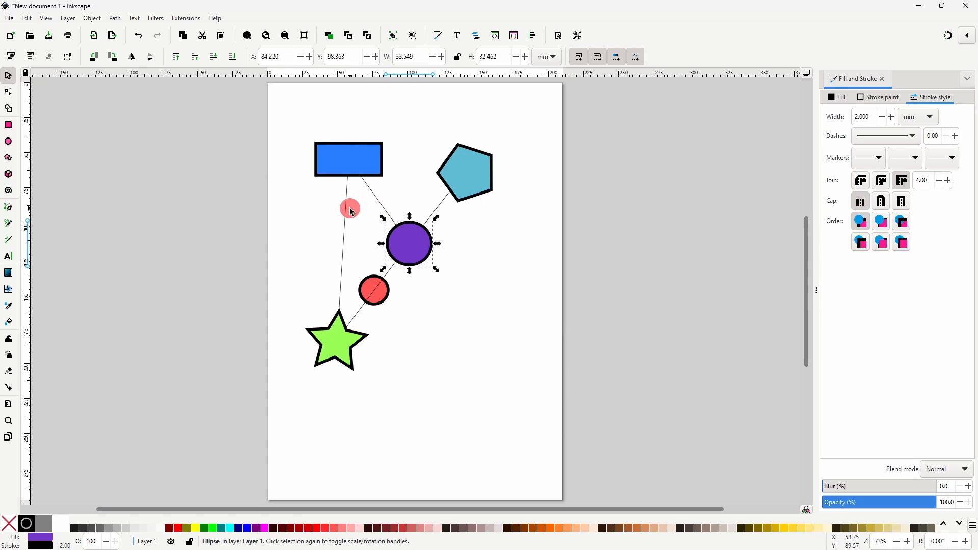
Make the rectangle-to-star connector orange with a 3 mm stroke, and set the circle-to-star connector's stroke width to 2 mm.
click(351, 211)
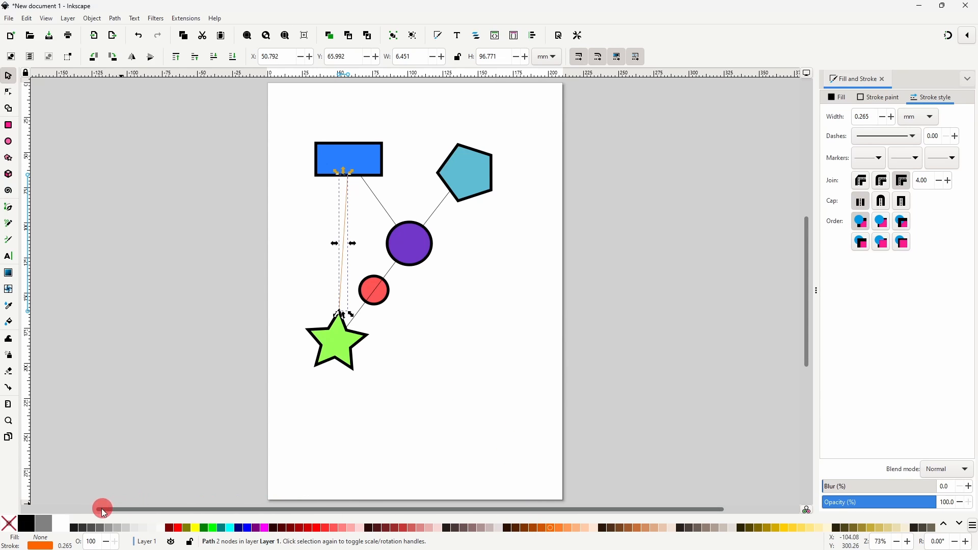
right_click(66, 544)
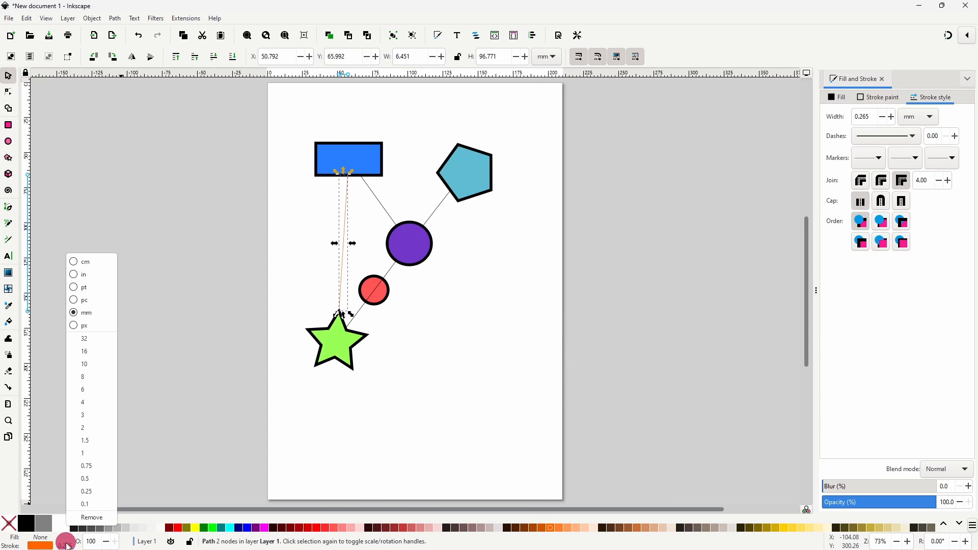
click(94, 417)
click(391, 276)
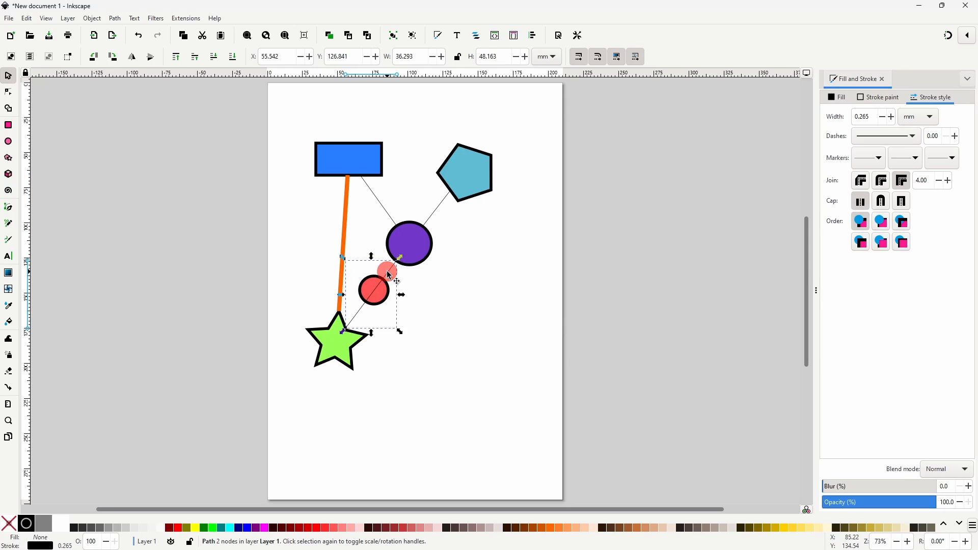
right_click(65, 544)
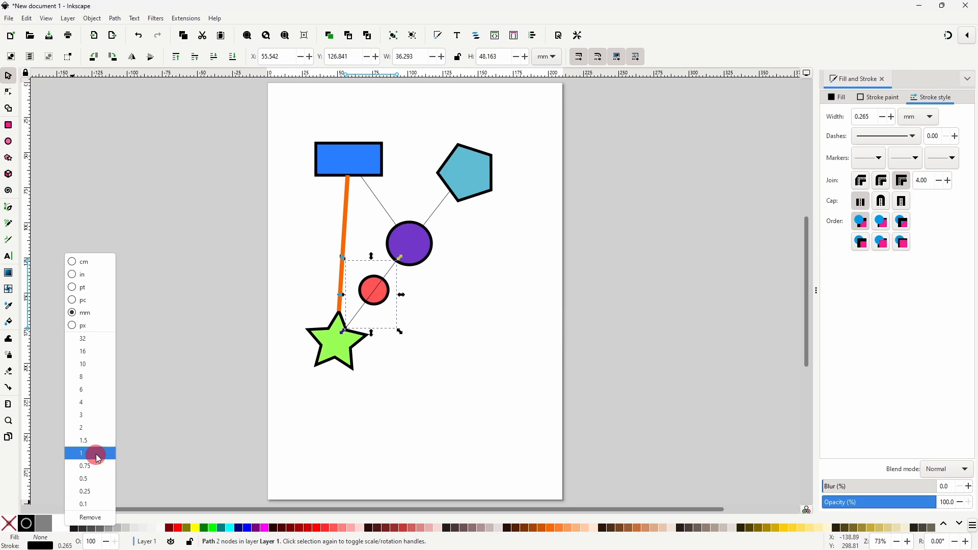
click(94, 430)
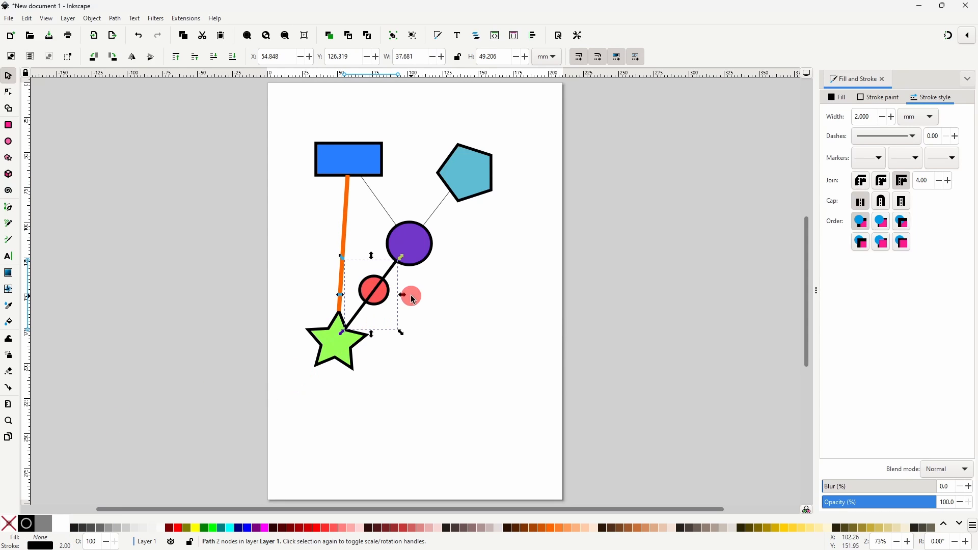
Add a wide, heavy arrow start marker to the circle-to-star connector and arrowhead markers to both ends of the orange connector.
click(874, 166)
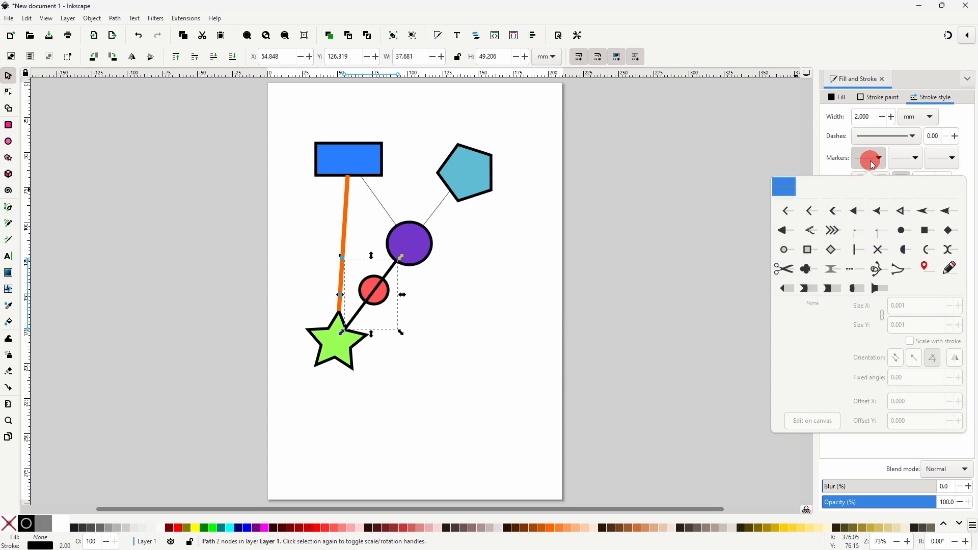
click(840, 210)
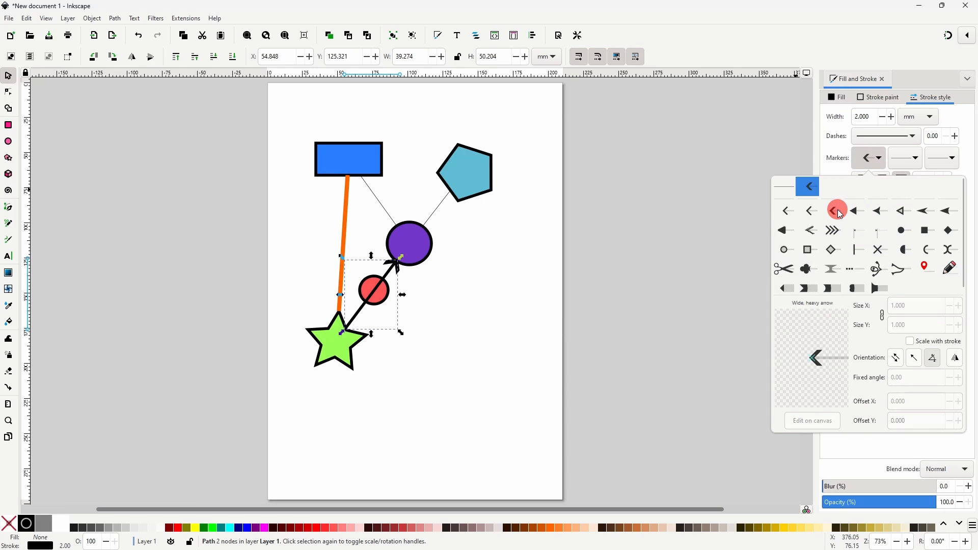
click(349, 226)
click(869, 161)
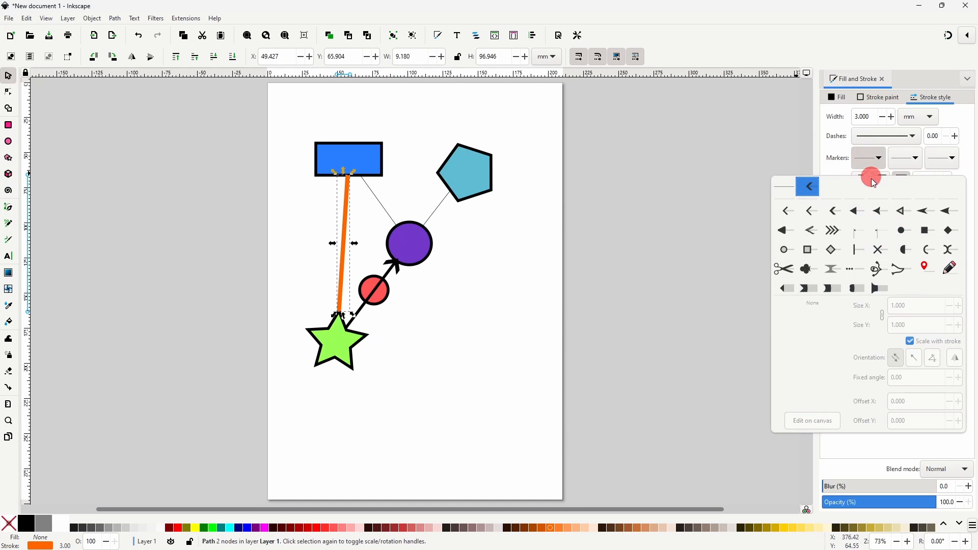
click(859, 212)
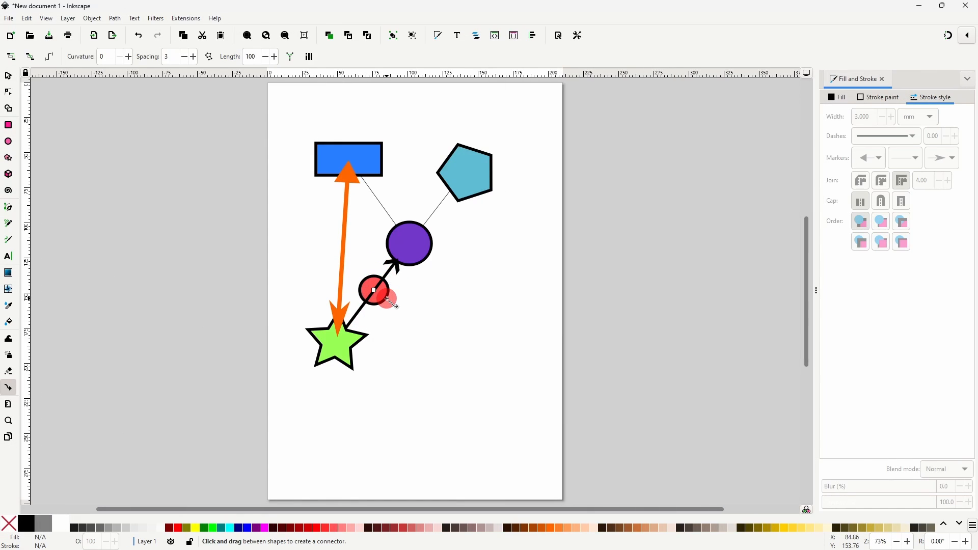
Make connectors avoid the red circle and set the connector spacing to 29.
click(391, 302)
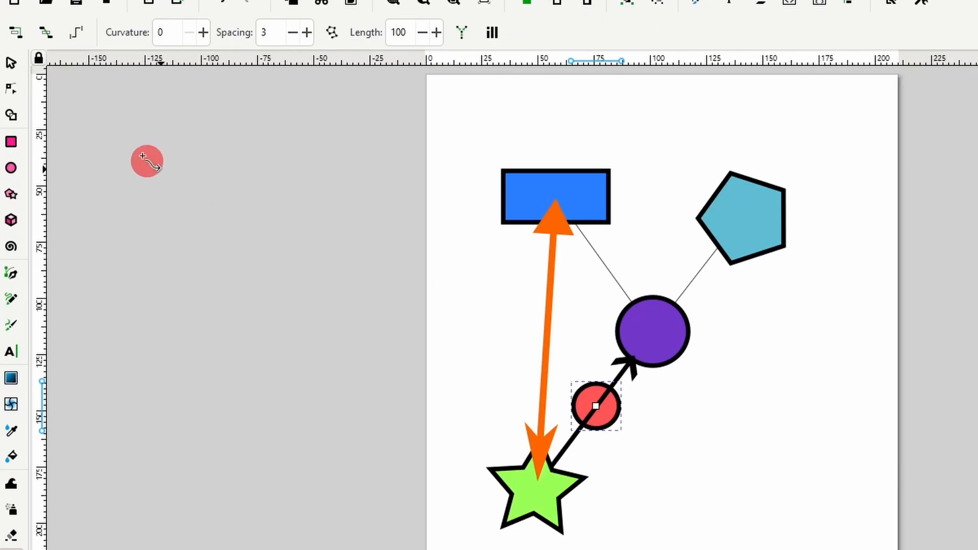
click(11, 57)
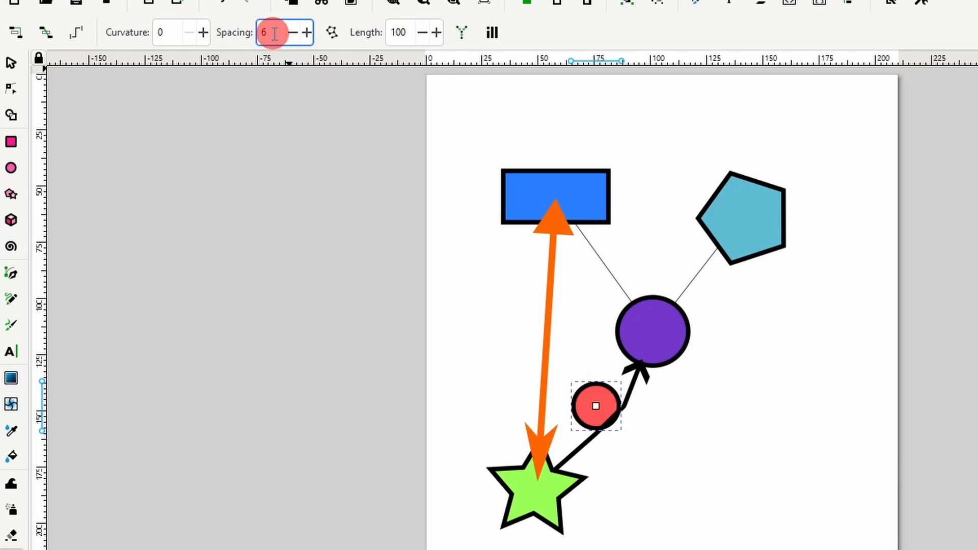
scroll(275, 33, up, 19)
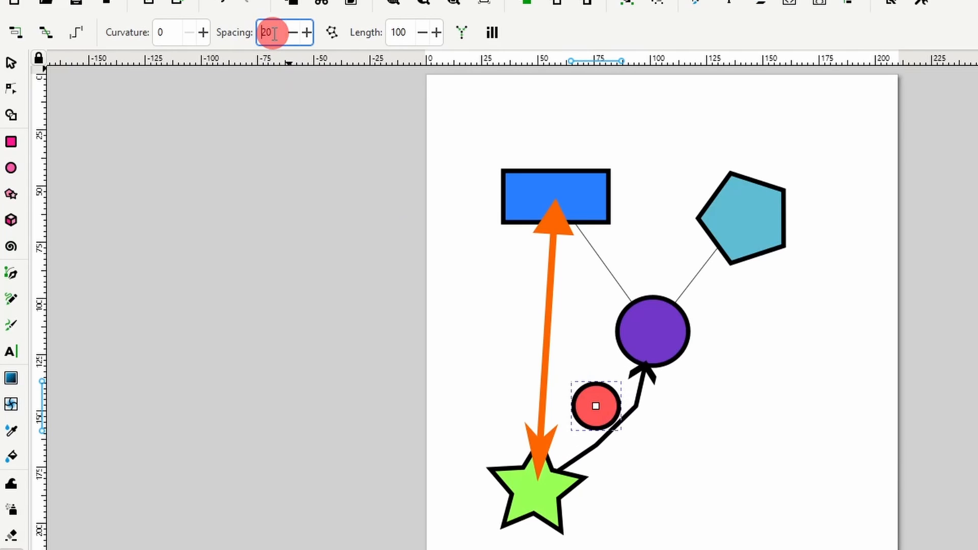
Set the curvature of the star-to-circle connector to 52, and make connectors ignore the red circle.
click(645, 386)
click(176, 33)
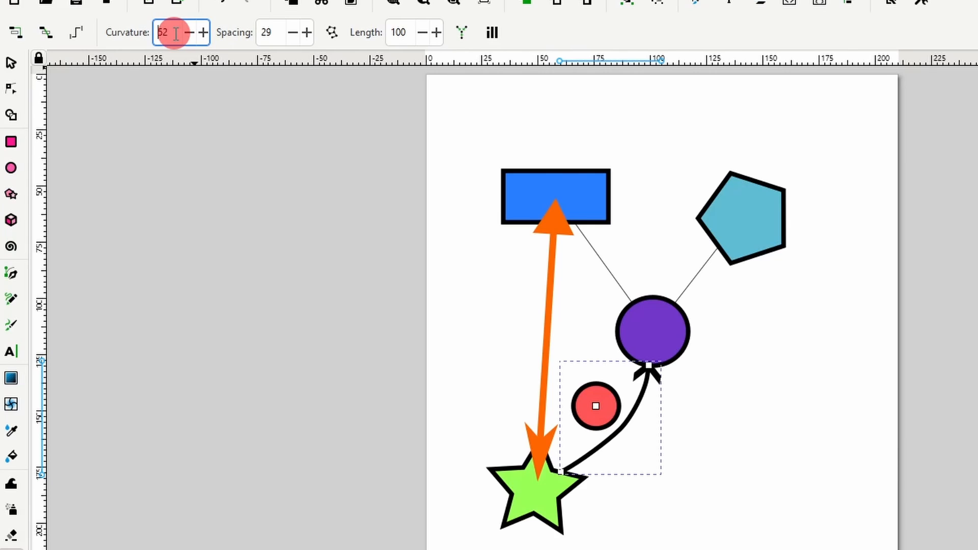
click(594, 401)
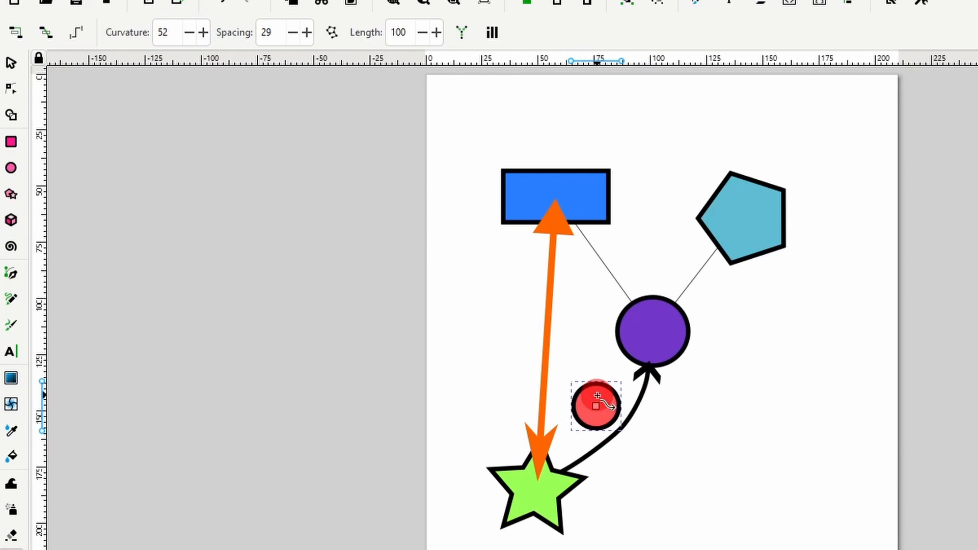
click(50, 34)
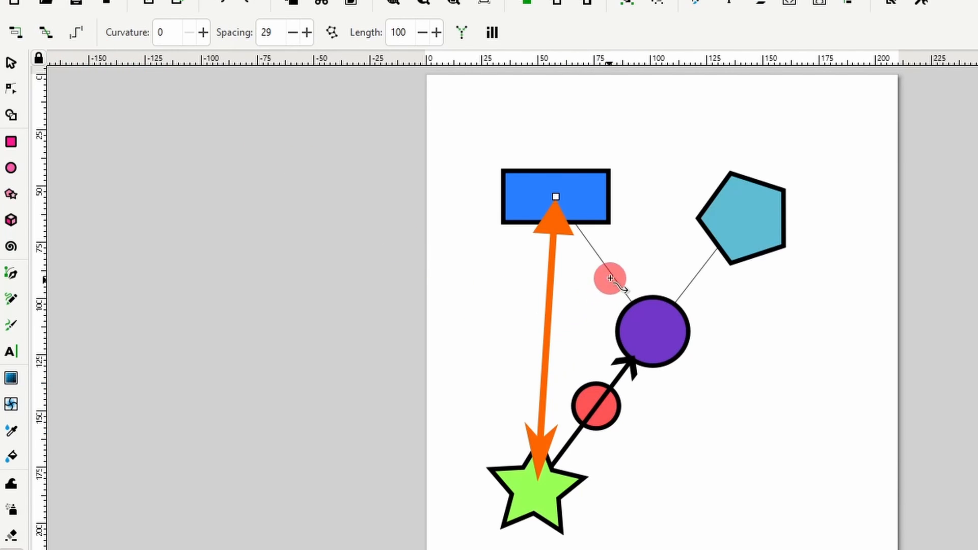
Try orthogonal routing on the rectangle-to-circle and star-to-circle connectors, and return both to straight lines.
click(611, 285)
shift+click(599, 409)
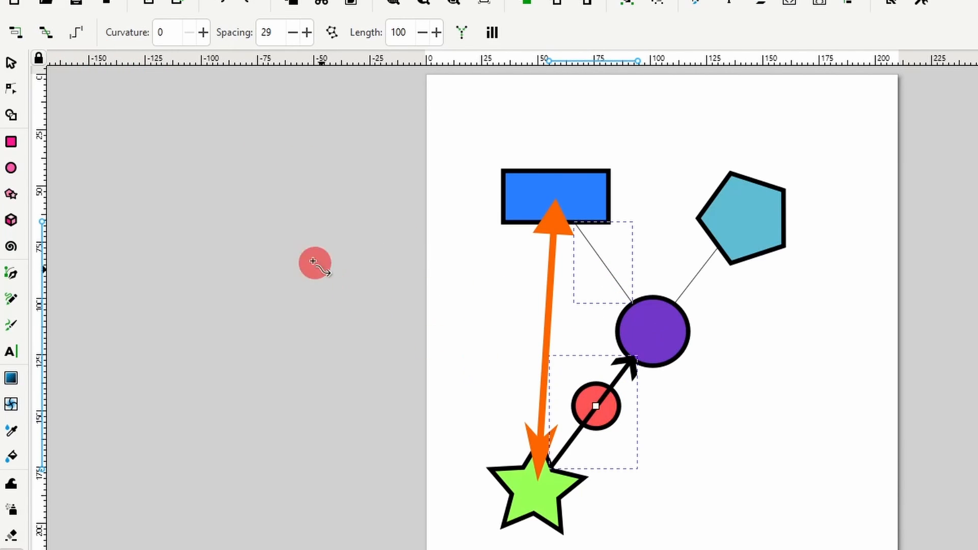
click(78, 32)
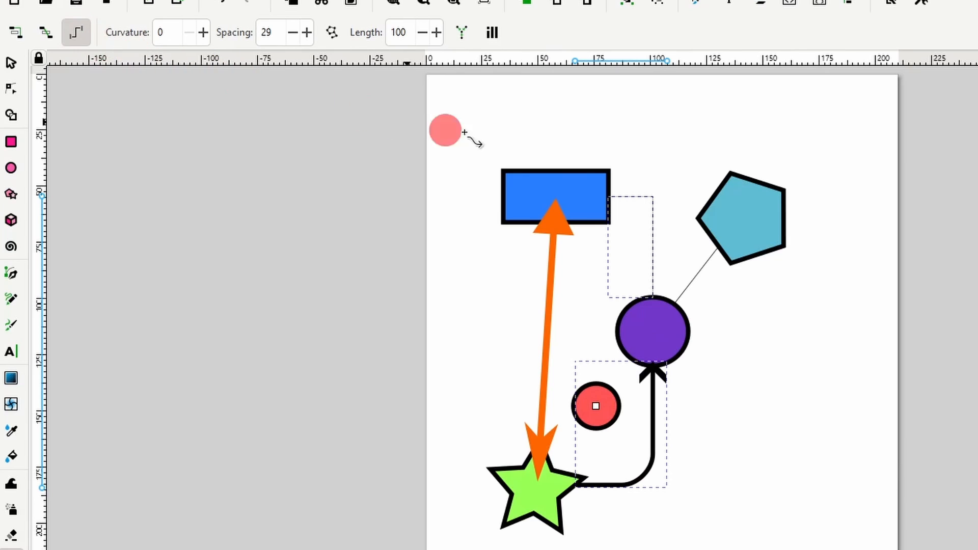
click(634, 180)
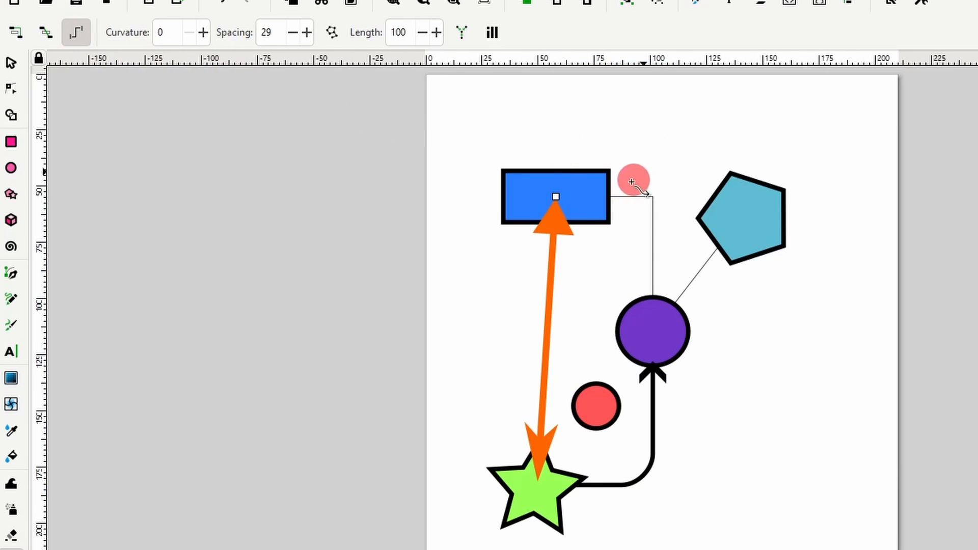
click(654, 257)
shift+click(654, 421)
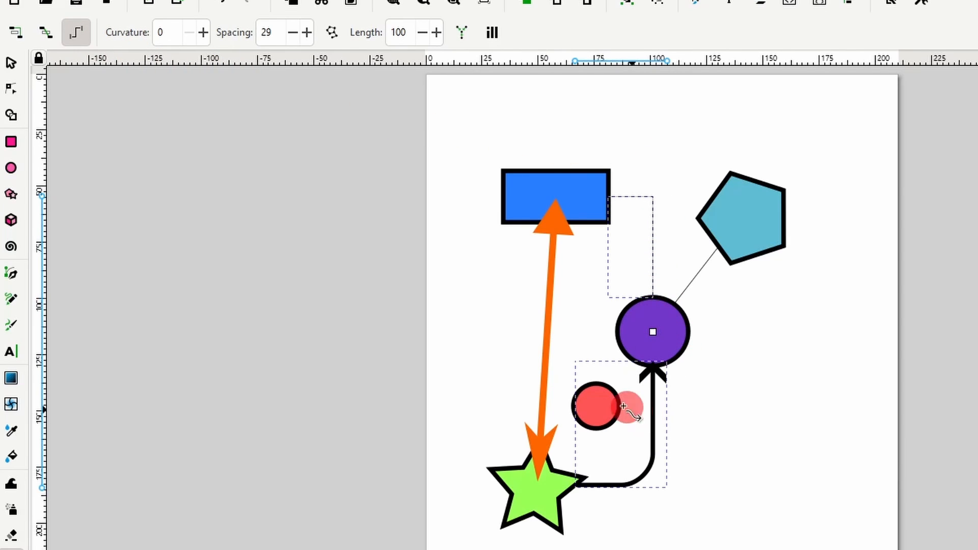
click(76, 32)
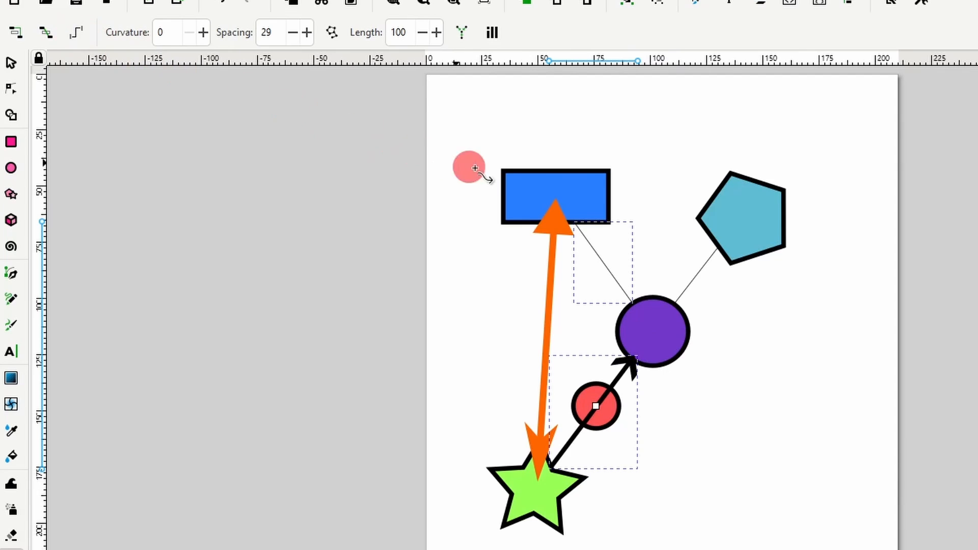
Select all shapes and connectors and try arranging the connector network with a length of 100.
drag(287, 113, 547, 396)
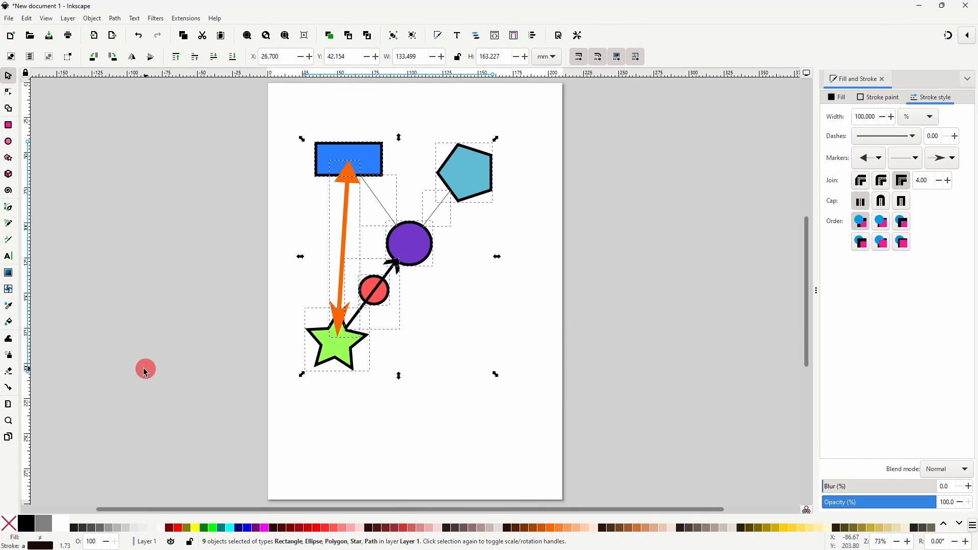
click(8, 389)
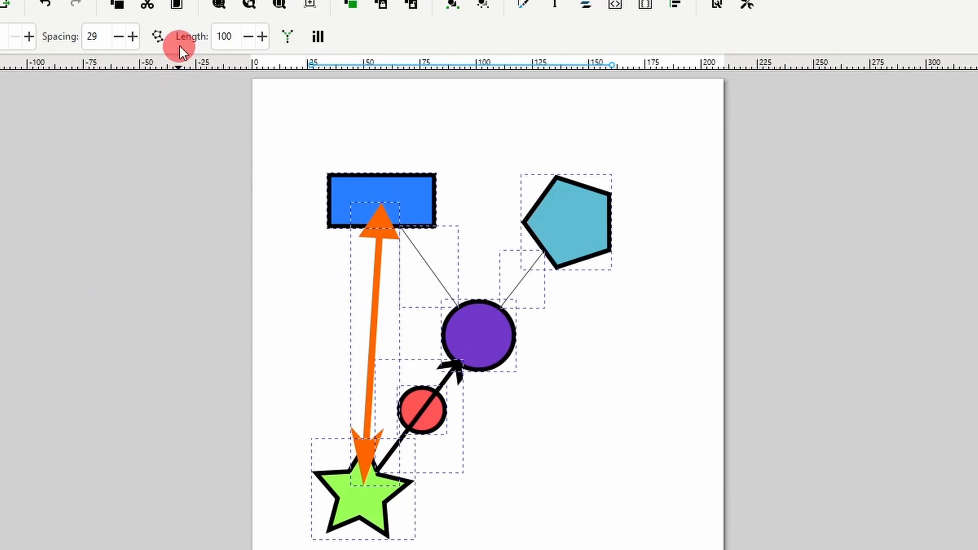
click(209, 56)
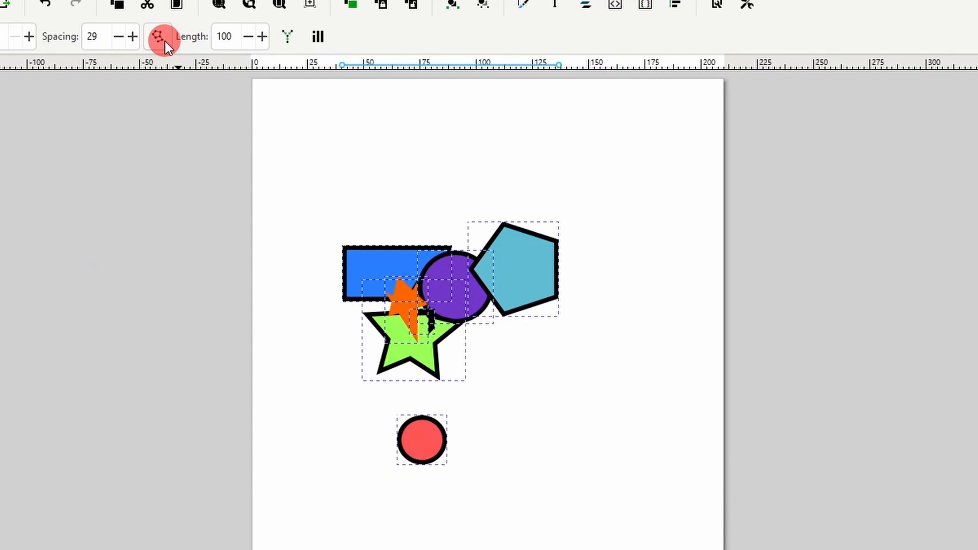
Try arranging the network with a connector length of 300, undo the arrangement, and set the length back to 100.
right_click(231, 40)
click(233, 37)
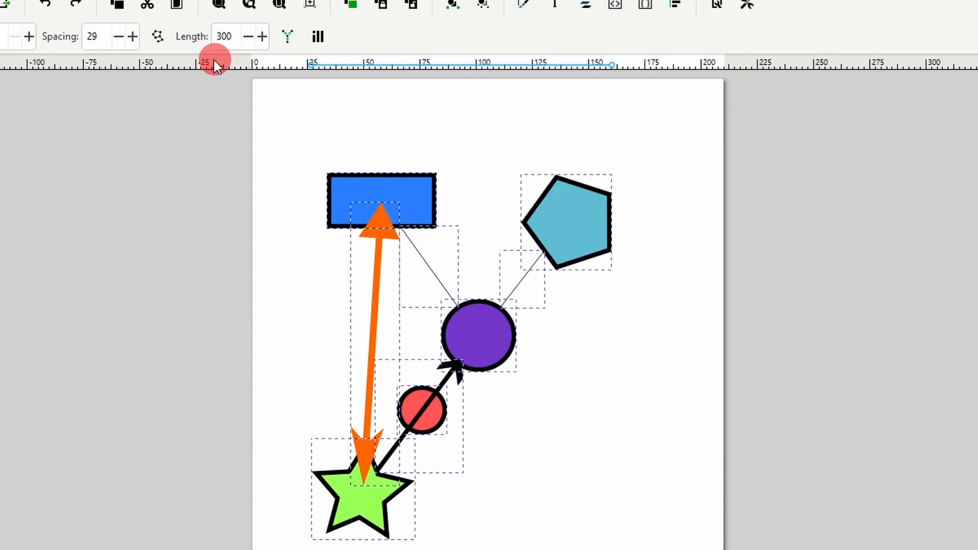
click(160, 36)
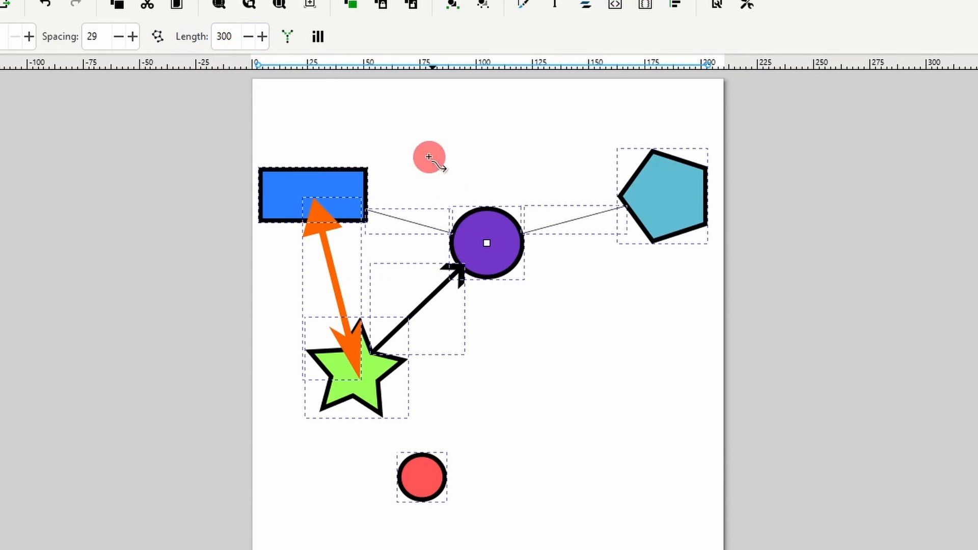
key(ctrl+z)
double_click(229, 36)
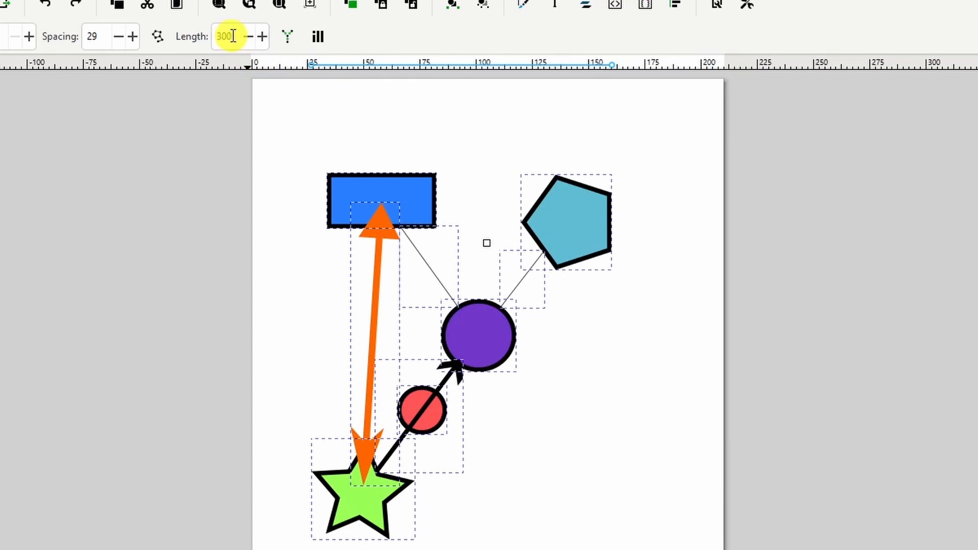
key(Return)
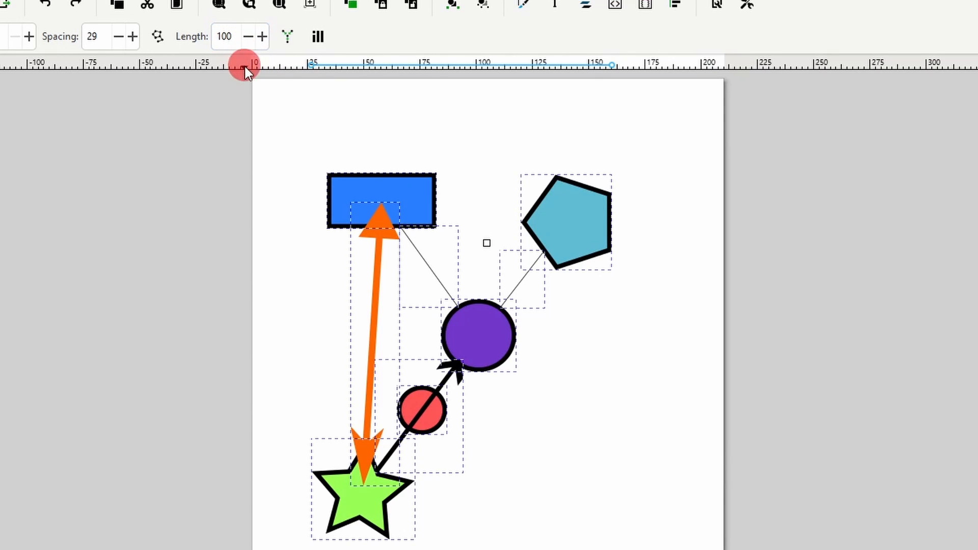
Disallow overlapping shapes for the connector network and rearrange the selected objects.
click(313, 41)
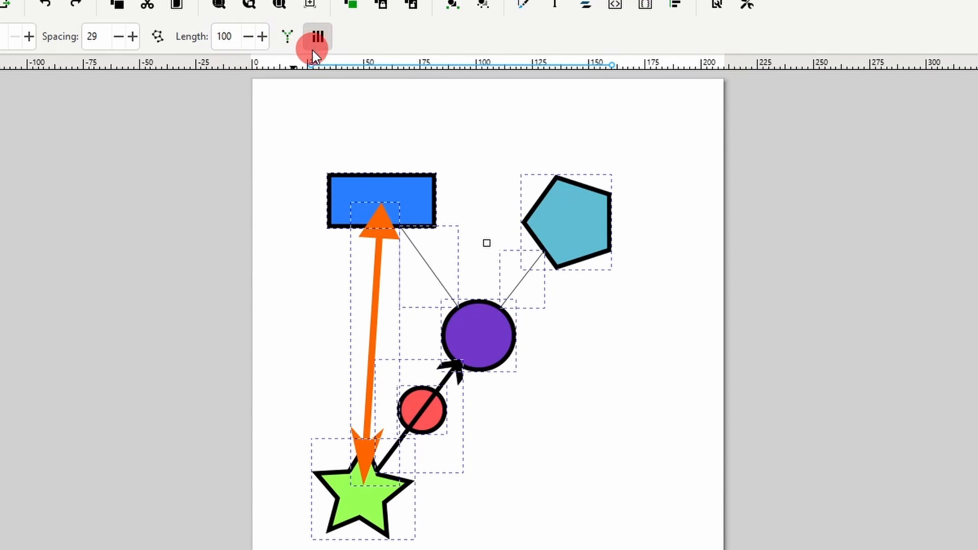
click(160, 35)
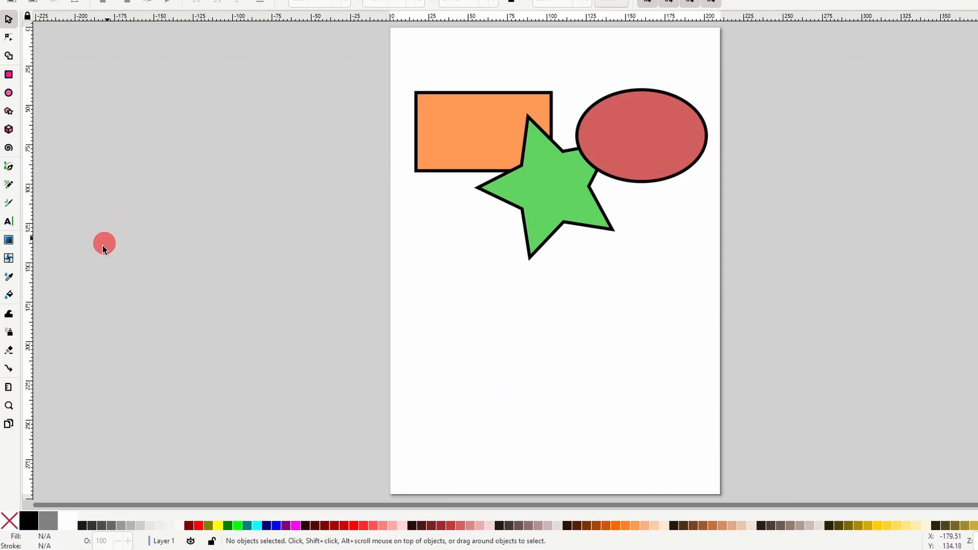
Measure a line across the rectangle, star and ellipse, reposition both its ends, and measure across the shapes again at a steeper slope.
click(14, 387)
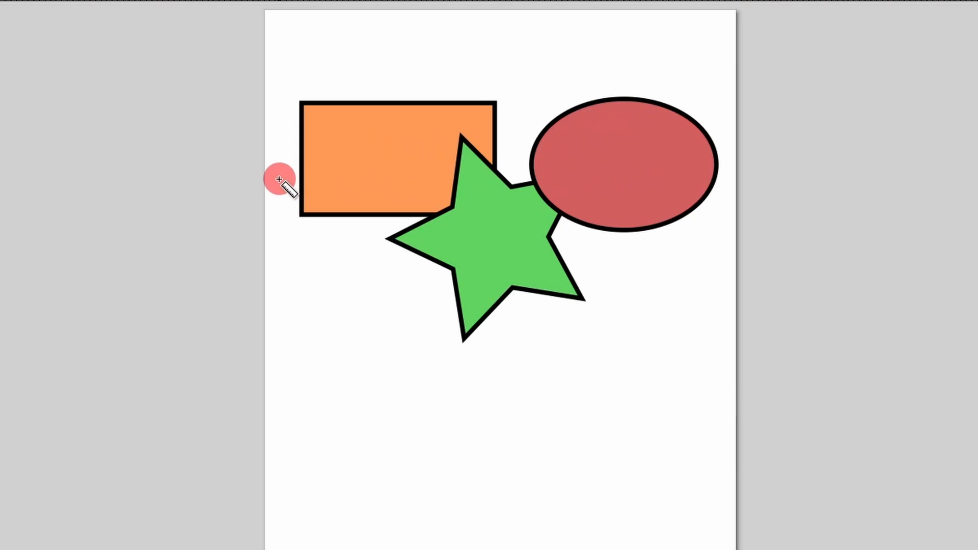
drag(278, 179, 761, 210)
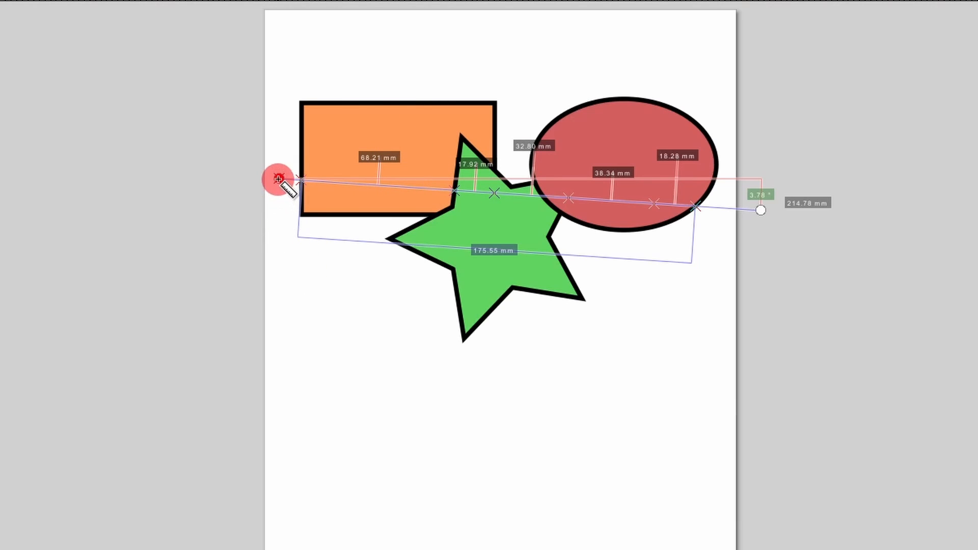
drag(279, 178, 213, 186)
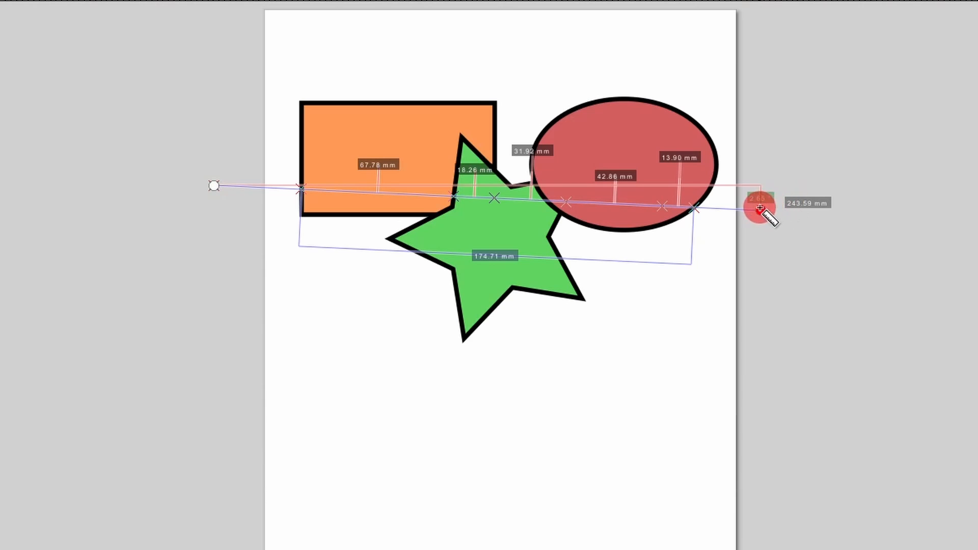
drag(760, 208, 780, 244)
drag(227, 131, 751, 237)
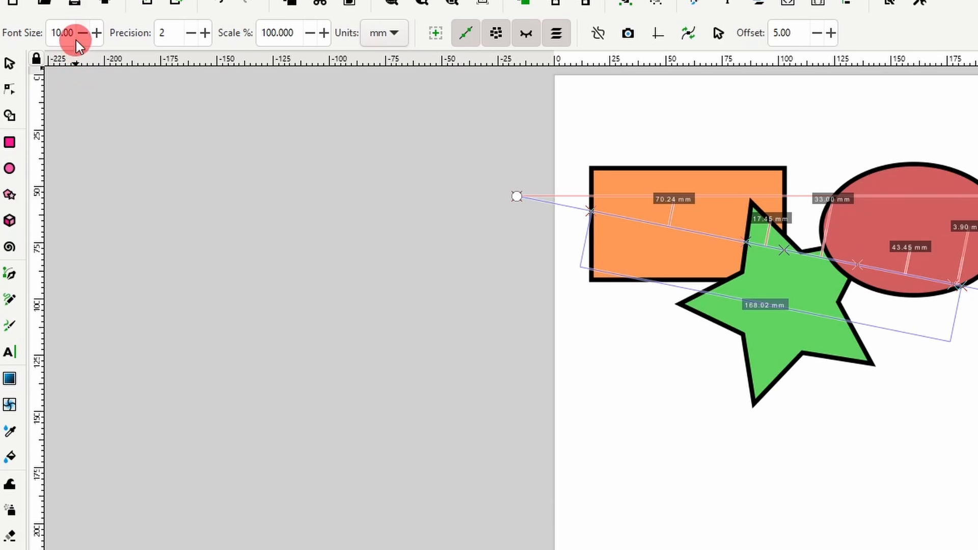
Set the measurement labels to font size 12 and precision 4, and the measurement scale to 200%.
scroll(71, 34, up, 1)
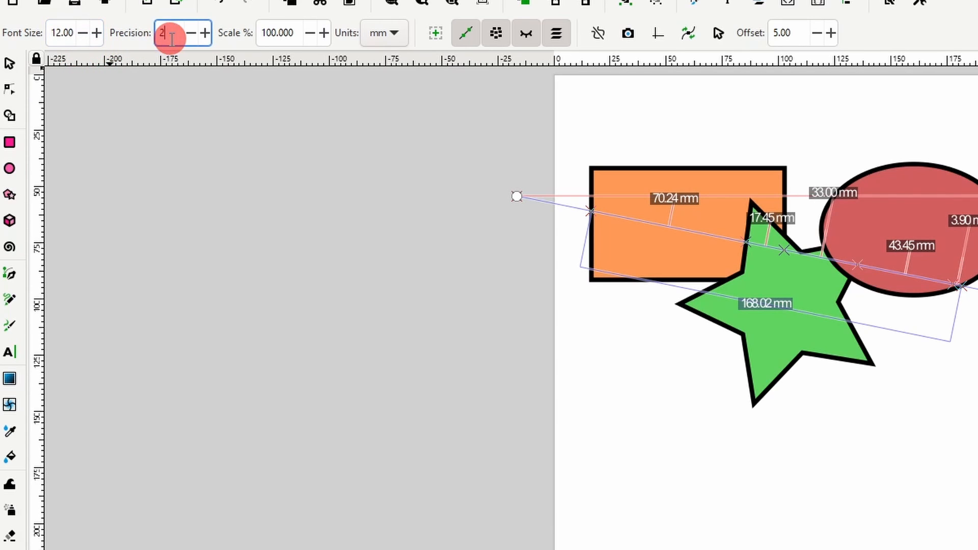
scroll(171, 39, up, 1)
scroll(172, 39, up, 1)
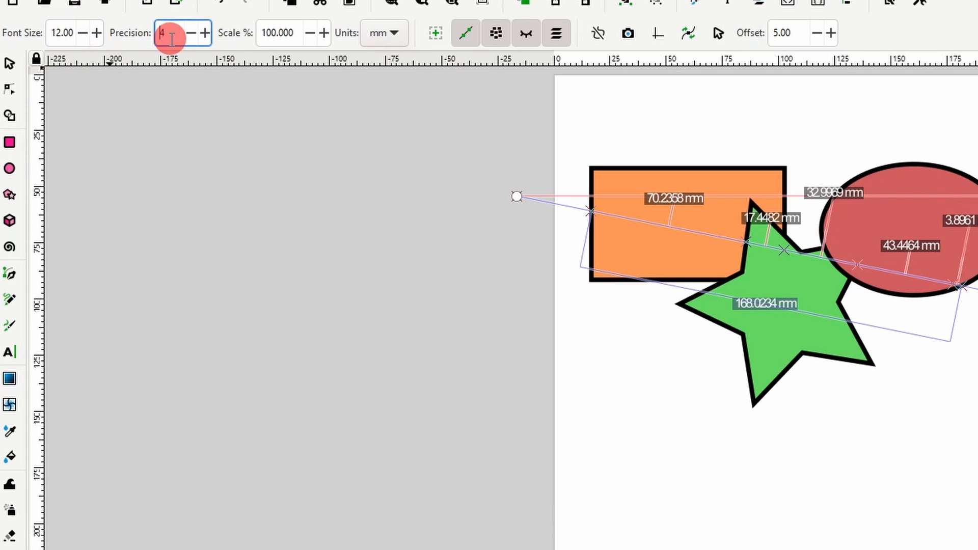
click(285, 35)
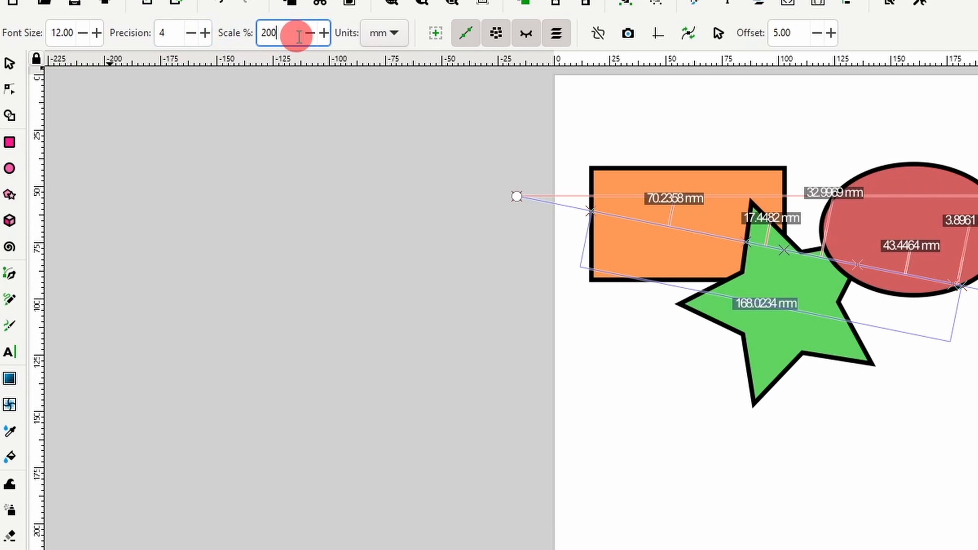
text(200)
key(Return)
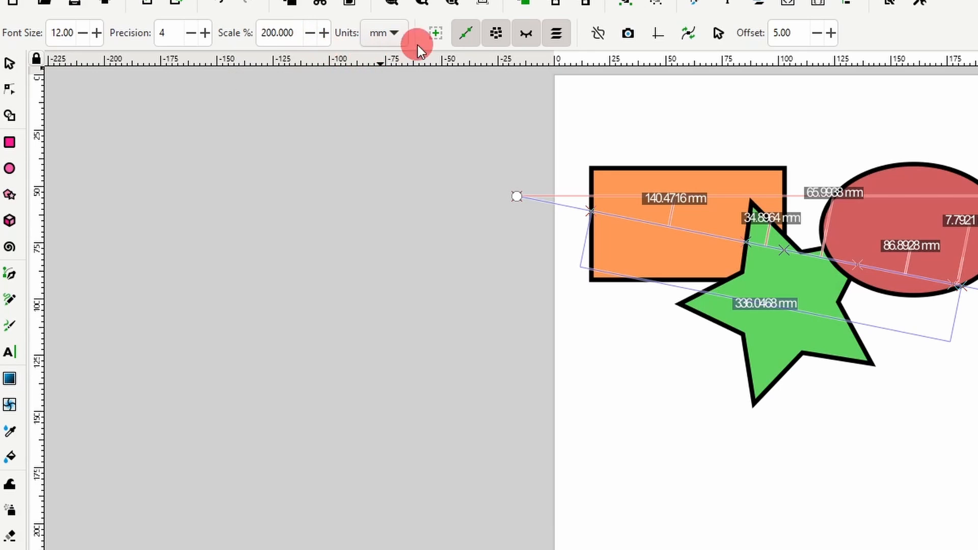
Try measuring only selected objects with the rectangle and ellipse selected, and turn that restriction off again.
click(438, 39)
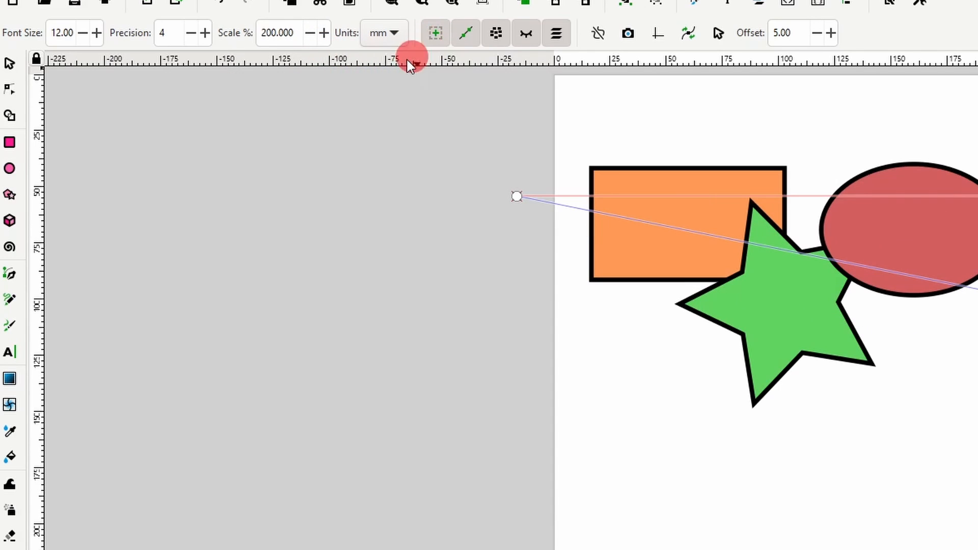
click(21, 65)
click(631, 194)
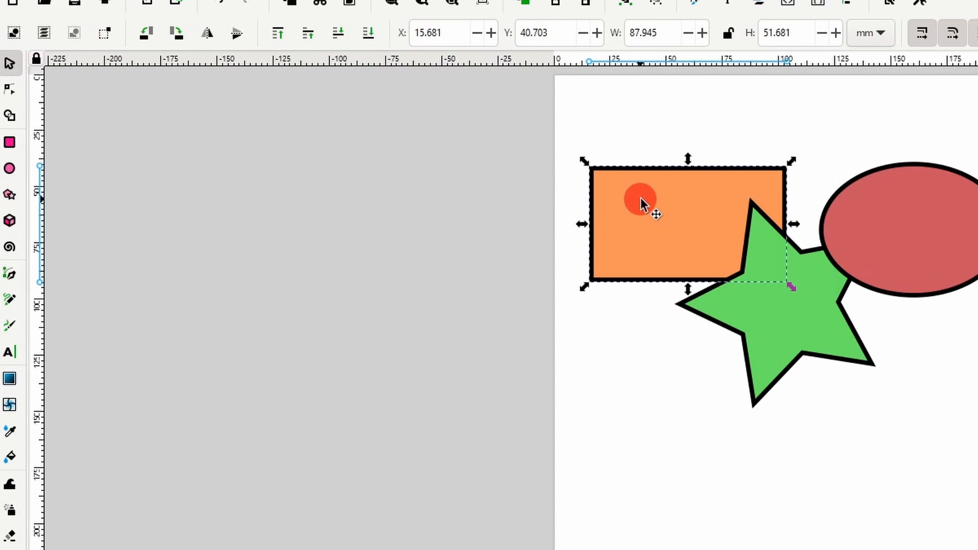
shift+click(967, 237)
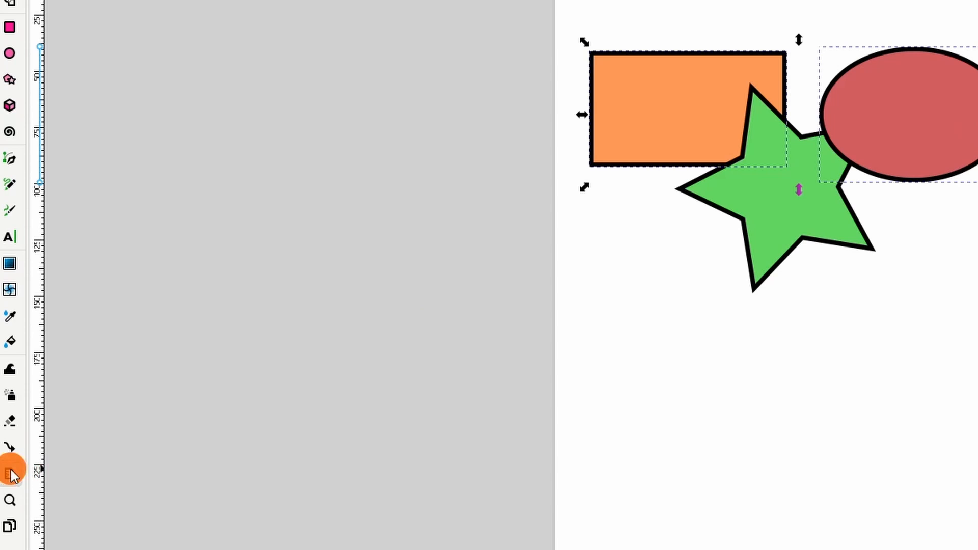
click(11, 475)
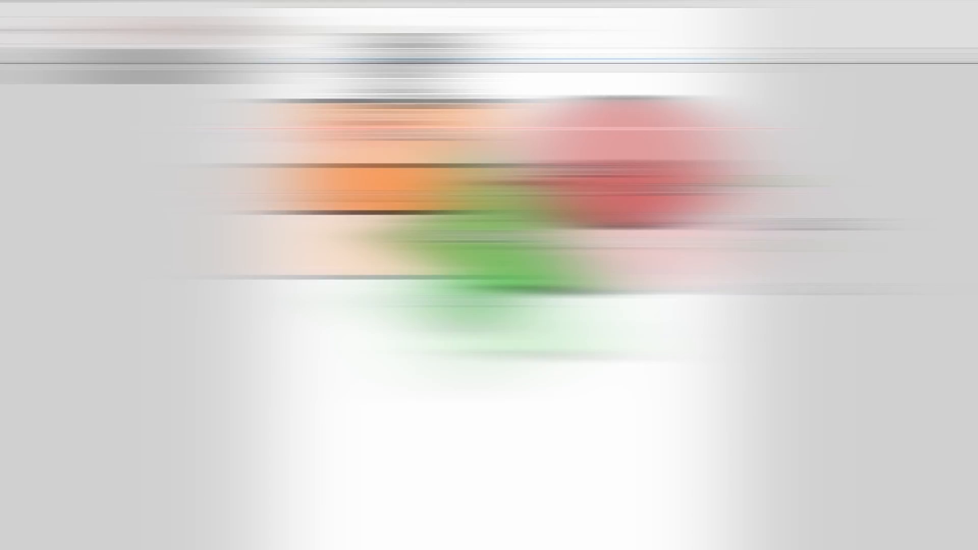
click(150, 34)
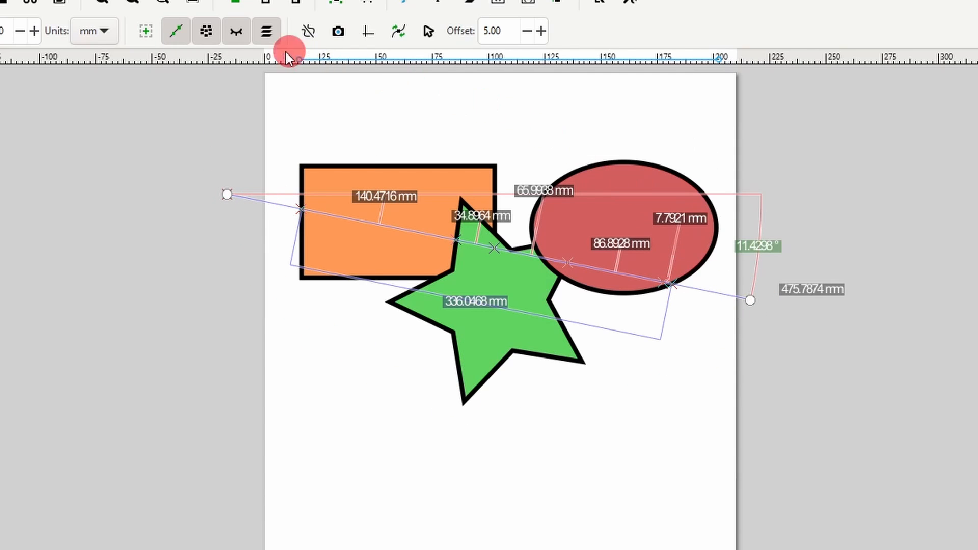
Try including the first and last segments and hiding the measures between items, and restore both options.
click(183, 33)
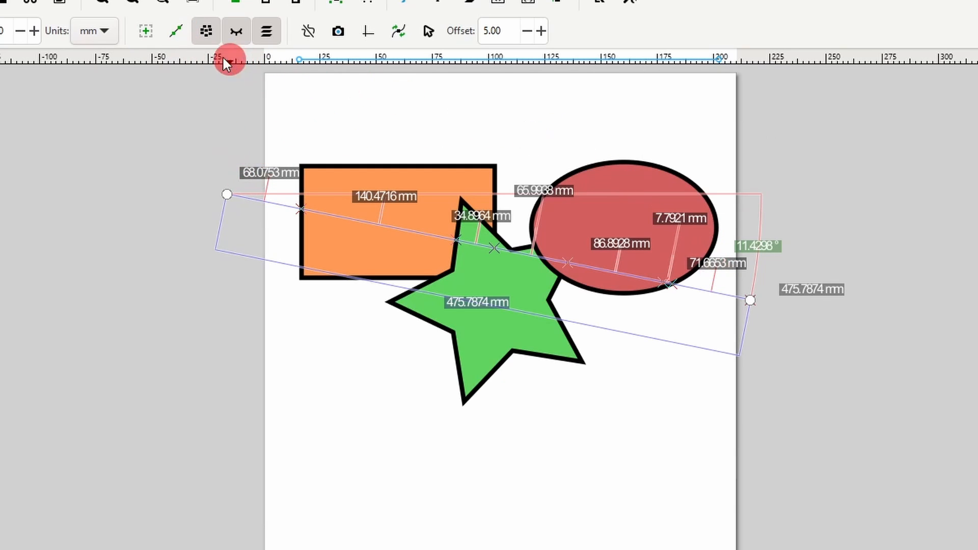
click(181, 35)
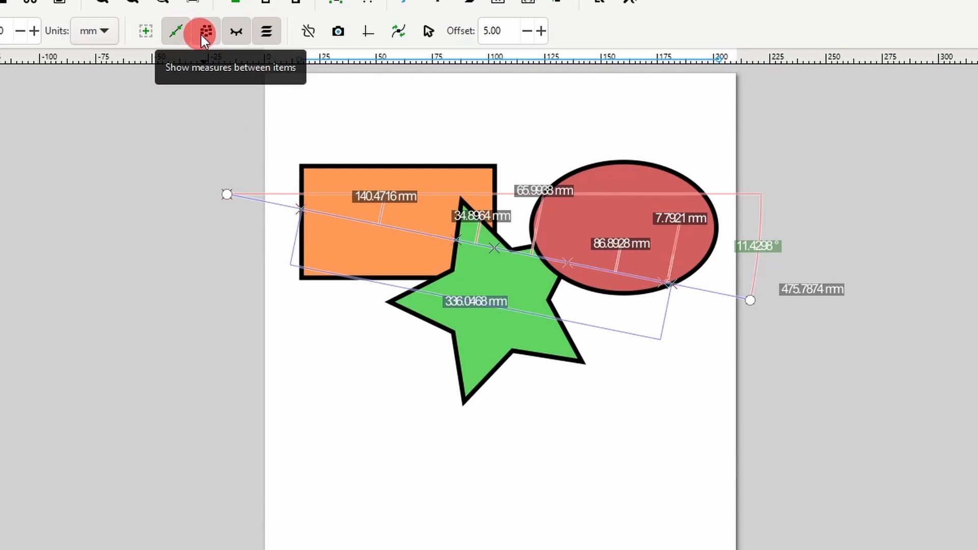
click(202, 34)
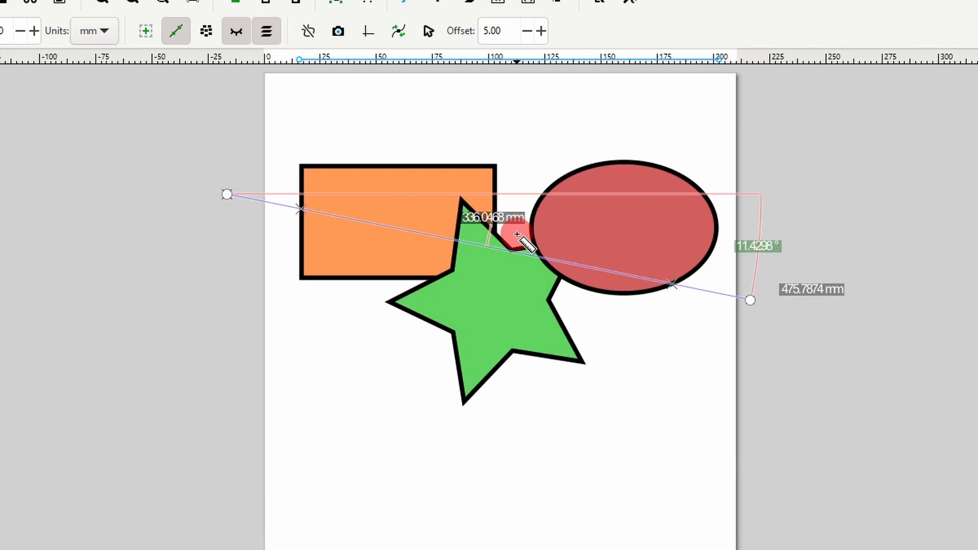
click(206, 31)
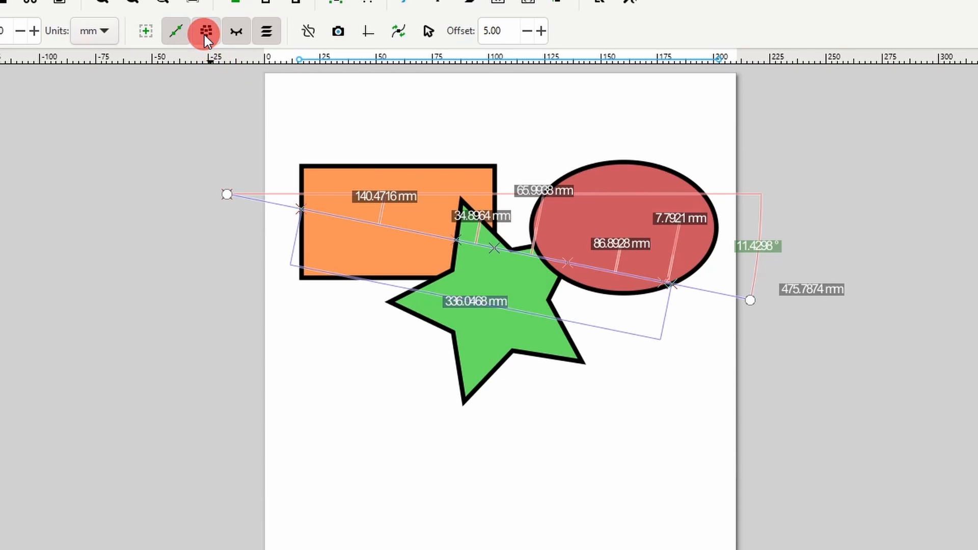
Try toggling hidden intersections, and reverse the measurement direction and back.
click(236, 32)
click(236, 38)
click(235, 35)
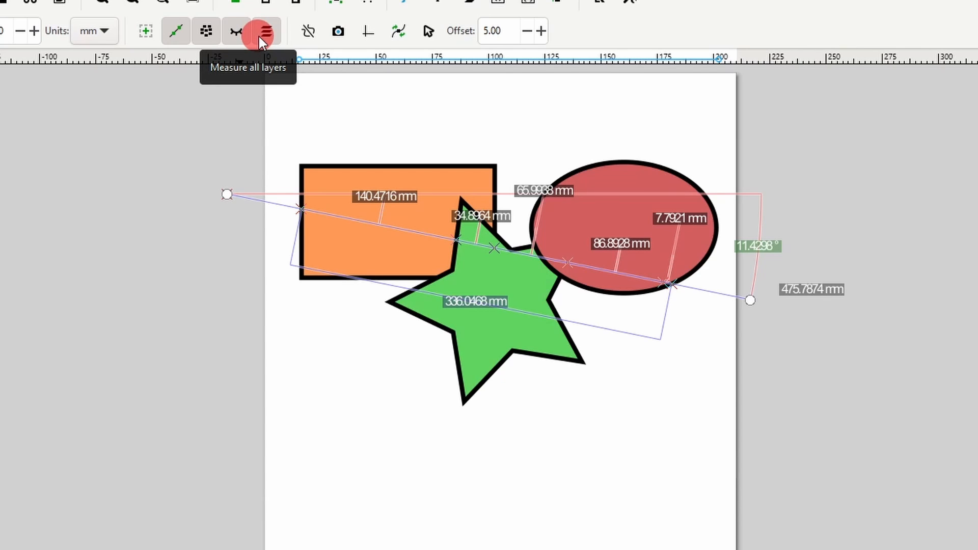
click(307, 34)
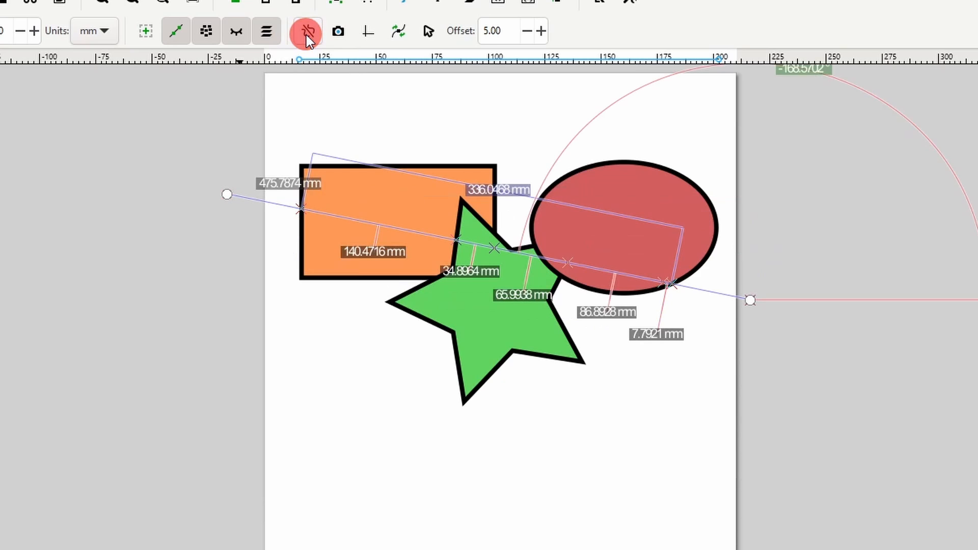
click(307, 34)
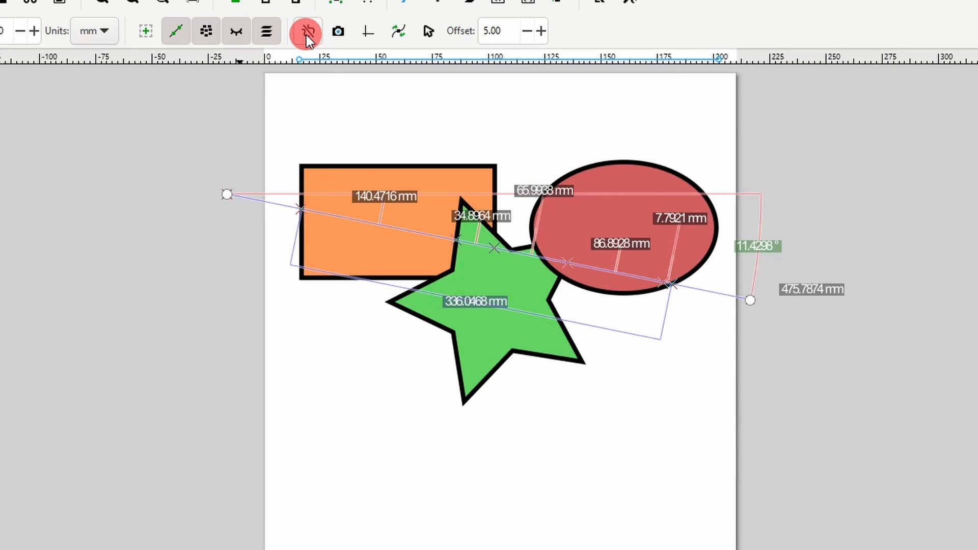
Keep the current measurement as a phantom, and create guides from a new measurement line across the three shapes.
click(338, 32)
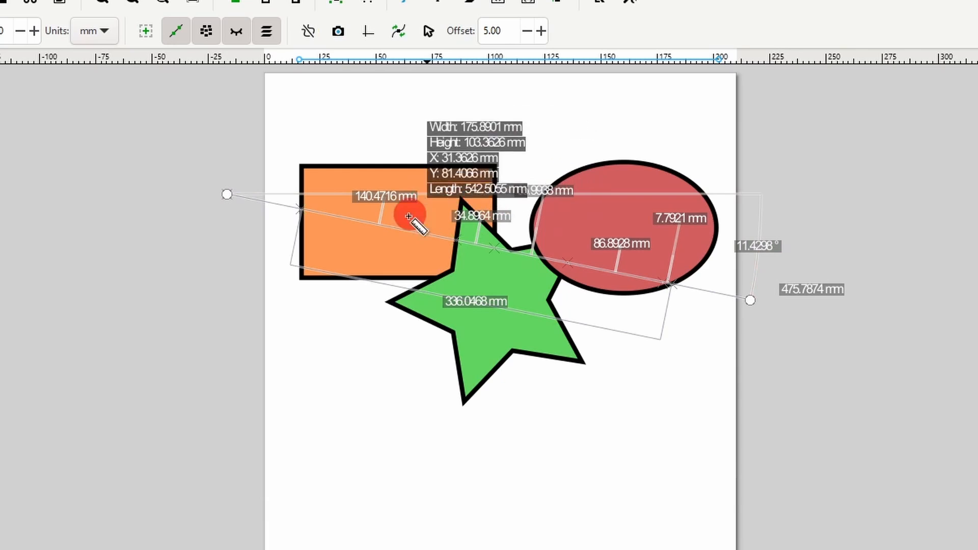
drag(279, 351, 760, 382)
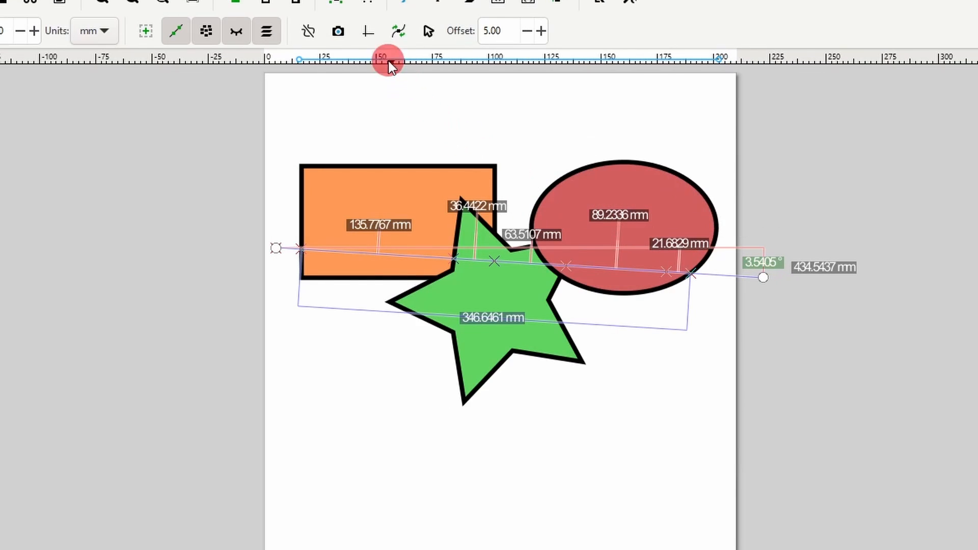
click(372, 42)
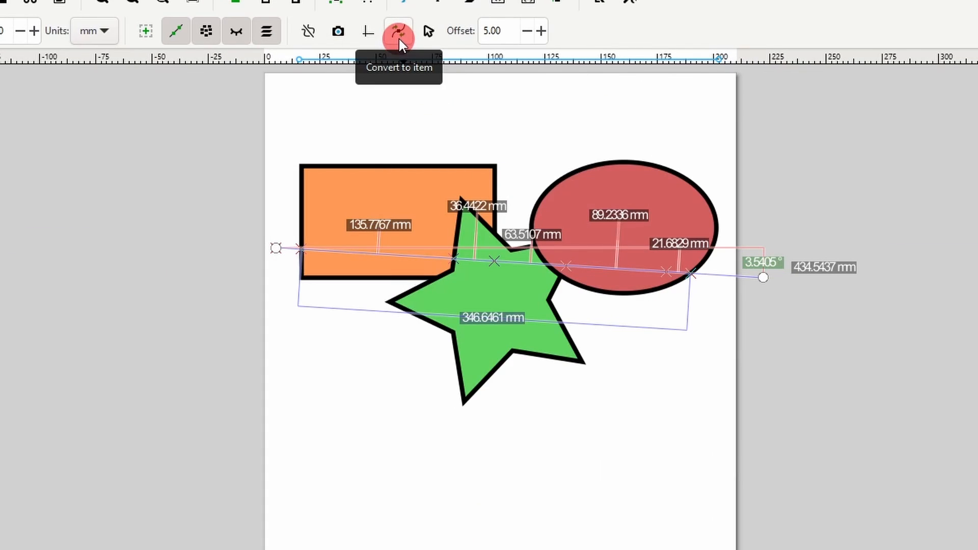
Convert the measurement to an item and move it below the shapes.
click(399, 39)
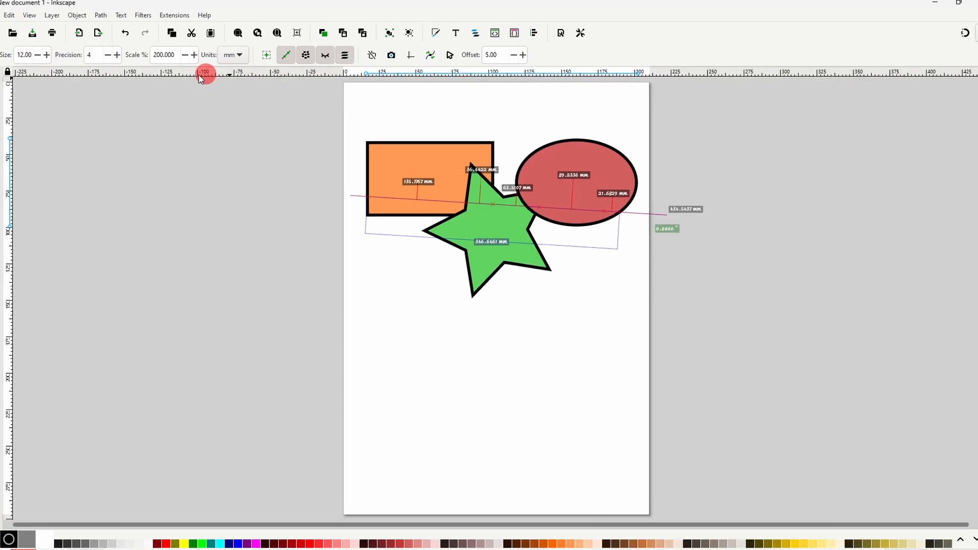
click(8, 76)
drag(436, 192, 439, 344)
Inside the converted measurement group, give the long diagonal line an orange #FF6600 stroke 4 mm wide.
double_click(441, 345)
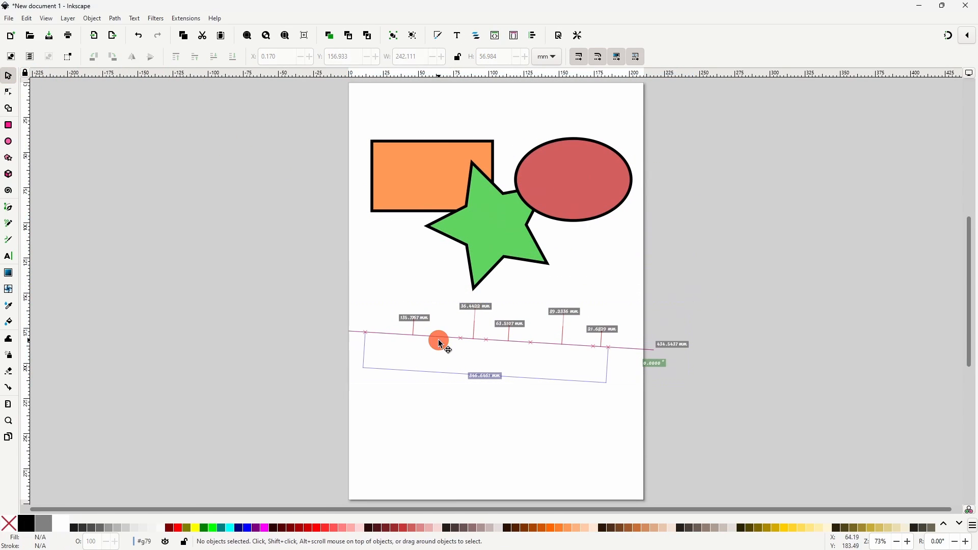
click(446, 340)
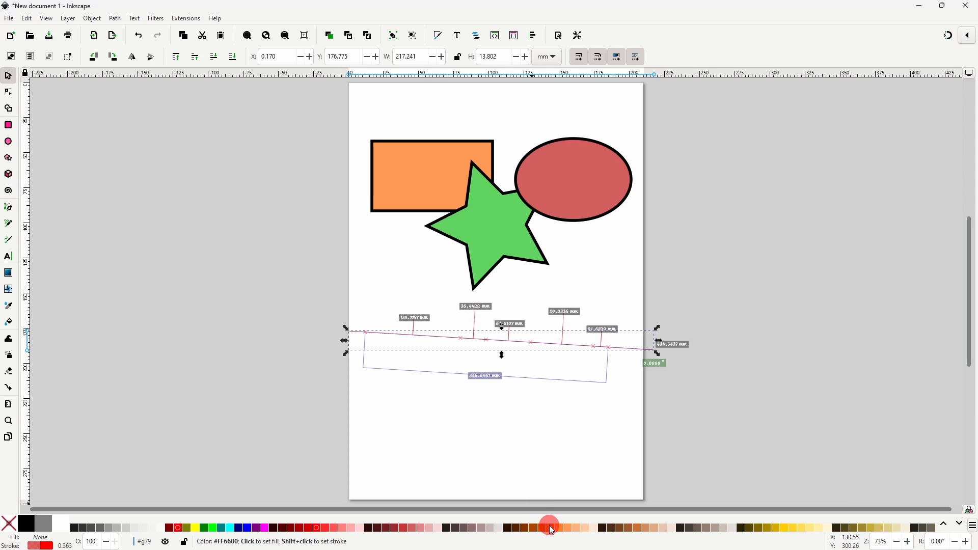
right_click(69, 547)
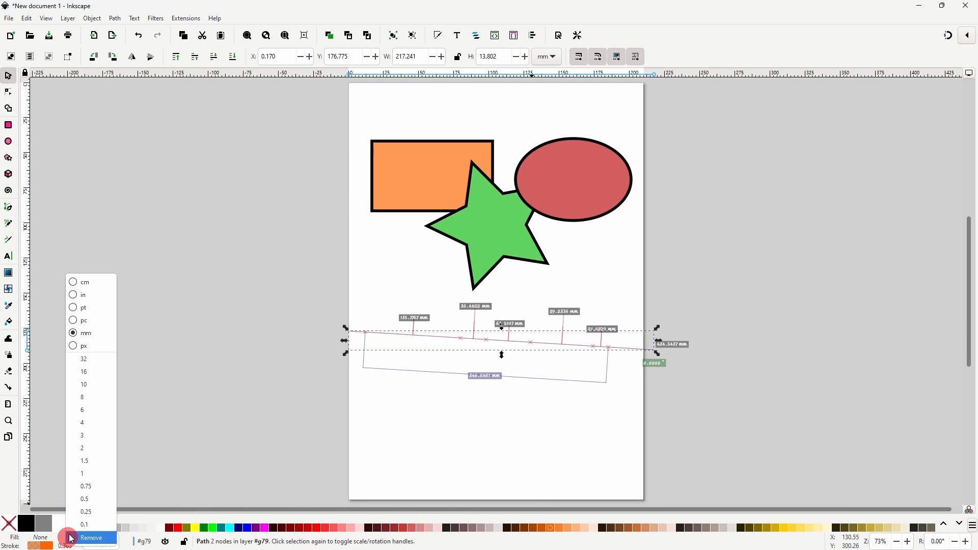
click(87, 422)
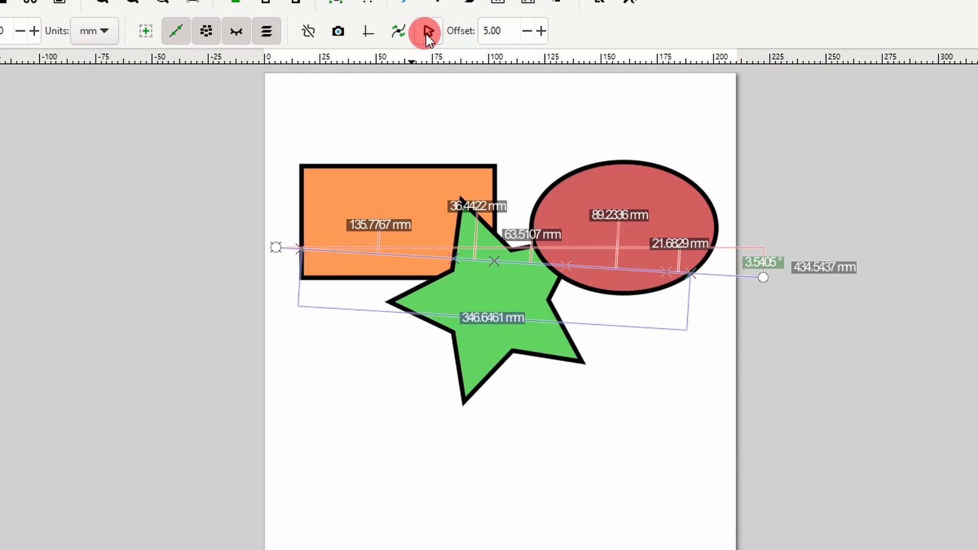
Mark the current measurement as a dimension, and mark another across the lower part of the star with an offset of 20.
click(426, 34)
click(538, 239)
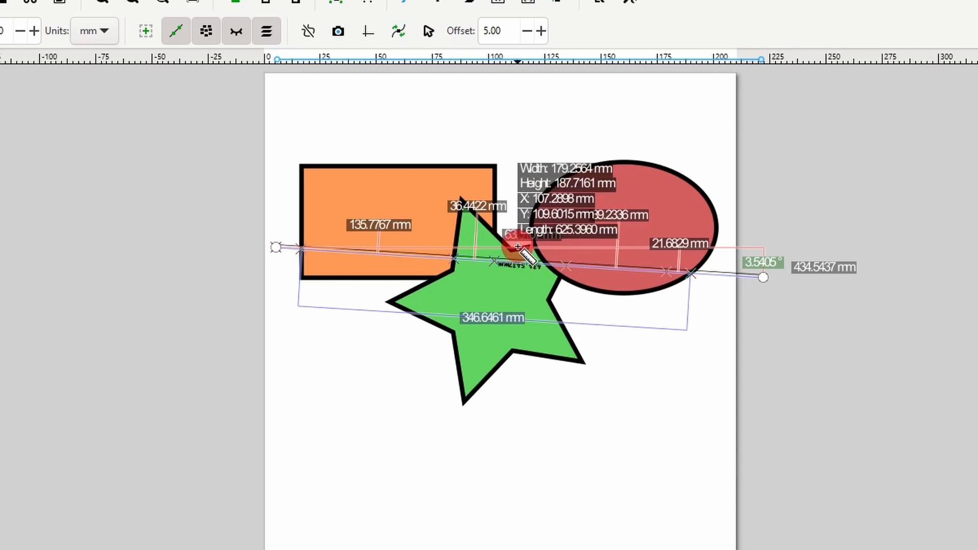
scroll(505, 262, up, 3)
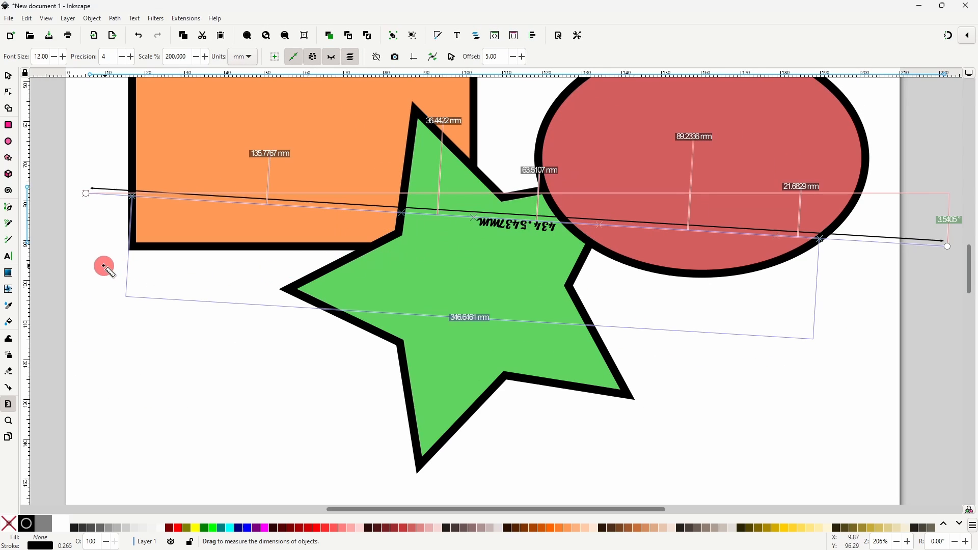
drag(105, 269, 845, 302)
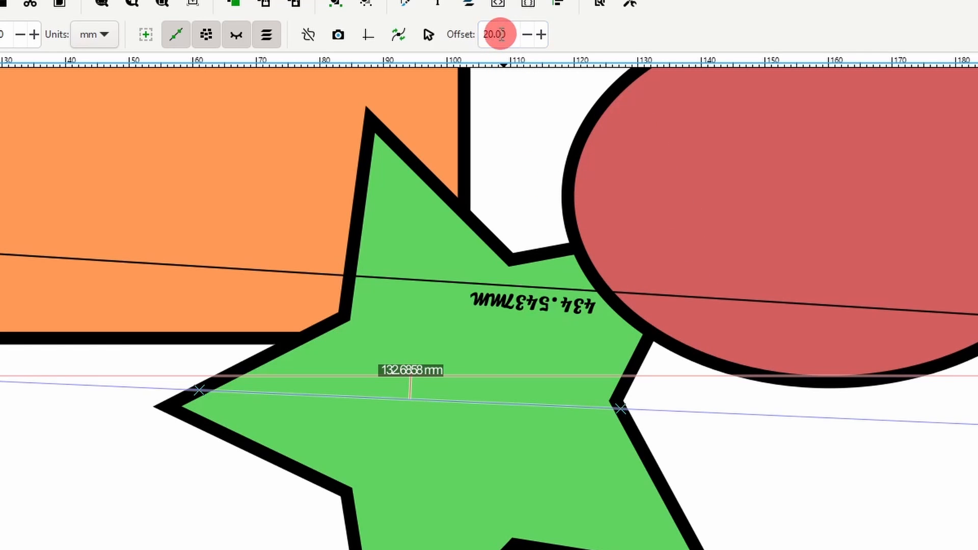
click(433, 35)
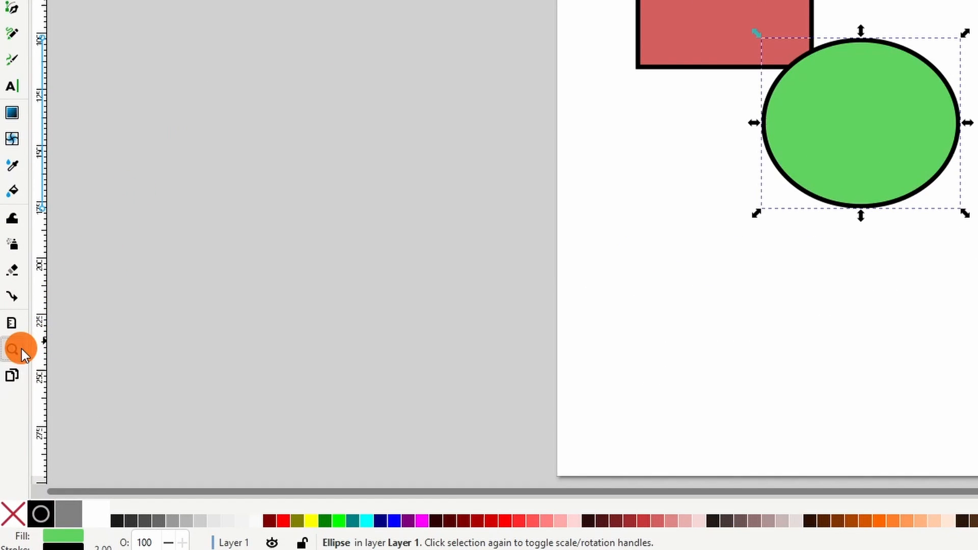
Activate the Zoom tool and magnify the drawing in several increments around the rectangle and the green ellipse.
click(12, 350)
click(456, 202)
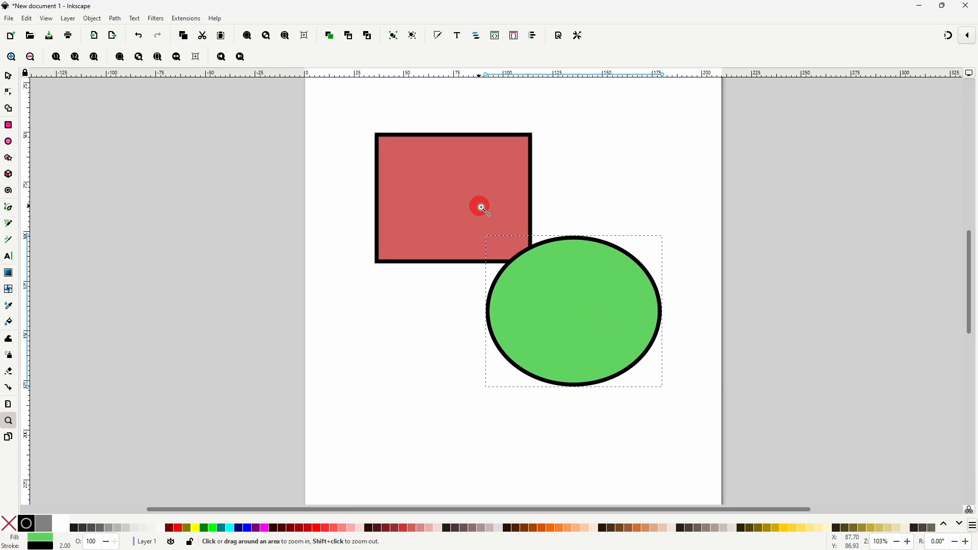
click(508, 227)
click(628, 334)
click(651, 322)
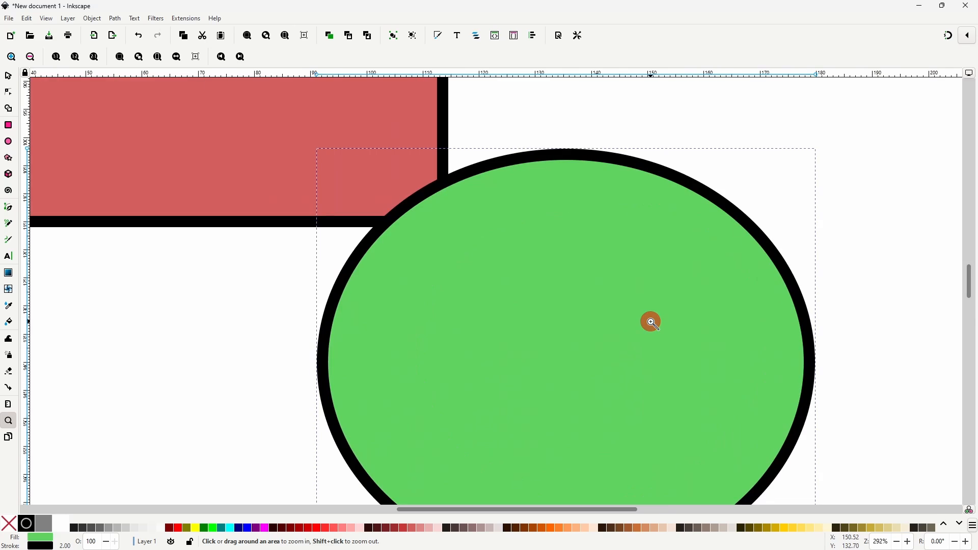
Zoom out with the Zoom tool in several increments until the whole page fits, and bring the page toward the centre.
shift+click(473, 206)
shift+click(431, 217)
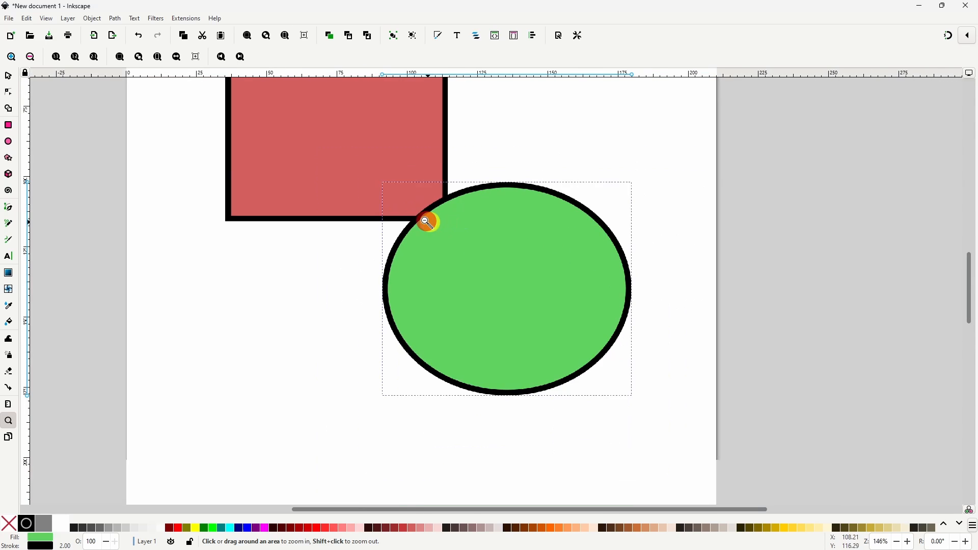
shift+click(339, 157)
shift+click(291, 153)
shift+click(269, 142)
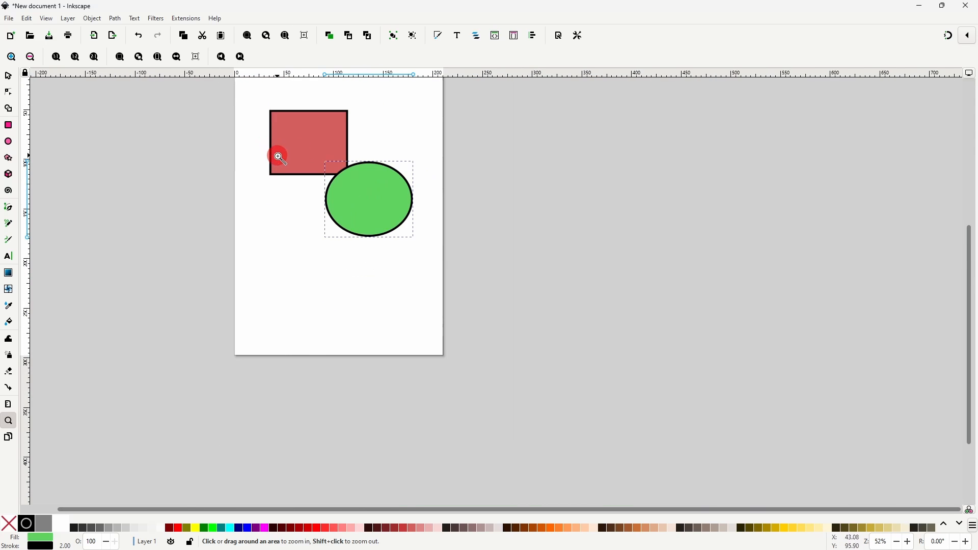
drag(277, 155, 380, 230)
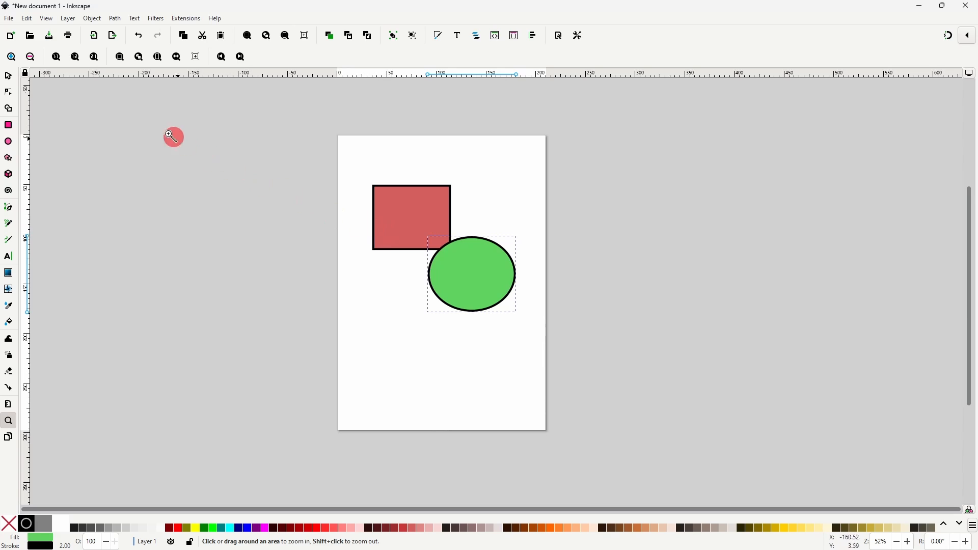
Magnify the view by three fixed increments and reduce it by three using the zoom-in and zoom-out commands.
click(12, 57)
click(13, 57)
click(12, 57)
click(30, 58)
click(30, 58)
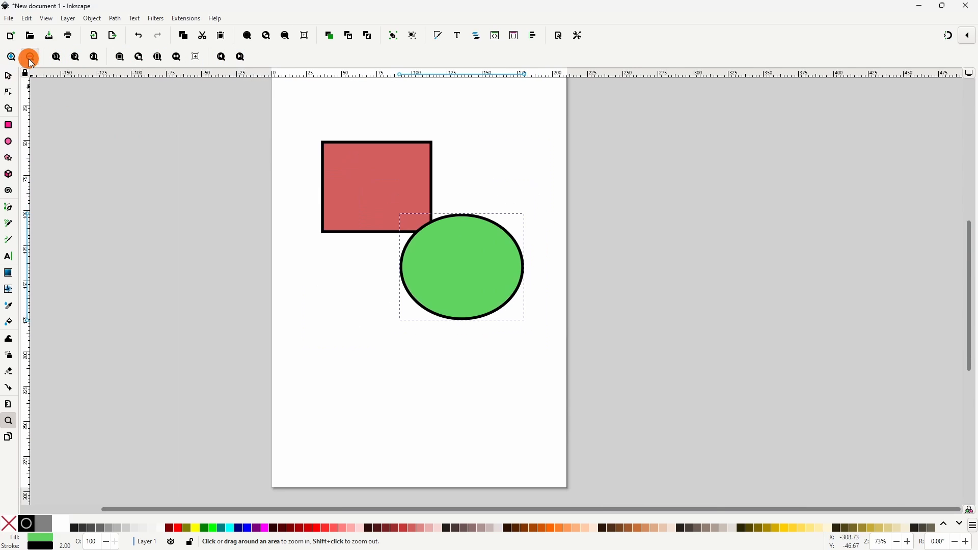
click(30, 57)
Show the drawing at the preset zoom ratios 1:1, 1:2 and 2:1.
click(56, 58)
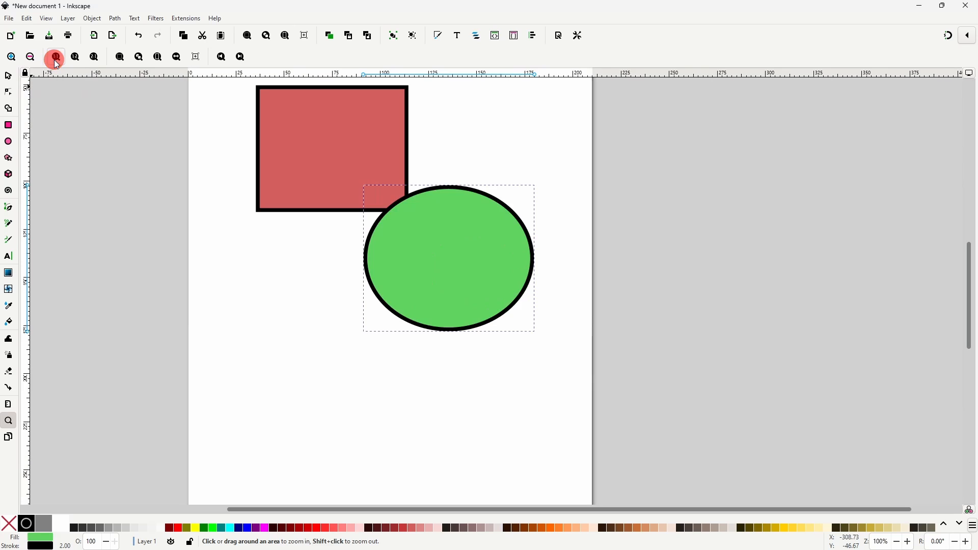
click(75, 57)
click(94, 57)
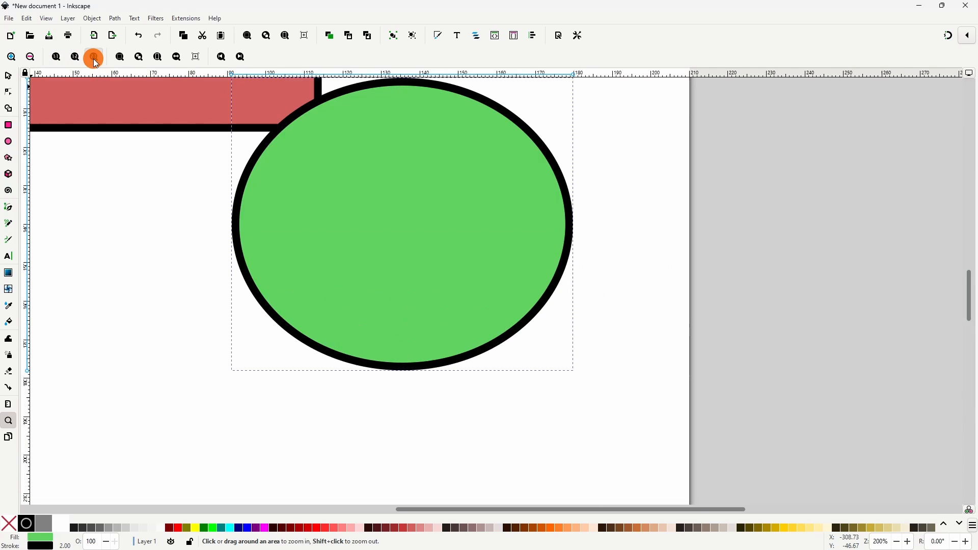
Fit the view to the selected ellipse, the whole drawing, the page and the page width, one after another.
click(120, 58)
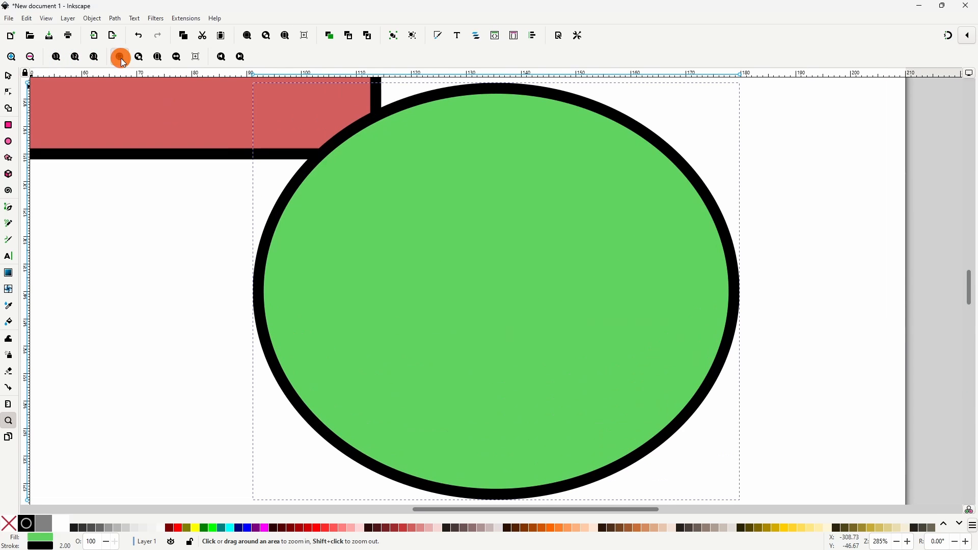
click(138, 58)
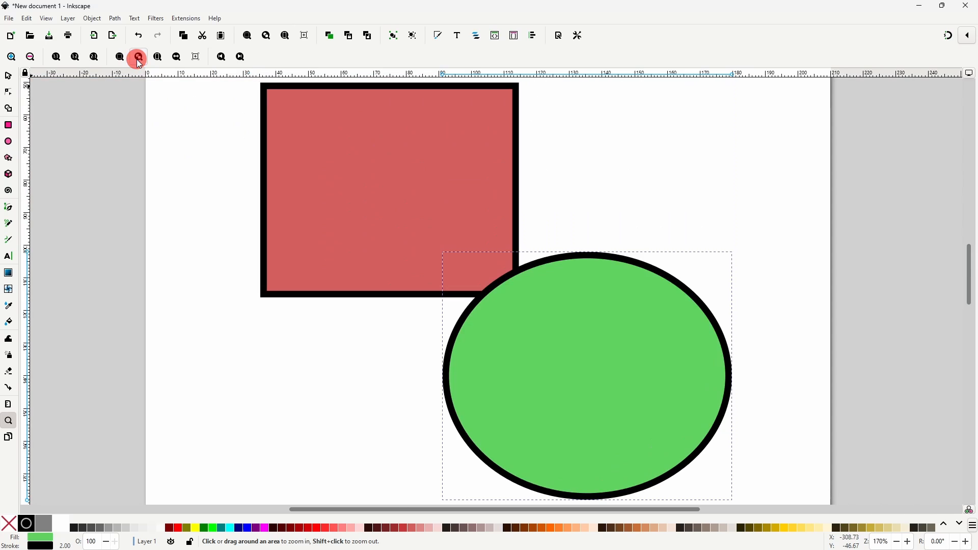
click(158, 59)
click(175, 57)
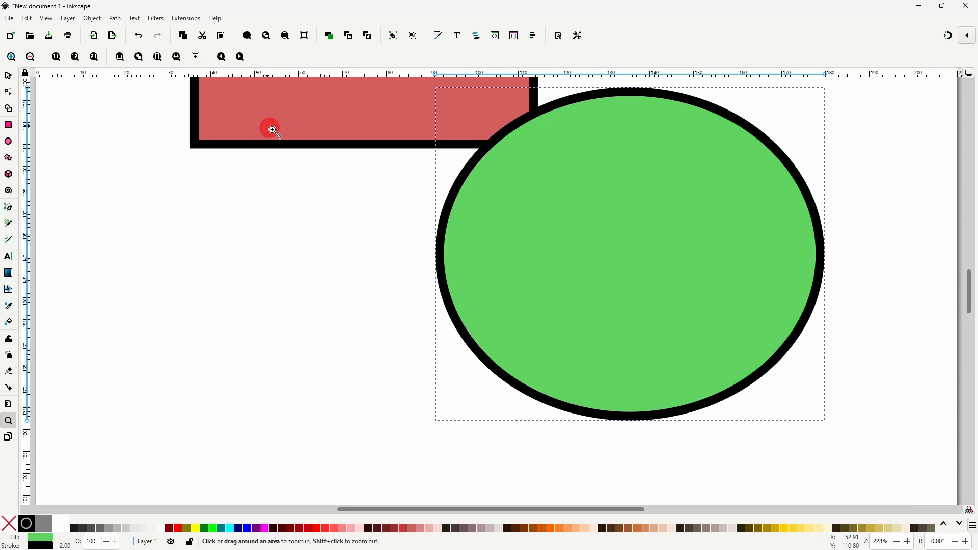
Zoom out with the page off-centre, center the page in the view and try the previous-zoom command.
scroll(317, 166, down, 3)
drag(310, 179, 488, 212)
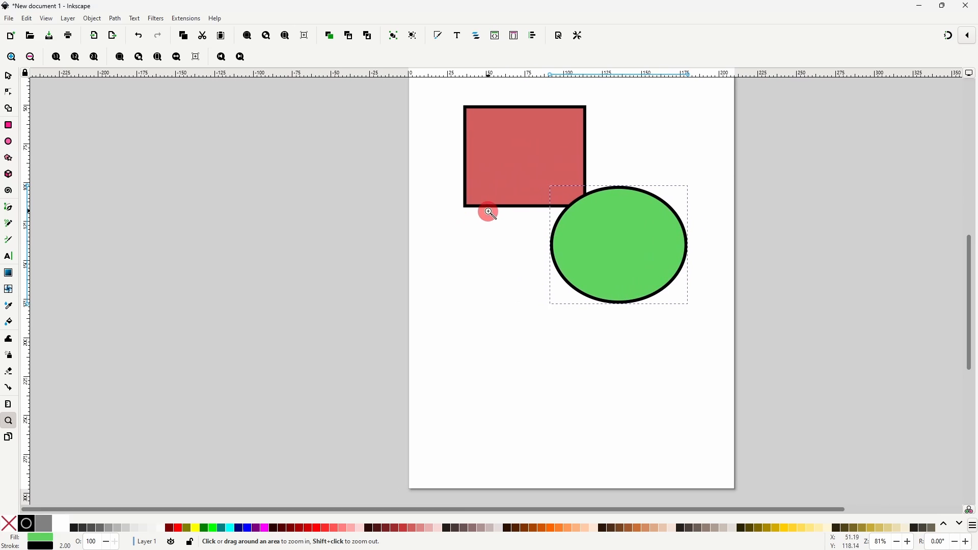
click(198, 61)
click(225, 58)
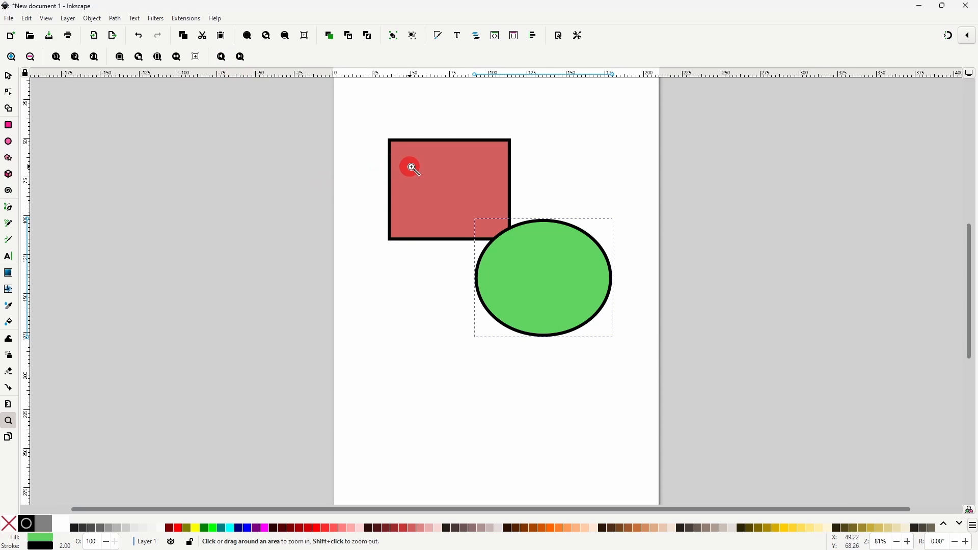
drag(487, 237, 584, 307)
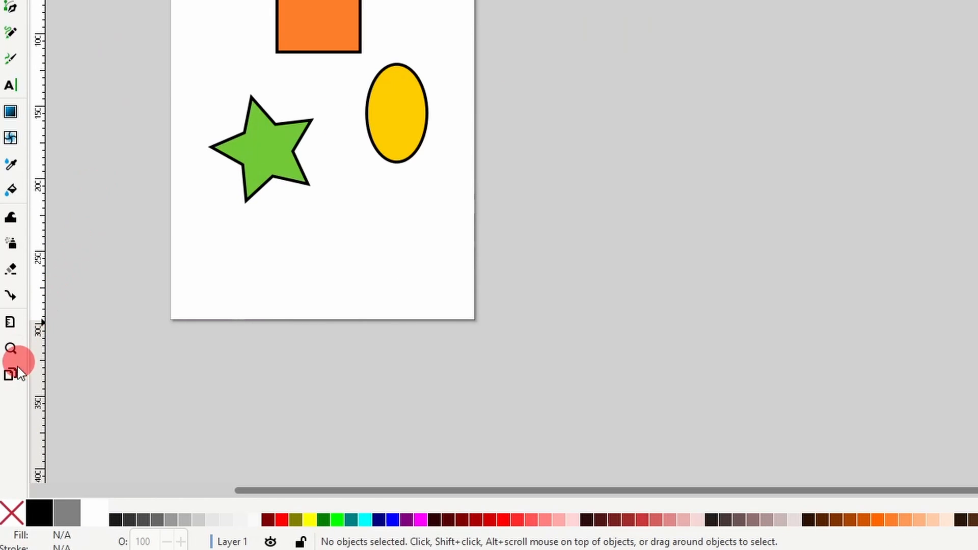
Activate the Pages tool and add a second page in A4 size (210 × 297 mm).
click(14, 377)
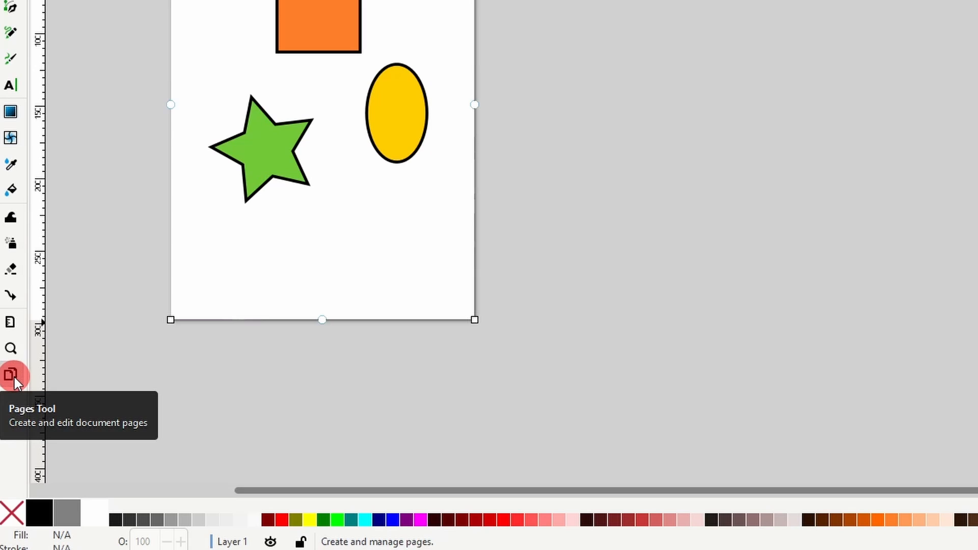
triple_click(139, 30)
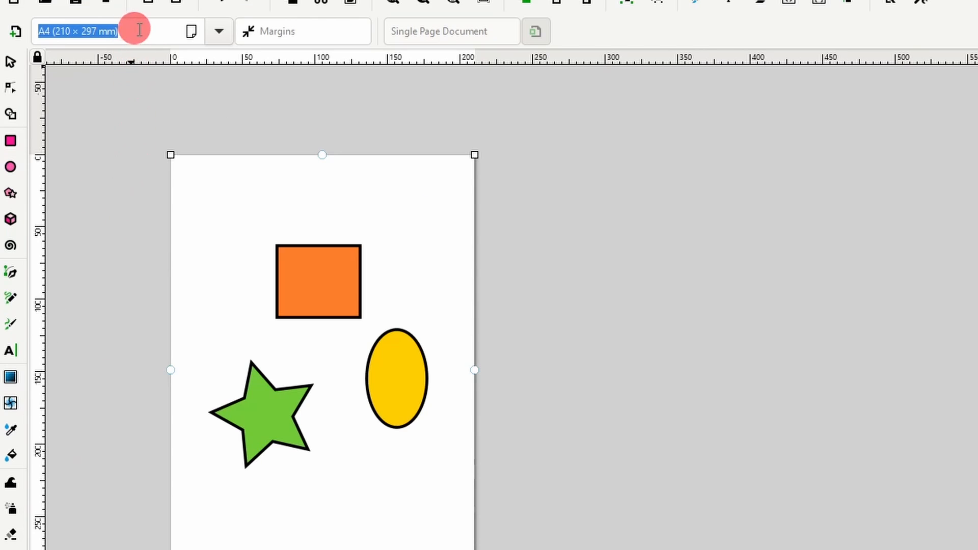
click(224, 34)
click(114, 29)
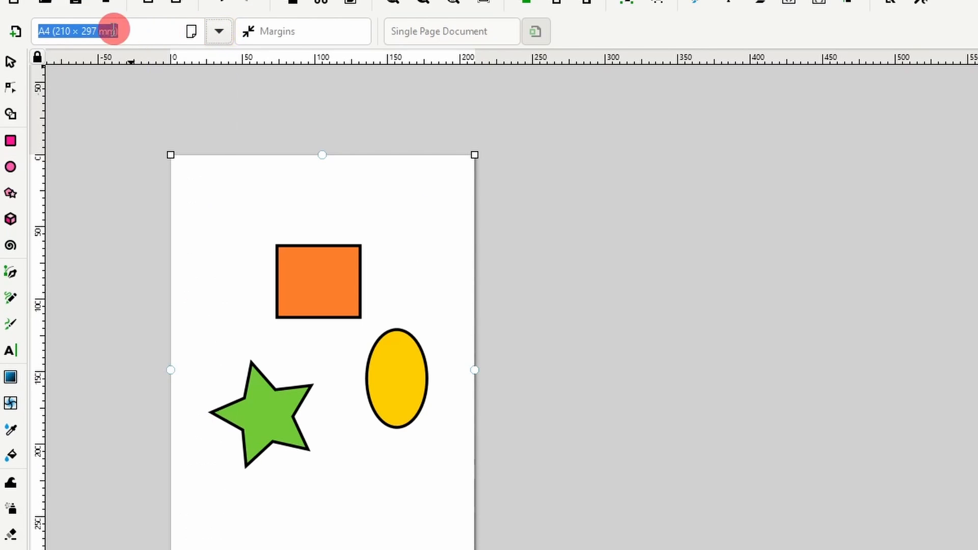
click(16, 31)
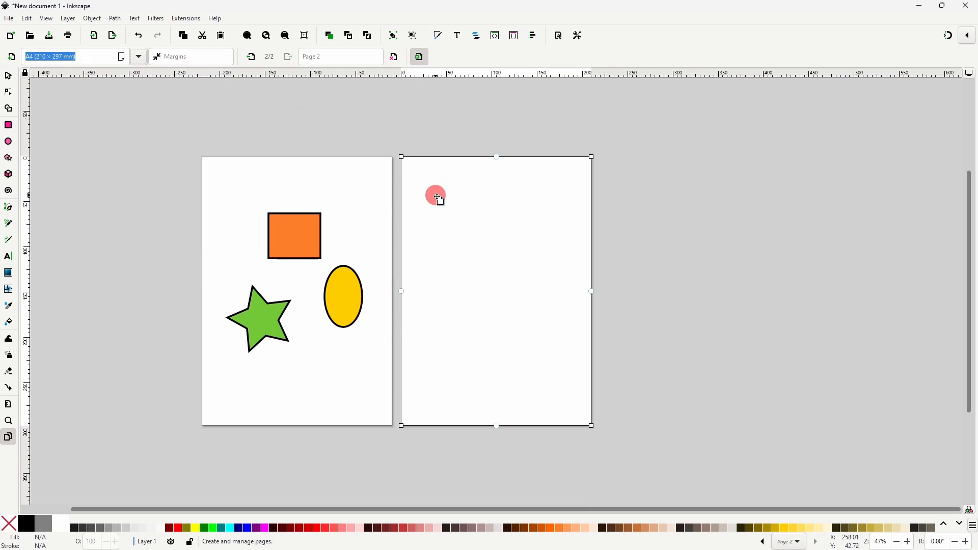
Draw a third page about 190 × 210 mm beside page 2, and a fourth about 161 × 309 mm beside it.
drag(466, 249, 391, 238)
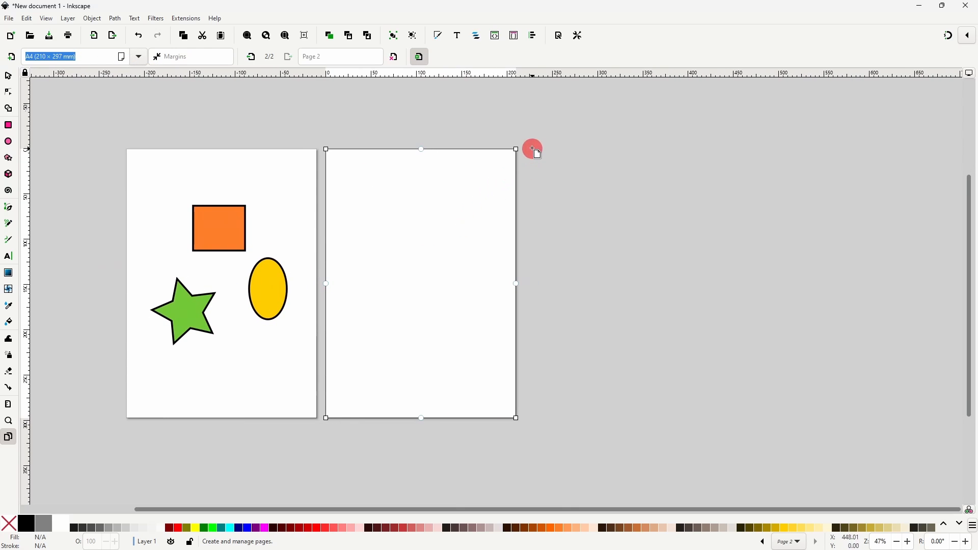
drag(551, 172, 712, 347)
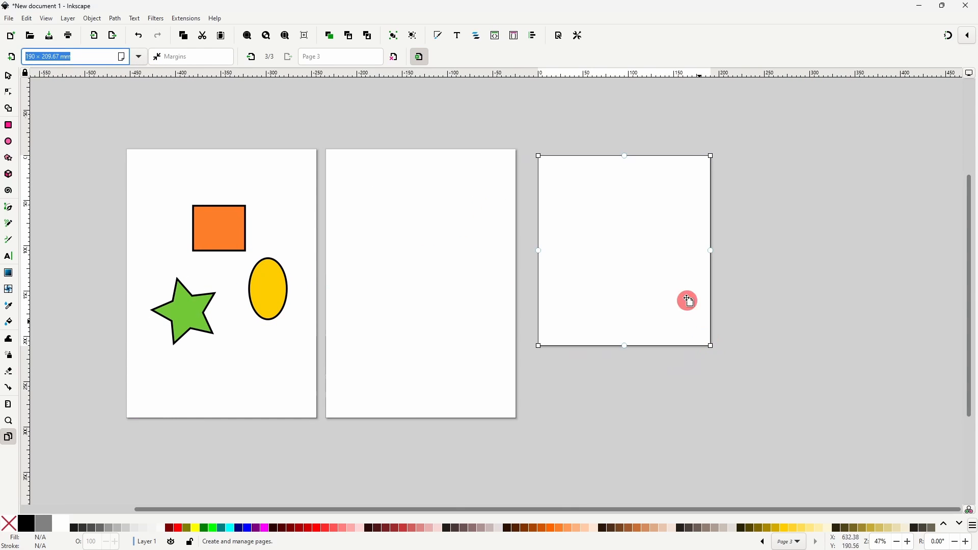
drag(730, 142, 876, 422)
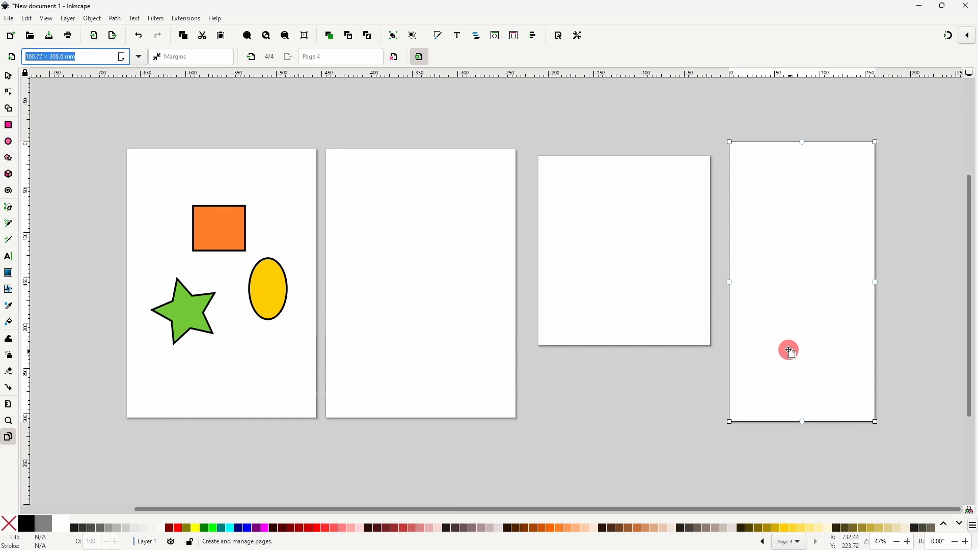
Resize page 3 to be narrower and taller, and page 2 to be slightly wider and shorter.
click(640, 270)
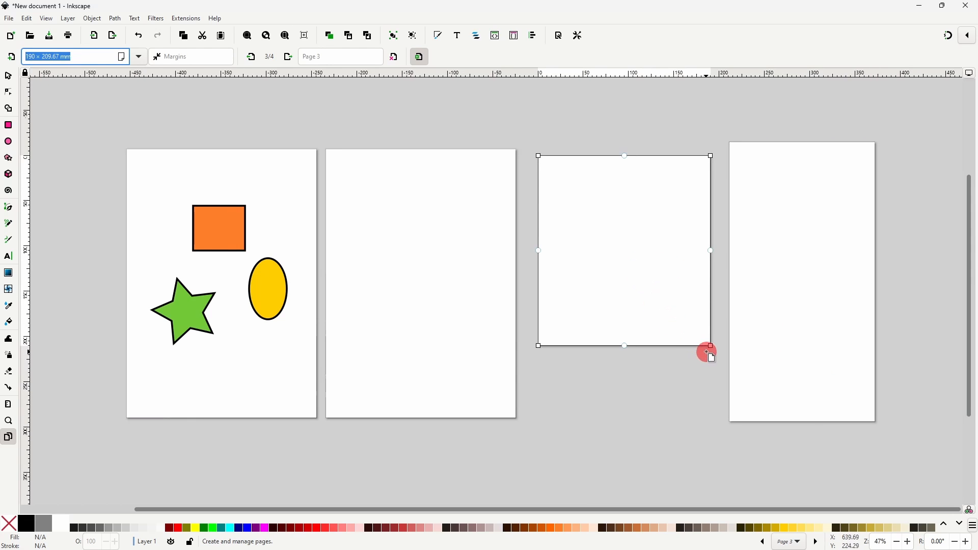
drag(711, 347, 699, 368)
click(490, 345)
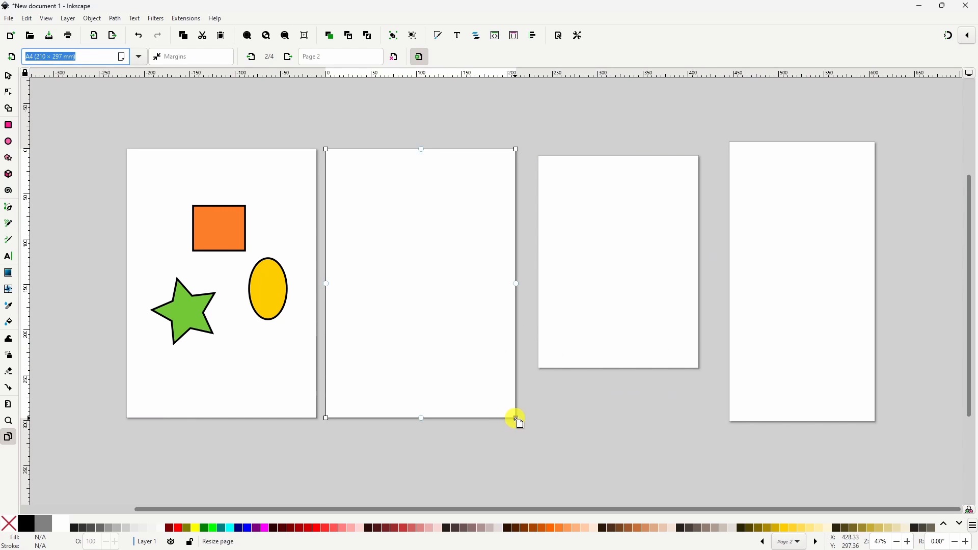
drag(516, 419, 521, 381)
Move page 2 upward and page 1 with its shapes, and move page 1 upward alone with moving of overlapping objects turned off.
drag(437, 270, 437, 216)
drag(295, 207, 266, 238)
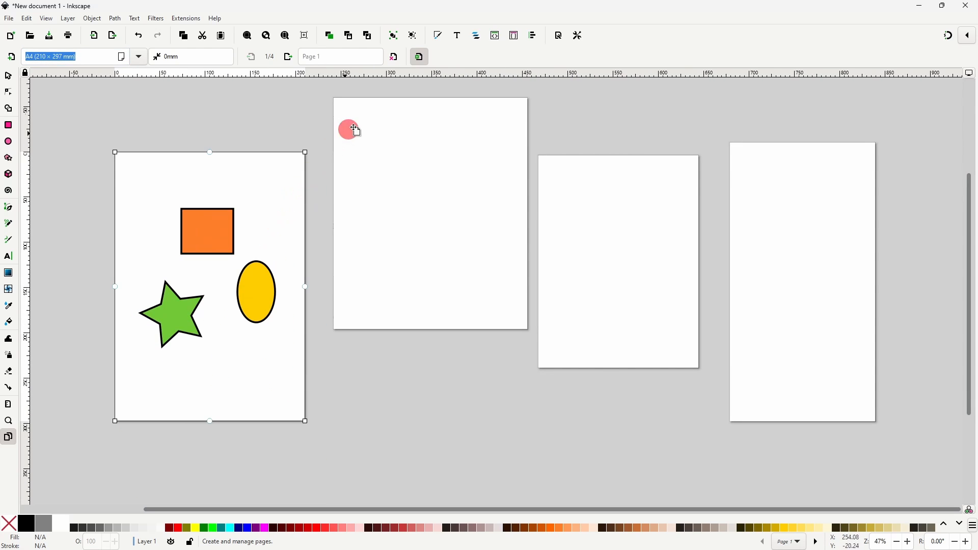
click(419, 56)
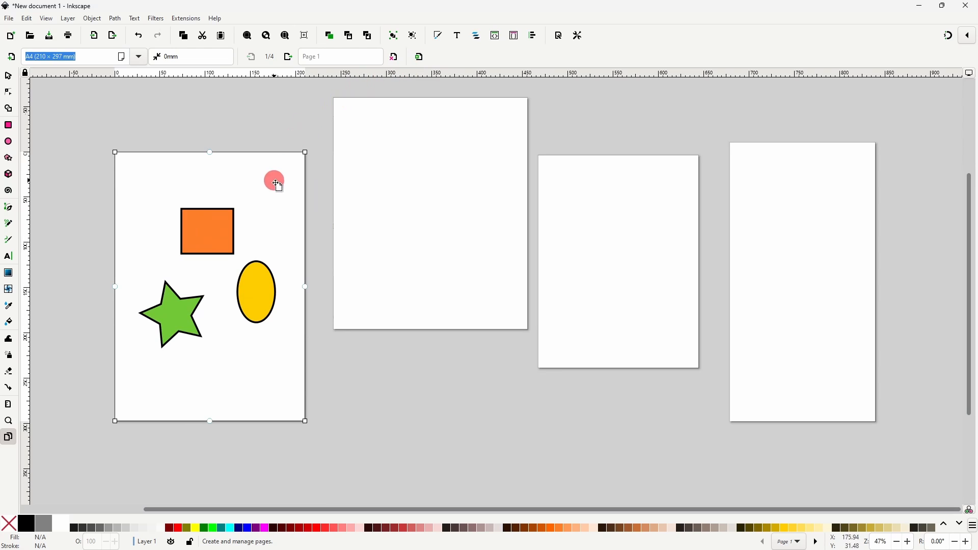
drag(276, 184, 276, 159)
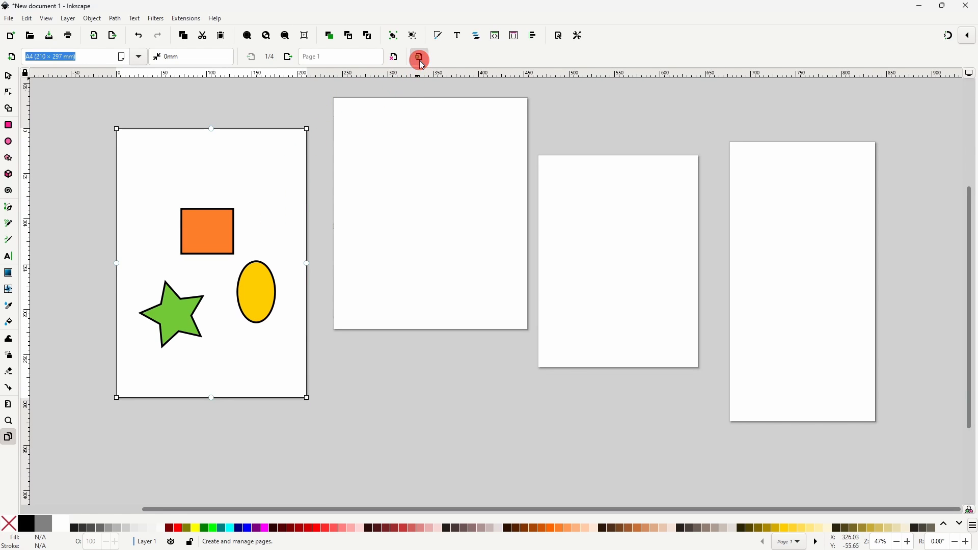
Move page 2 forward to the last place in the page order, and back to second place.
click(401, 134)
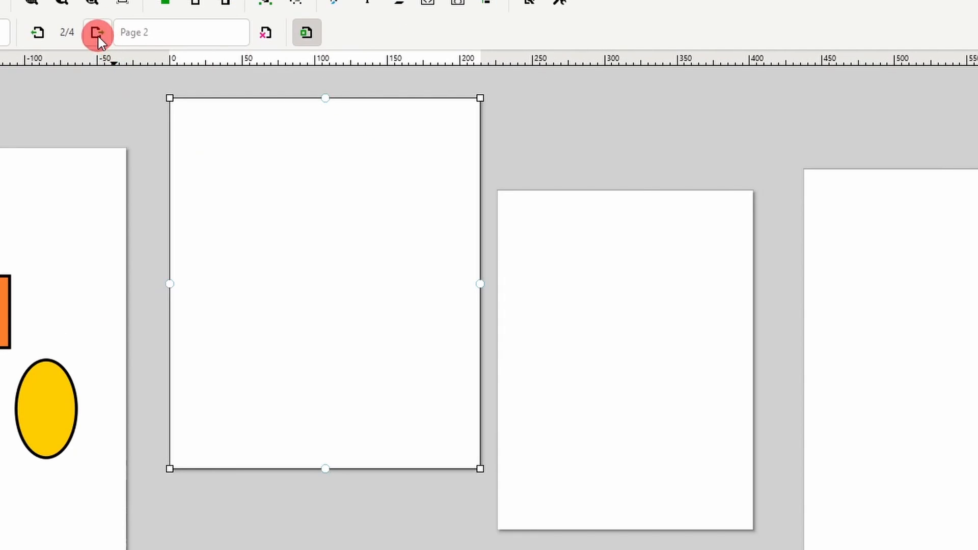
click(289, 58)
click(289, 58)
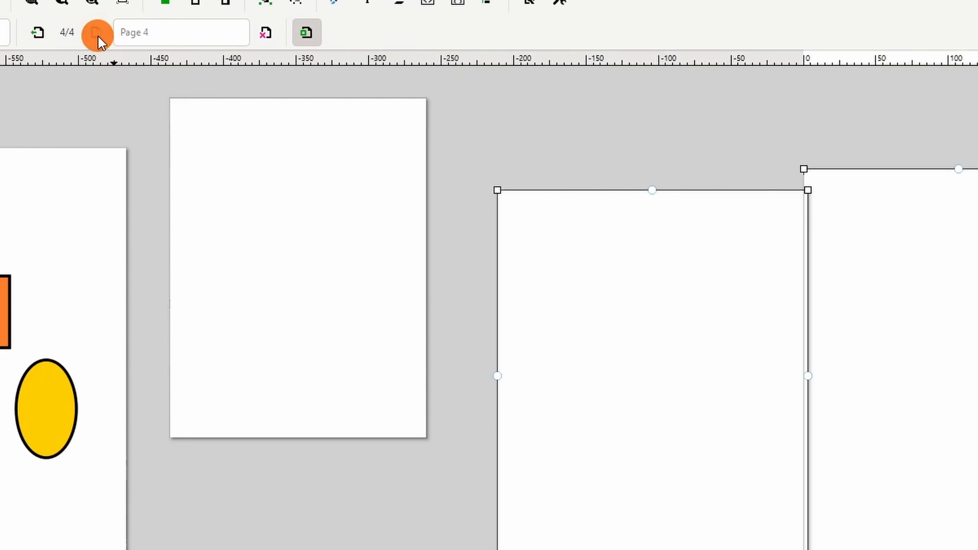
click(30, 33)
click(31, 34)
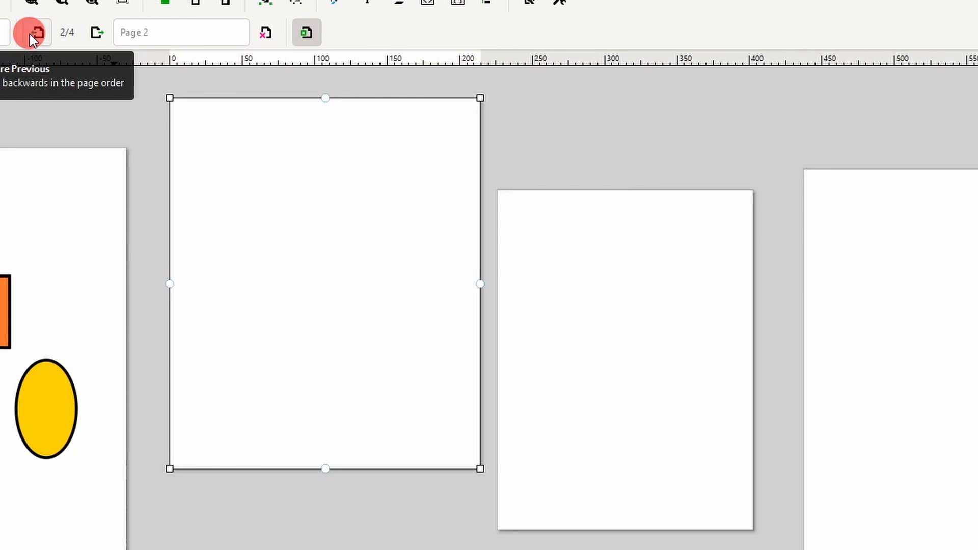
Move page 2 backward in the page order, and forward again to third place.
right_click(274, 258)
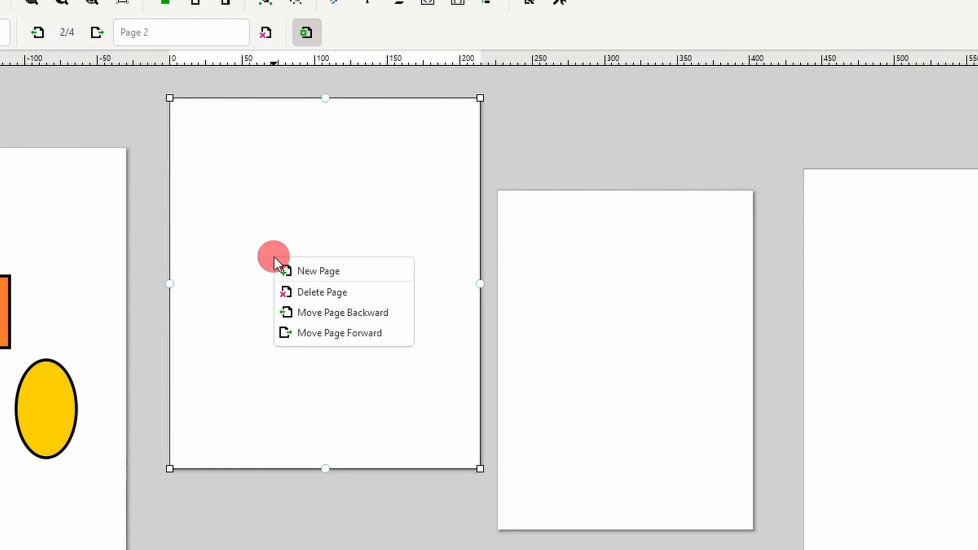
click(314, 313)
right_click(313, 312)
click(351, 389)
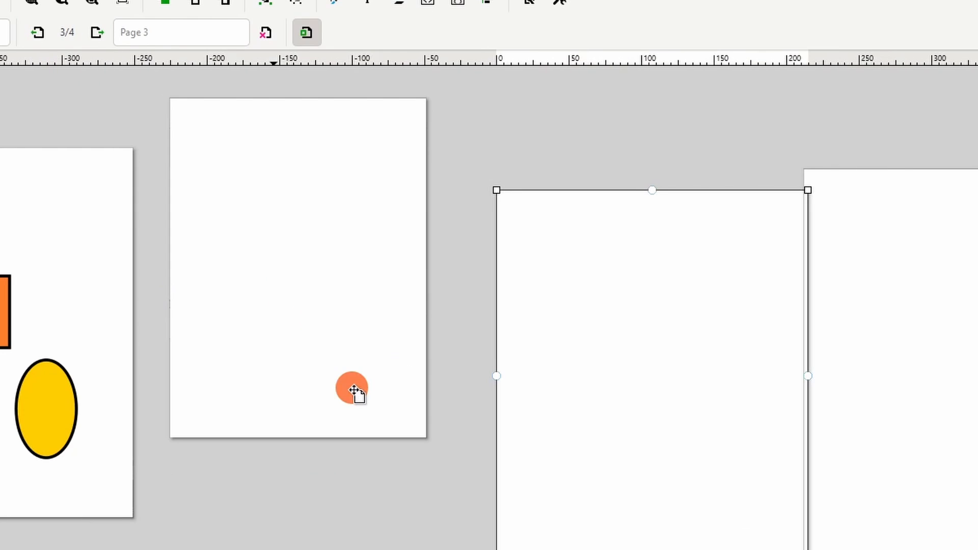
Delete the third page and move the remaining last page closer to its neighbouring page.
right_click(549, 317)
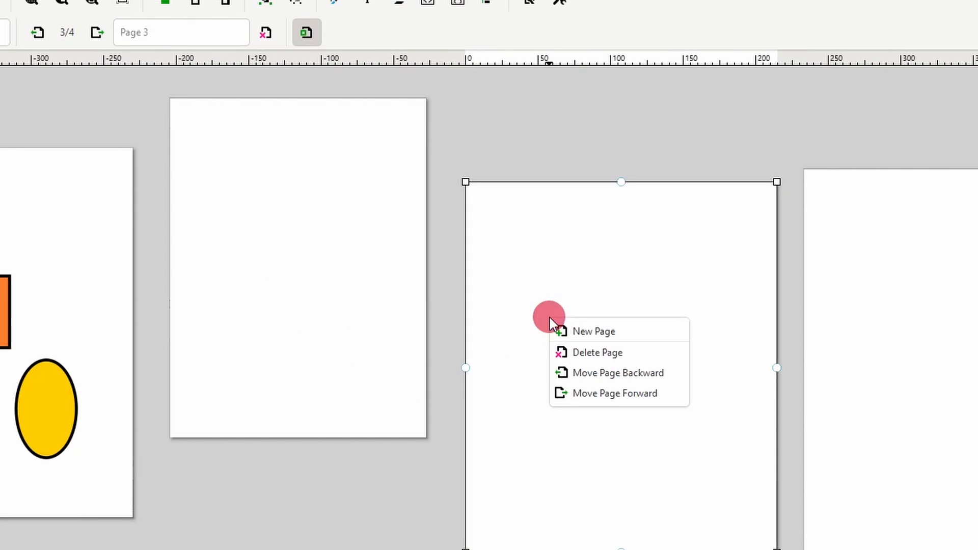
click(581, 353)
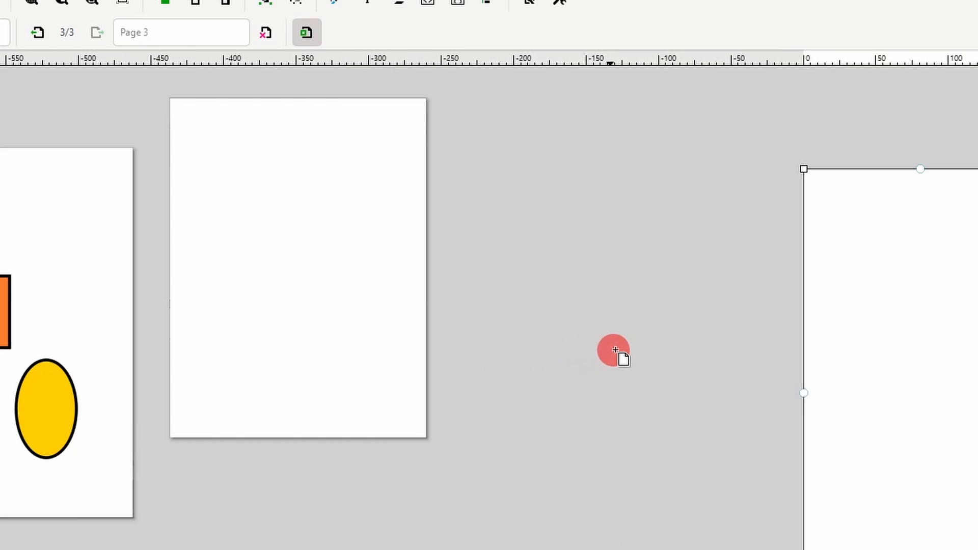
drag(699, 326, 630, 326)
drag(423, 328, 478, 373)
Select page 2 and set its margins to 6 mm on all sides.
click(343, 323)
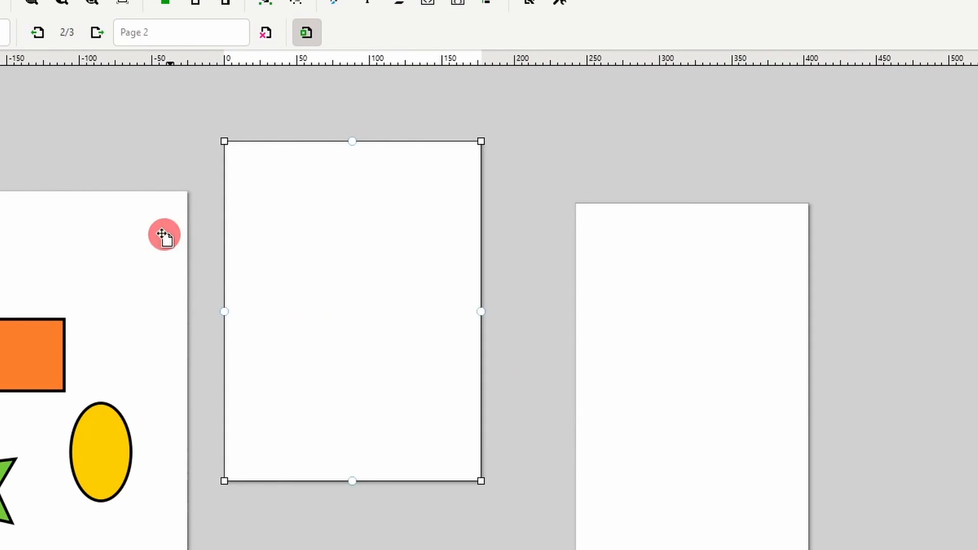
click(107, 36)
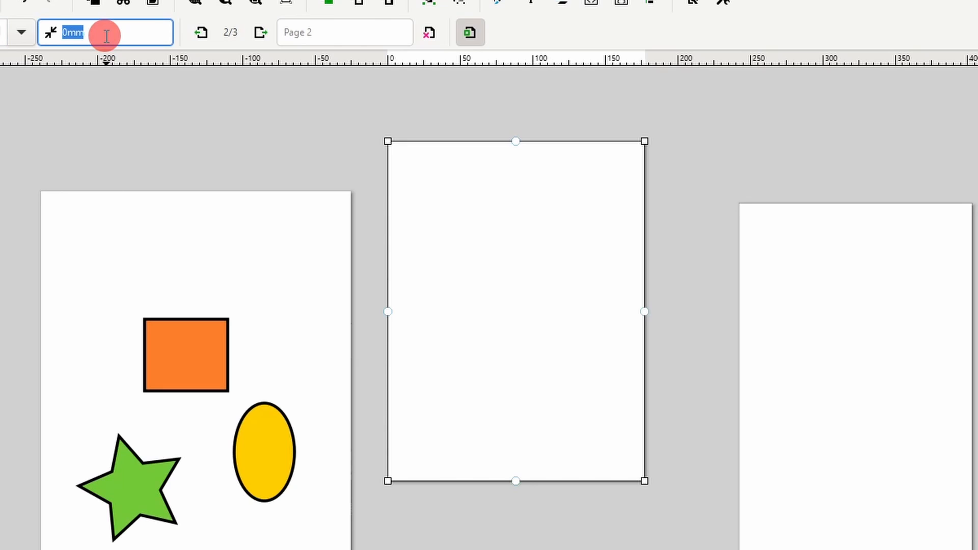
text(6)
key(Return)
Give page 2 a page bleed of 8 mm.
click(49, 34)
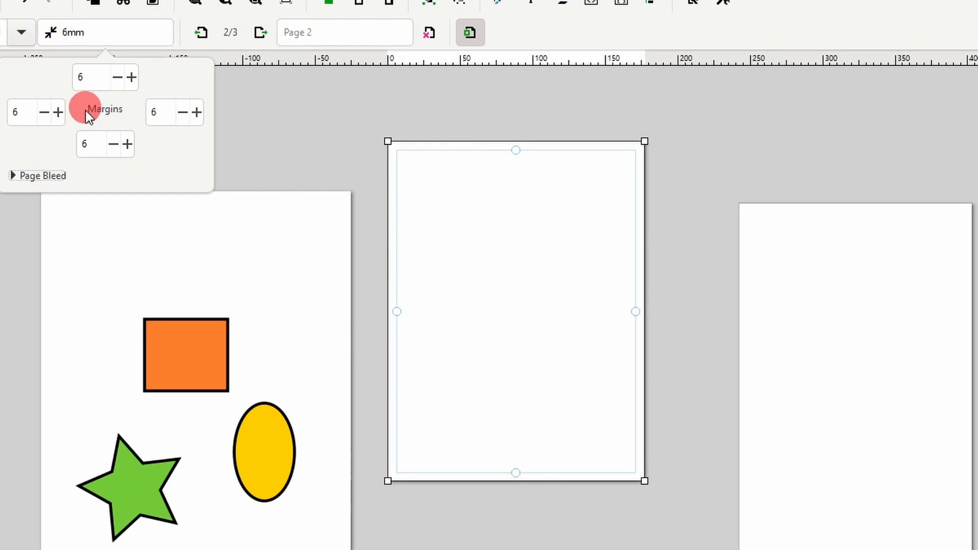
click(23, 176)
double_click(50, 202)
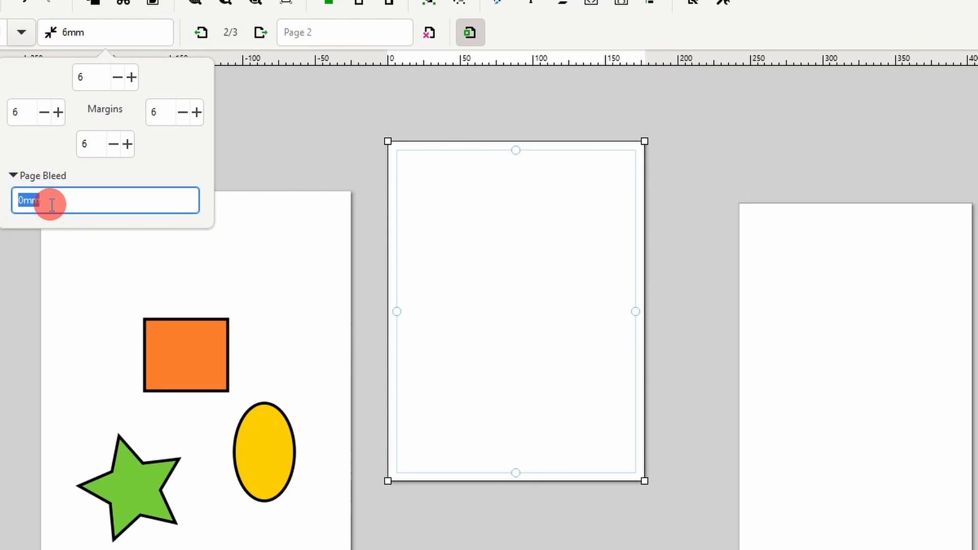
text(8)
key(Return)
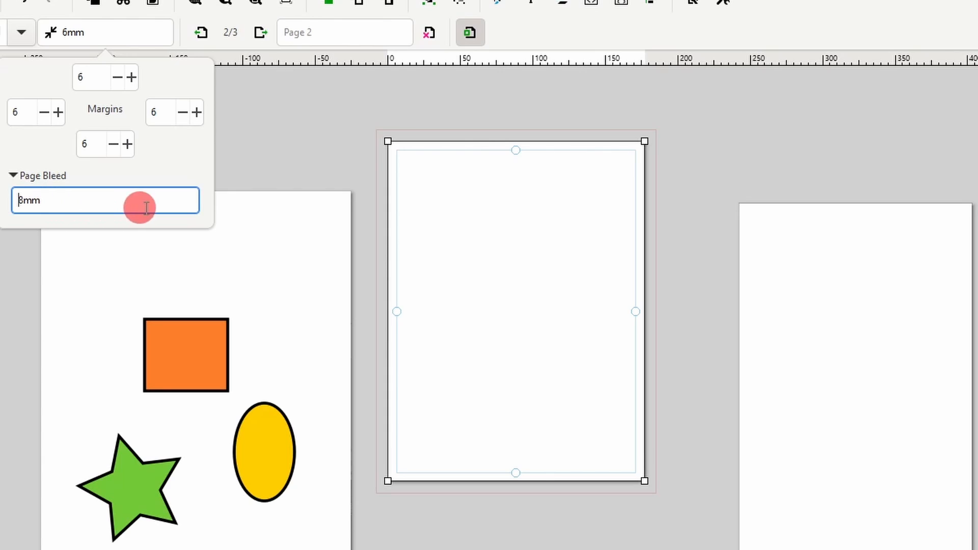
click(542, 218)
scroll(541, 218, up, 1)
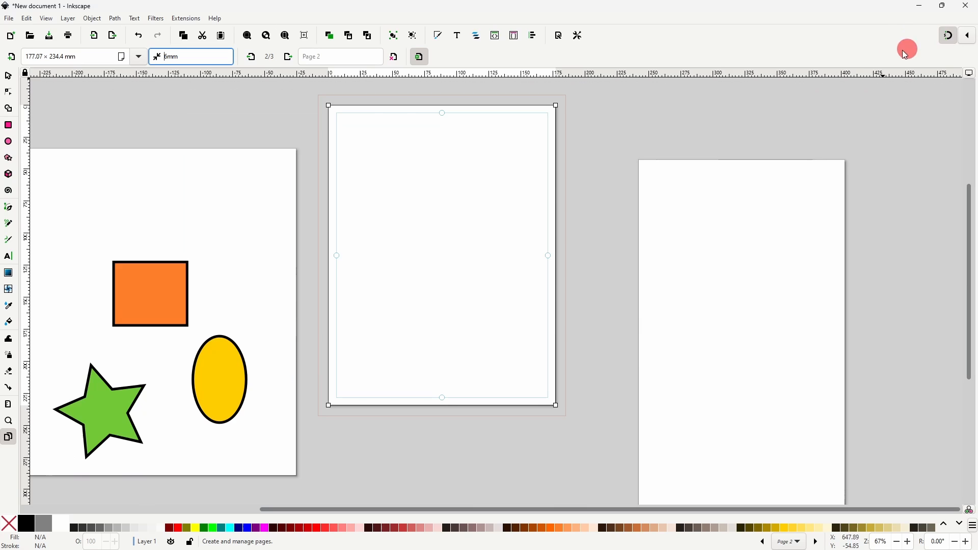
Draw a rectangle spanning the full bleed width over page 2's upper half, and a smaller one inside it spanning the width between the margins.
click(8, 126)
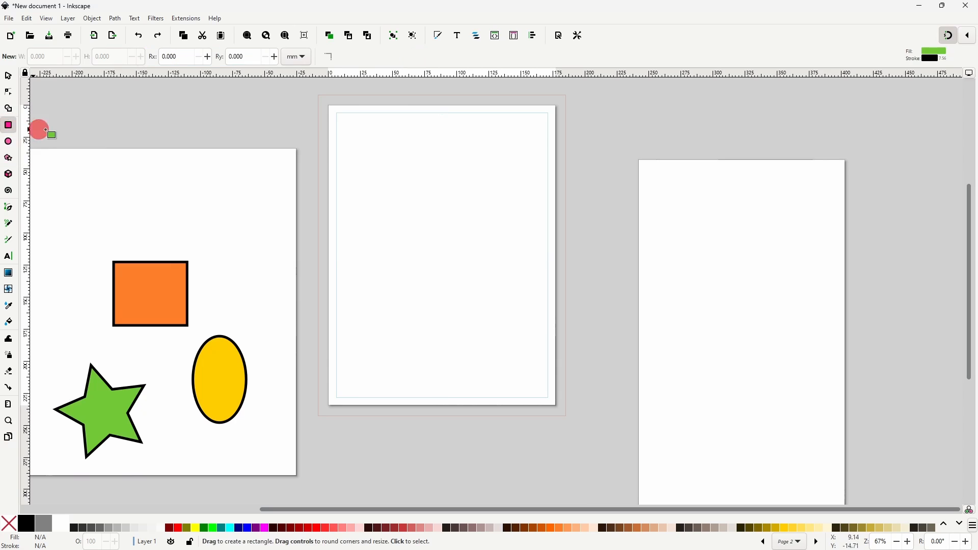
mouse_move(319, 95)
mouse_down()
mouse_move(397, 152)
mouse_move(567, 247)
mouse_up()
drag(336, 112, 548, 203)
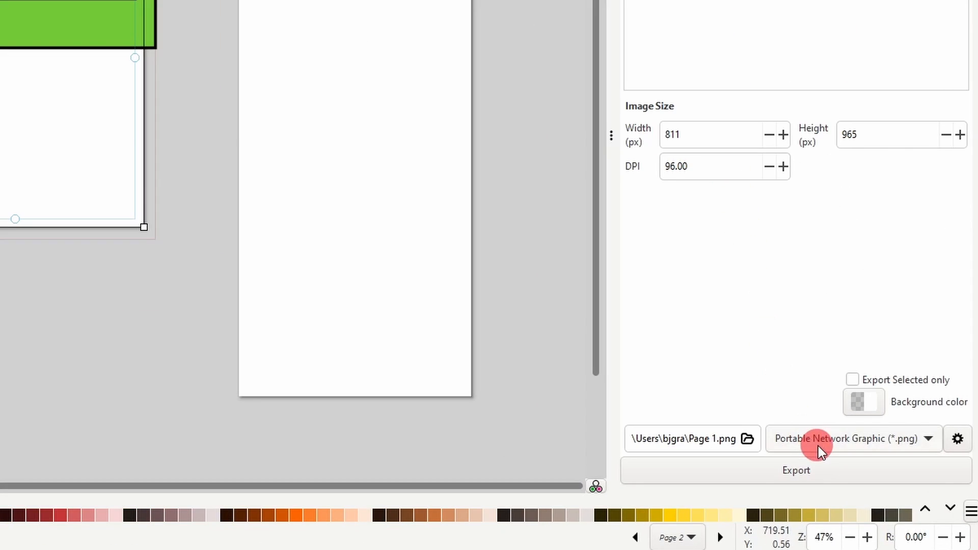
Set the export file format to Portable Document Format (*.pdf).
click(880, 482)
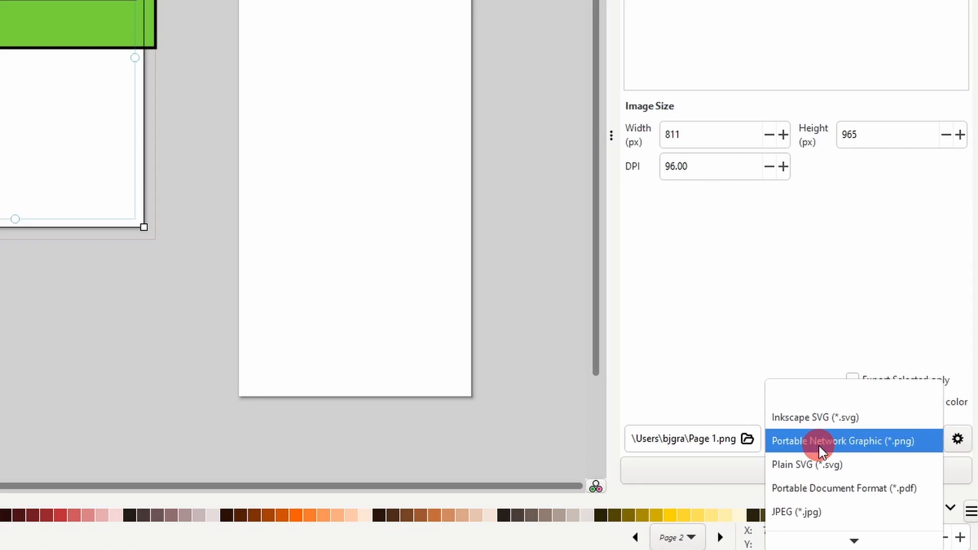
click(833, 488)
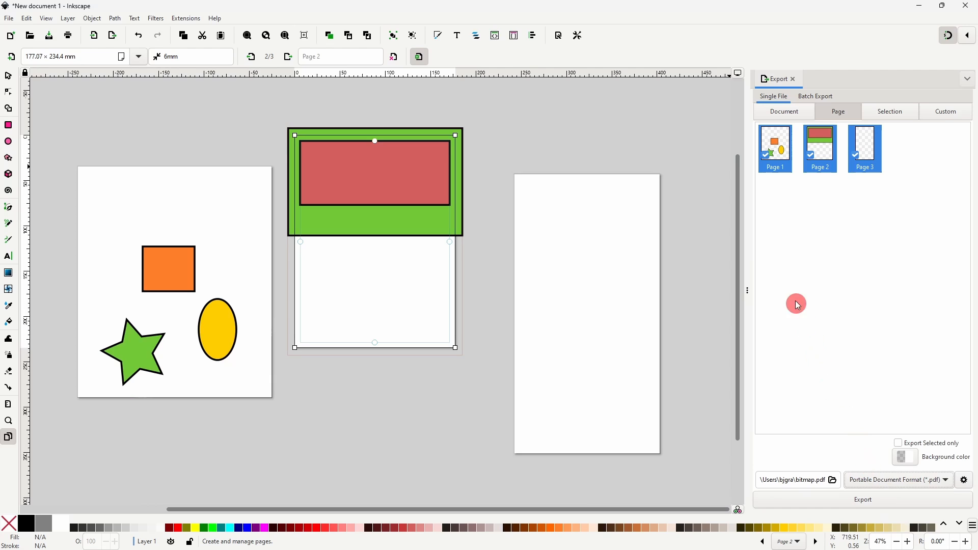